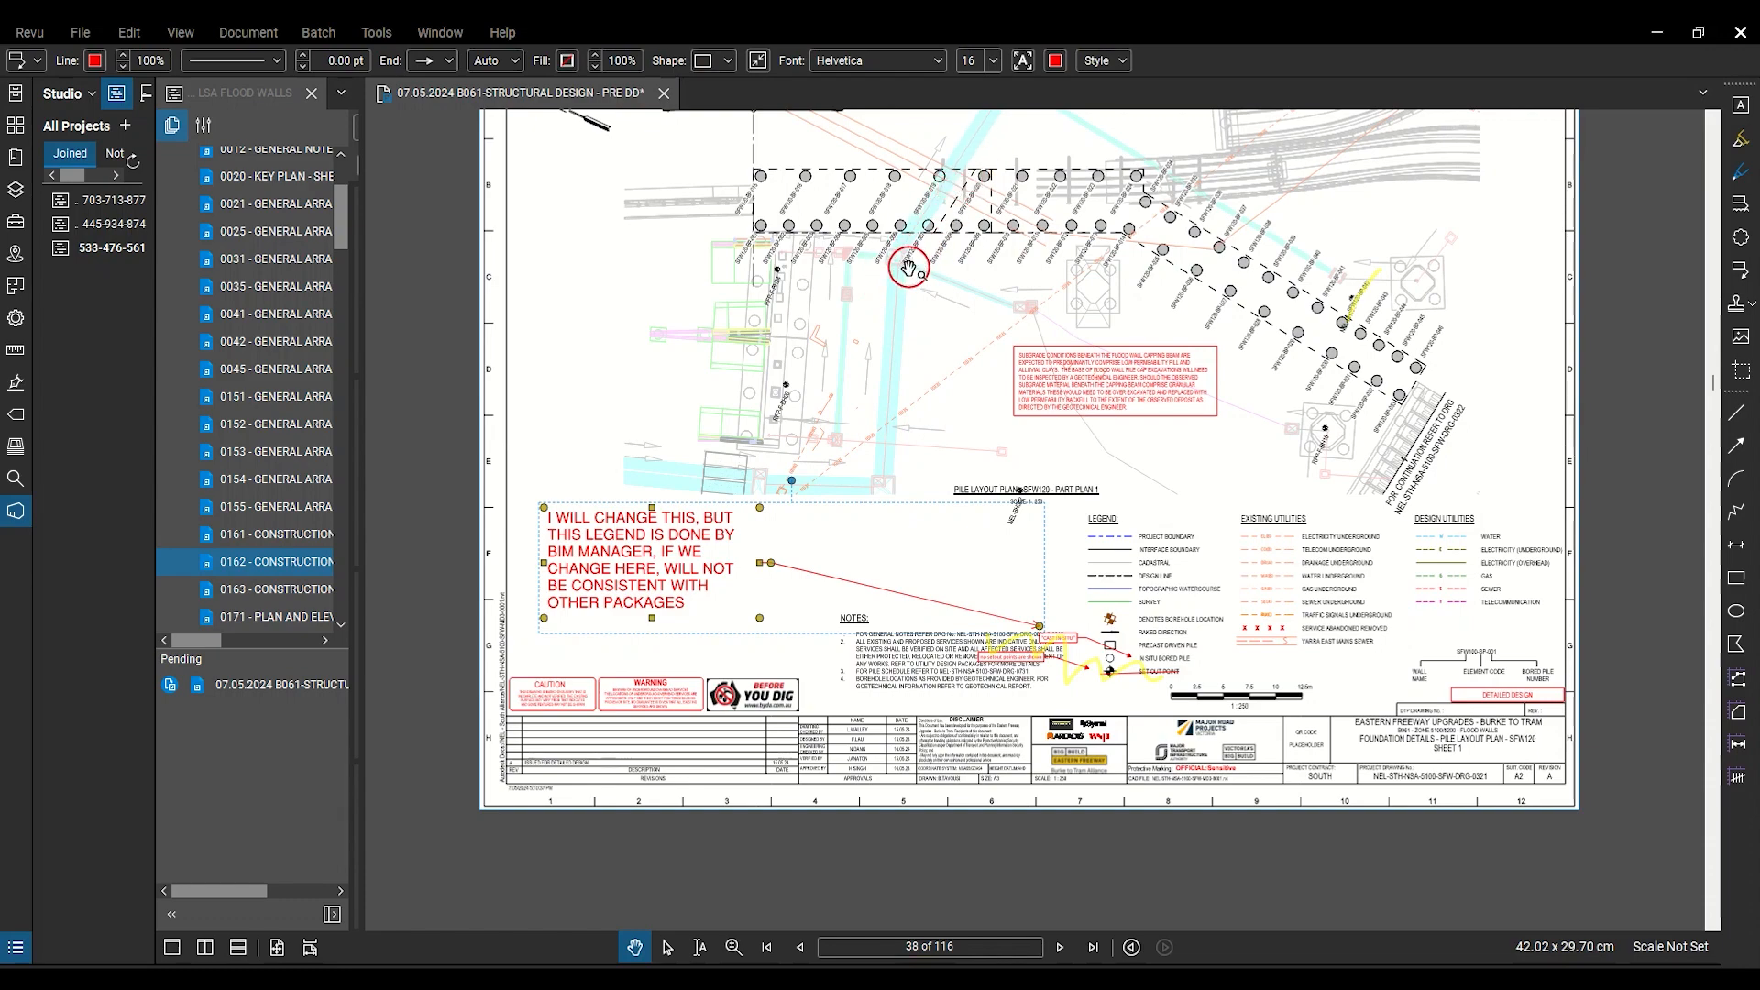
Step: Examine the SFW120 pile layout plan on page 38, including its legend and the review comments marked there
scroll(908, 266, up, 5)
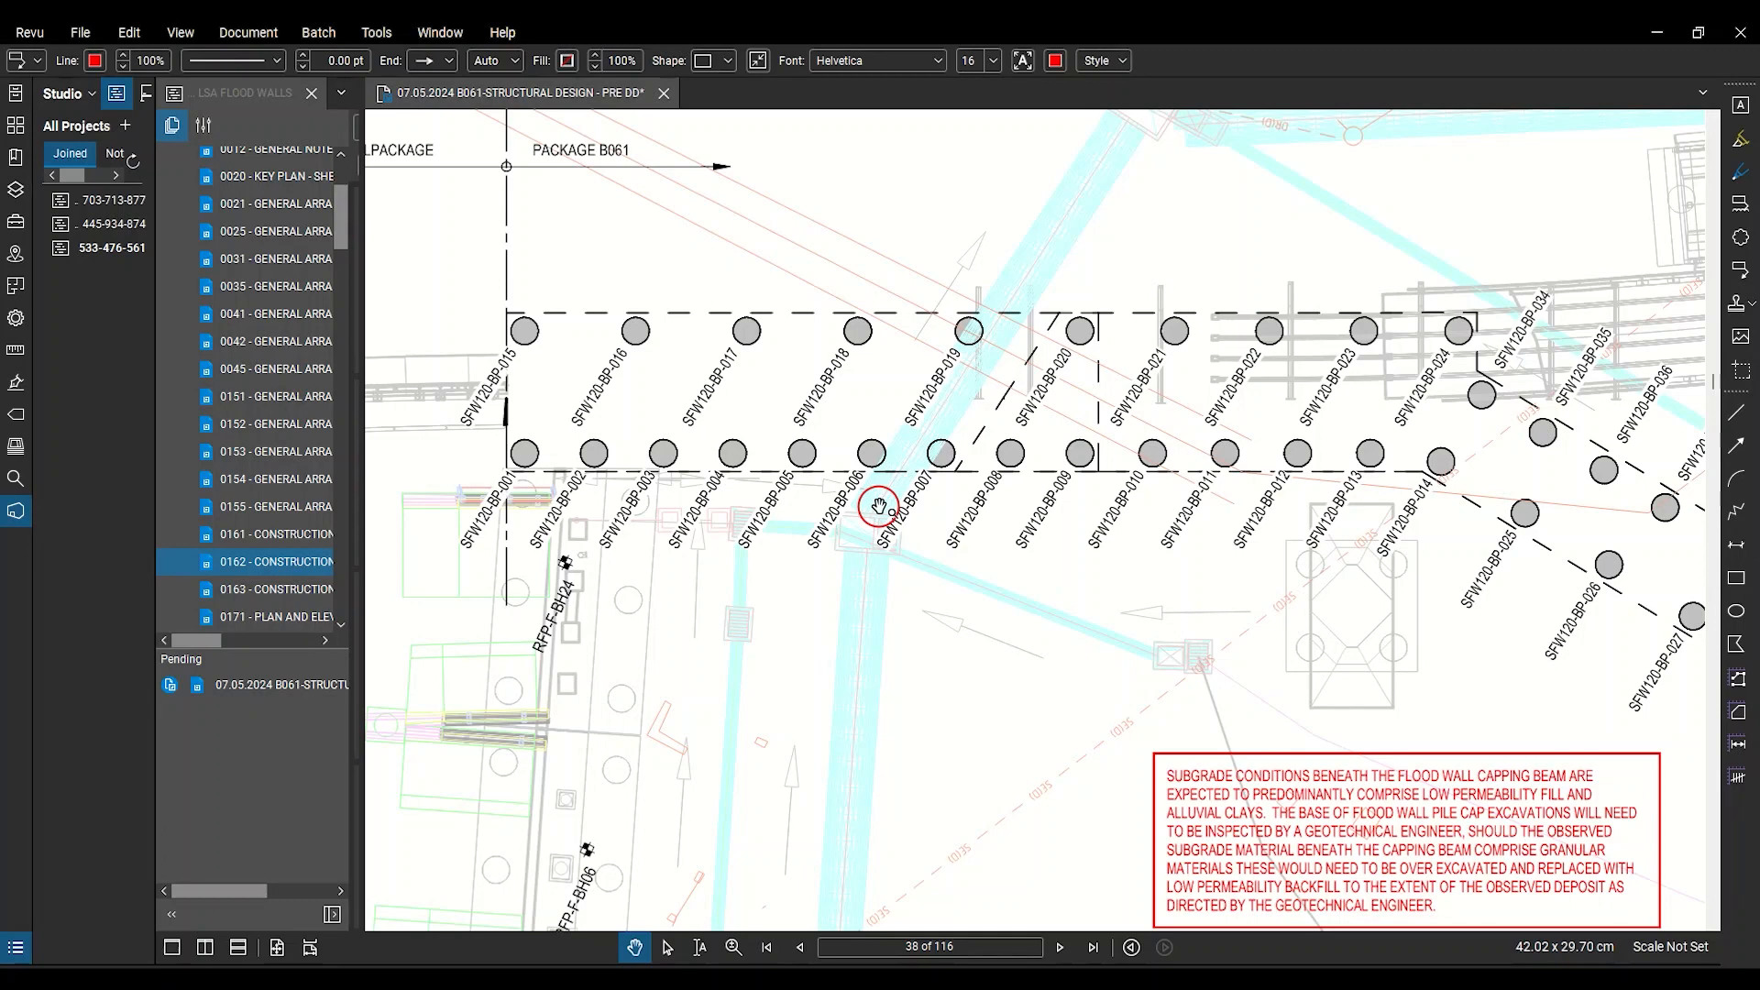
drag(1170, 451, 730, 474)
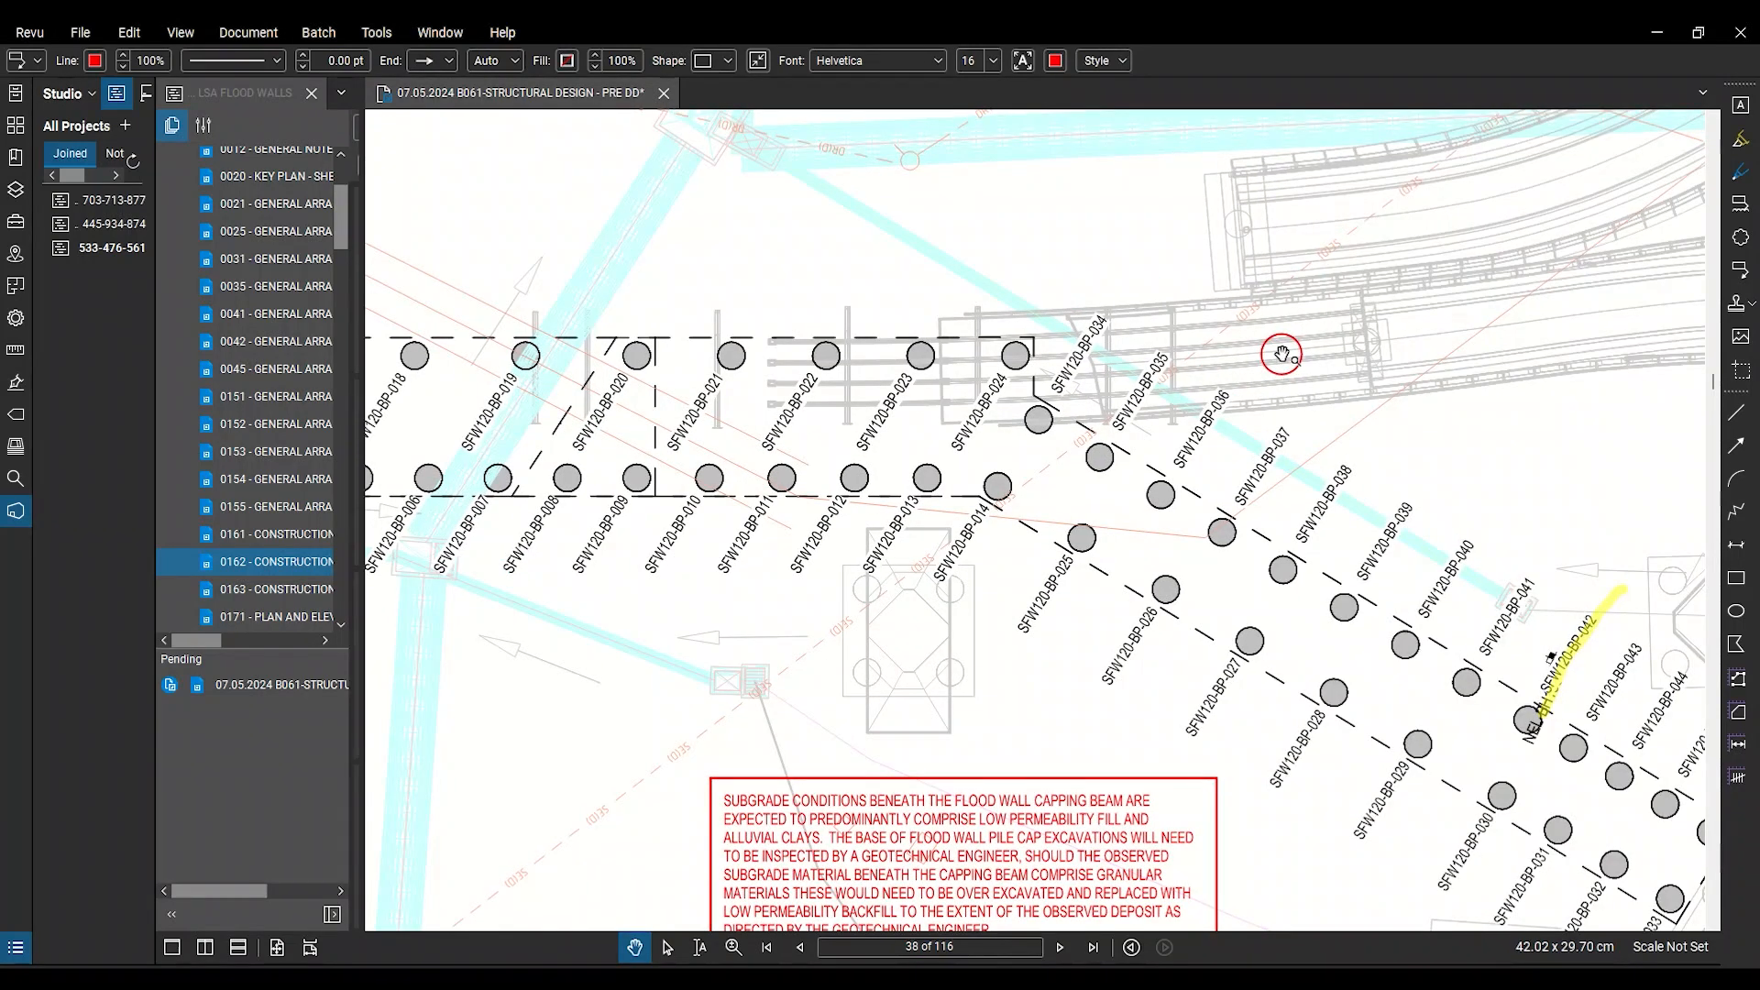
scroll(1293, 348, down, 2)
drag(1296, 346, 1178, 458)
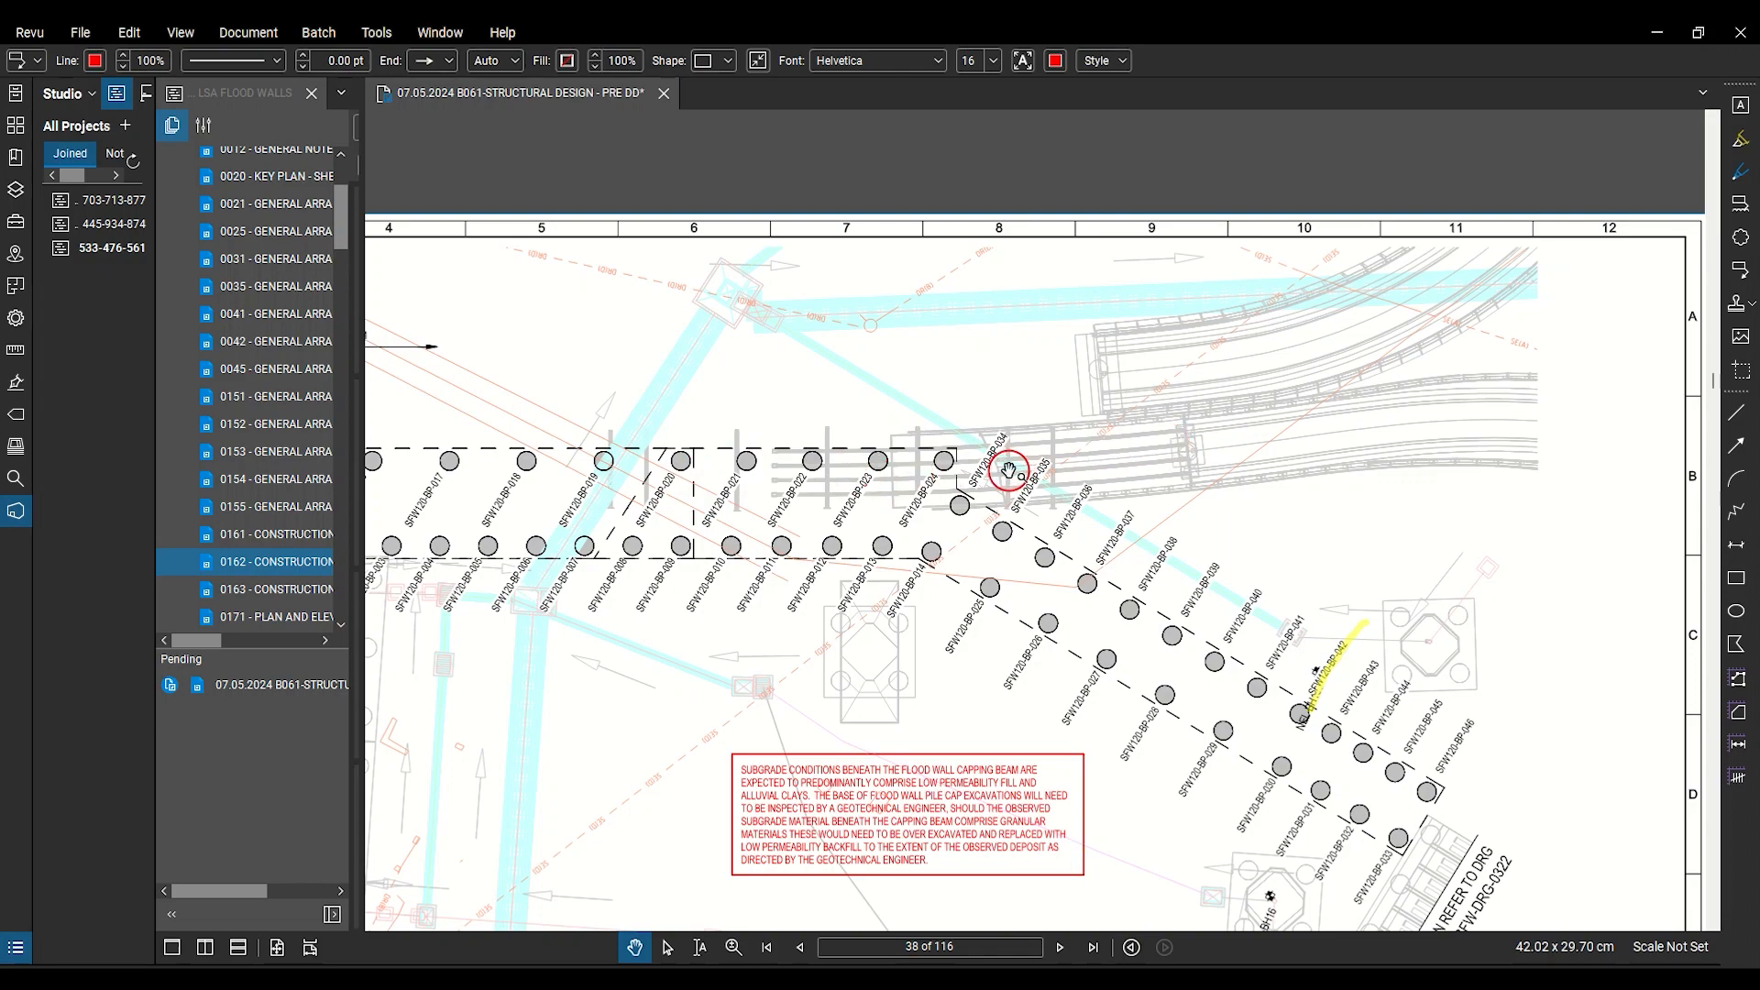
drag(1101, 527, 1037, 437)
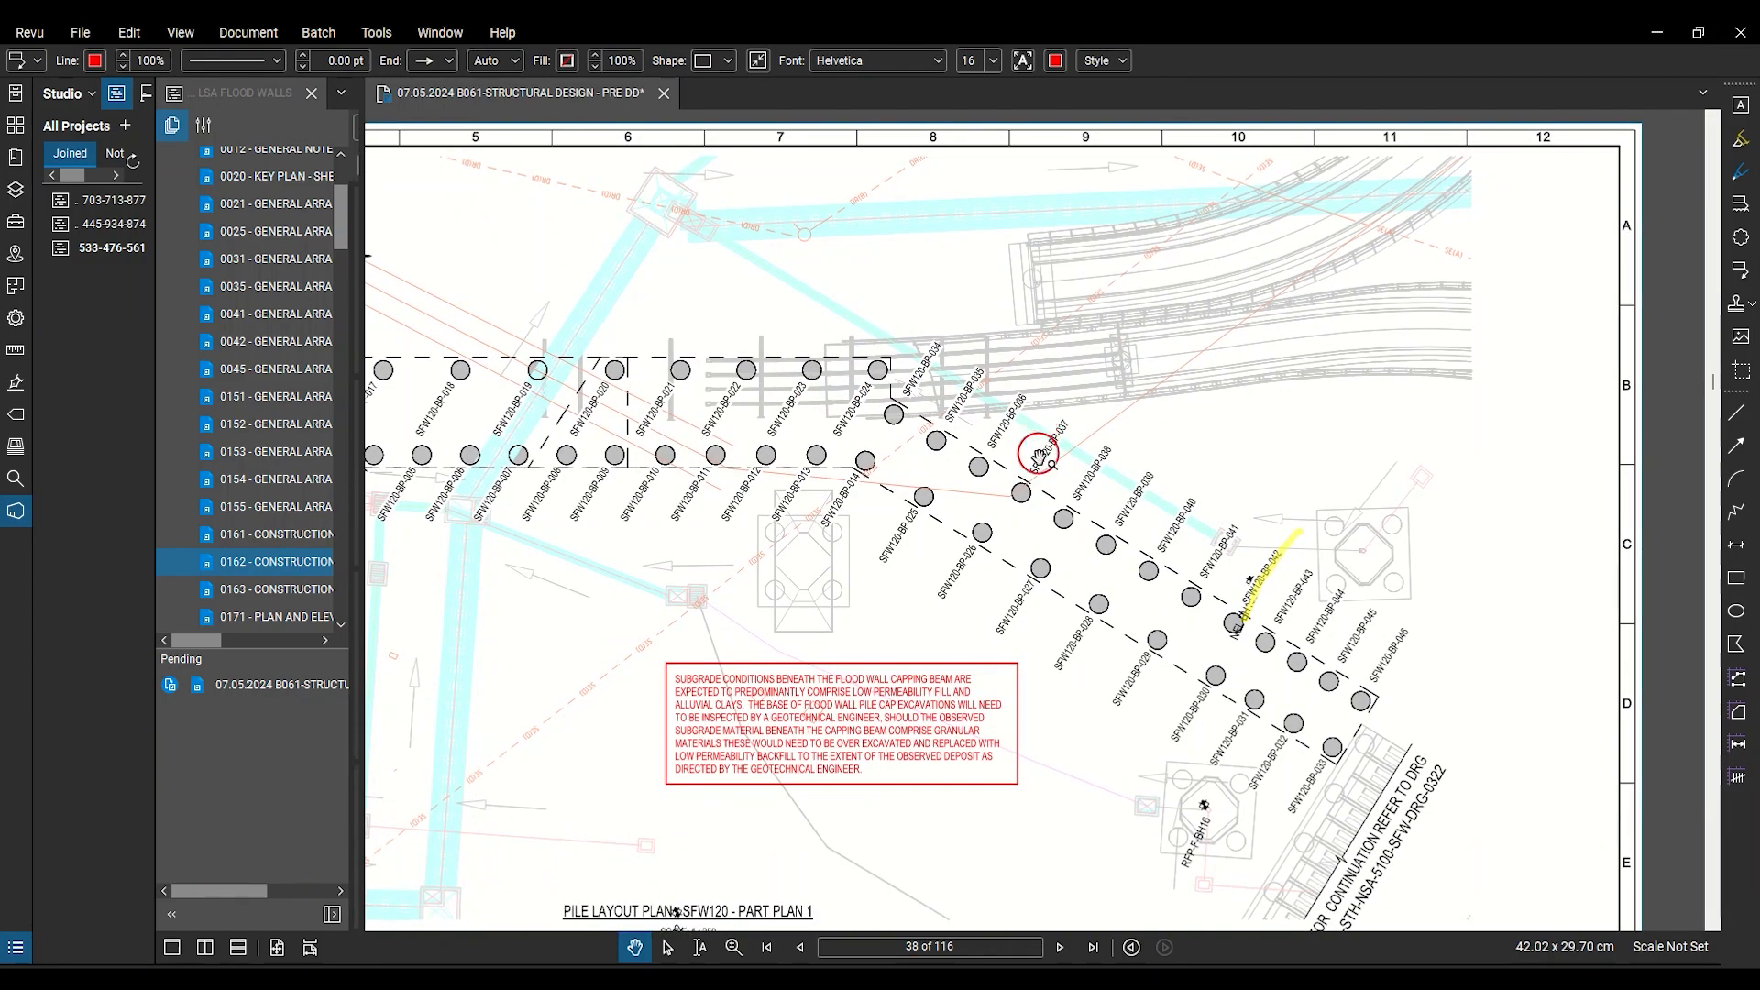
drag(1003, 526, 1250, 356)
scroll(784, 420, up, 3)
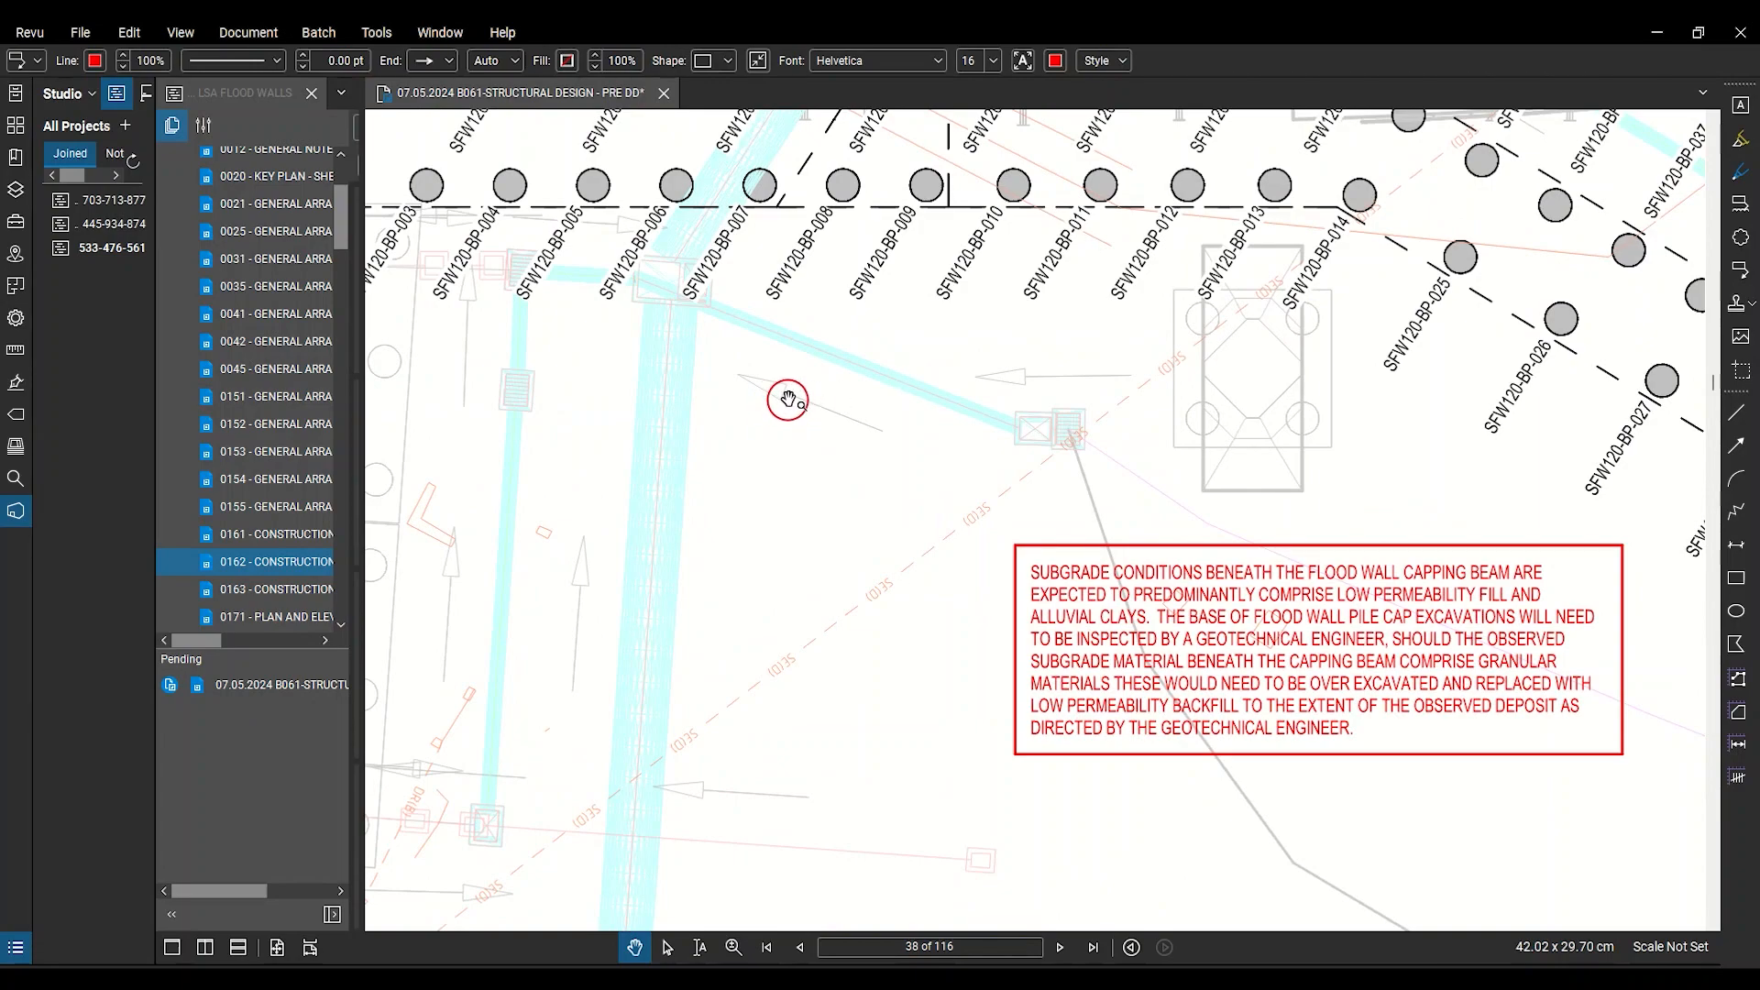
scroll(841, 490, down, 4)
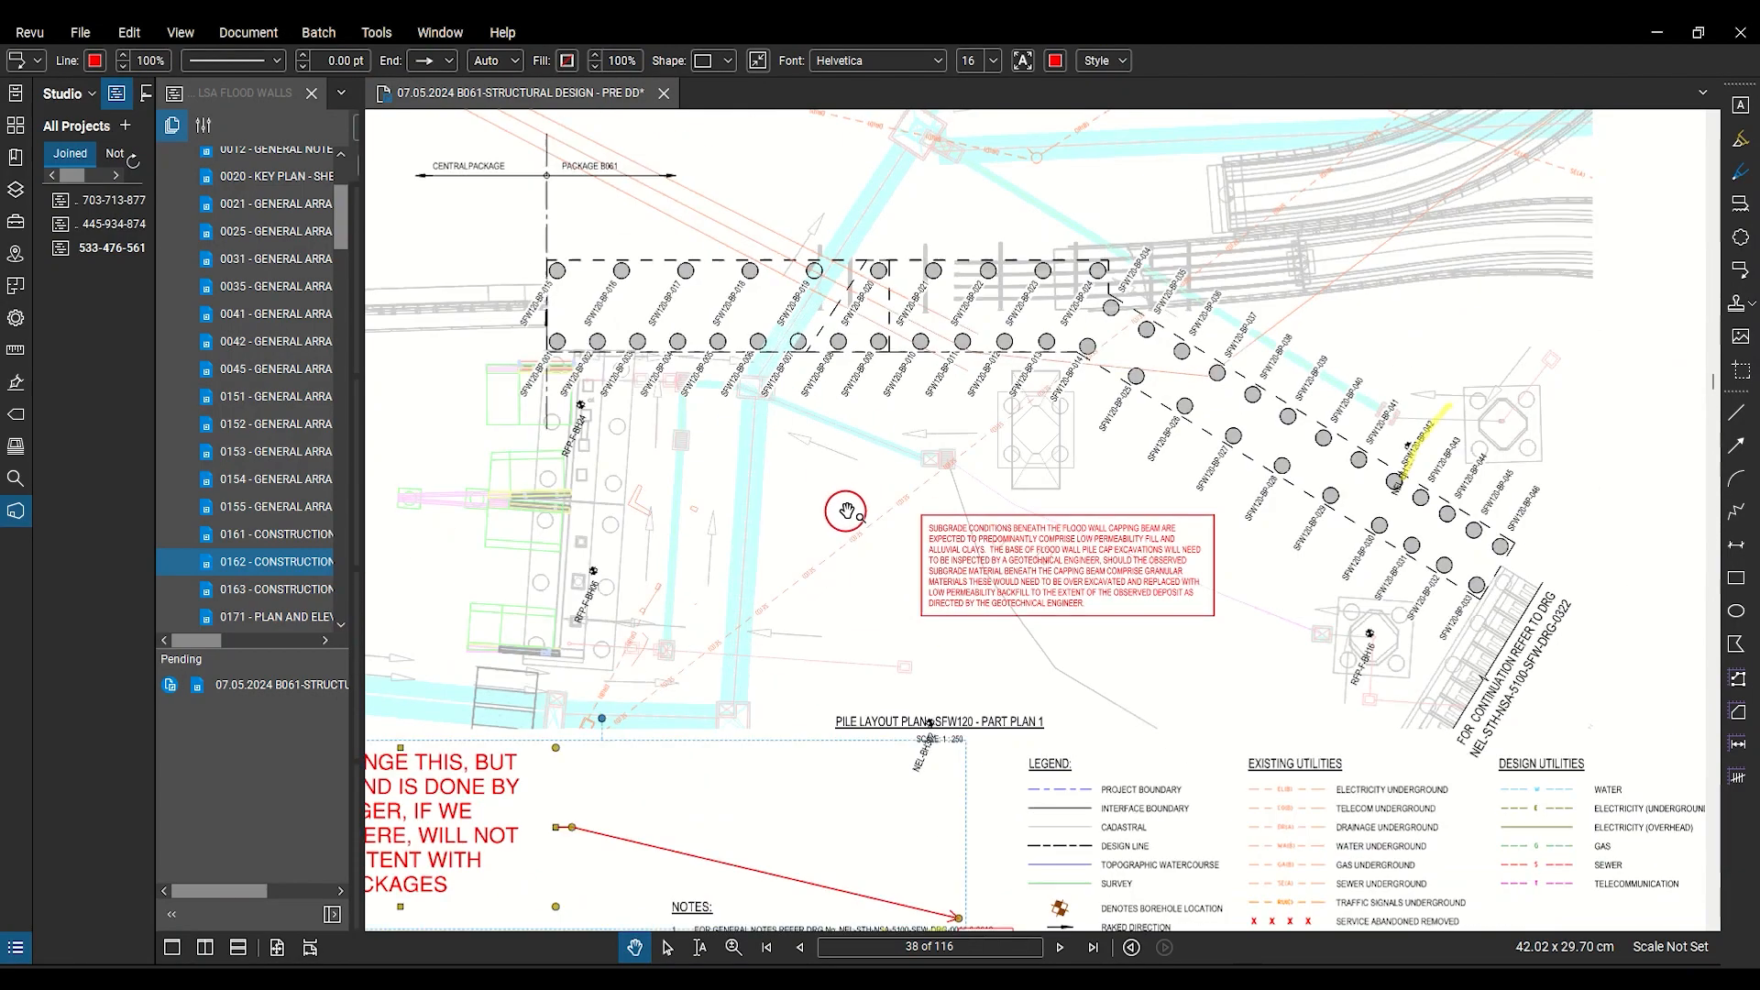
drag(844, 511, 853, 237)
scroll(1095, 592, up, 1)
scroll(1114, 614, up, 3)
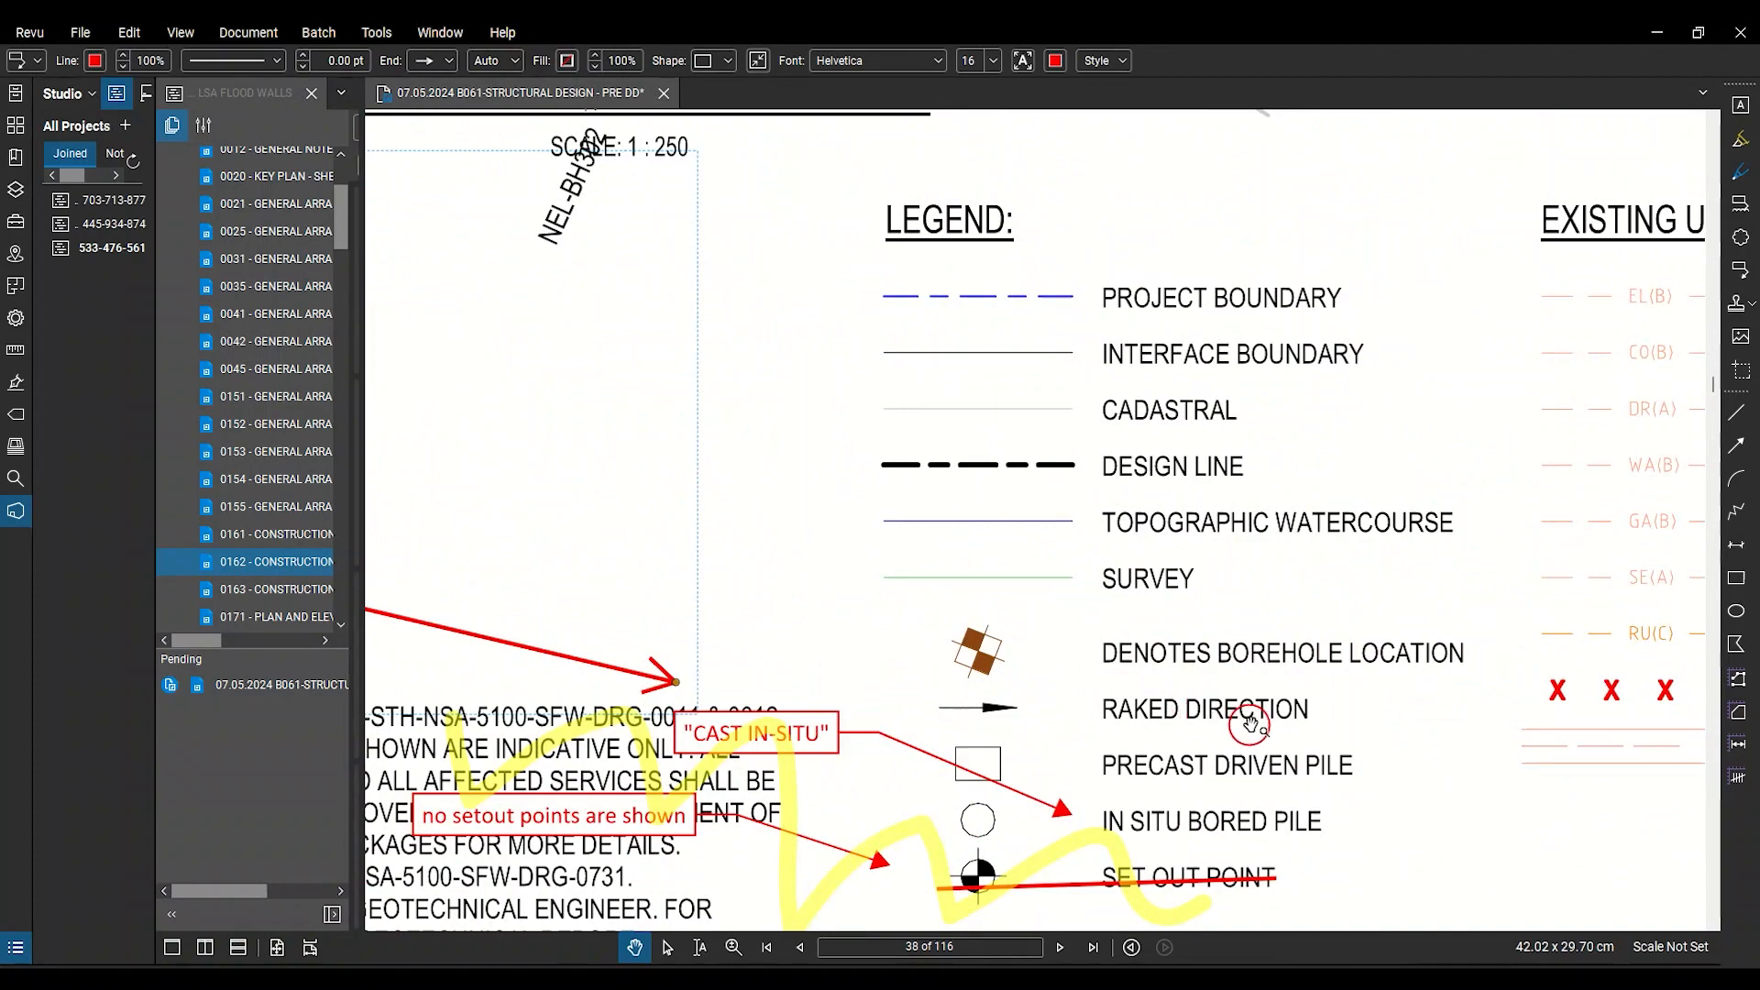
scroll(1252, 724, down, 3)
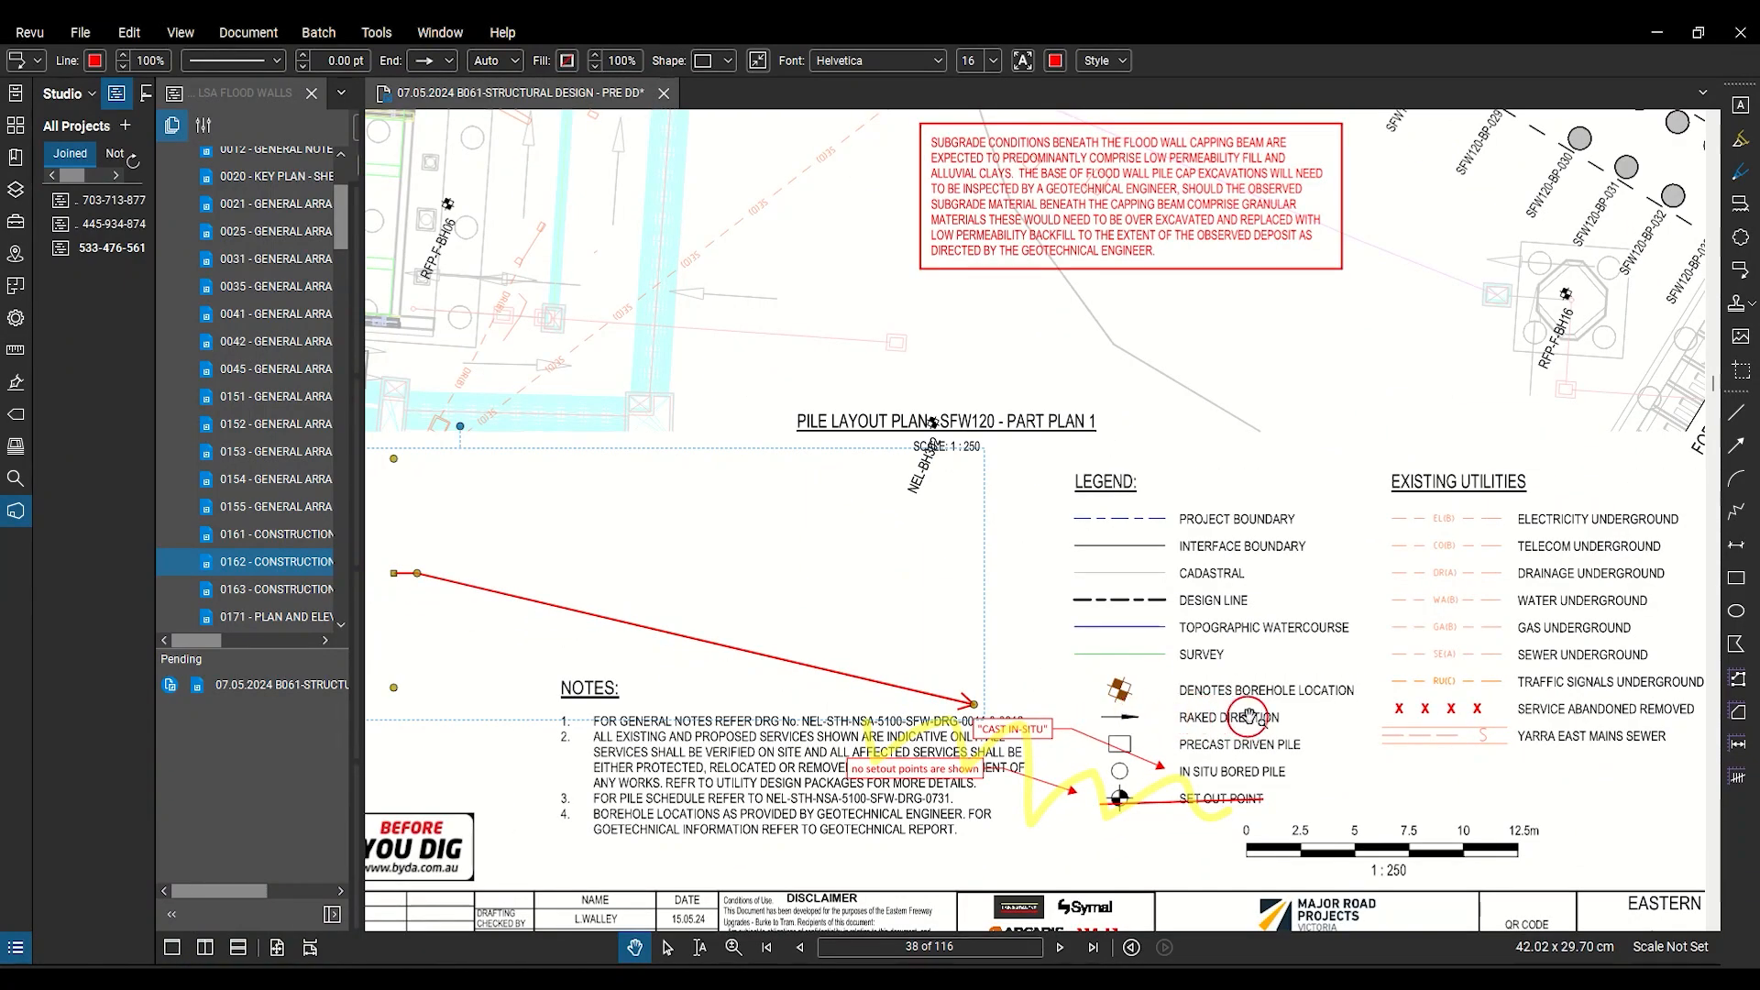
scroll(1249, 717, down, 3)
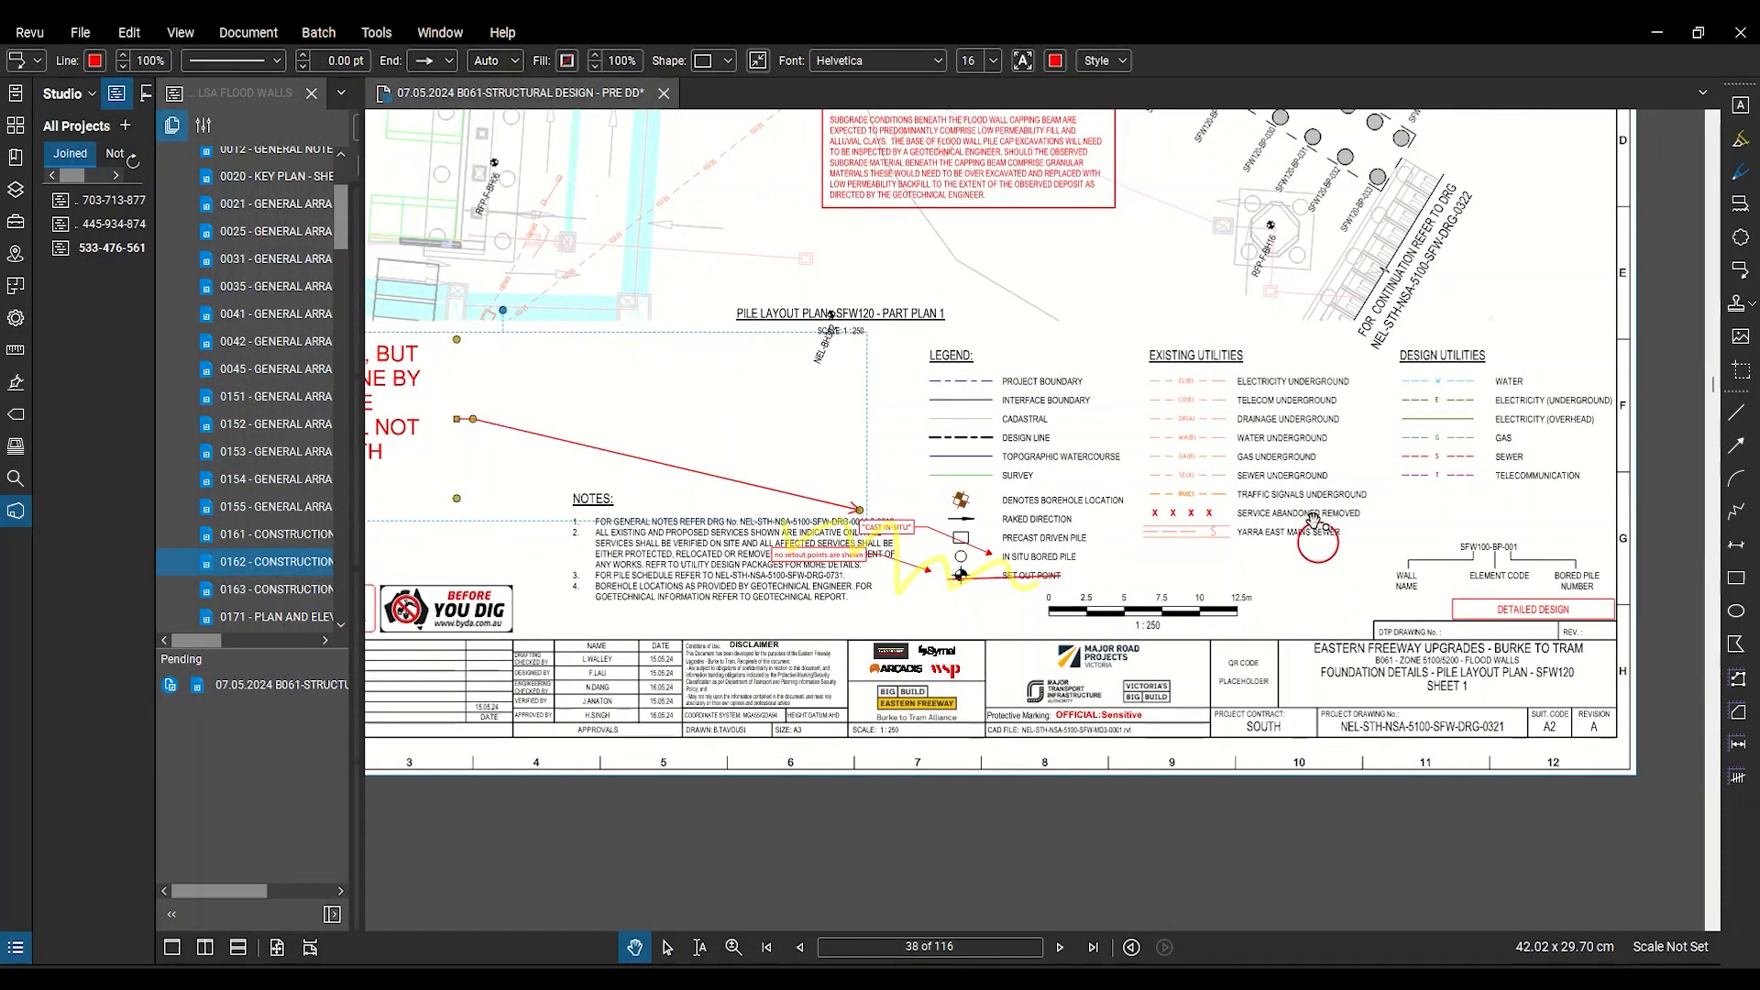
drag(1314, 523, 1391, 553)
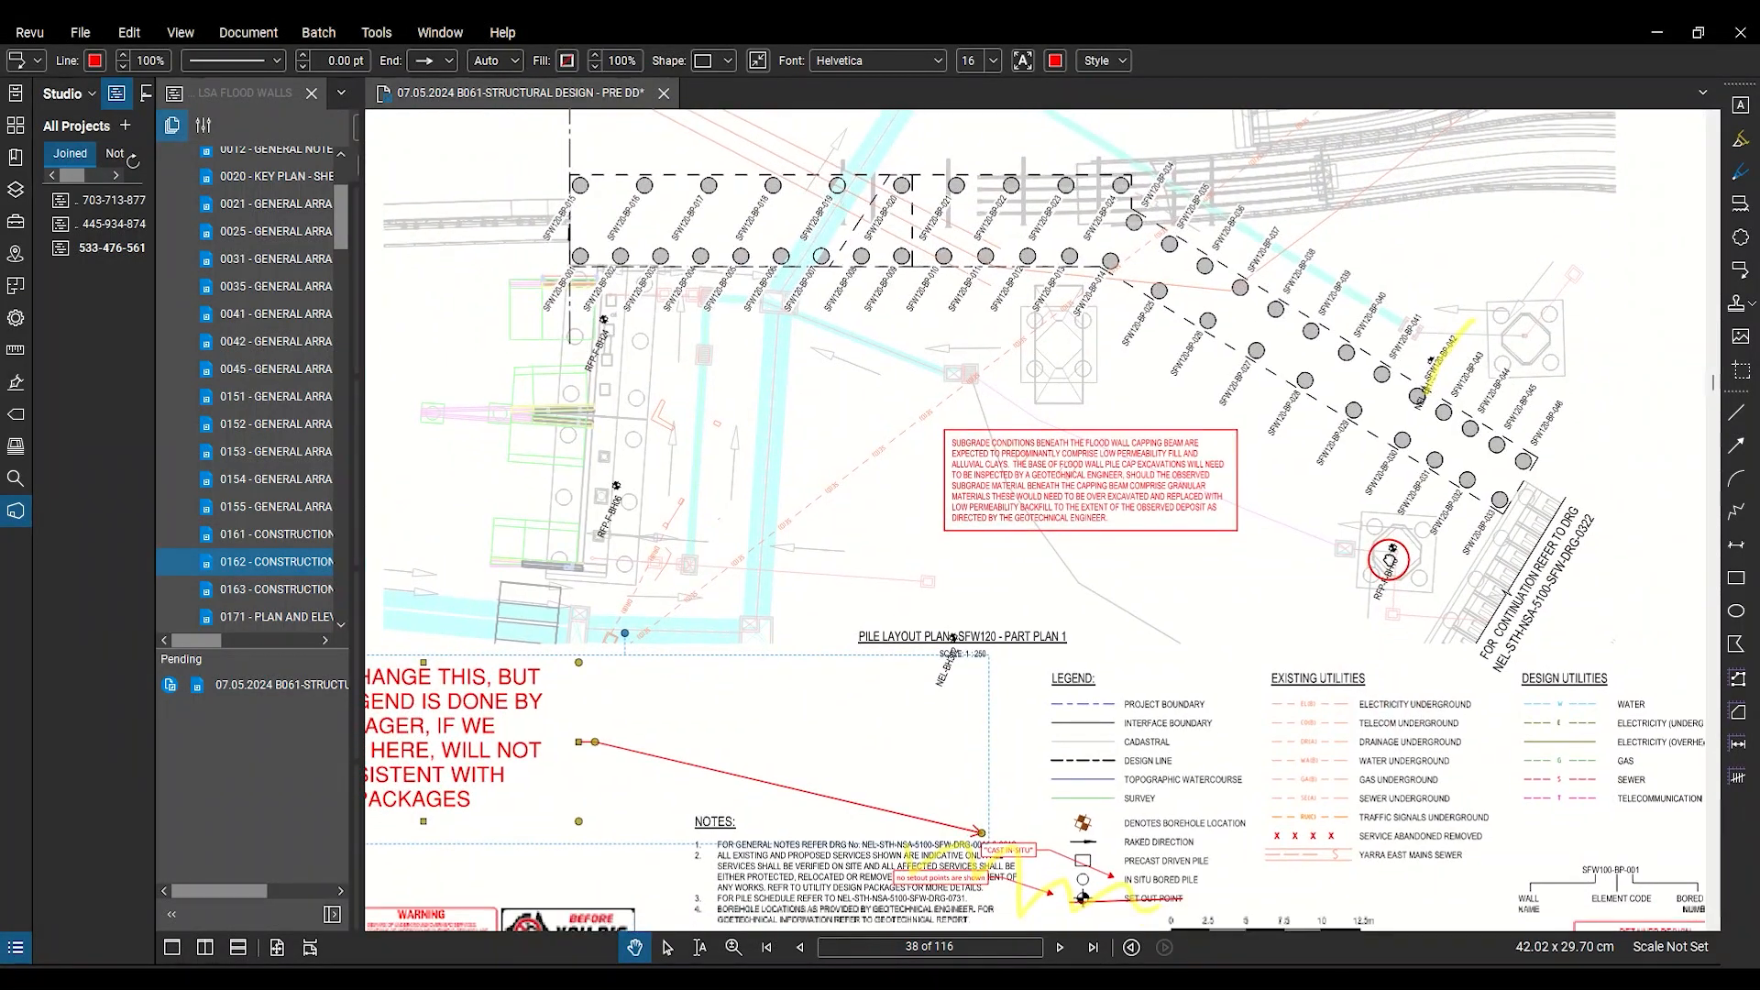
Step: Switch to Revit and change the bored pile legend text on sheet 0321 to "CAST IN-SITU BORED PILE"
key(alt+Tab)
click(1506, 515)
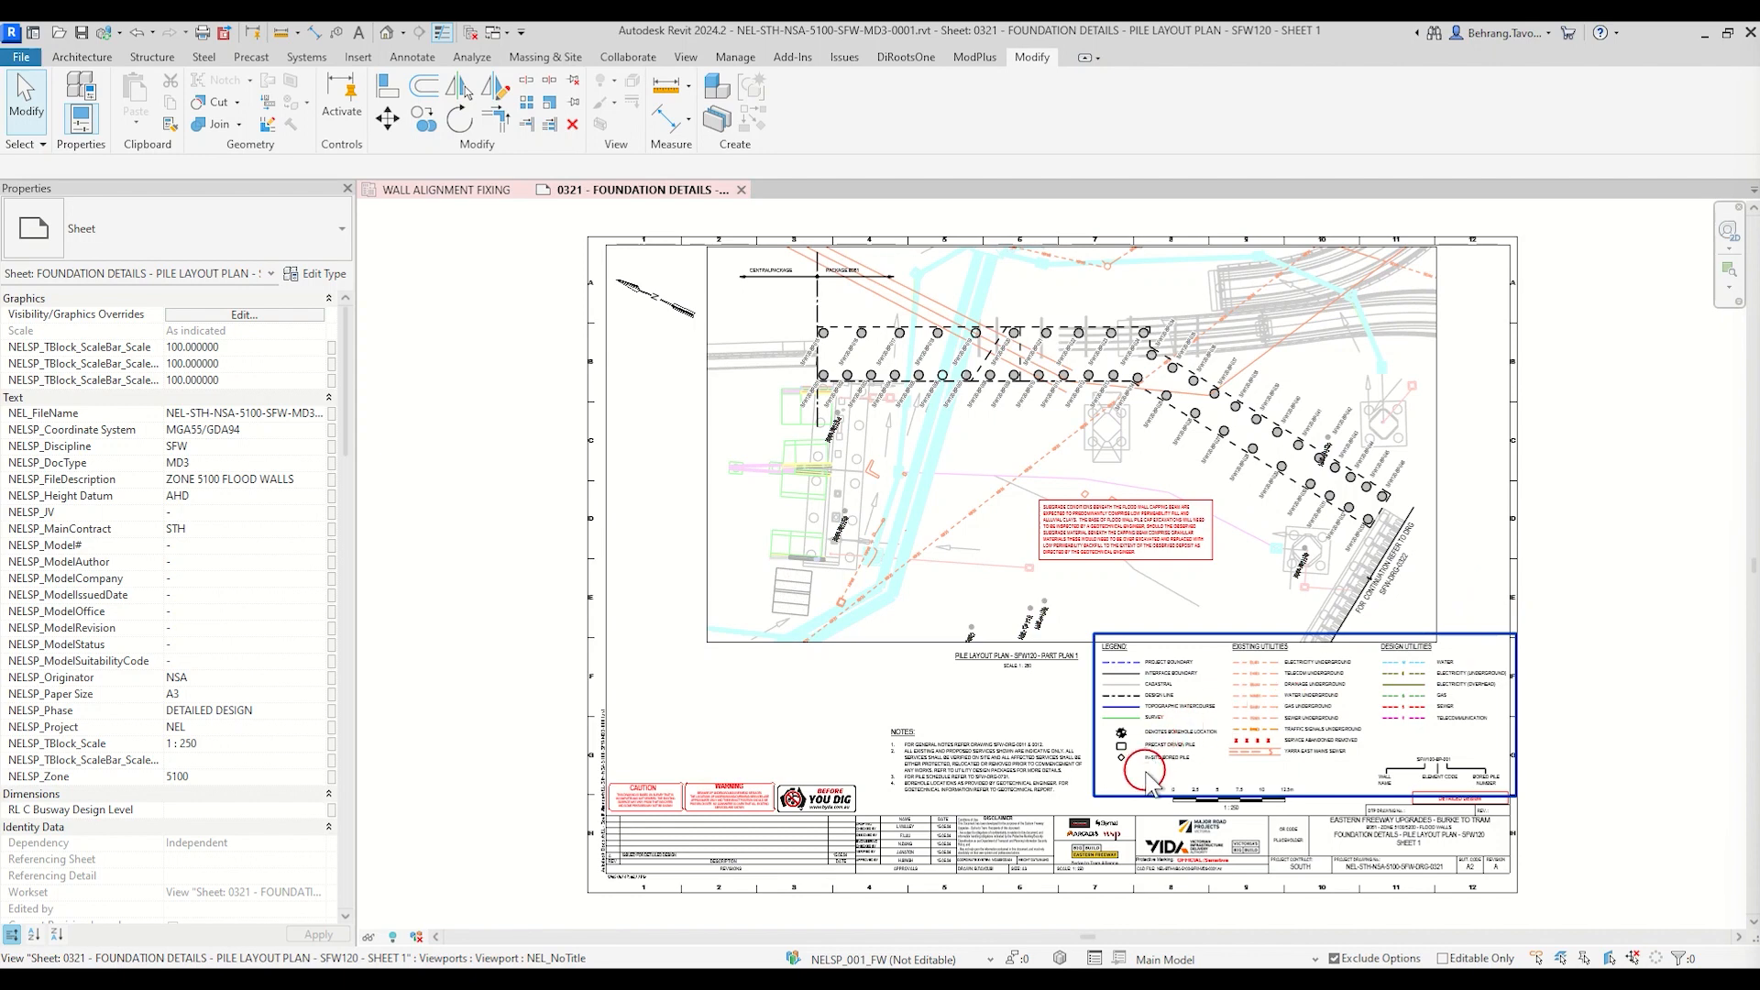
scroll(1150, 758, up, 5)
scroll(1152, 747, up, 2)
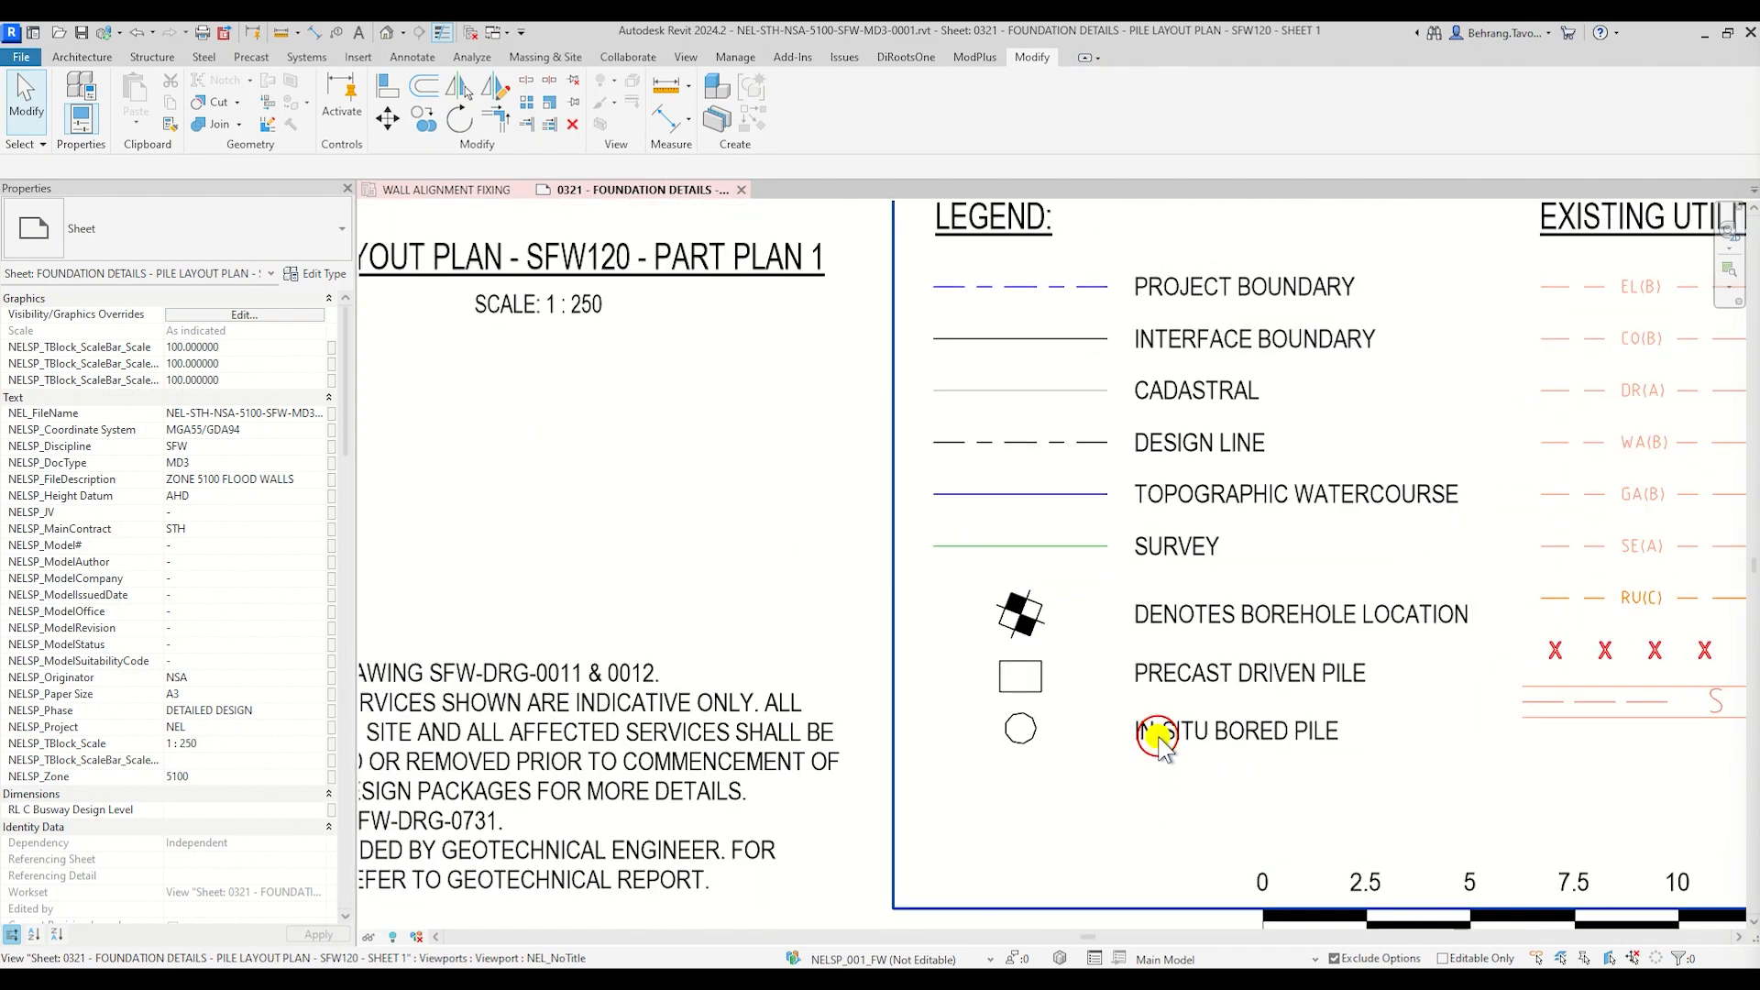
double_click(1146, 734)
click(1142, 734)
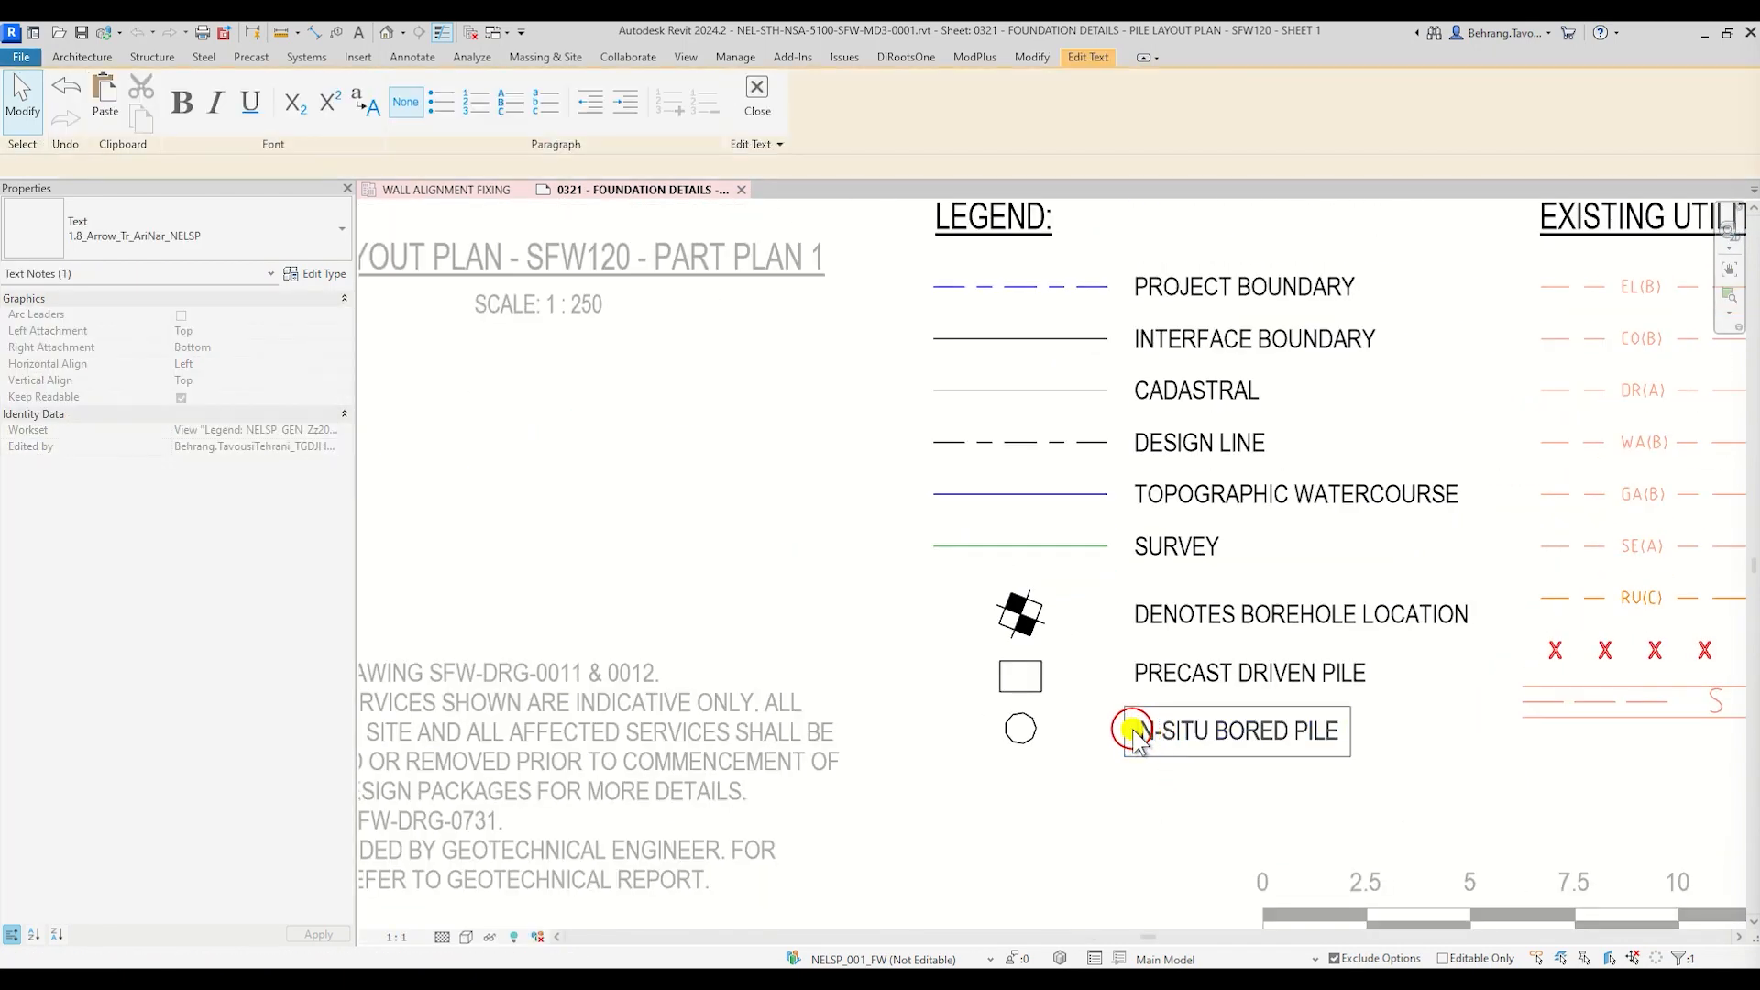
text(CAST)
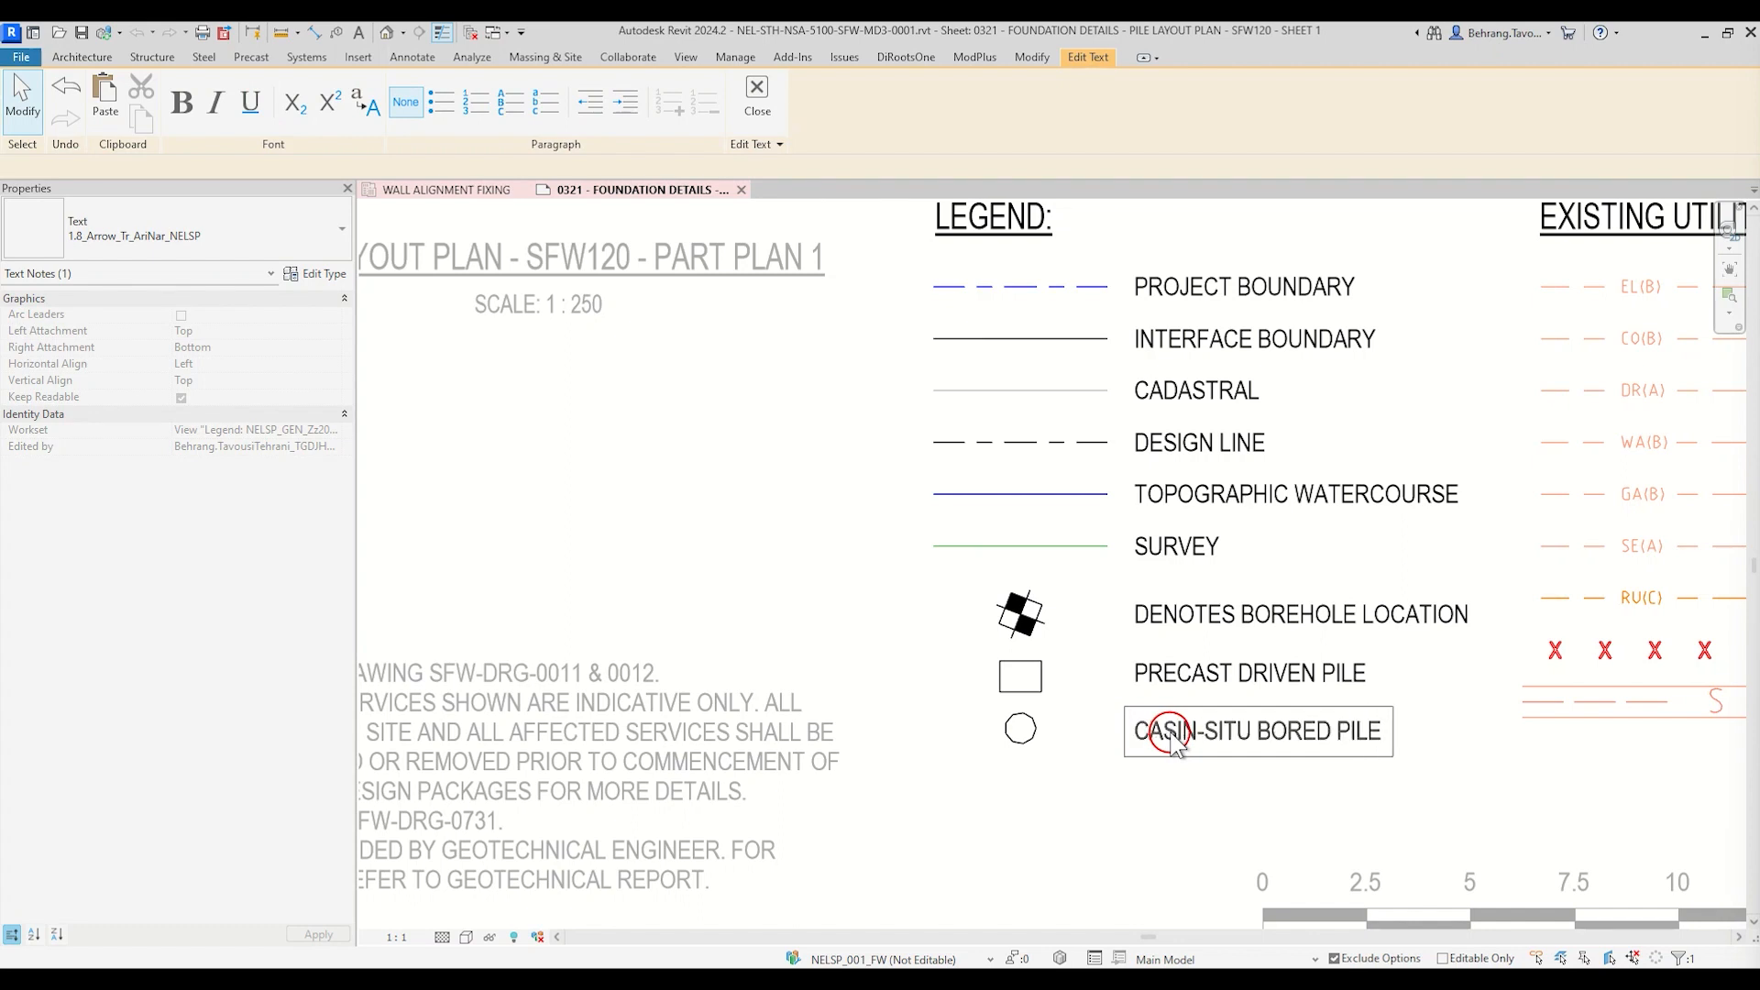
key(BackSpace)
text(T)
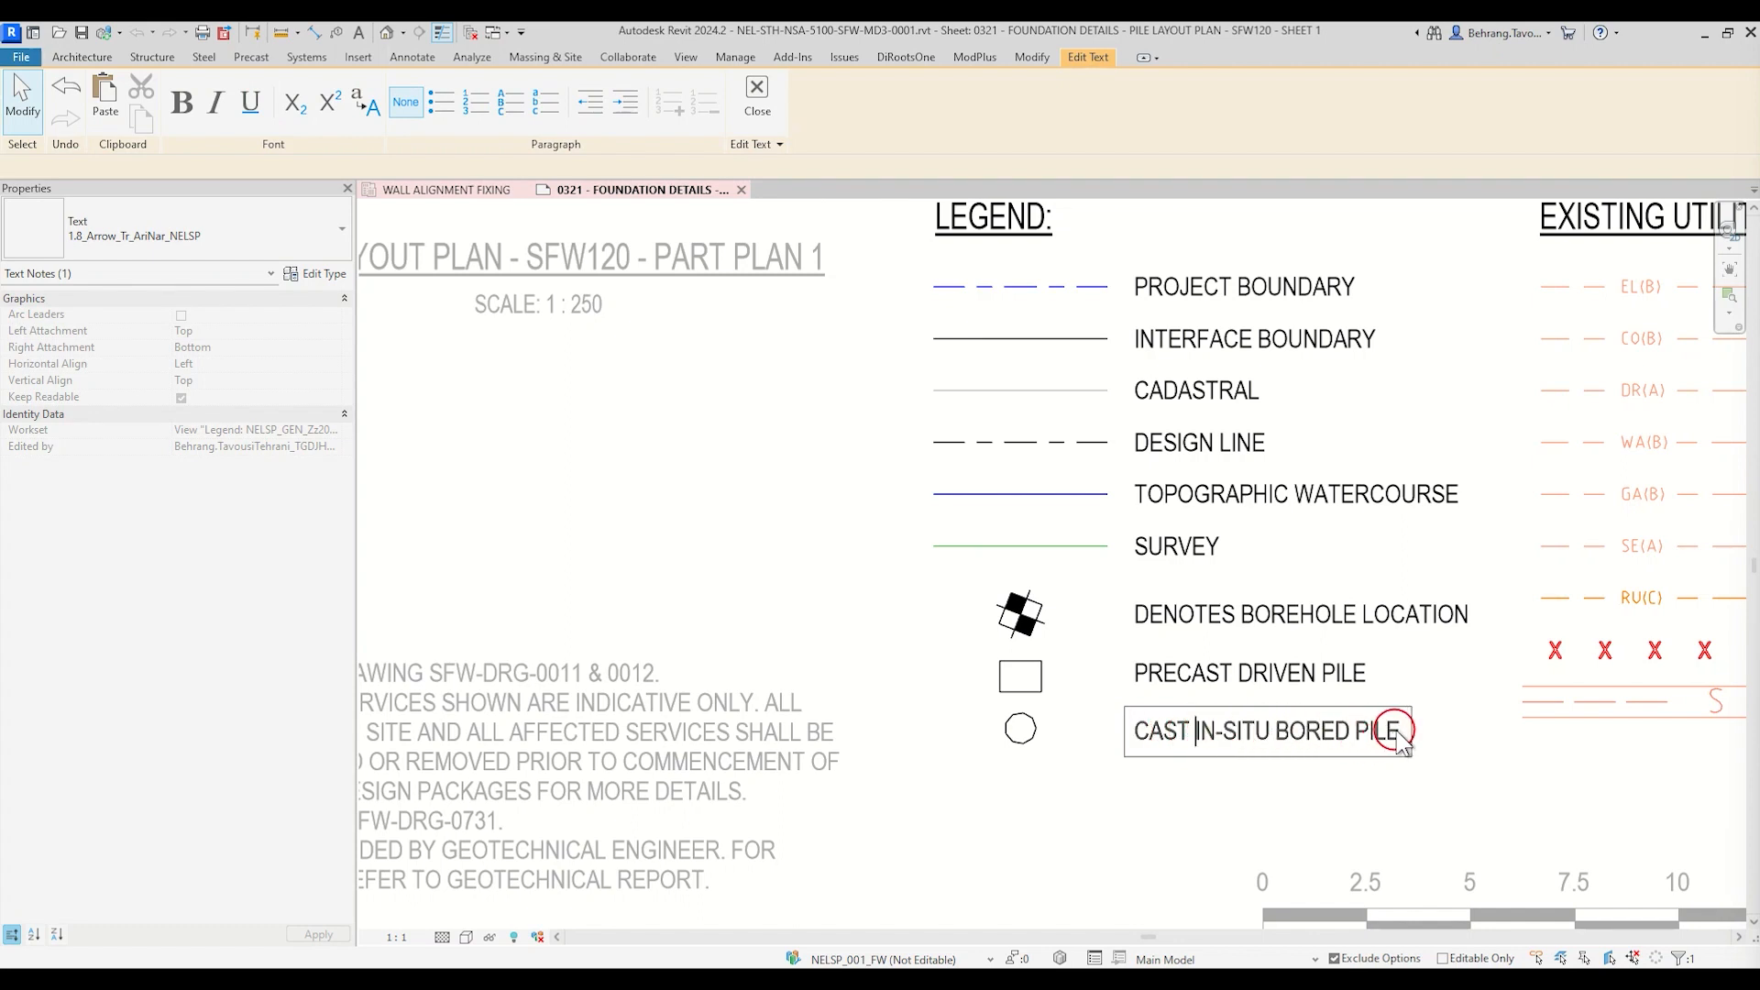
Step: Copy the complete "CAST IN-SITU BORED PILE" legend text and deactivate the legend view on the sheet
drag(1405, 731, 1118, 747)
key(ctrl+c)
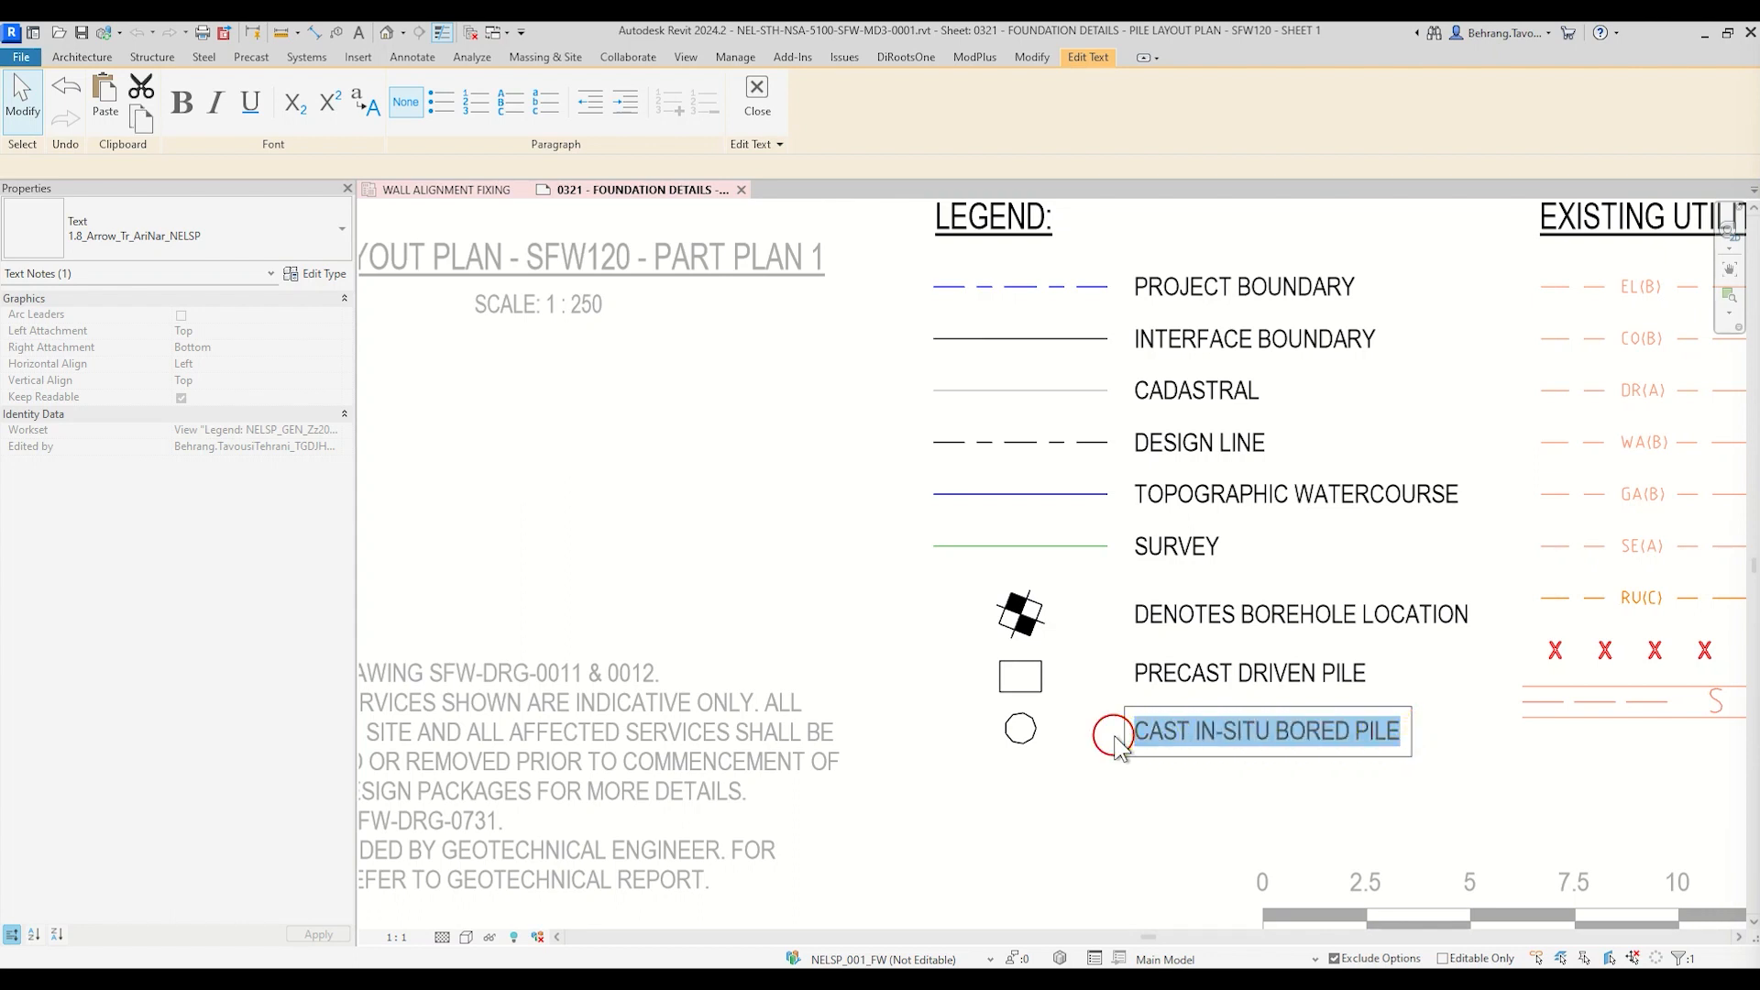
click(1473, 746)
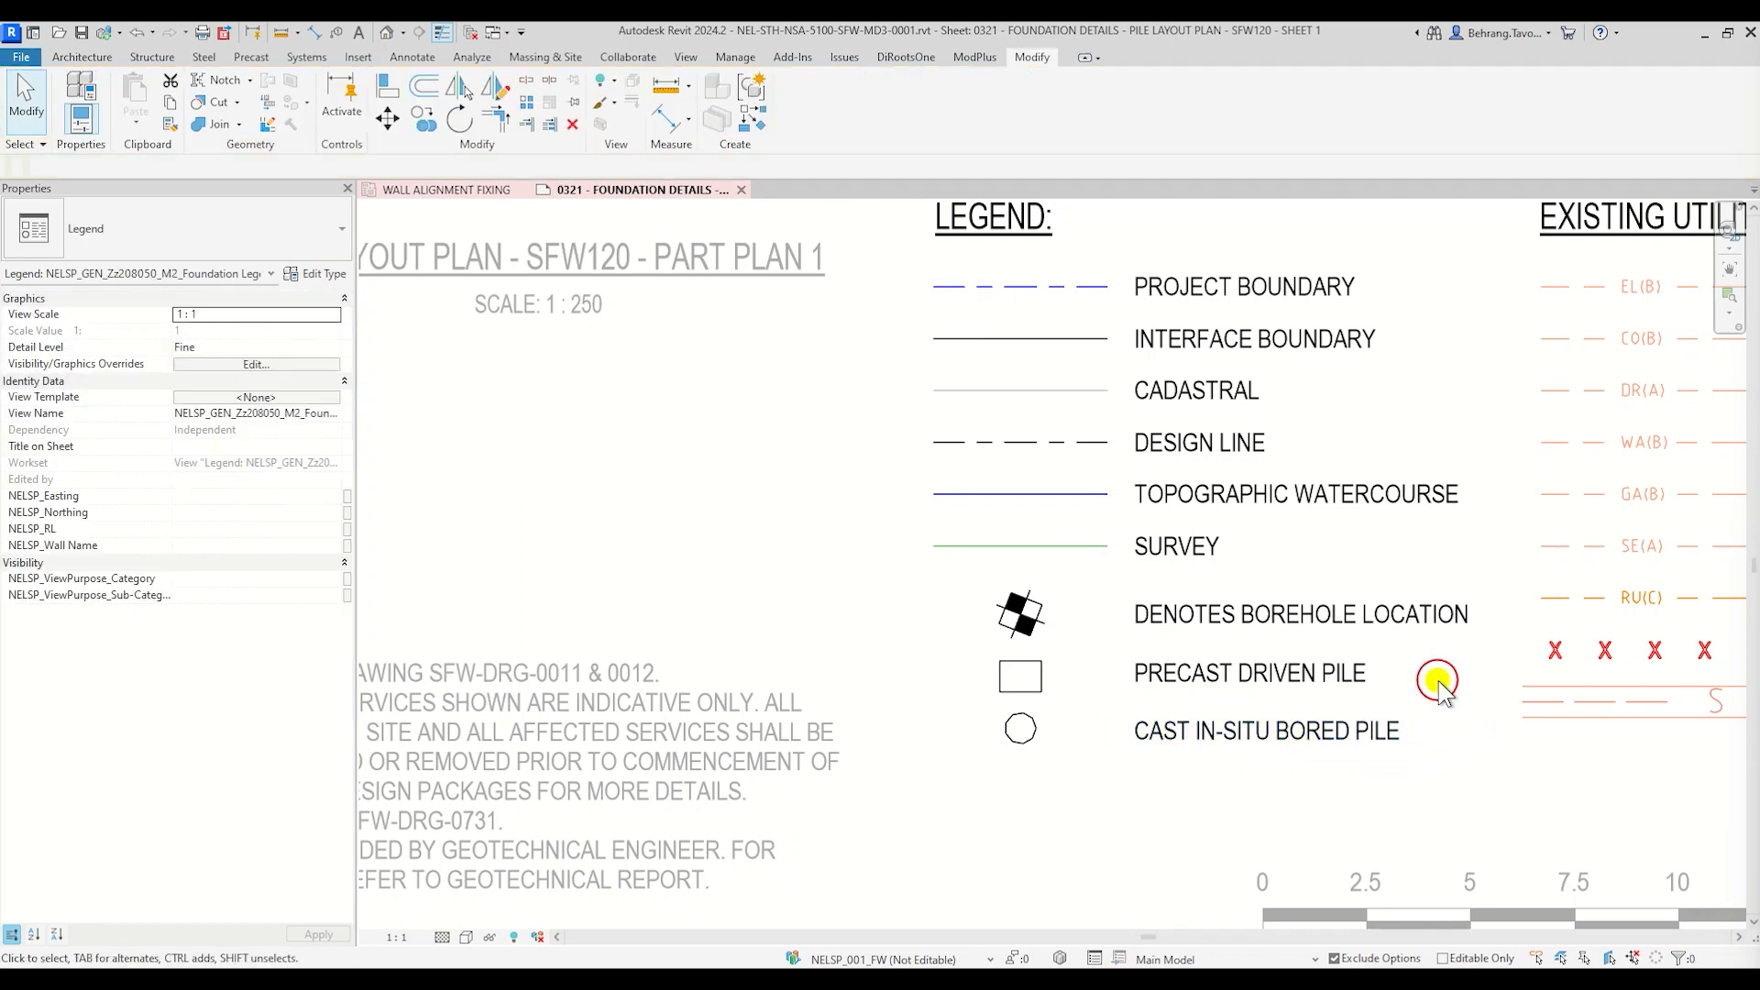
right_click(1437, 680)
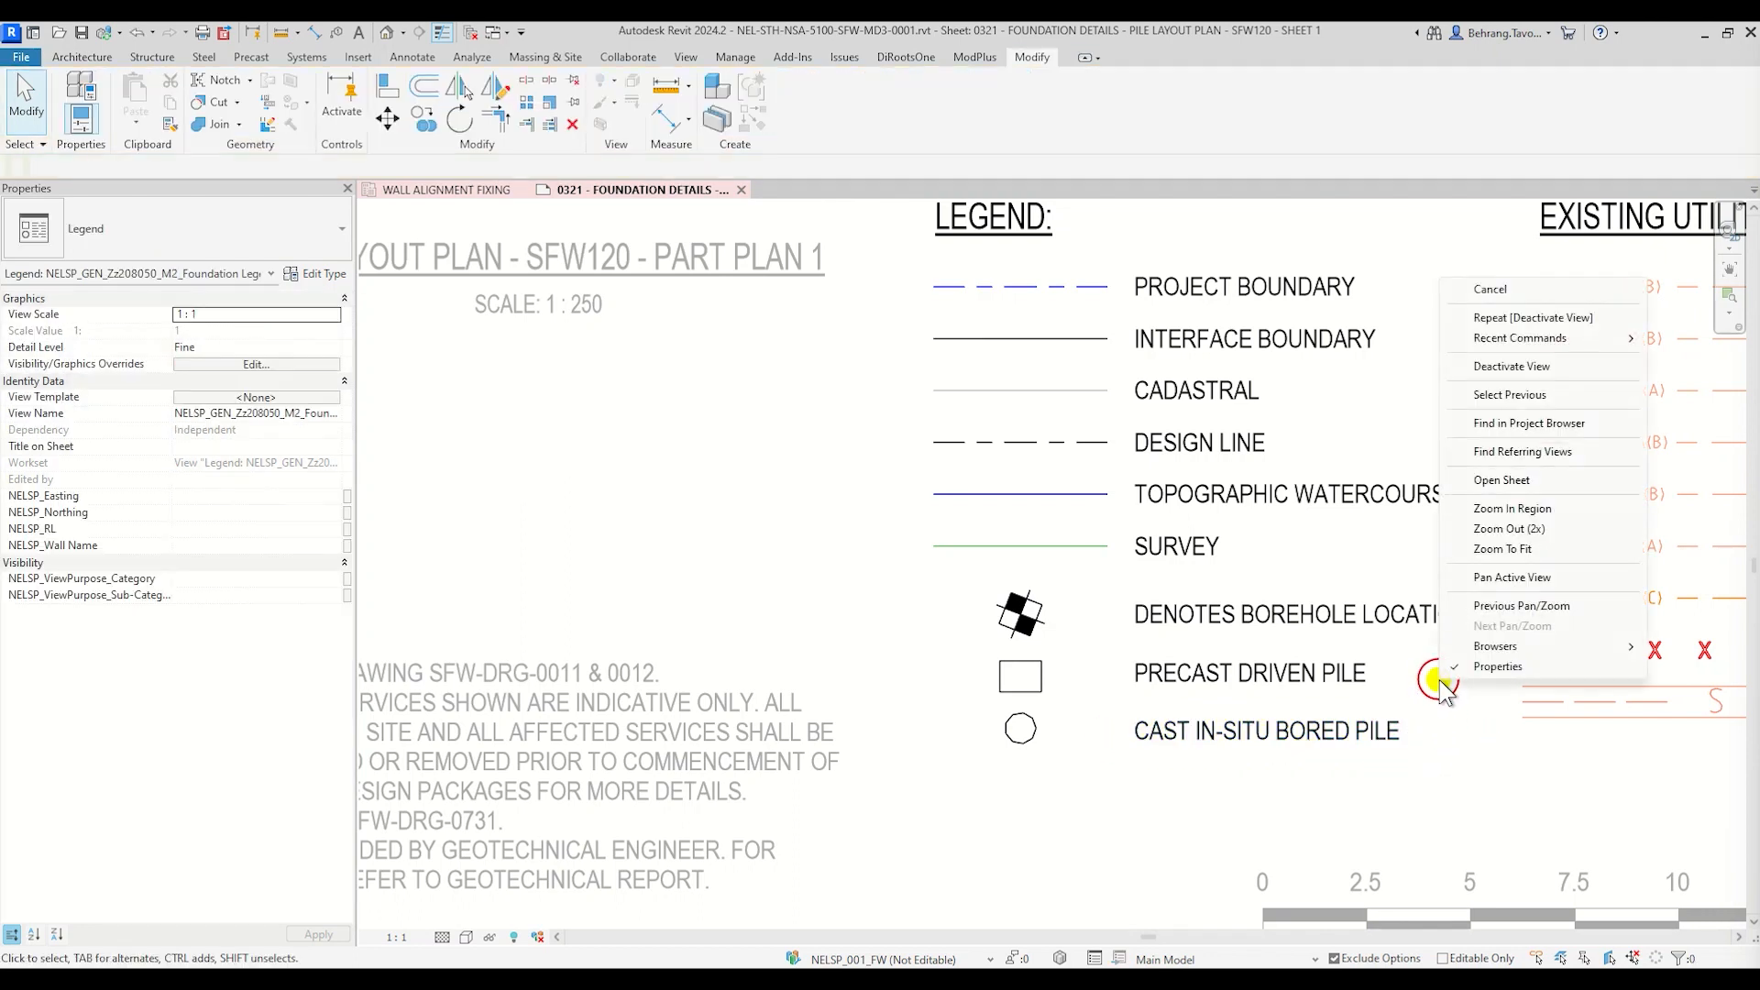
click(1501, 368)
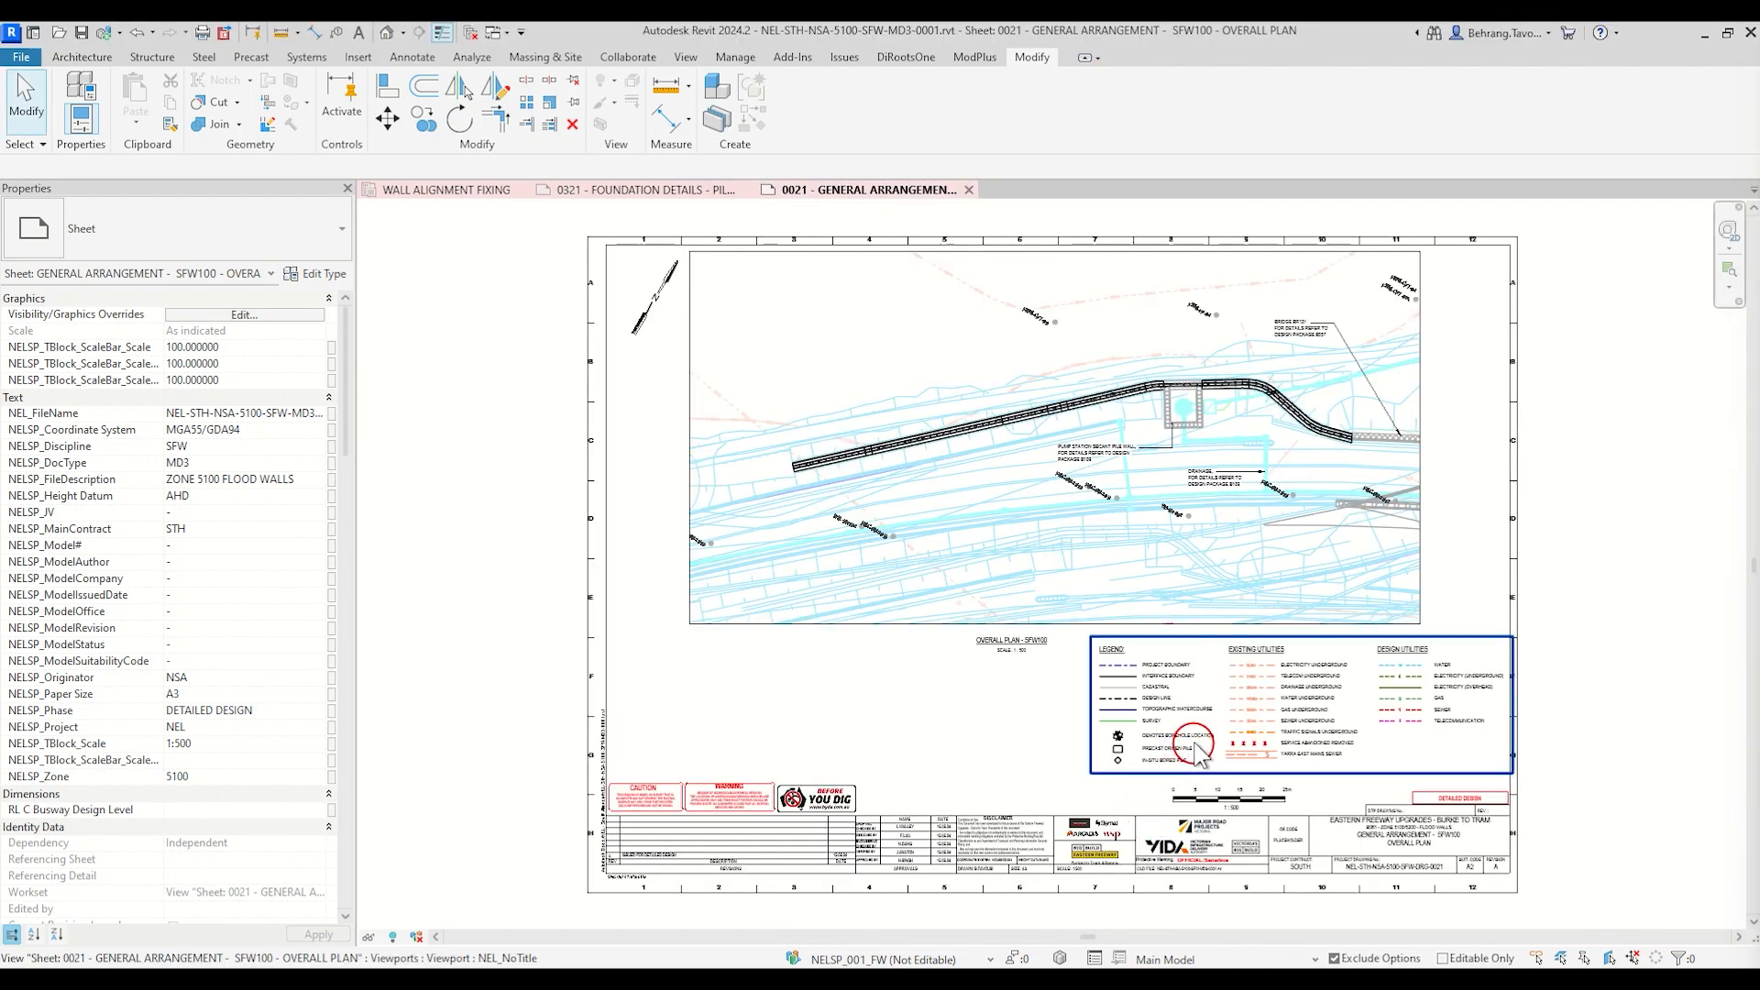
Step: Replace the bored pile legend text on sheet 0021 with the copied "CAST IN-SITU BORED PILE" and deactivate the legend view
scroll(1197, 752, up, 5)
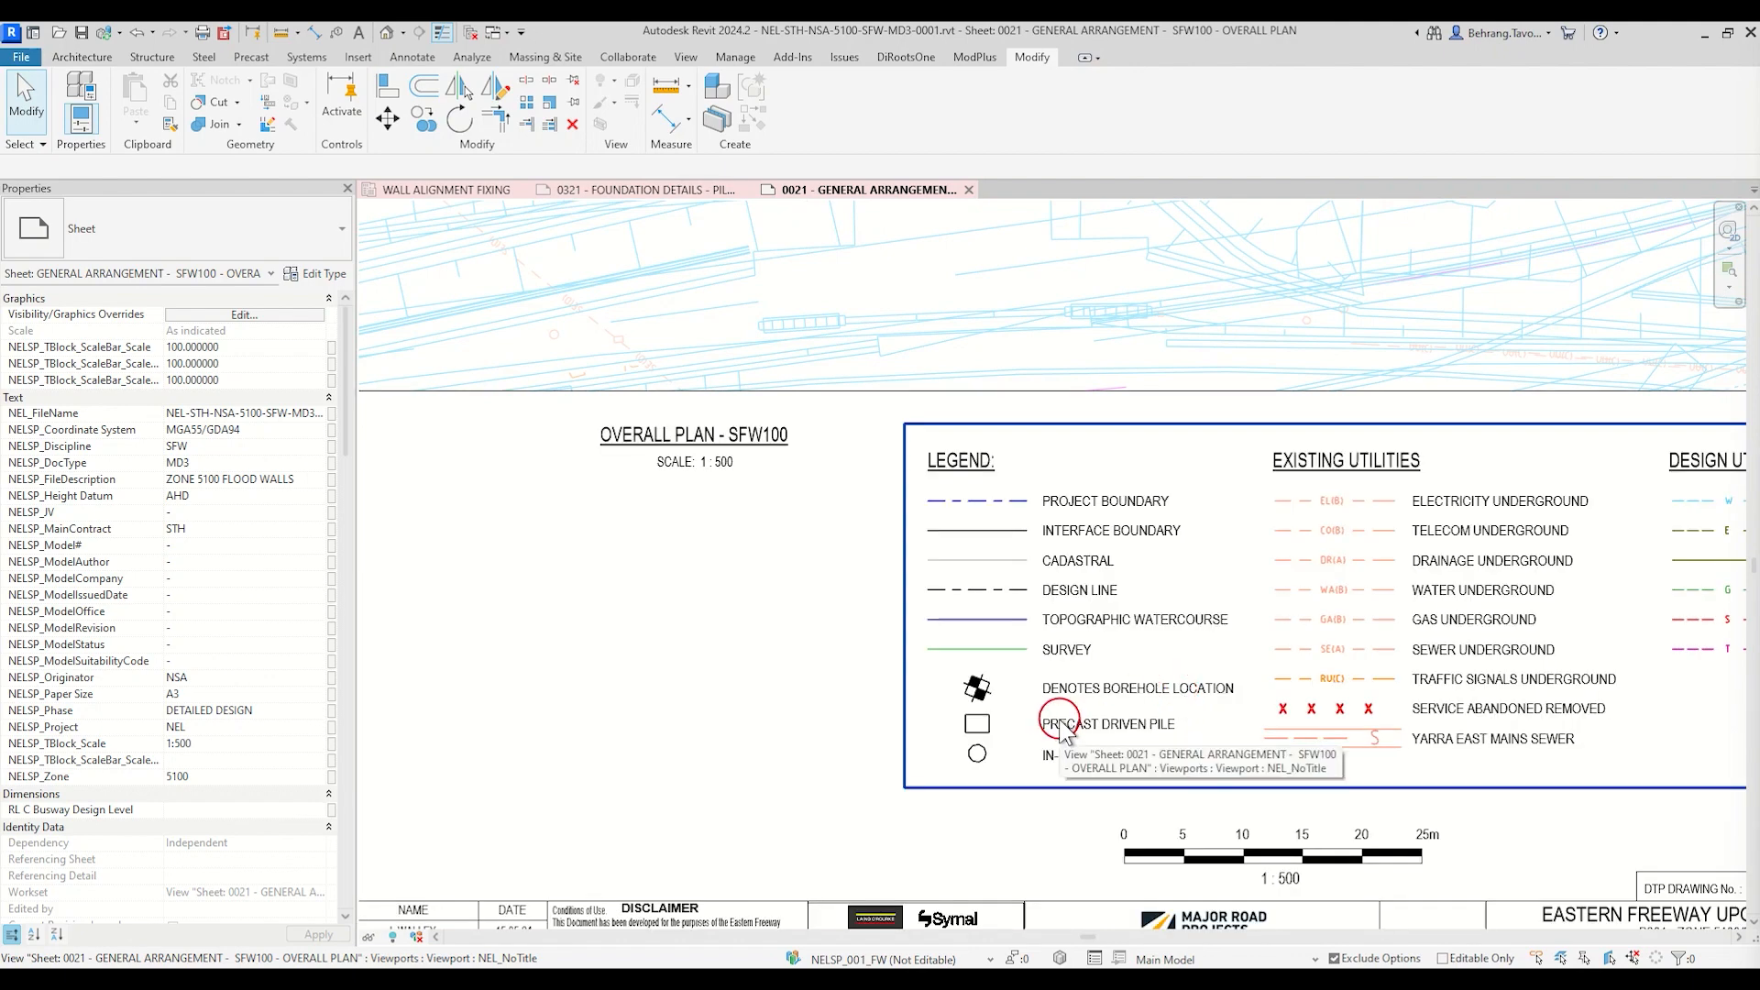
click(1059, 734)
double_click(1067, 759)
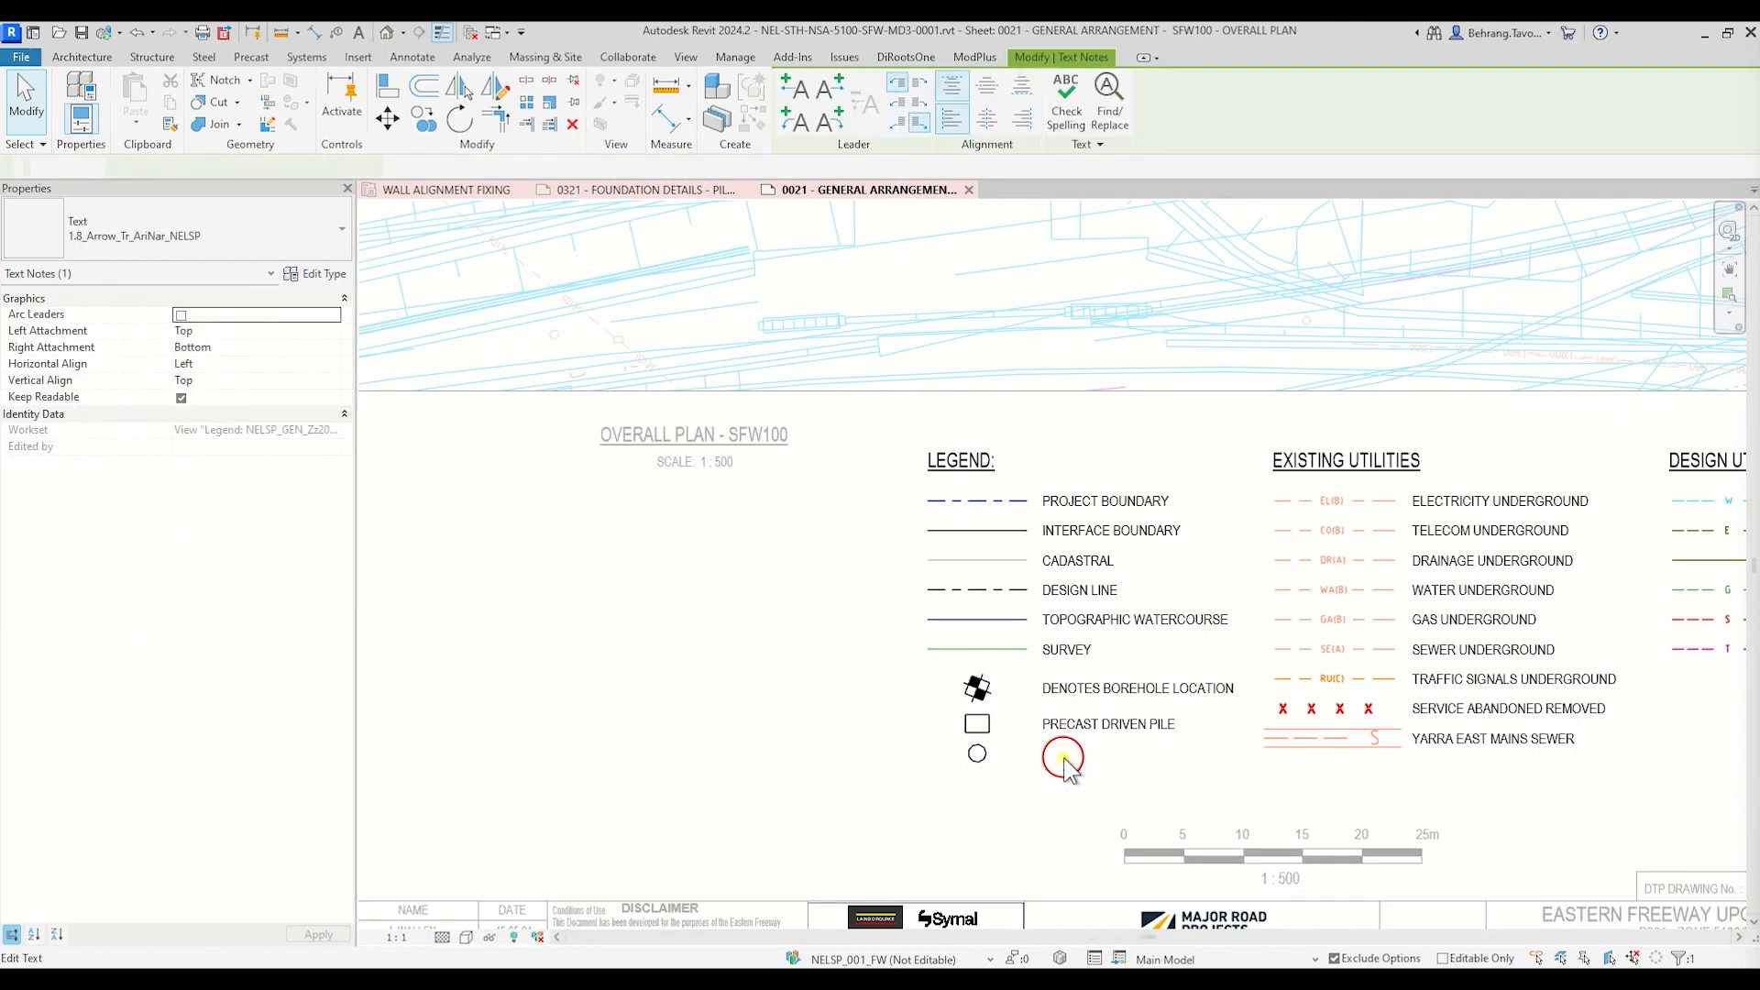
key(ctrl+a)
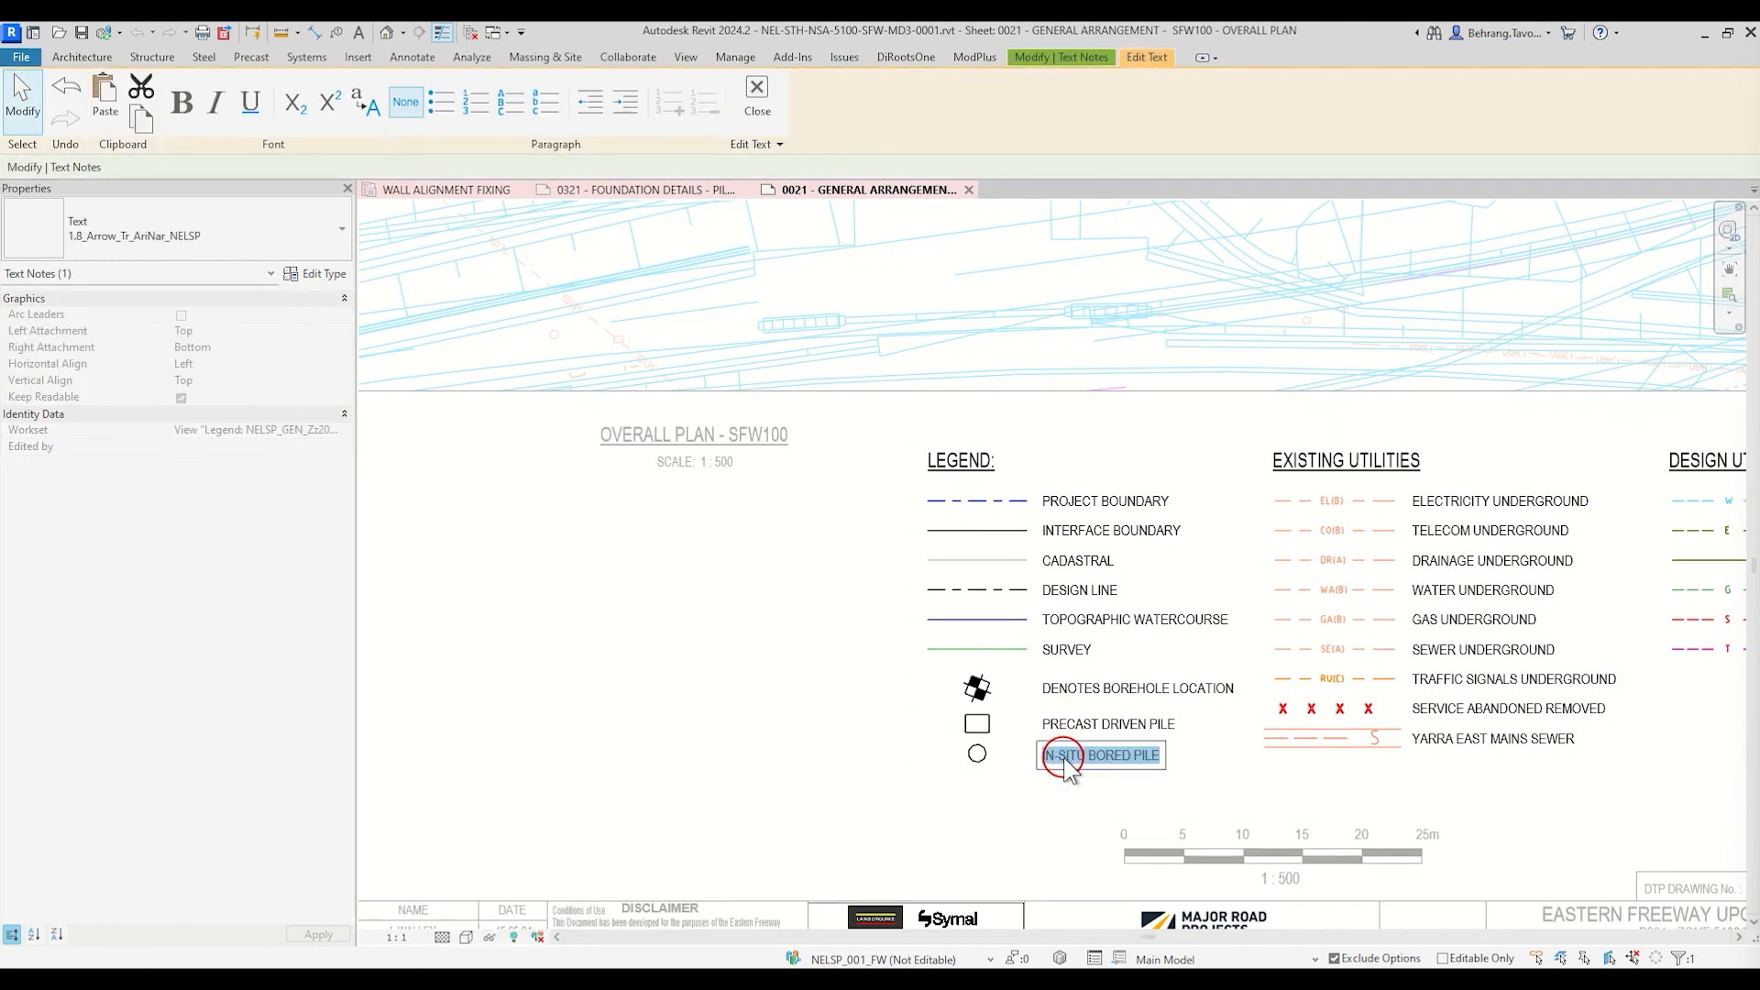
key(ctrl+v)
click(807, 731)
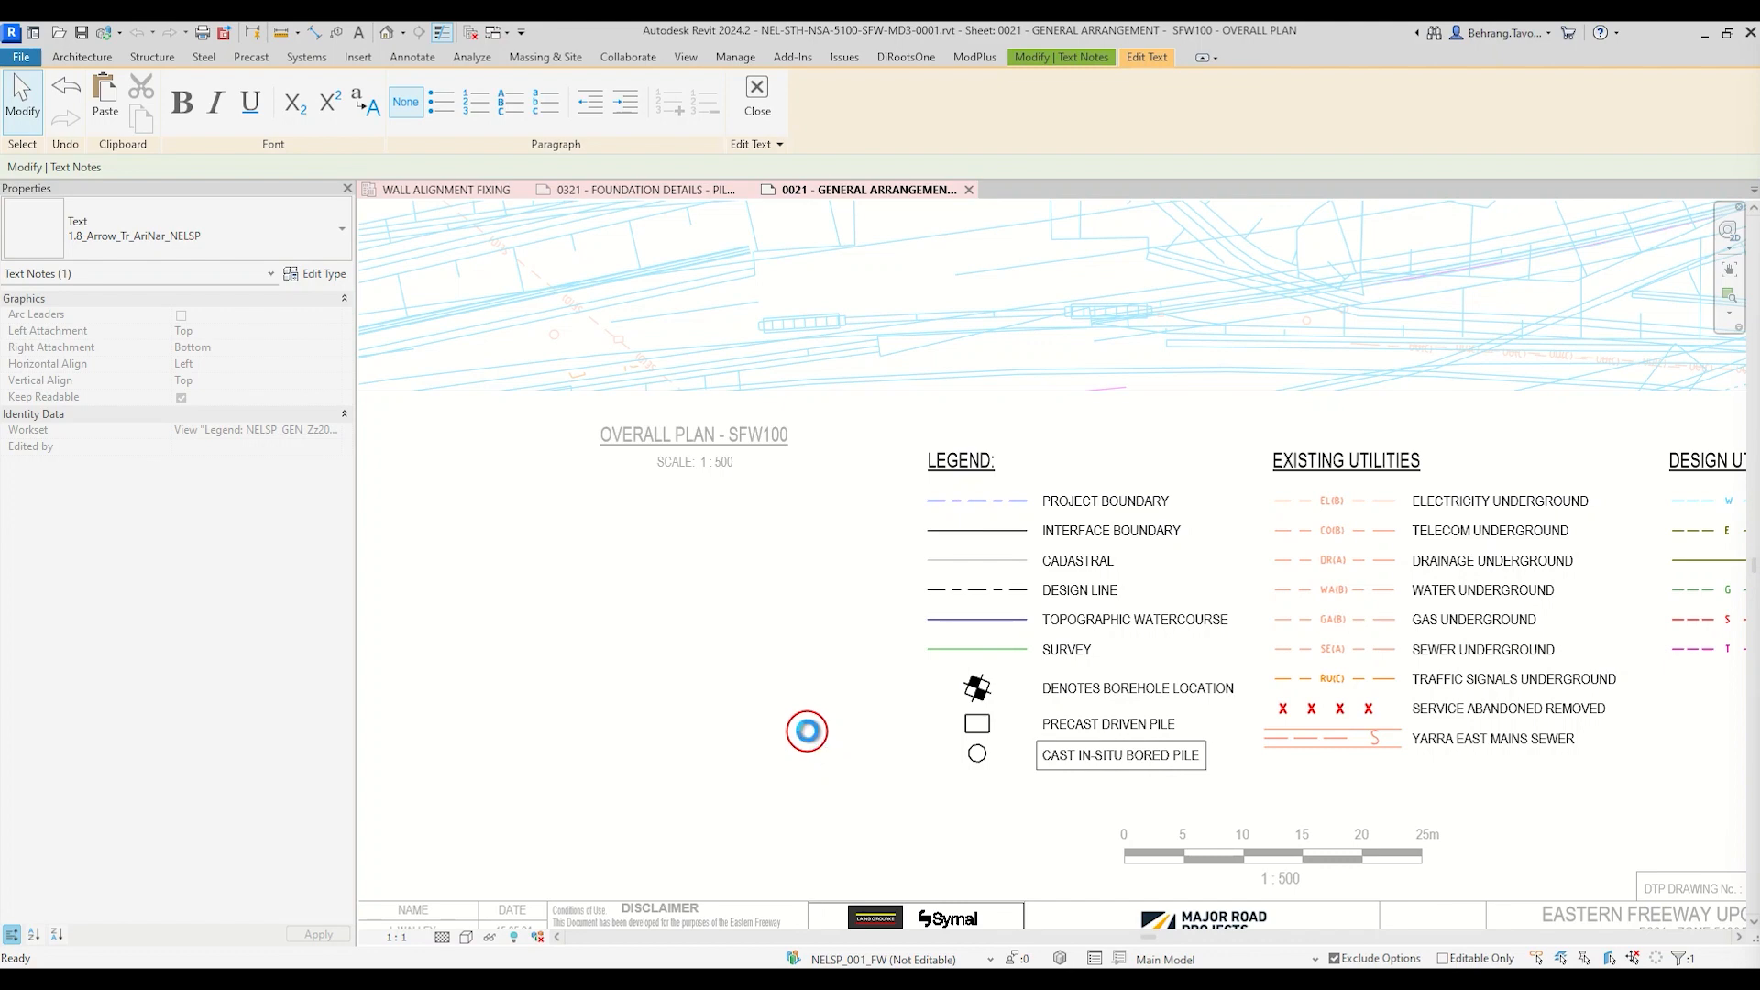
right_click(817, 663)
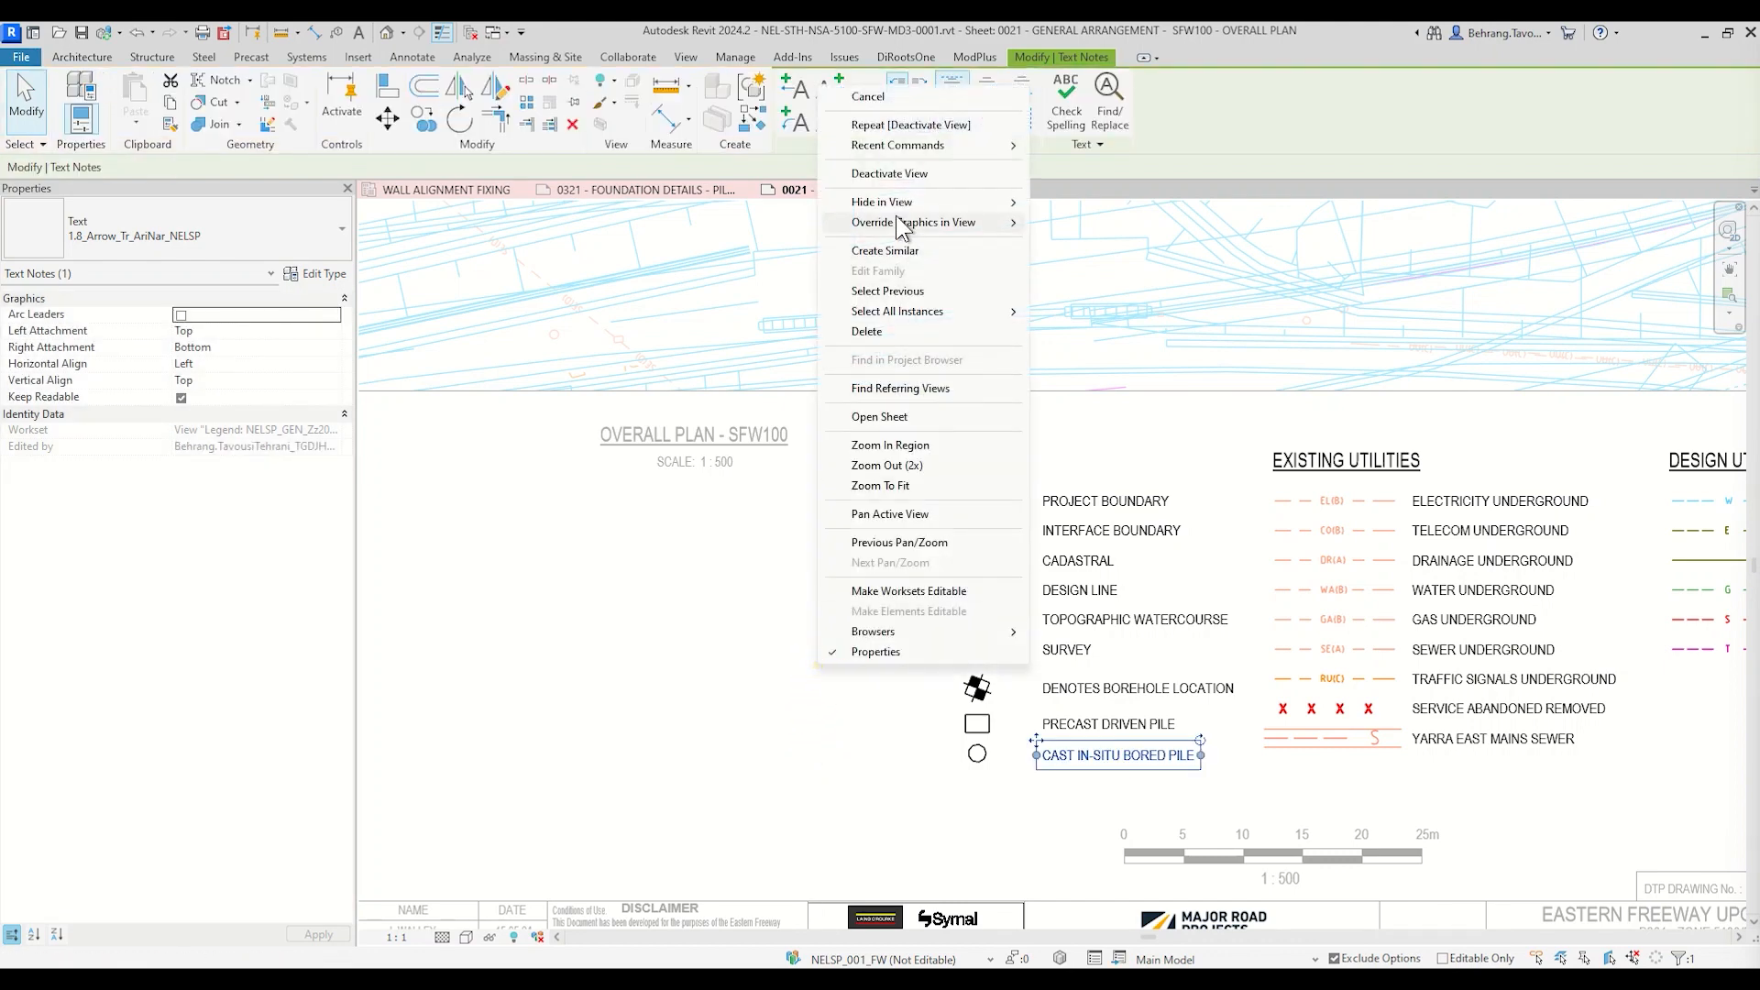
click(894, 174)
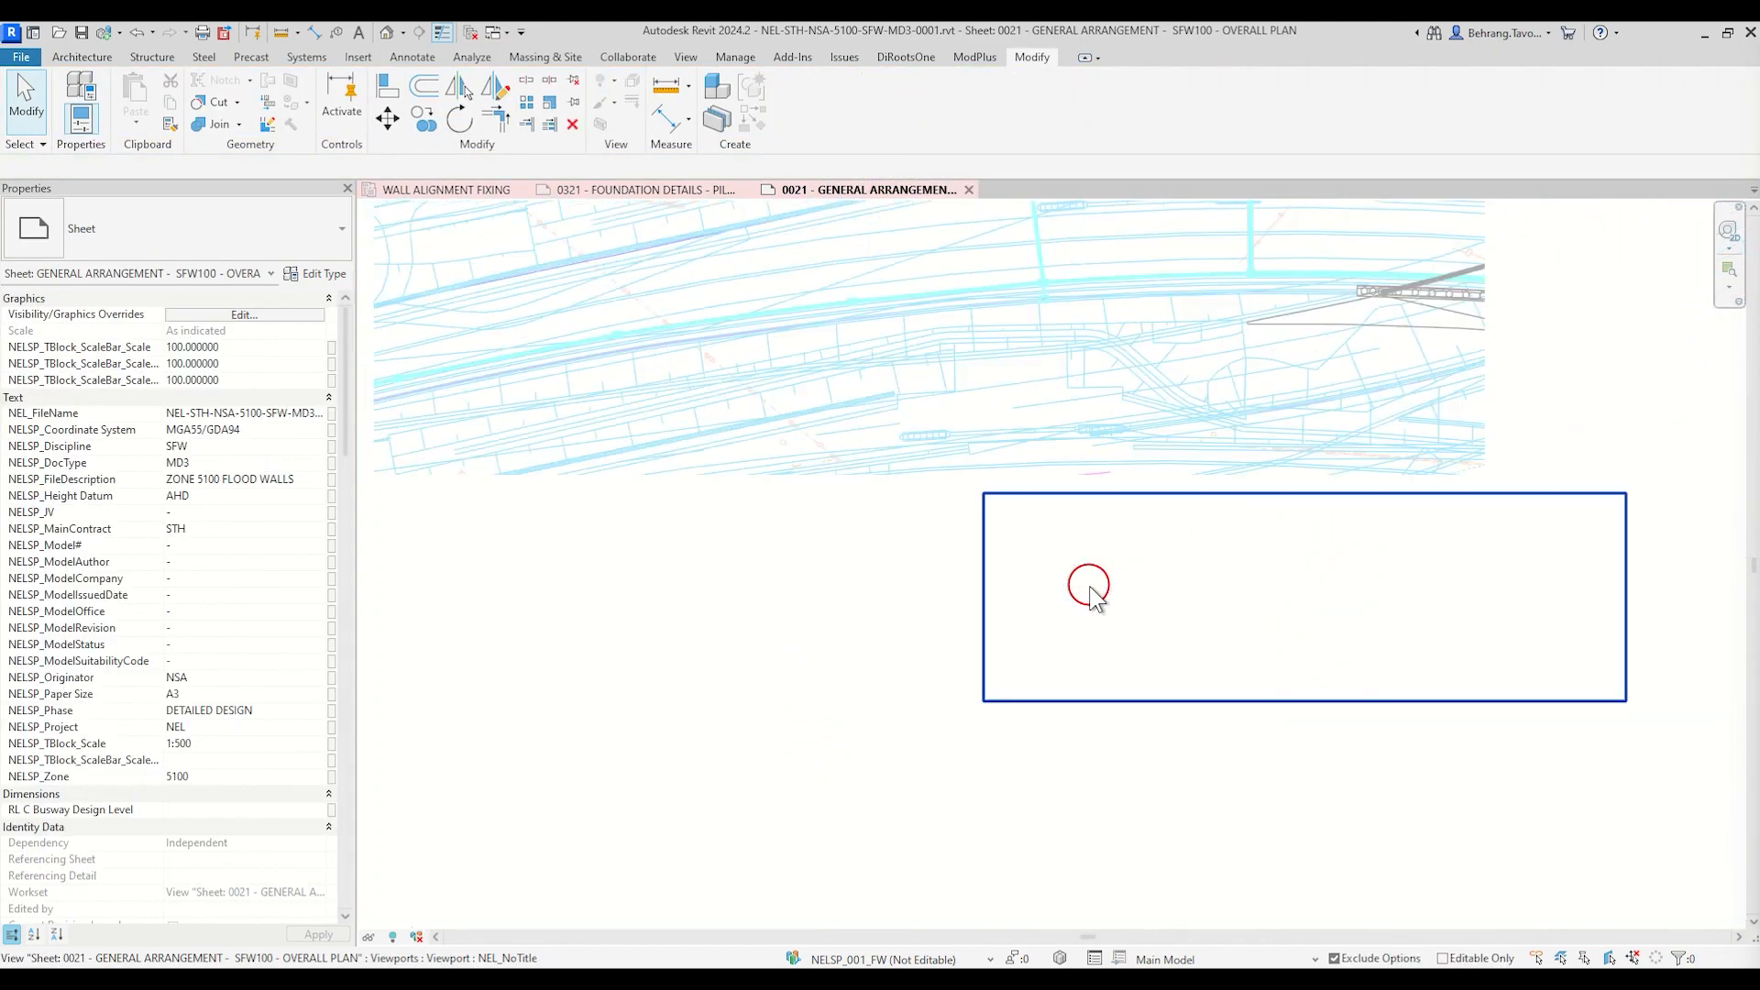
Step: Close sheet 0021 and the WALL ALIGNMENT FIXING view, leaving only sheet 0321 open
click(969, 189)
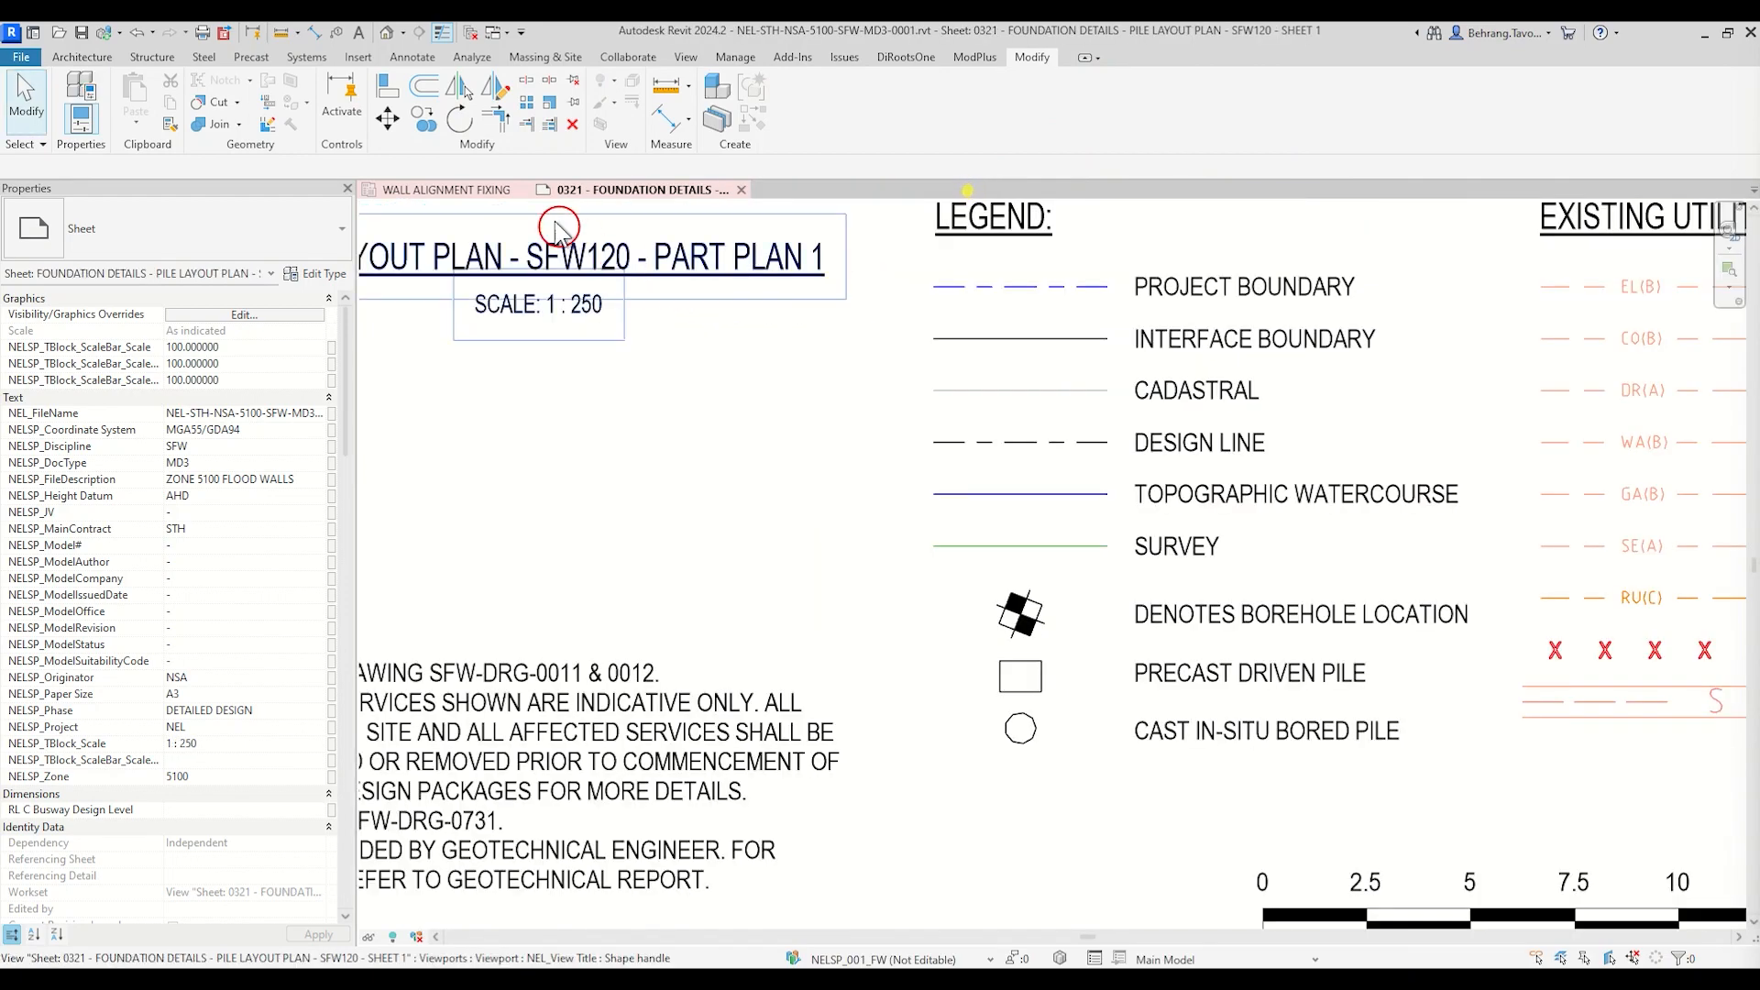
click(523, 190)
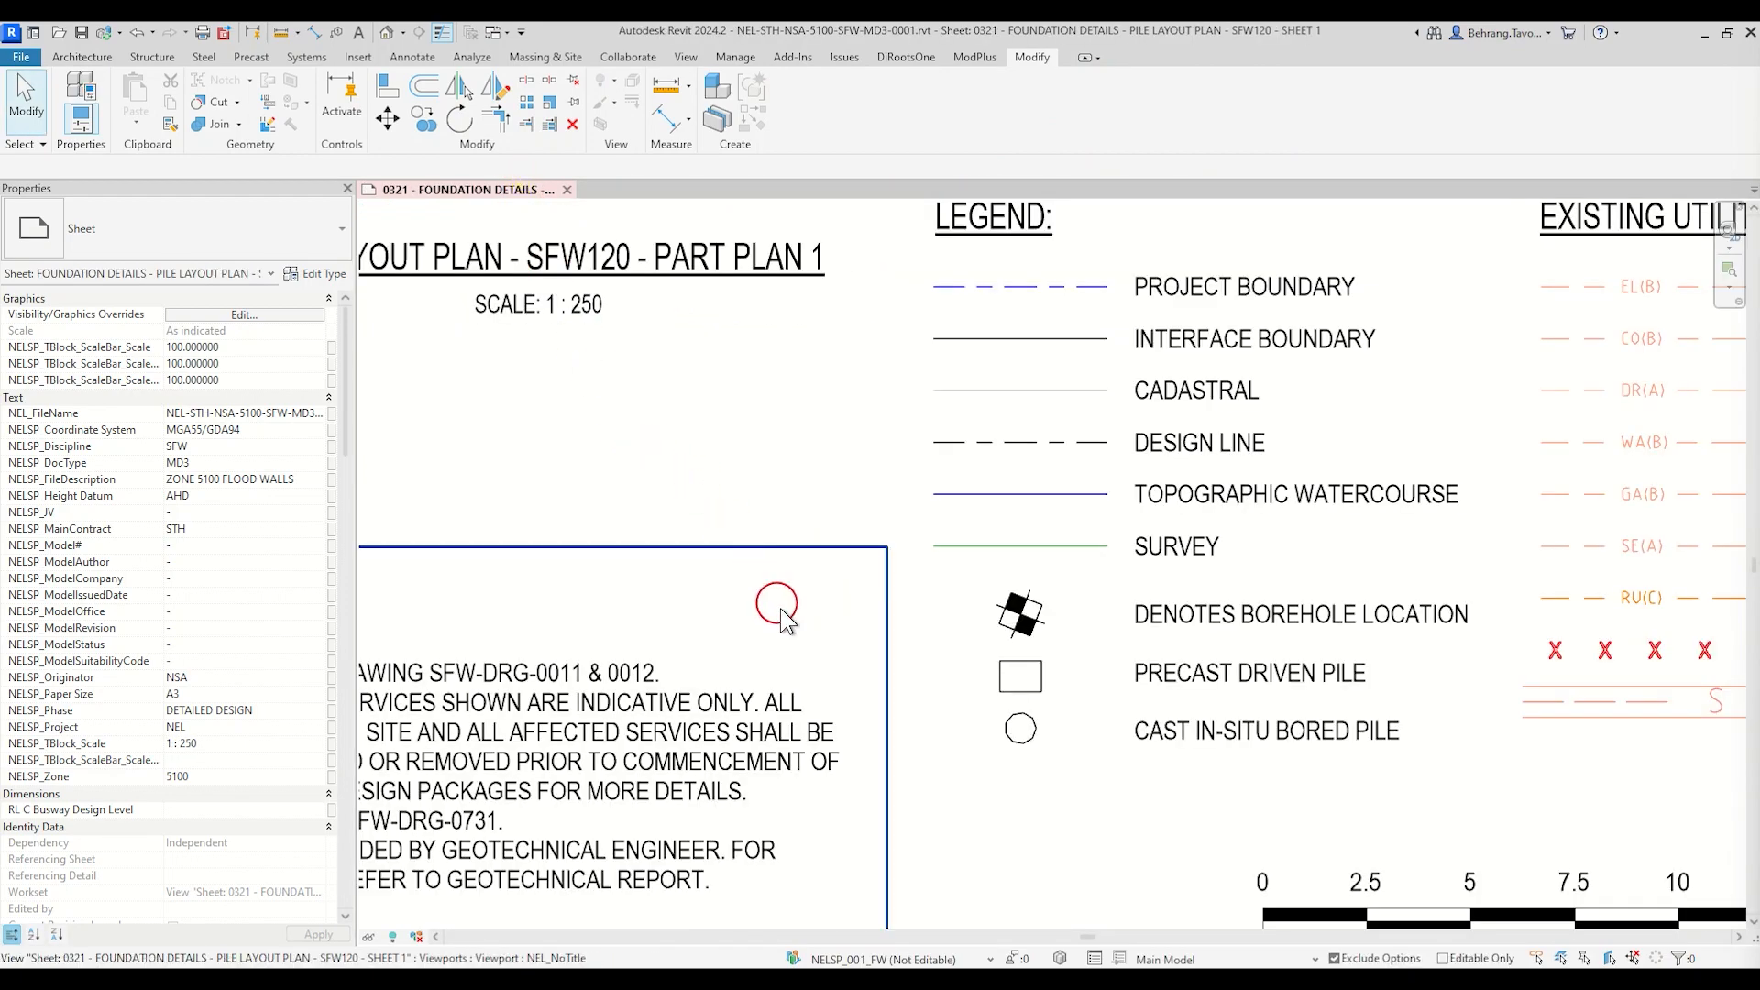
scroll(819, 642, down, 3)
scroll(897, 619, down, 1)
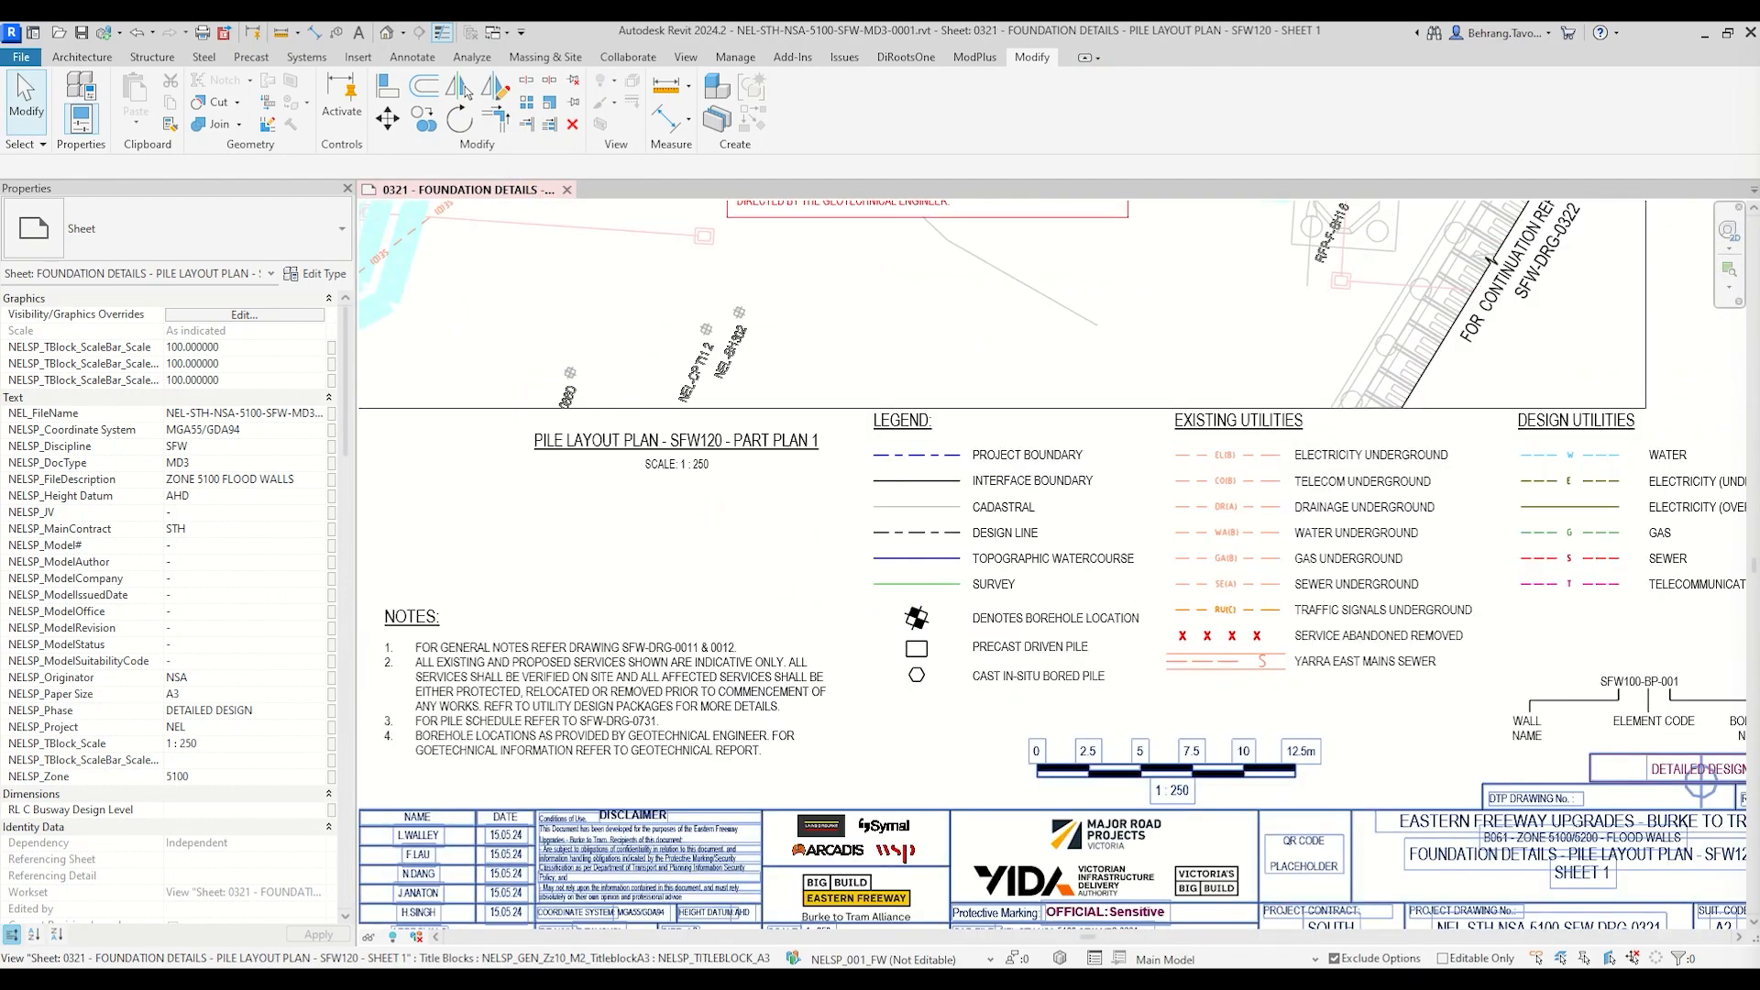
Step: Switch back to the marked-up PDF in Revu and check the legend comments on page 38 against the preceding page
click(1159, 979)
scroll(1021, 738, down, 3)
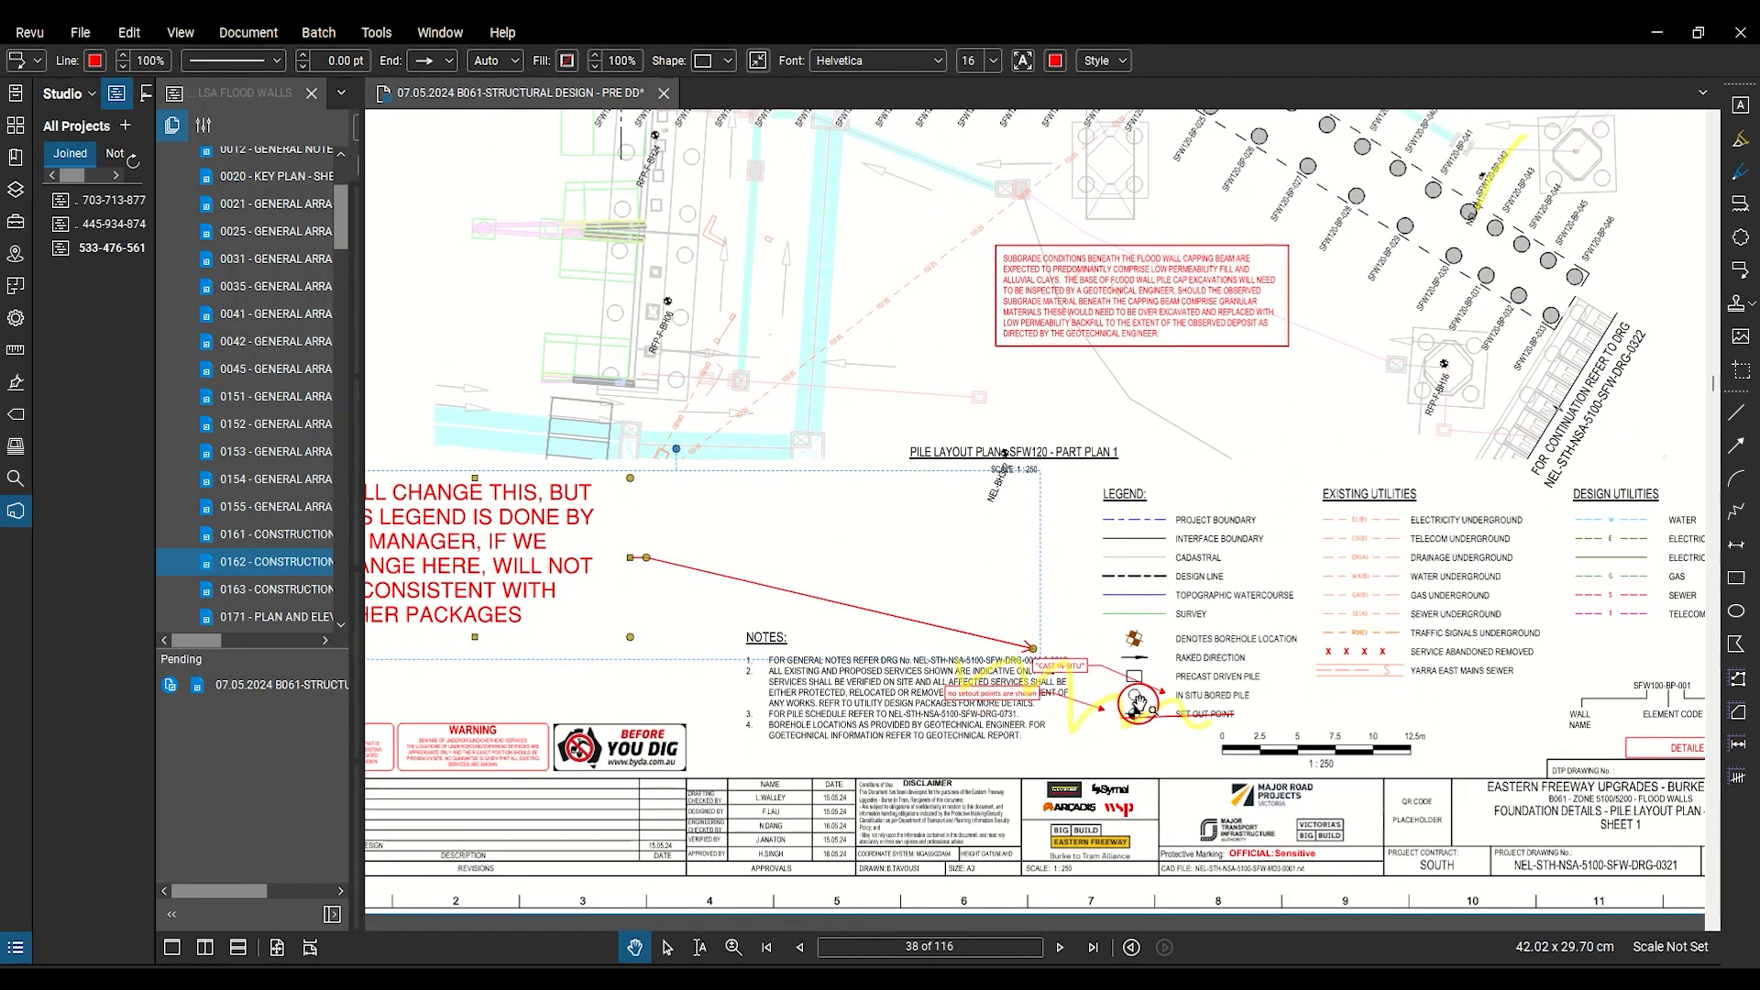
ctrl+scroll(1146, 710, up, 3)
ctrl+scroll(1306, 747, down, 5)
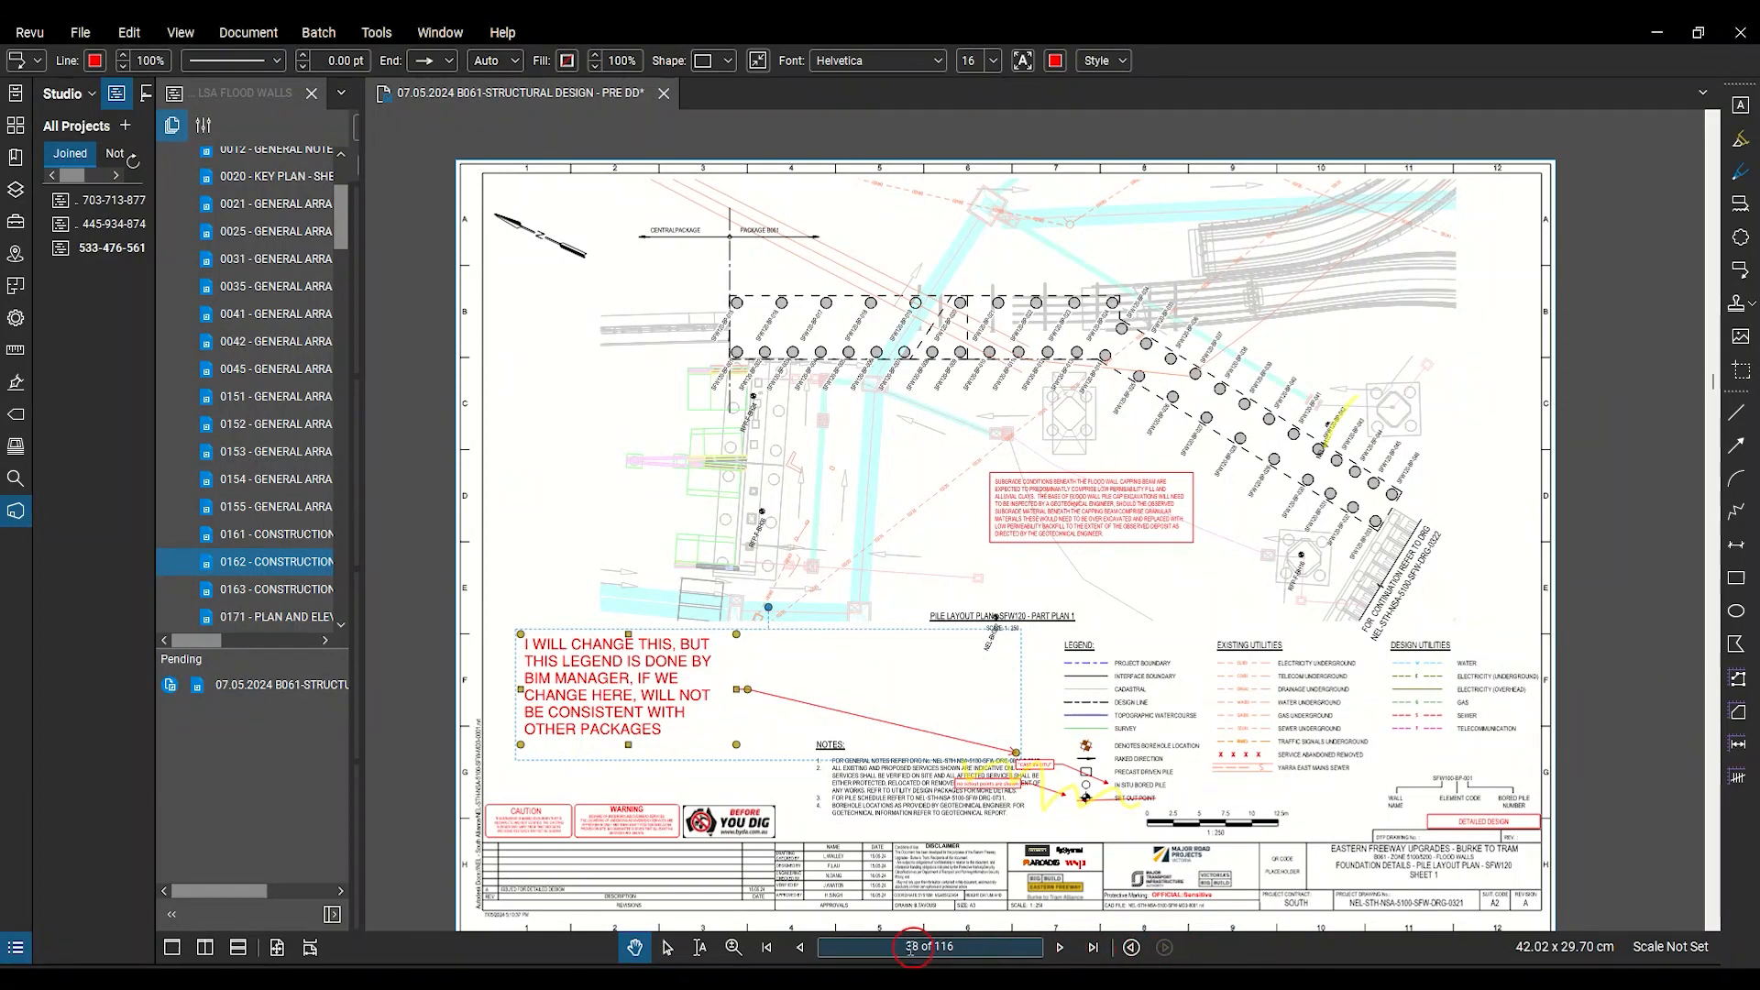
click(803, 947)
click(1060, 947)
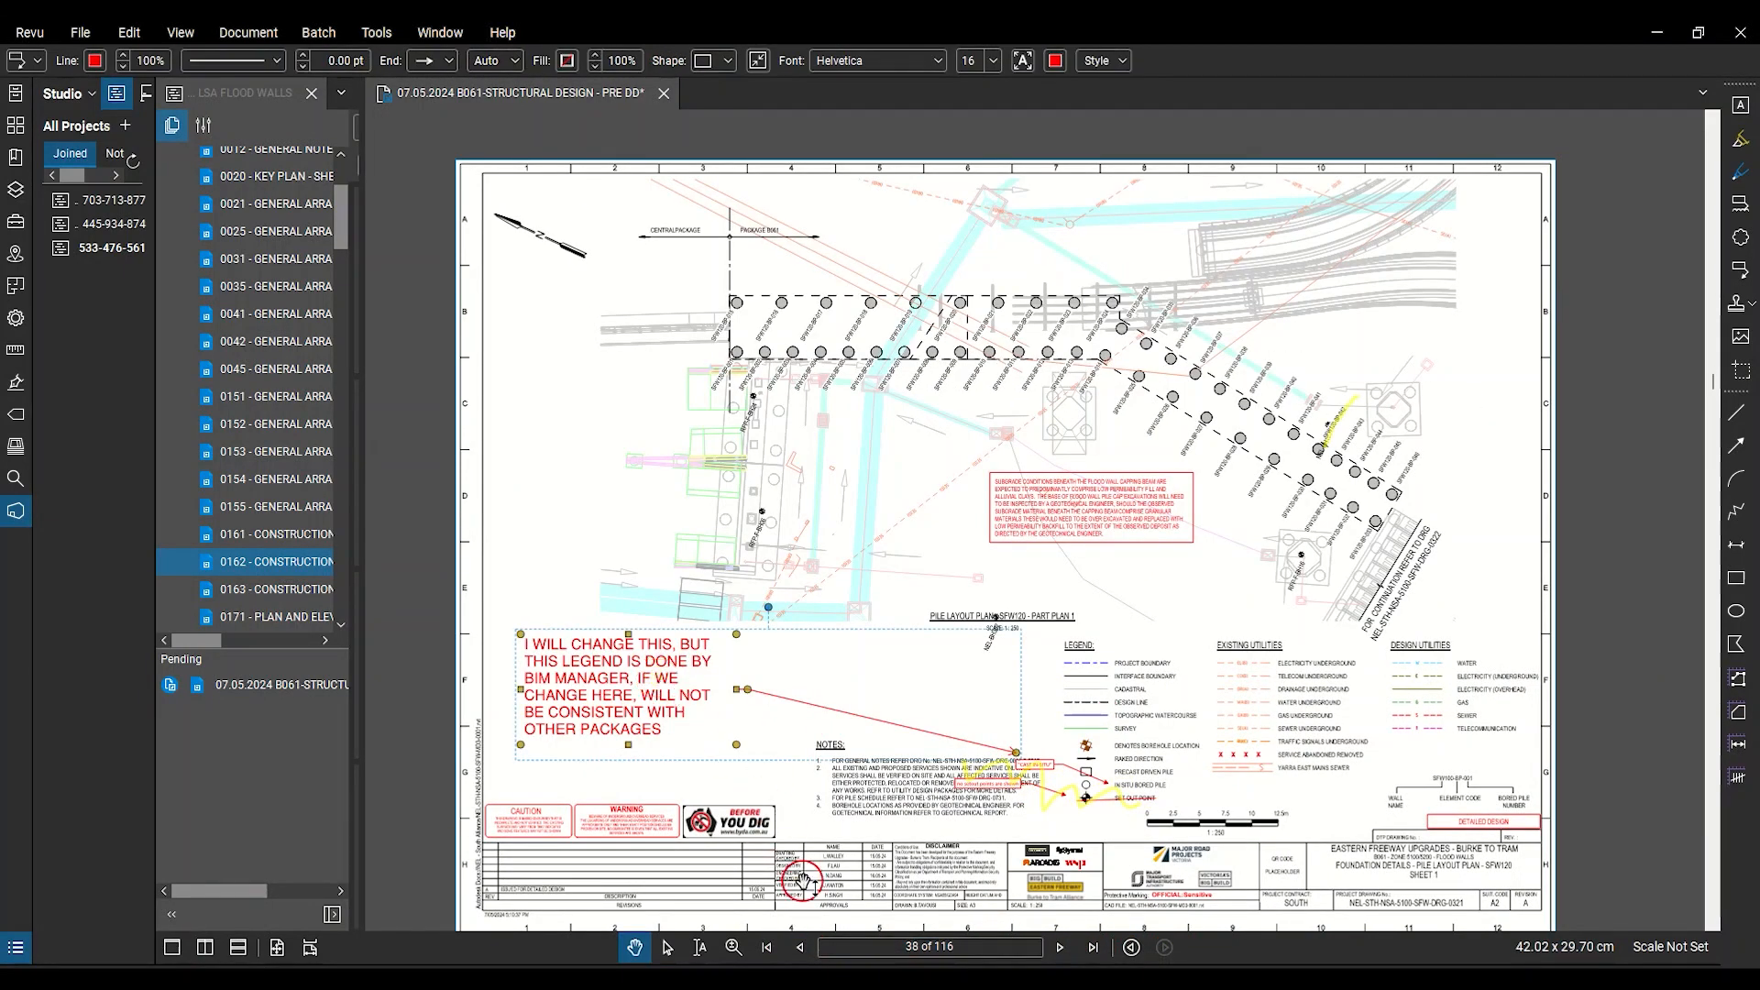
Step: Paste the "I WILL CHANGE THIS" callout on the page before page 38 and reposition its text box and leader arrow
click(804, 947)
click(665, 719)
key(ctrl+v)
drag(719, 631, 563, 647)
drag(1184, 725, 1051, 765)
Step: Go to page 41 and examine the review comment beside the notes of the SFW100 pile cap layout plan
click(1066, 953)
click(1067, 954)
click(1067, 953)
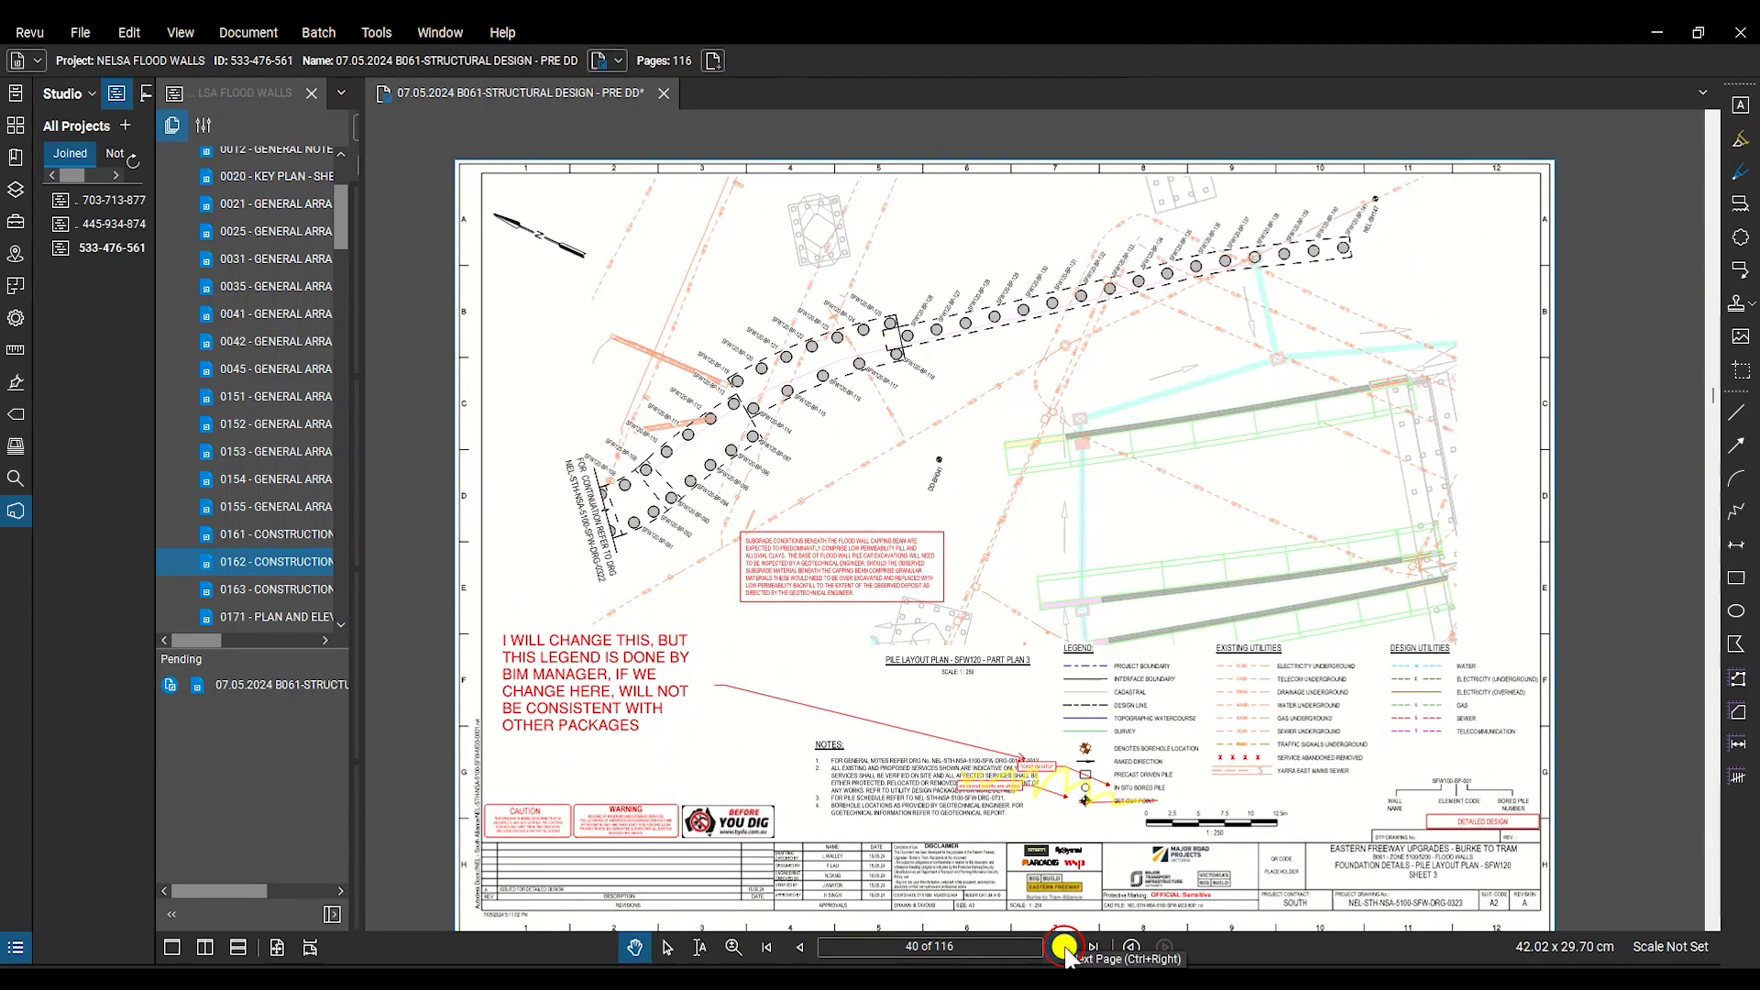
click(1067, 954)
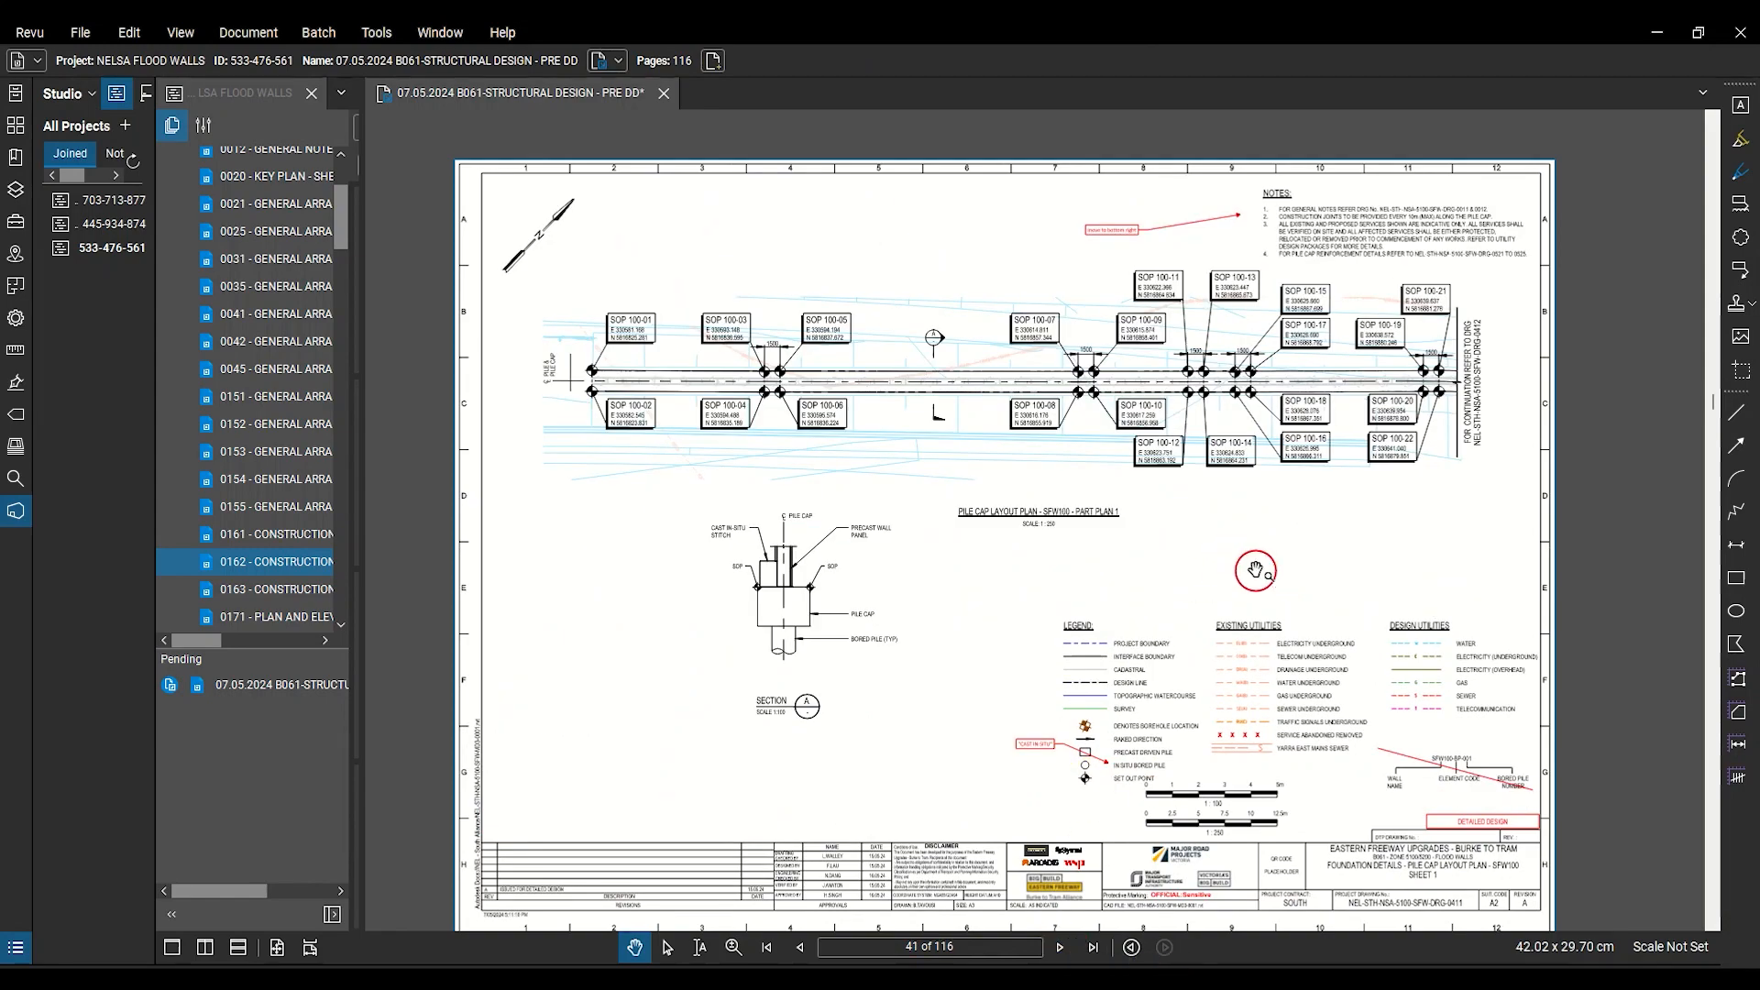
drag(1256, 570, 1203, 542)
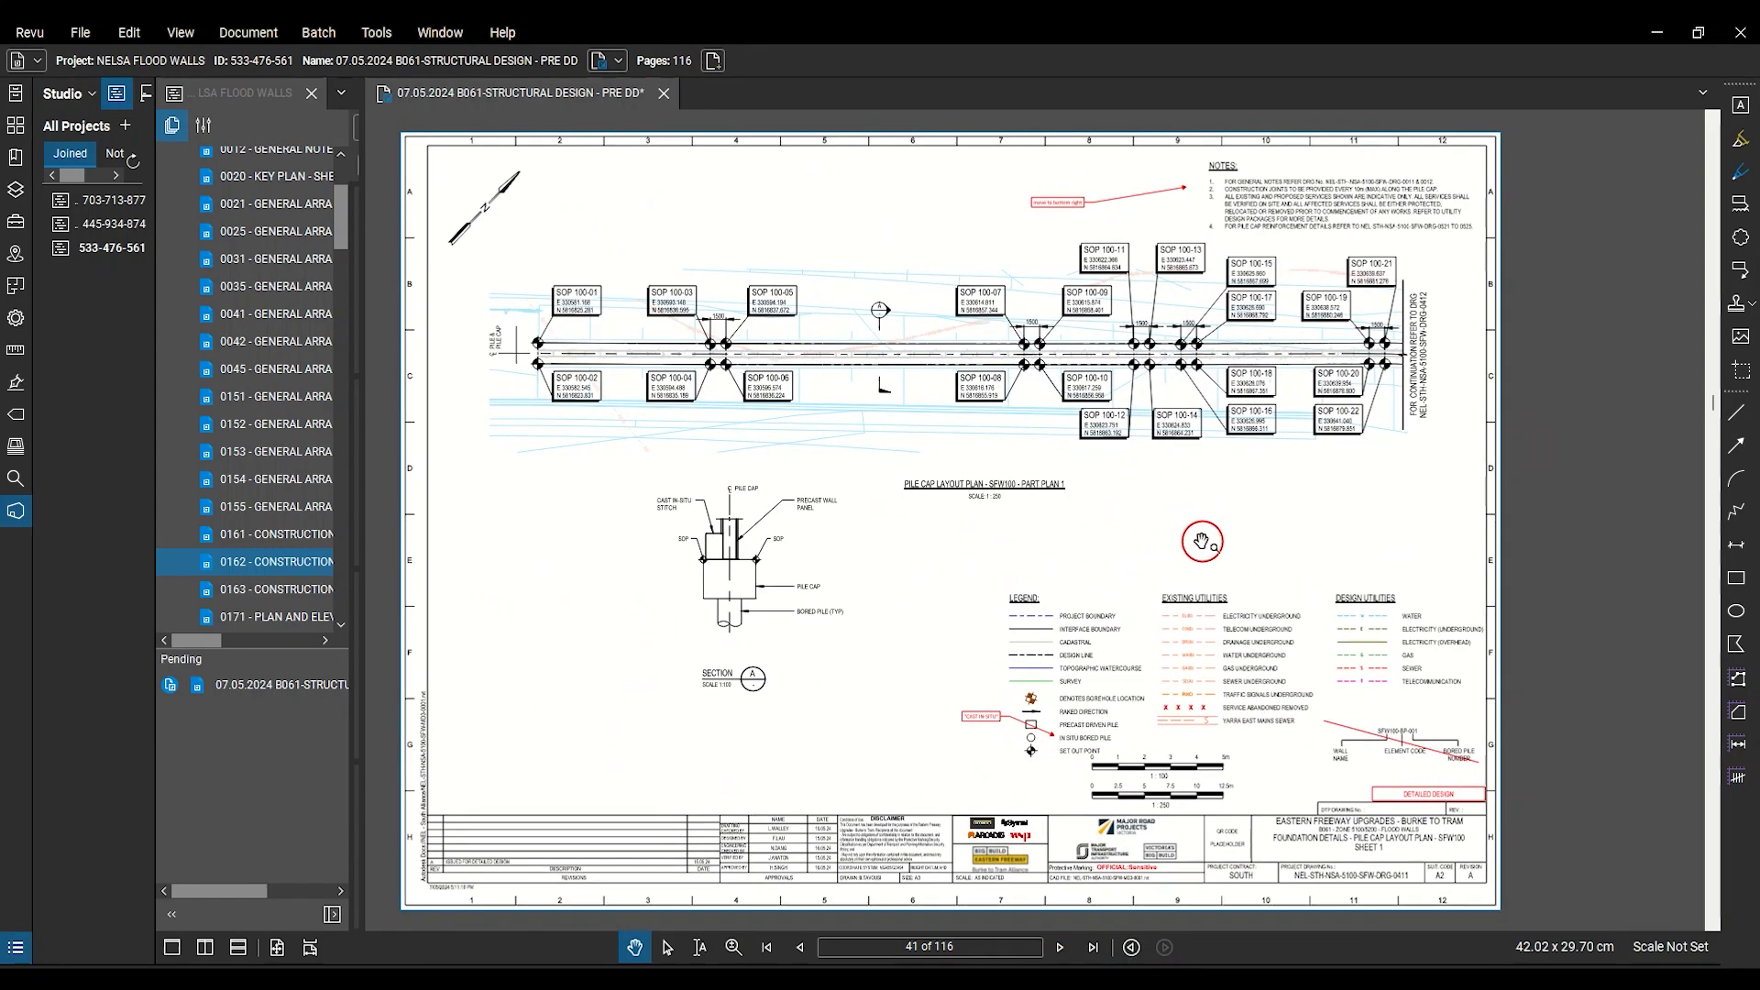
scroll(1088, 173, up, 5)
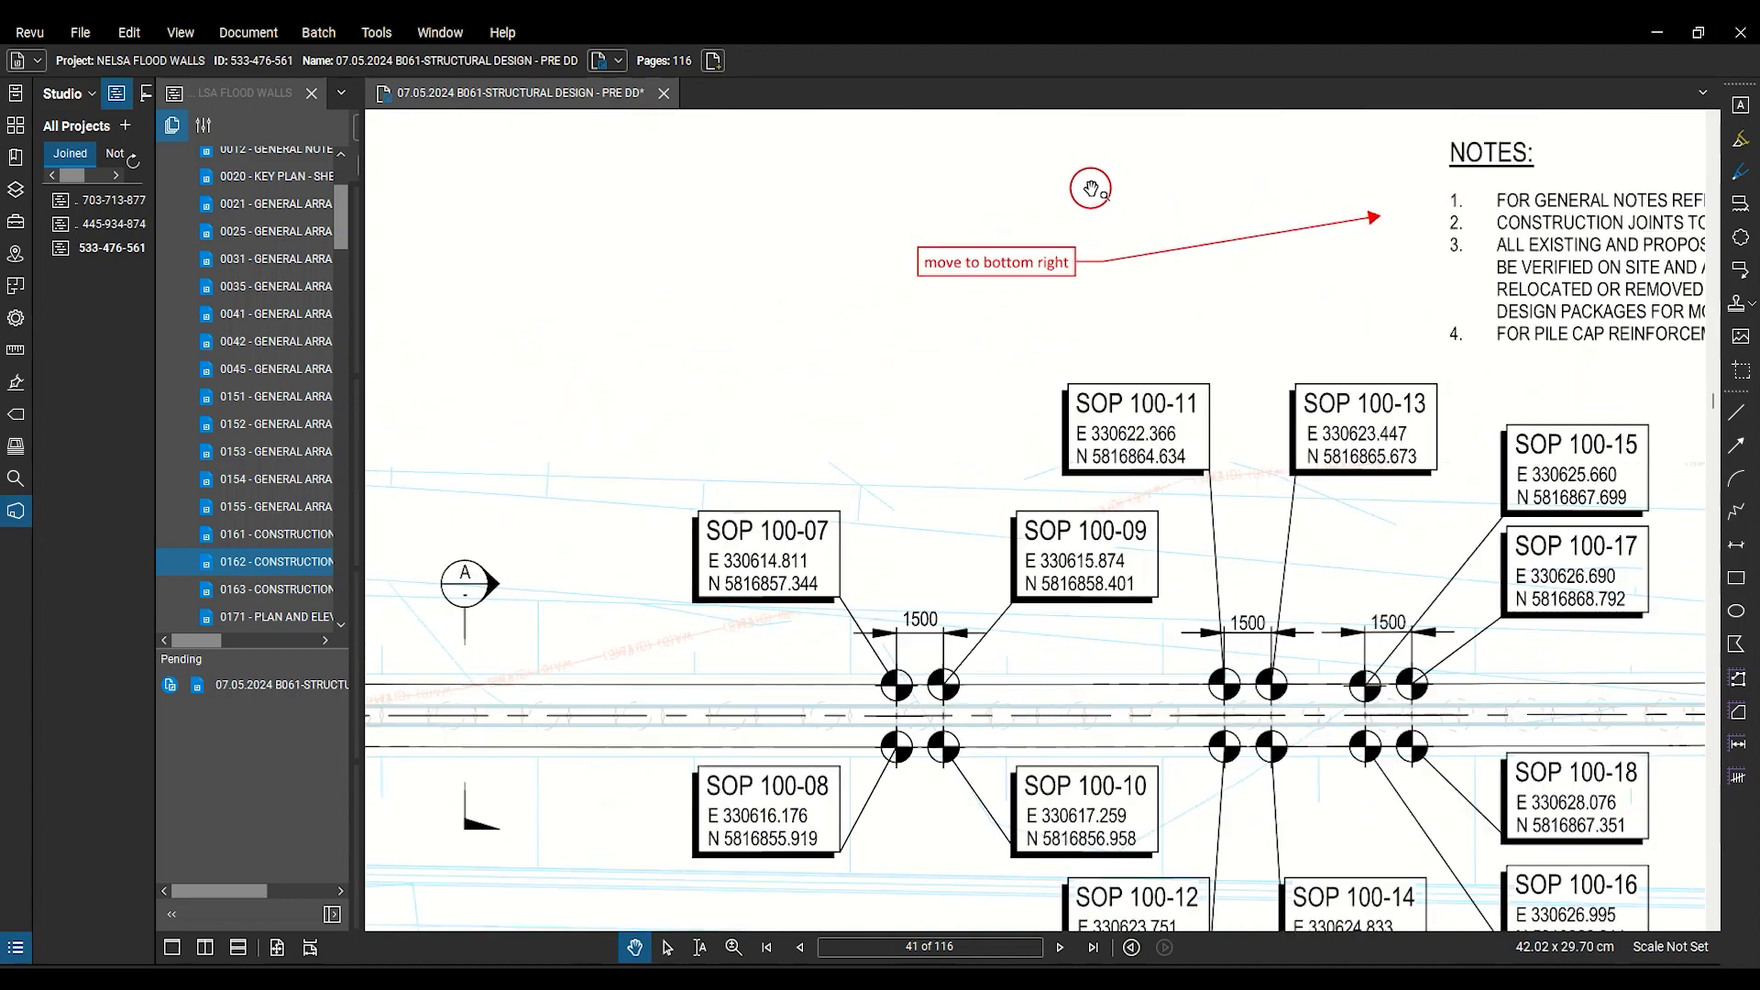
Step: Highlight in yellow the "move to bottom right" comment with its notes, and the crossed-out SFW100-BP-001 code key on page 41
scroll(1091, 244, down, 5)
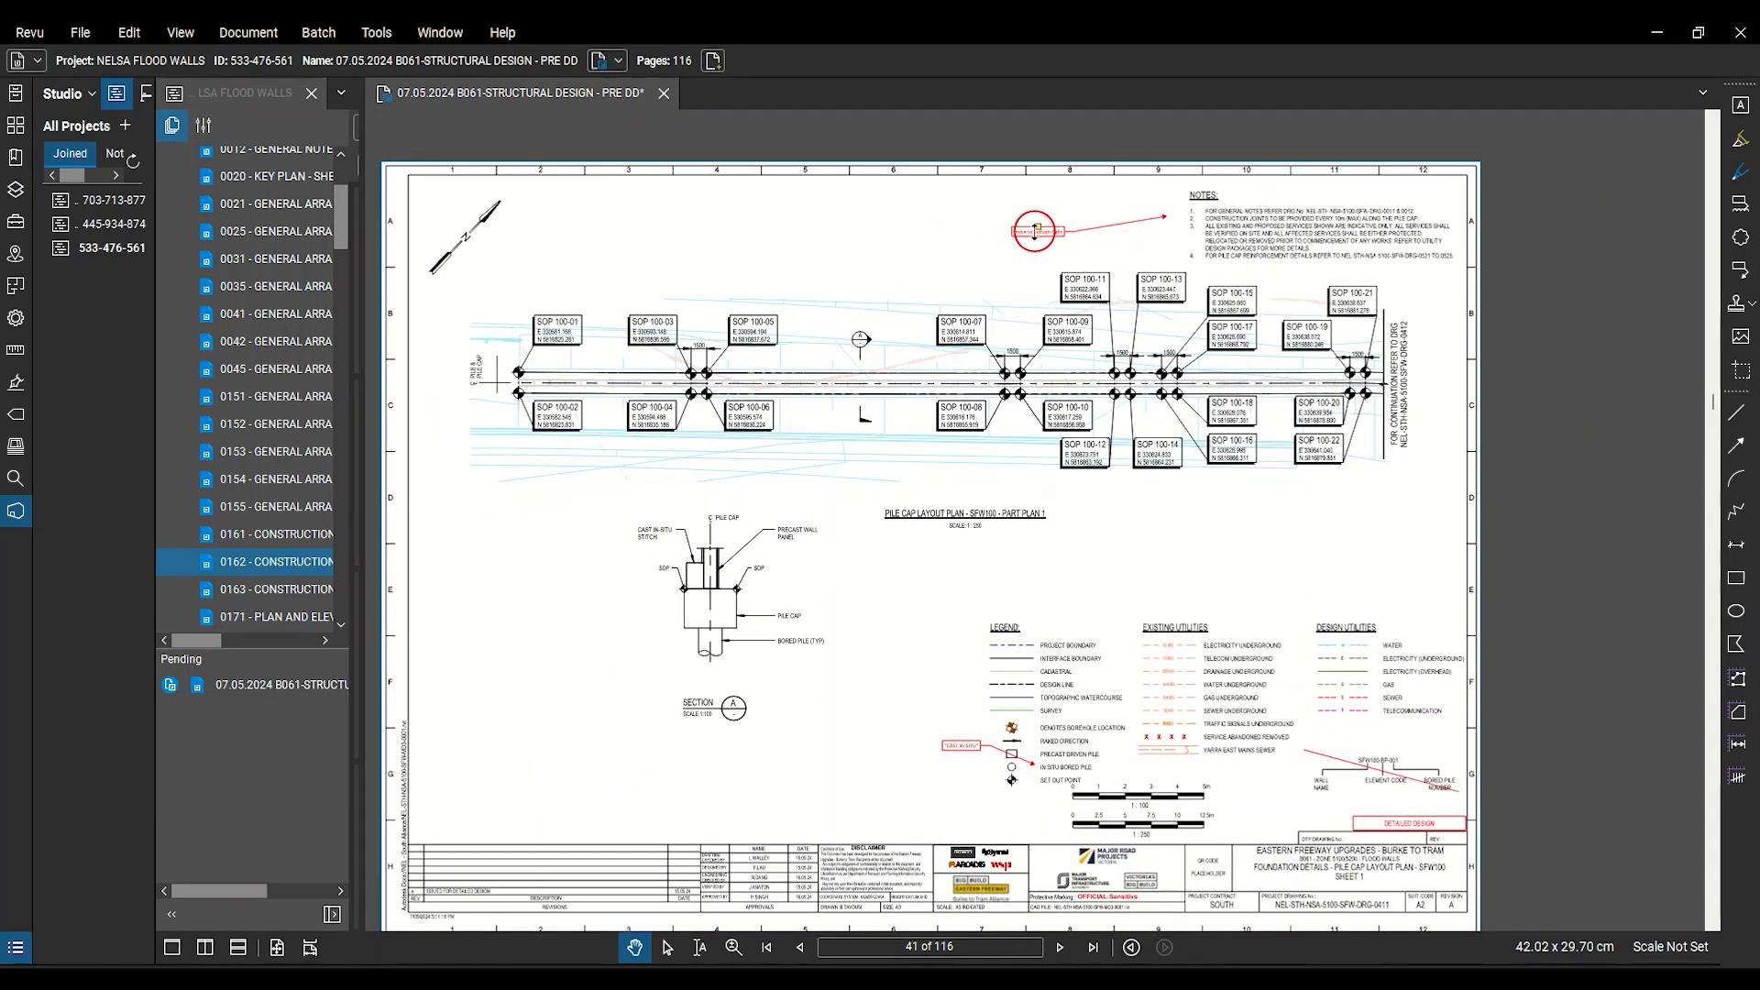
key(h)
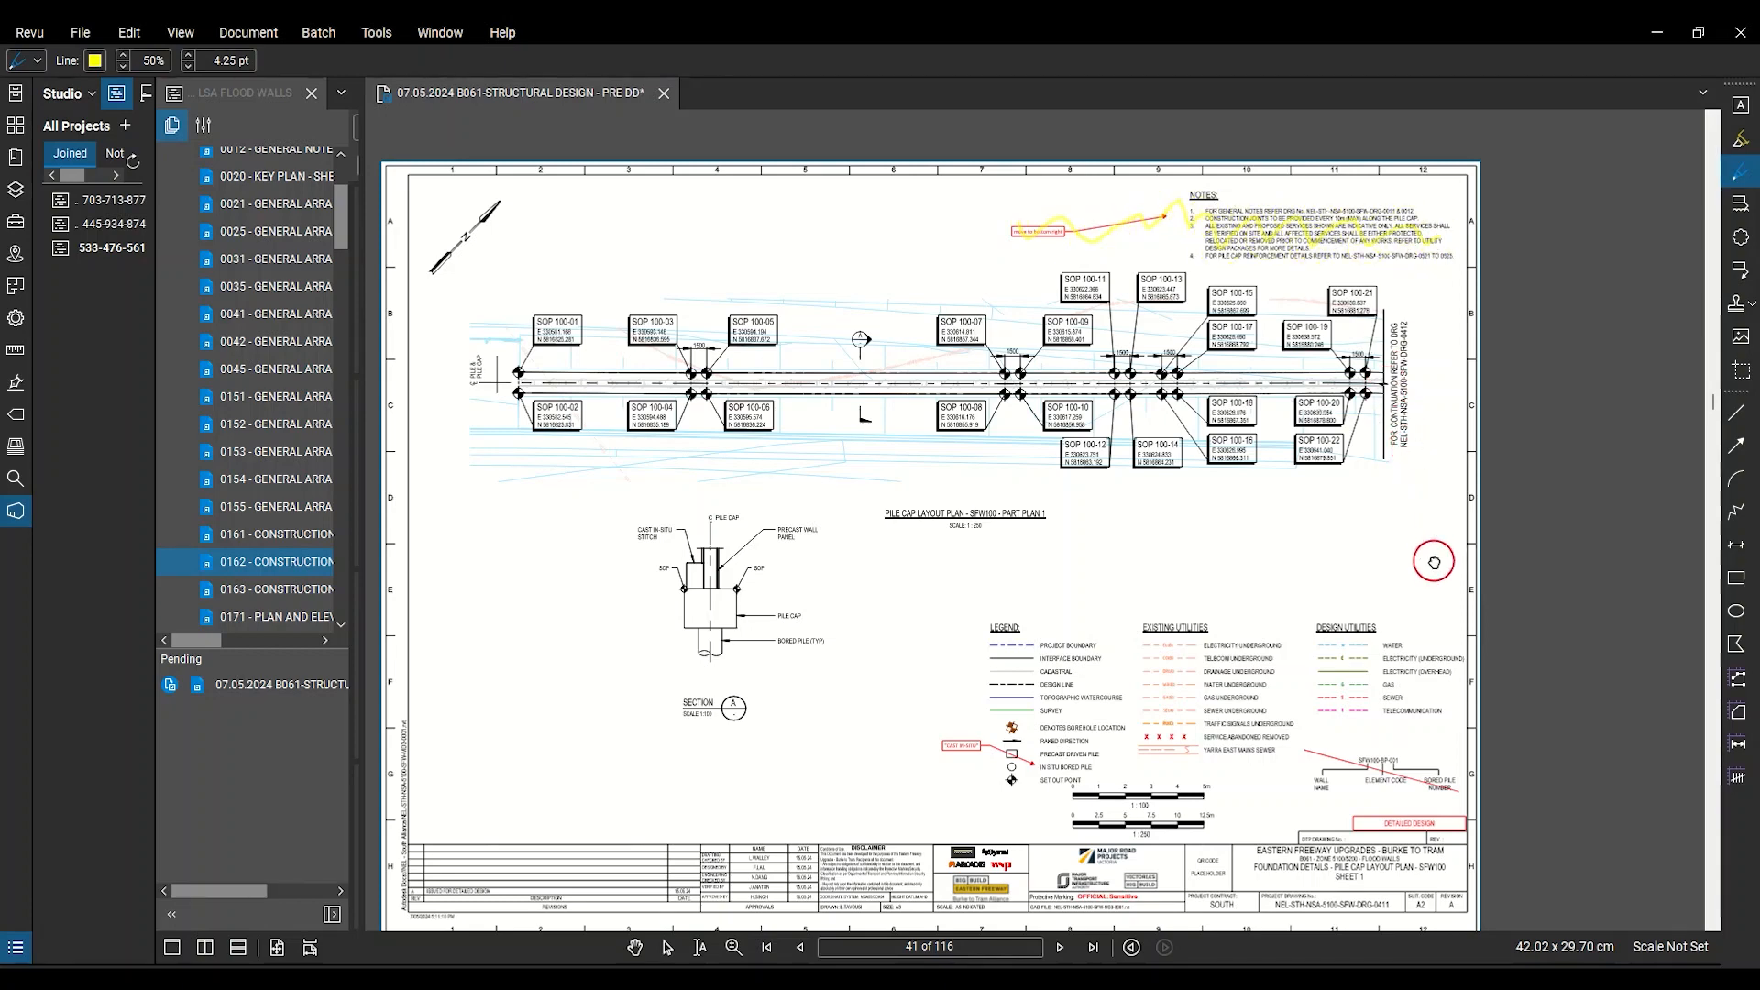
middle_drag(1434, 559, 1391, 449)
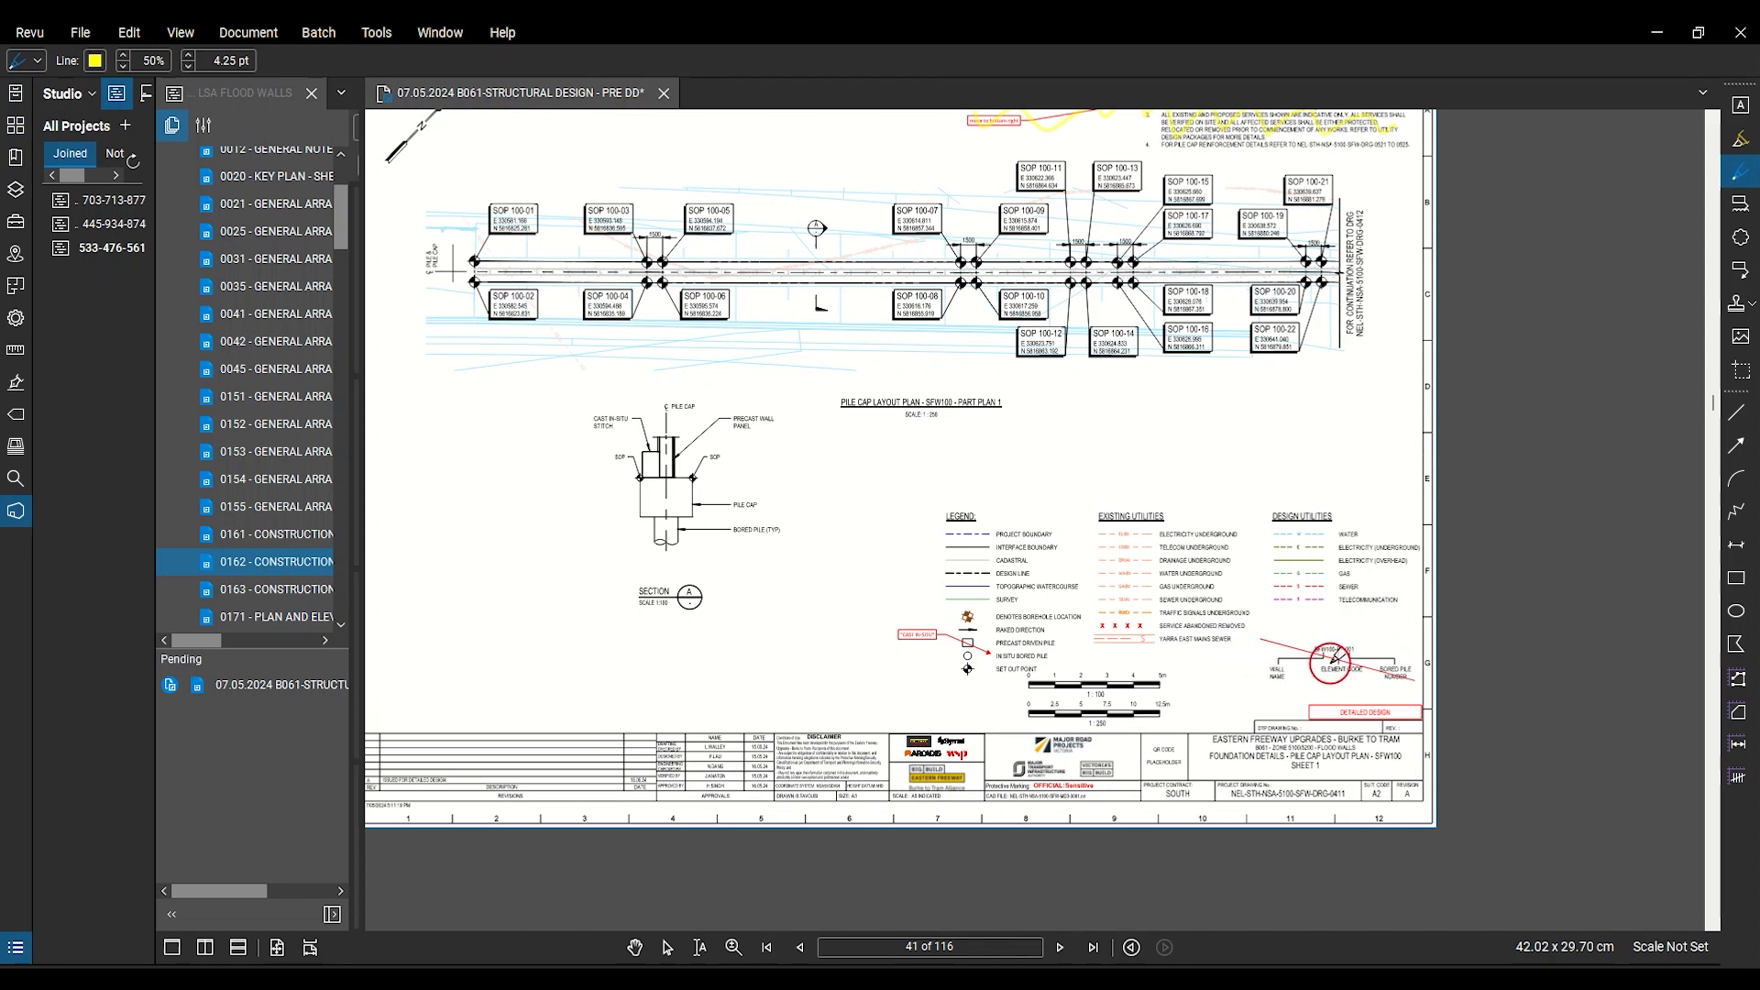
scroll(1336, 658, up, 3)
scroll(1458, 653, down, 1)
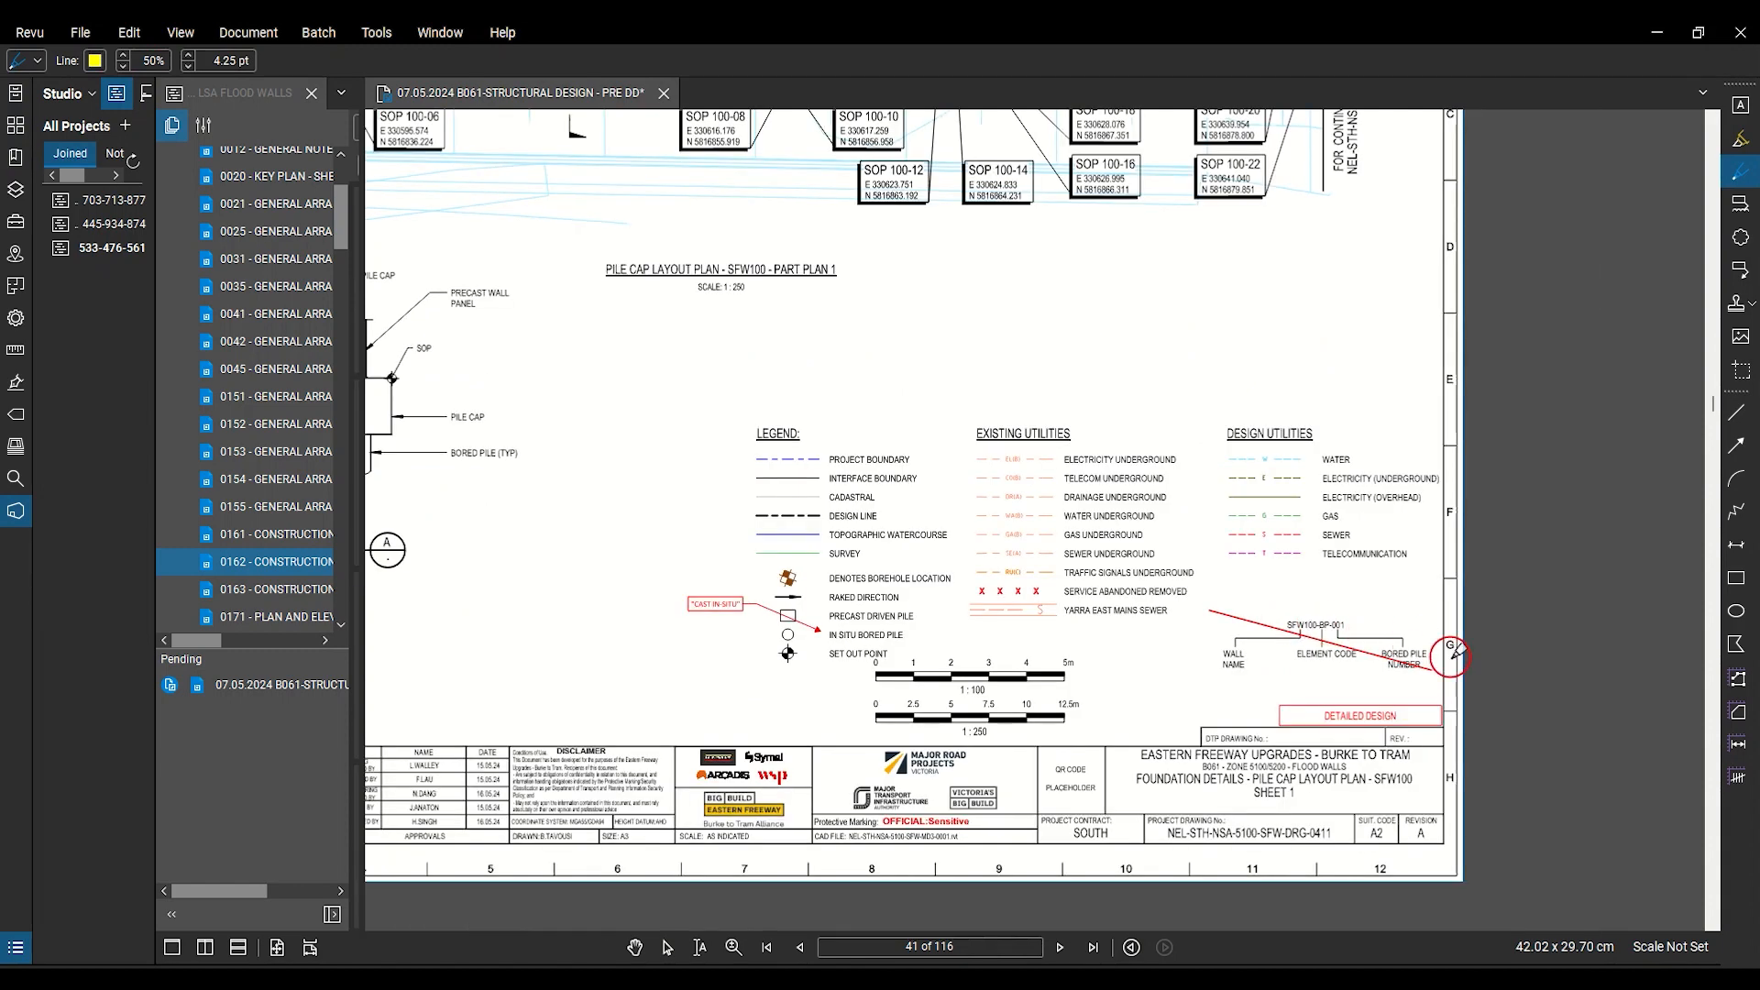
mouse_move(1458, 653)
mouse_down()
mouse_move(1311, 646)
mouse_move(1244, 622)
mouse_up()
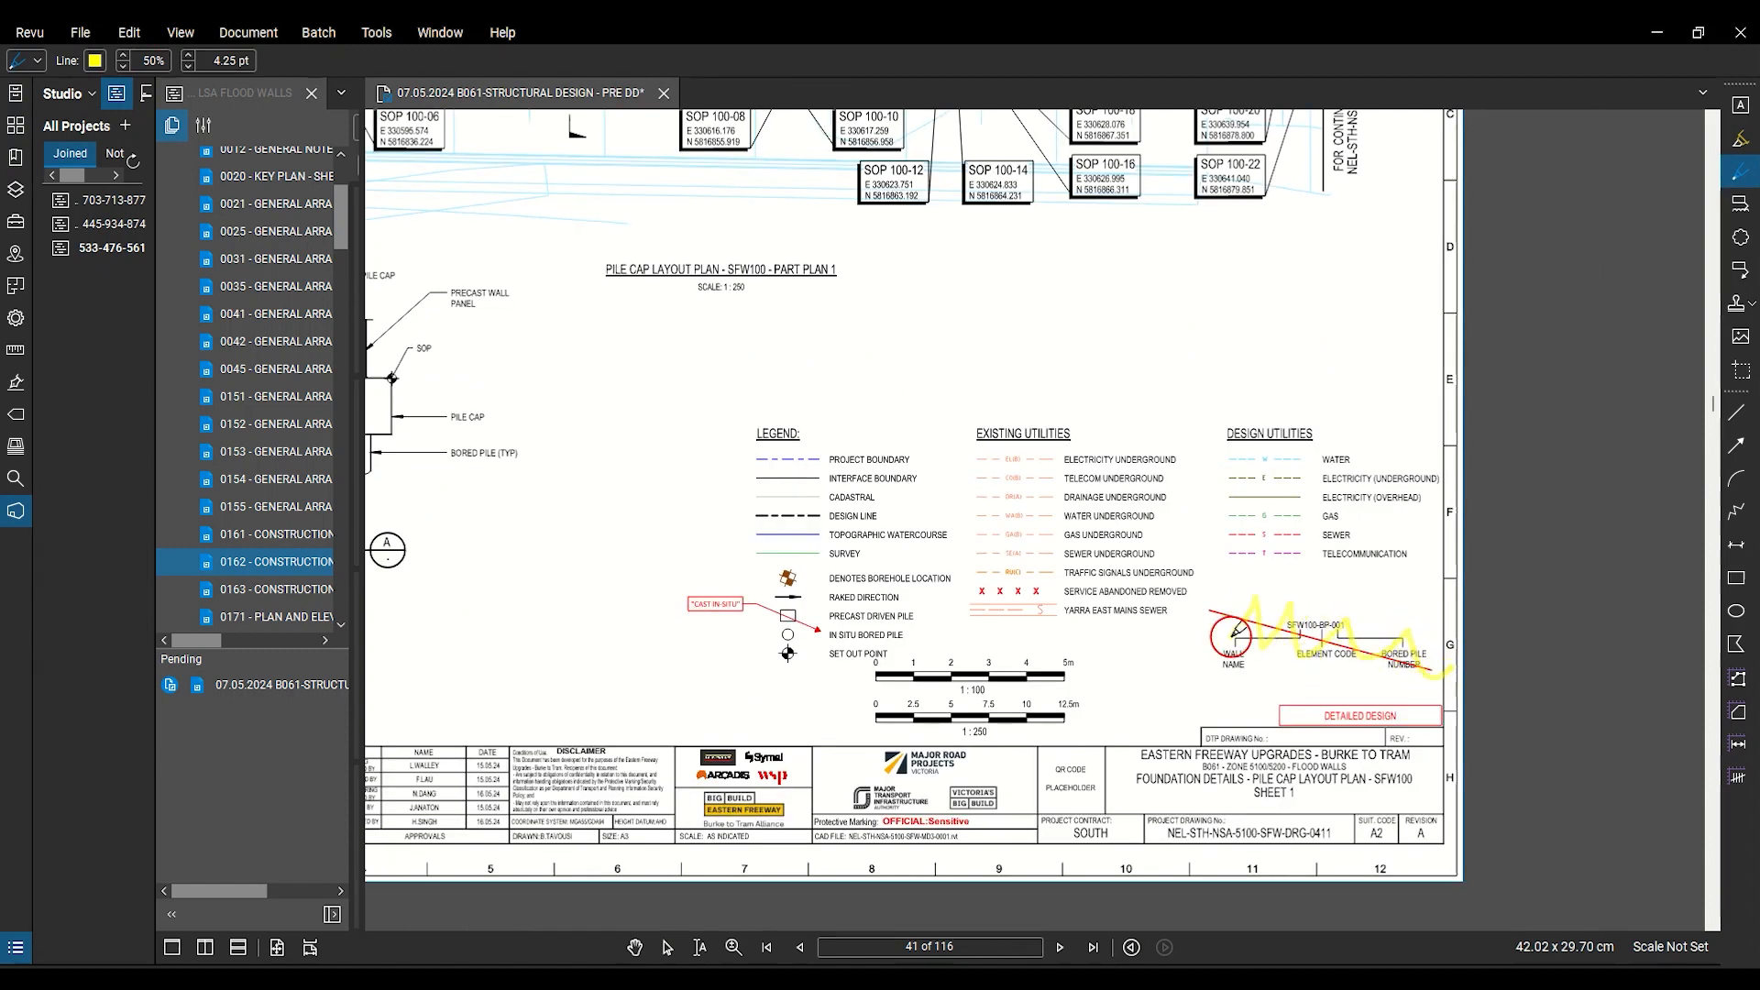
Step: Highlight in yellow the "CAST IN-SITU" comment and the bored pile entry it points to in the legend
middle_drag(868, 629, 1030, 617)
scroll(875, 605, up, 3)
mouse_move(827, 569)
mouse_down()
mouse_move(878, 564)
mouse_move(1024, 620)
mouse_up()
scroll(1132, 623, down, 3)
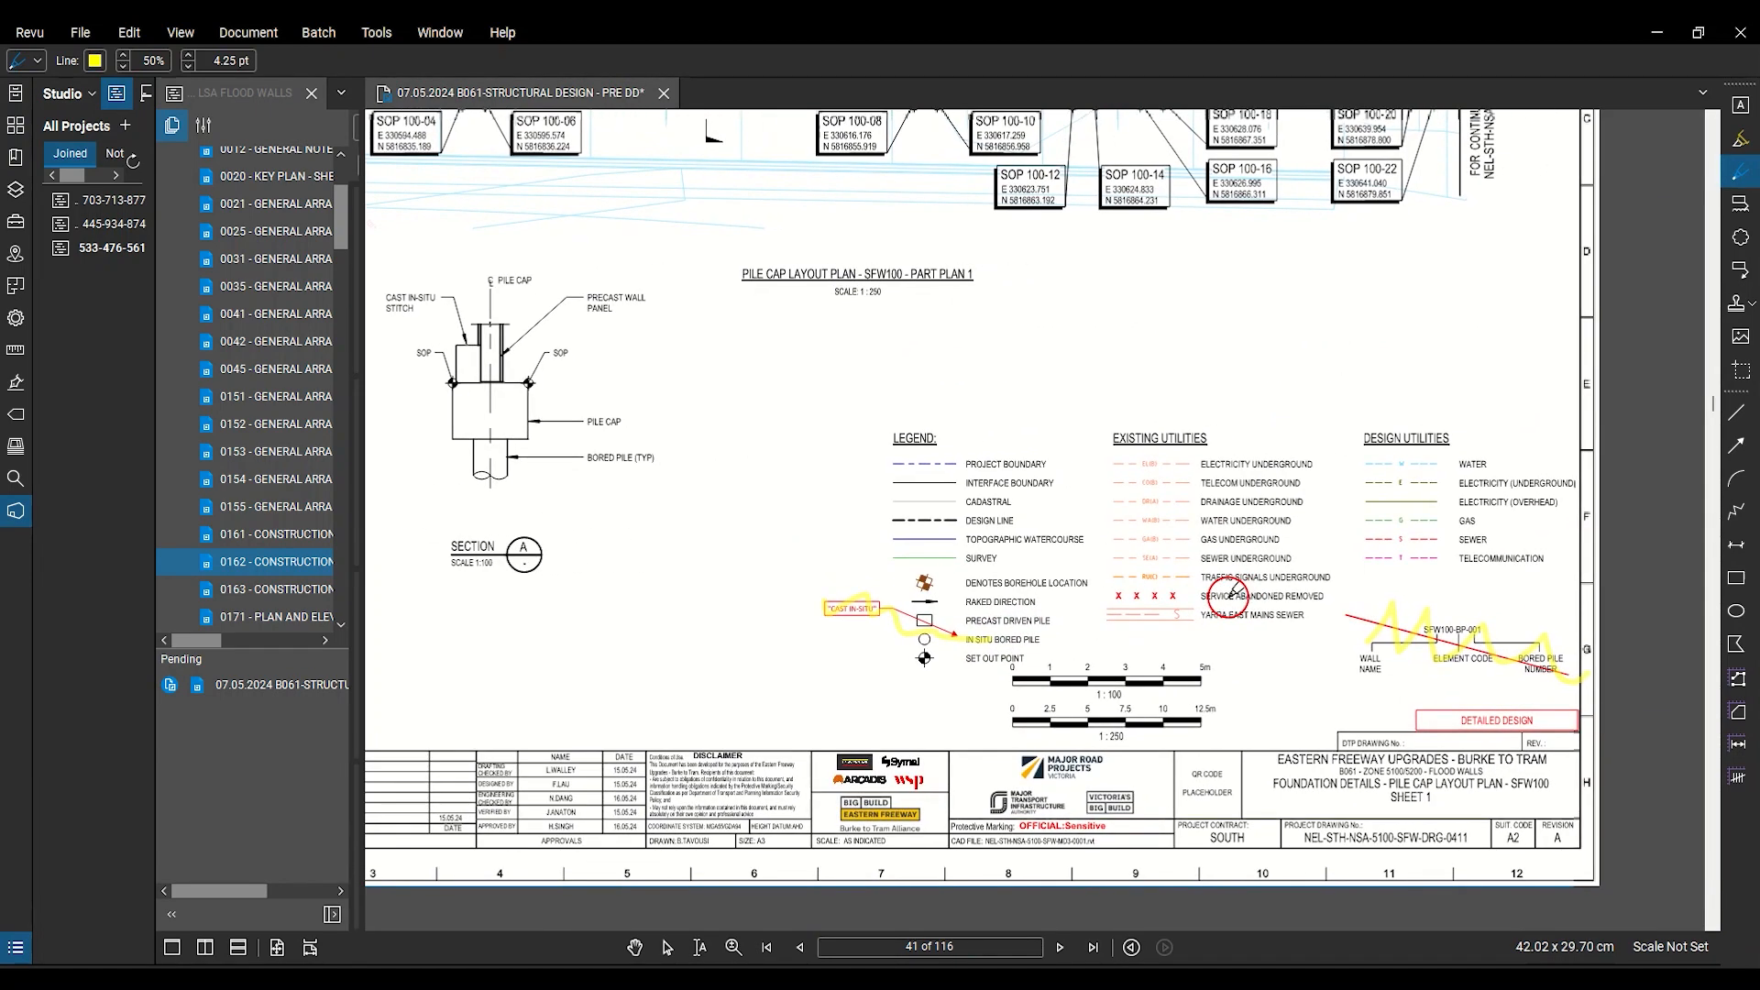
drag(1197, 784, 1211, 784)
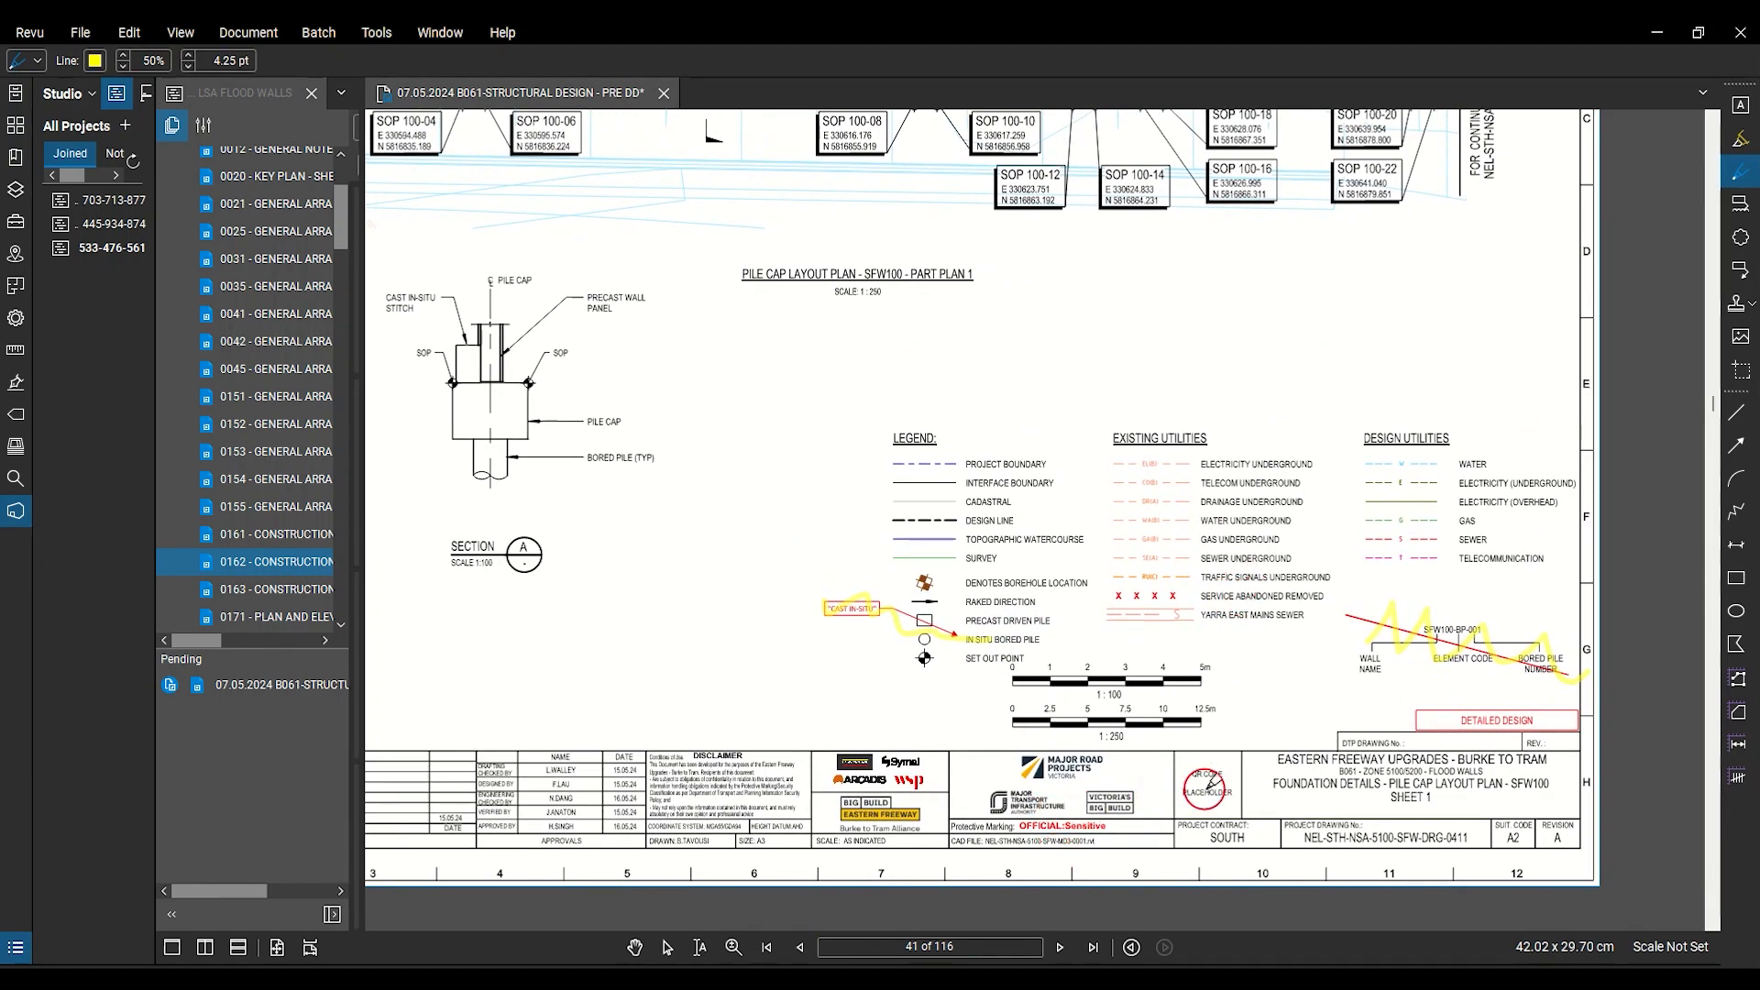
Step: Switch to Revit, select the legend viewport on sheet 0411, and widen the Properties palette to read its full view name
mouse_move(467, 979)
click(514, 903)
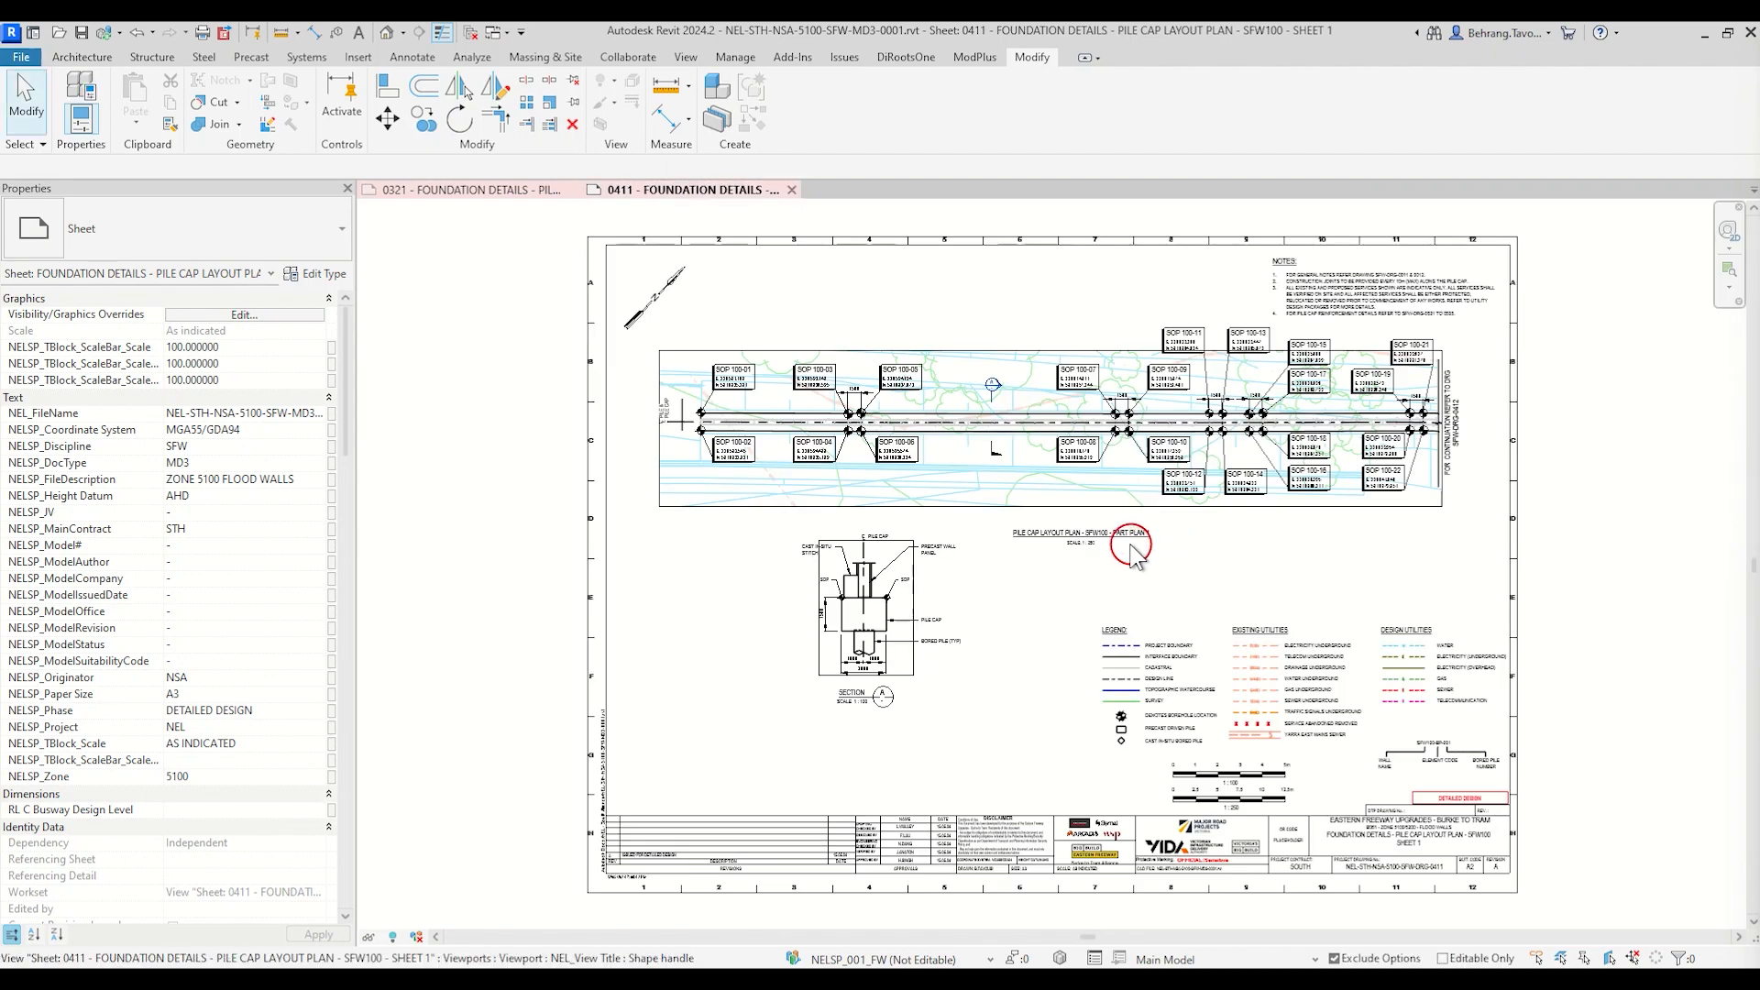
scroll(1052, 446, up, 3)
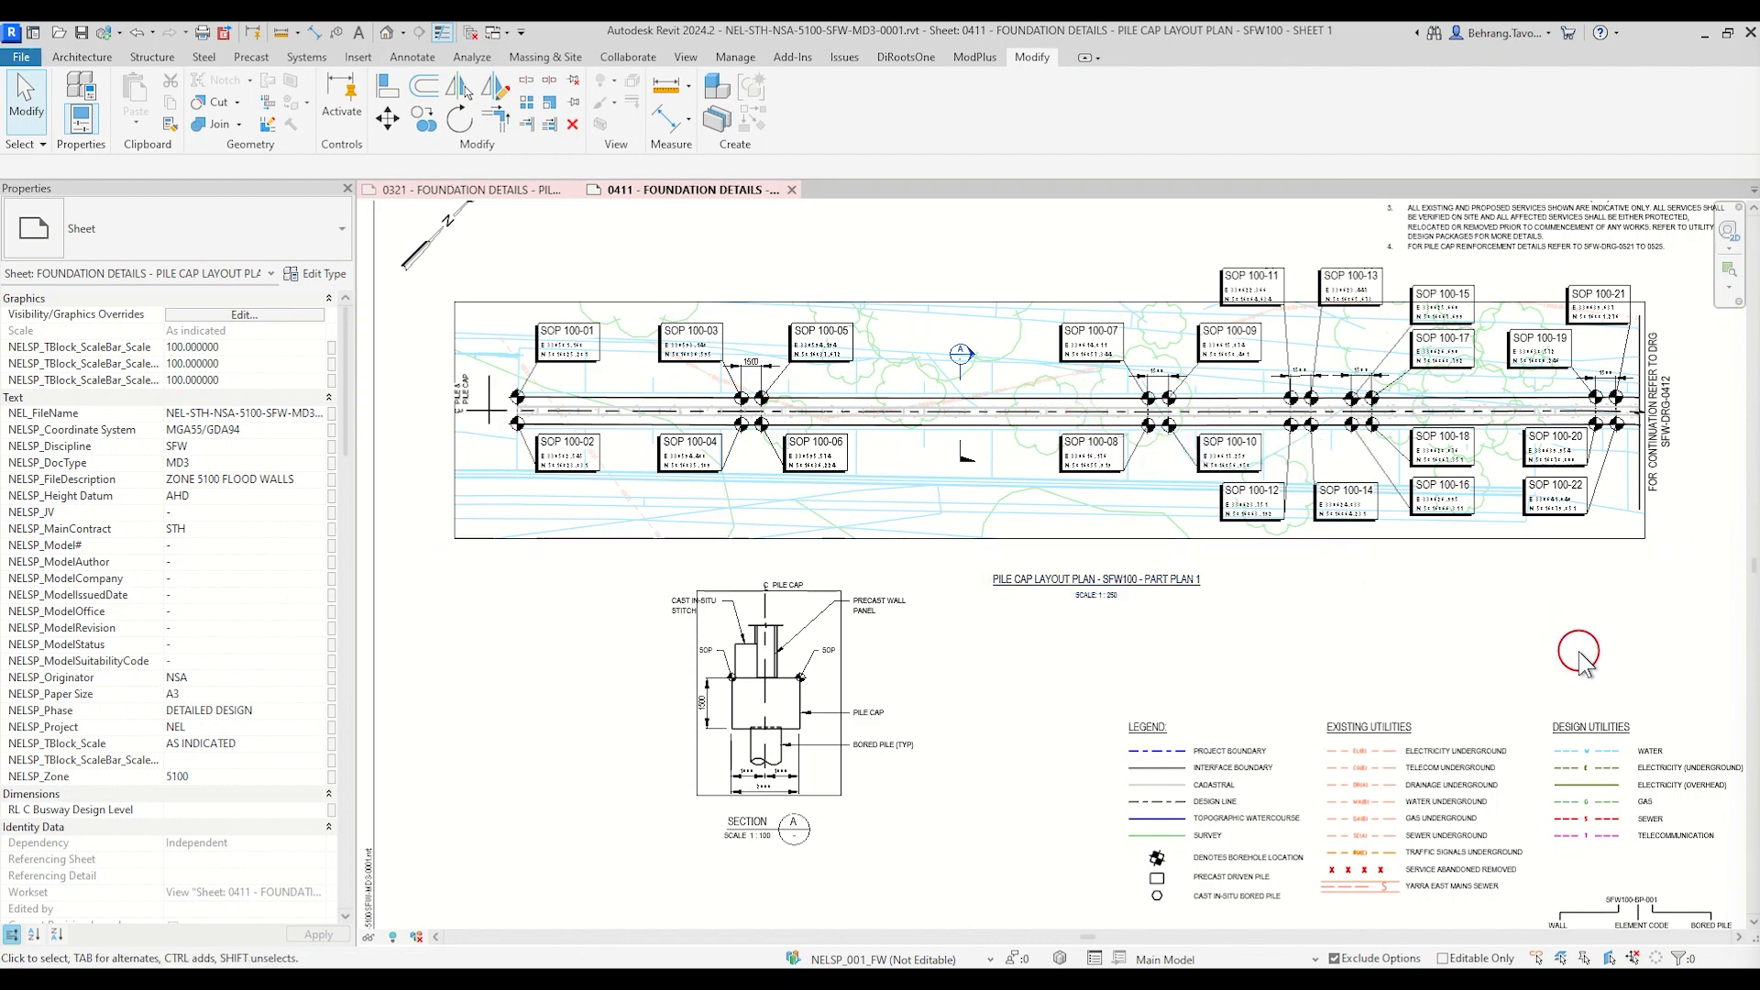
mouse_move(1580, 654)
middle_down()
mouse_move(1439, 450)
mouse_move(1444, 470)
middle_up()
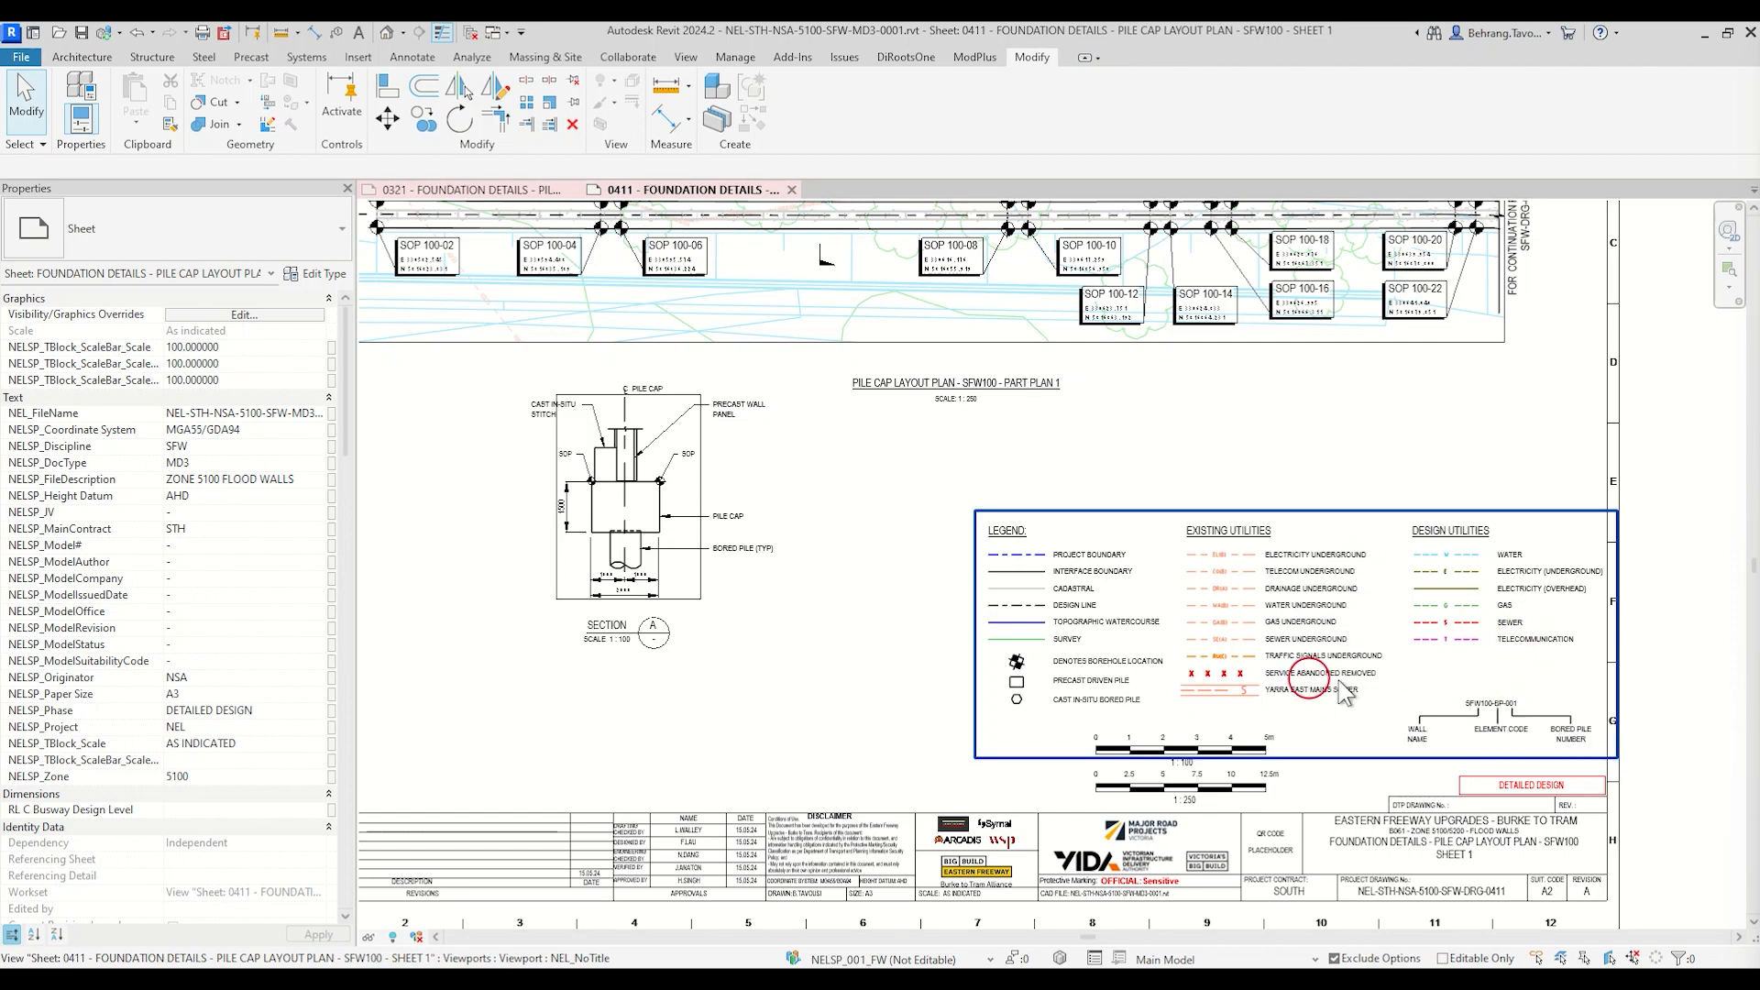
click(1359, 627)
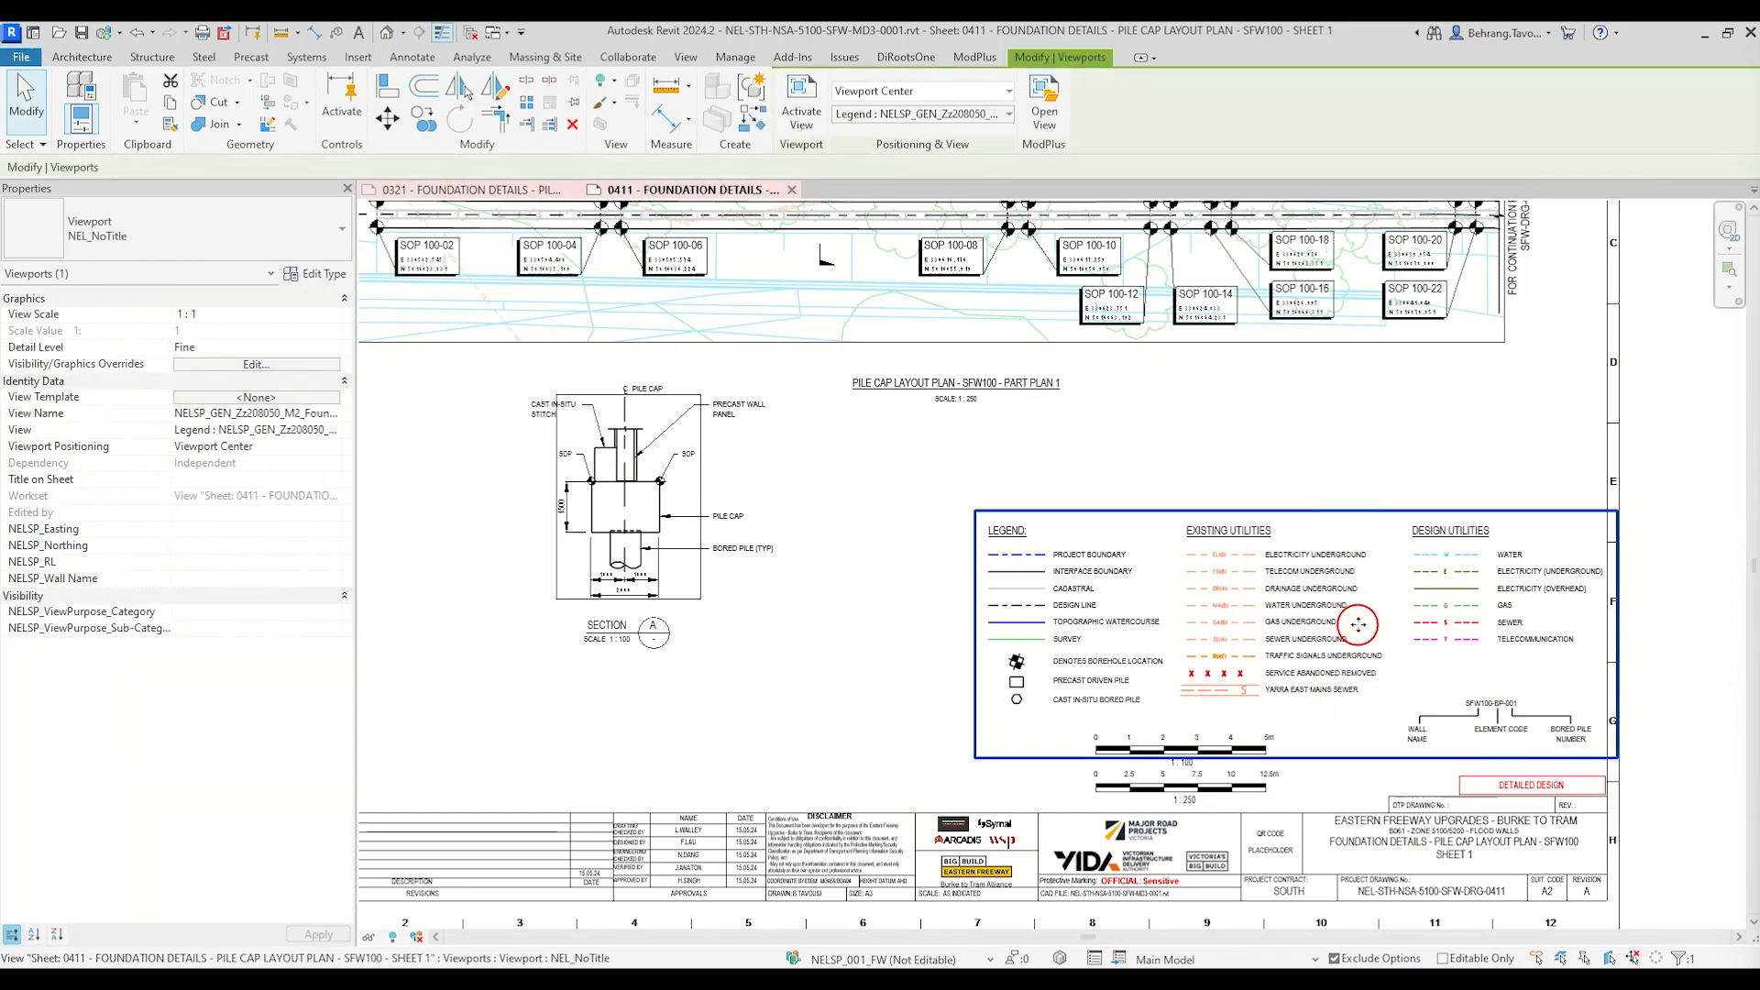
drag(356, 428, 500, 429)
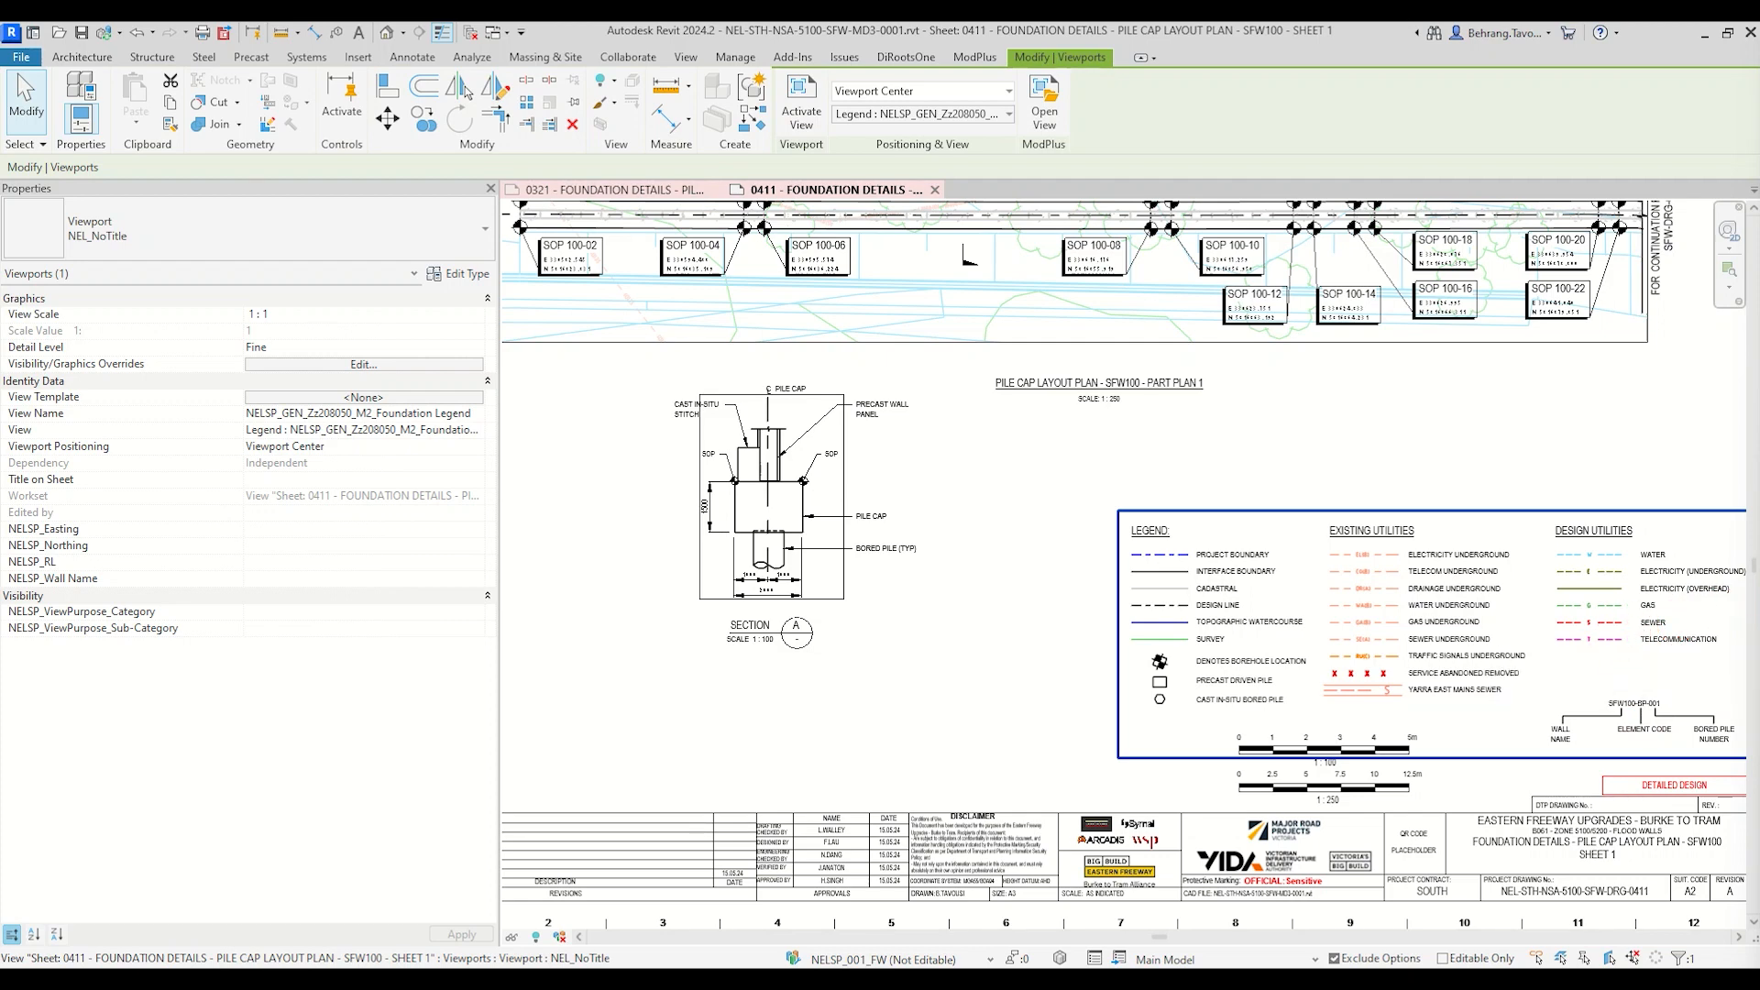
Step: Widen the Project Browser to show its full view and sheet names beside the legend of sheet 0411
mouse_move(1759, 299)
mouse_down()
mouse_move(1632, 298)
mouse_move(1754, 284)
mouse_up()
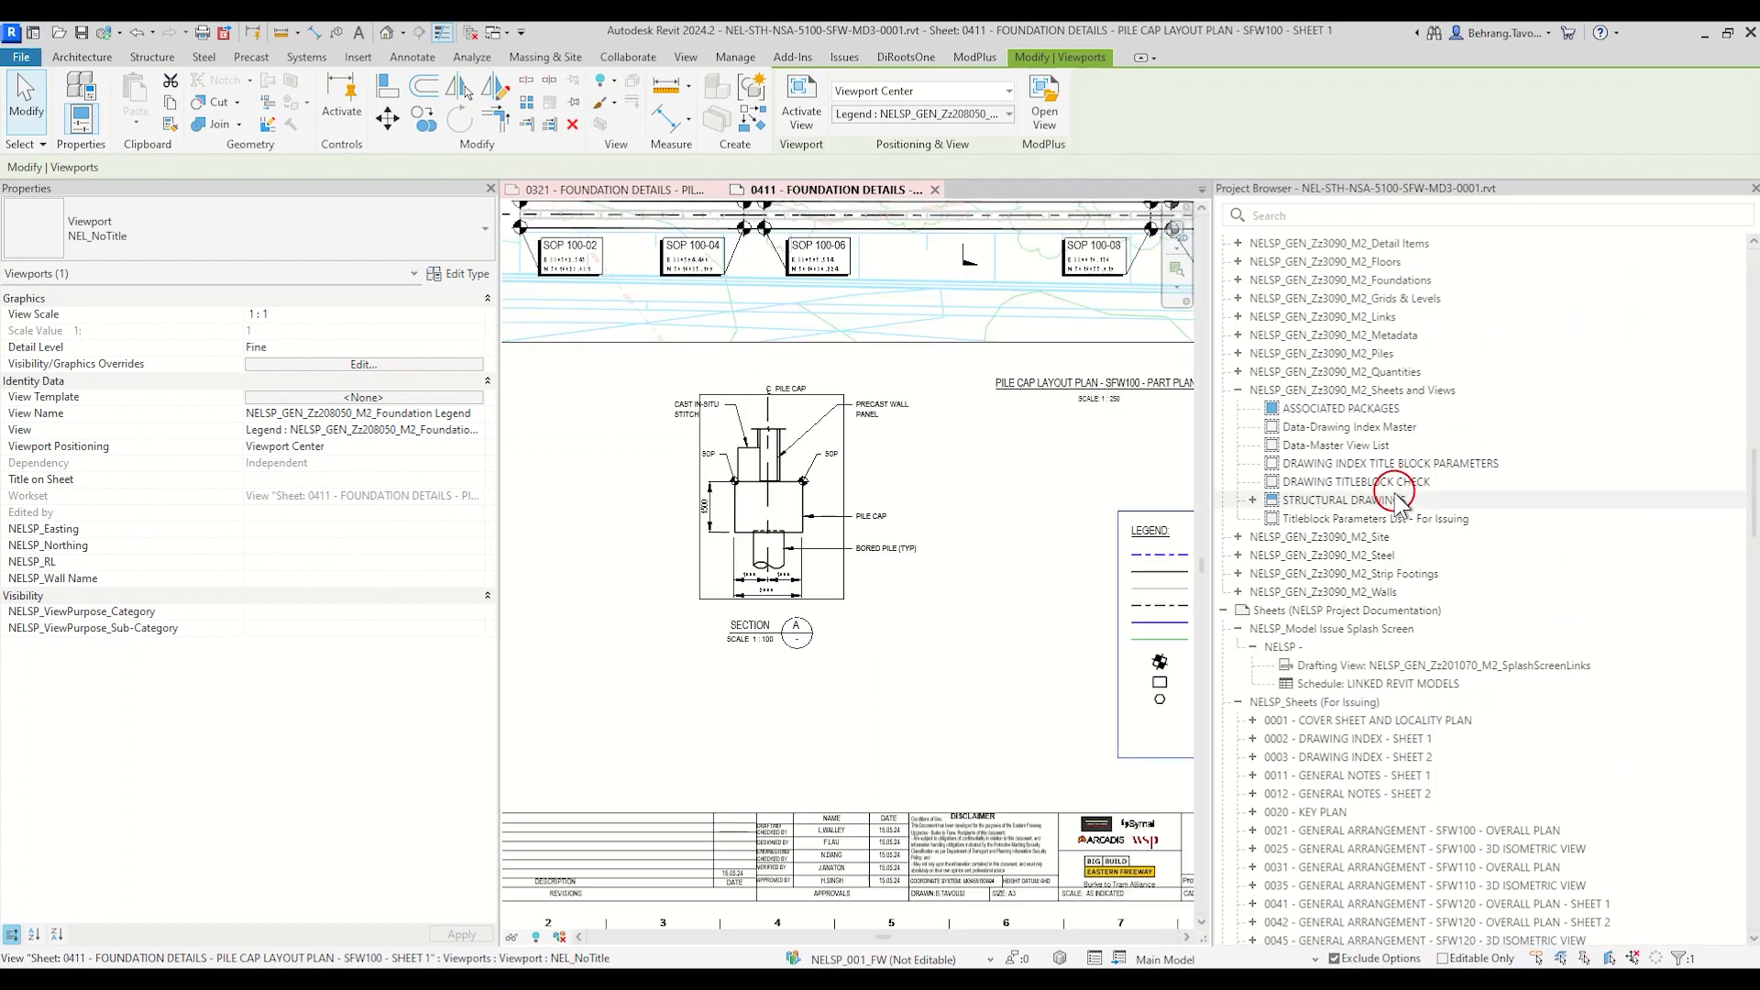
click(942, 521)
middle_drag(943, 523, 953, 588)
scroll(886, 564, up, 1)
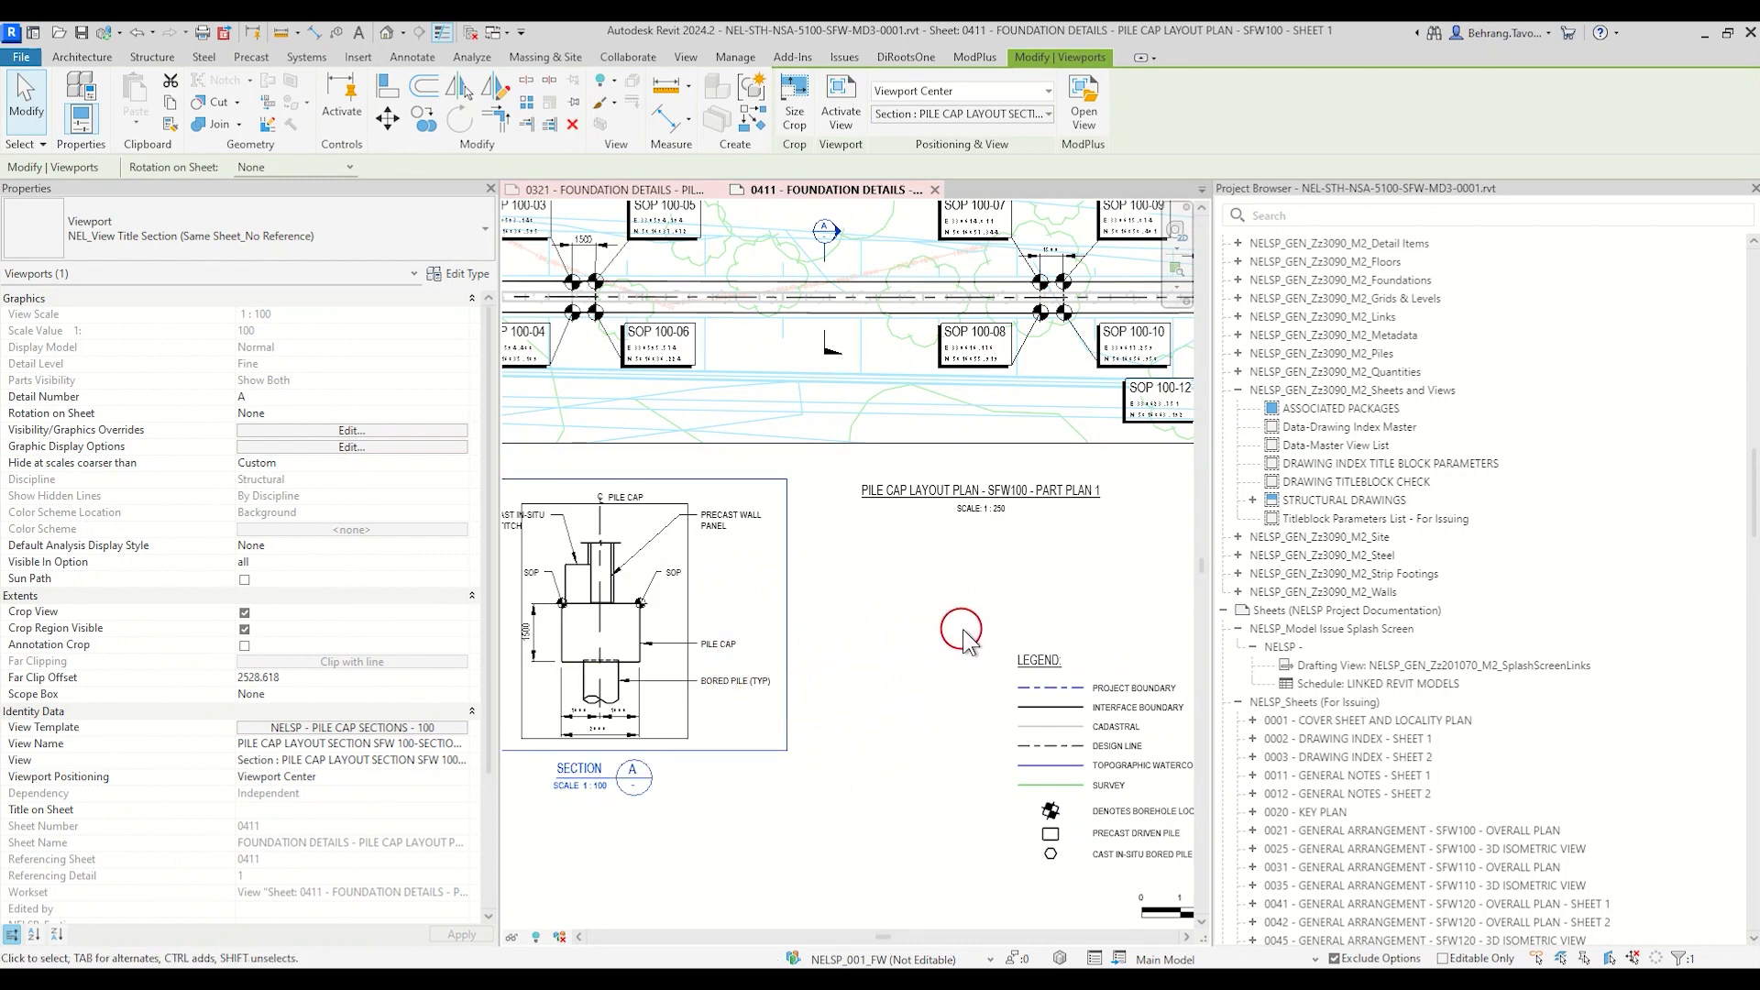
middle_drag(963, 629, 689, 633)
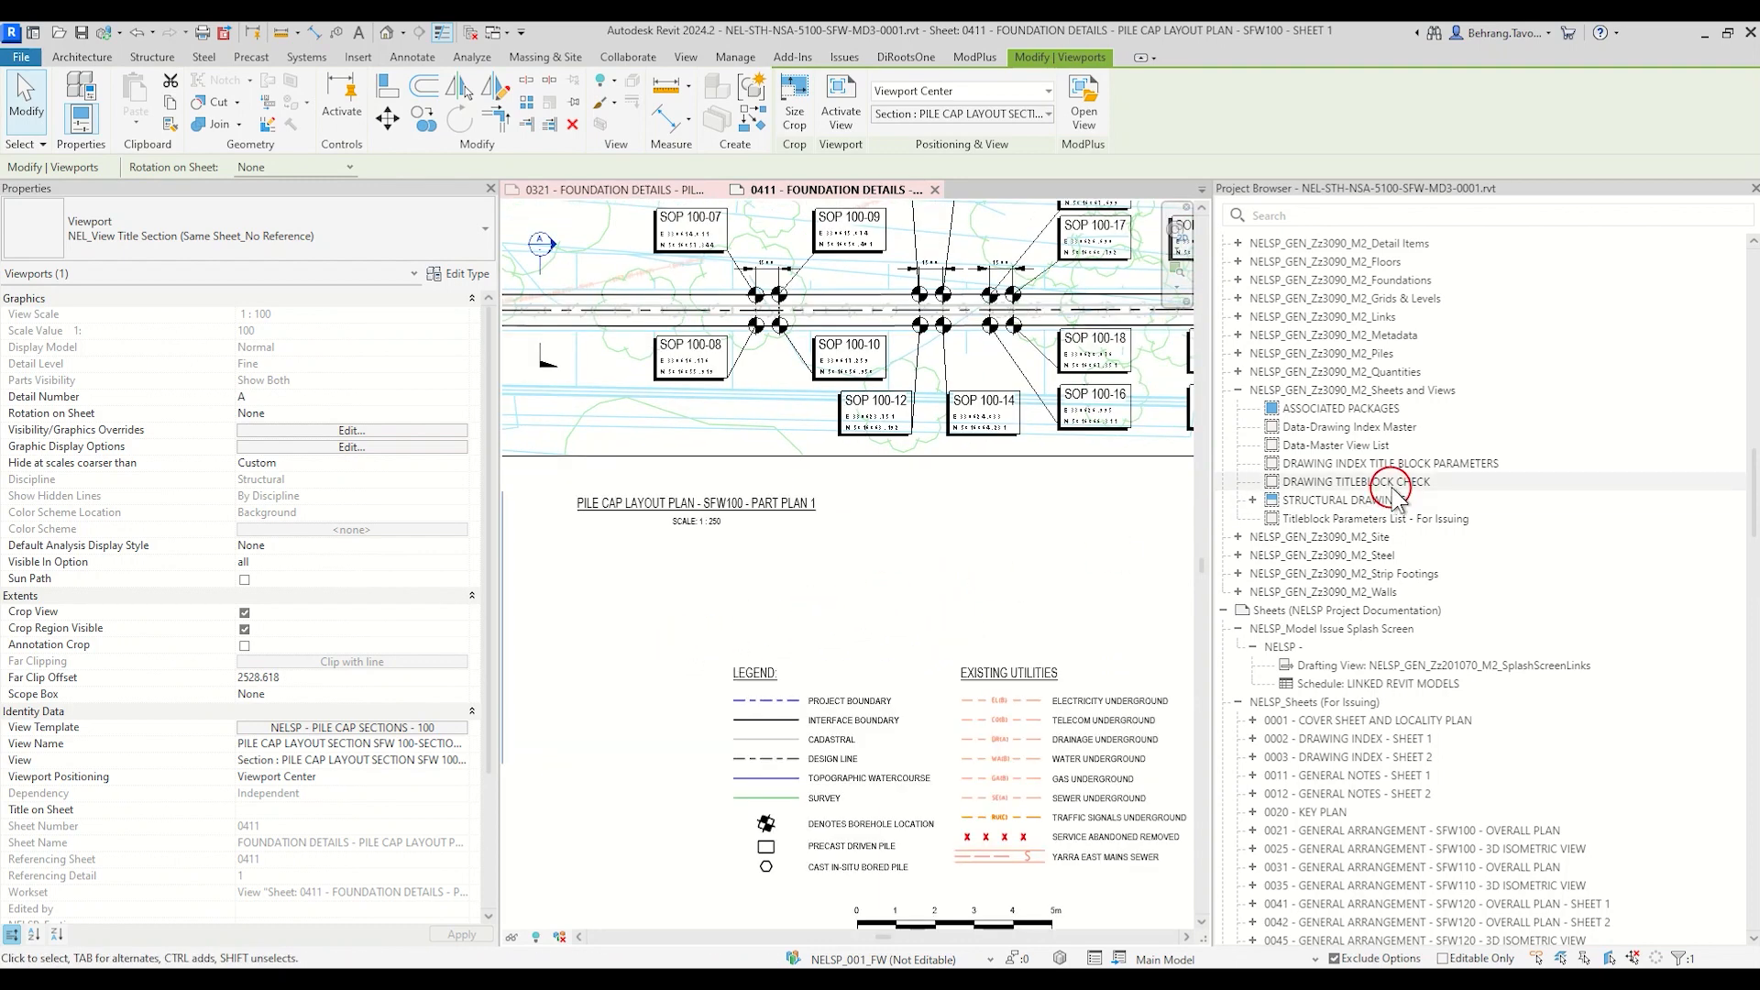
Step: Look through the Project Browser for the legends, collapsing the Schedules/Quantities branch and the NELSP splash screen sheet
scroll(1420, 620, down, 15)
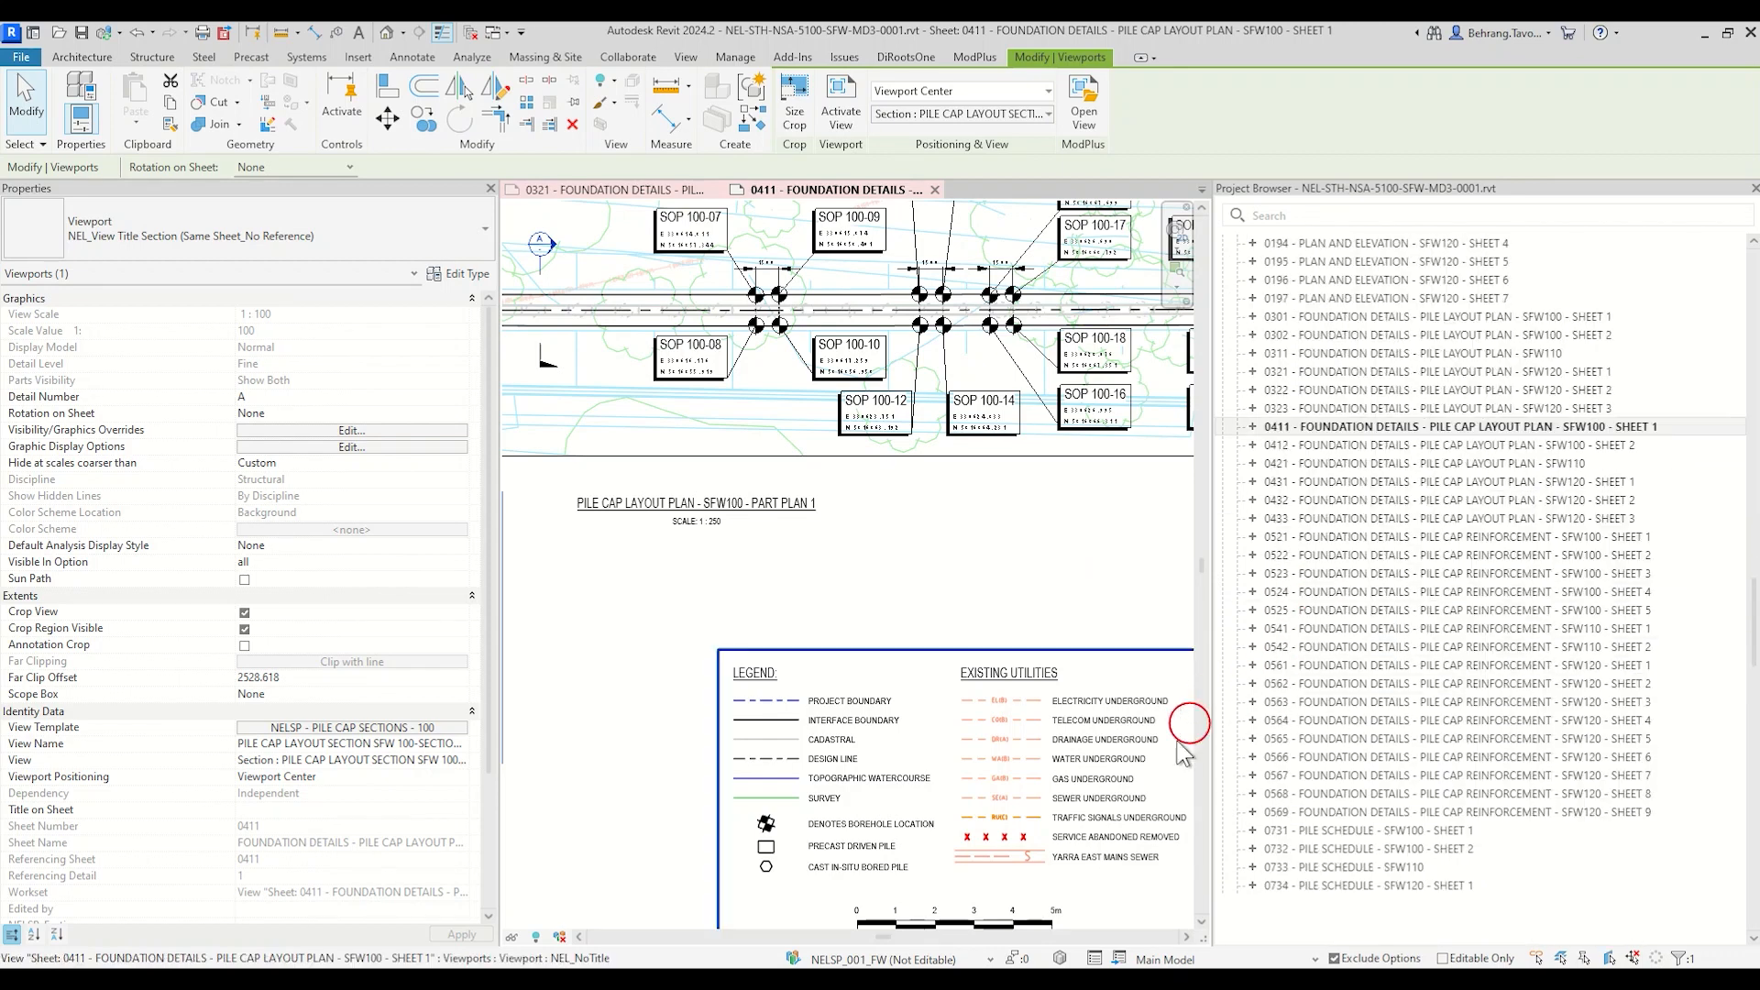
scroll(1520, 579, up, 15)
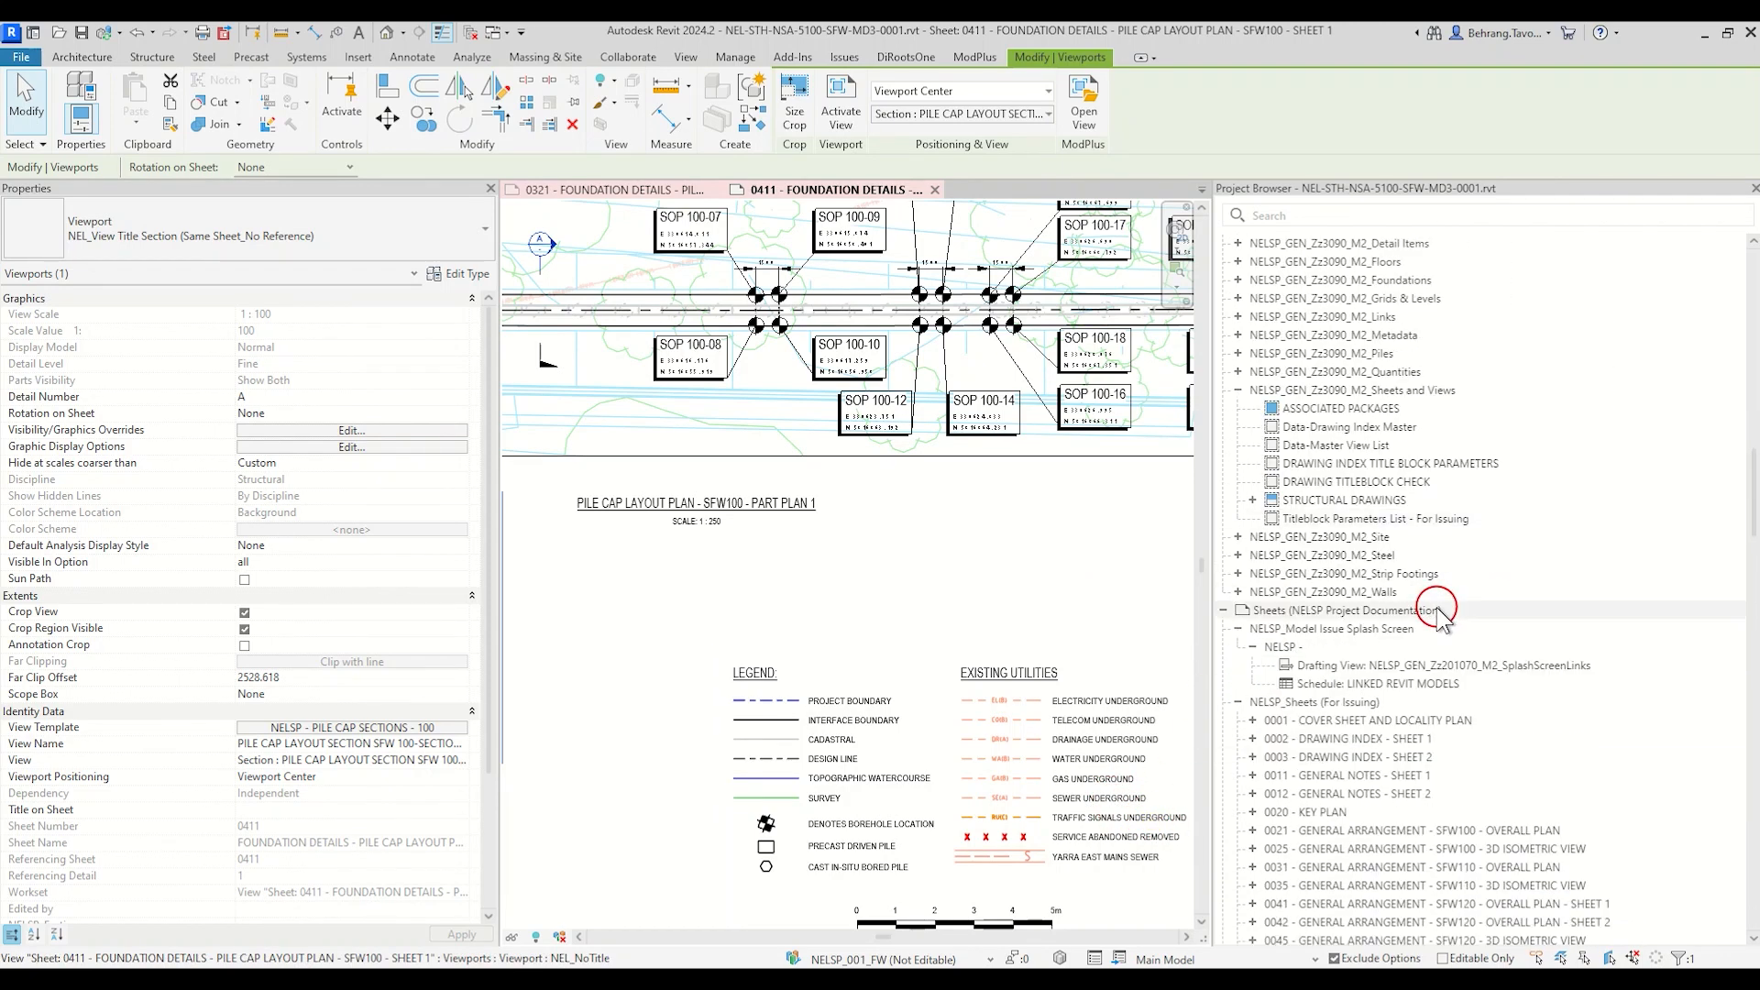
scroll(1436, 612, down, 4)
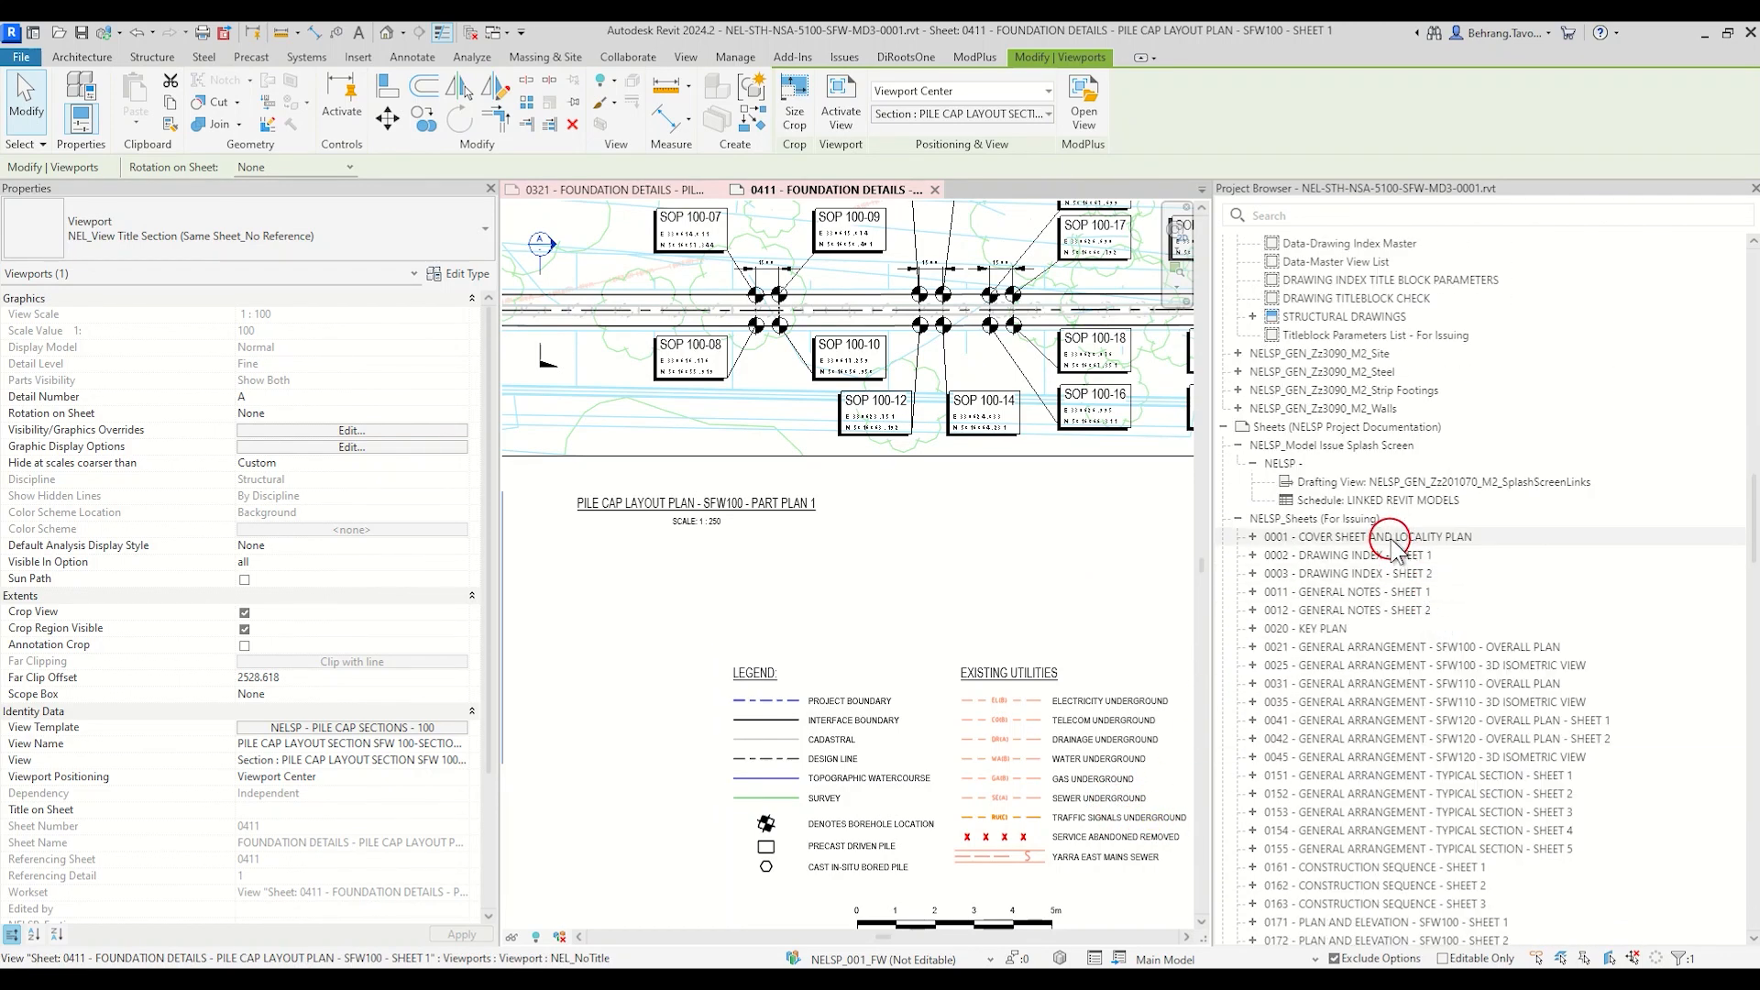
scroll(1393, 542, up, 5)
scroll(1392, 543, down, 10)
scroll(1393, 543, up, 5)
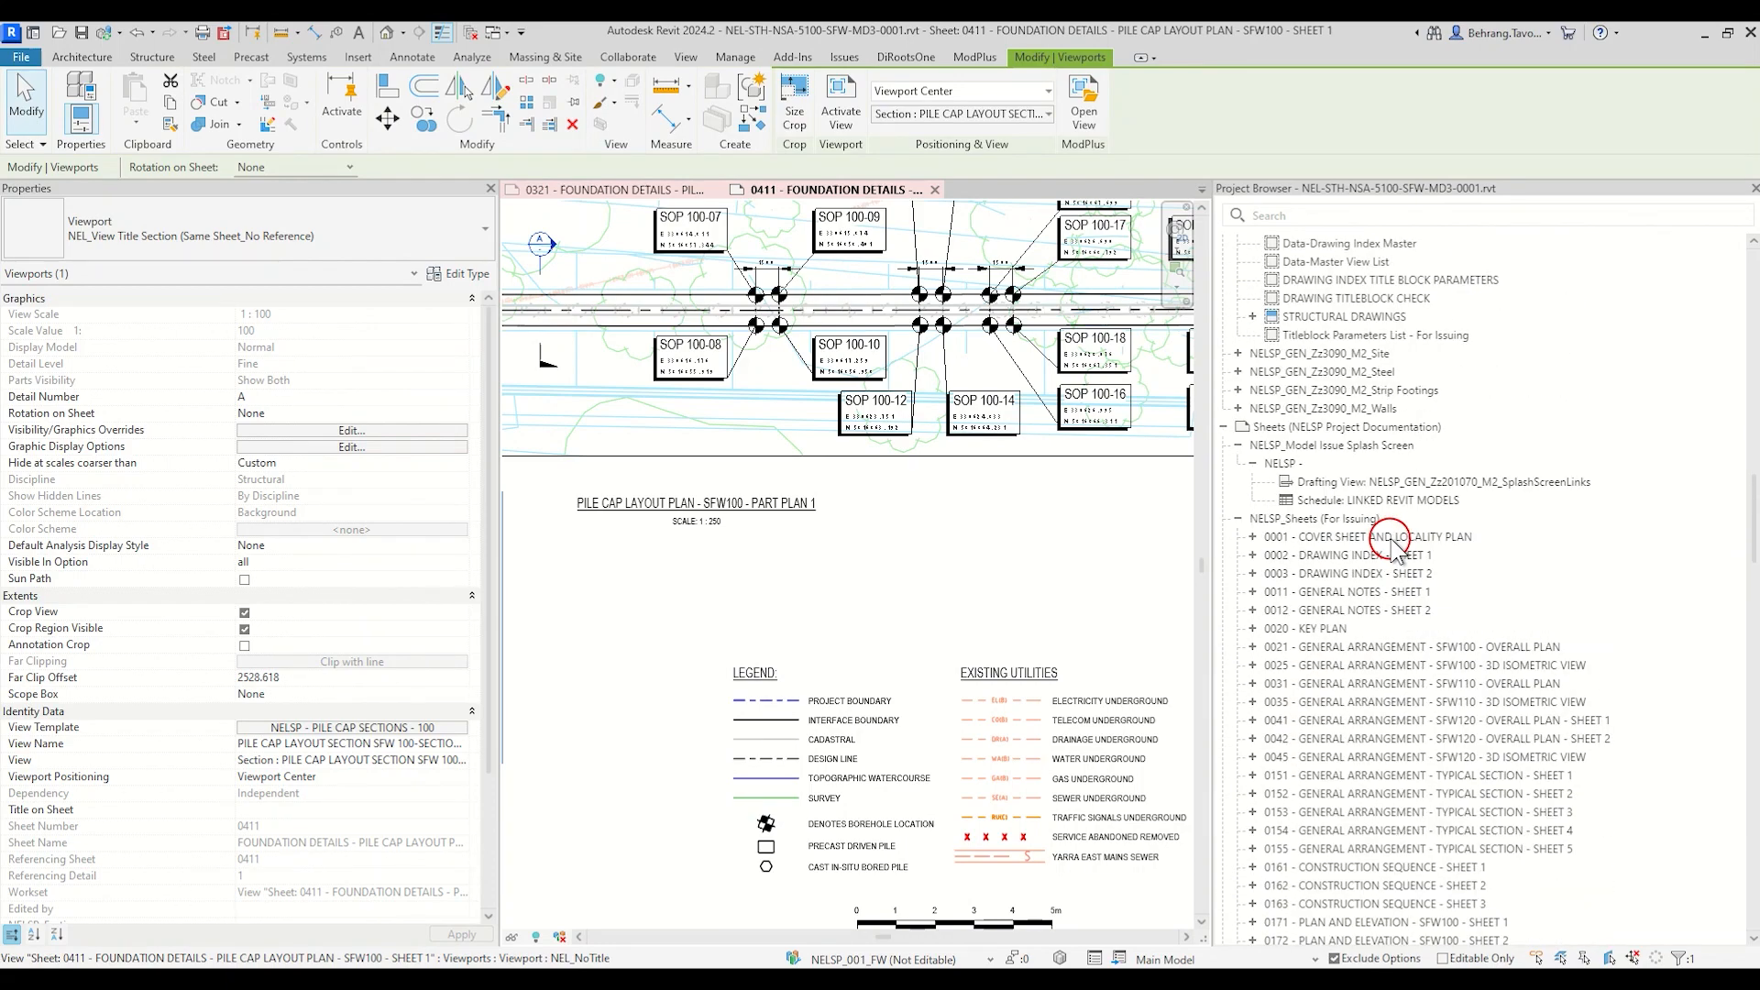
scroll(1284, 564, up, 8)
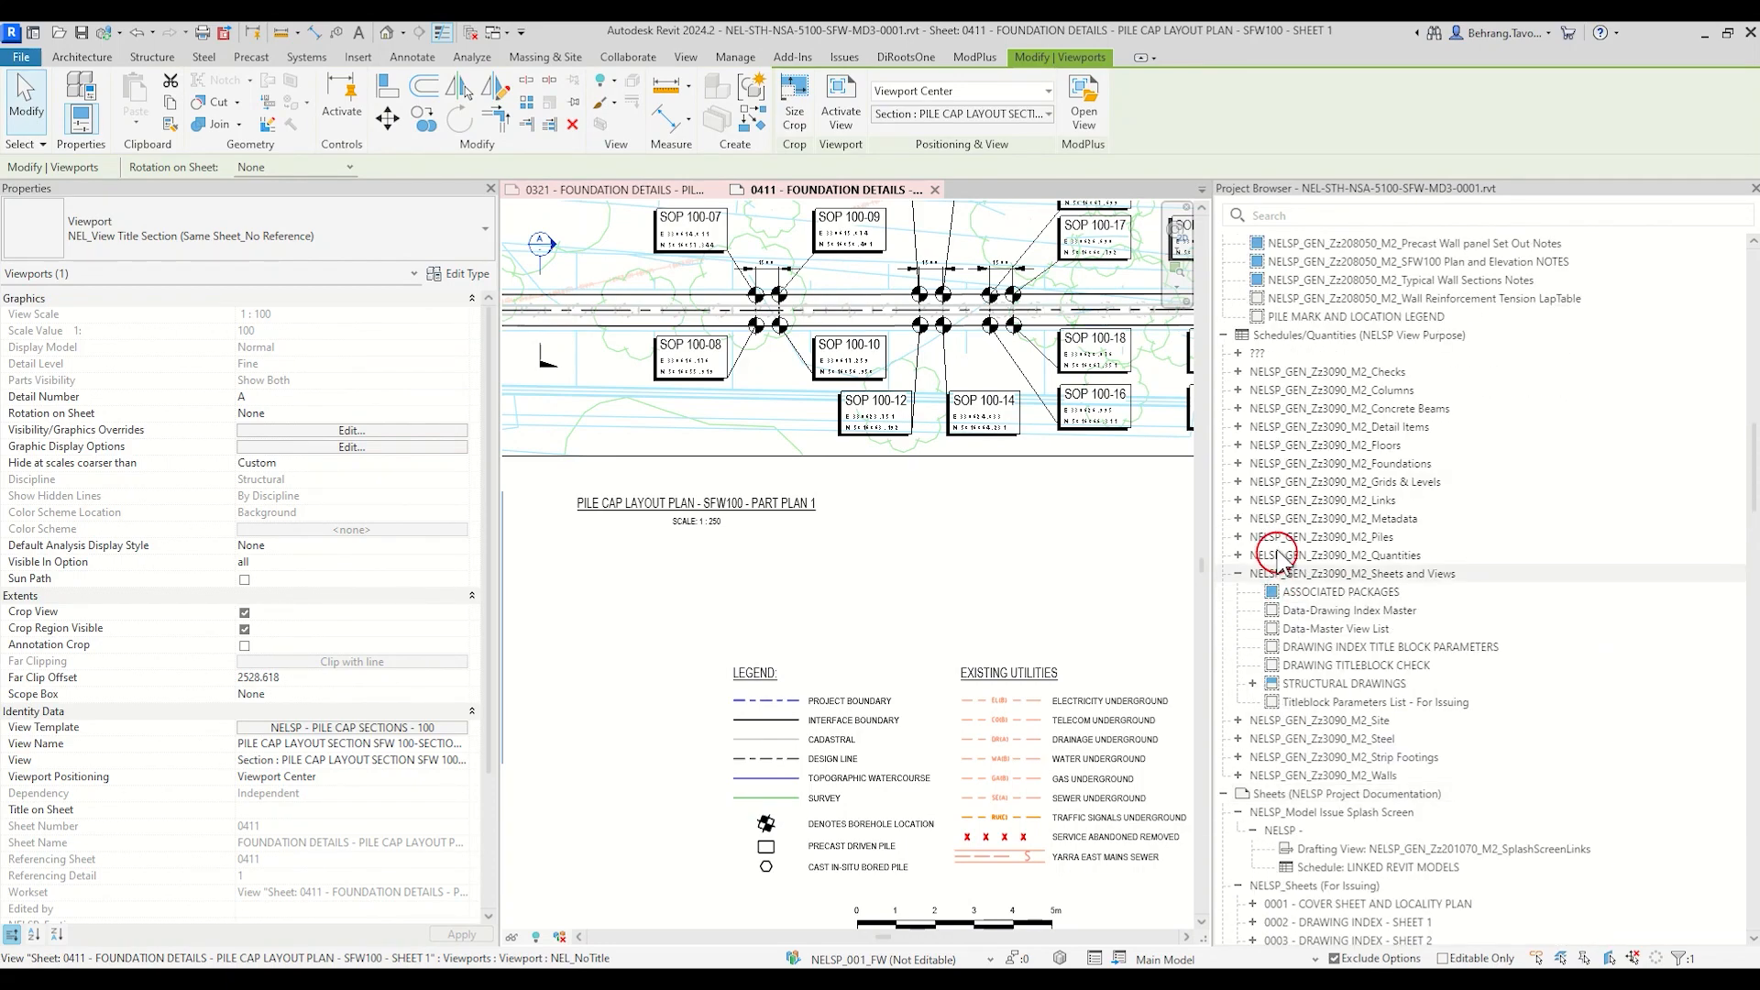
double_click(1243, 335)
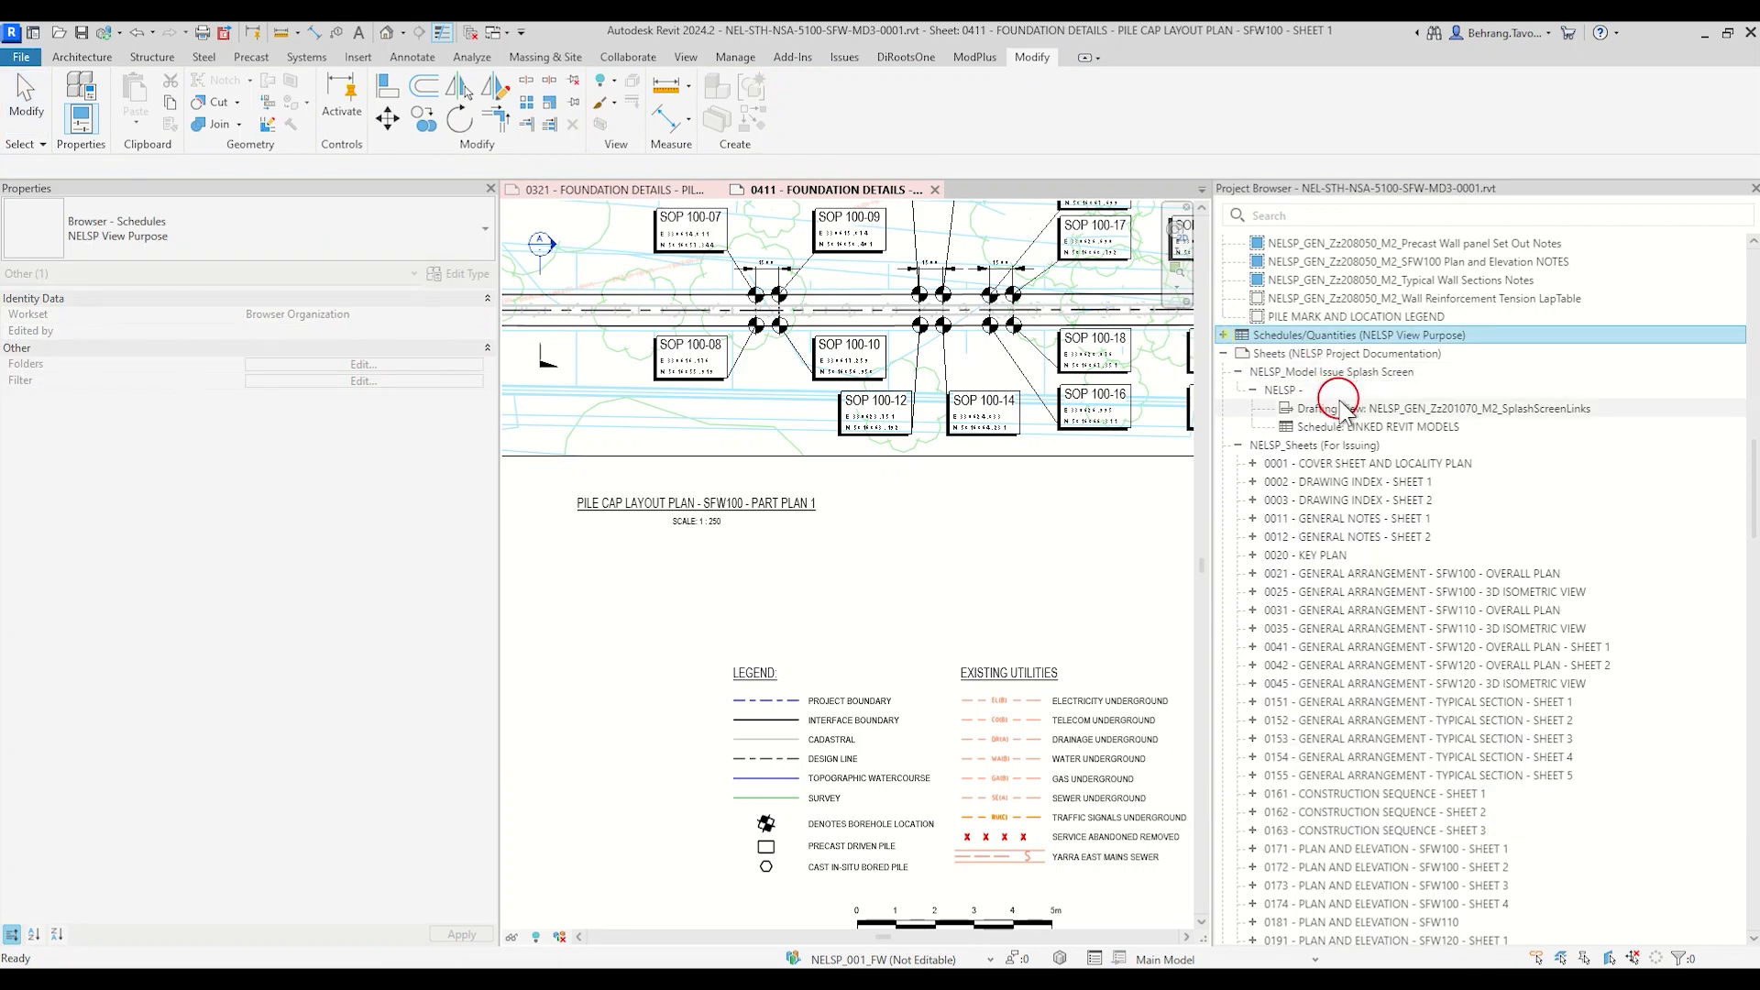
scroll(1338, 408, up, 6)
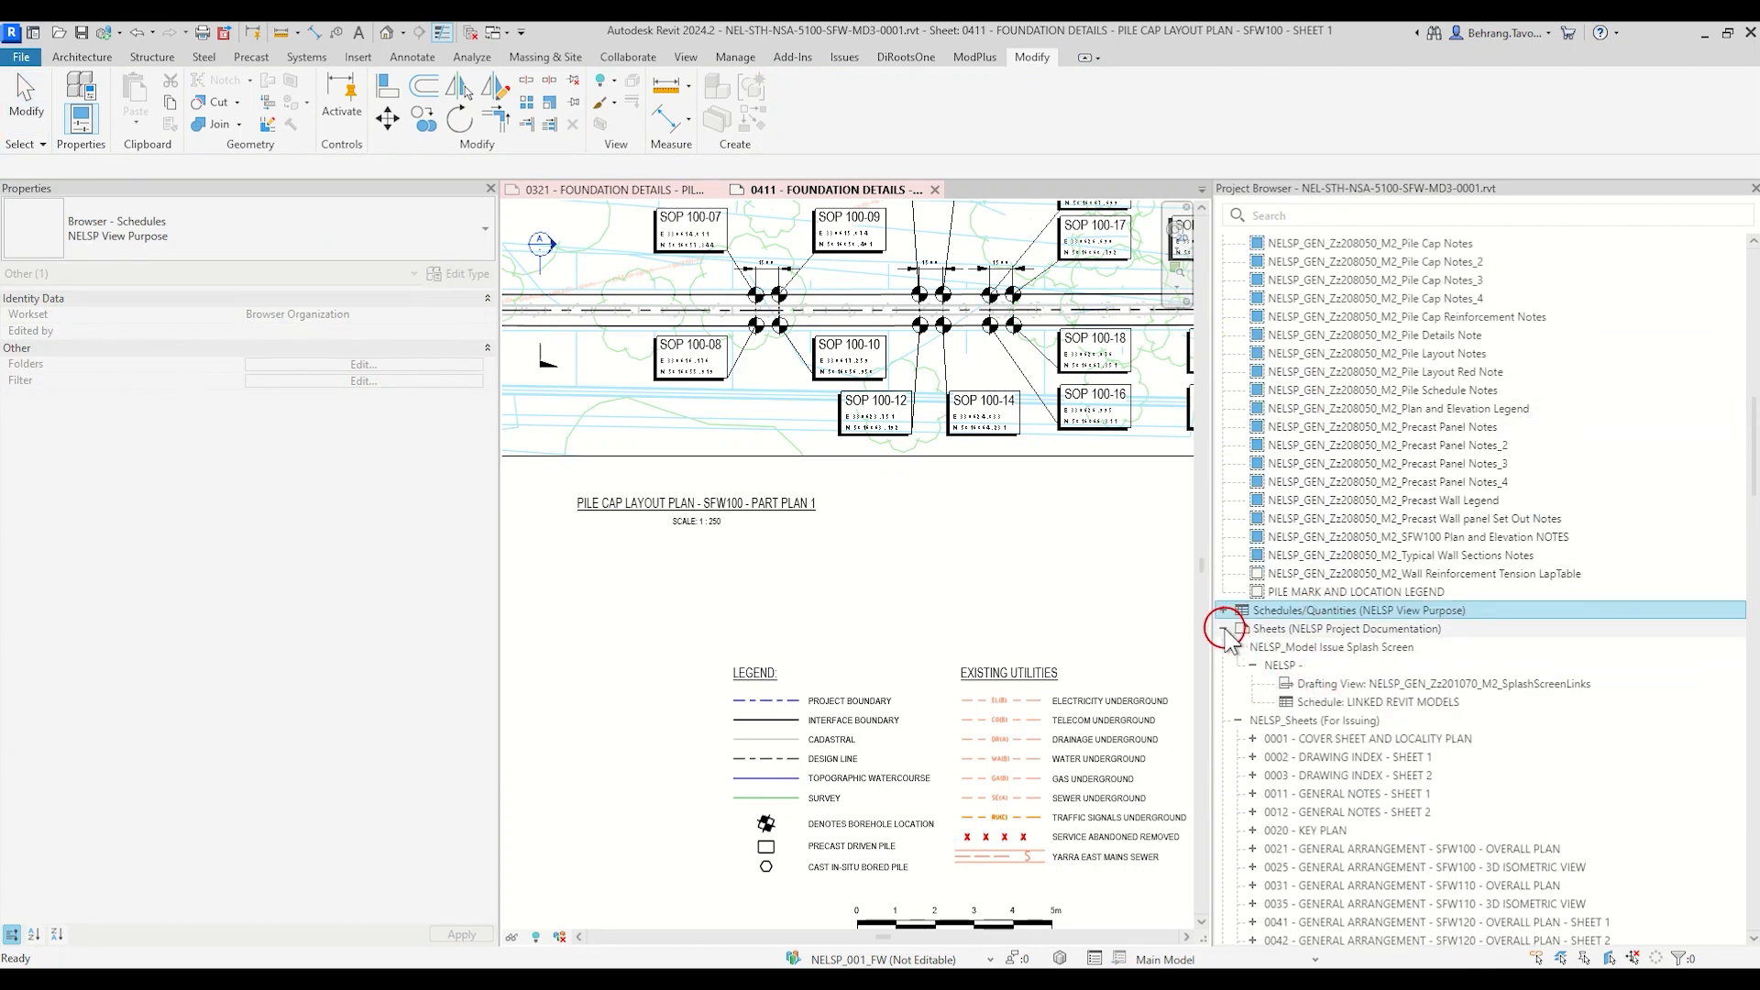
click(1274, 665)
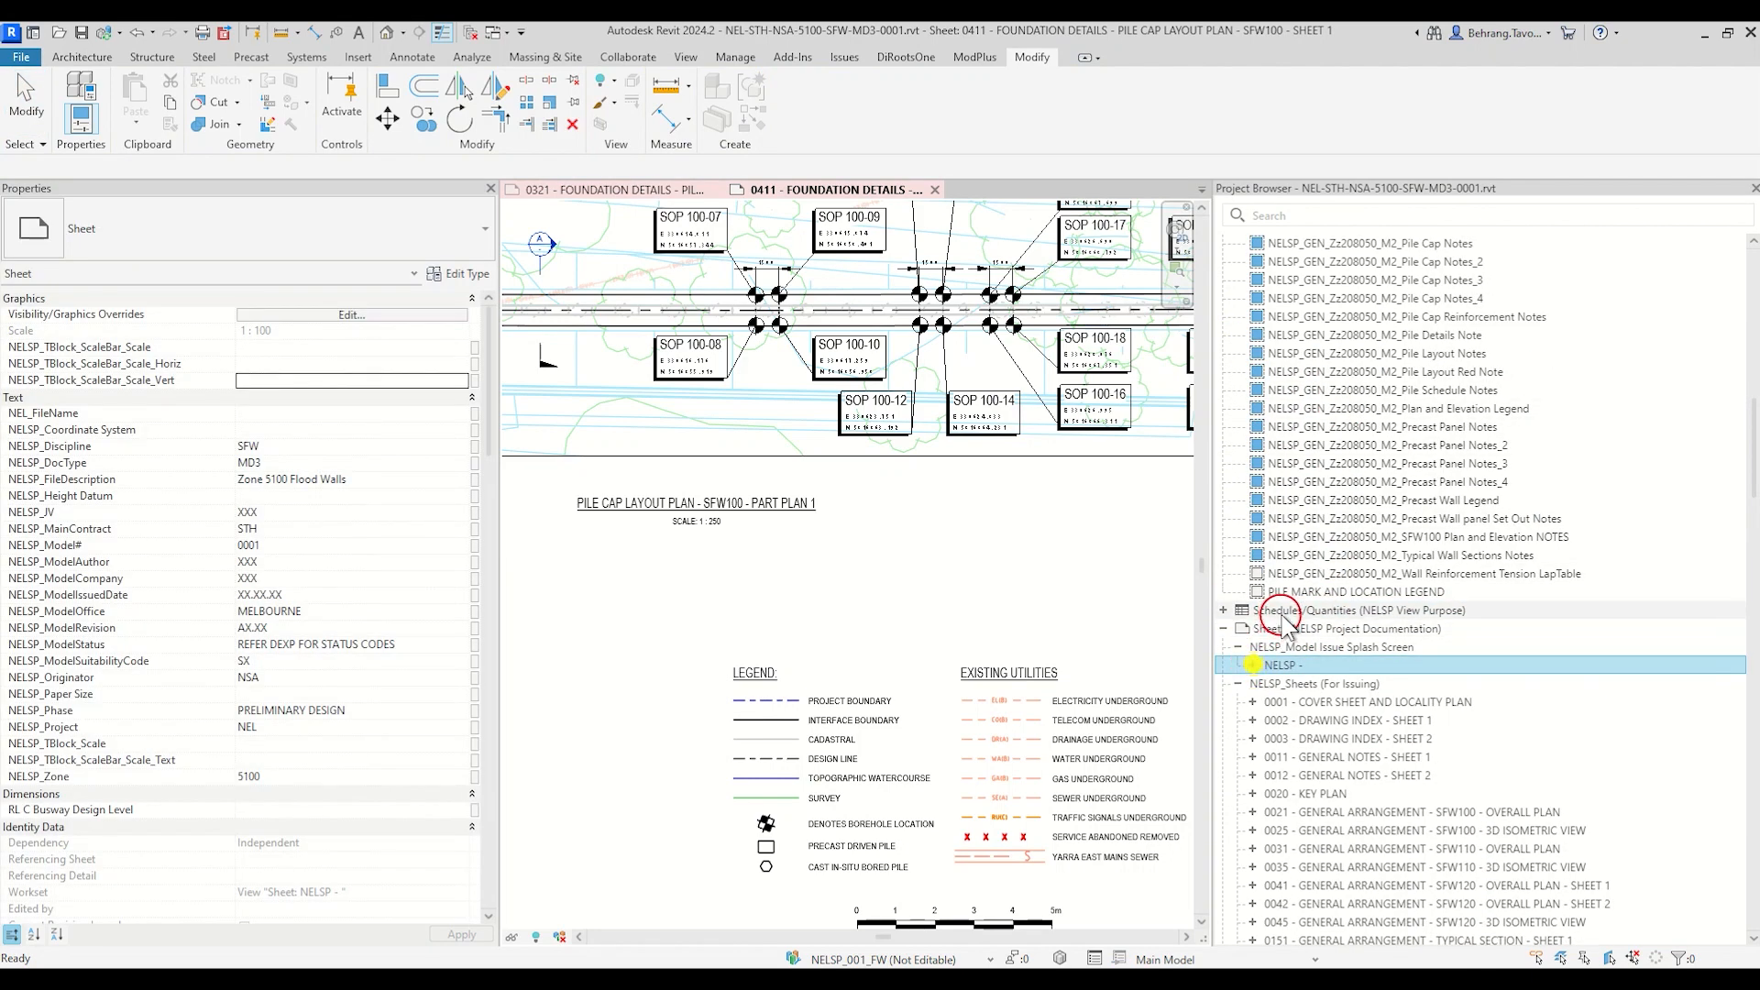
Step: Find the Legends group in the Project Browser and open NELSP_GEN_Zz208050_M2_Foundation Legend
scroll(1282, 616, up, 10)
scroll(1462, 553, down, 2)
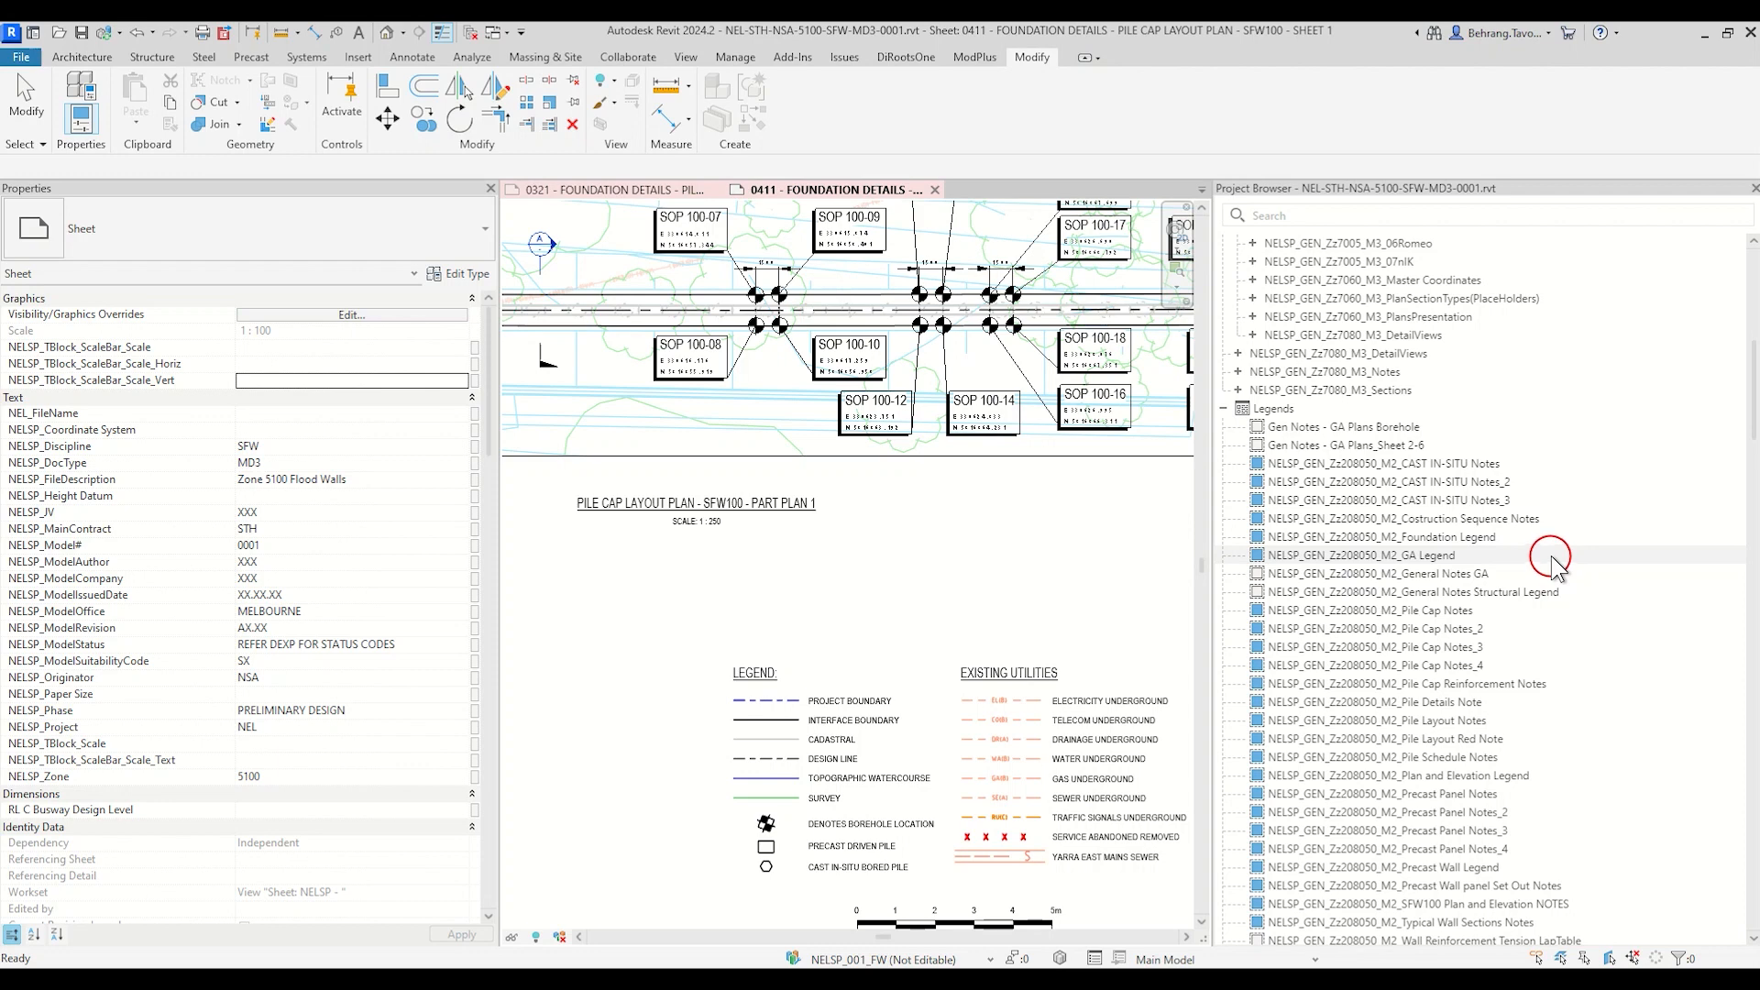
double_click(1487, 537)
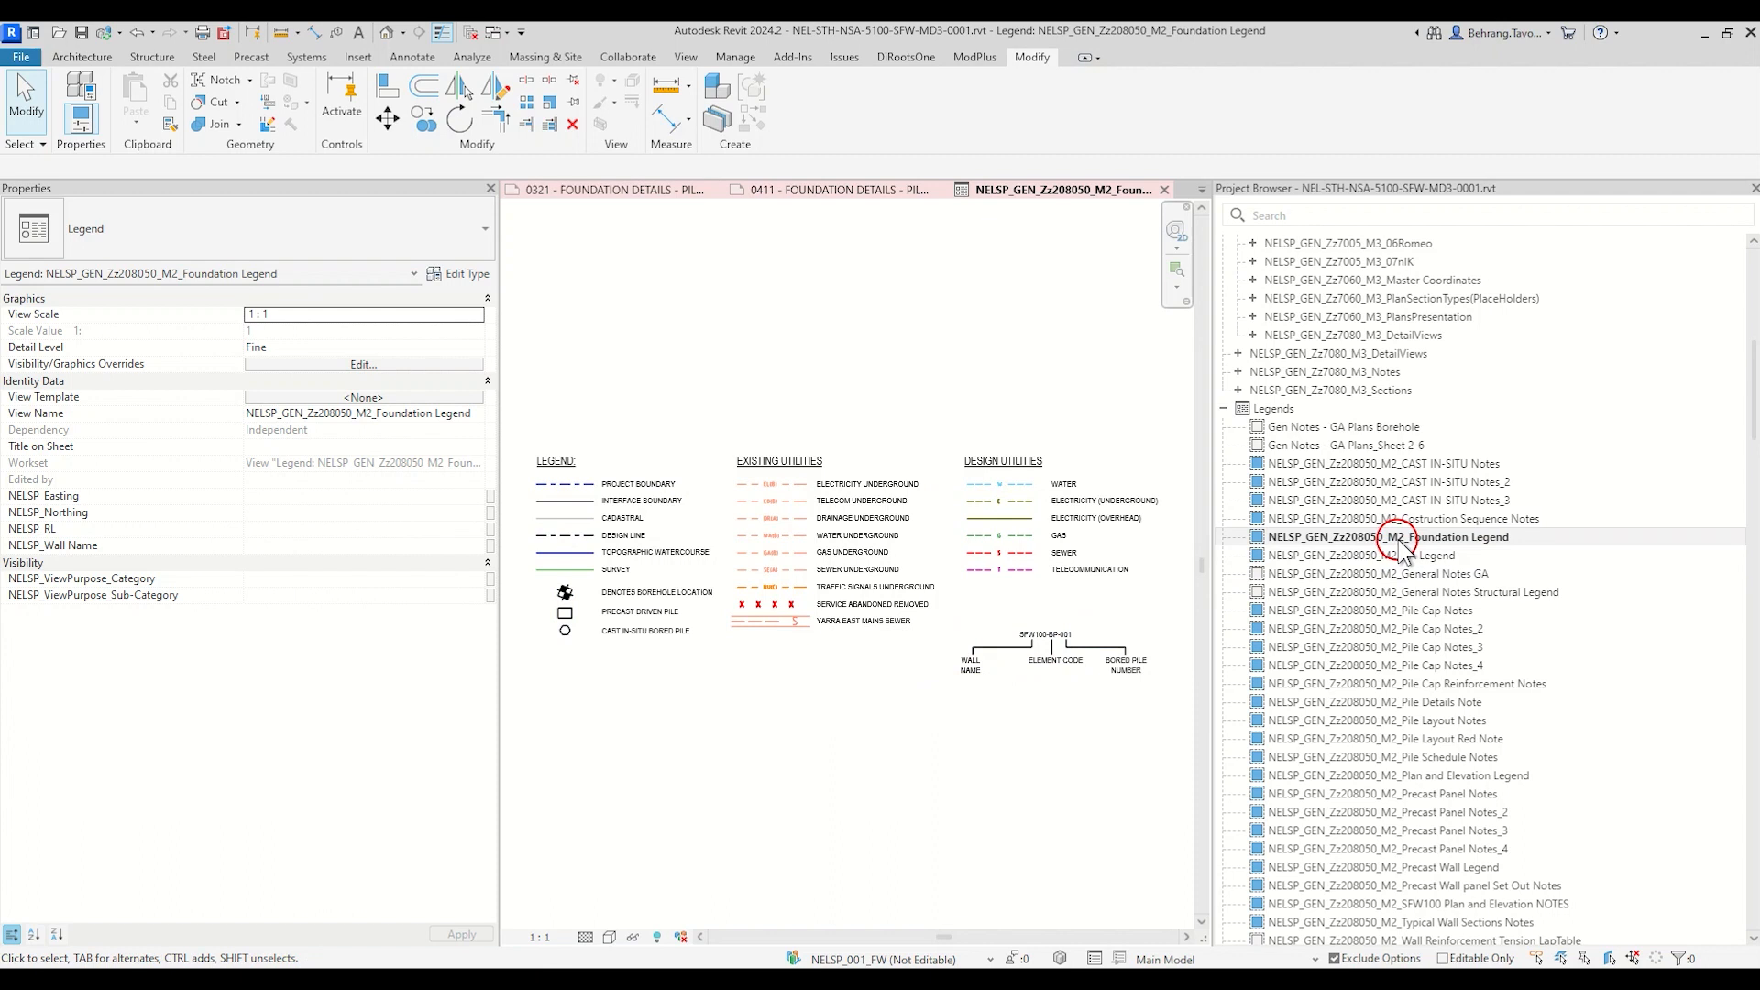
Step: Inspect the NELSP_GEN_Zz208050_M2_General Notes Structural Legend and close it again
double_click(1483, 594)
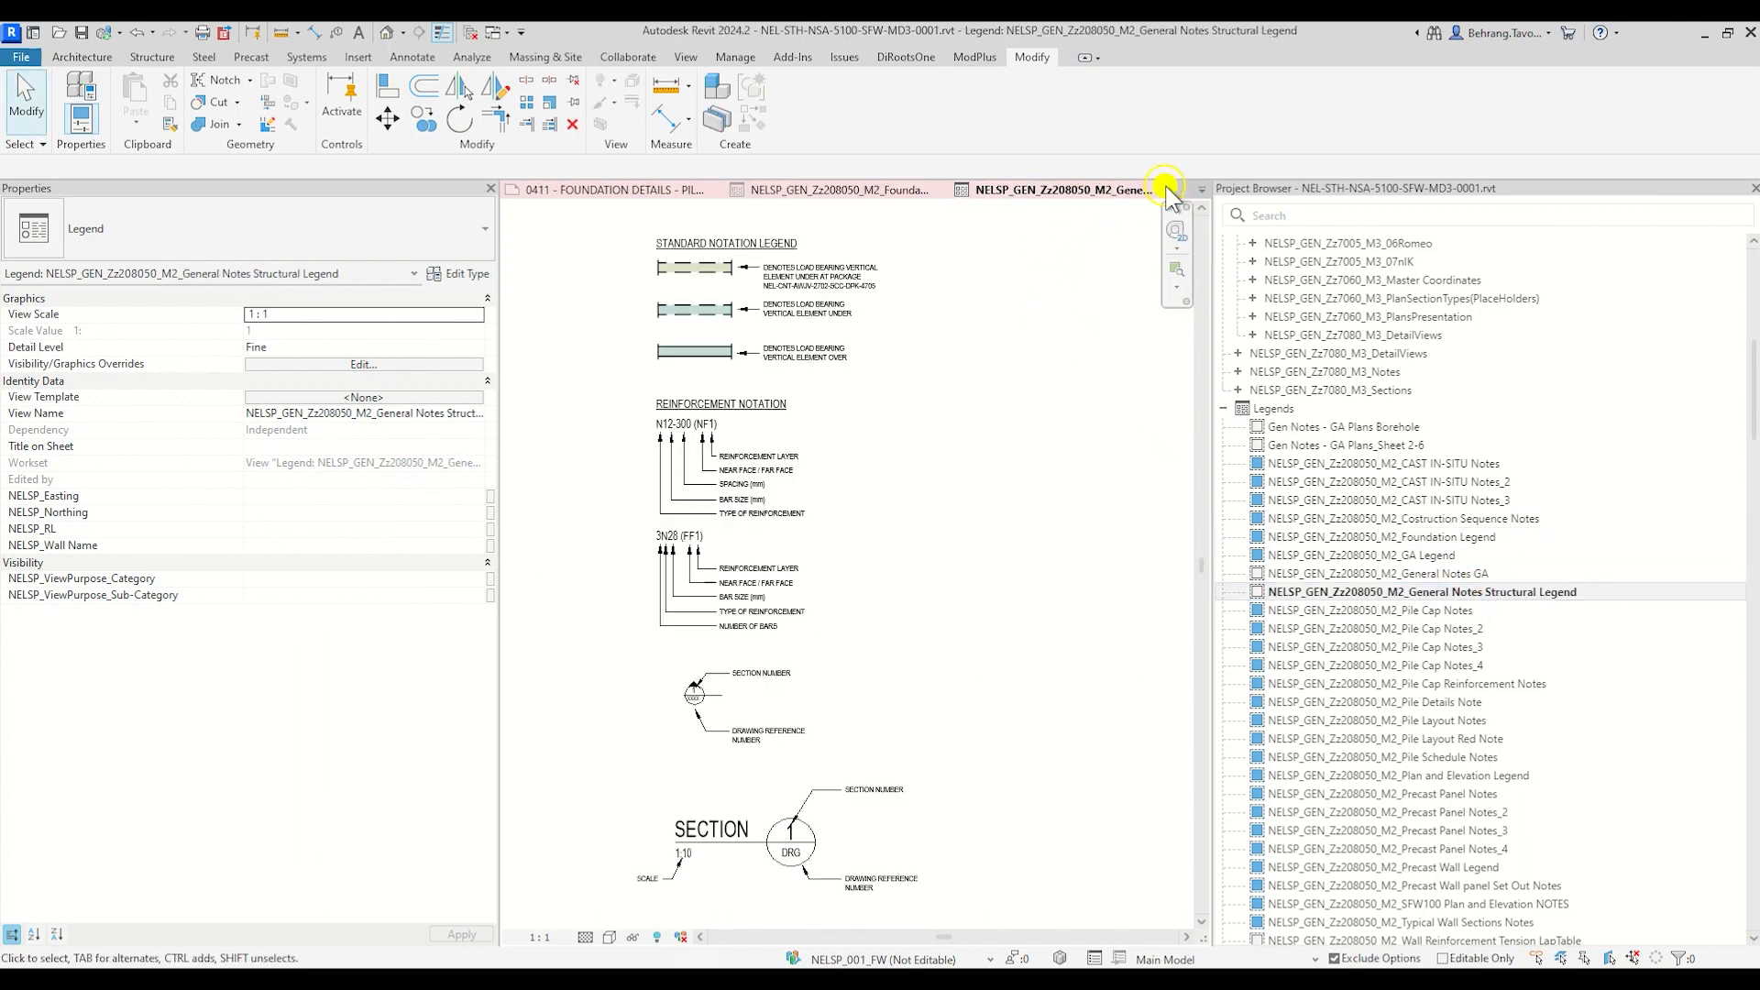
click(1164, 190)
scroll(1548, 683, down, 2)
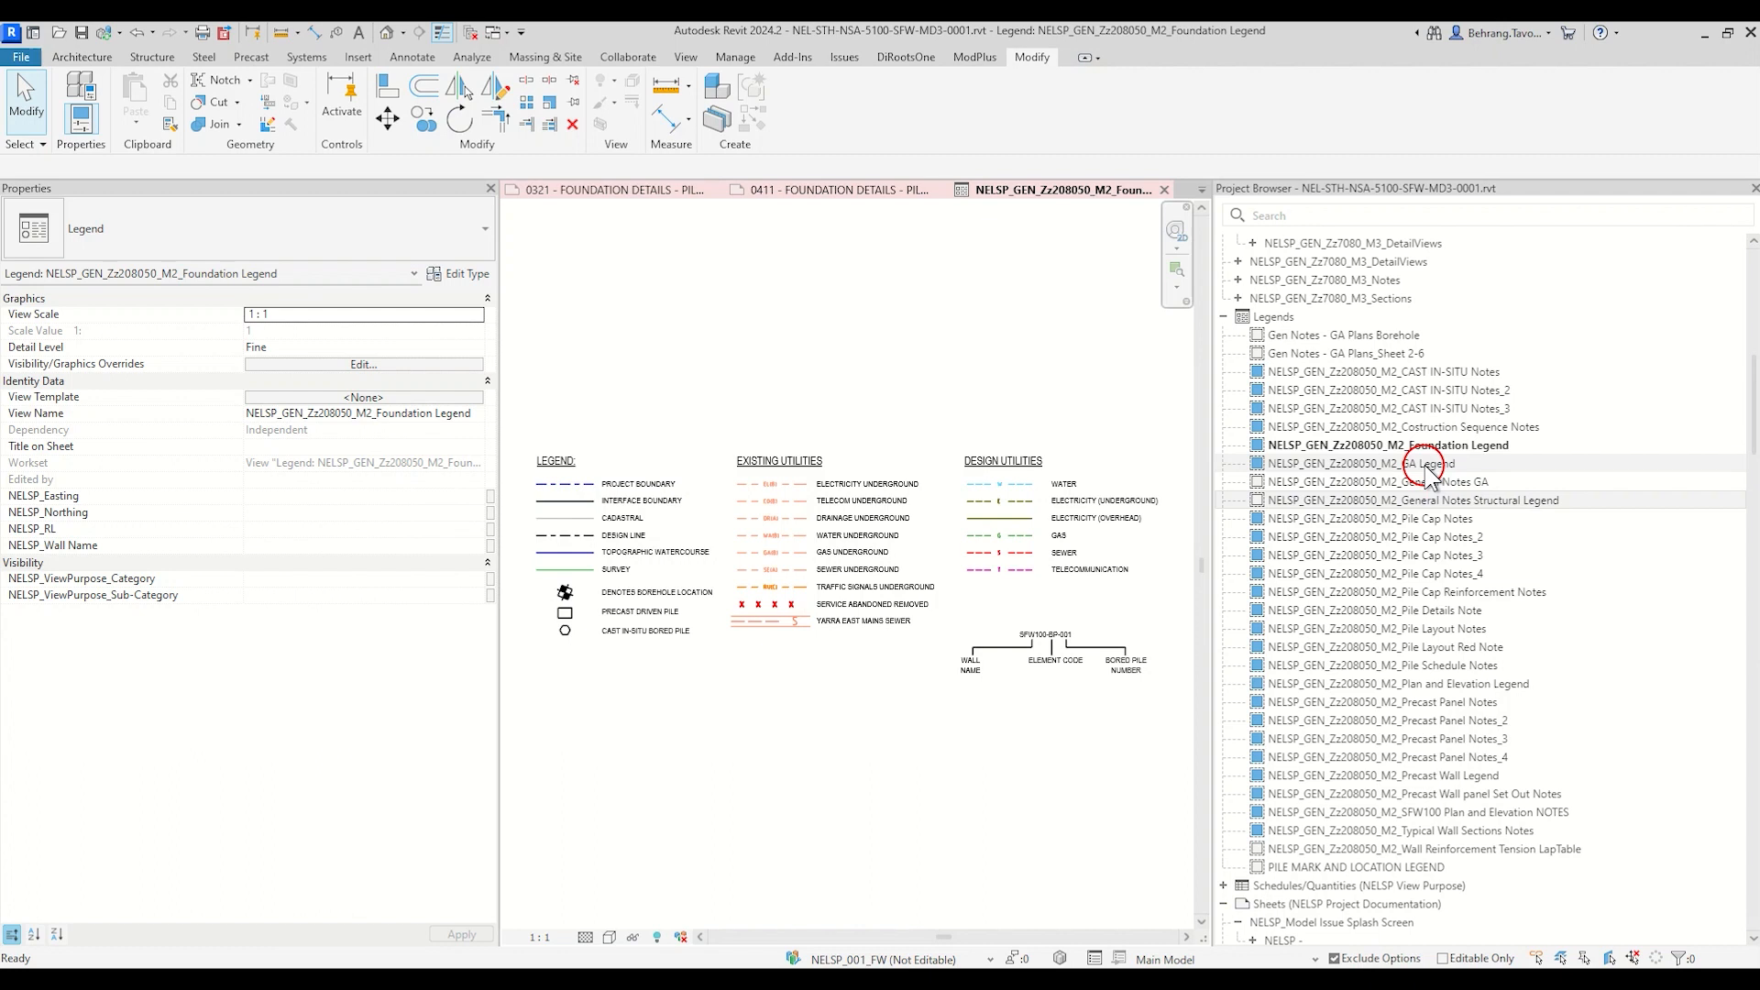
Step: Open NELSP_GEN_Zz208050_M2_GA Legend and compare its contents with the Foundation Legend by alternating between the two
double_click(1427, 465)
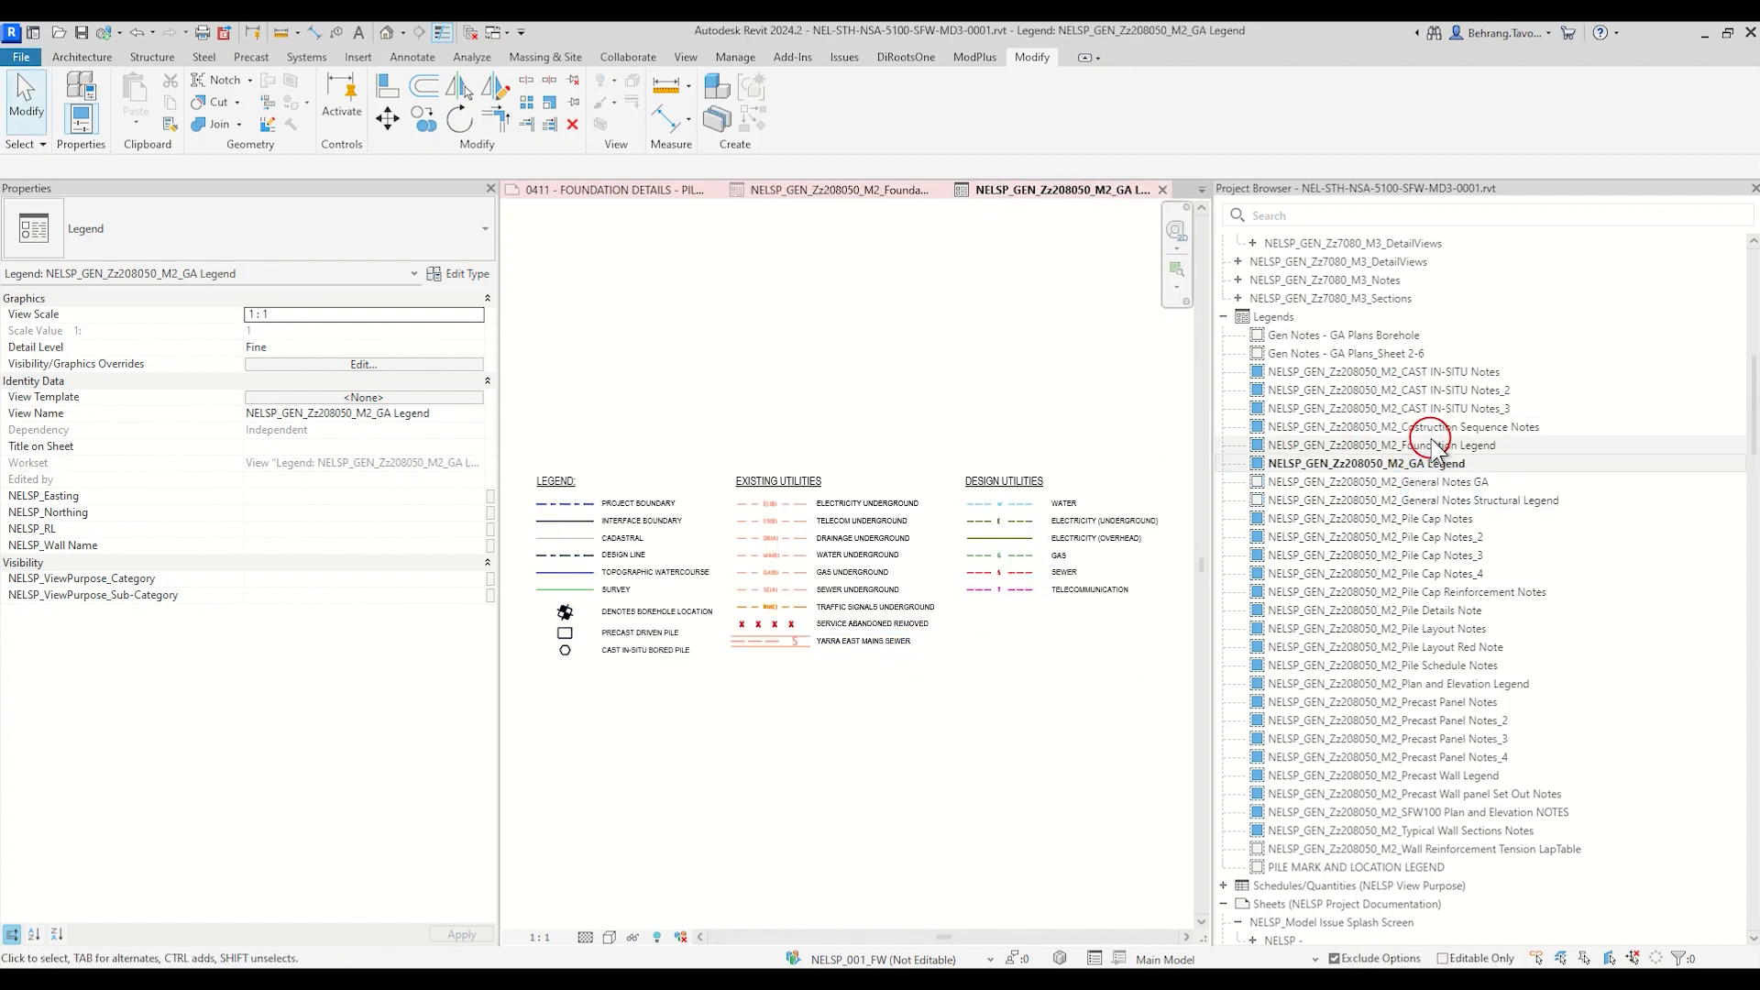
double_click(1433, 446)
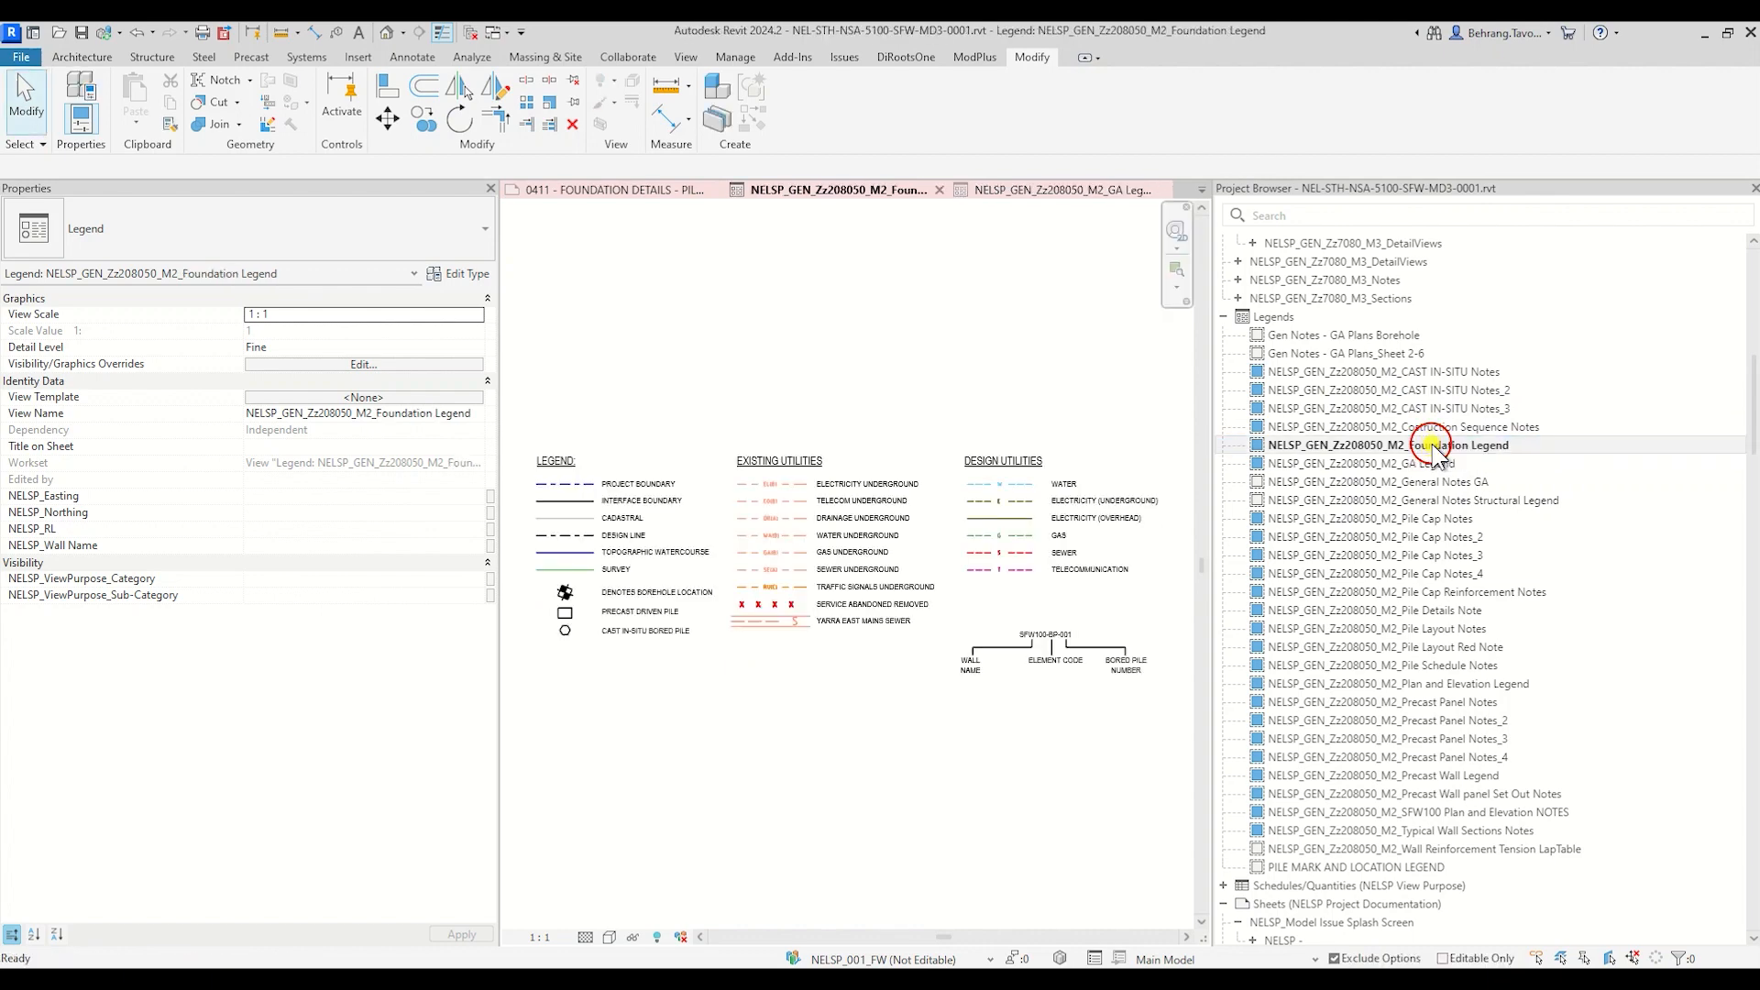
double_click(1436, 461)
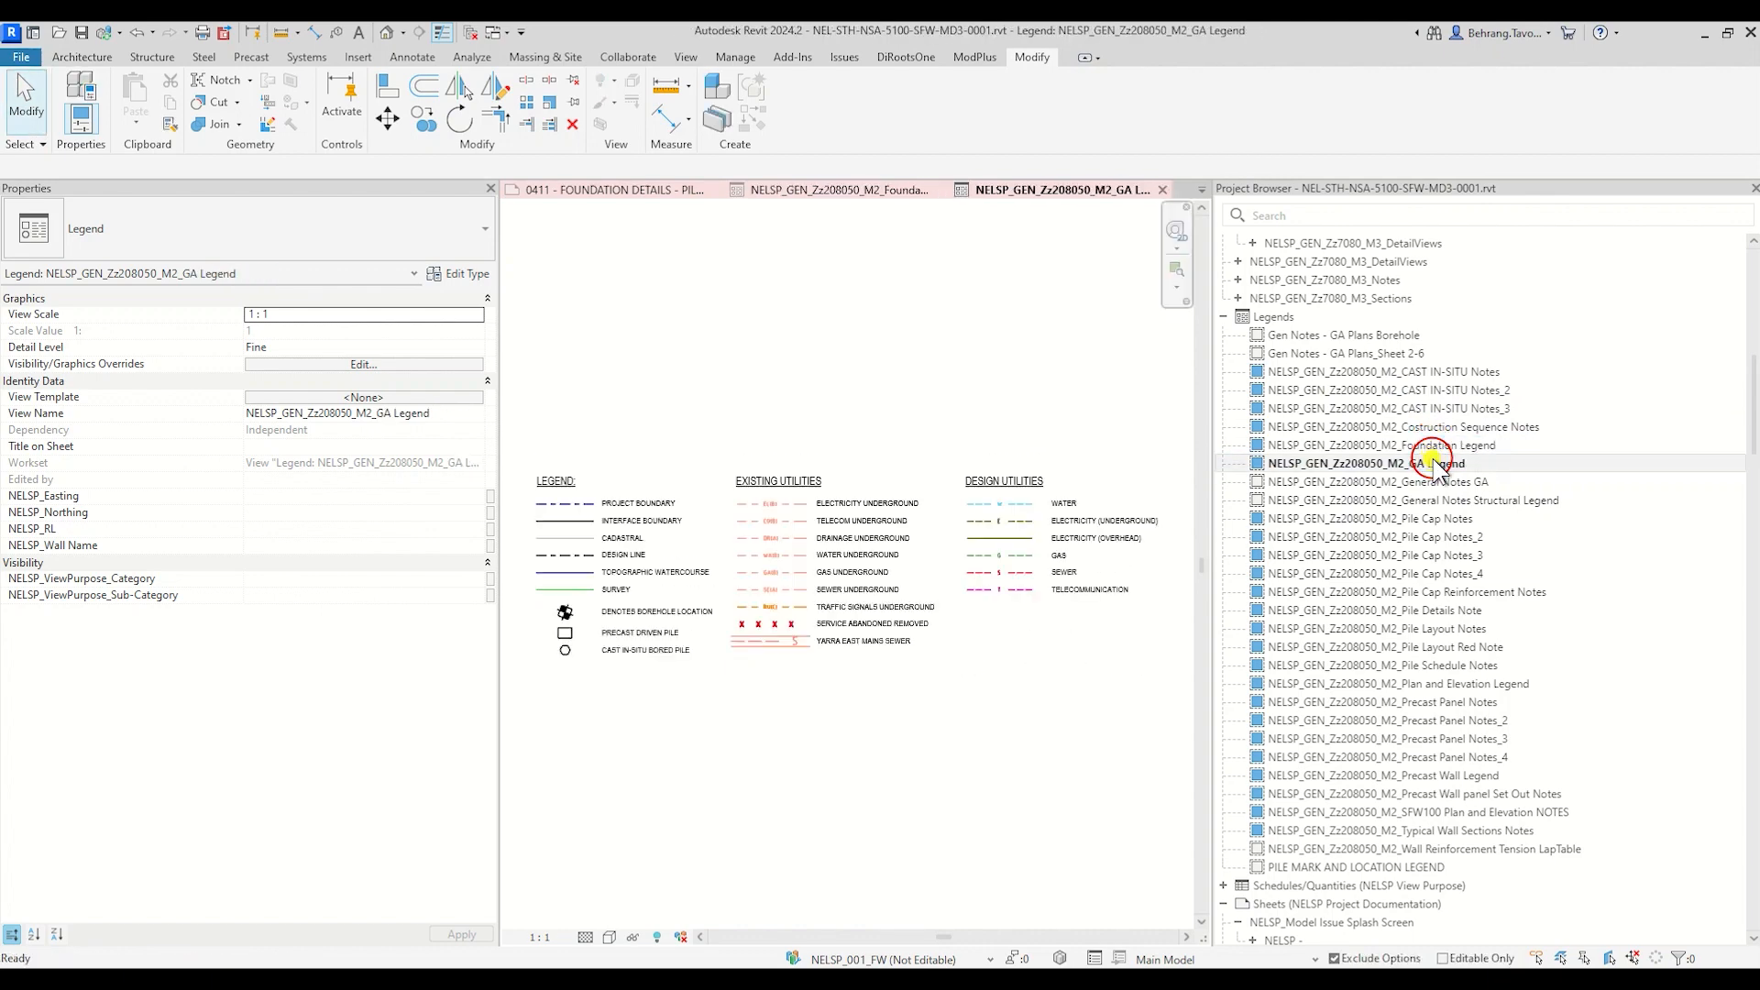
double_click(1436, 447)
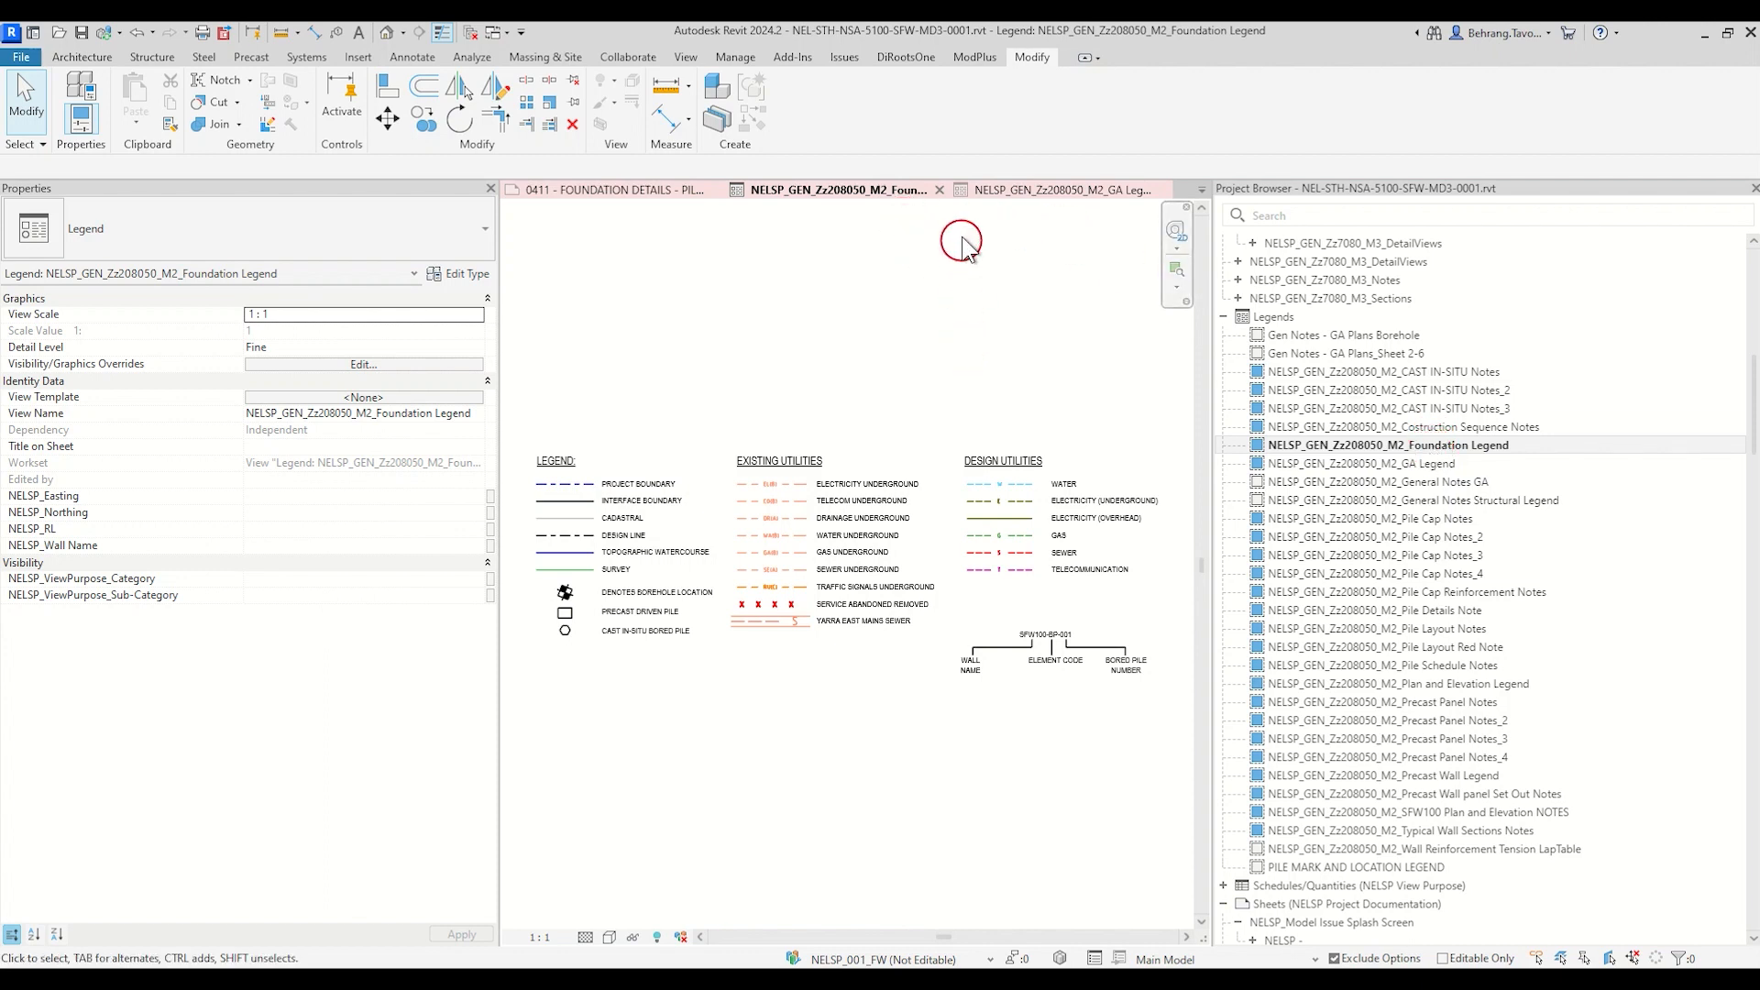
click(985, 187)
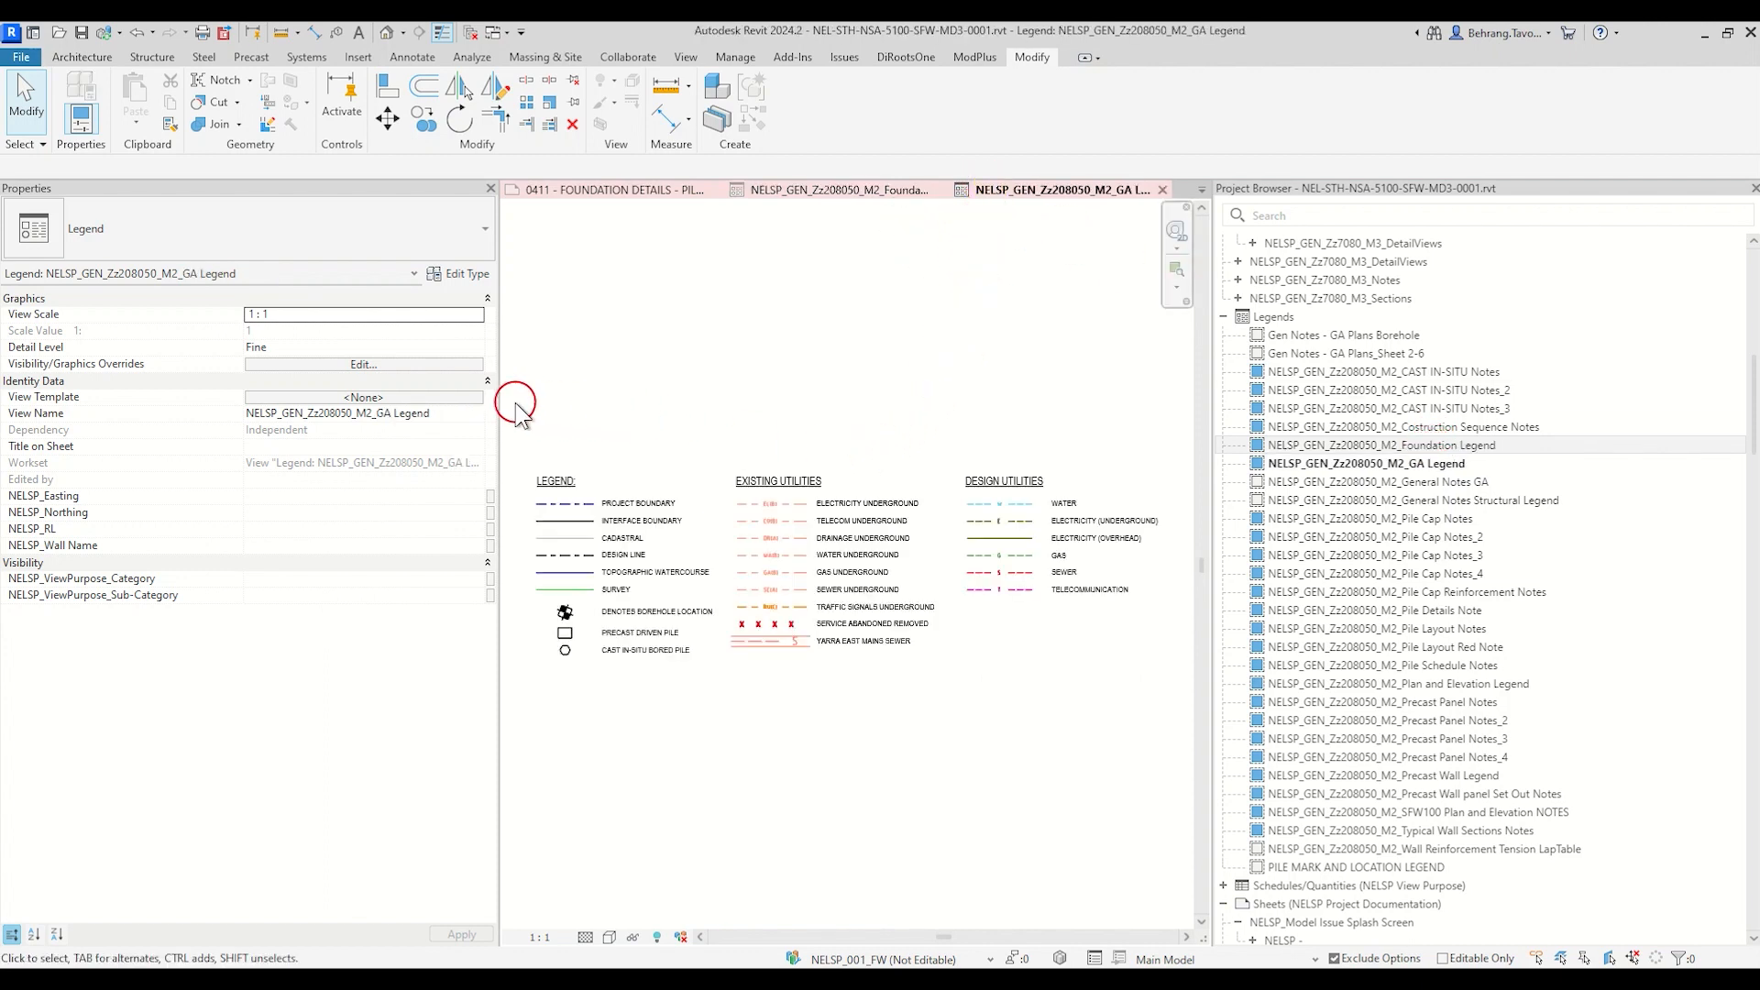
Step: Check which items make up the GA Legend by selecting them all, clear the selection, and select the Foundation Legend in the Project Browser
drag(515, 403, 1181, 724)
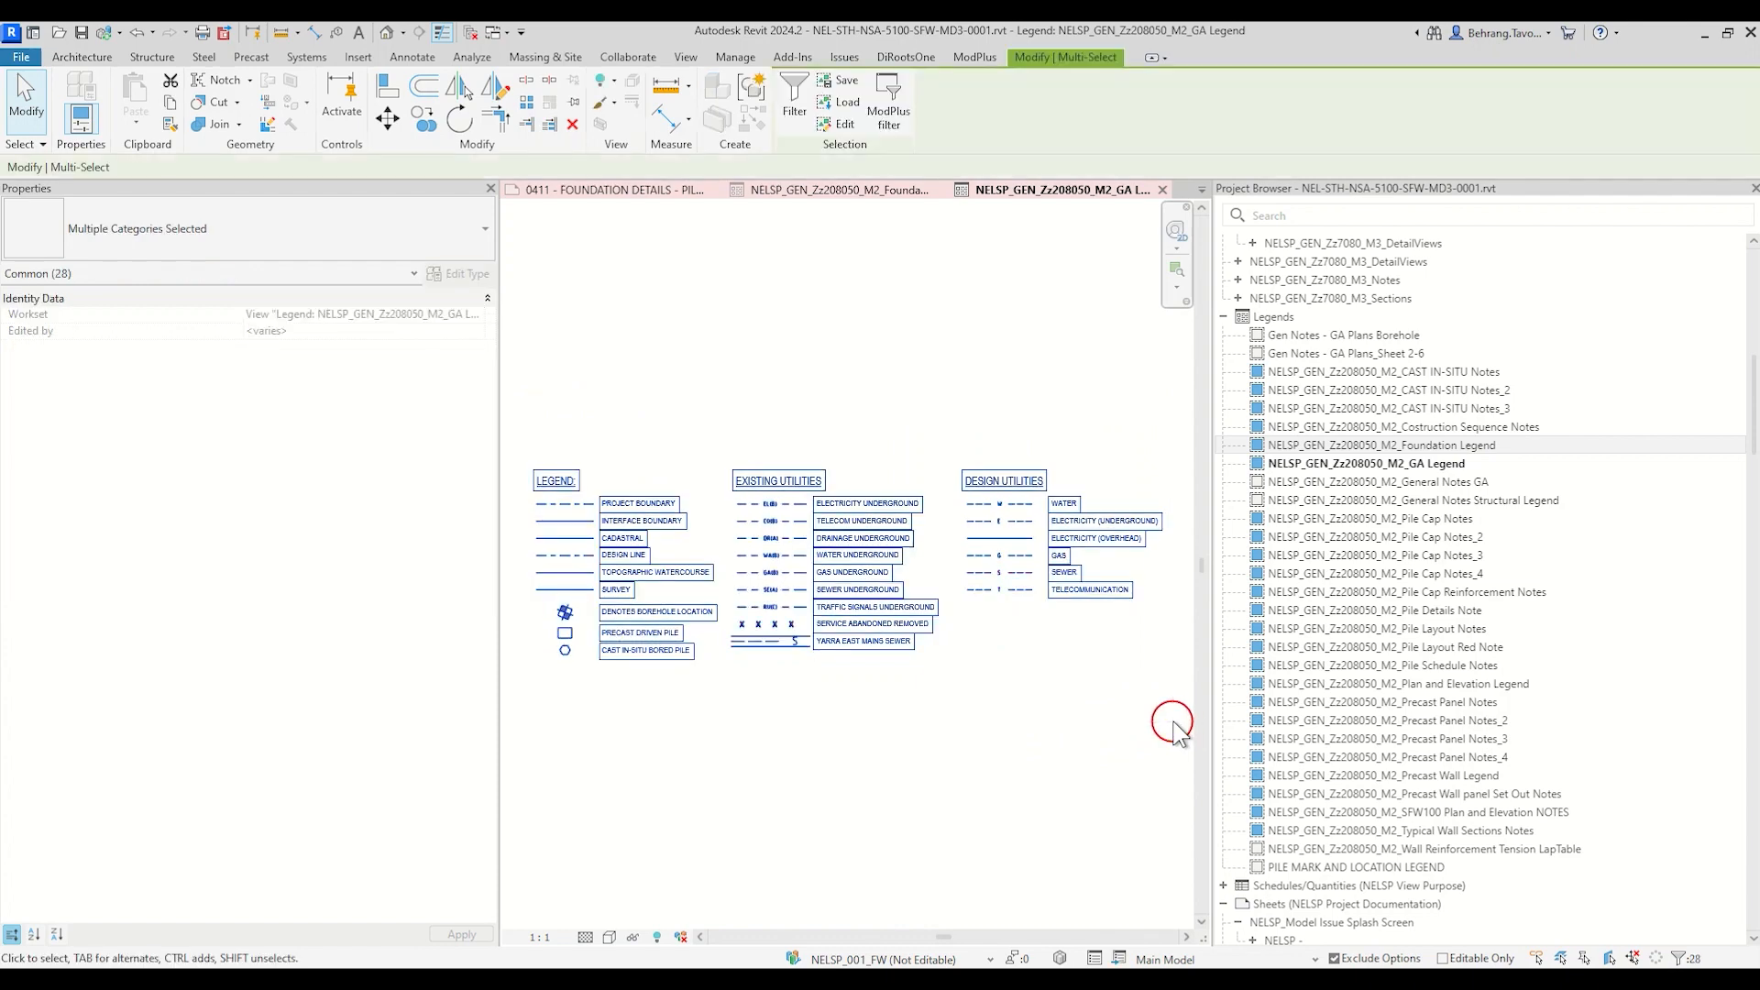
click(1126, 661)
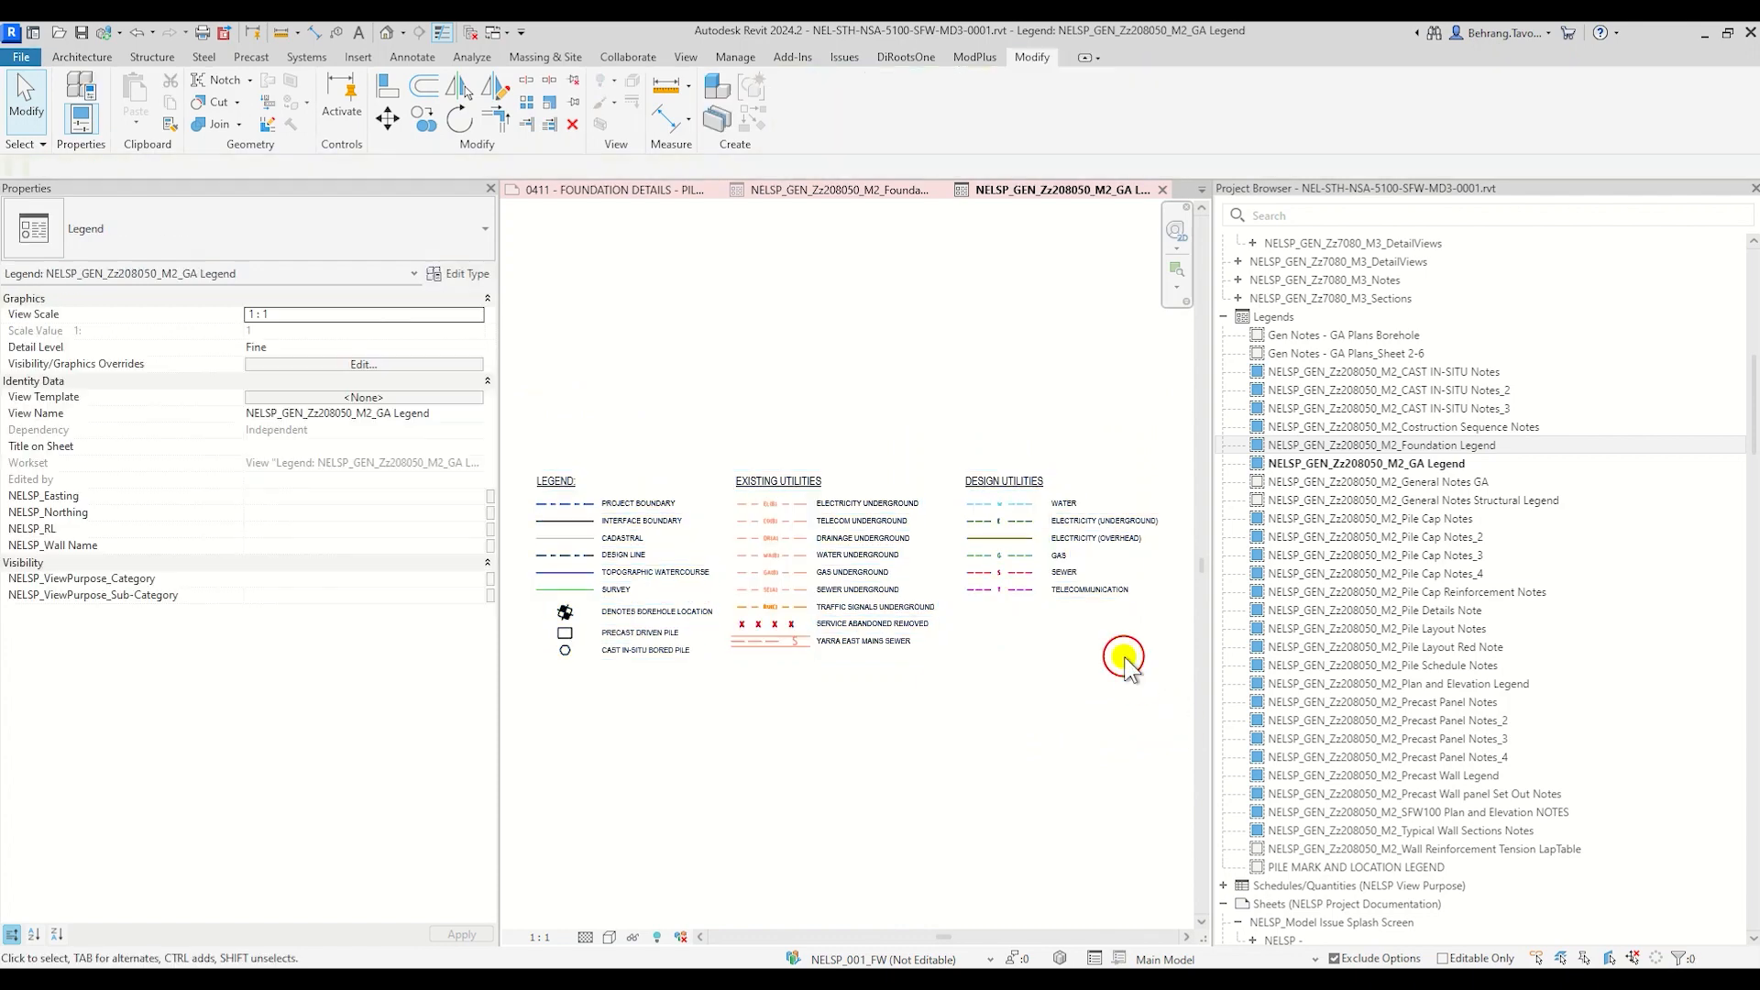
click(1422, 445)
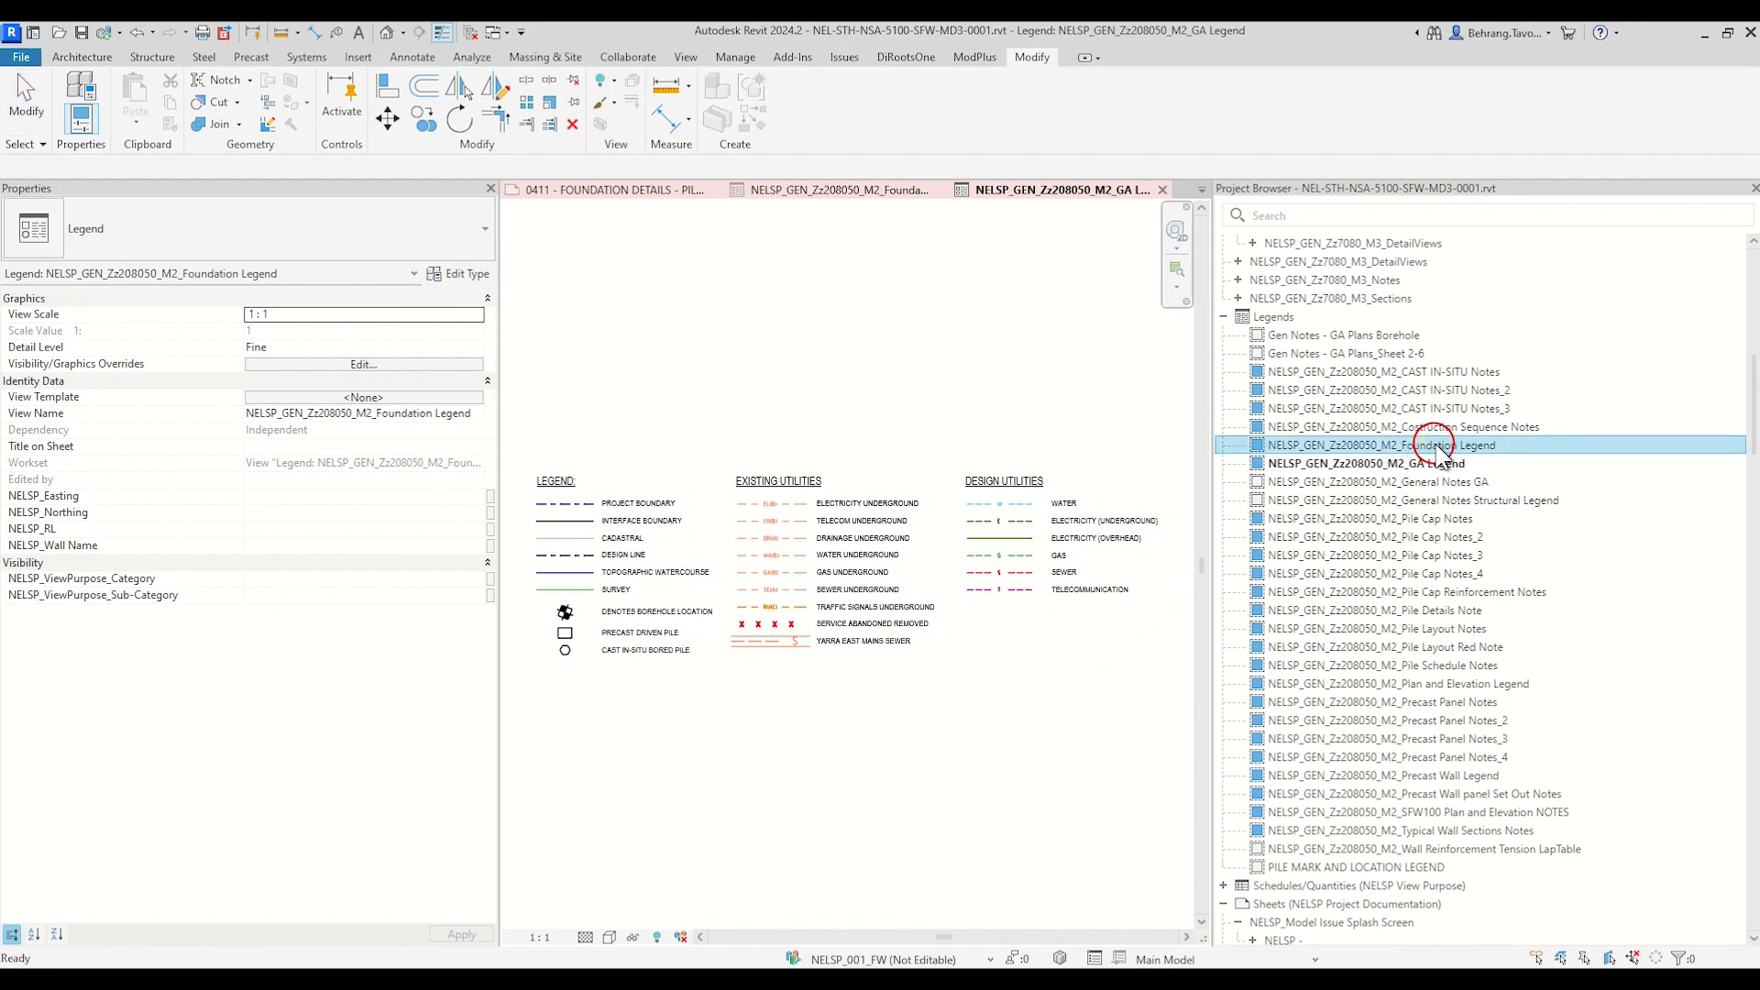
Step: Rename the Foundation Legend view as NELSP_GEN_Zz208050_M2_Pile Layout Legend
click(1436, 445)
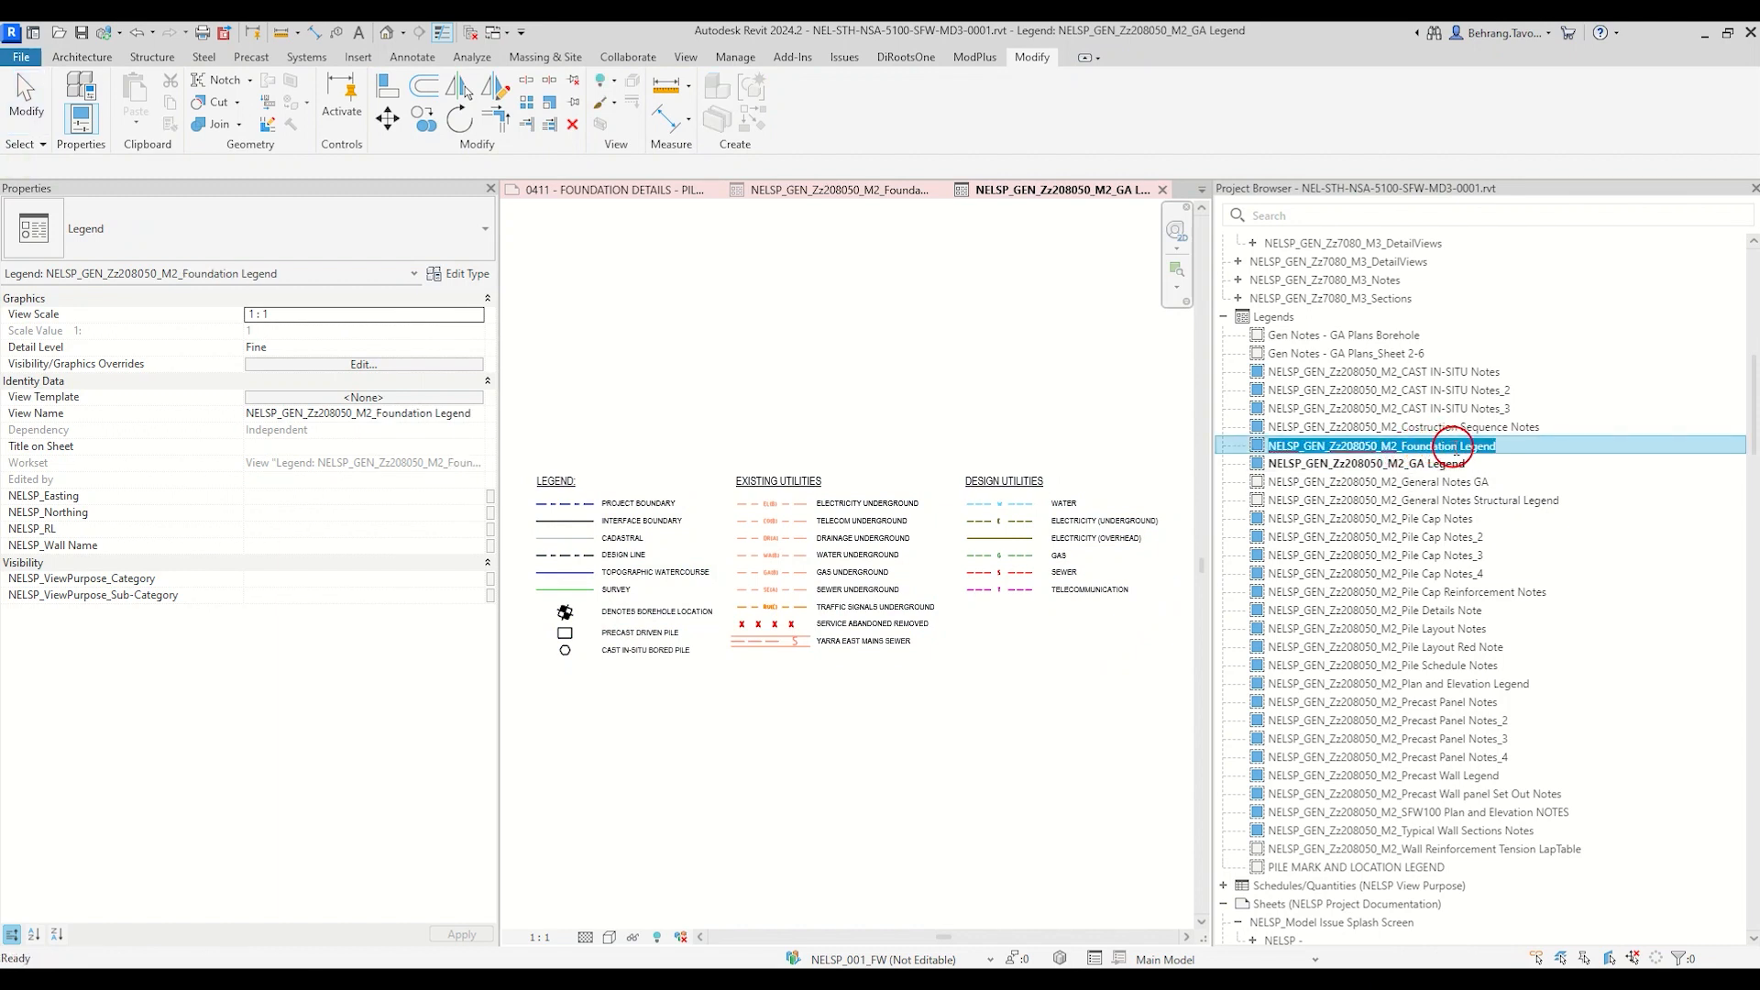
click(1408, 447)
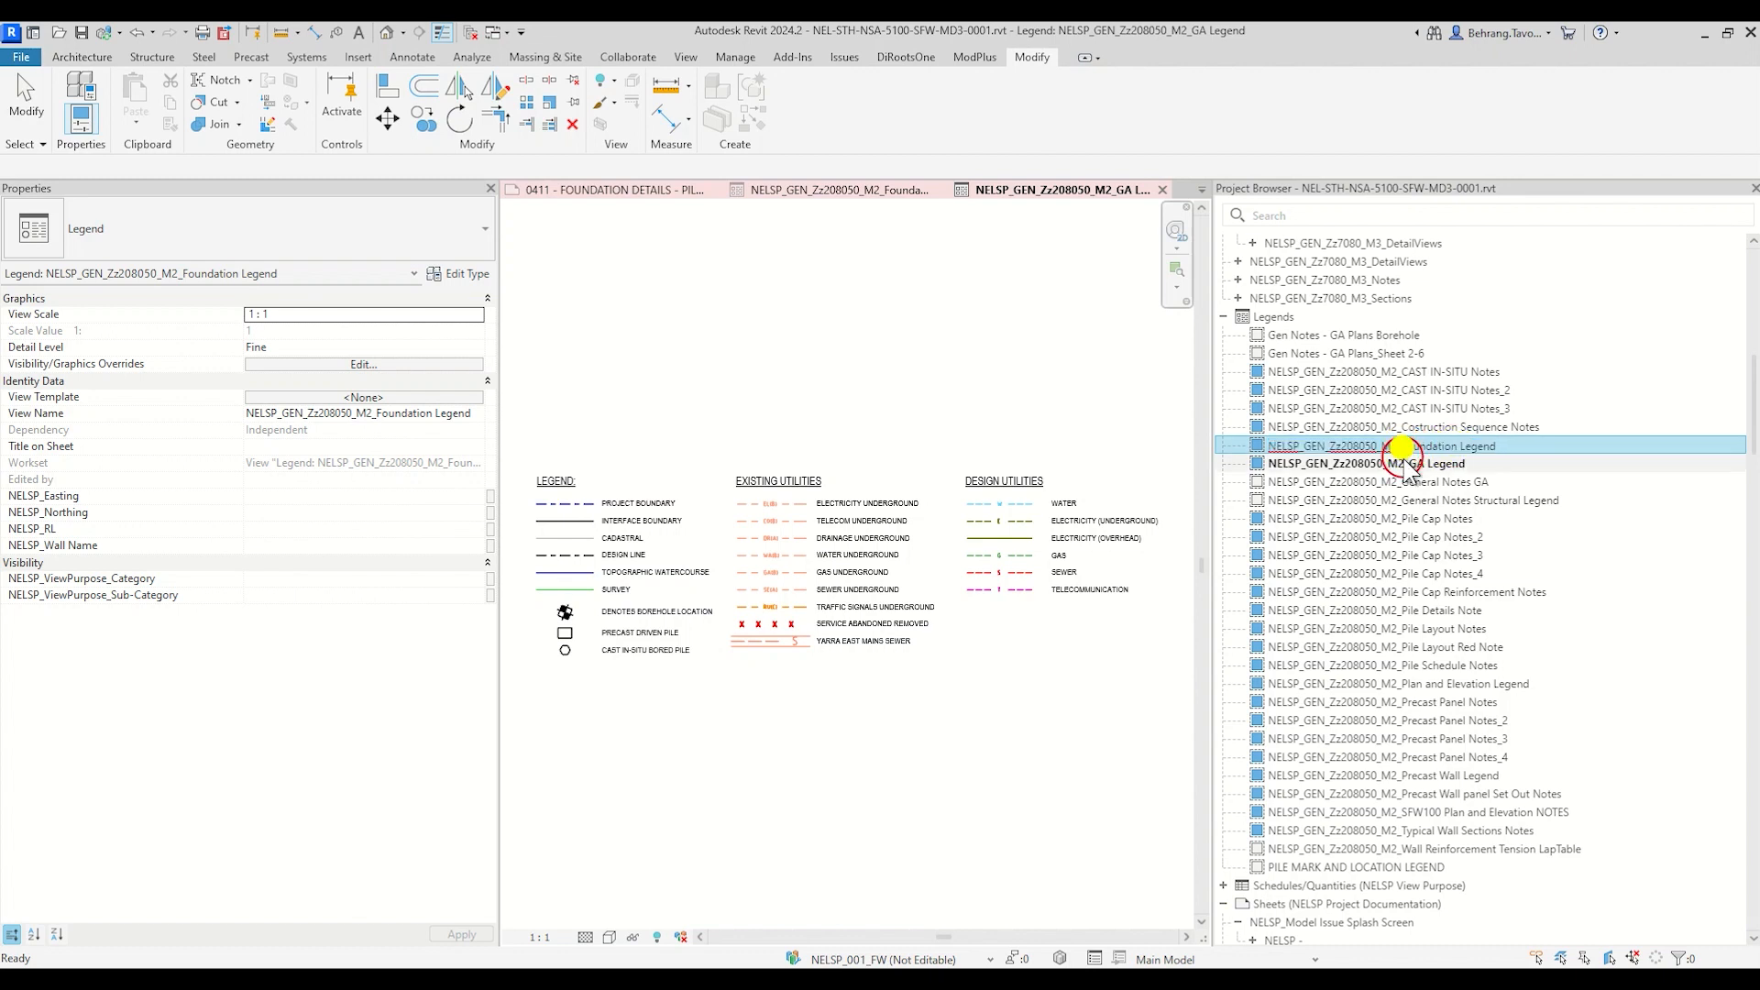
drag(1403, 446, 1455, 445)
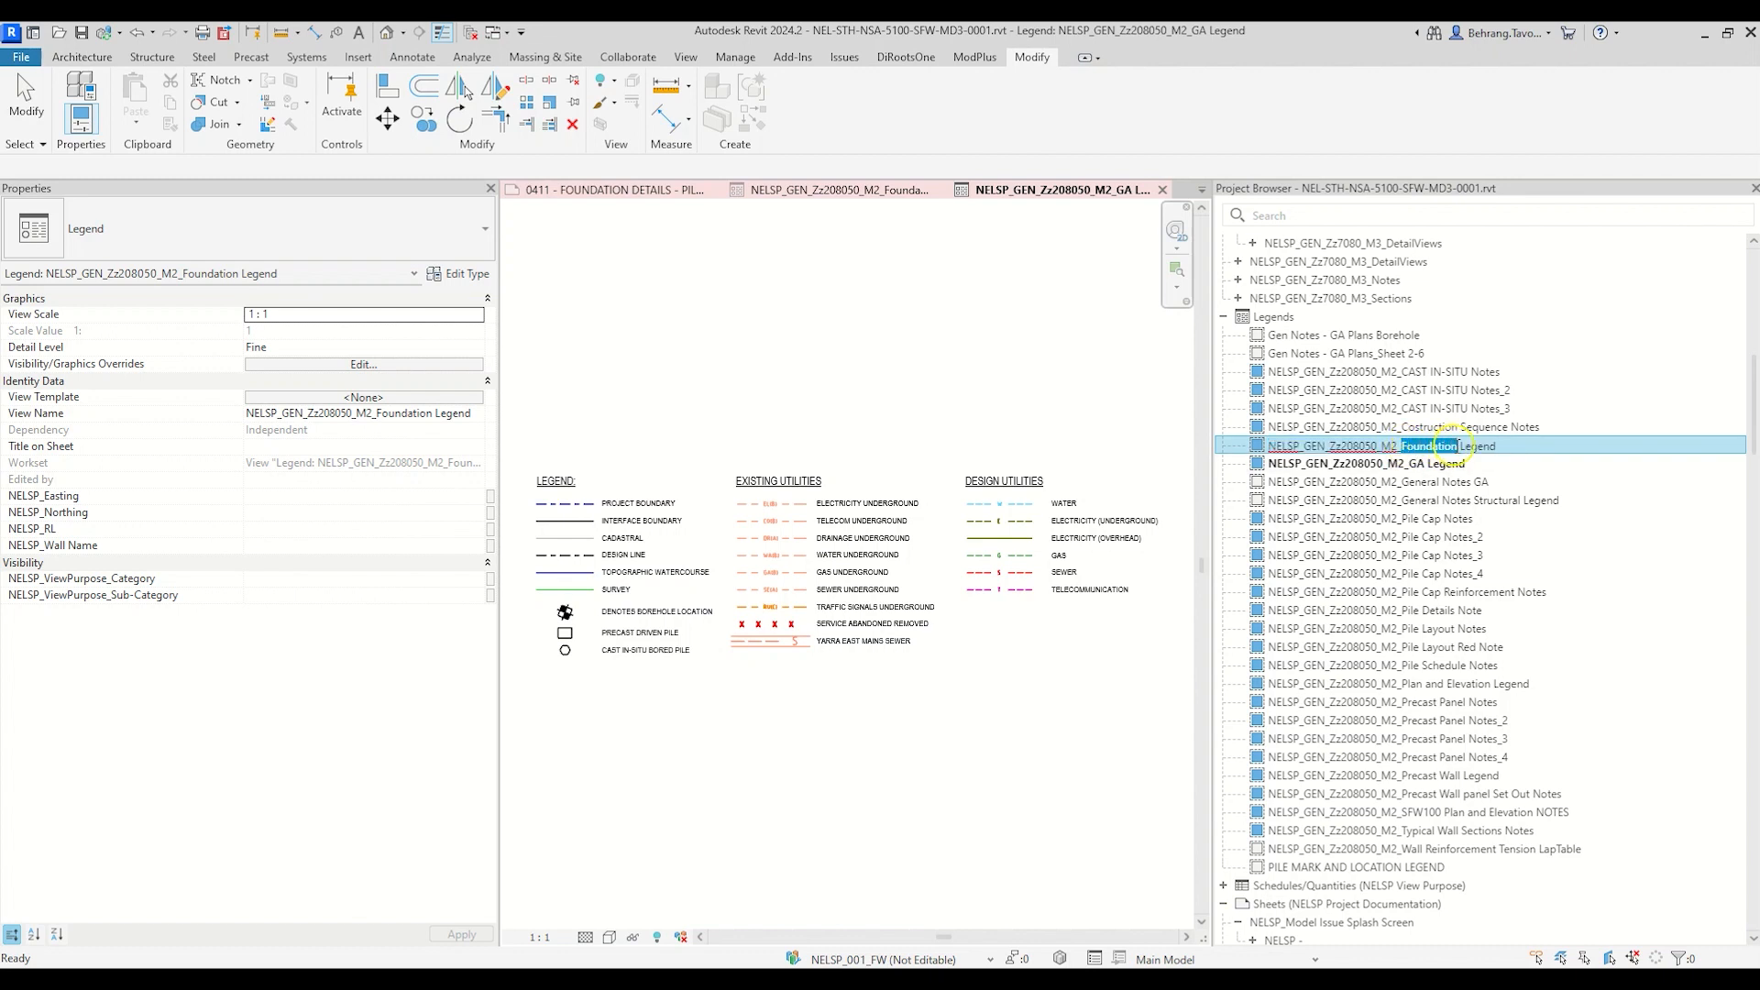
text(P)
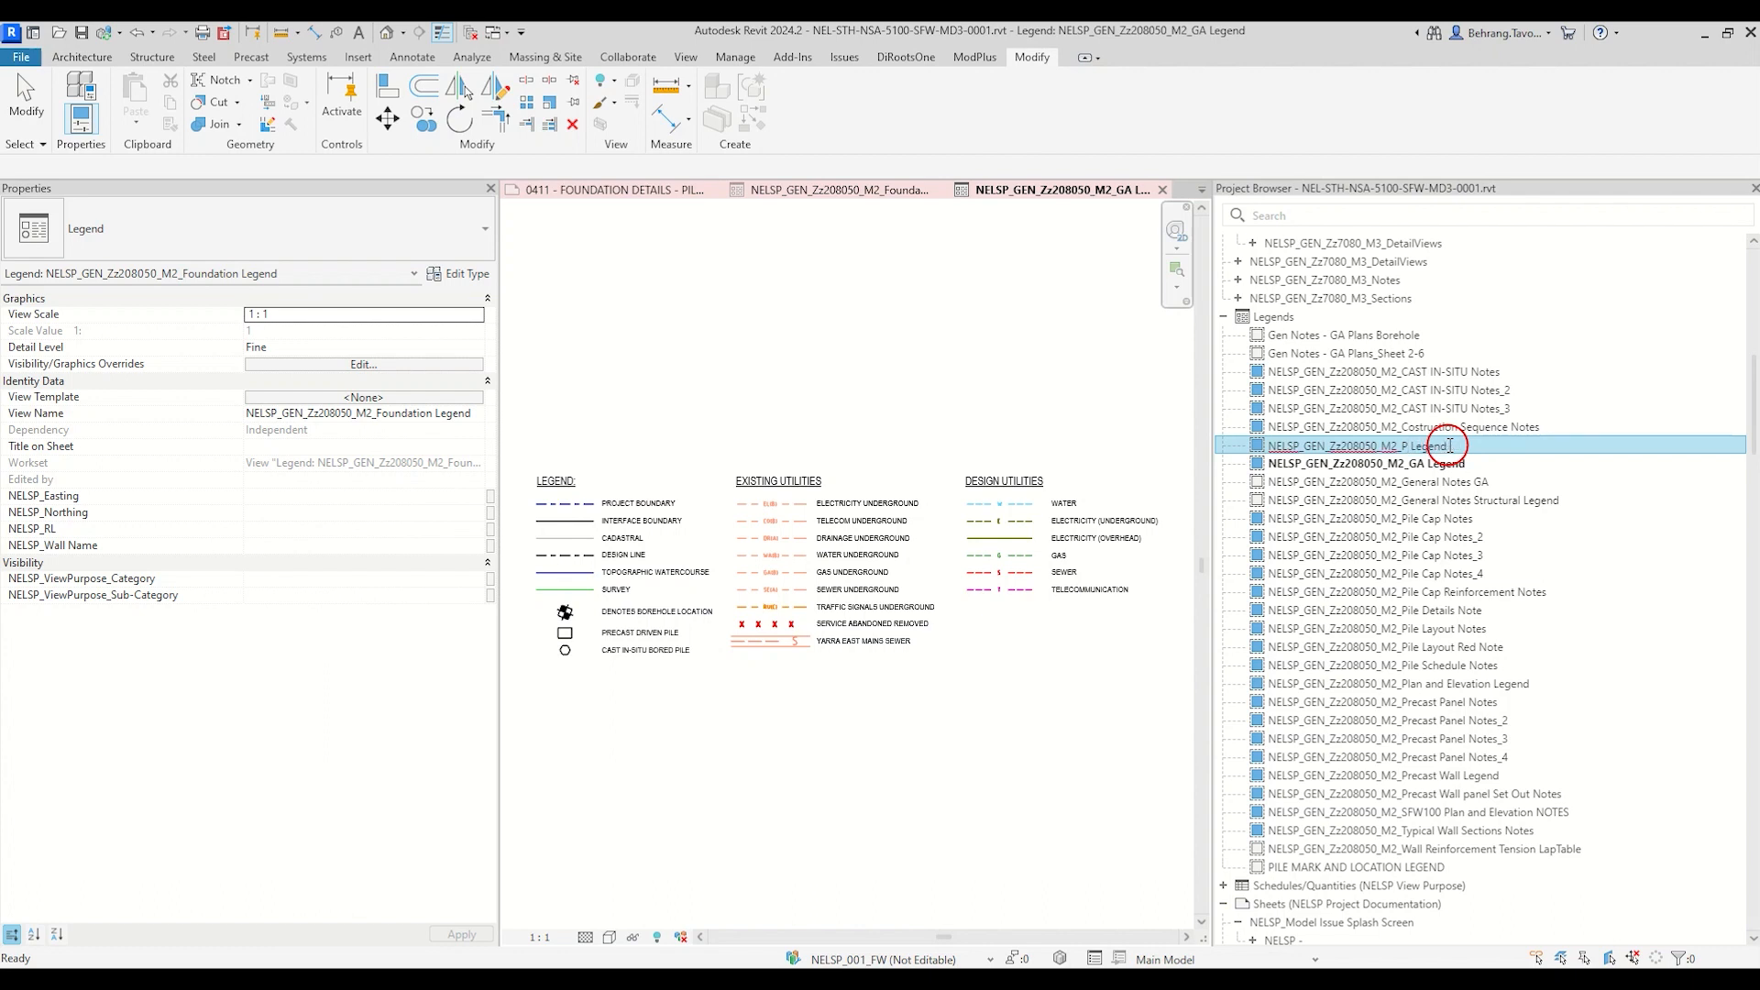
key(Caps_Lock)
text(ile la)
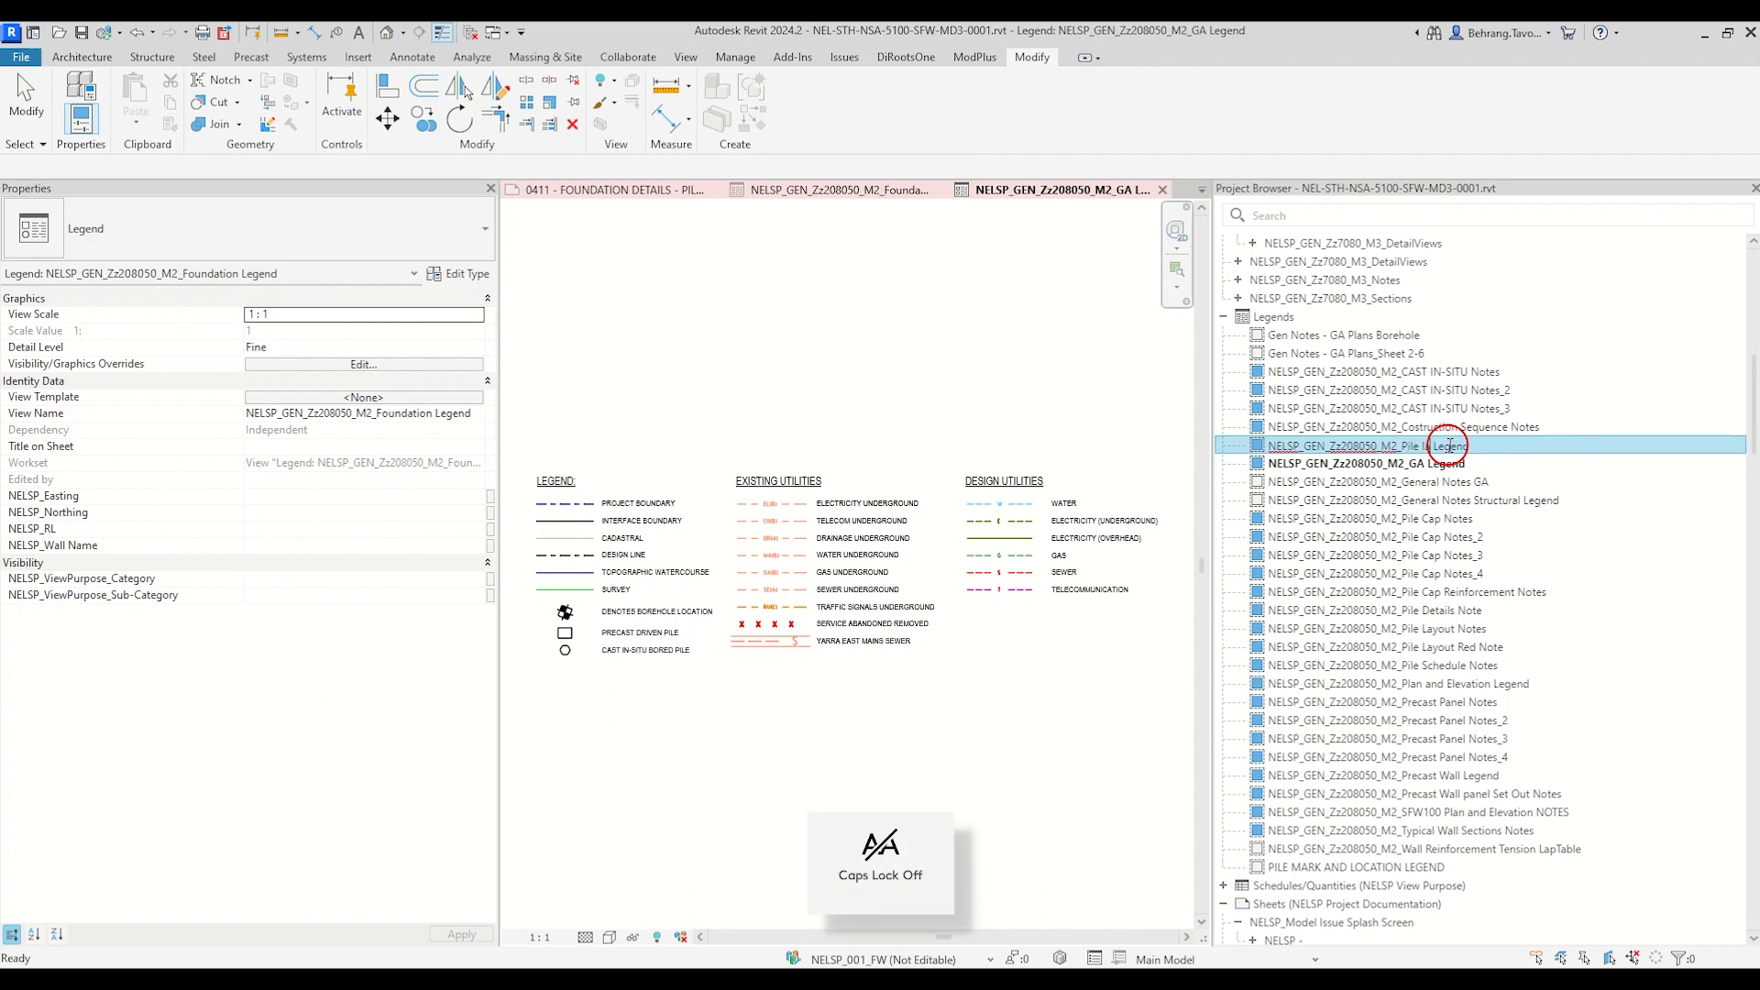
text(yout)
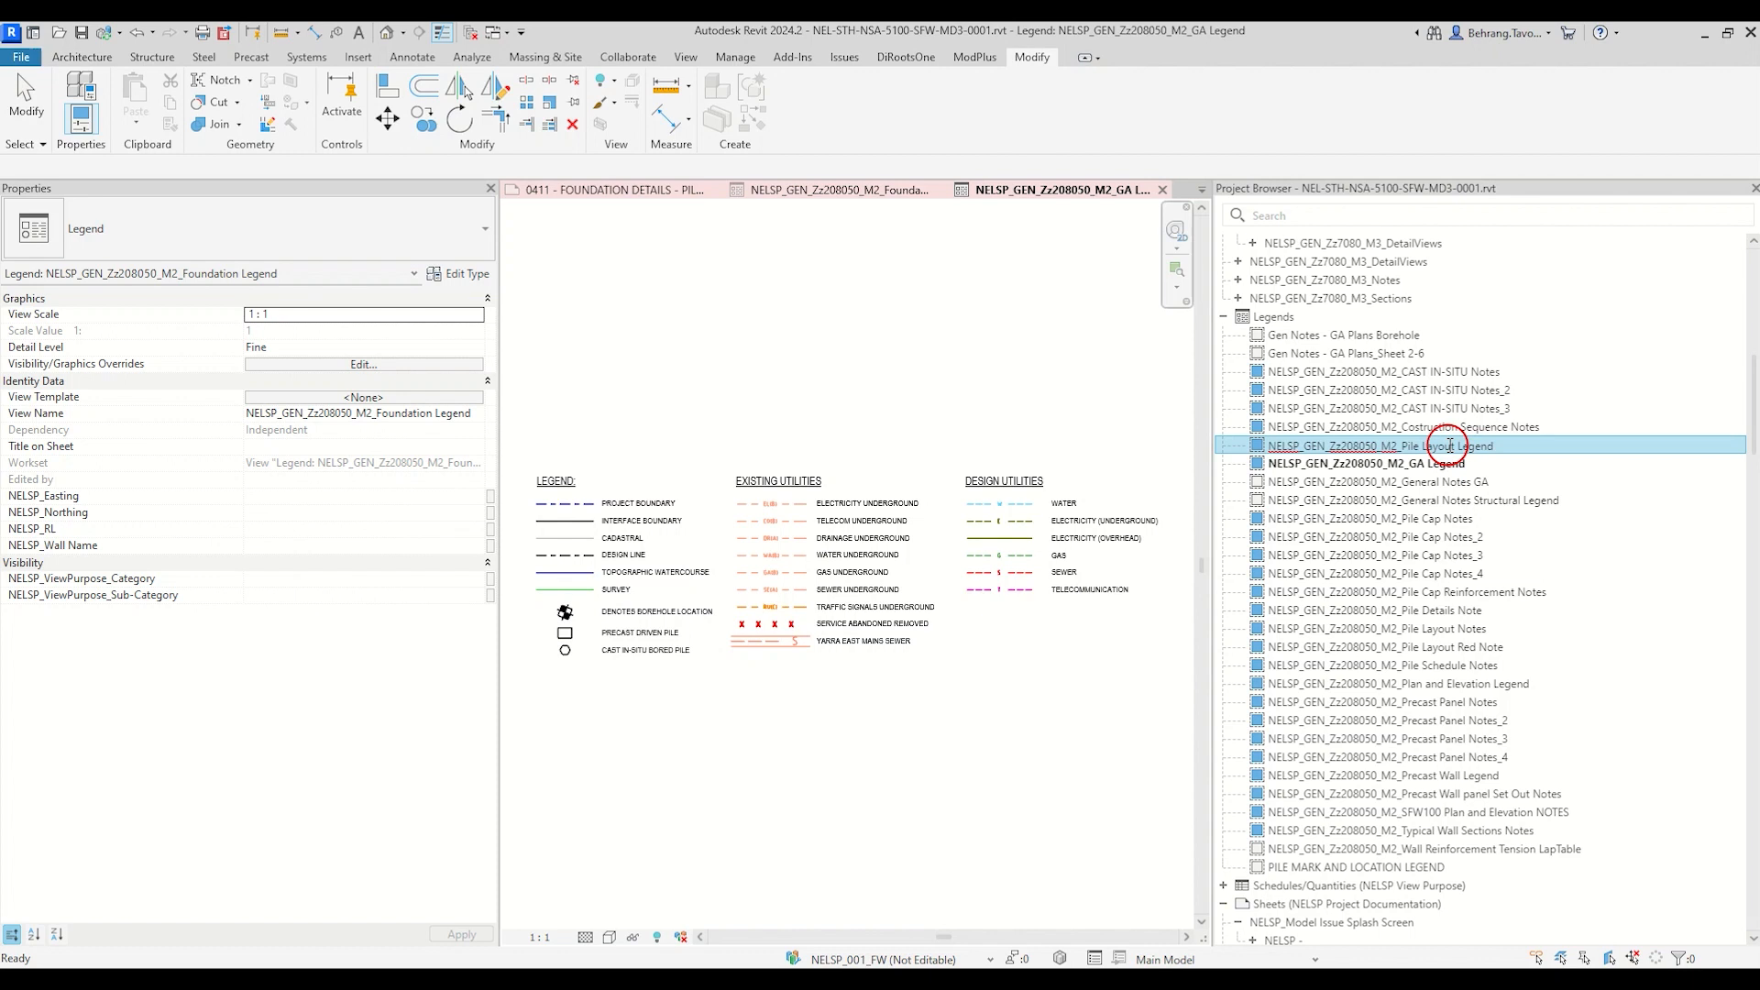
key(Return)
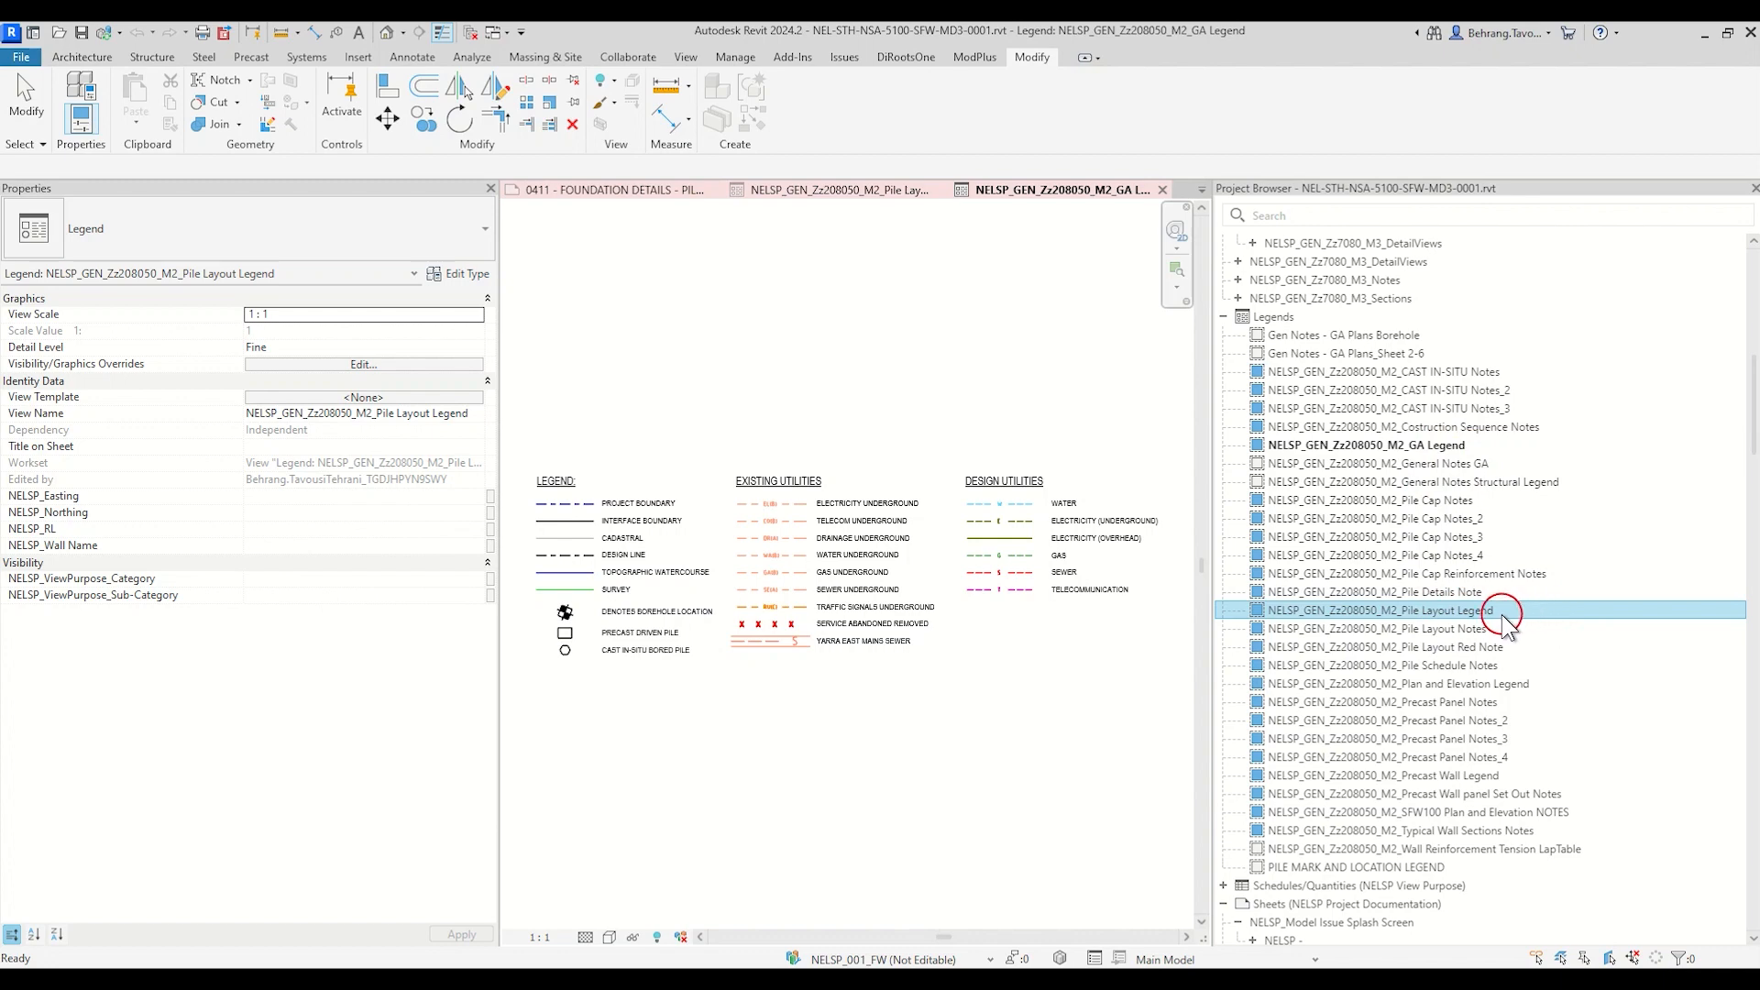
Step: Close the mistakenly opened Pile Layout Notes without saving the project, and open NELSP_GEN_Zz208050_M2_Pile Layout Legend instead
double_click(1467, 629)
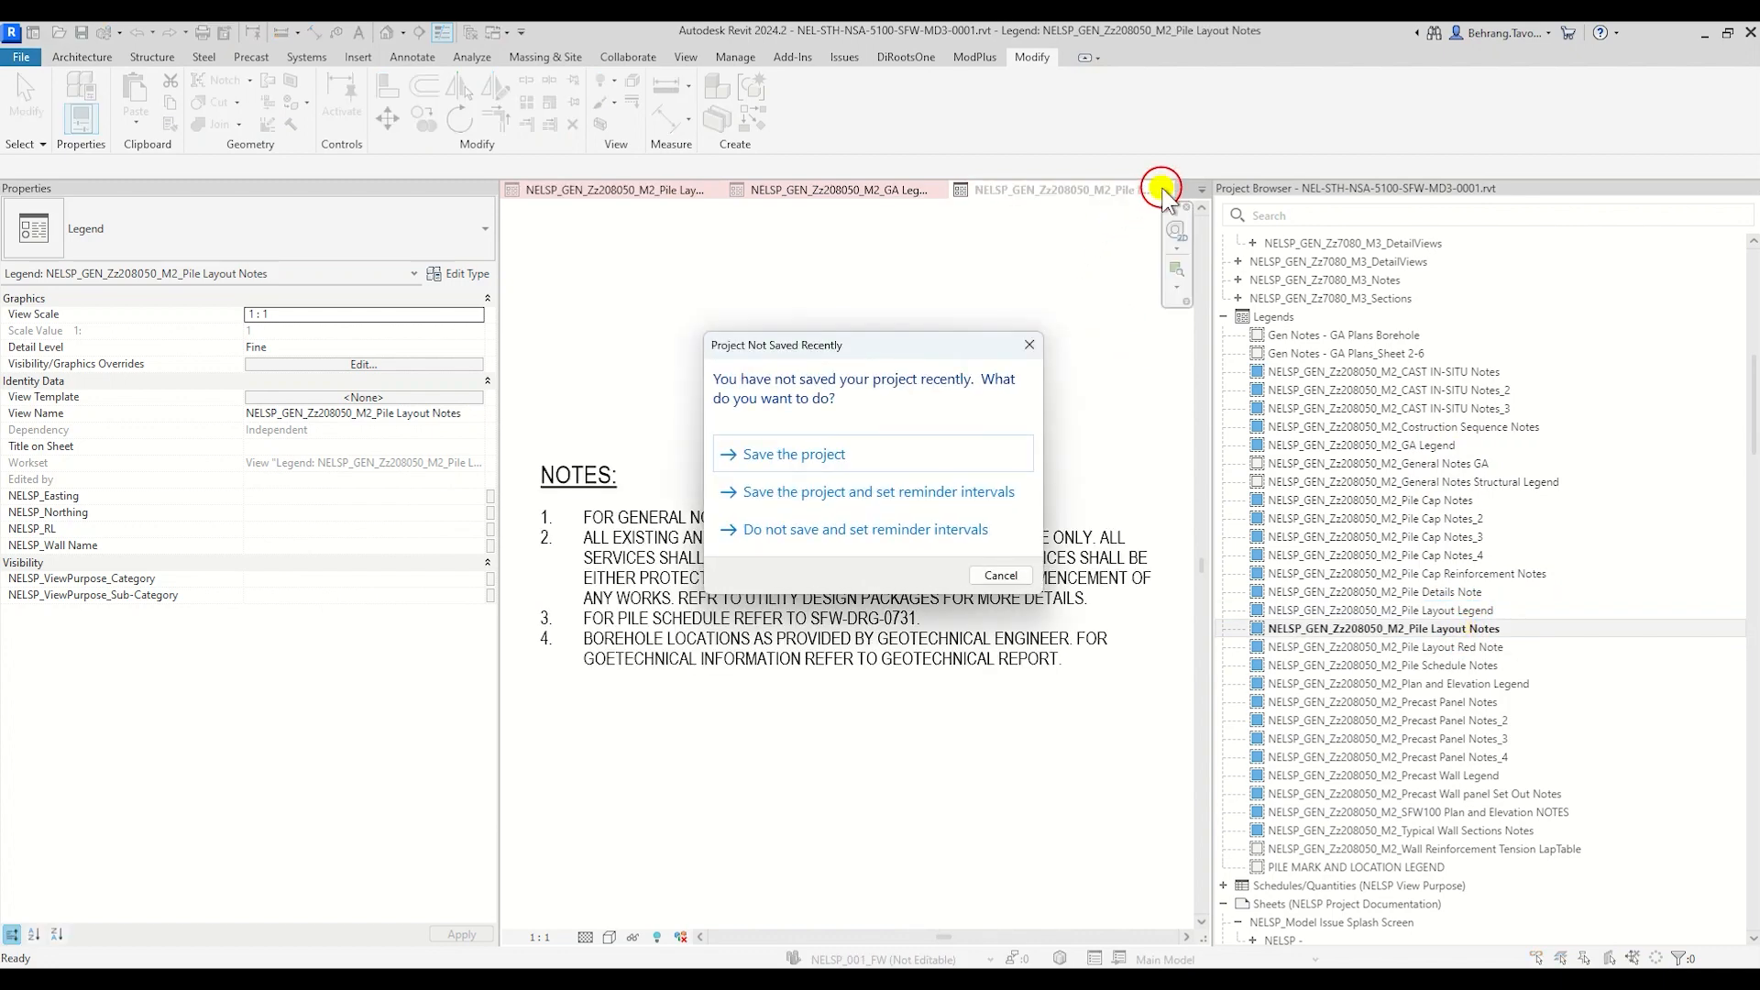
click(1029, 343)
click(1165, 190)
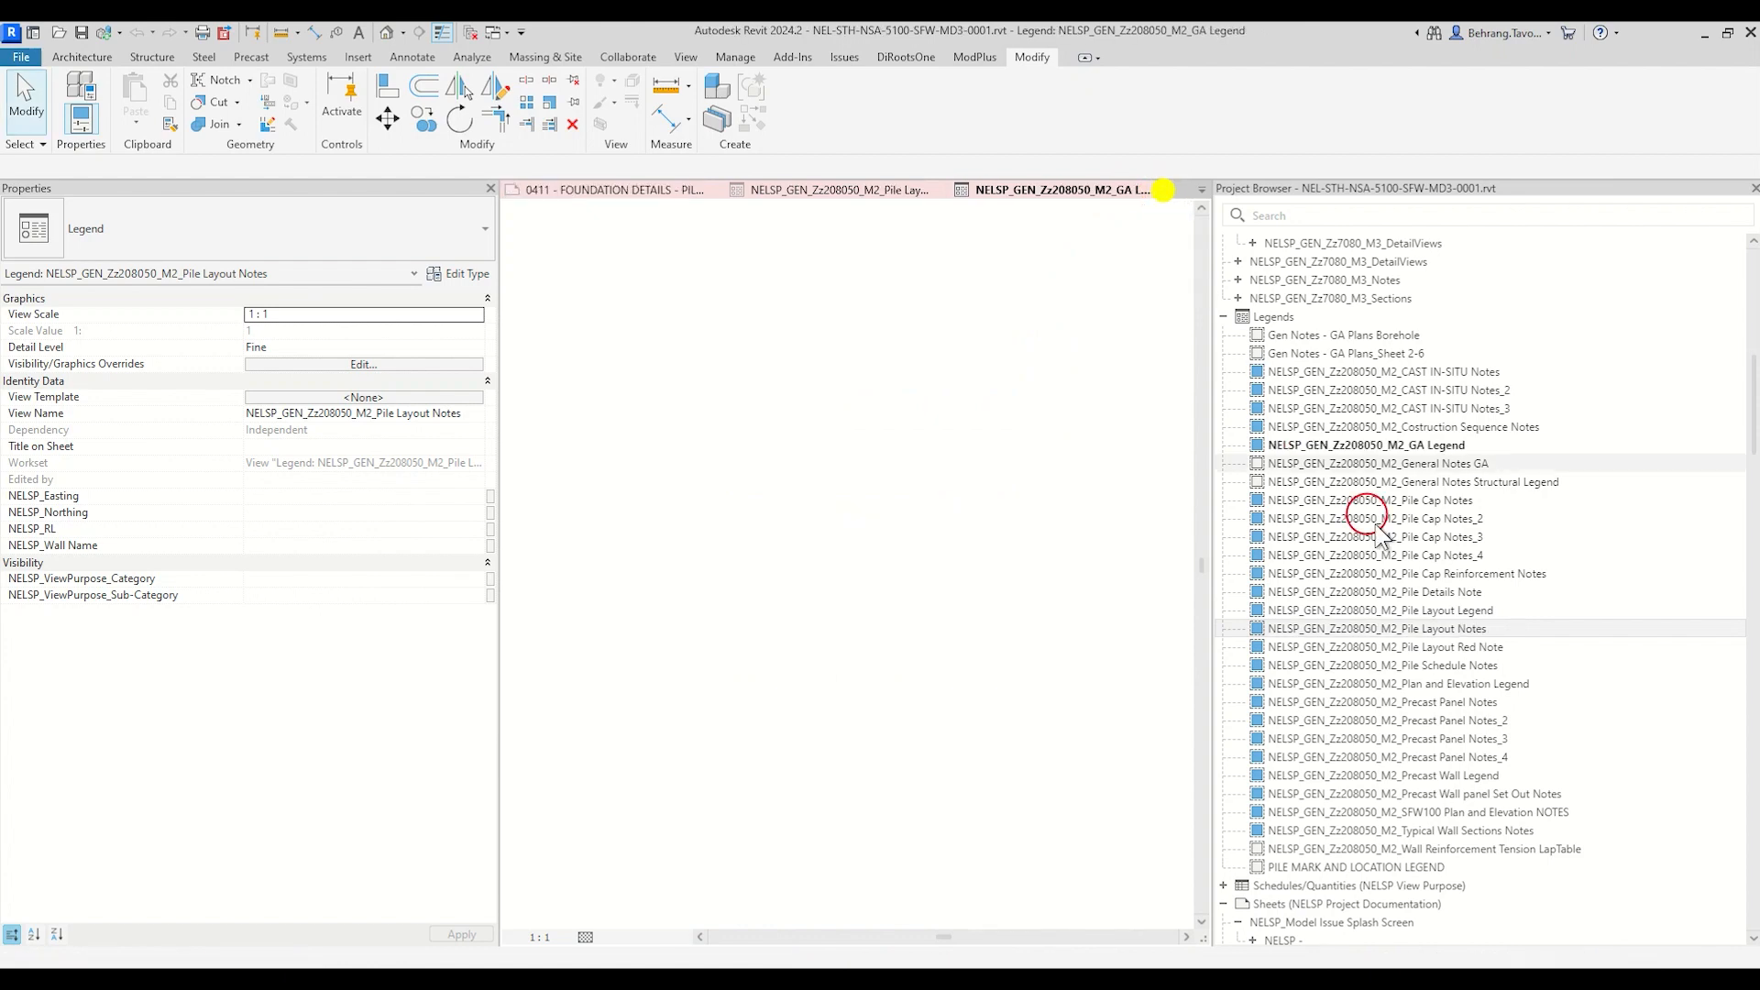
double_click(1460, 611)
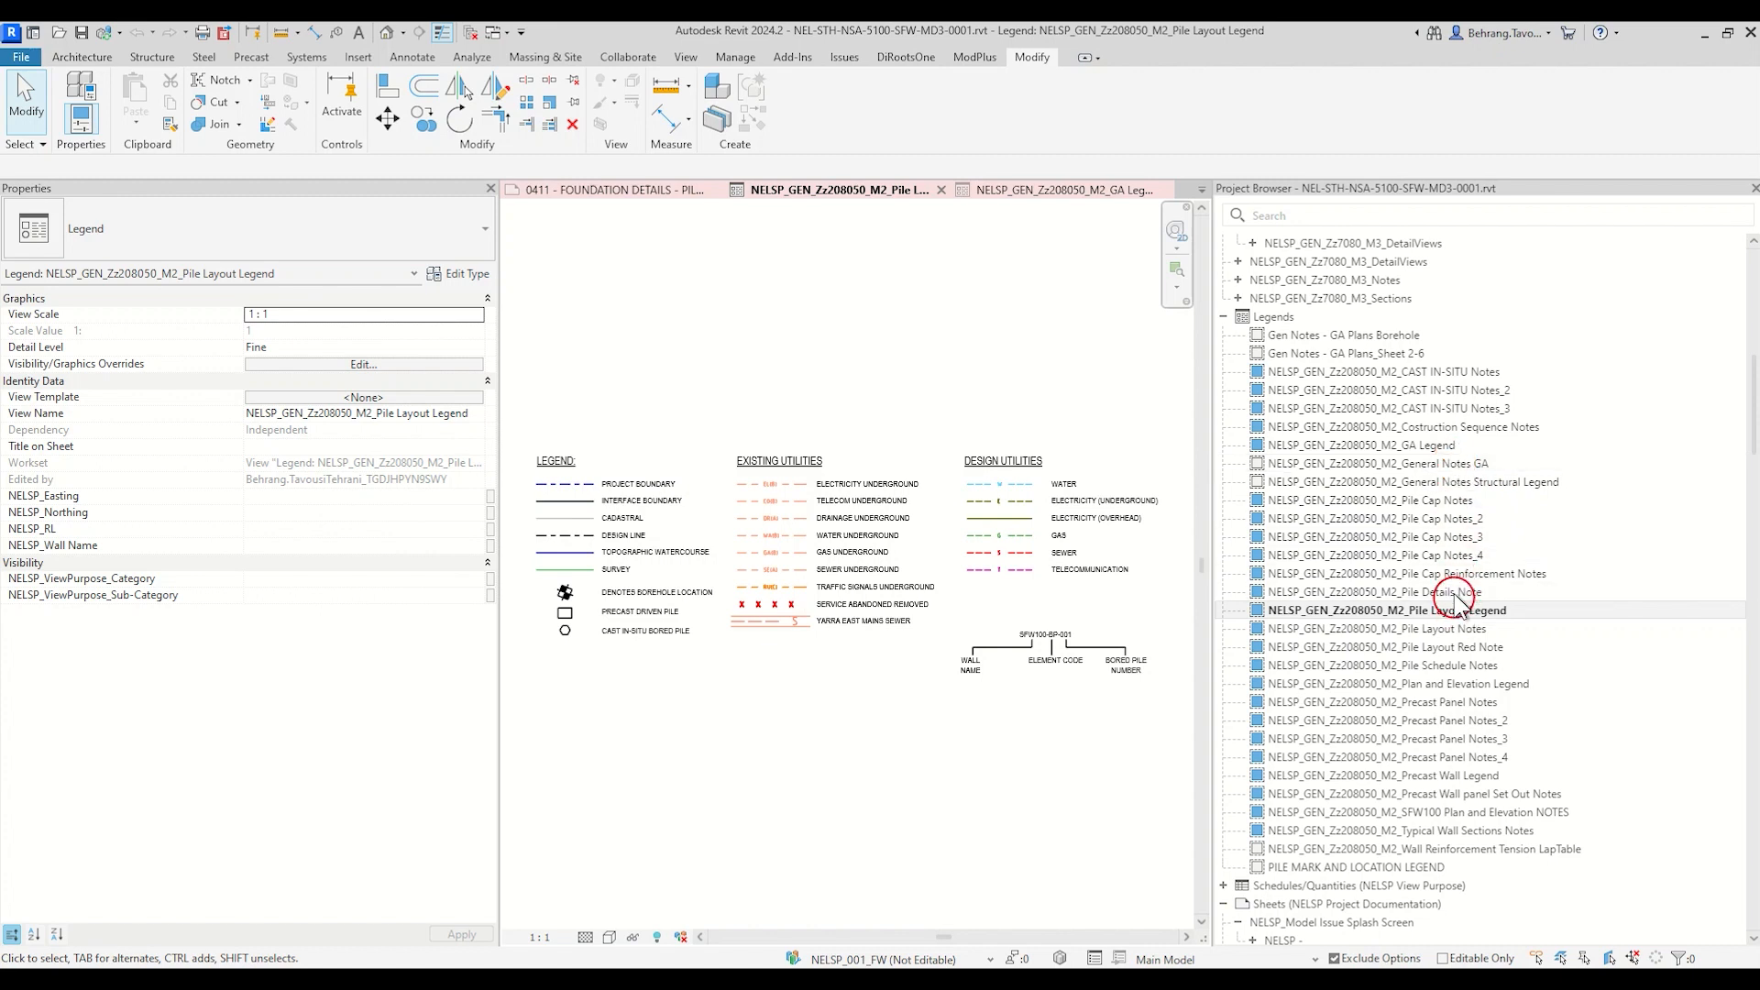
Step: Duplicate the NELSP_GEN_Zz208050_M2_GA Legend view
click(1435, 446)
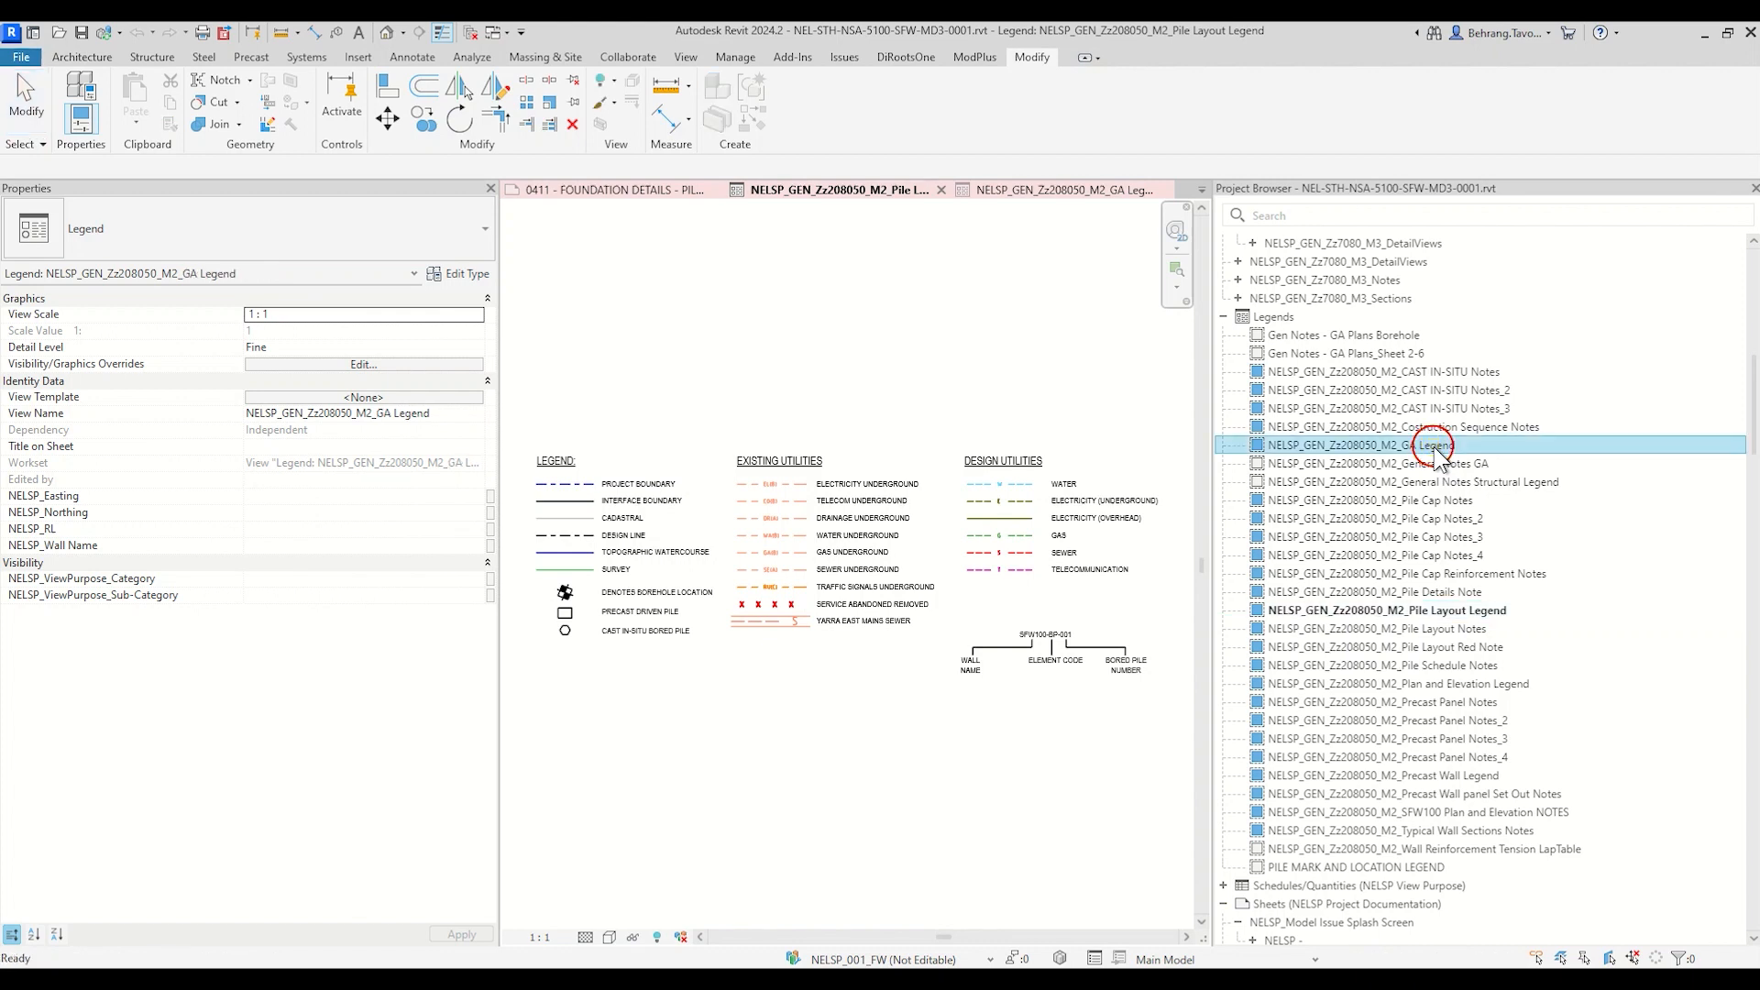
right_click(1436, 449)
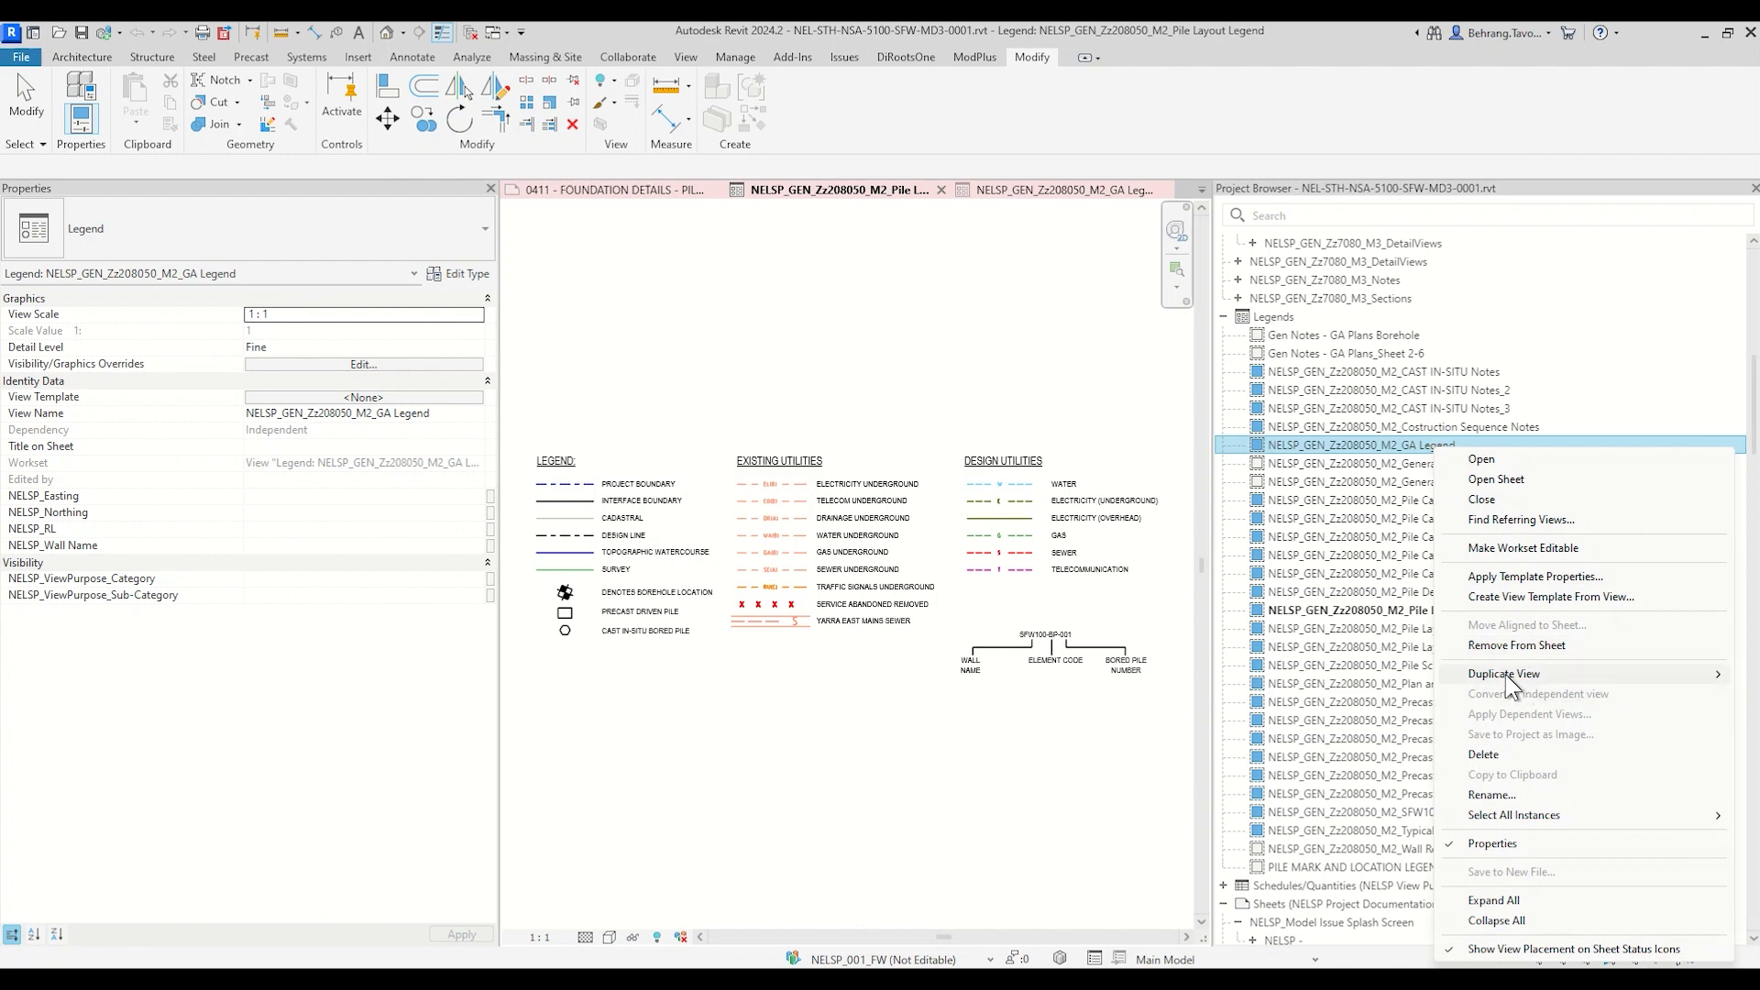
mouse_move(1474, 678)
click(1316, 694)
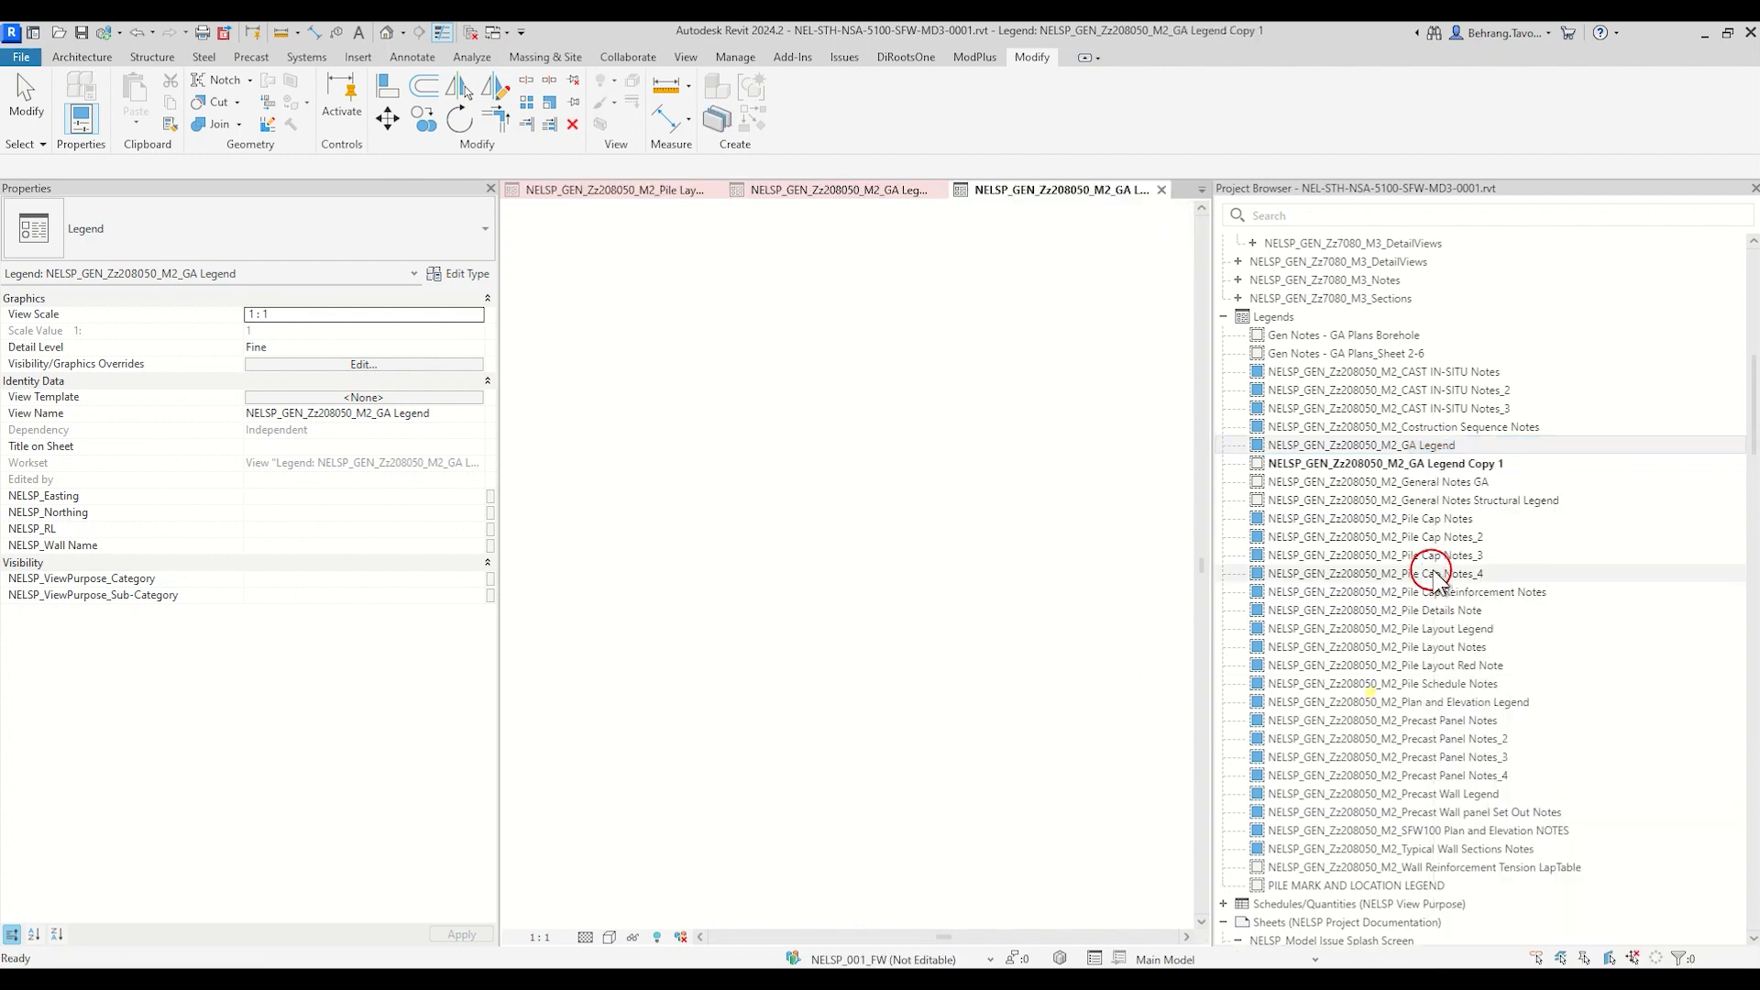
Step: Rename the copy of the GA Legend as NELSP_GEN_Zz208050_M2_Pile Cap Layout Legend
click(1454, 612)
click(1476, 629)
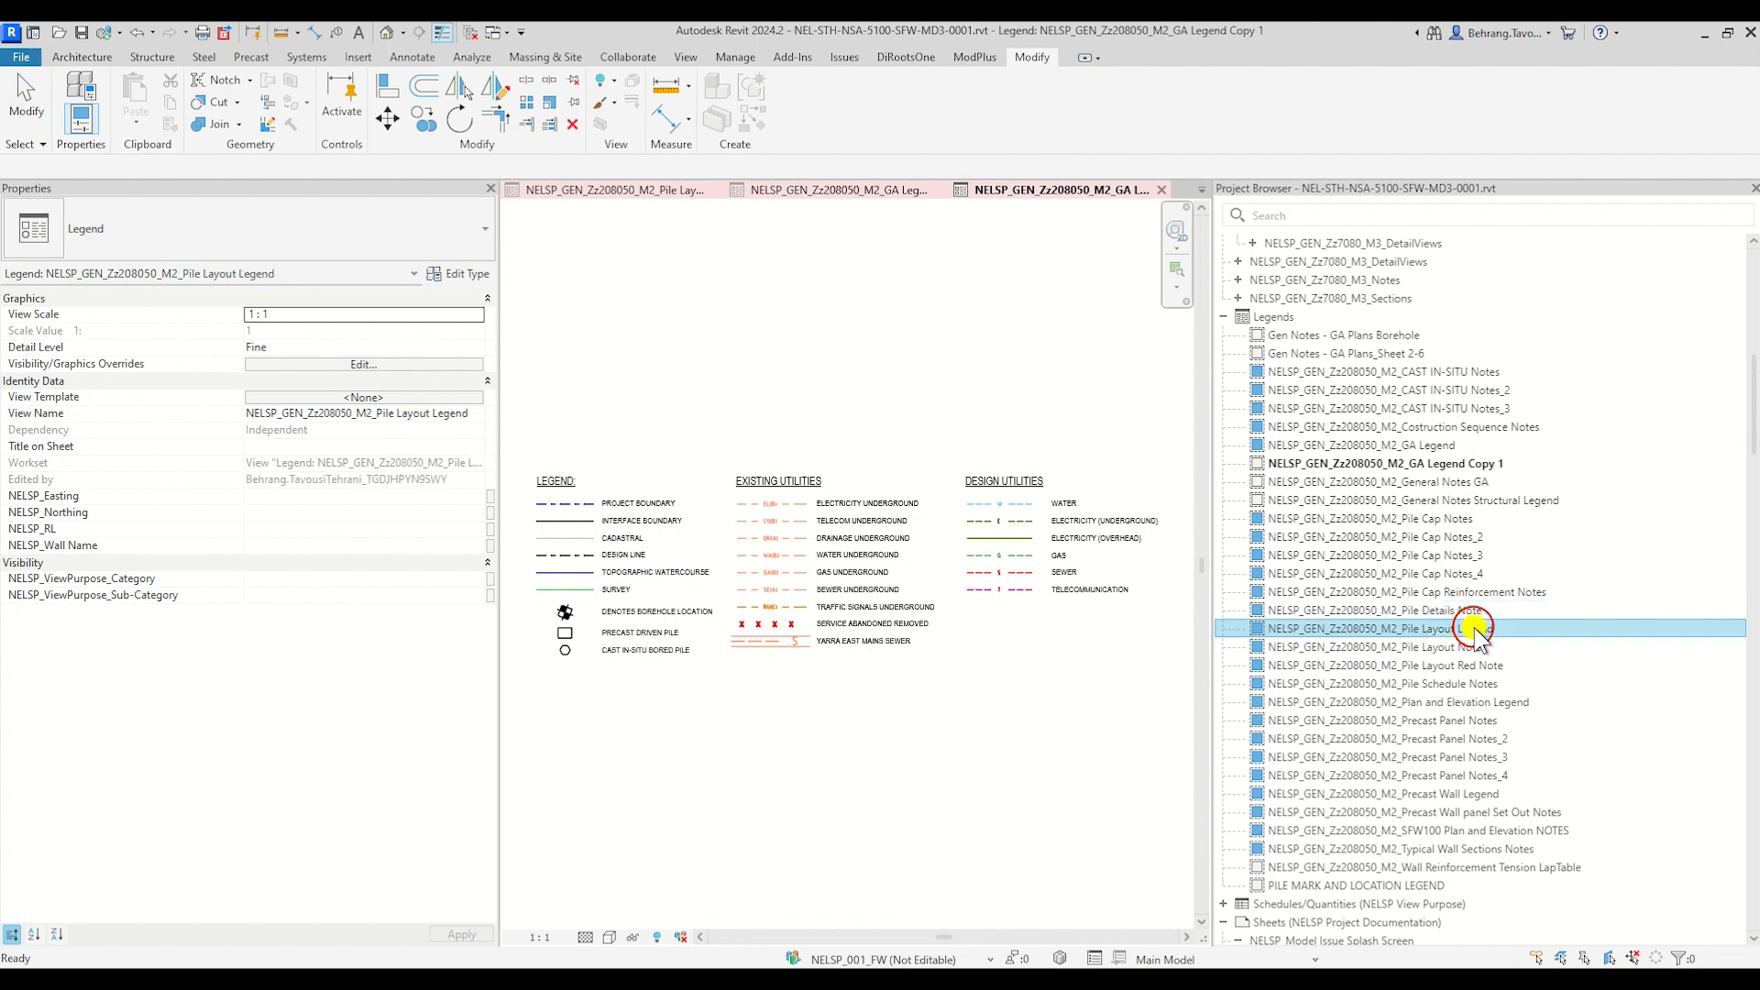
click(1474, 630)
key(ctrl+c)
click(1470, 464)
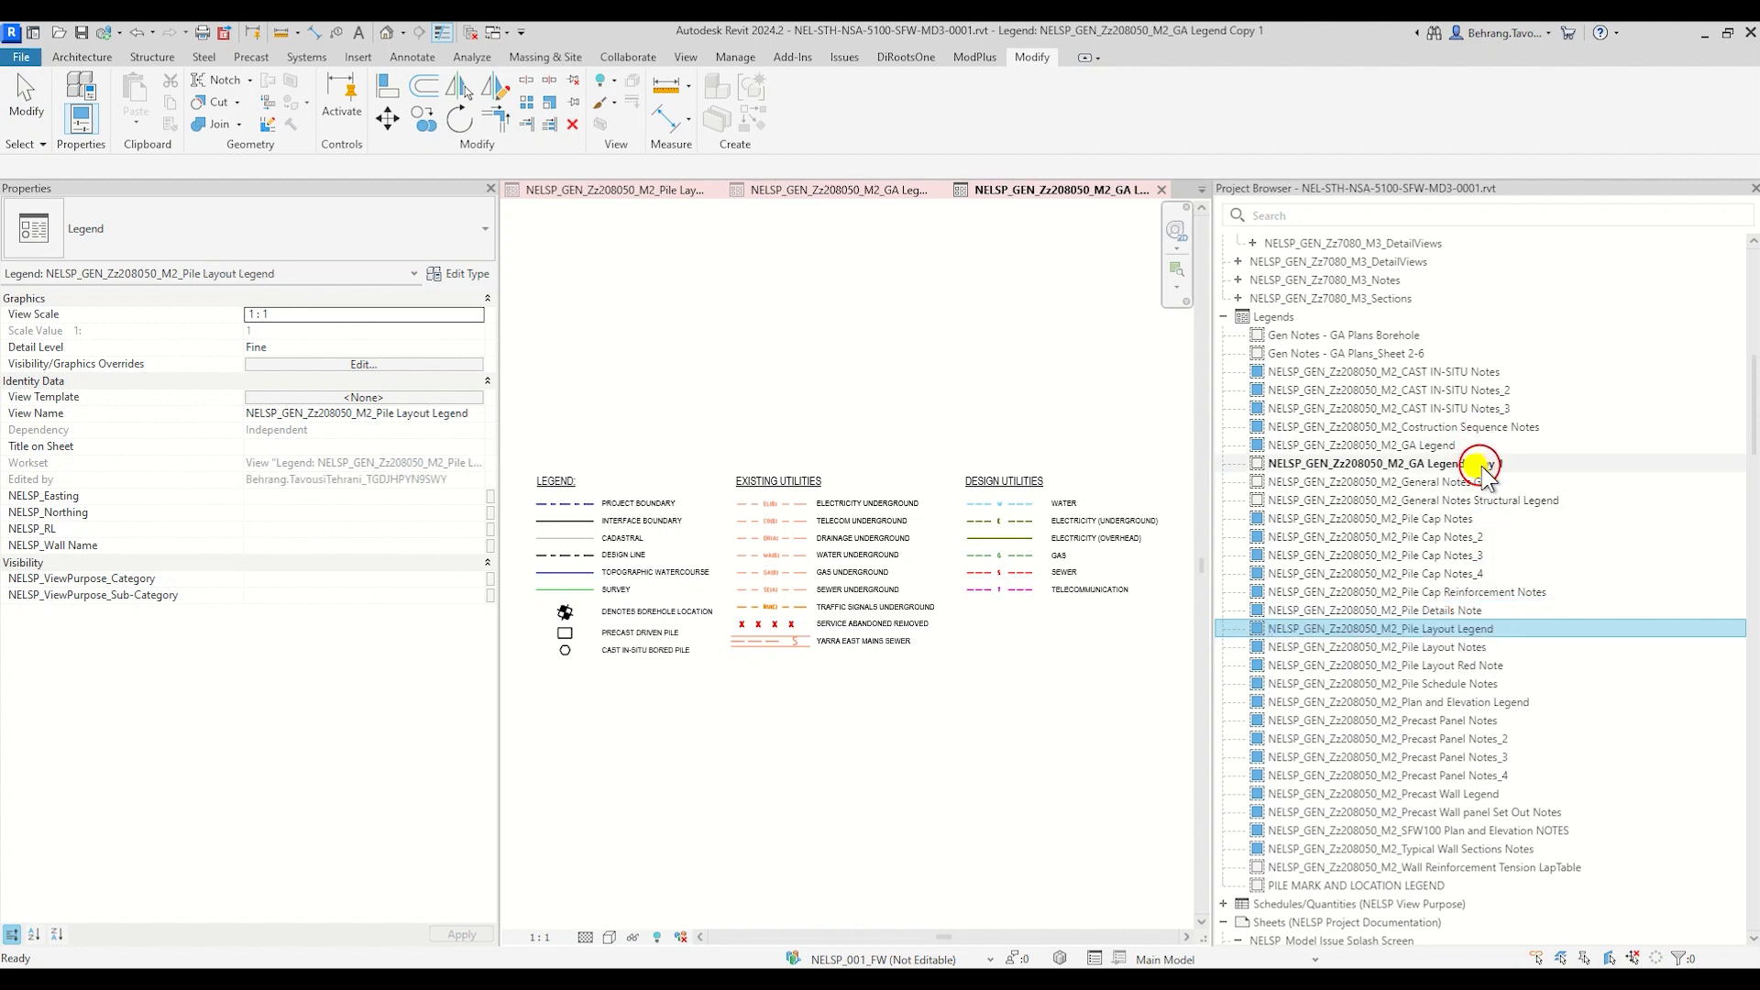
click(1470, 464)
click(1470, 464)
key(ctrl+v)
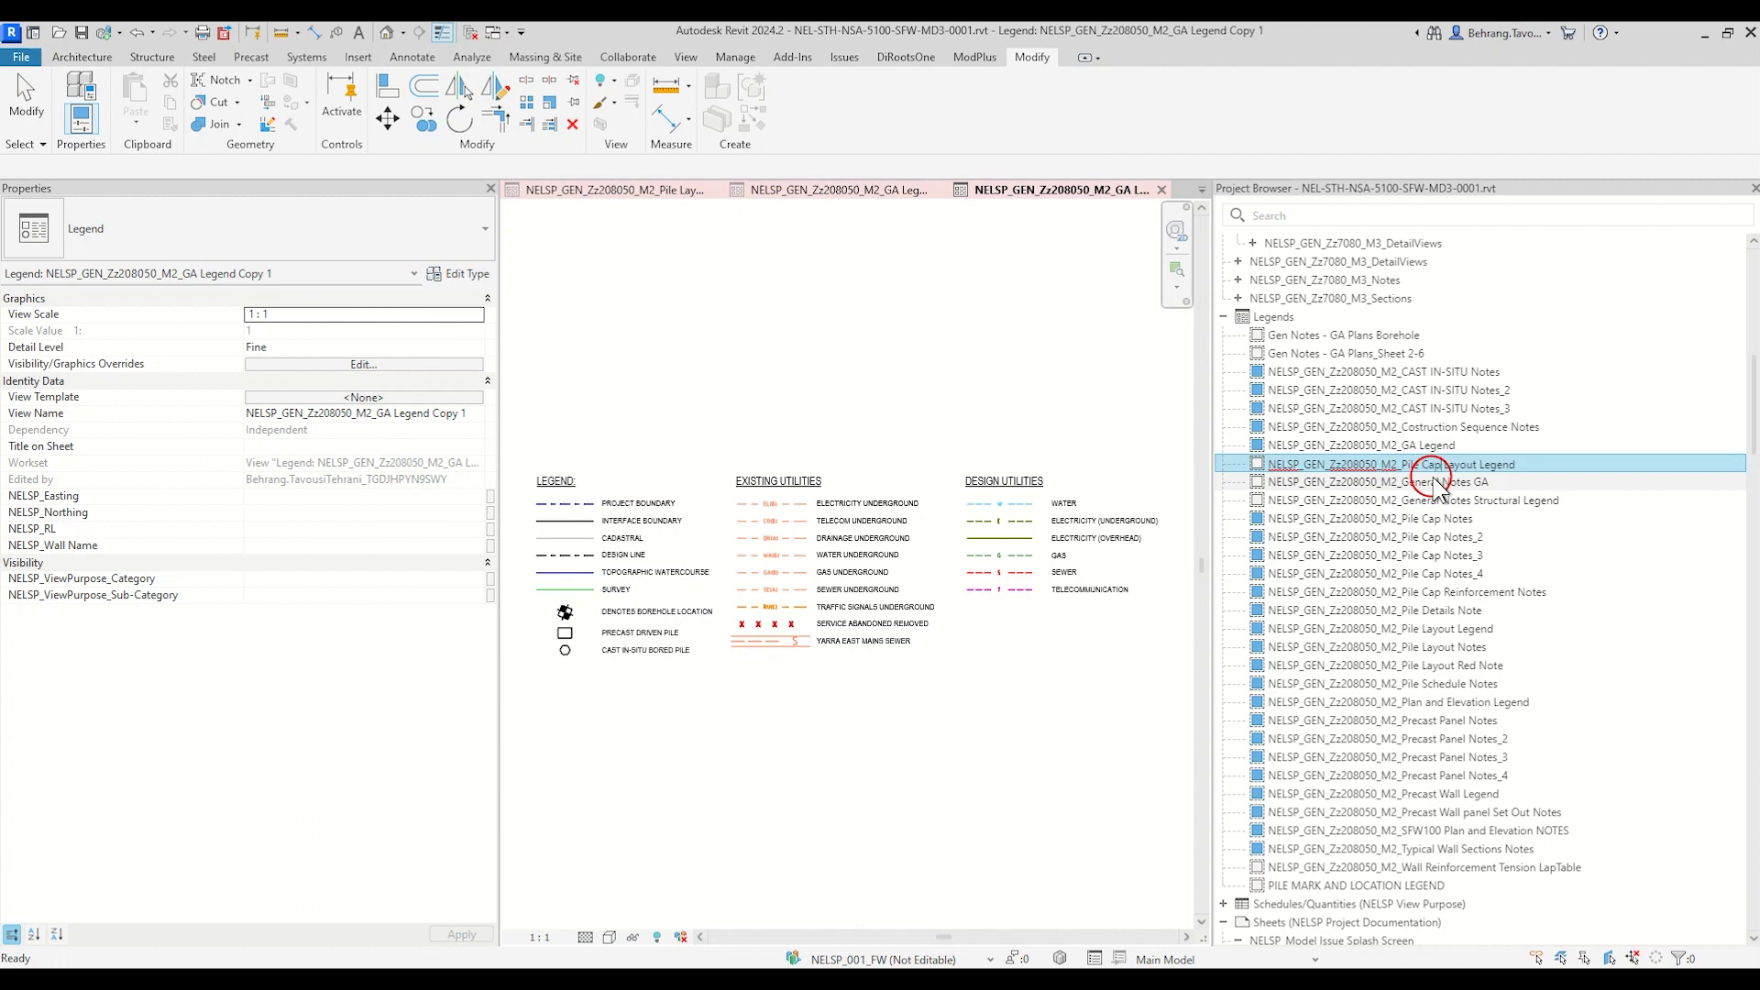
click(1153, 440)
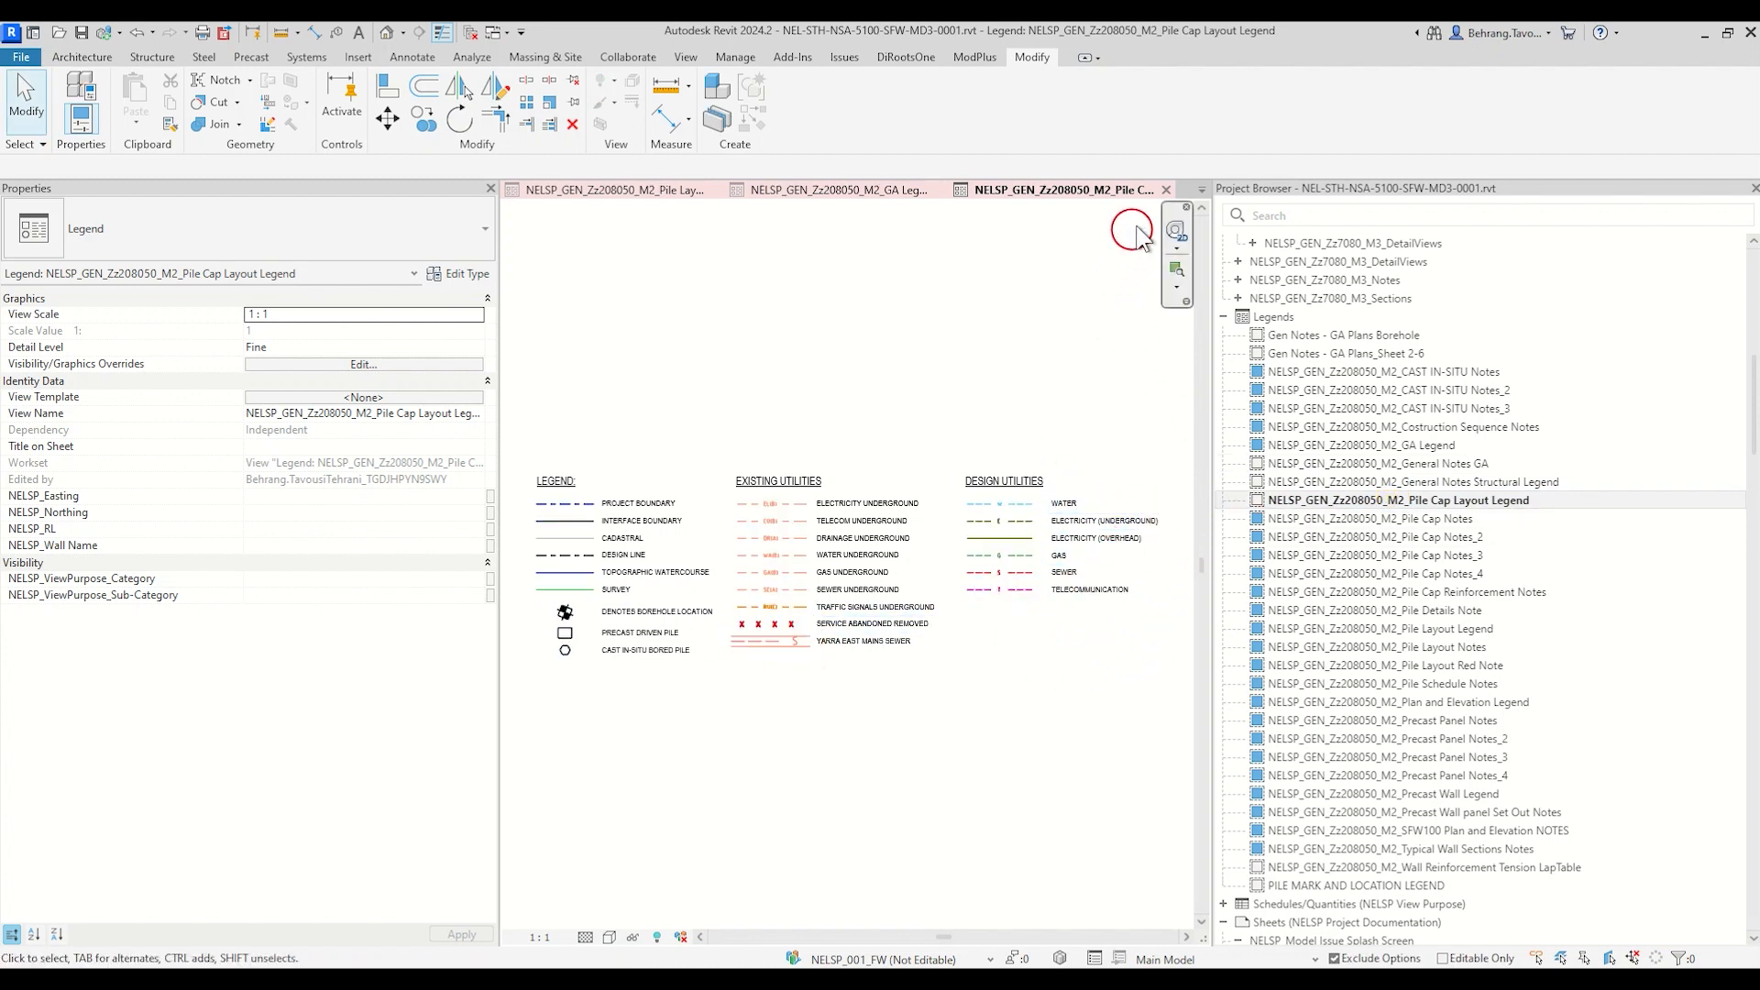
Step: Close the open legend views and delete the Pile Layout Legend viewport from sheet 0411
click(1166, 190)
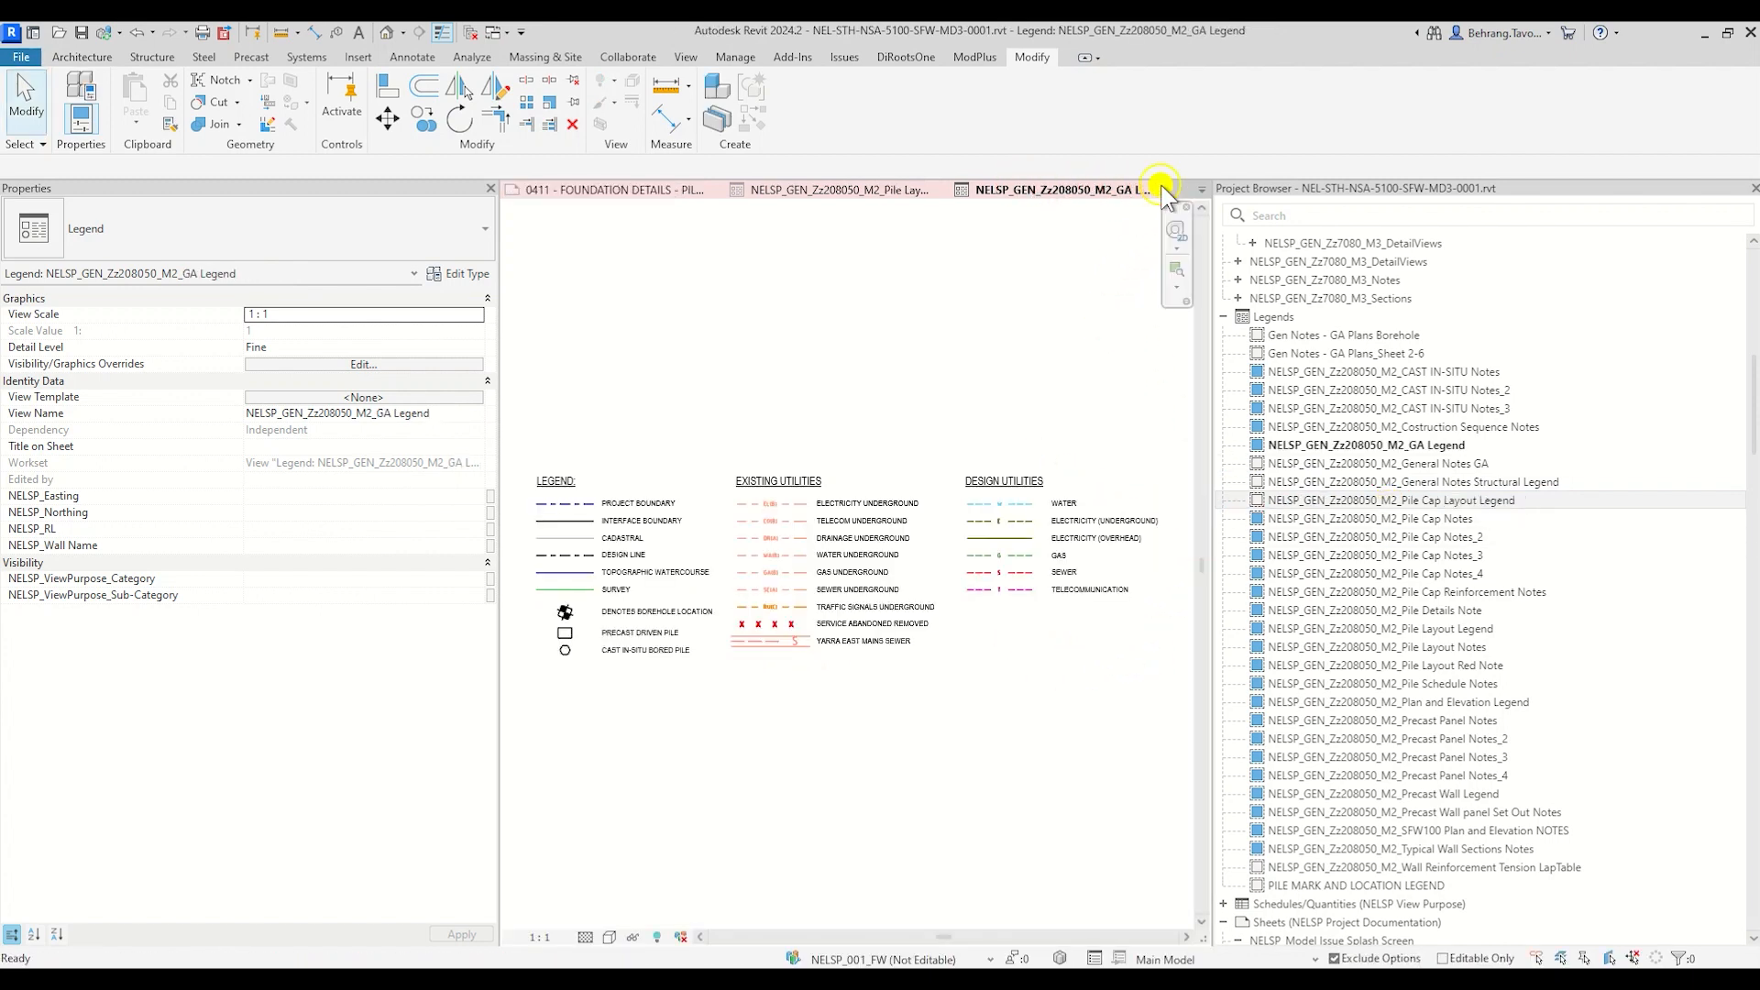
click(1162, 190)
click(1165, 190)
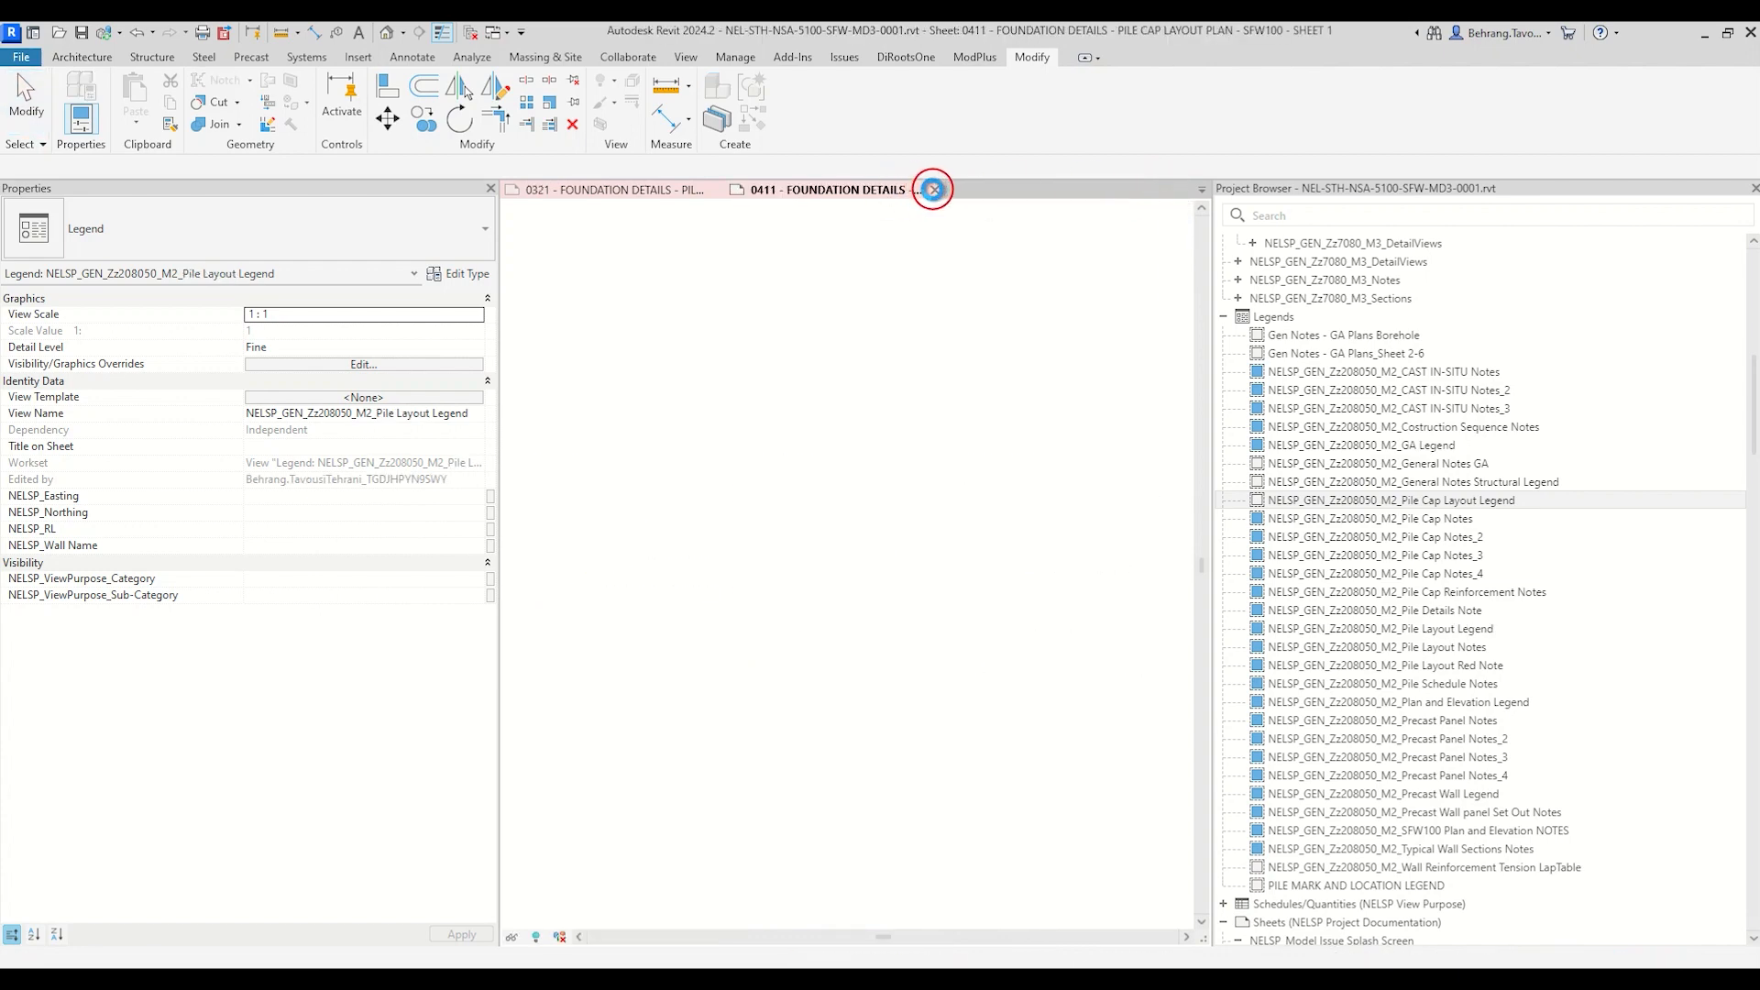
click(911, 708)
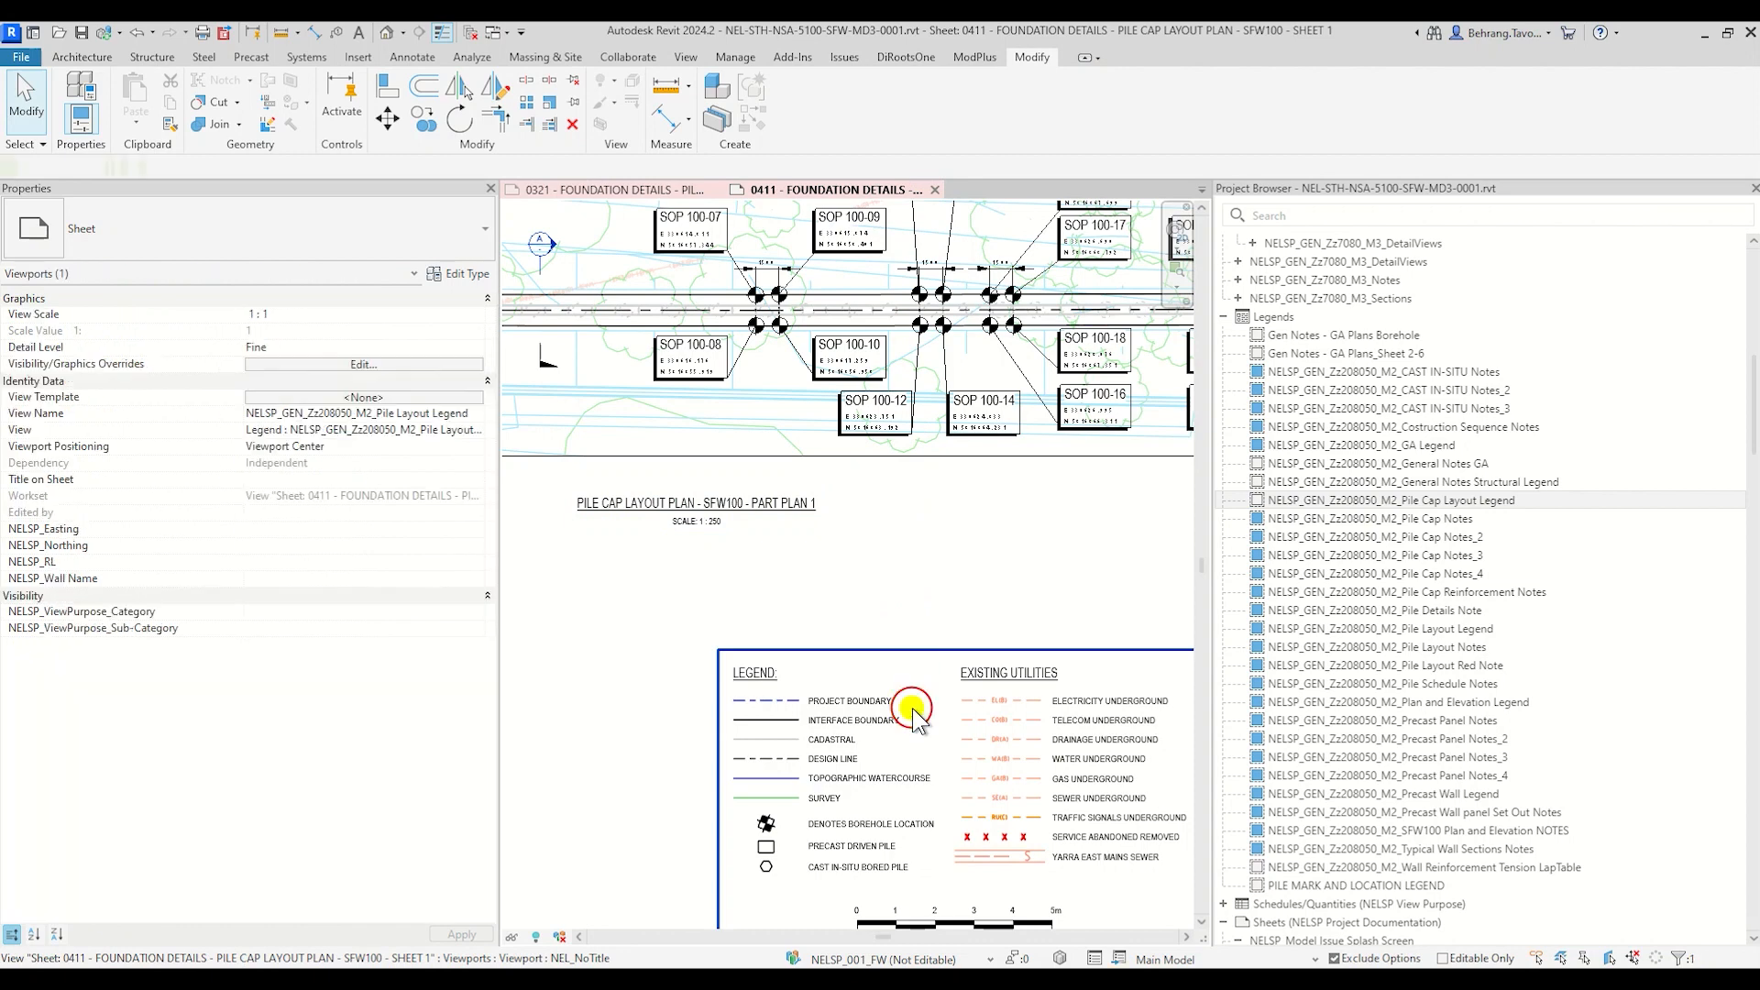
middle_drag(906, 678, 836, 548)
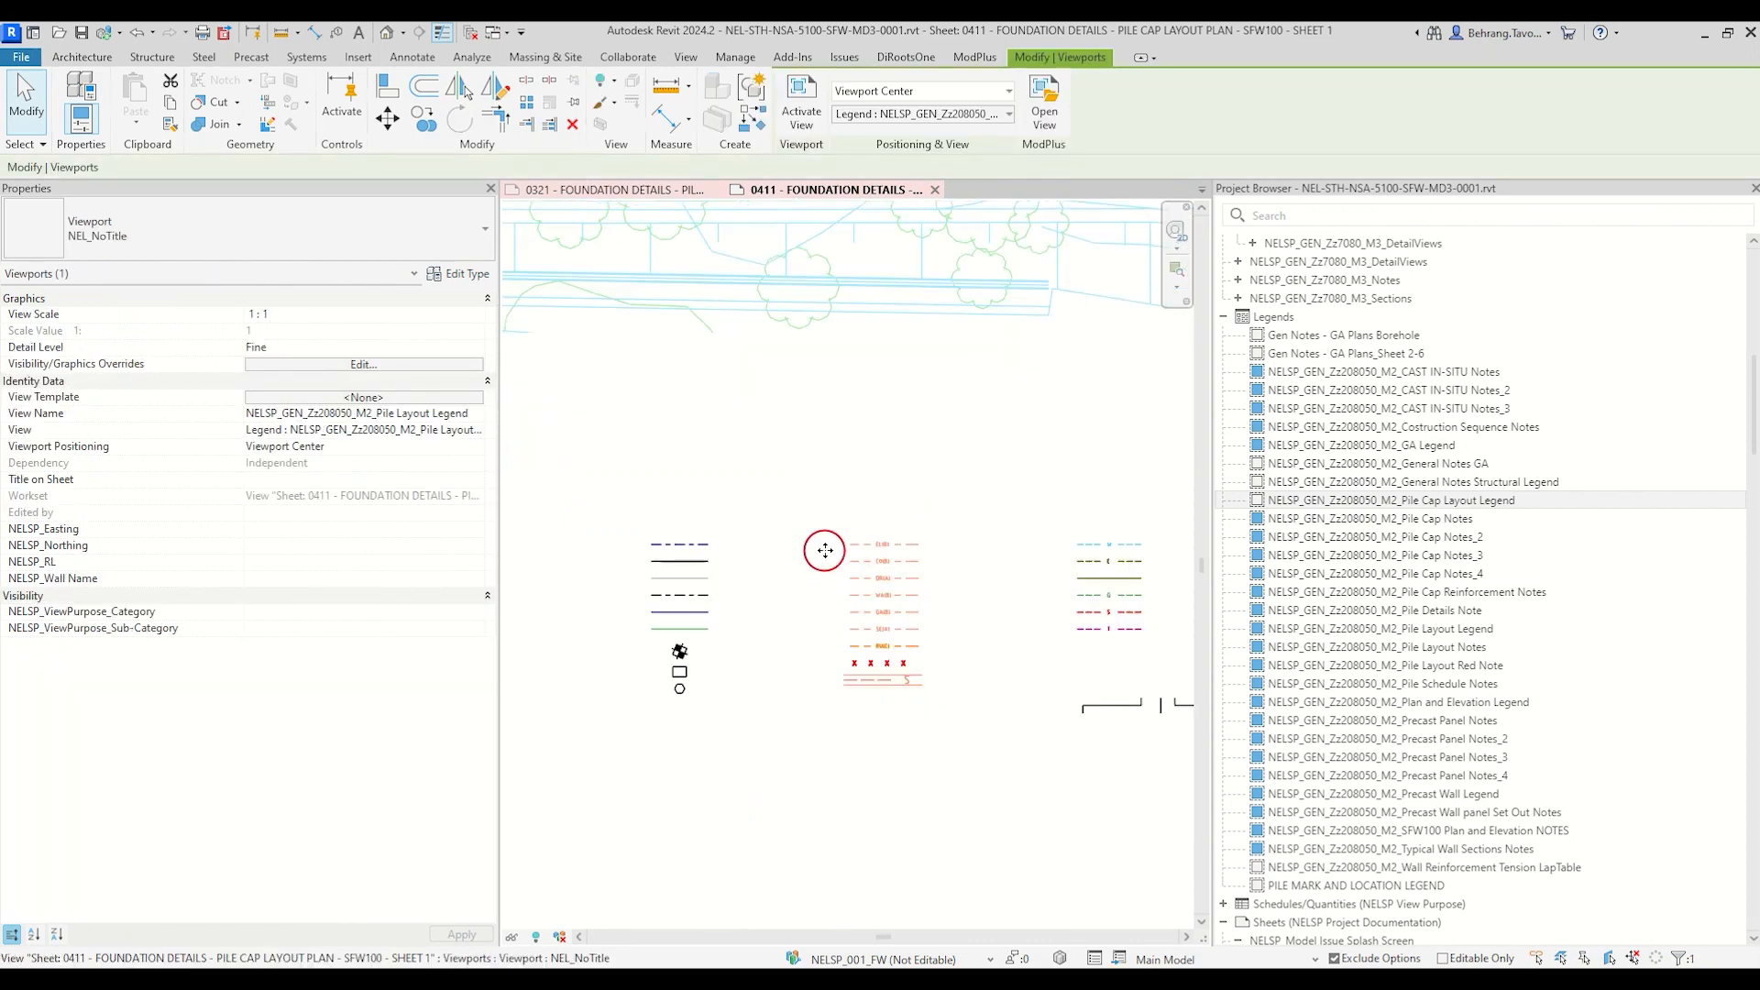
middle_drag(909, 596, 812, 565)
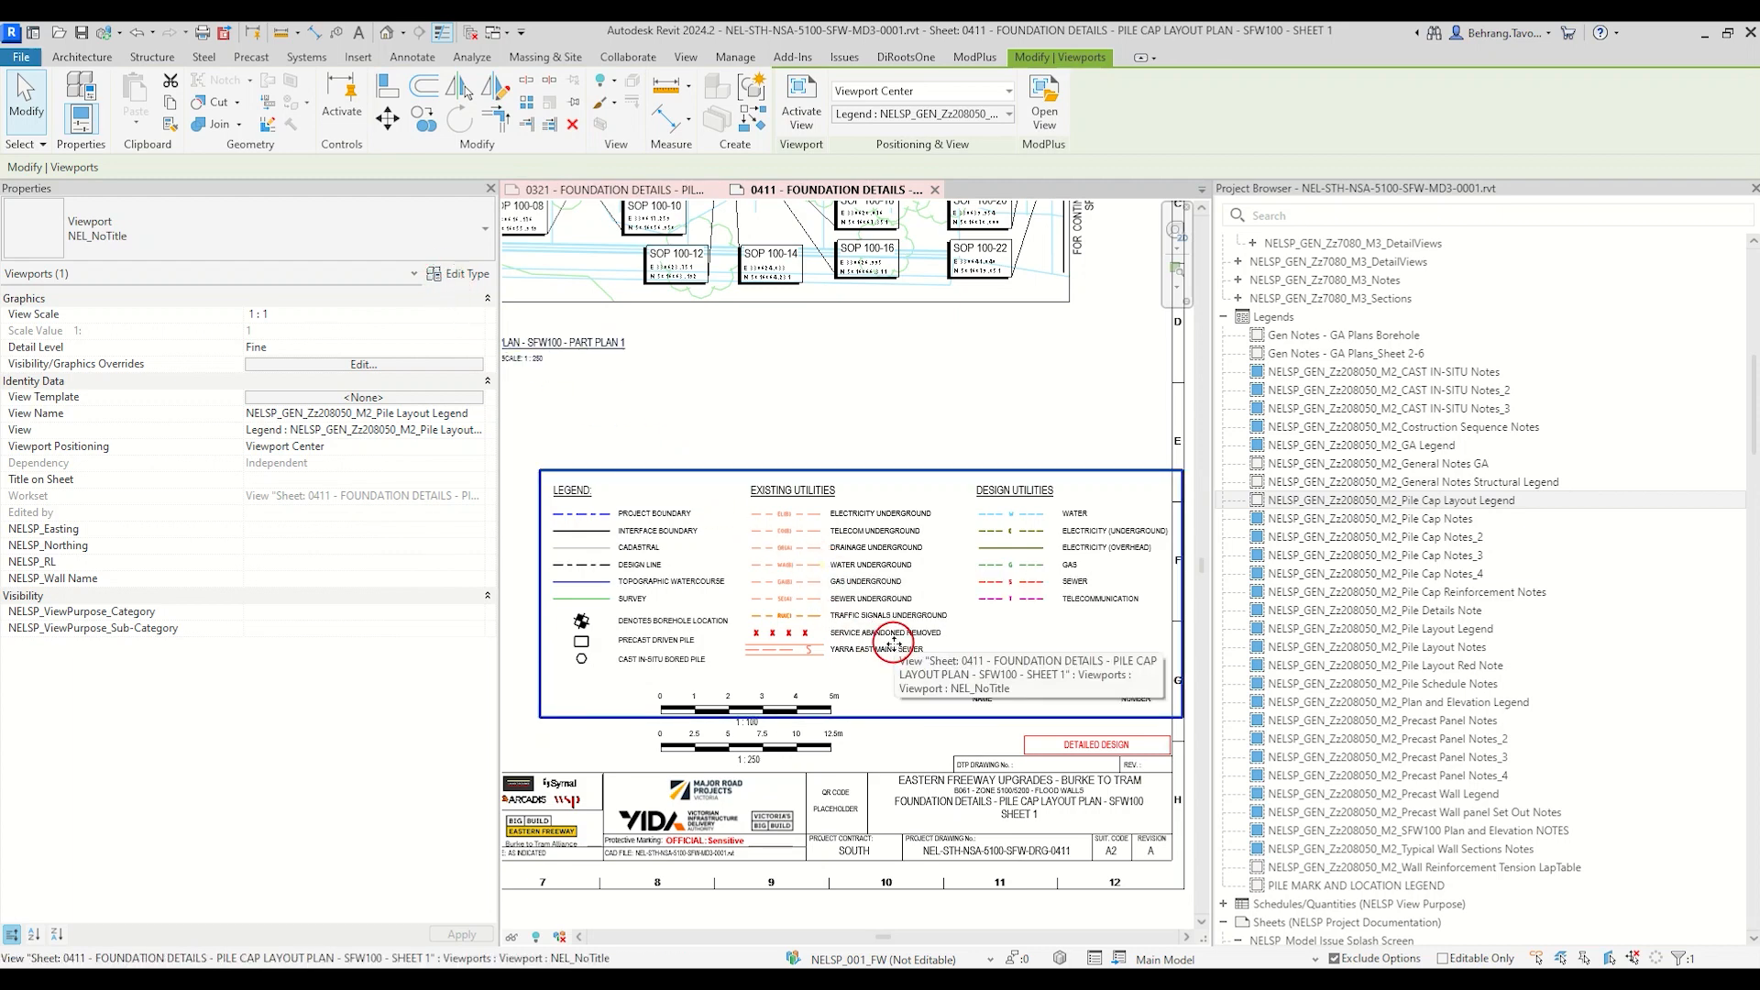
key(Delete)
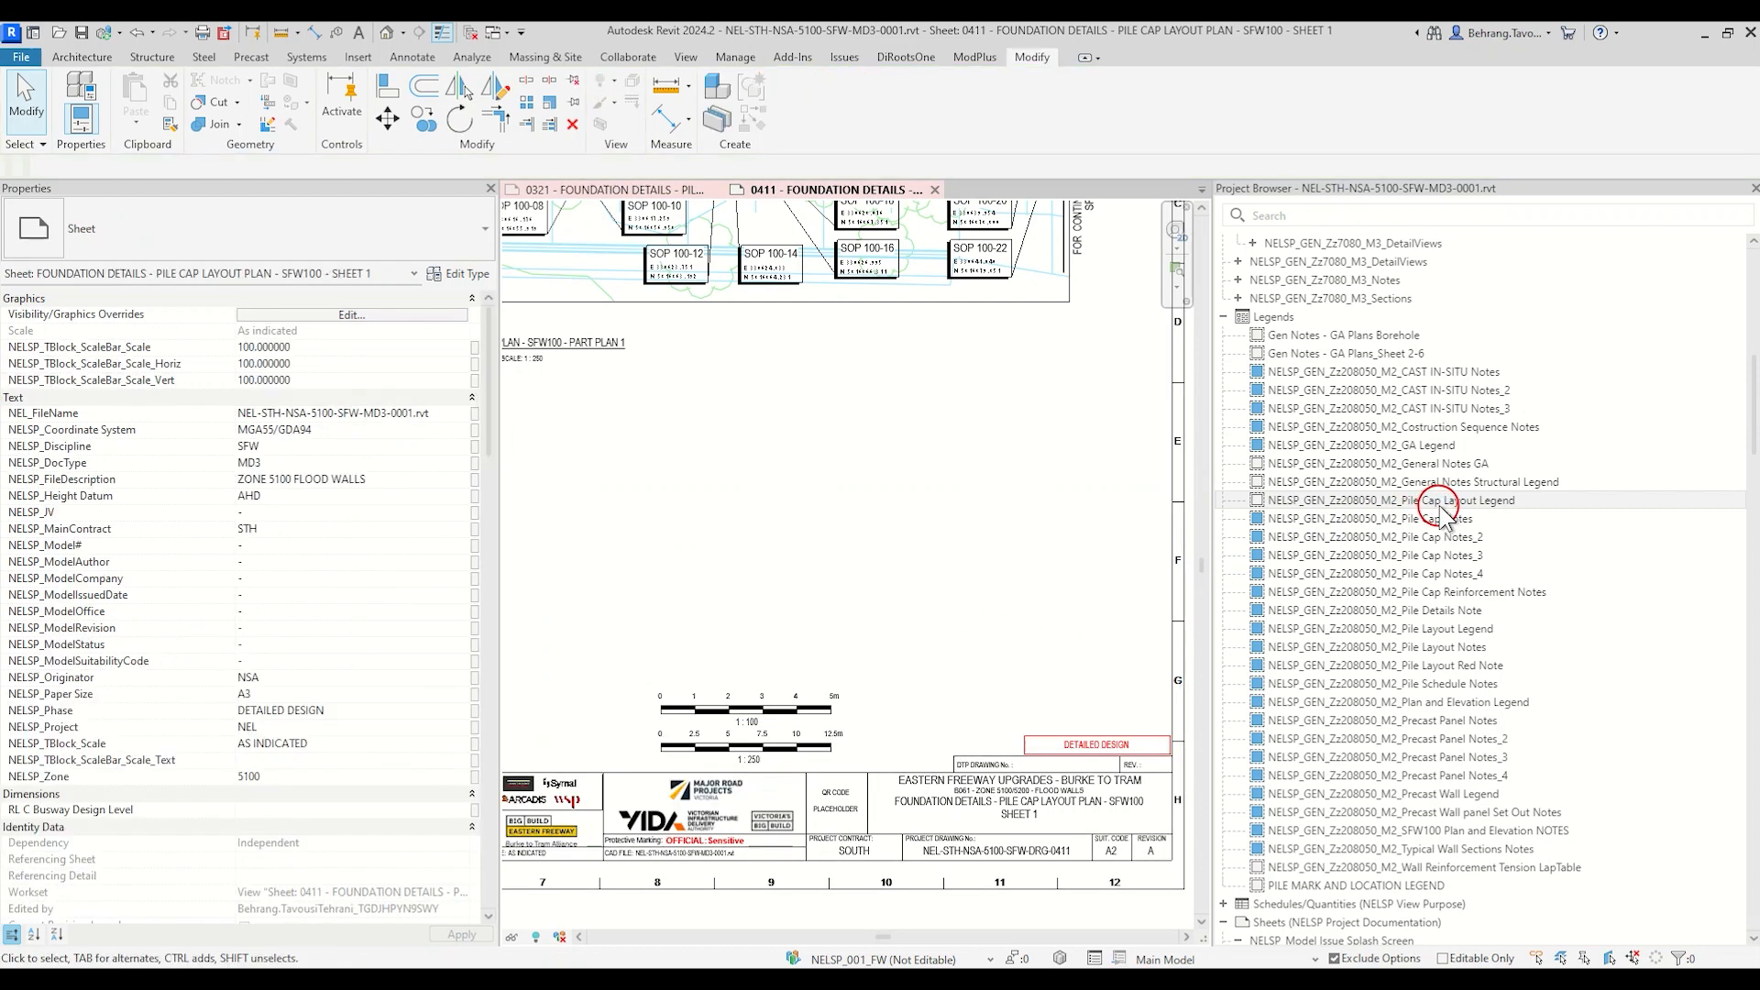
Step: Place the Pile Cap Layout Legend on sheet 0411 above the scale bars and set its viewport type to NEL_NoTitle
drag(1437, 500, 896, 514)
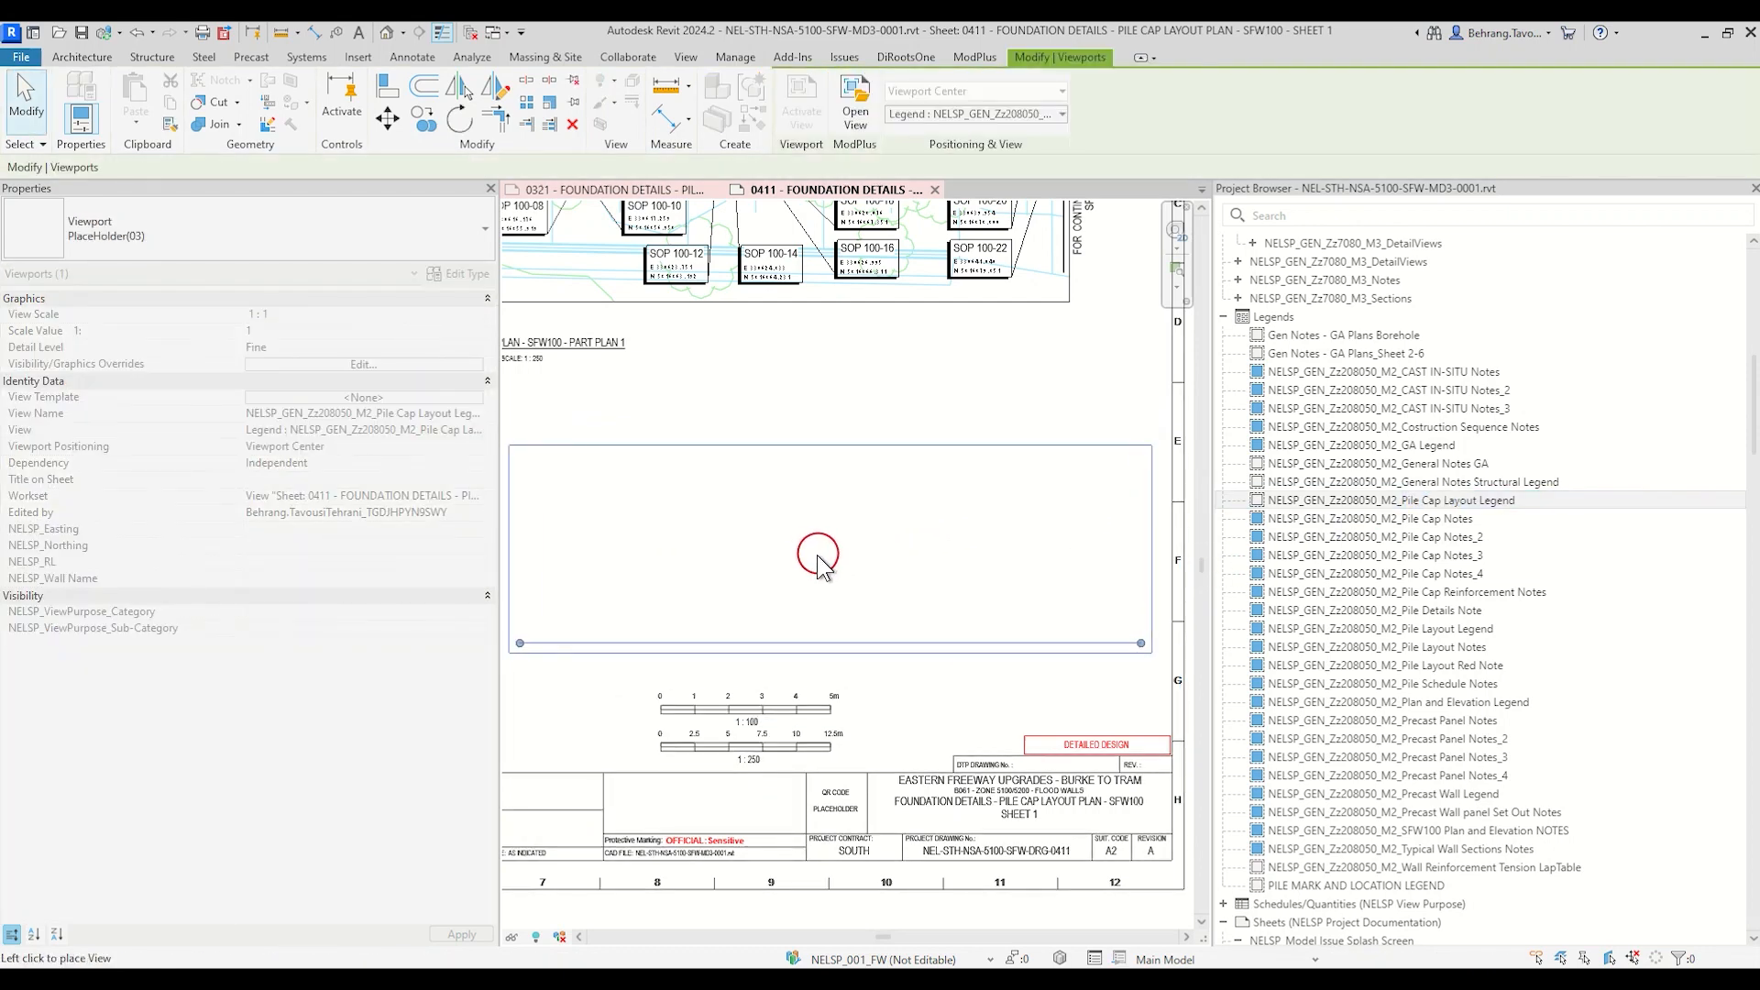
click(841, 570)
click(293, 245)
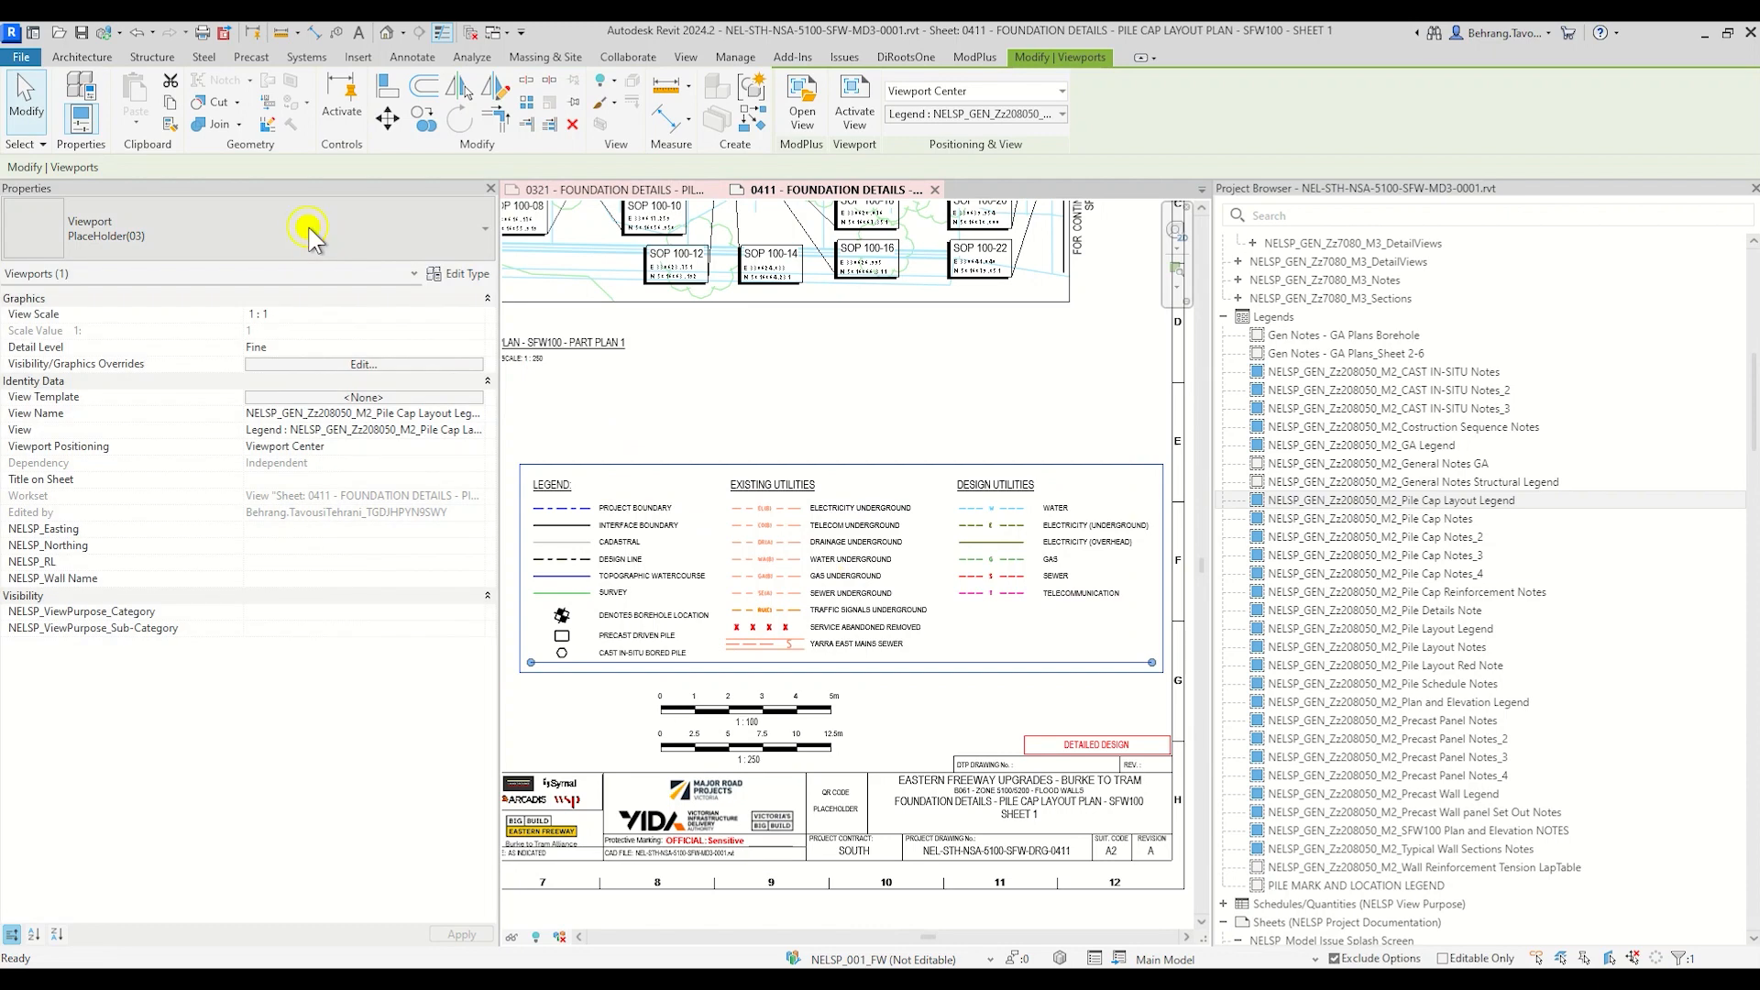
scroll(106, 449, up, 3)
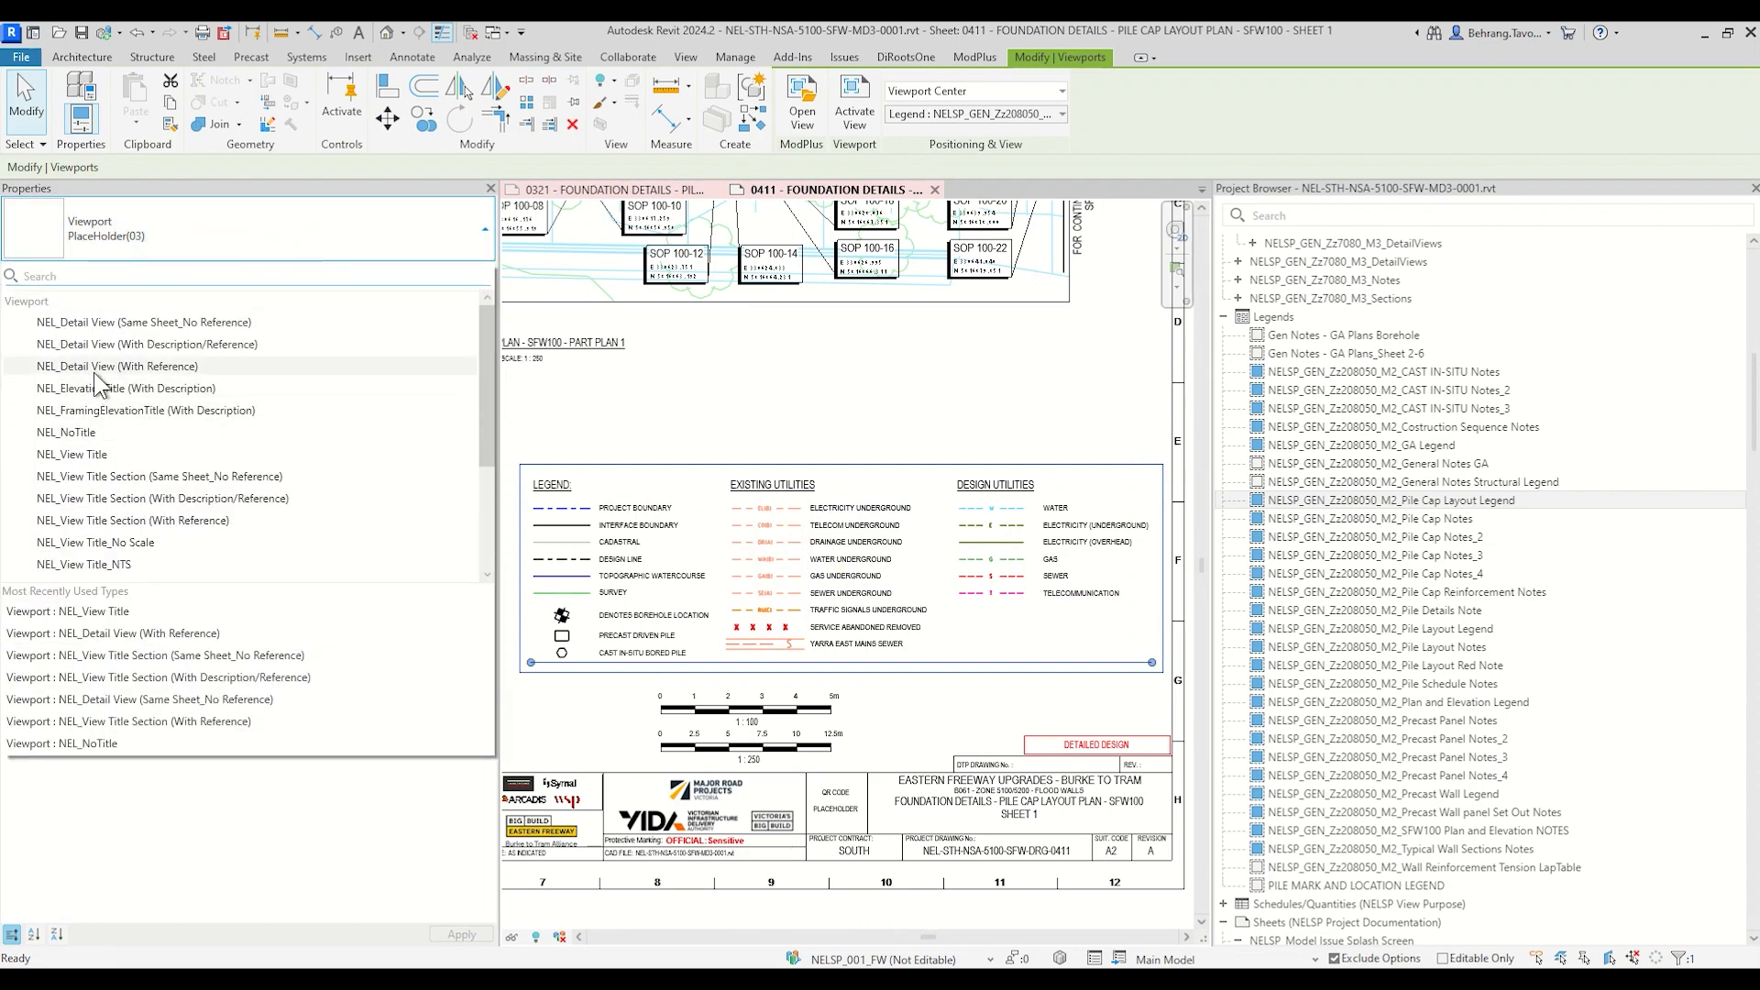
click(100, 435)
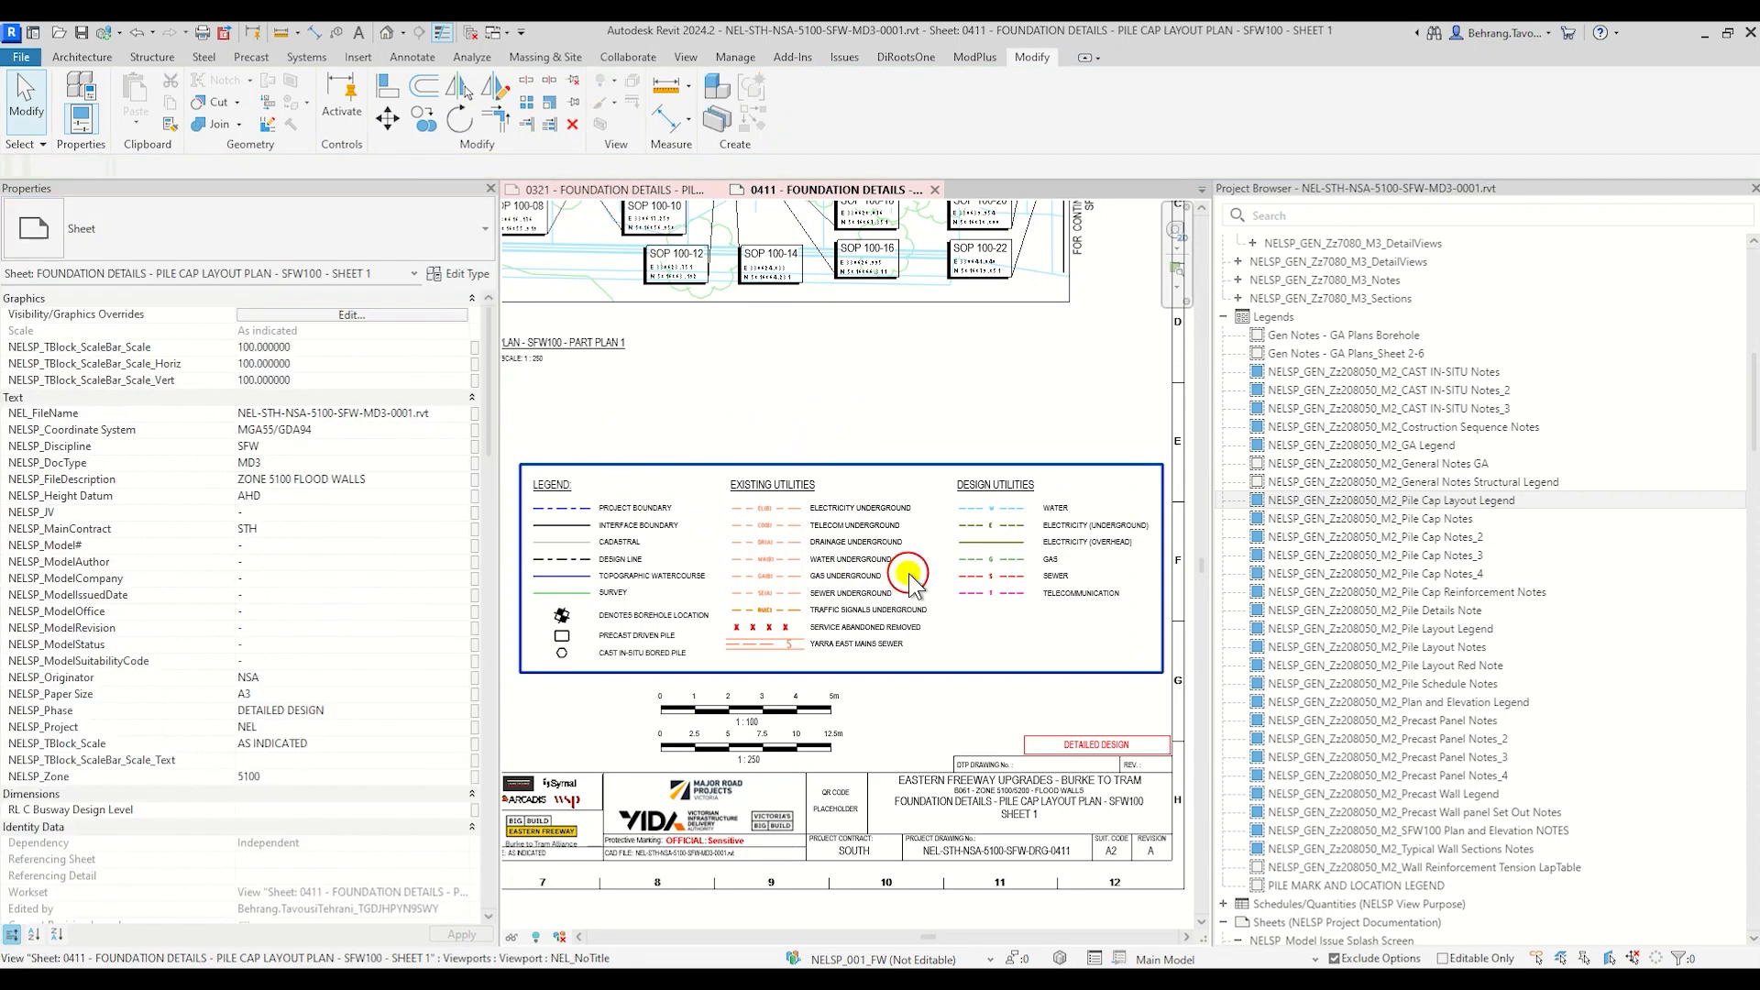
Step: Nudge the placed legend viewport slightly down and to the right, keeping it clear of the scale bars
key(Down)
key(Down)
key(Down)
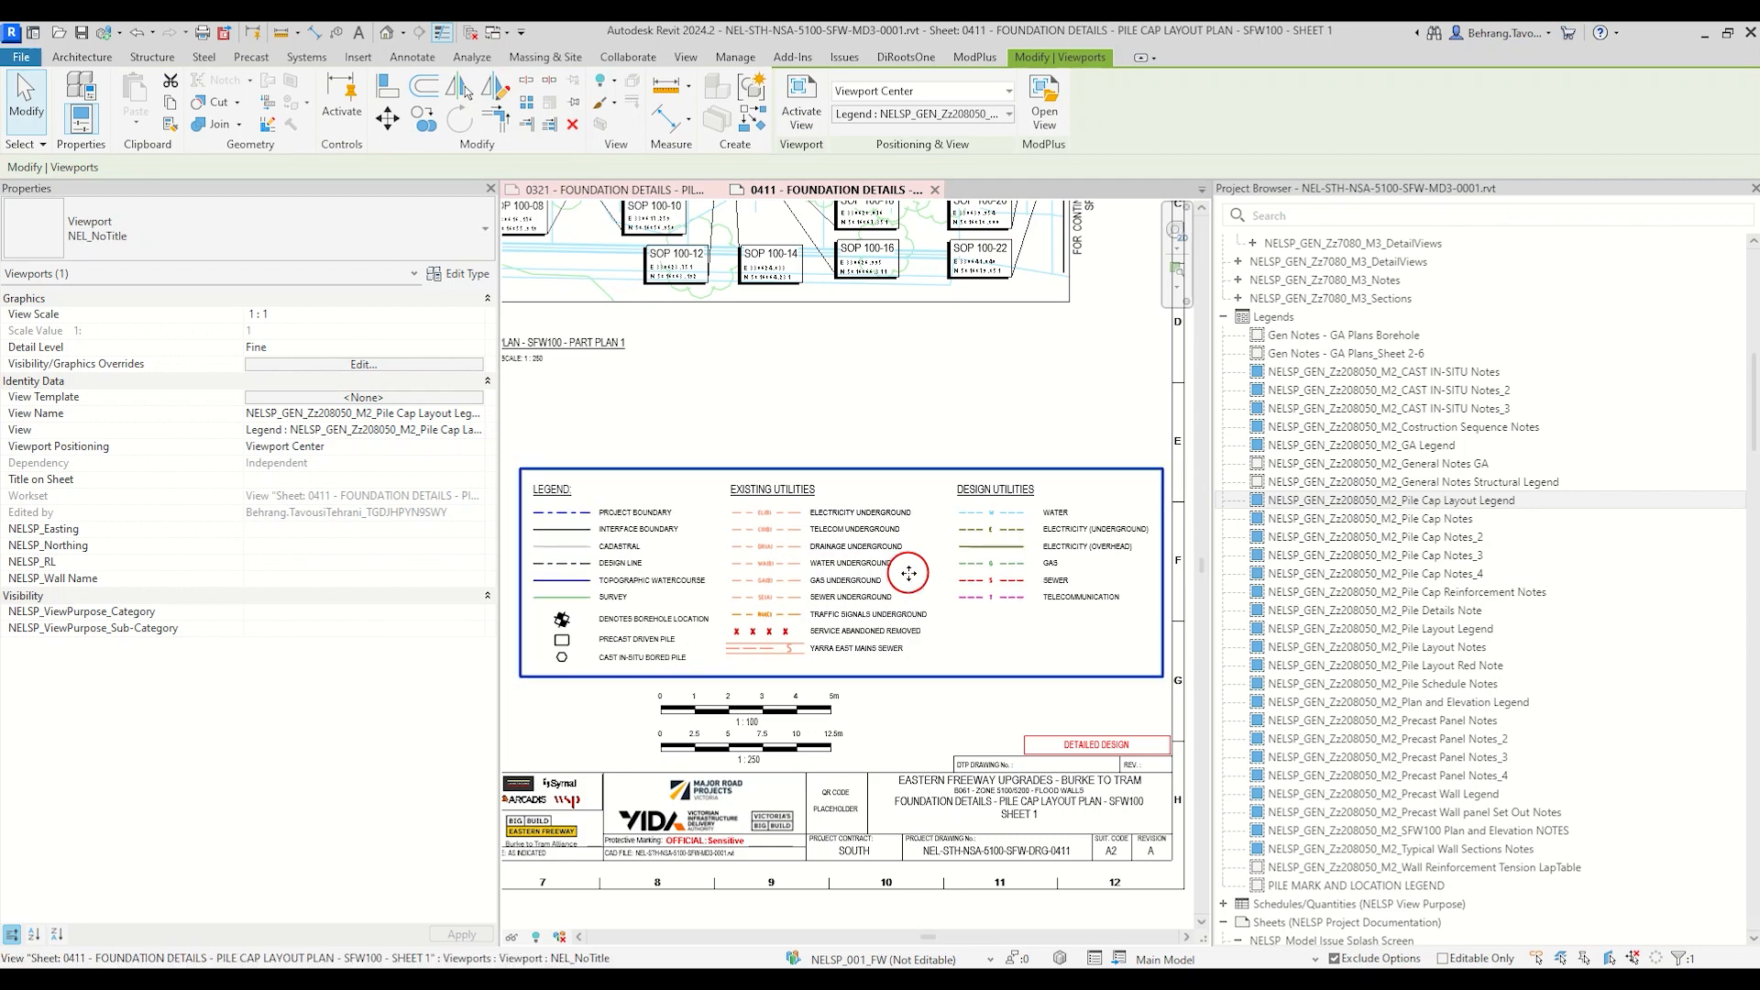
key(Right)
key(Right)
key(Down)
key(Right)
key(Down)
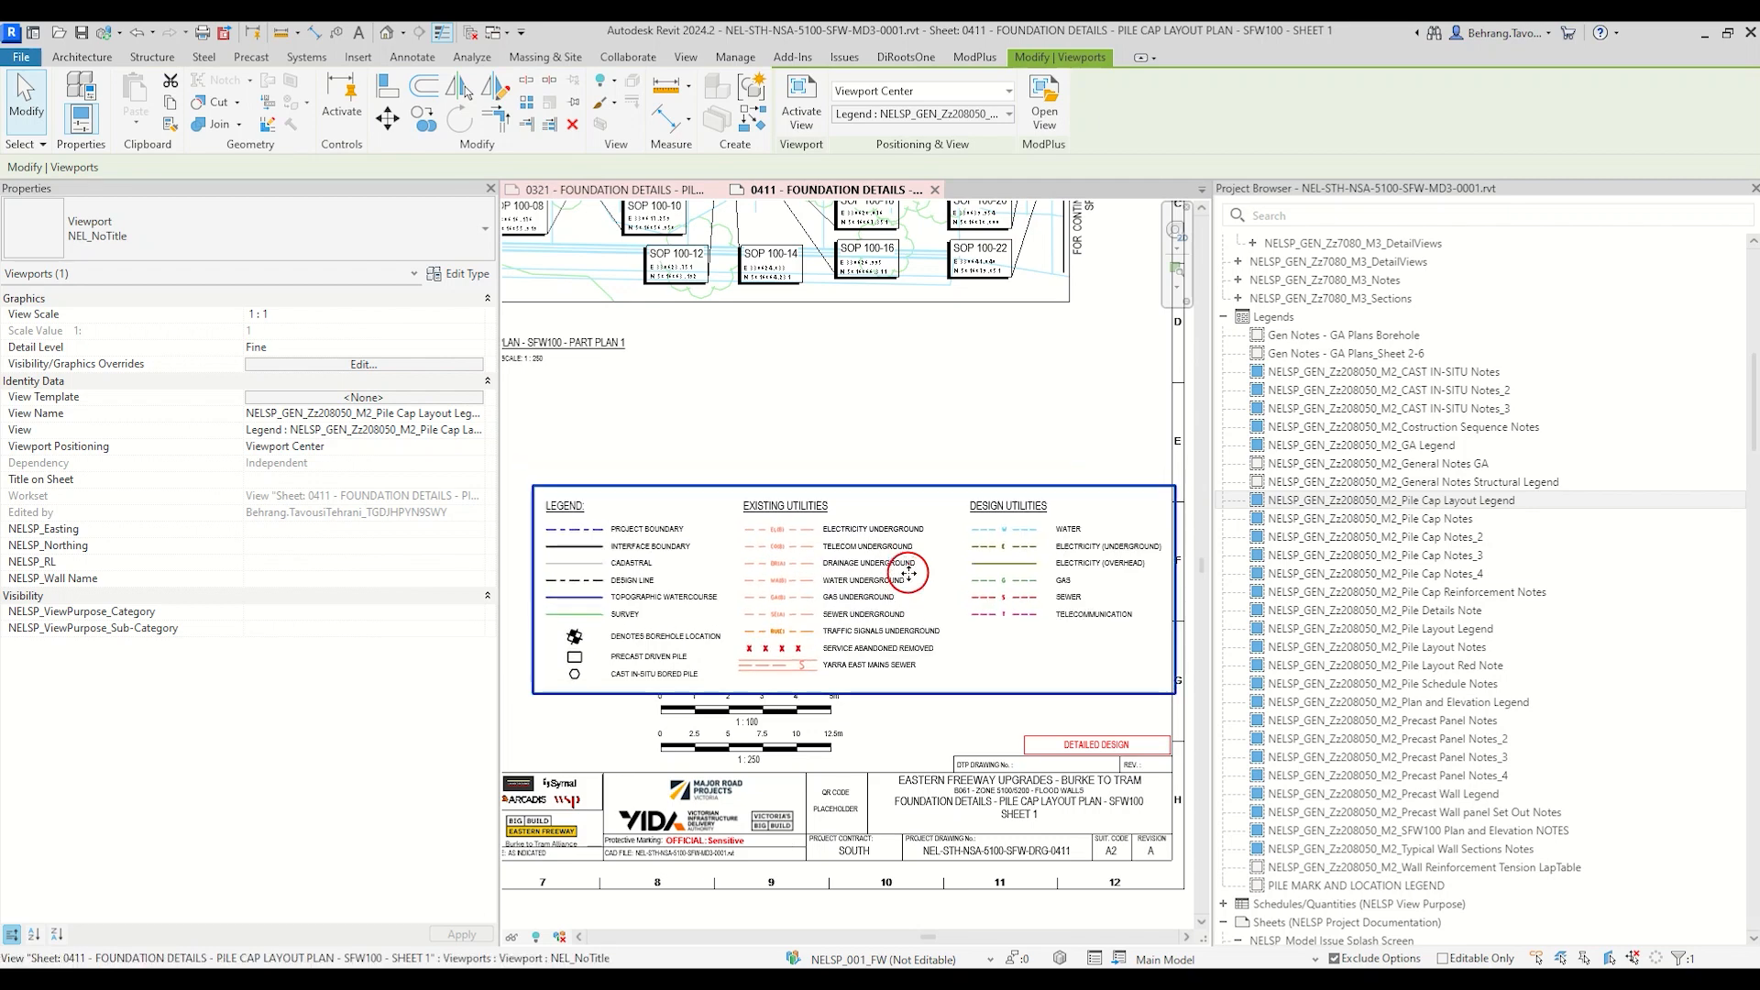
key(Up)
key(Up)
key(Up)
key(Up)
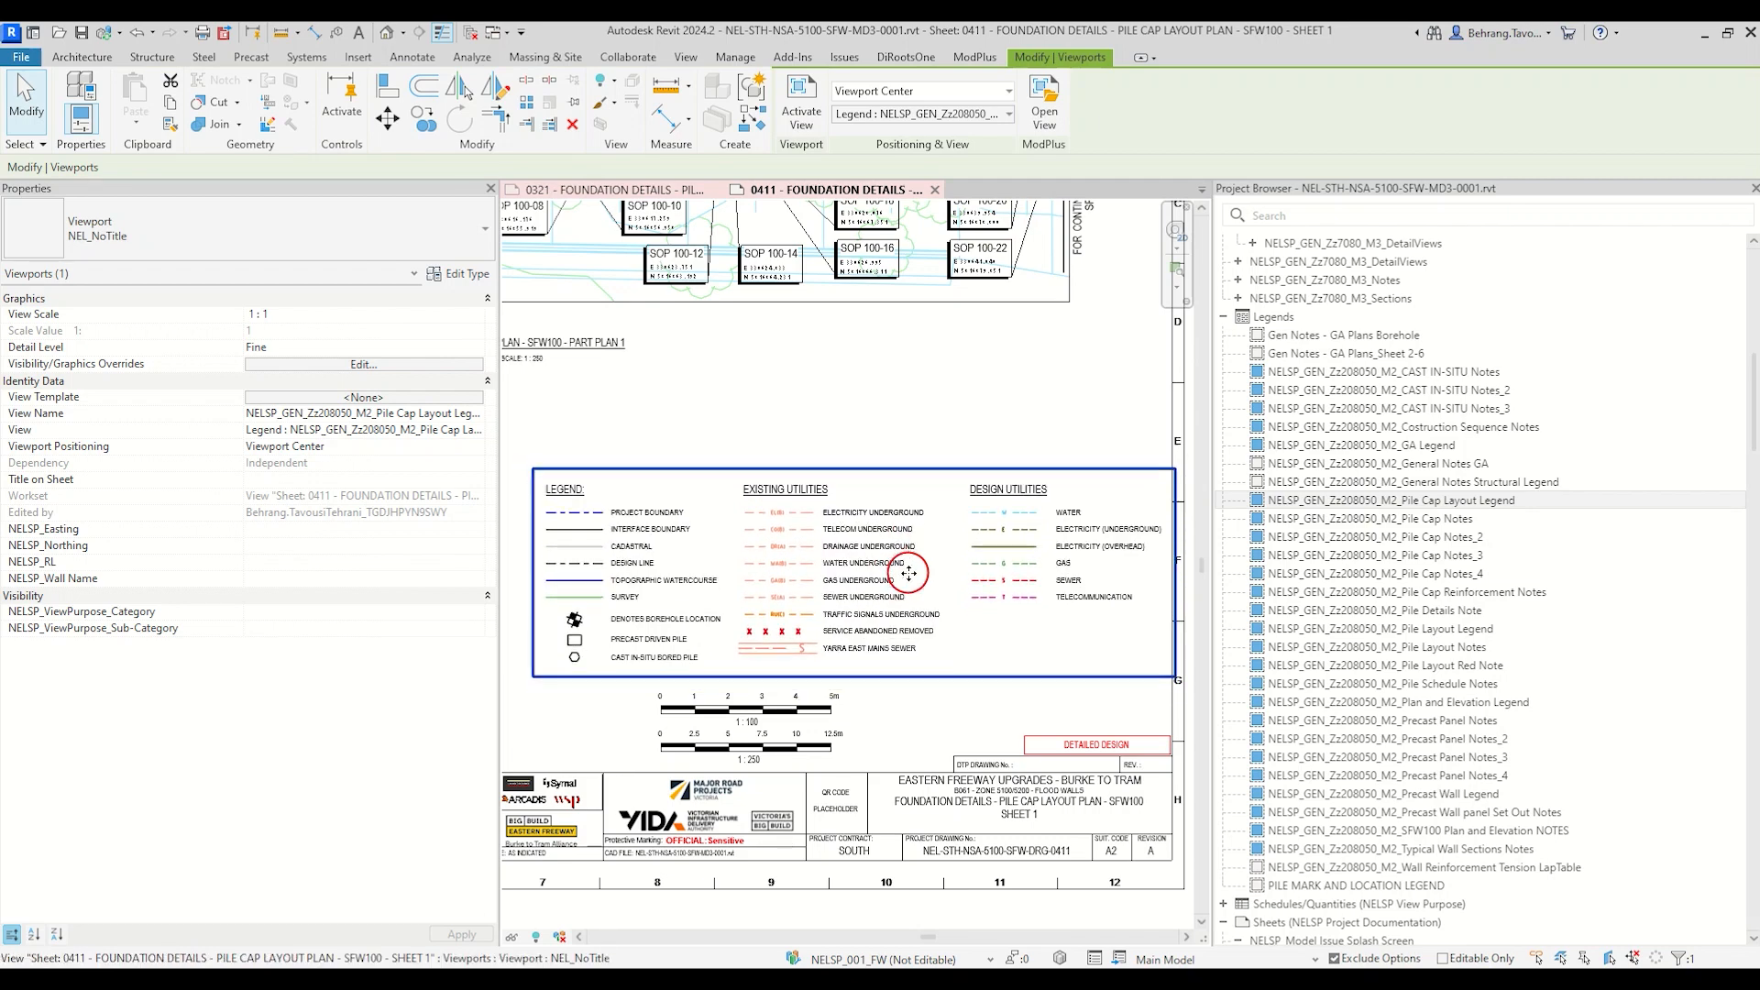
Step: Delete the Pile Cap Layout Legend viewport from sheet 0411 and remove that legend view from the project
scroll(909, 573, down, 2)
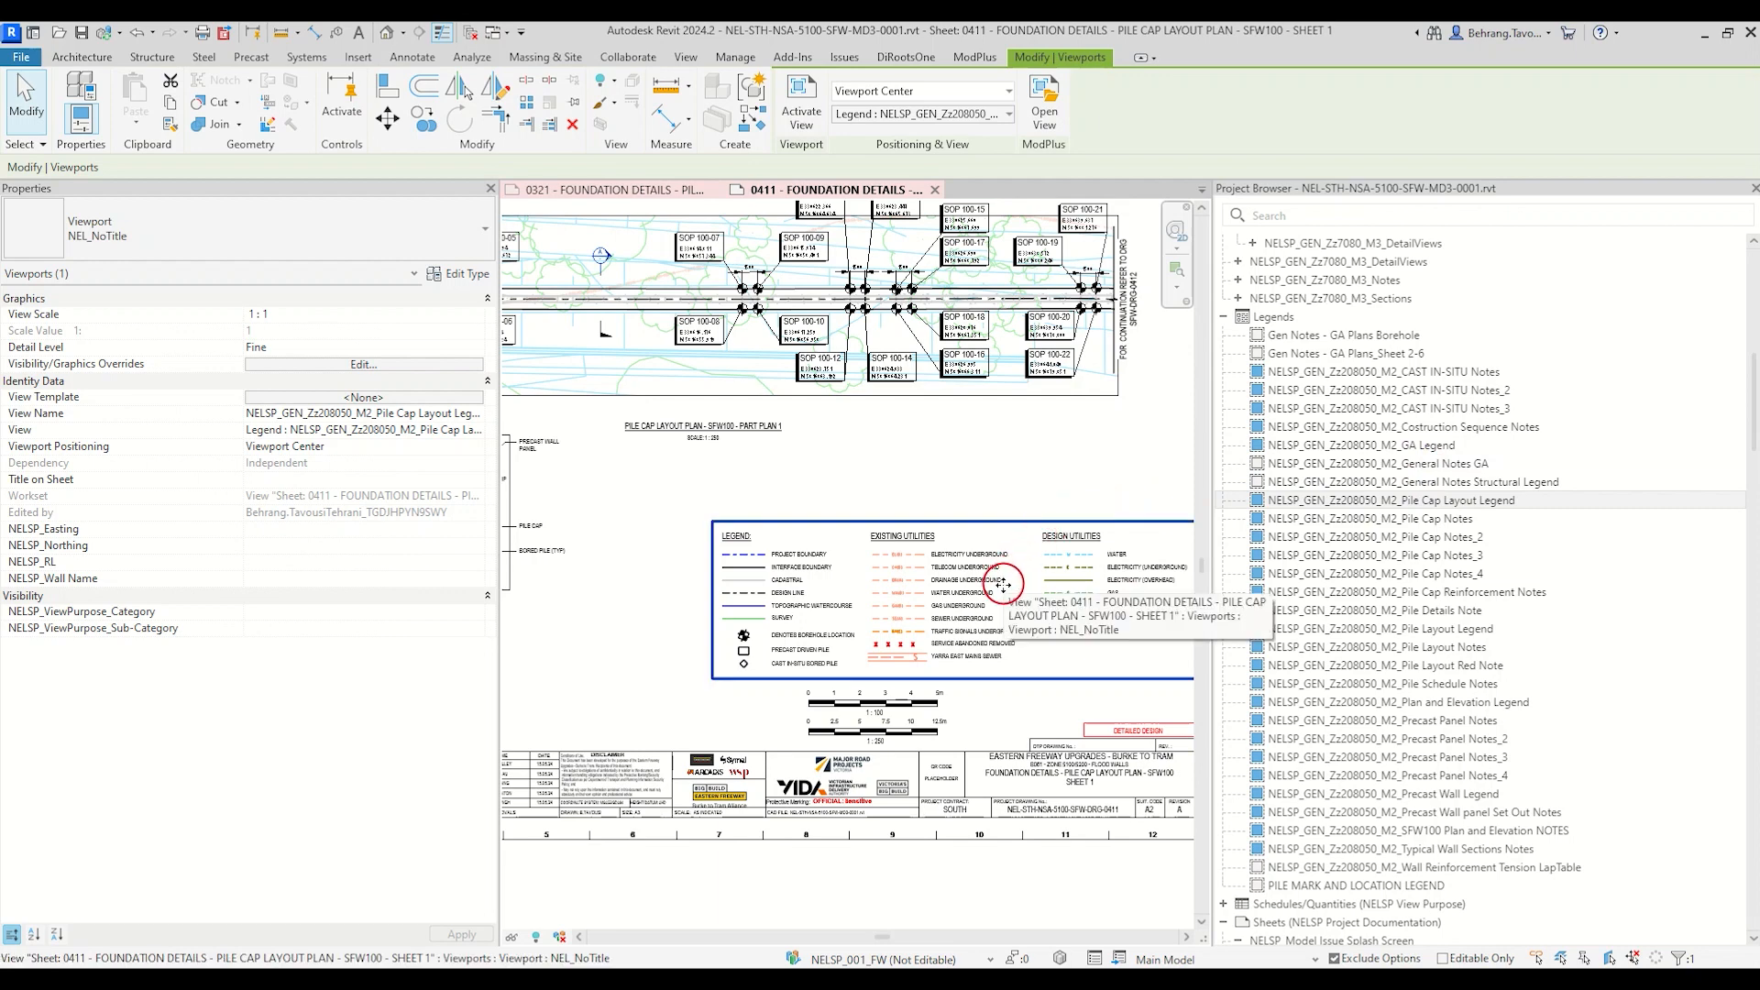
middle_drag(1004, 584, 866, 556)
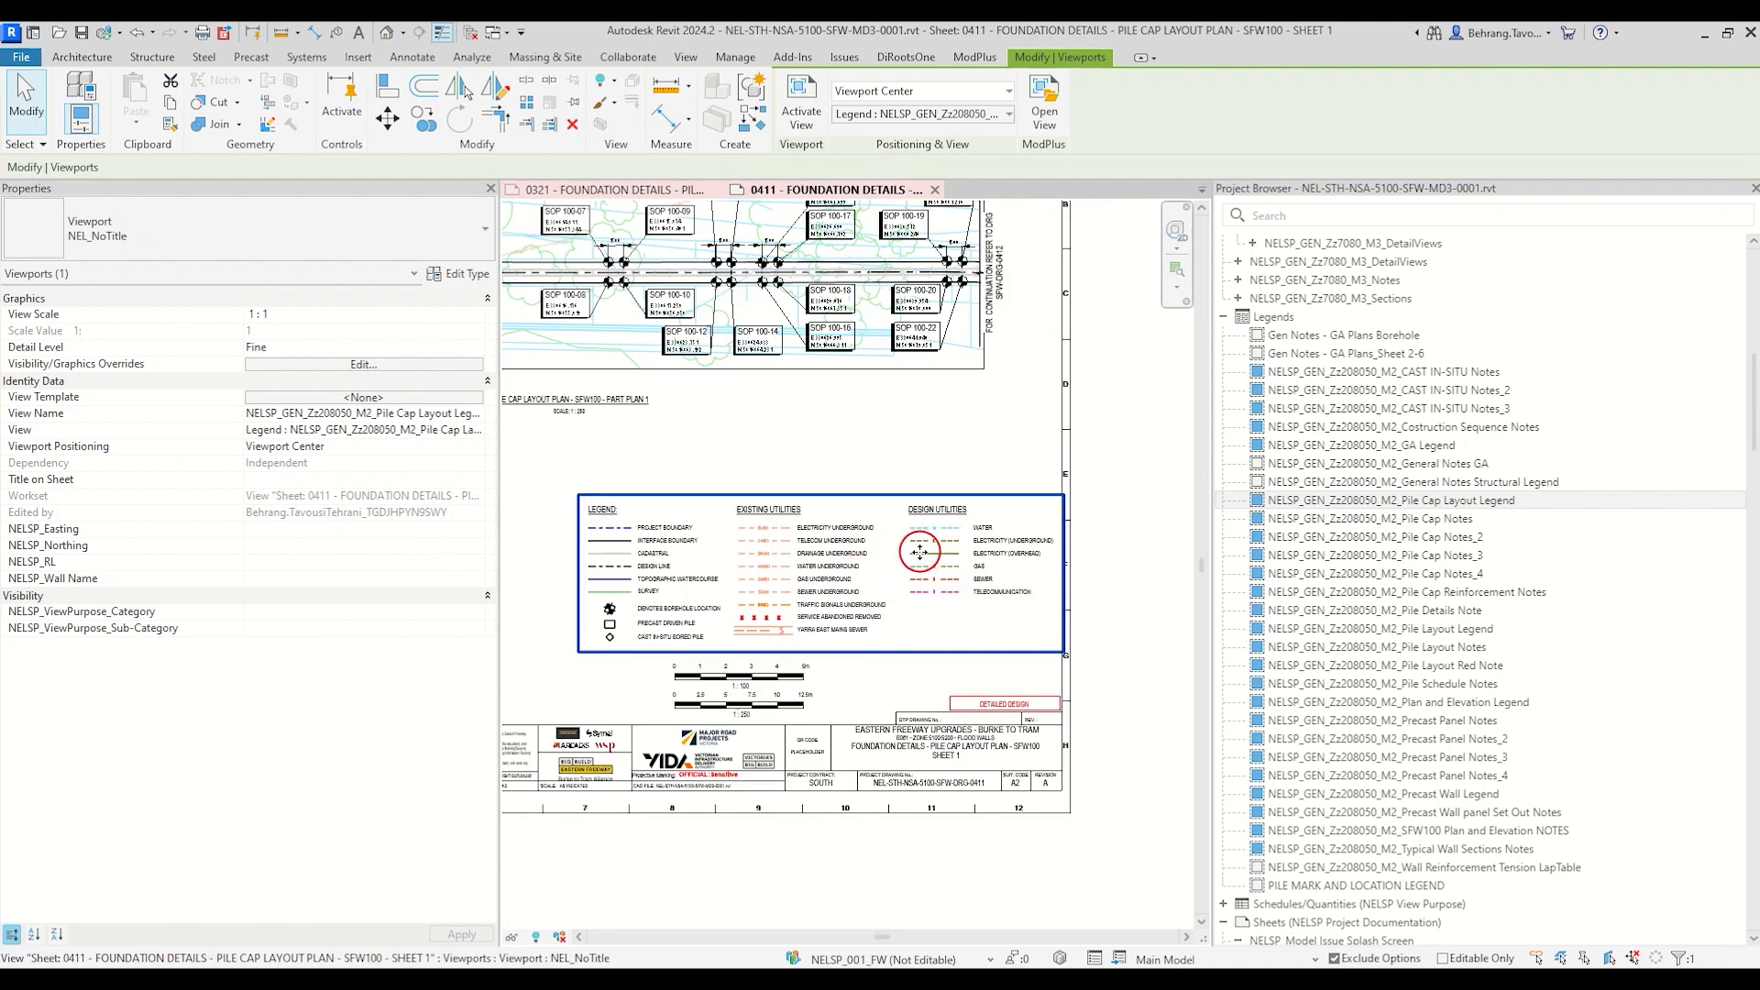
click(1114, 576)
click(1087, 564)
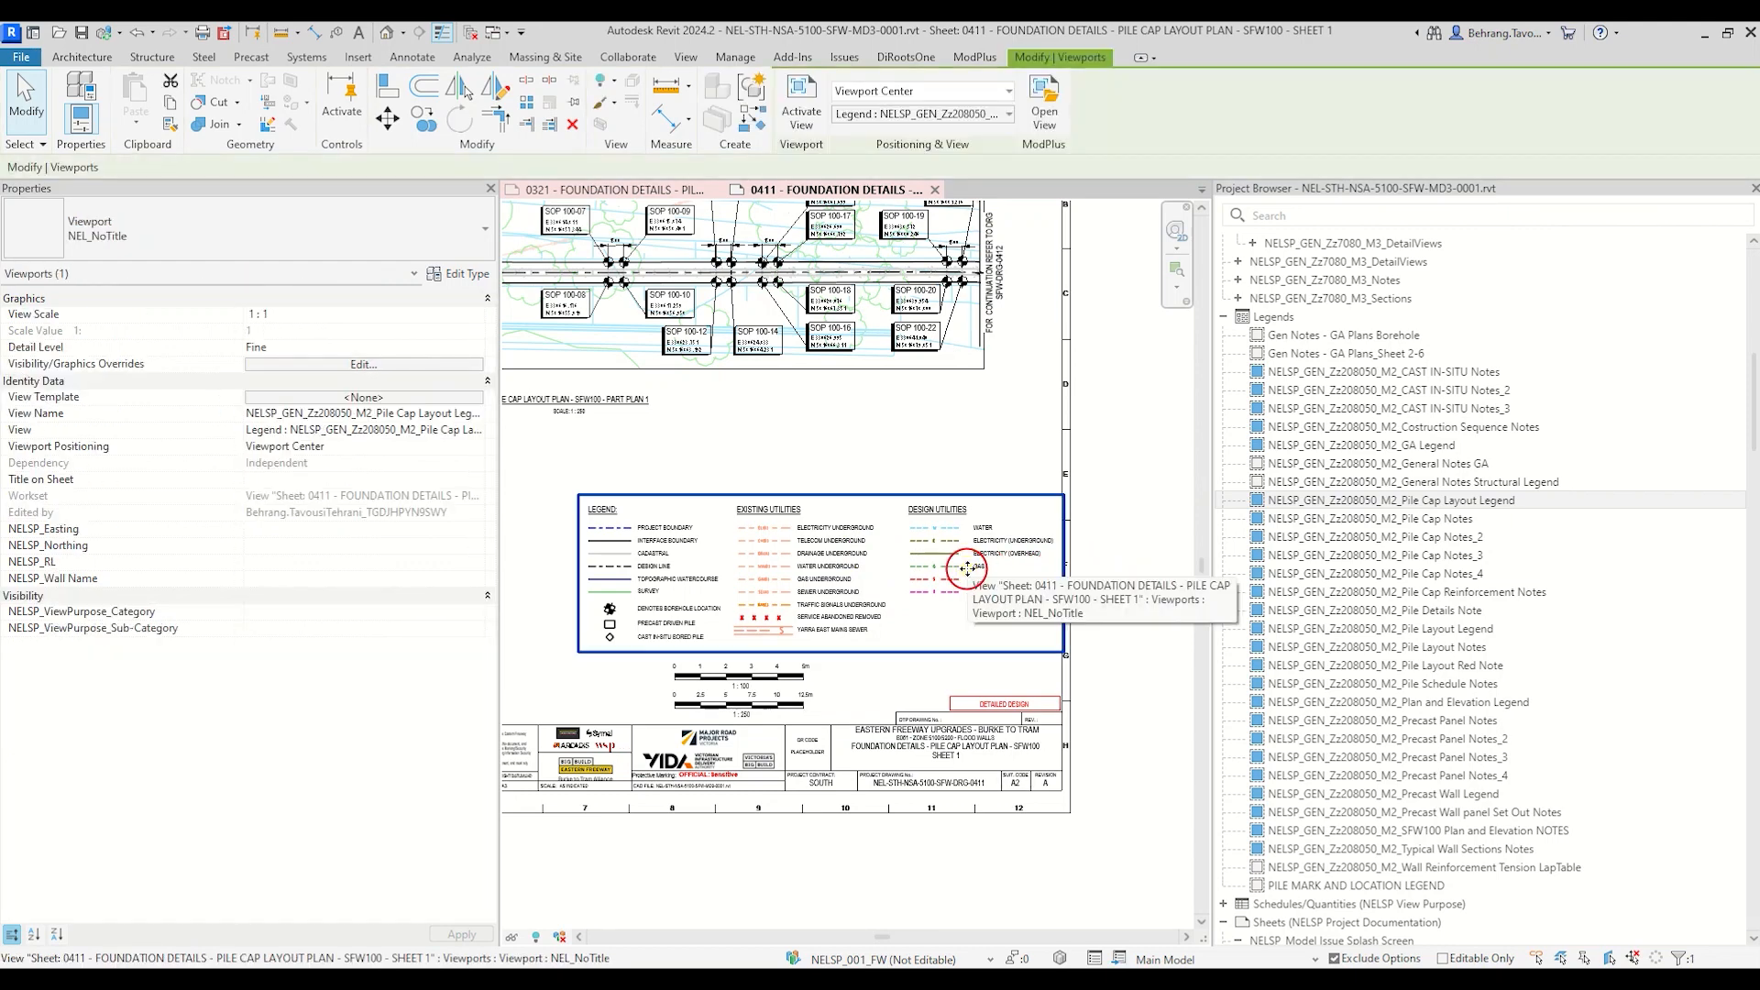
key(Delete)
click(1334, 502)
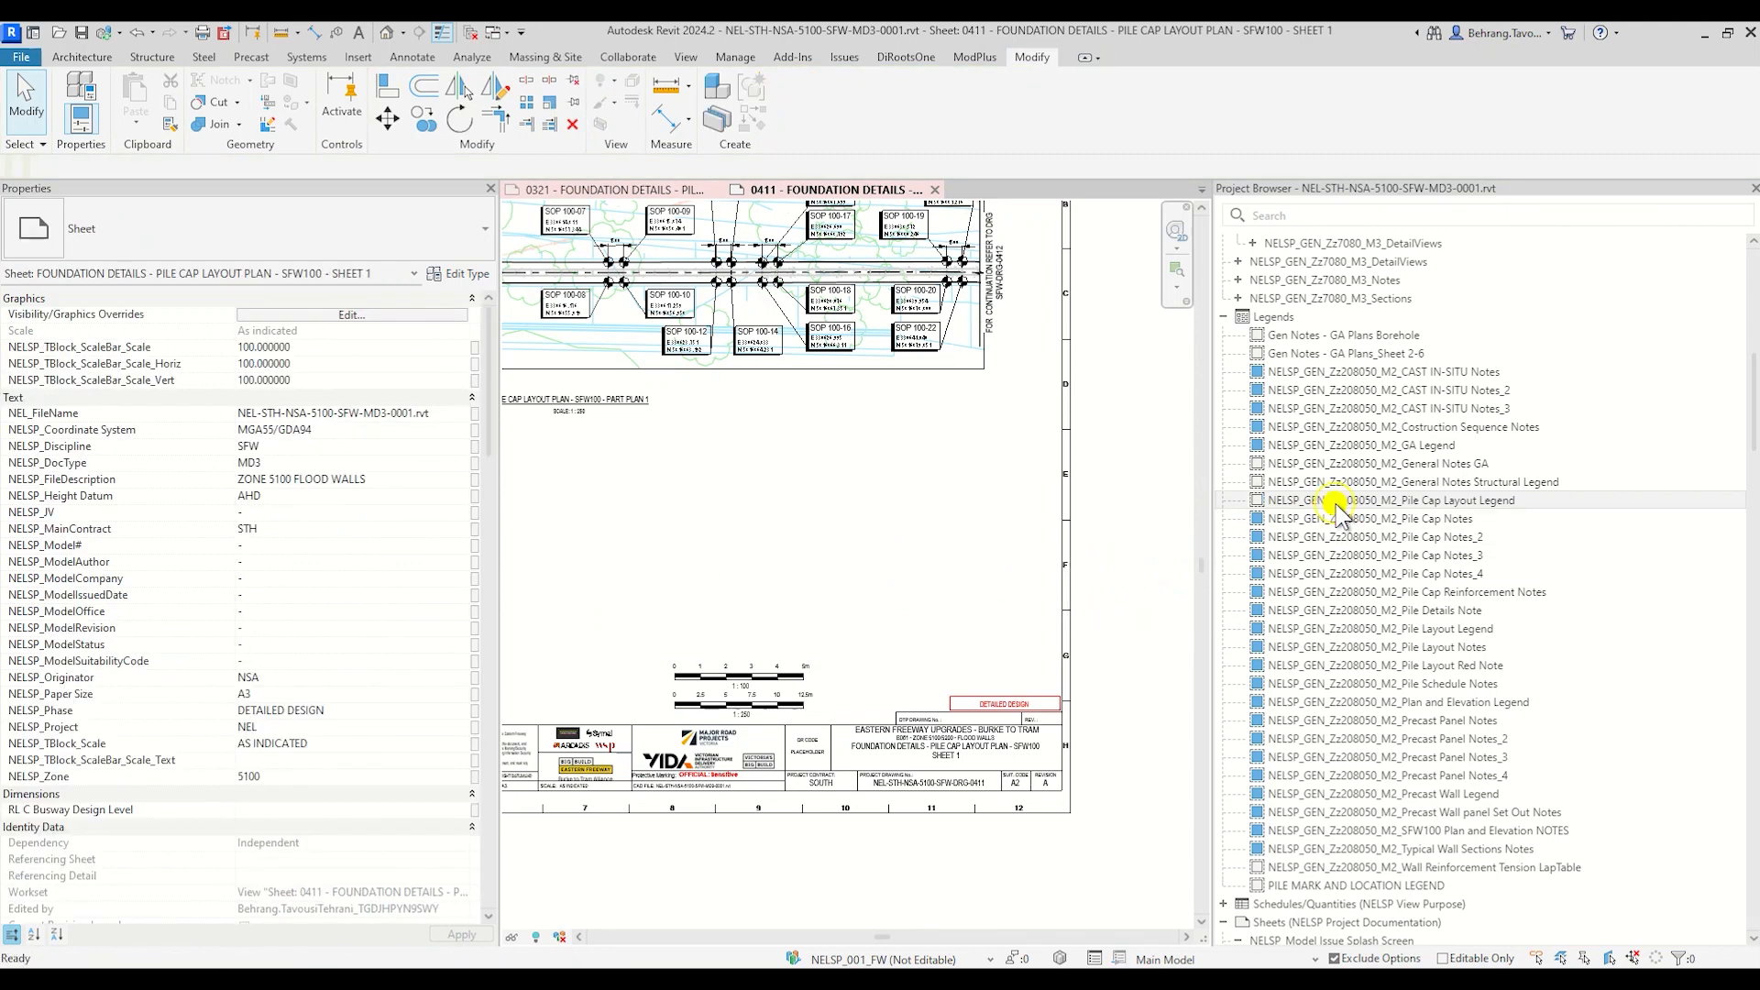
key(Delete)
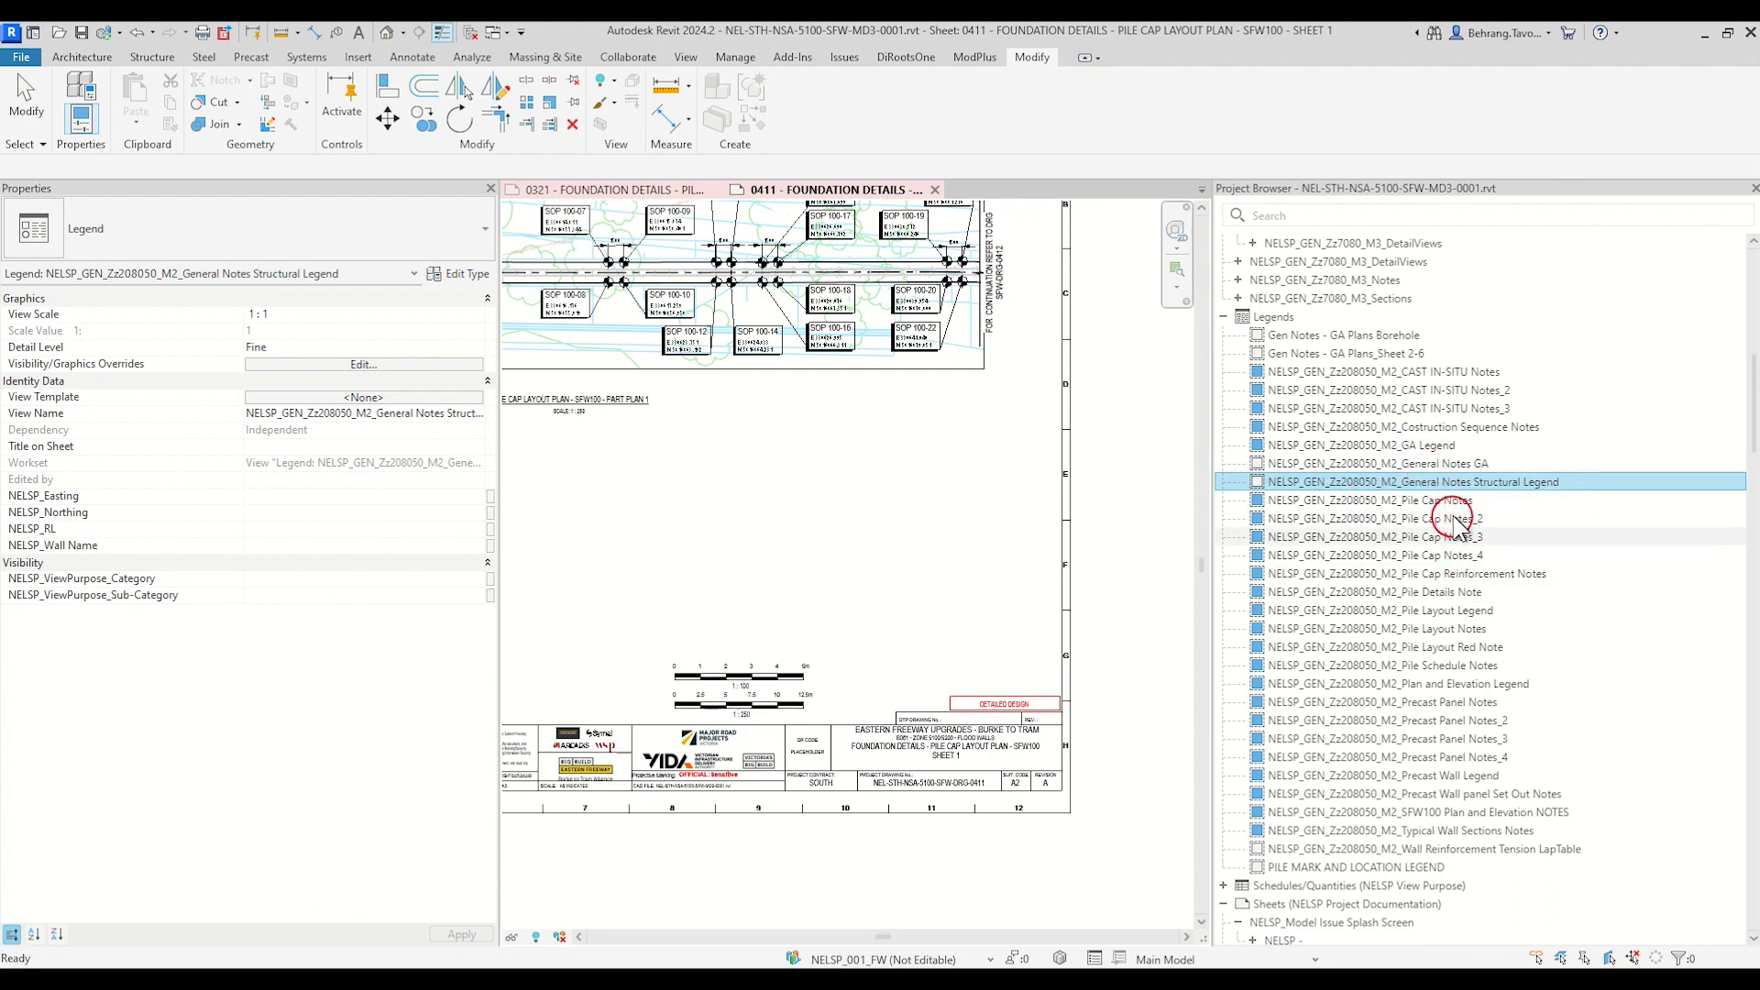
Step: Rename the GA Legend view as NELSP_GEN_Zz208050_M2_GA and Pile Cap Layout Legend
click(1434, 445)
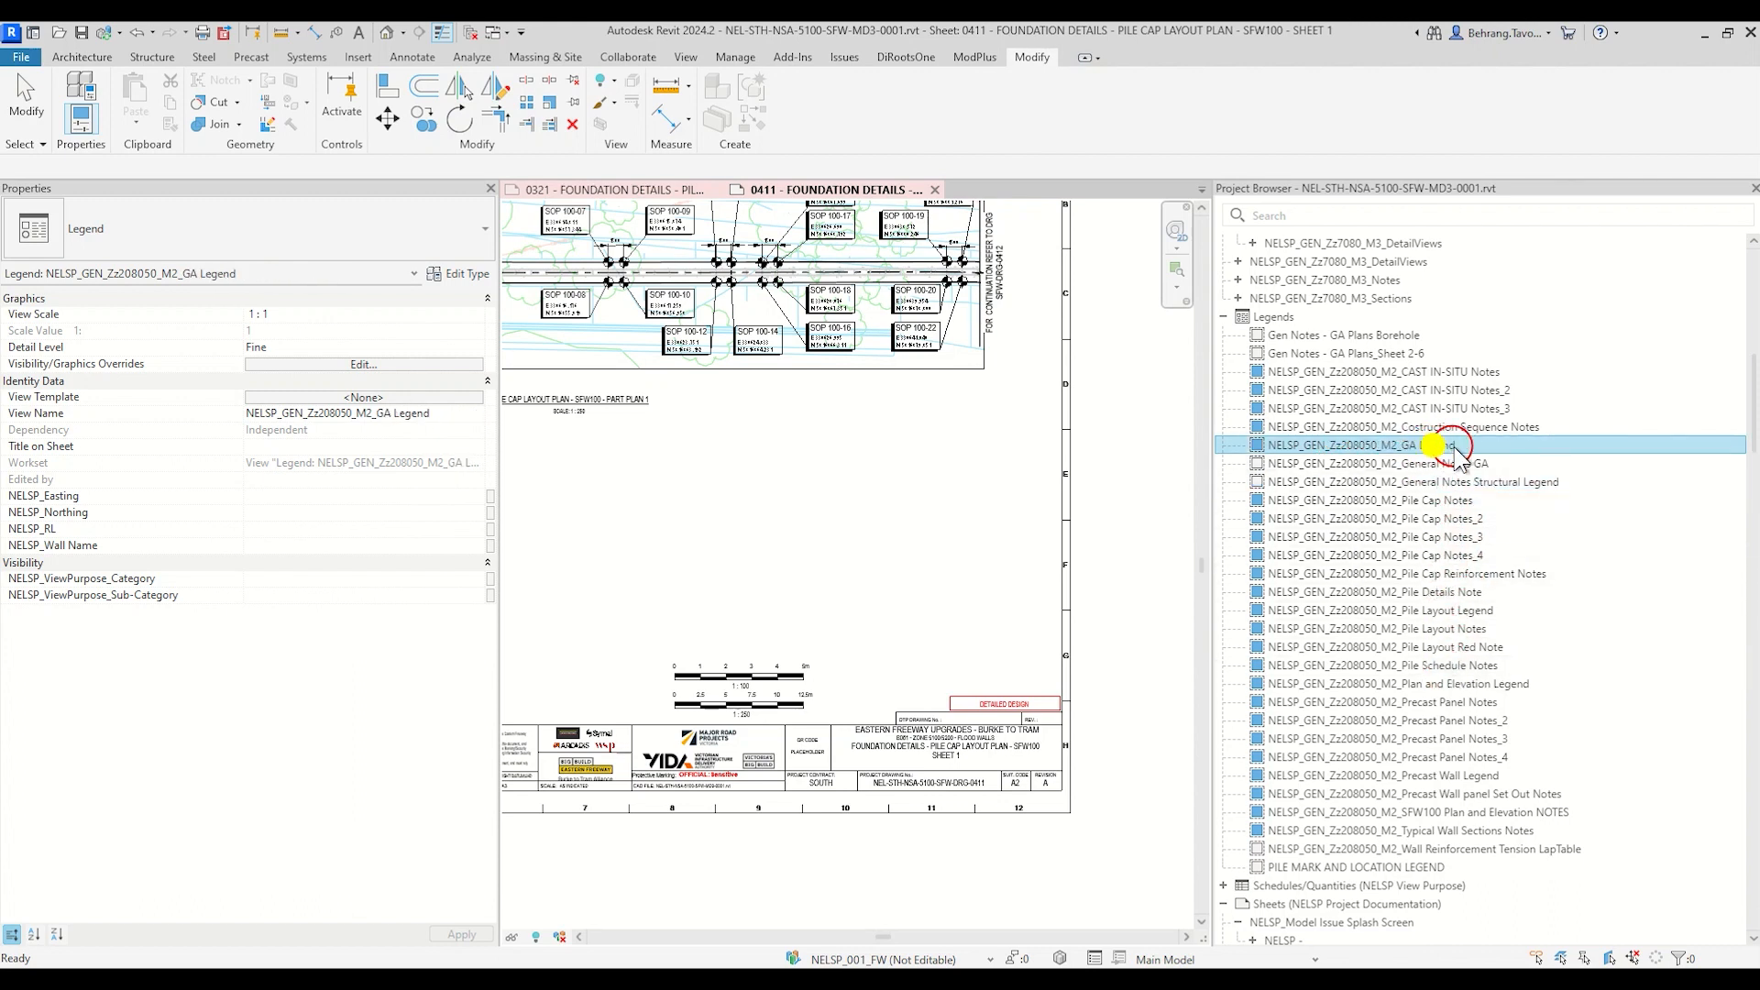
click(1412, 443)
click(1416, 446)
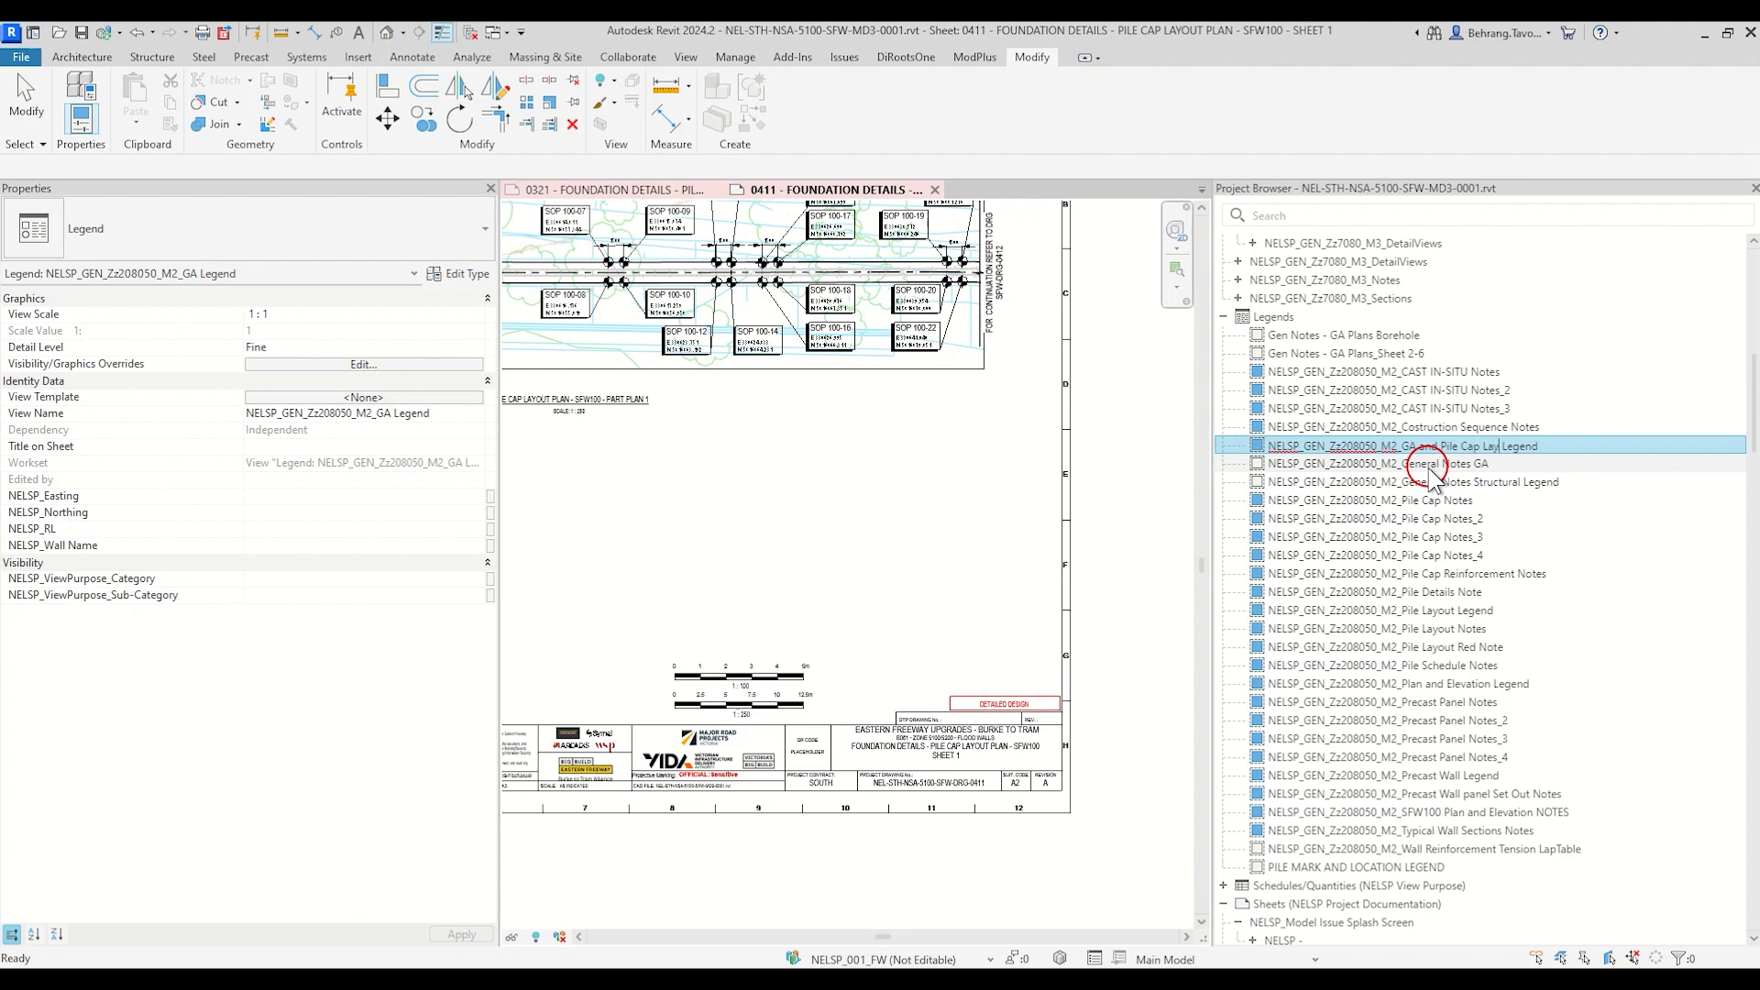
key(Return)
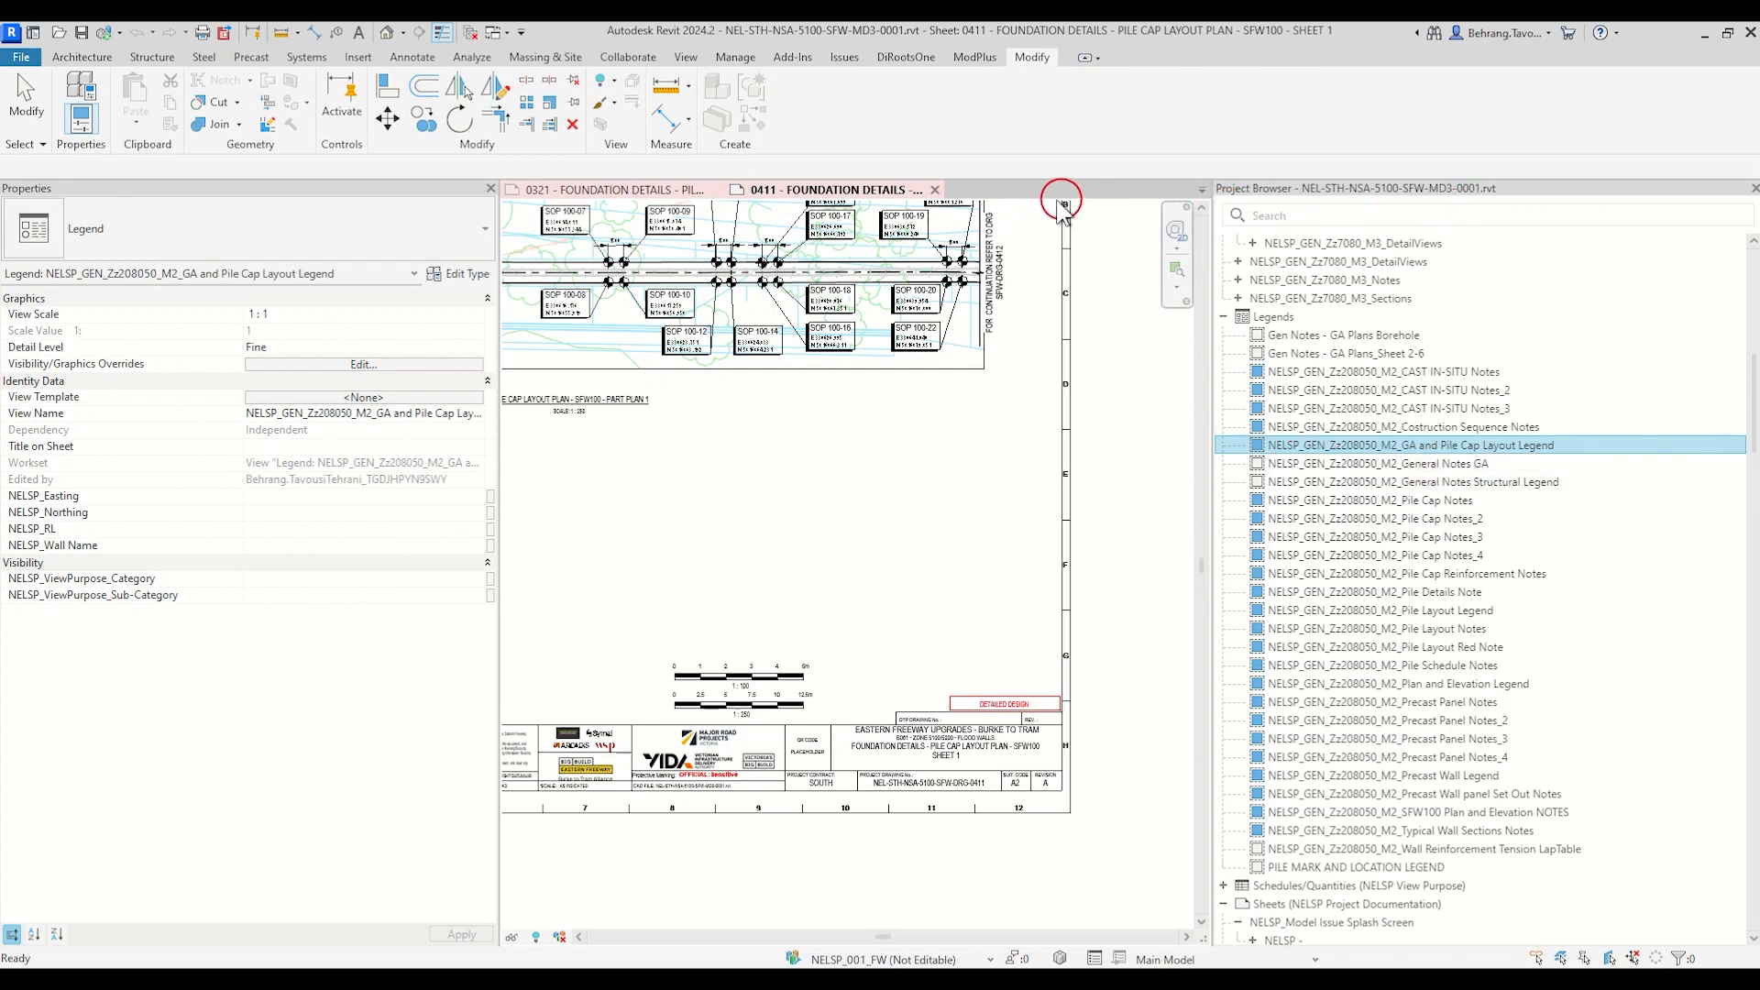
Step: Close sheet 0321 and remove the Pile Layout Legend from sheet 0412
click(1135, 499)
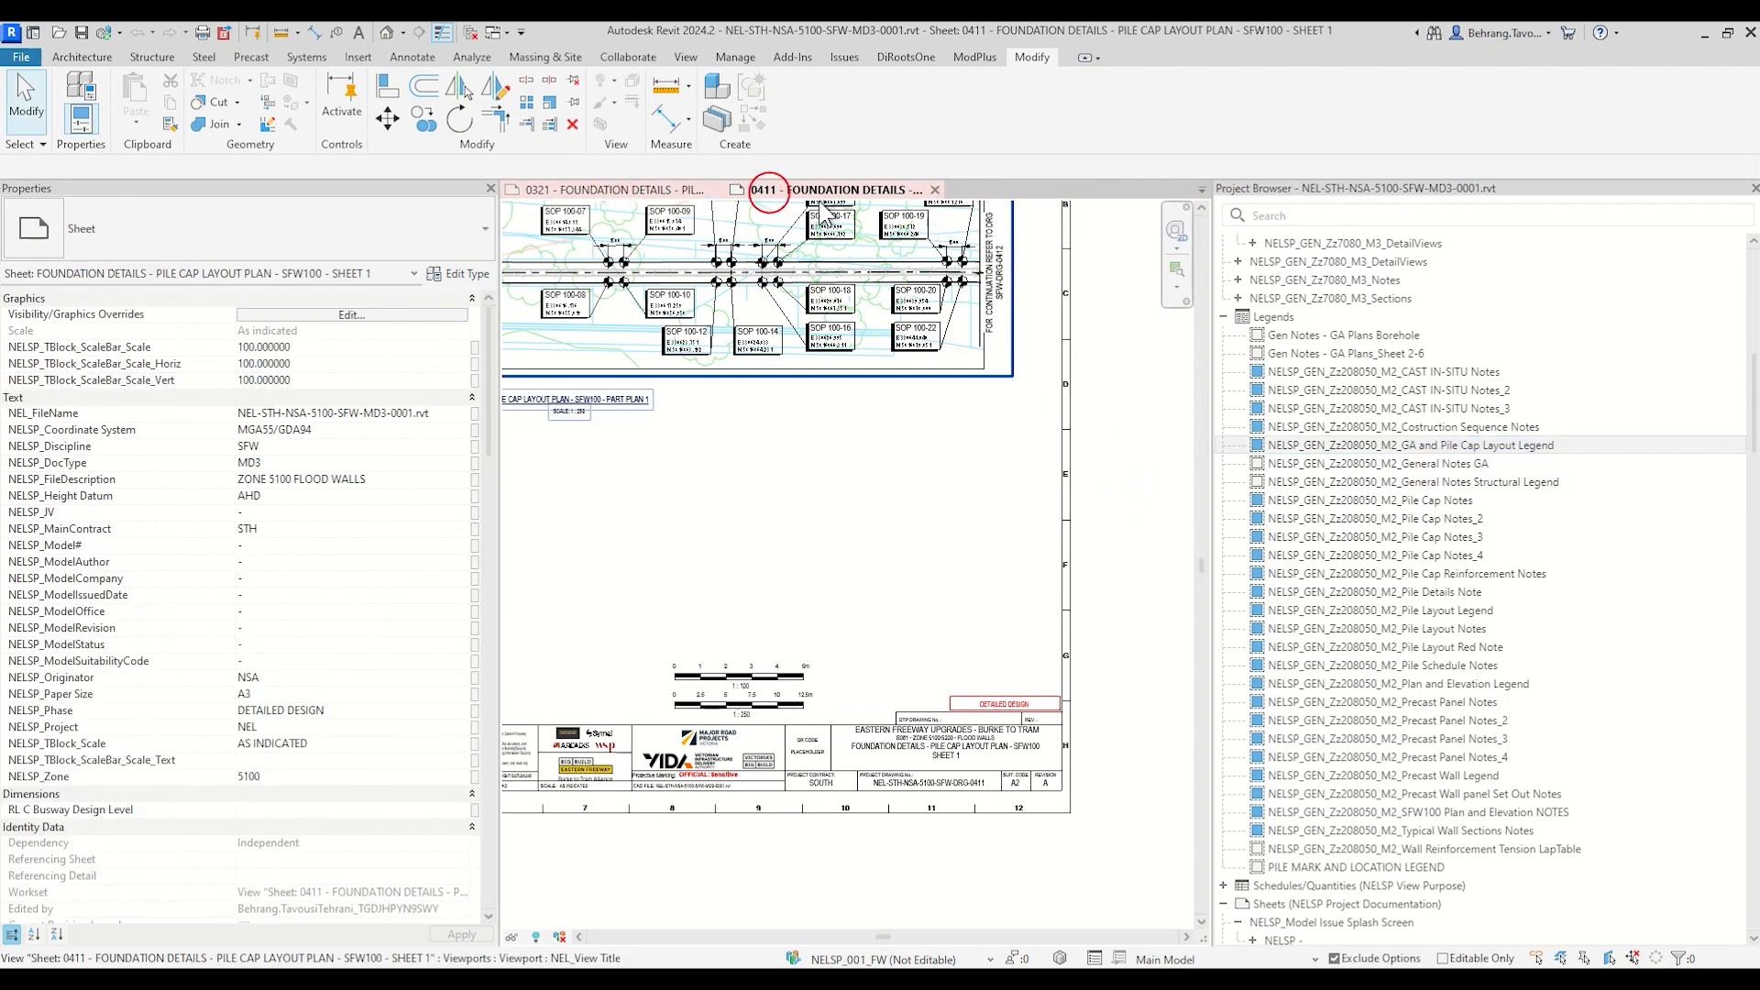
click(715, 190)
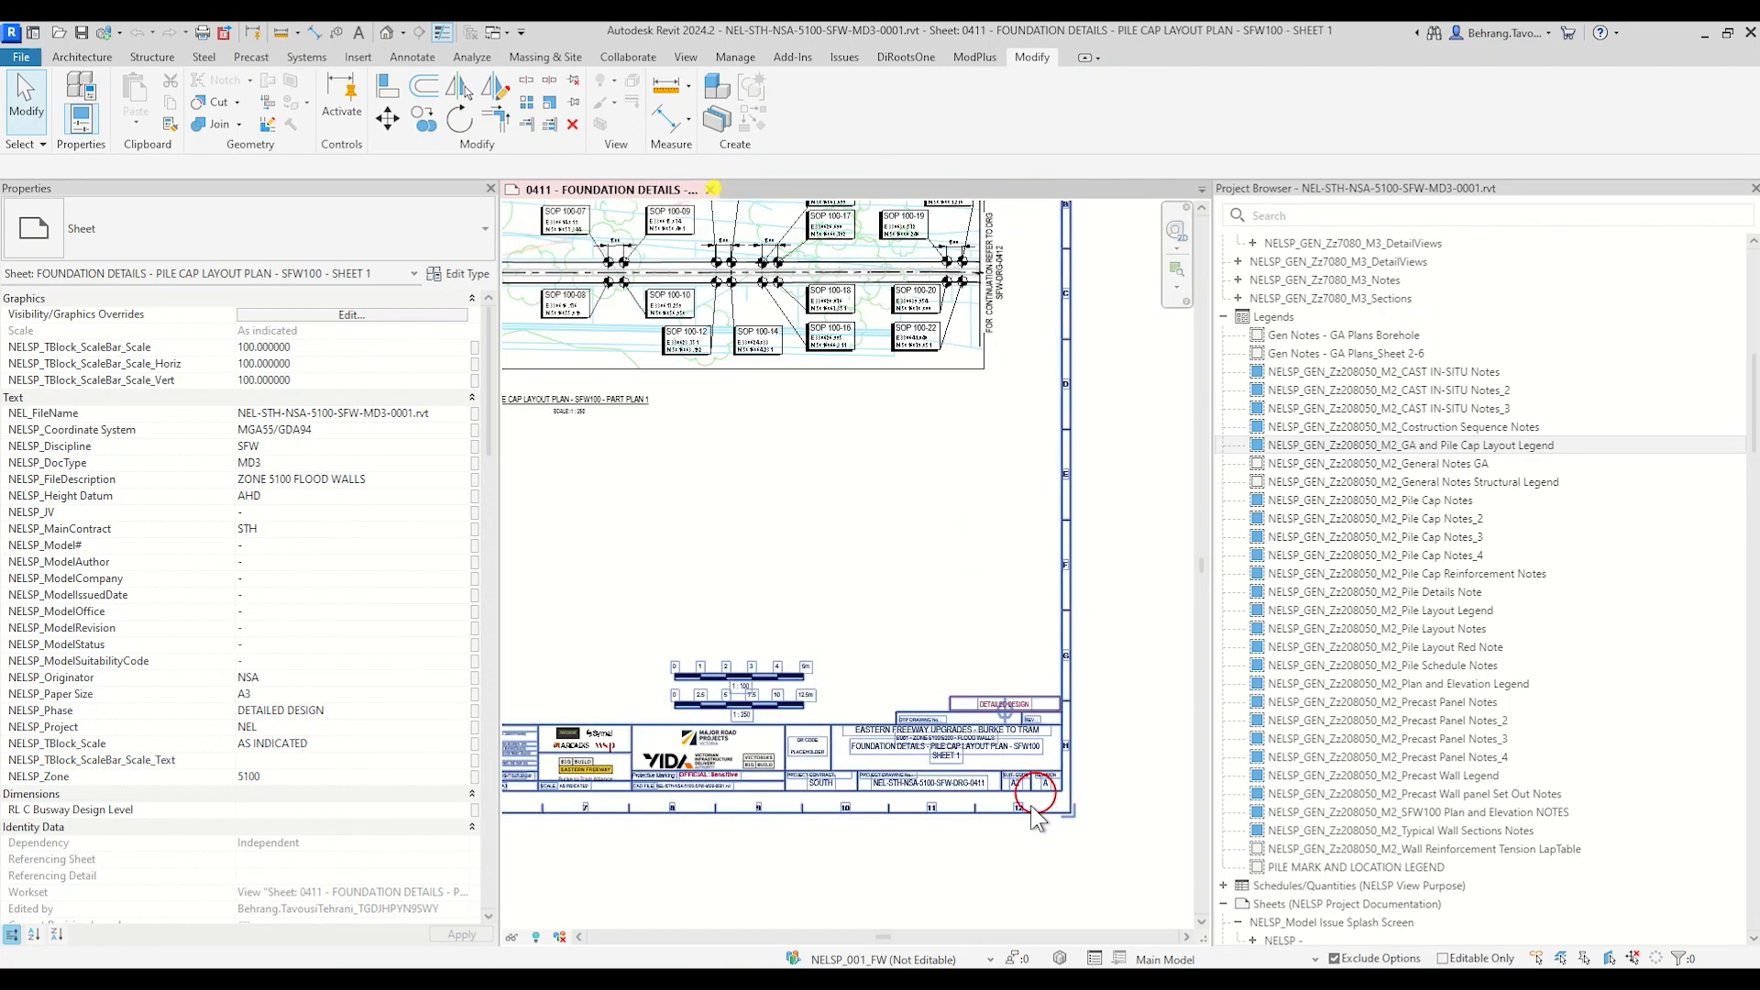
scroll(1380, 670, down, 20)
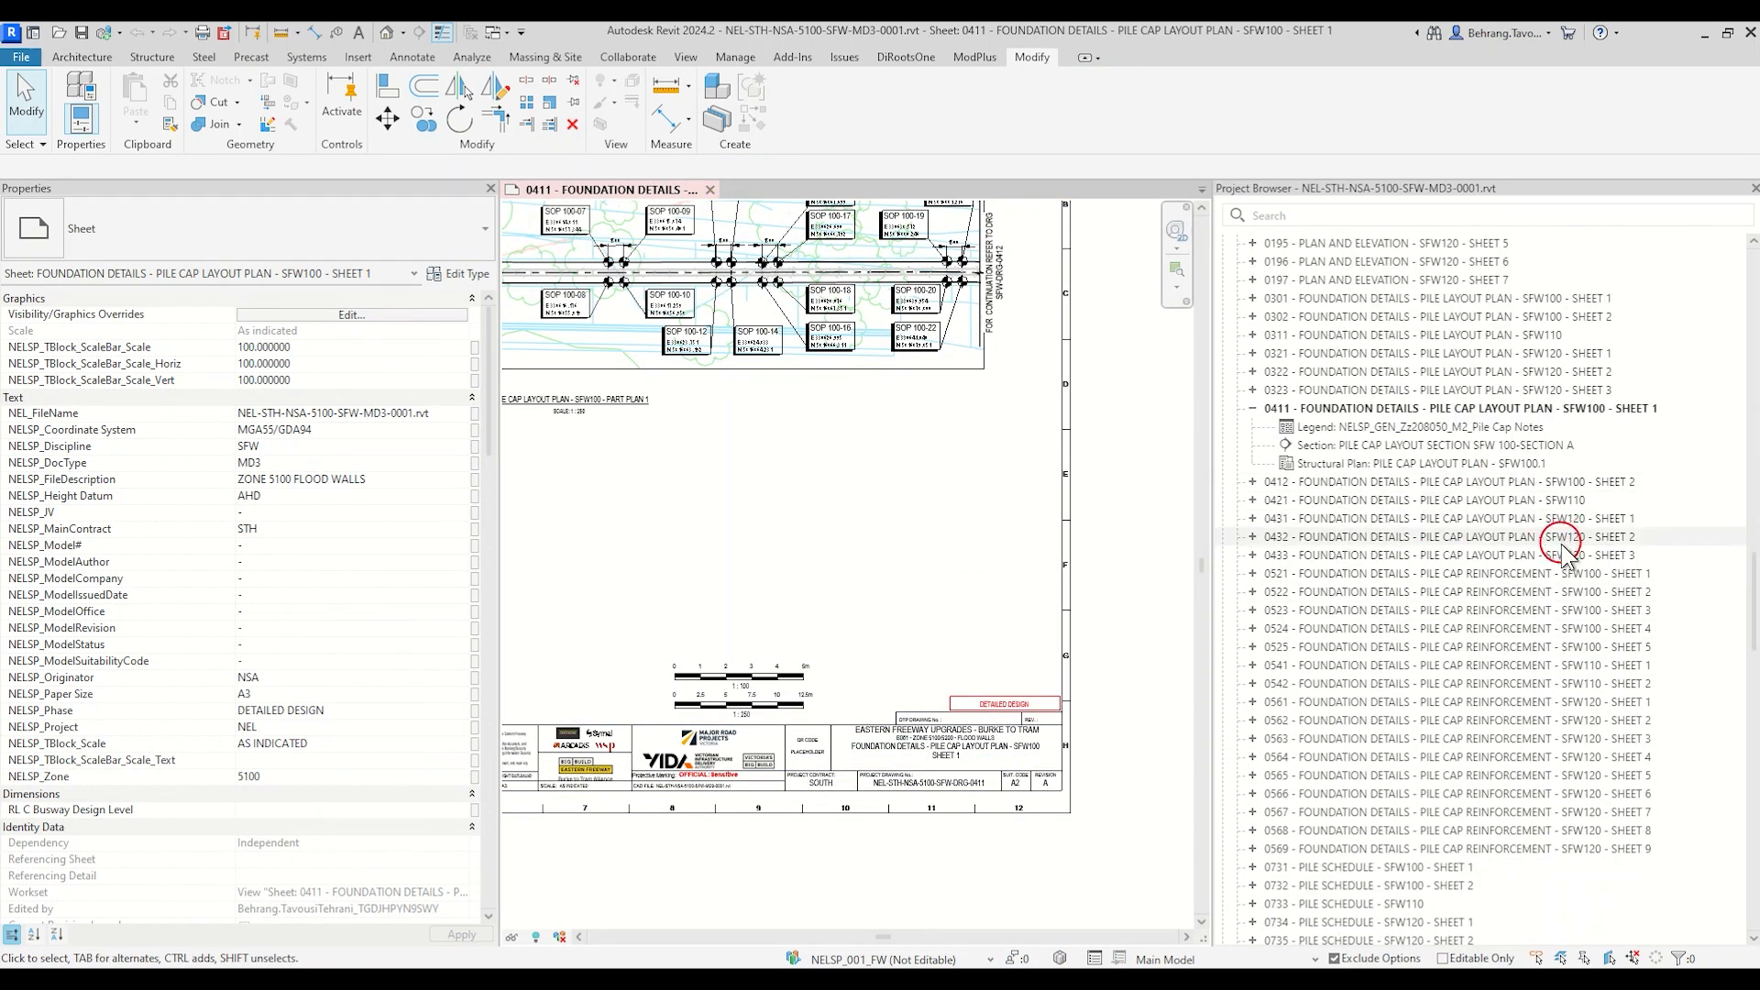
click(1251, 408)
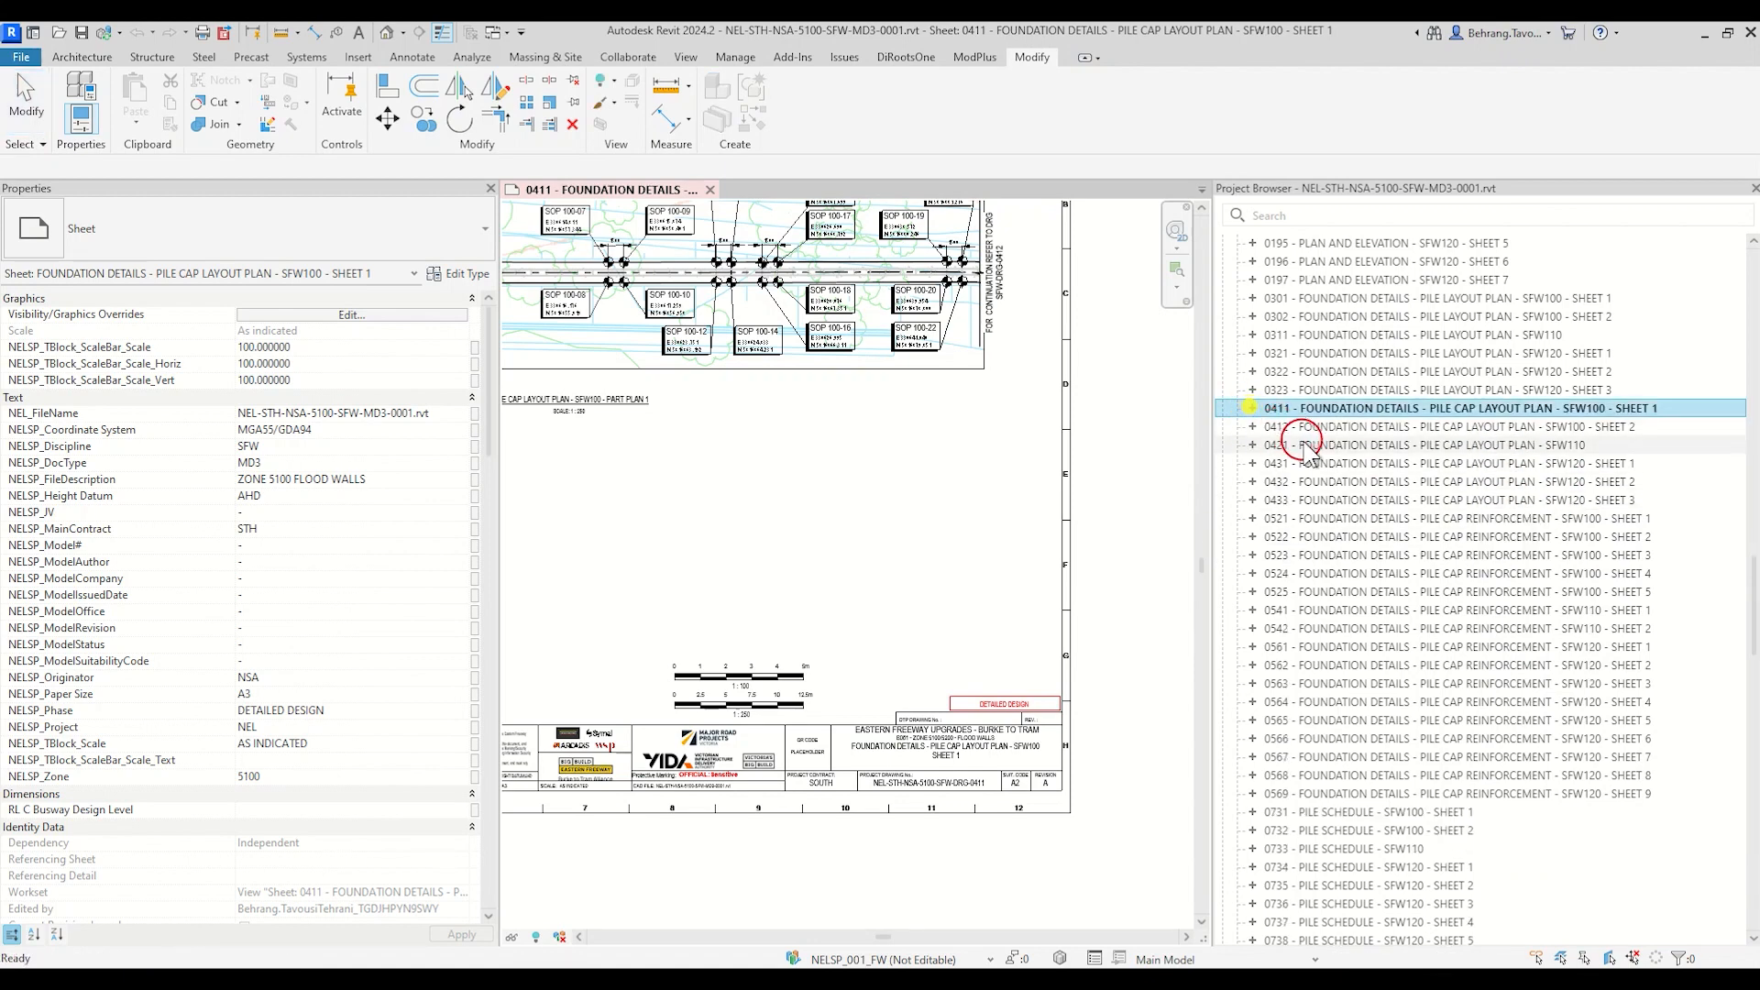
click(1252, 427)
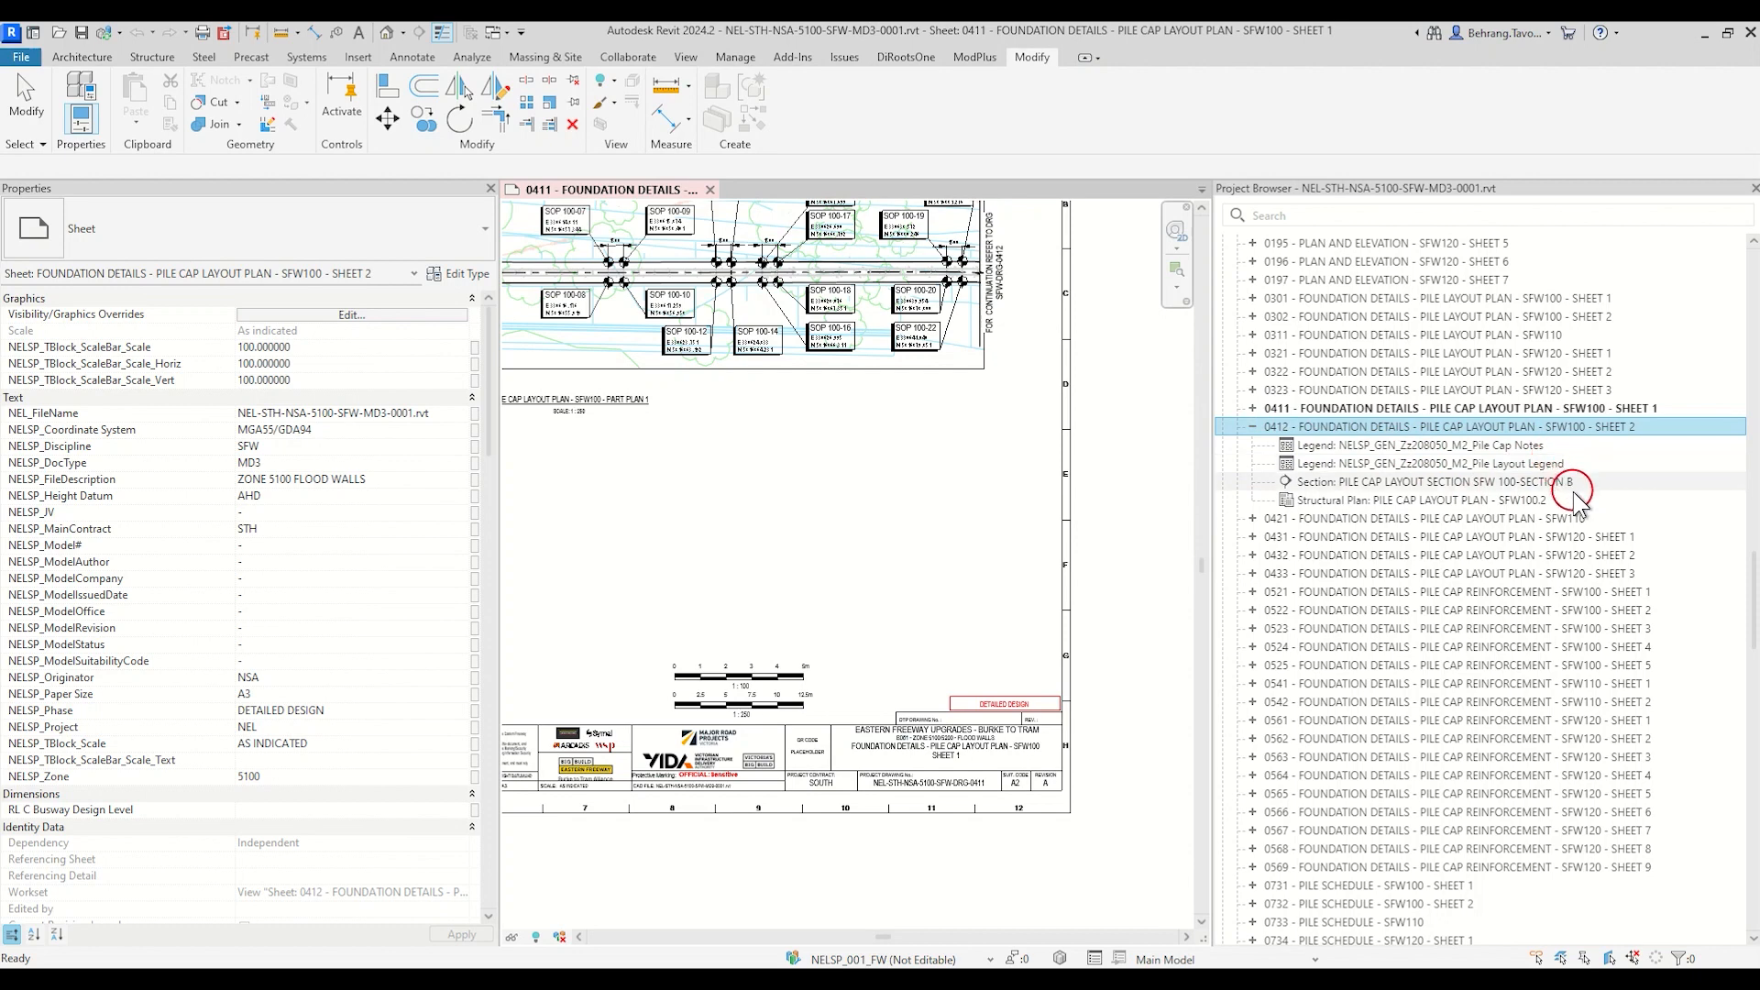
click(1556, 465)
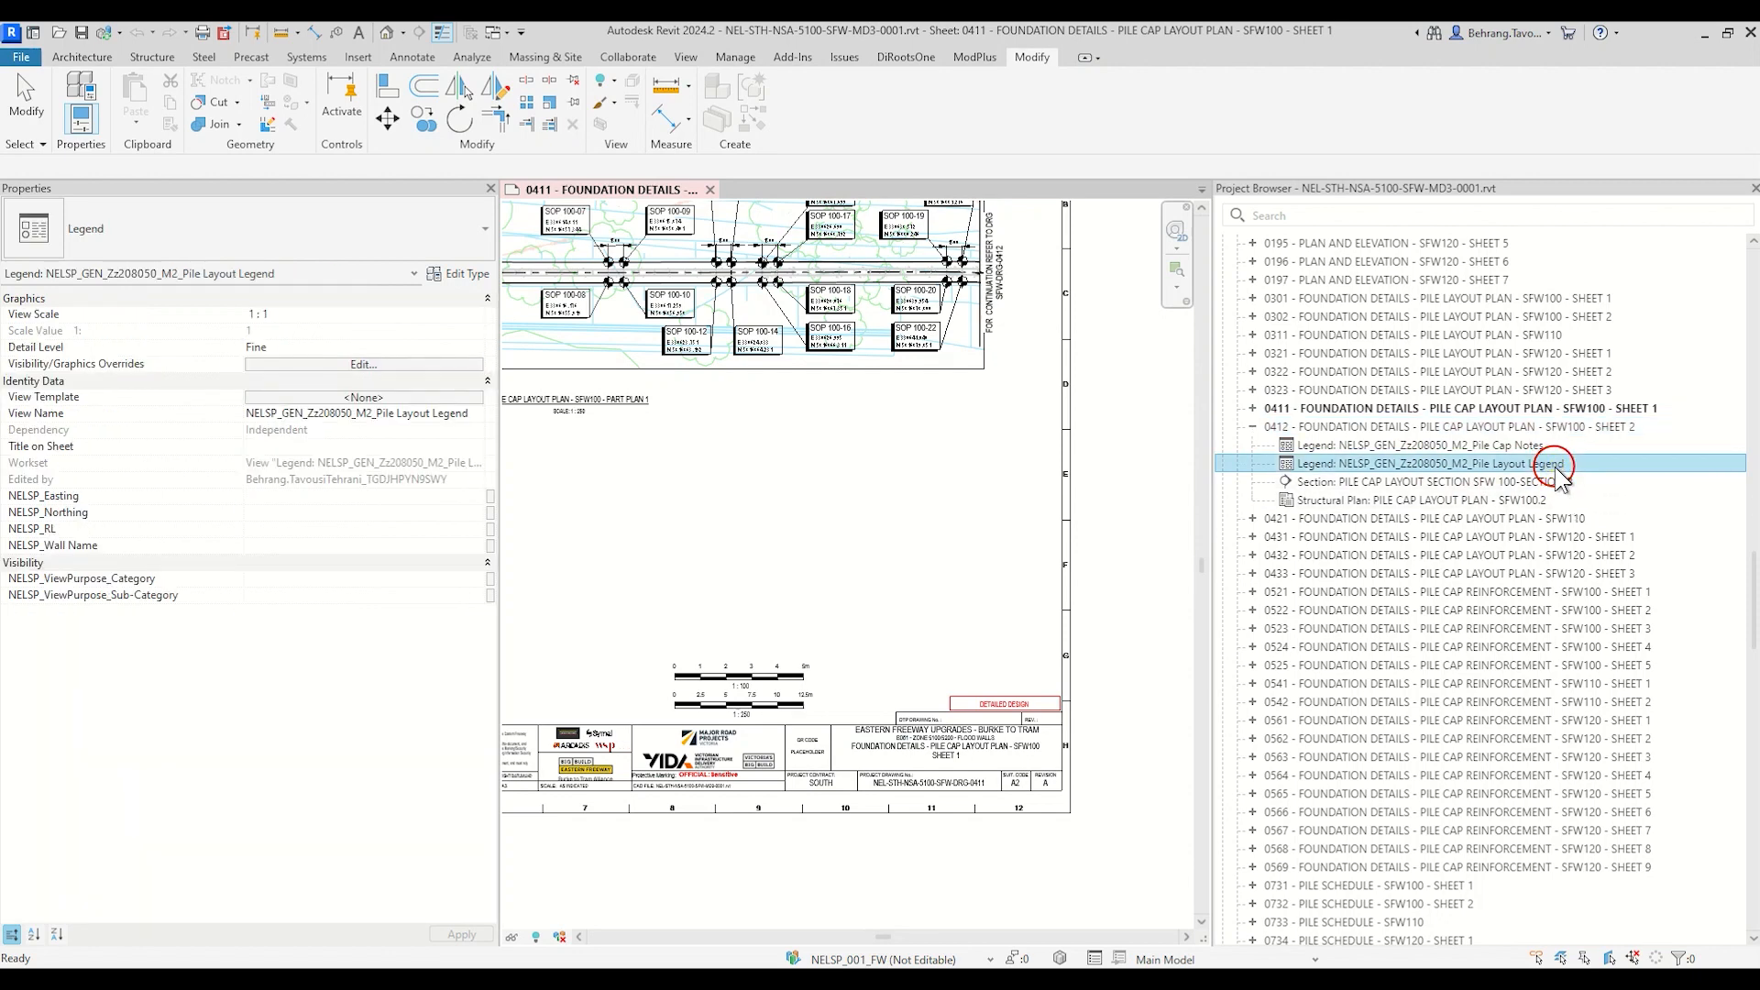
right_click(1508, 465)
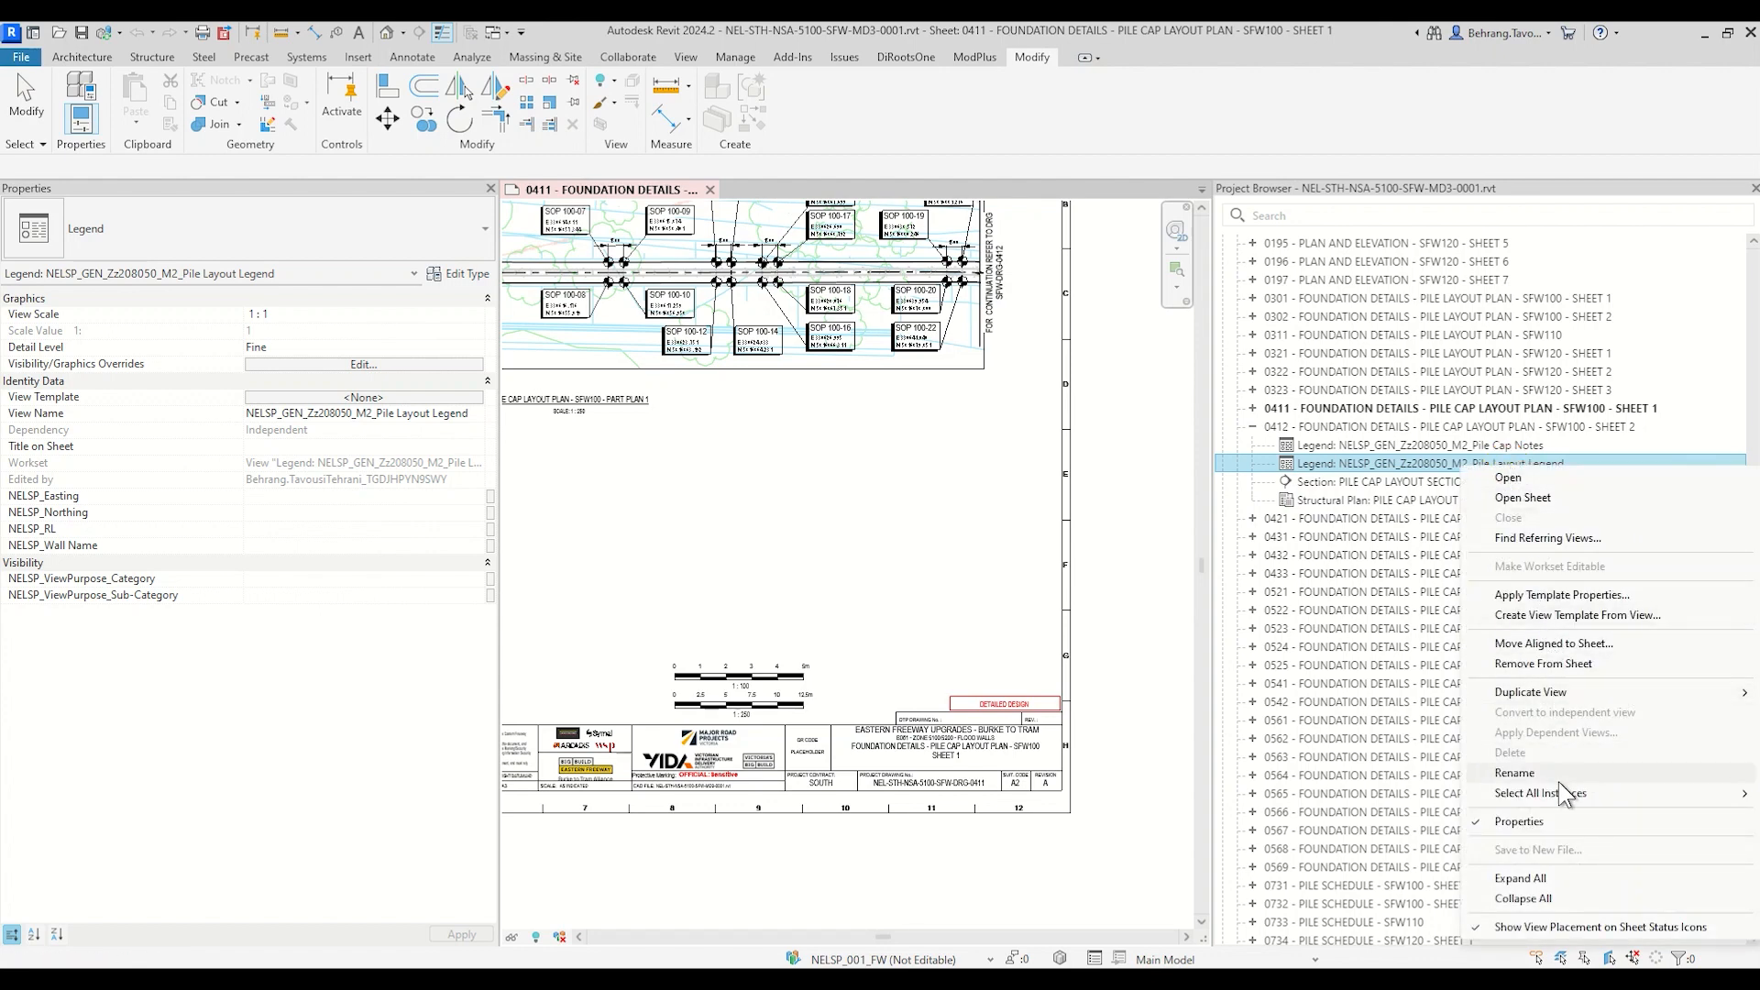
click(1537, 665)
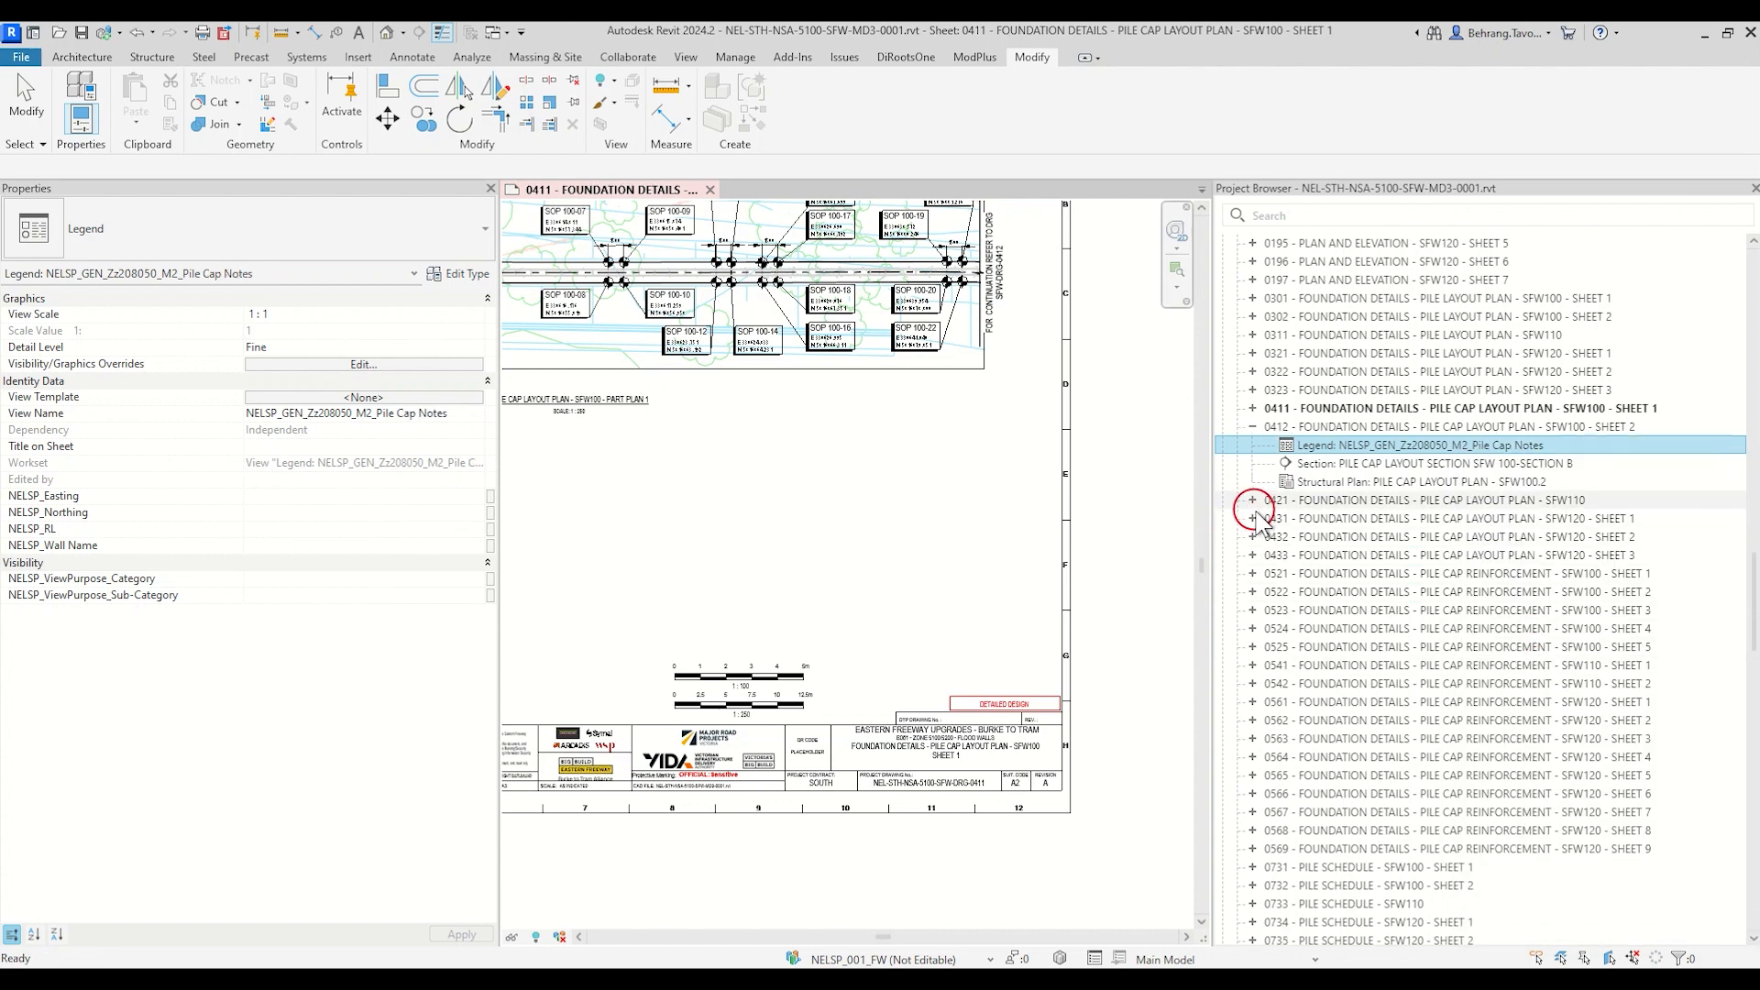
Step: Remove the Pile Layout Legend from the pile cap layout plan sheets 0421 and 0431
click(1253, 501)
click(1508, 538)
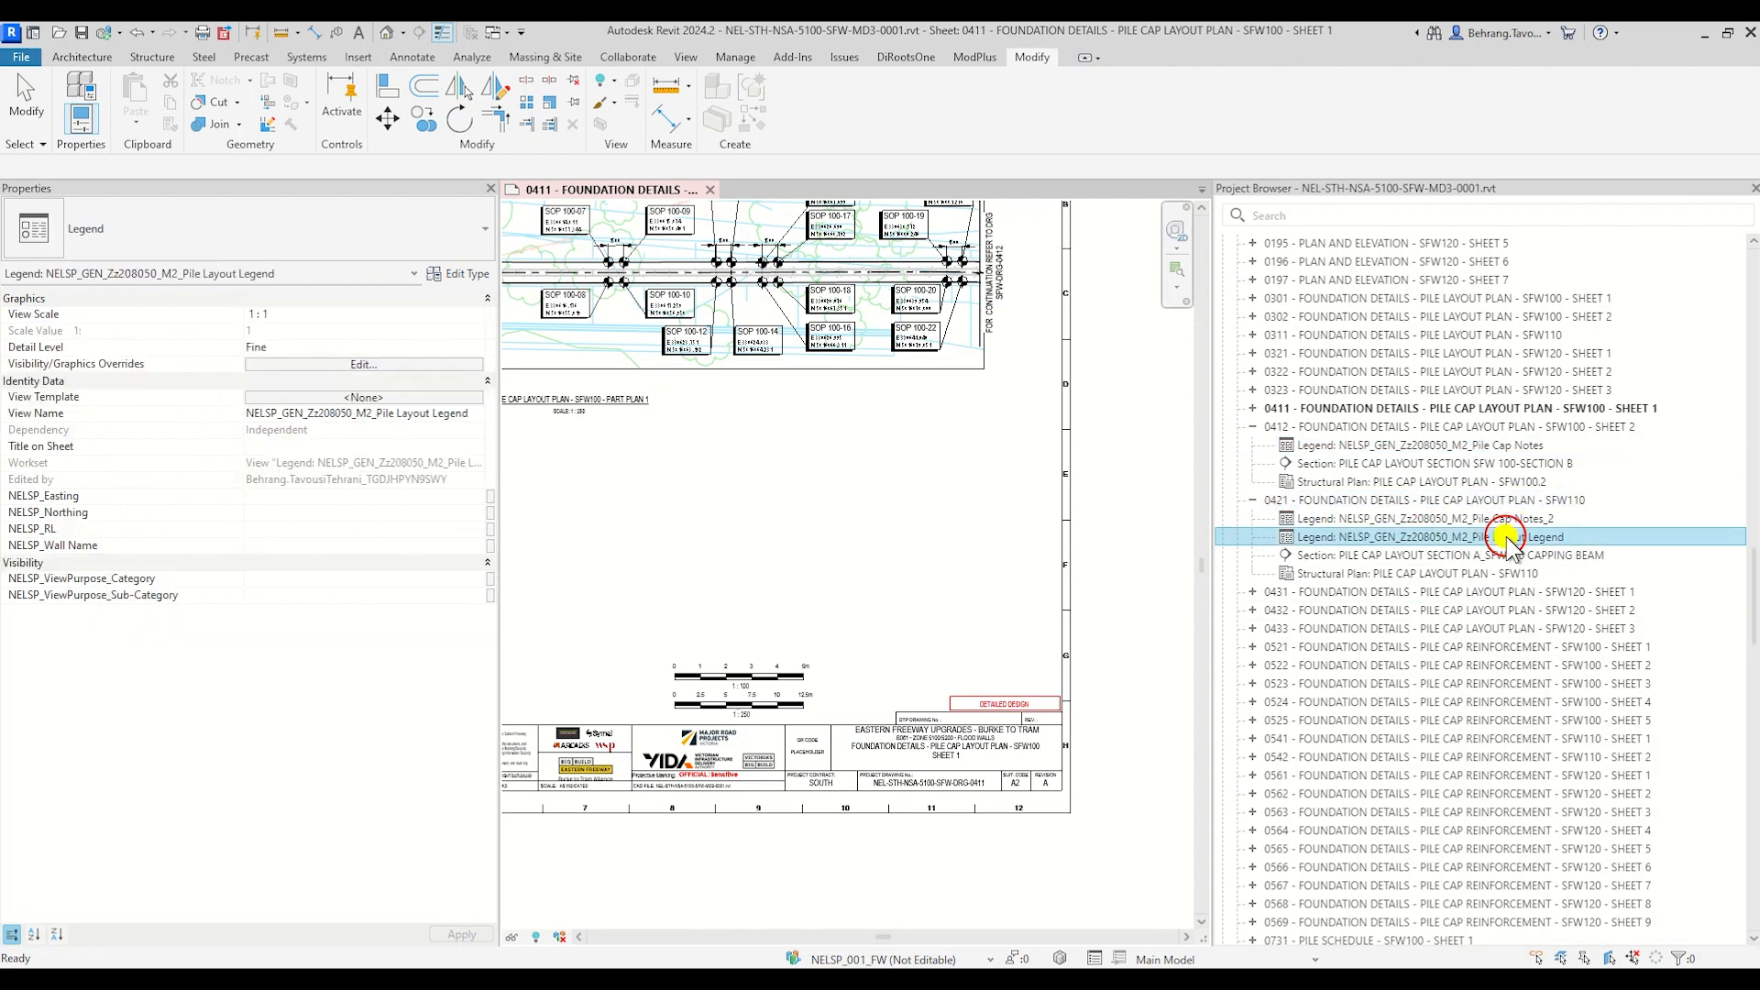
right_click(1507, 539)
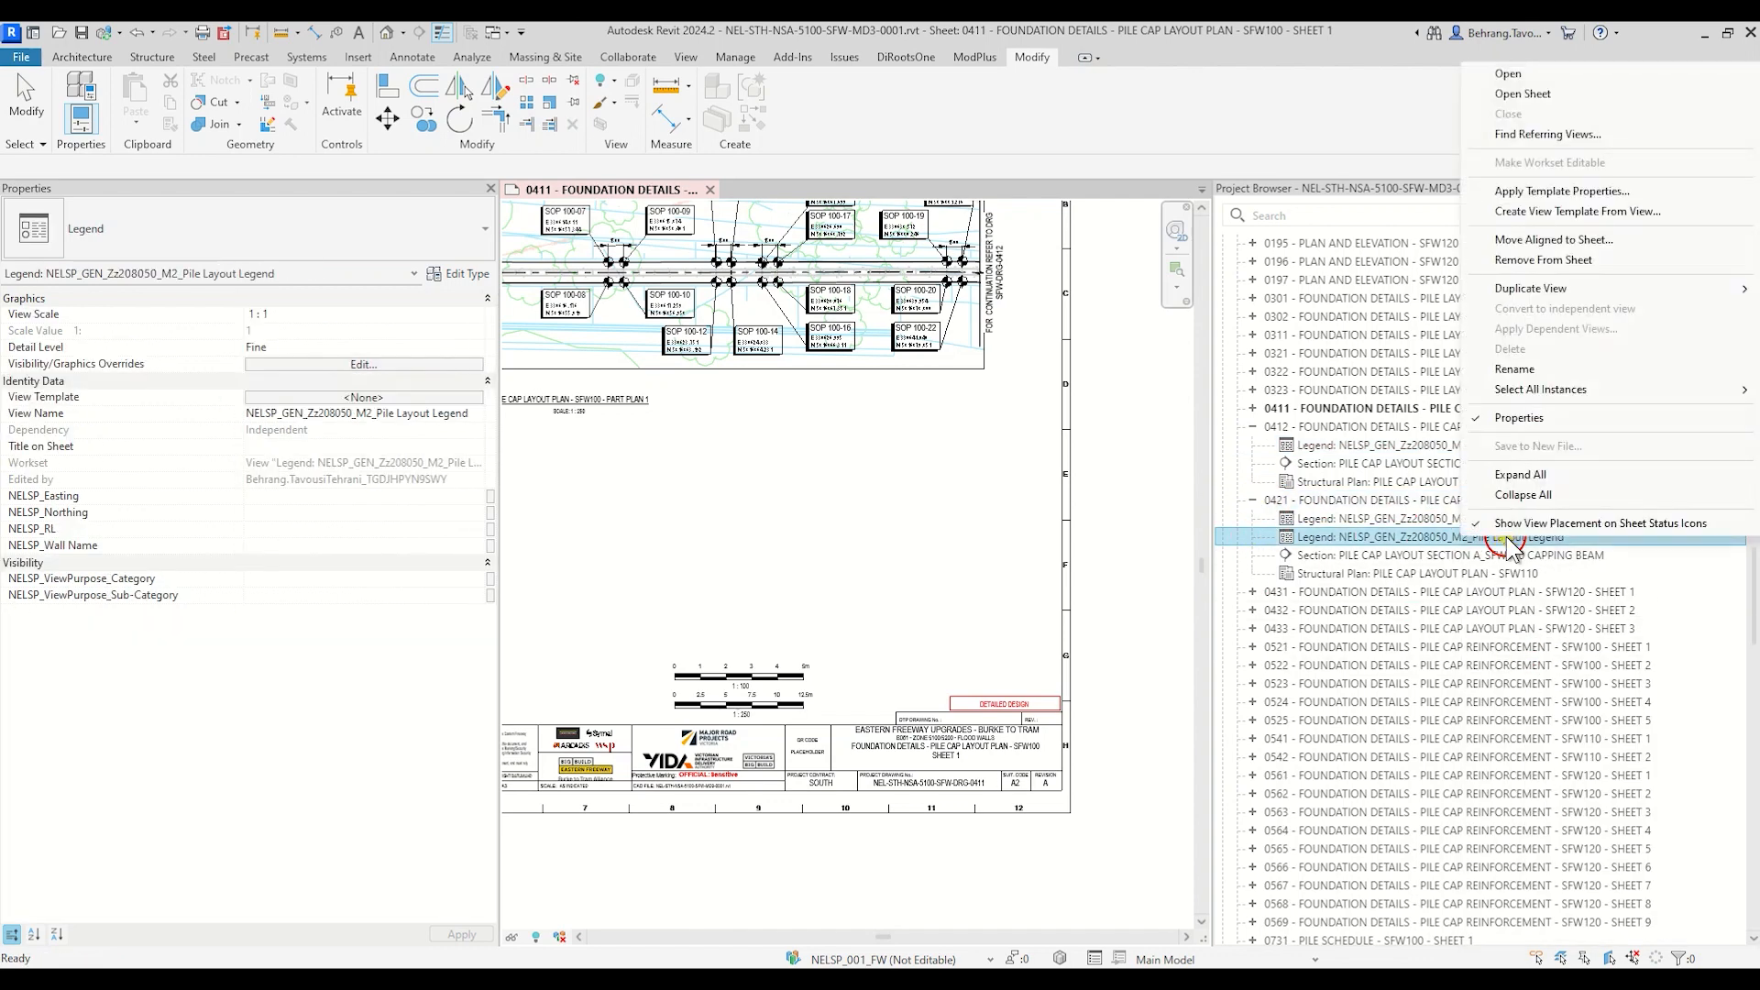
click(1510, 261)
click(1252, 572)
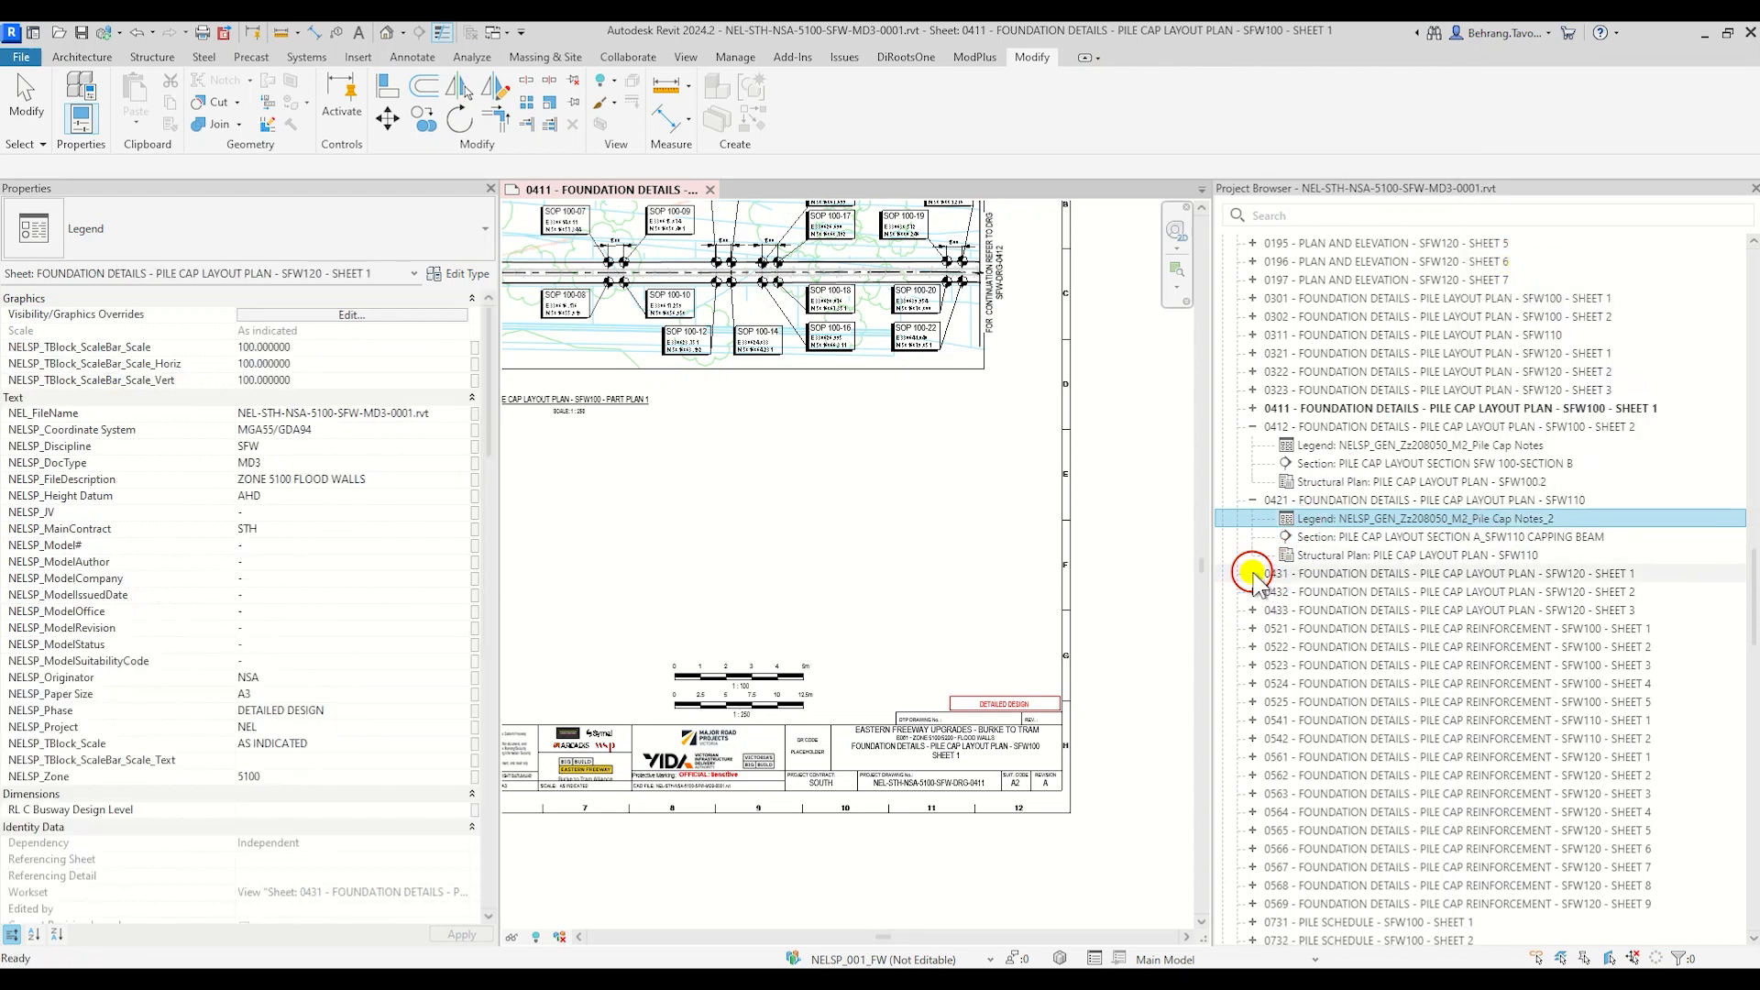
click(1470, 609)
right_click(1499, 608)
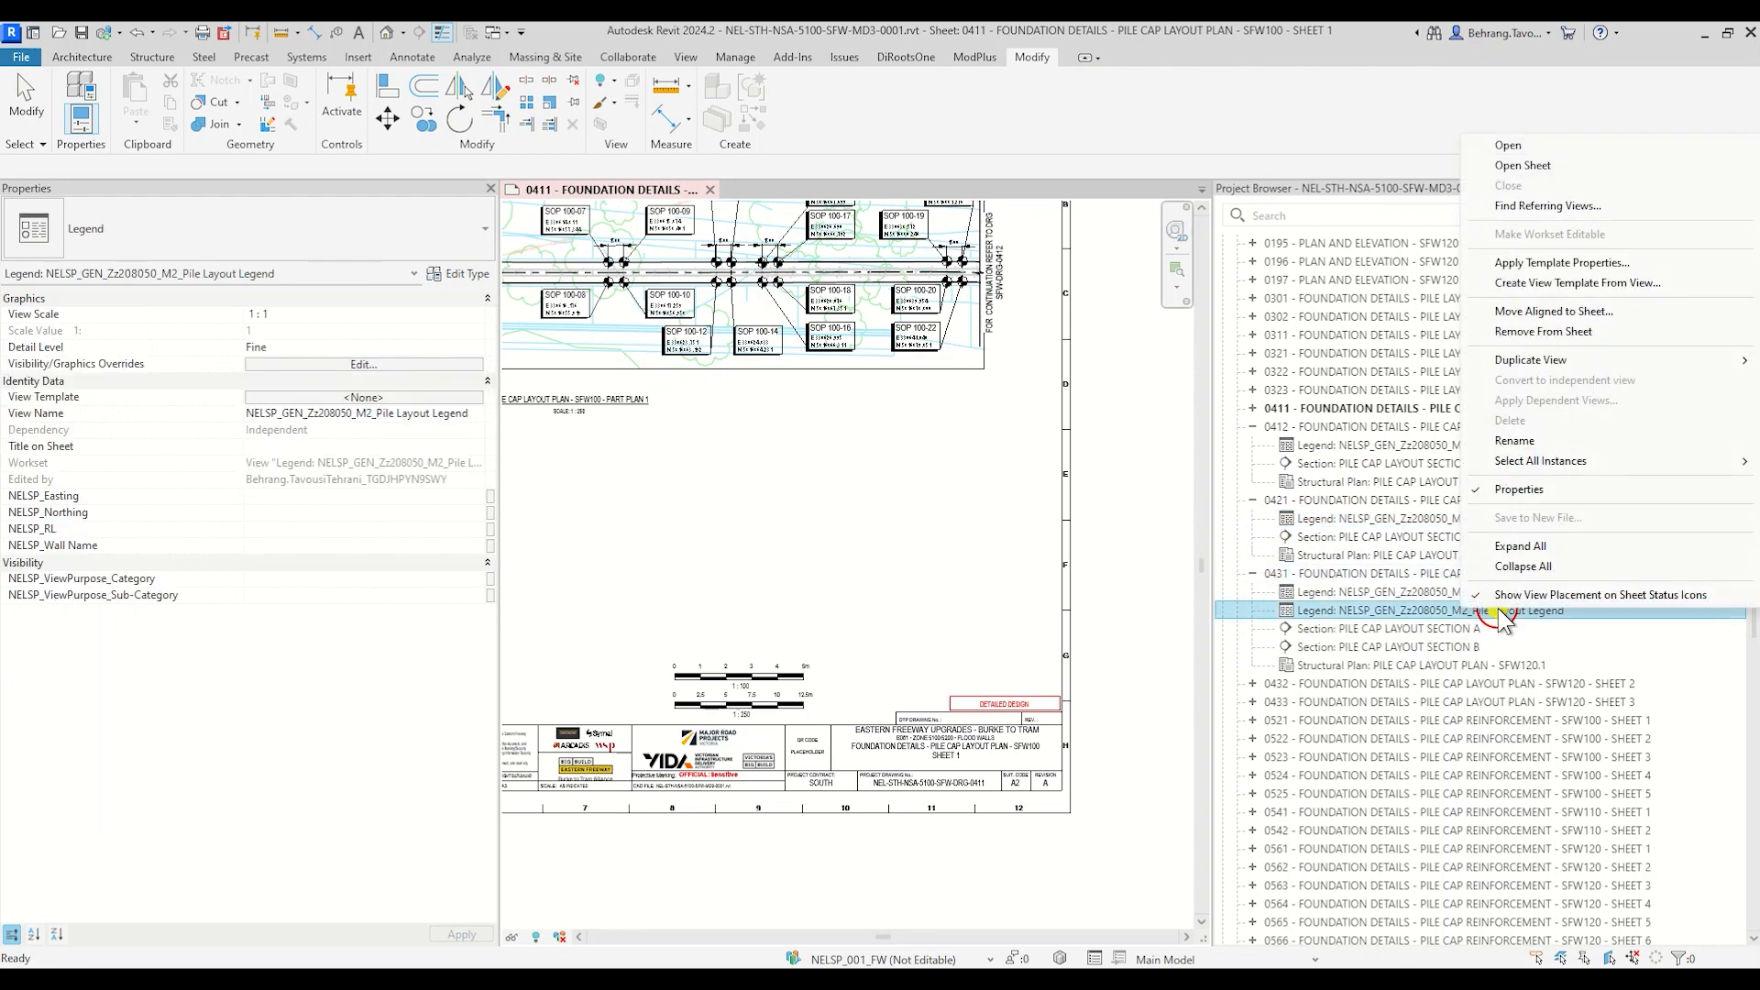
click(1528, 328)
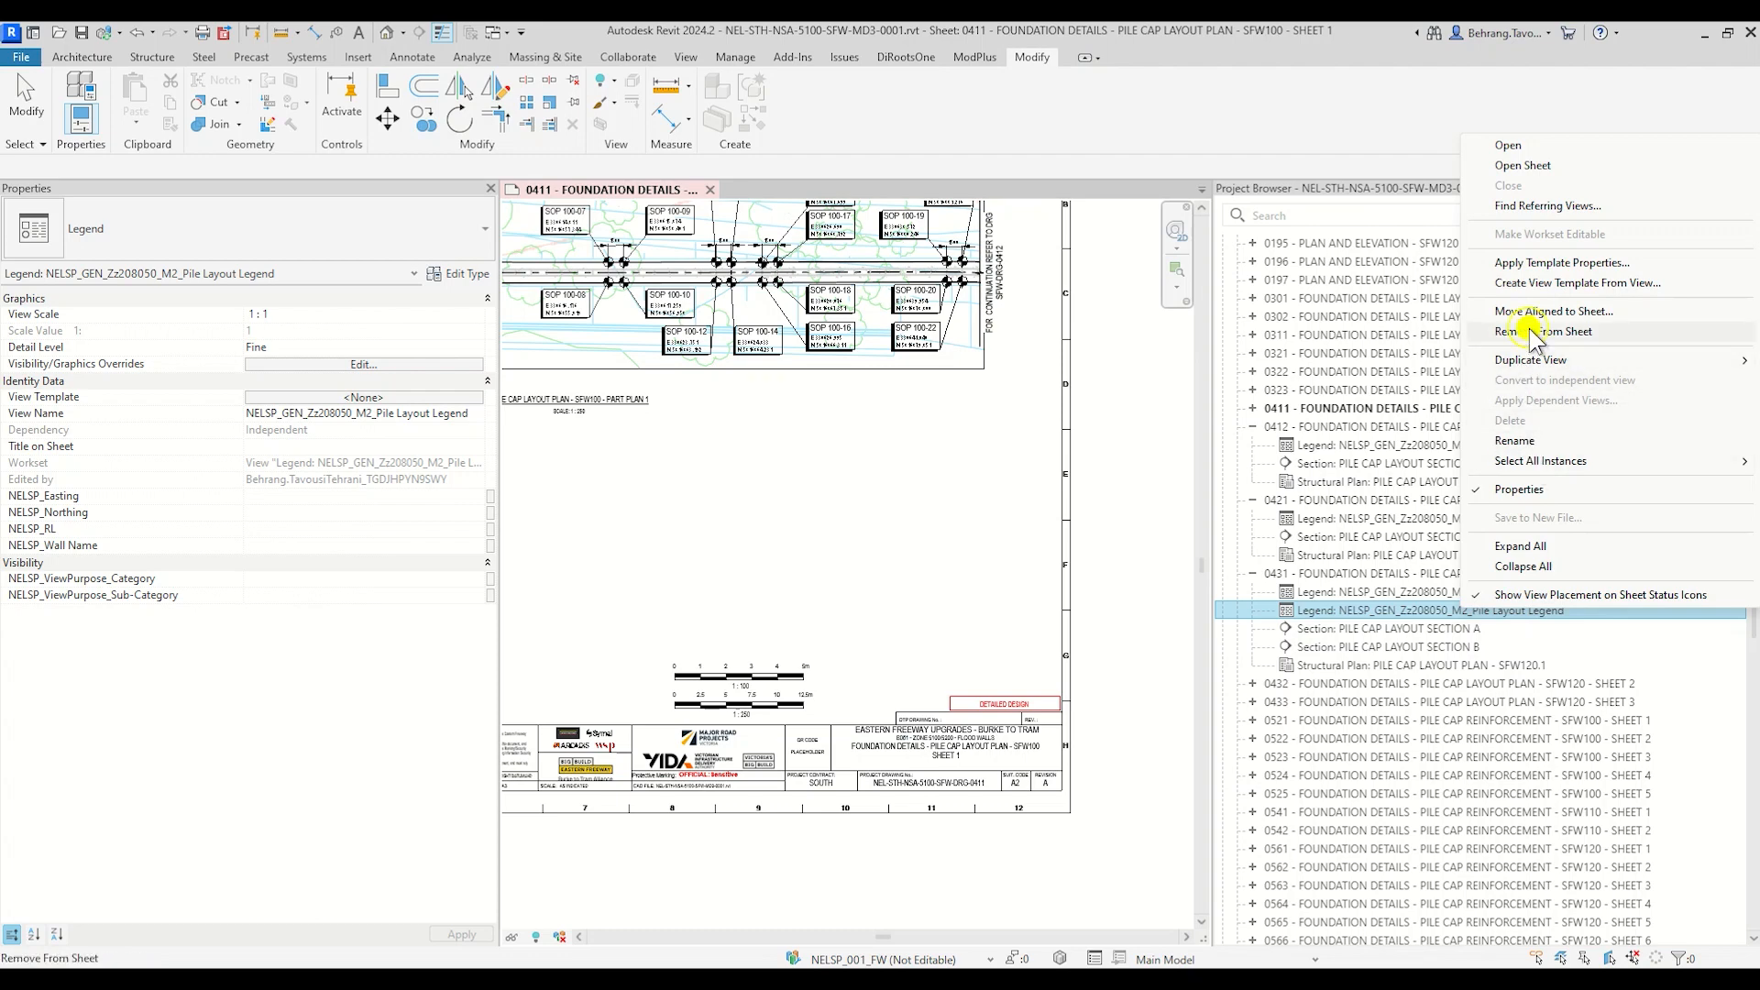
Step: Remove the Pile Layout Legend from the pile cap layout plan sheets 0432 and 0433
click(1252, 664)
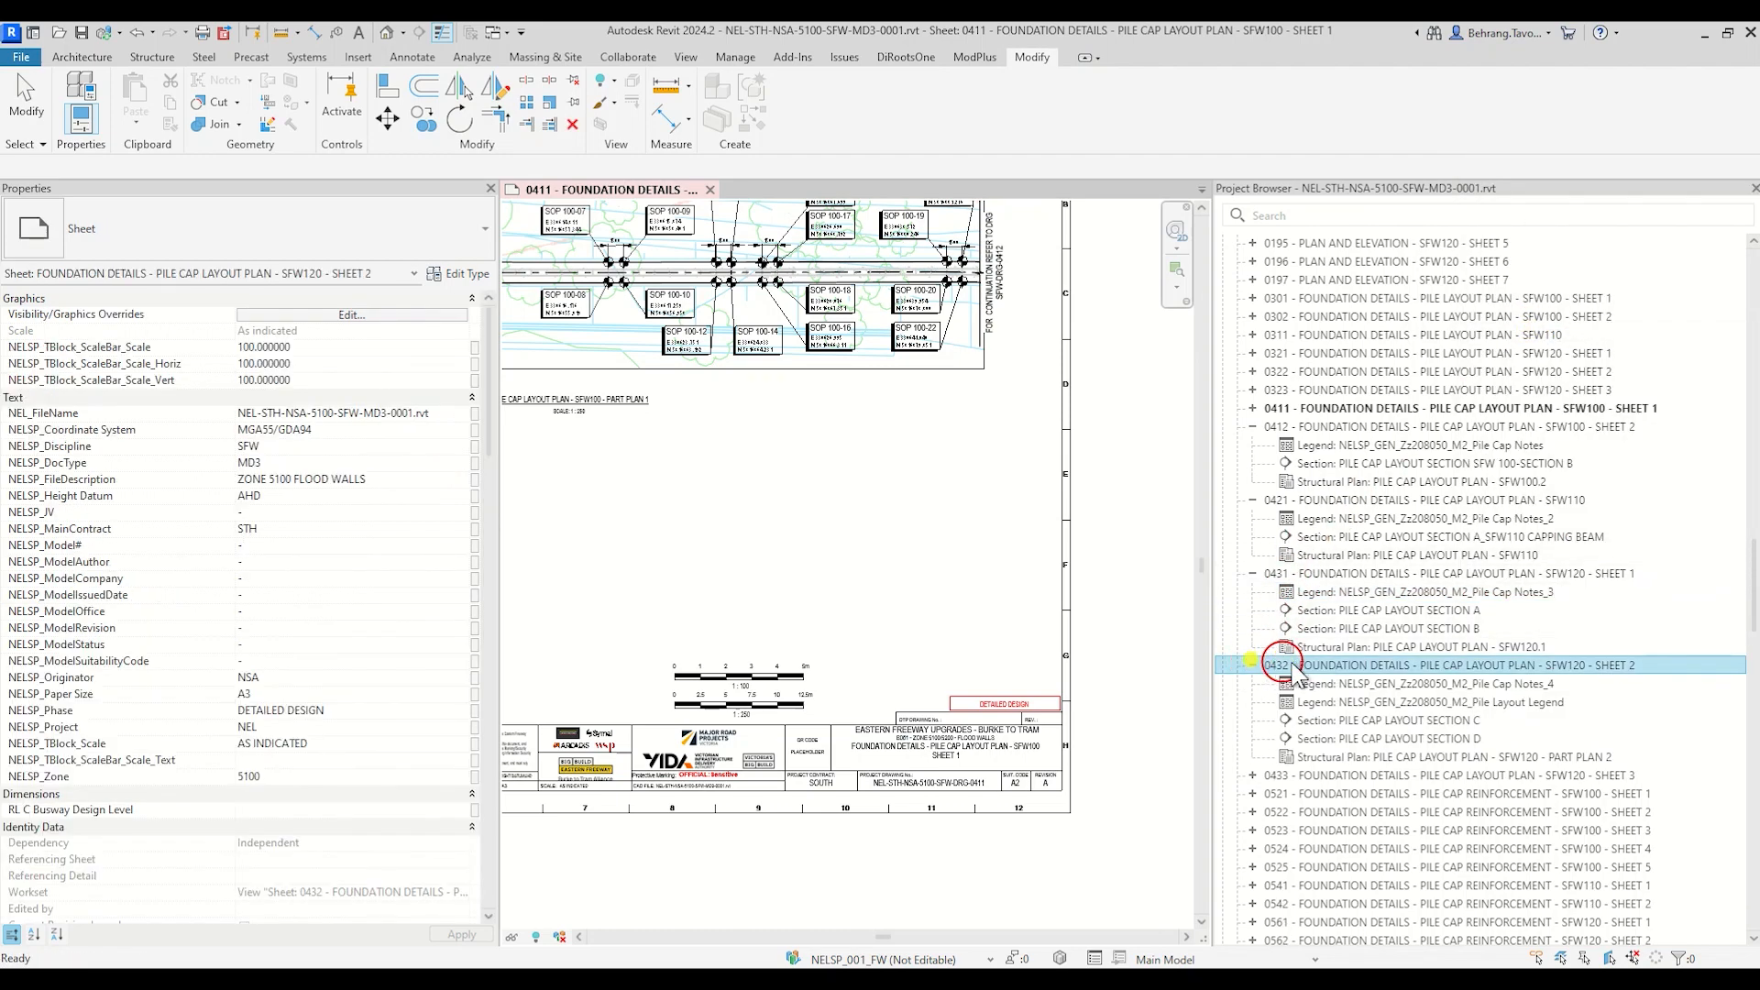
click(1499, 703)
right_click(1499, 703)
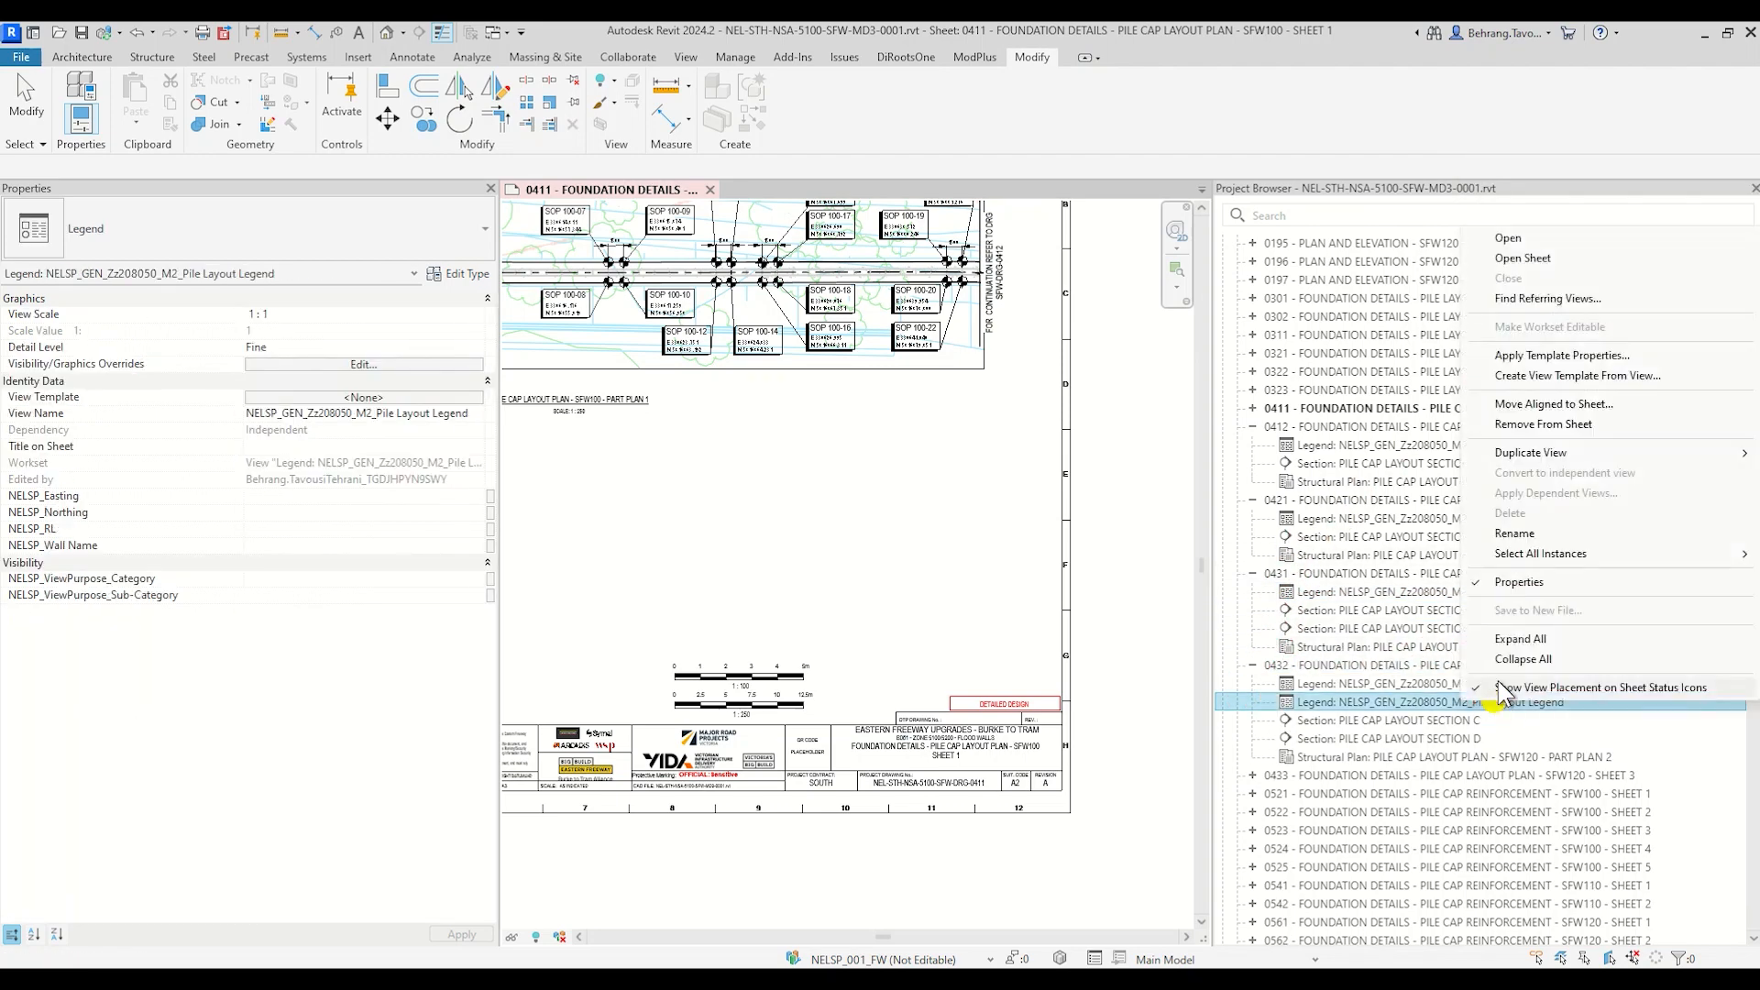
click(1531, 425)
scroll(1302, 661, down, 4)
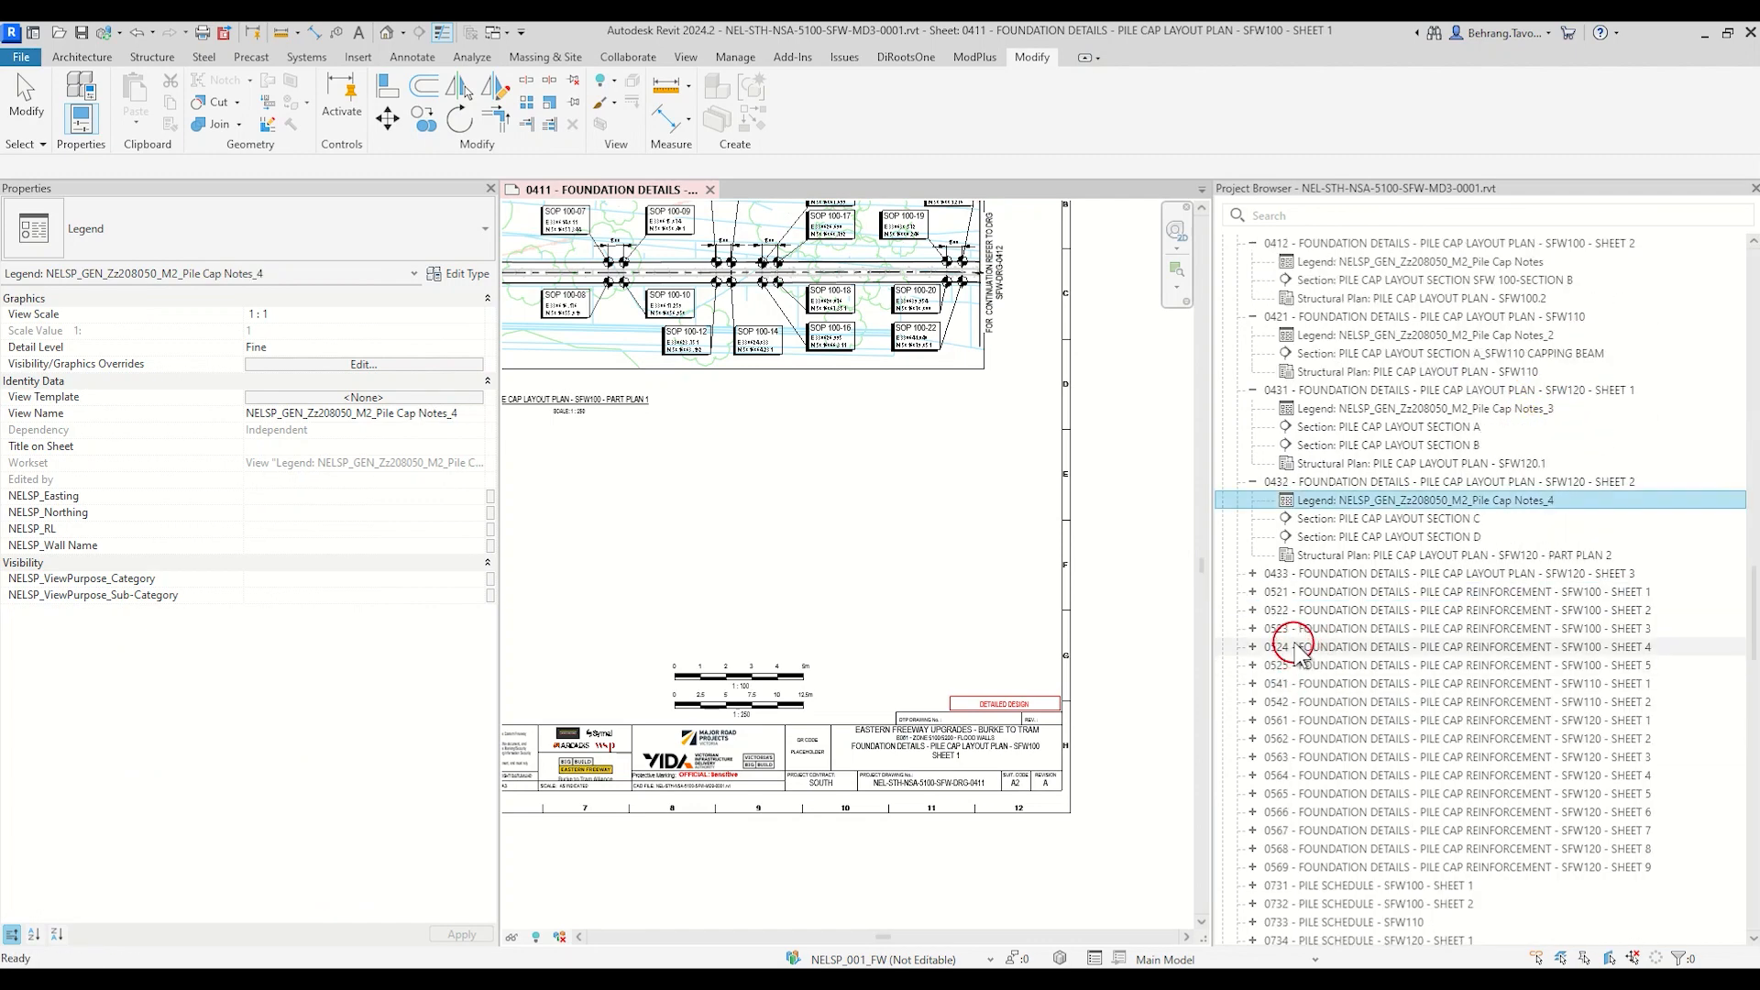
click(1252, 573)
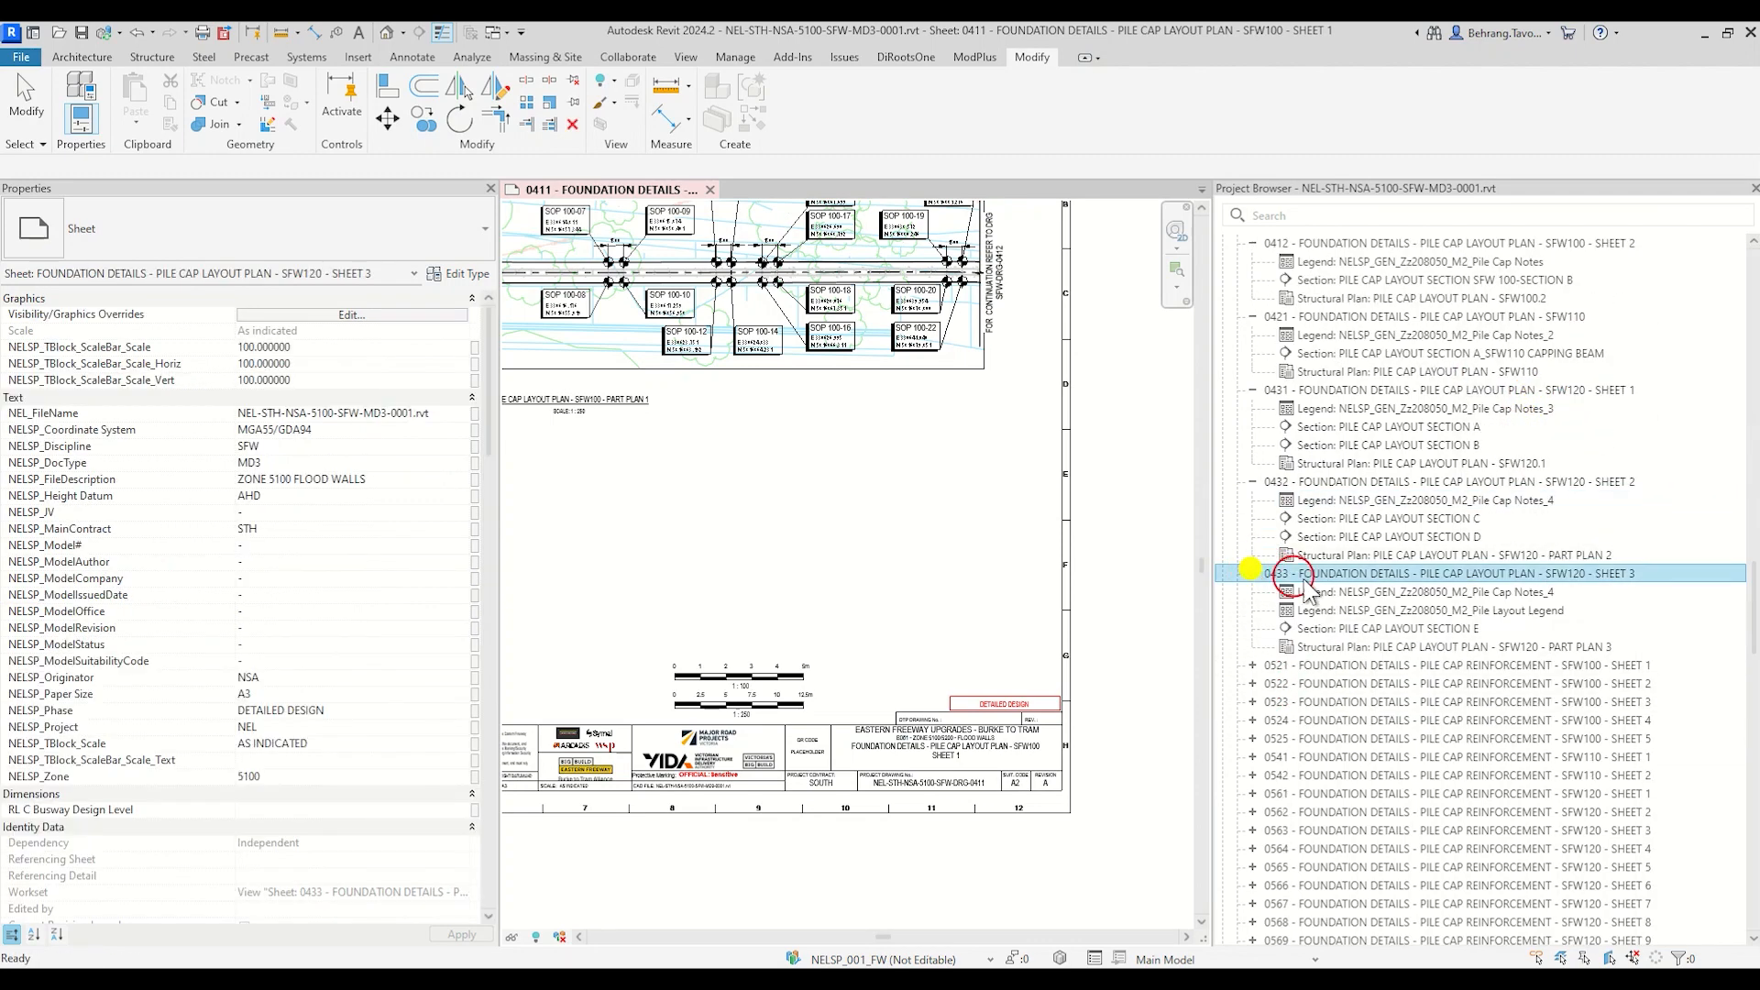
right_click(1506, 619)
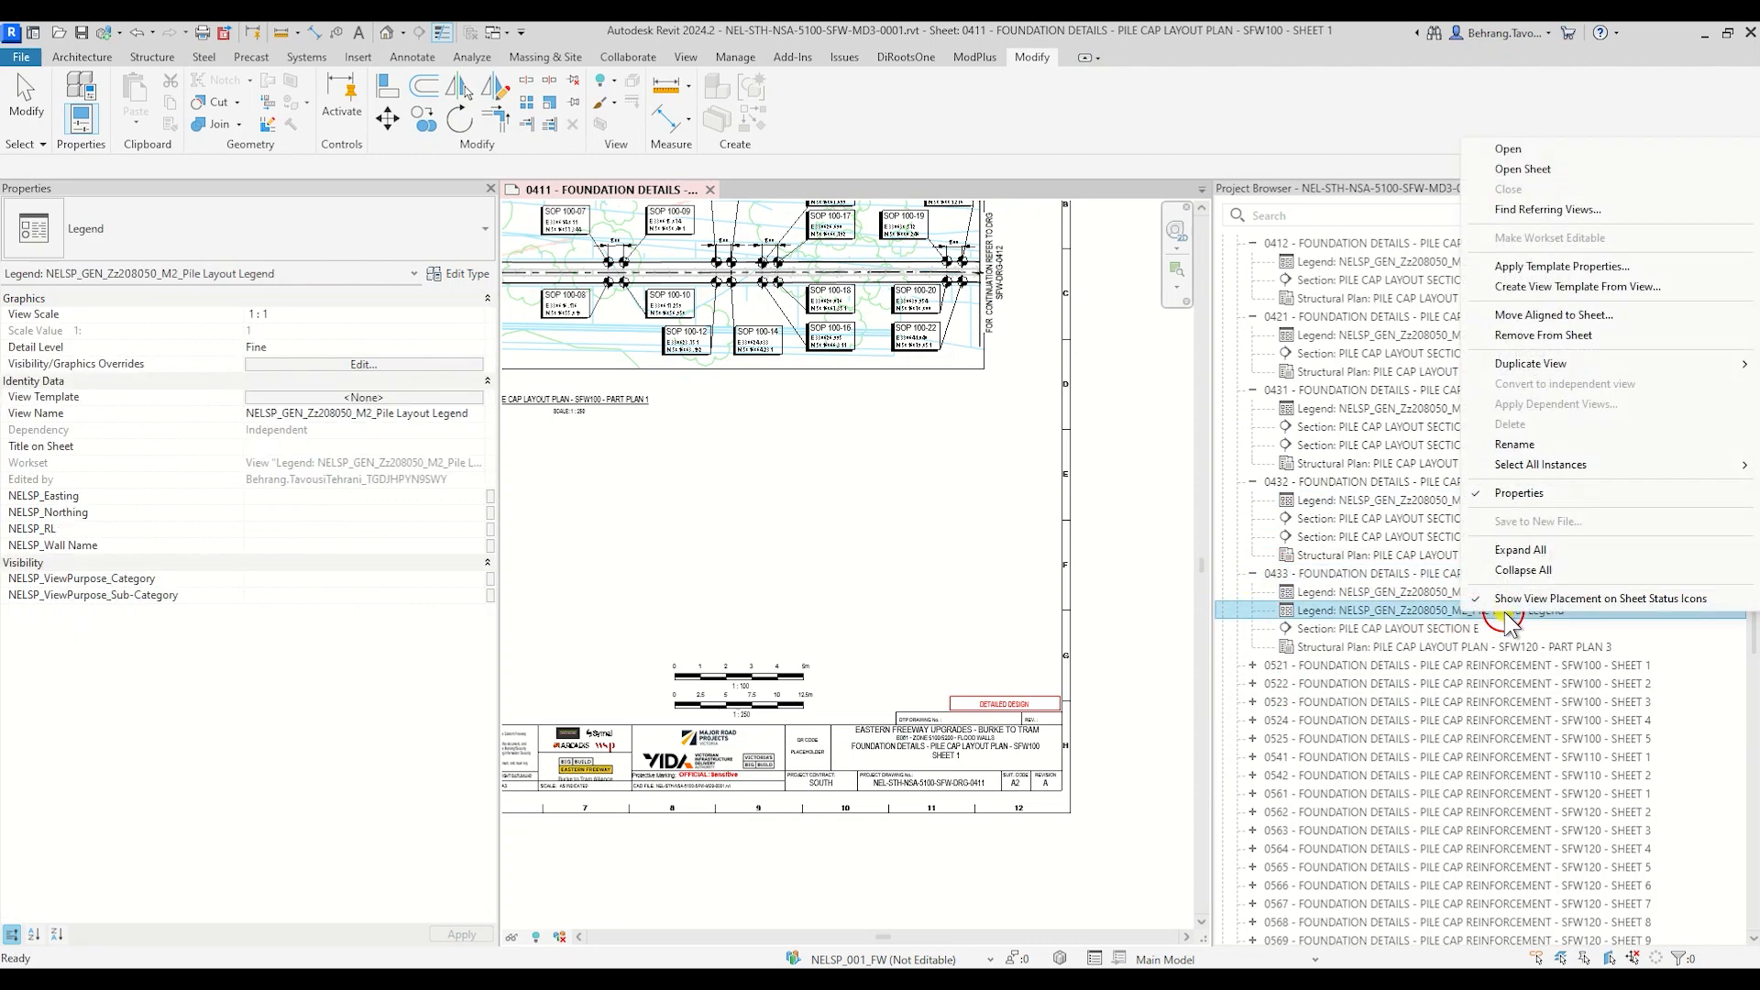
click(1527, 335)
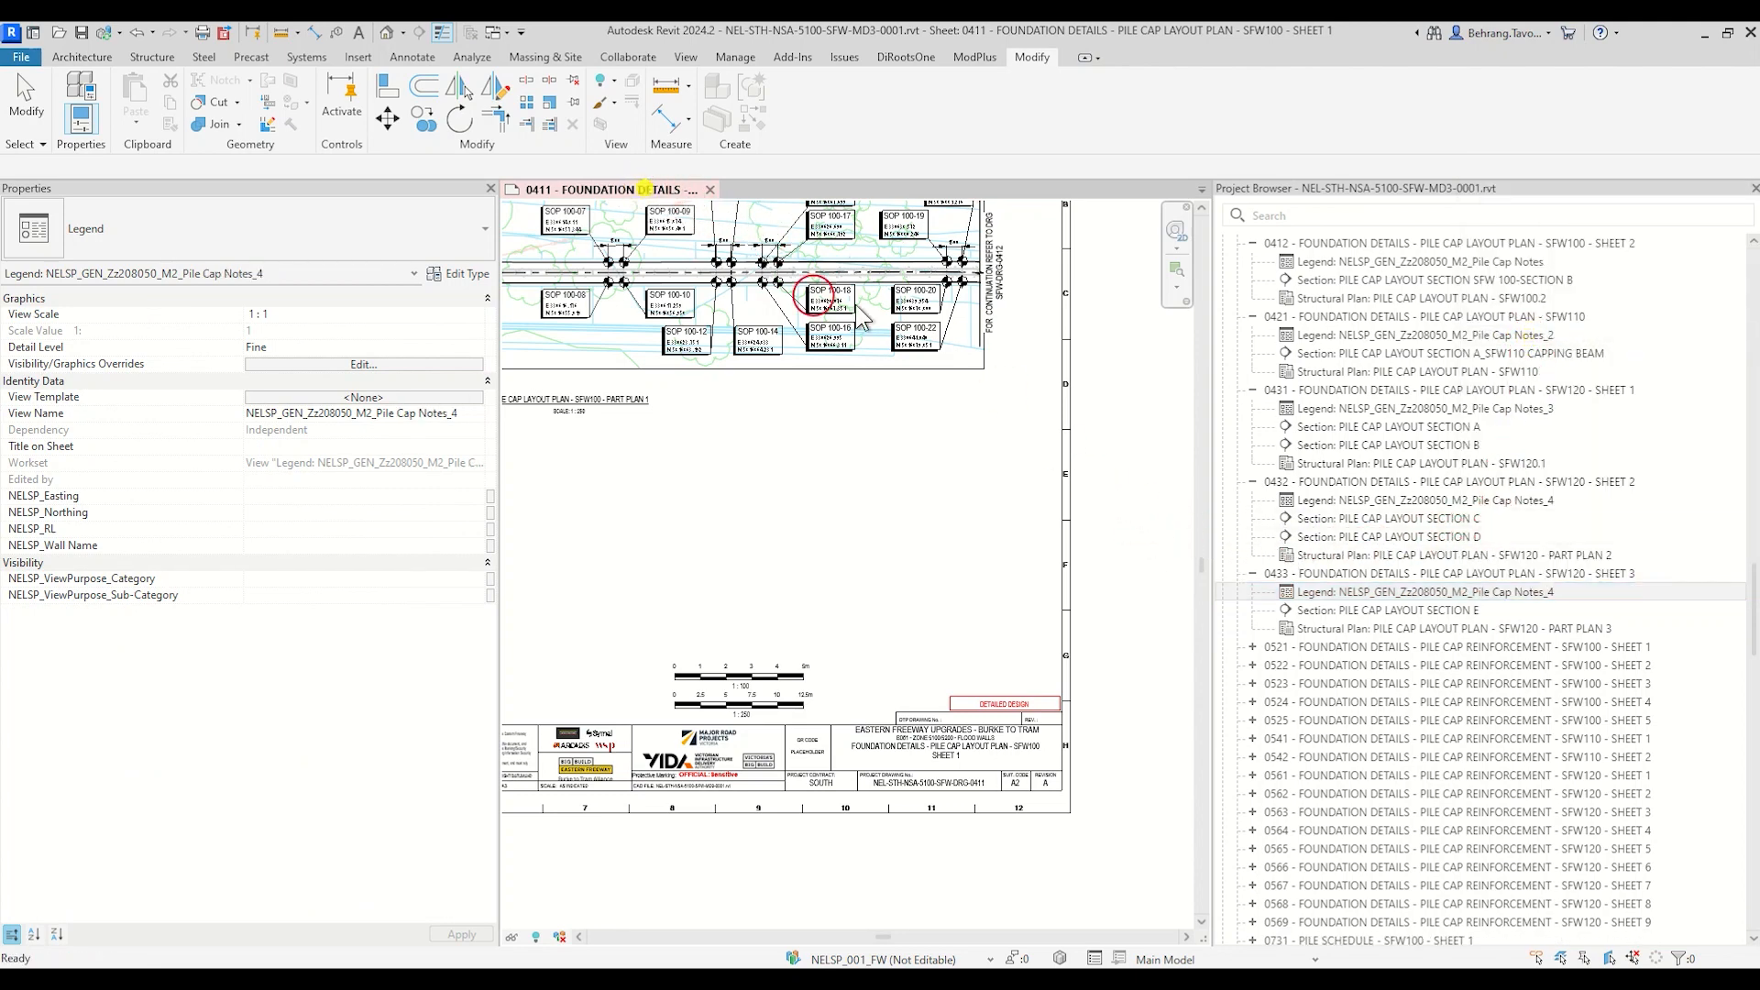
Step: Open sheet 0021, the SFW100 overall plan, and copy its GA and Pile Cap Layout Legend viewport
scroll(1505, 554, up, 15)
scroll(1384, 559, up, 12)
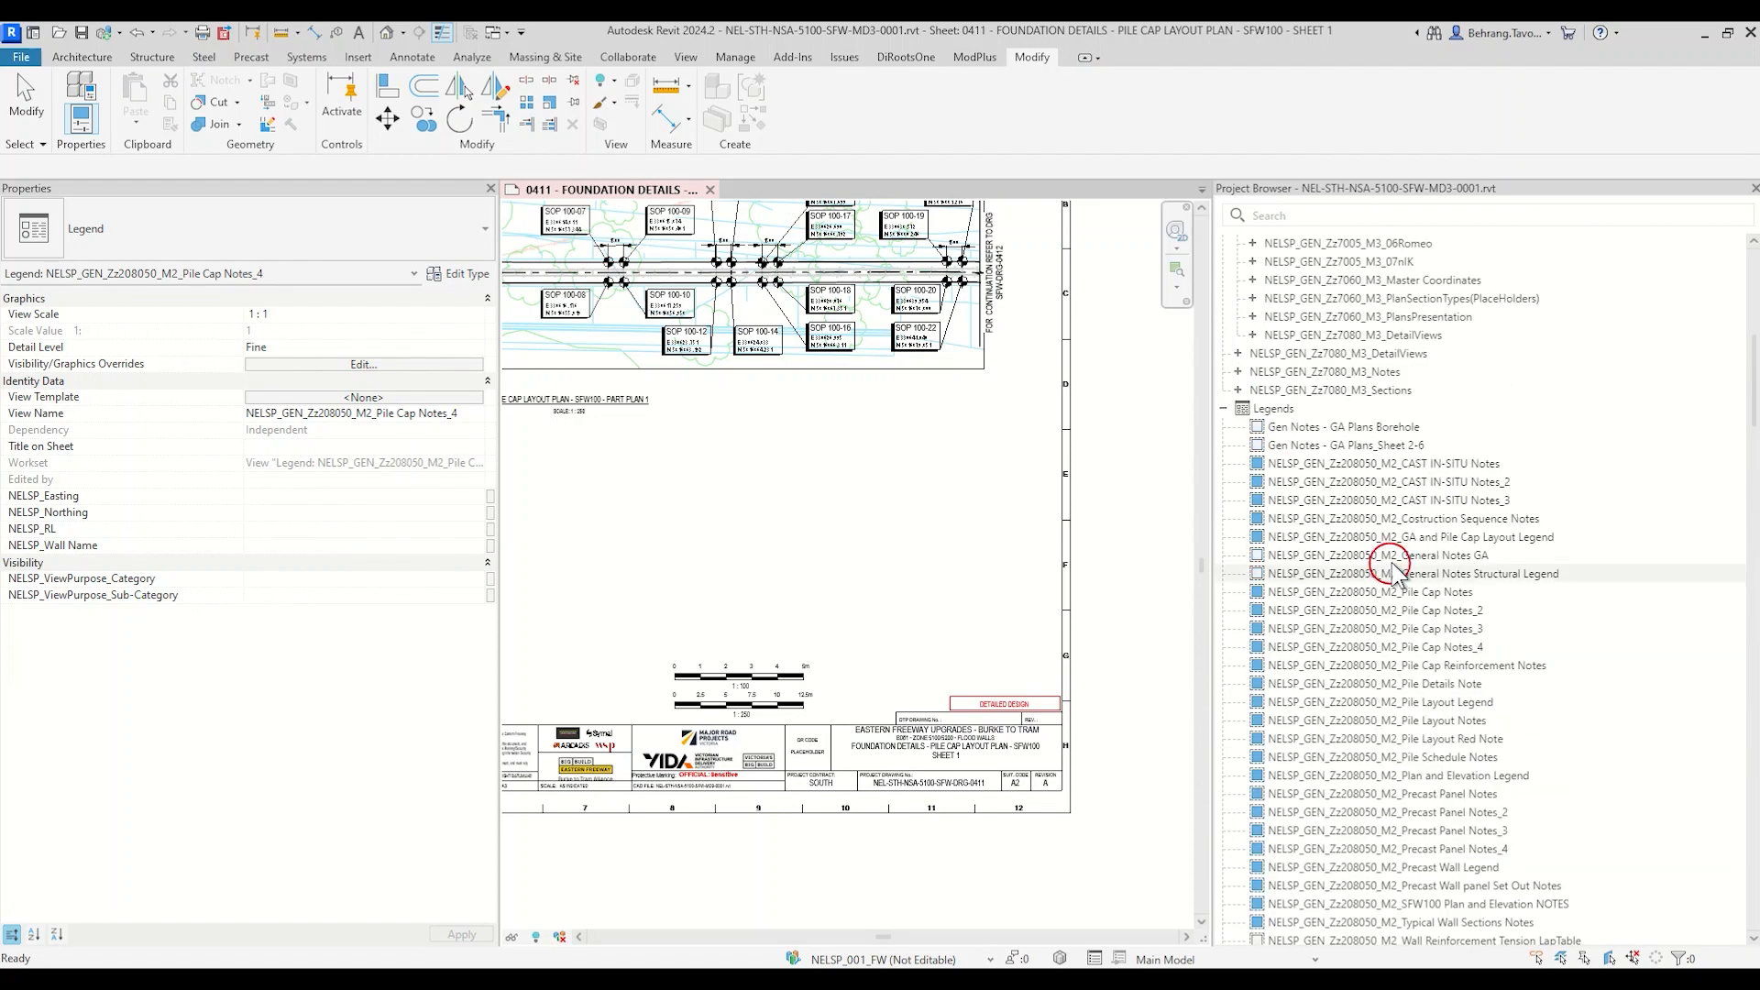
scroll(1387, 583, up, 5)
scroll(1391, 575, down, 10)
scroll(1391, 579, down, 7)
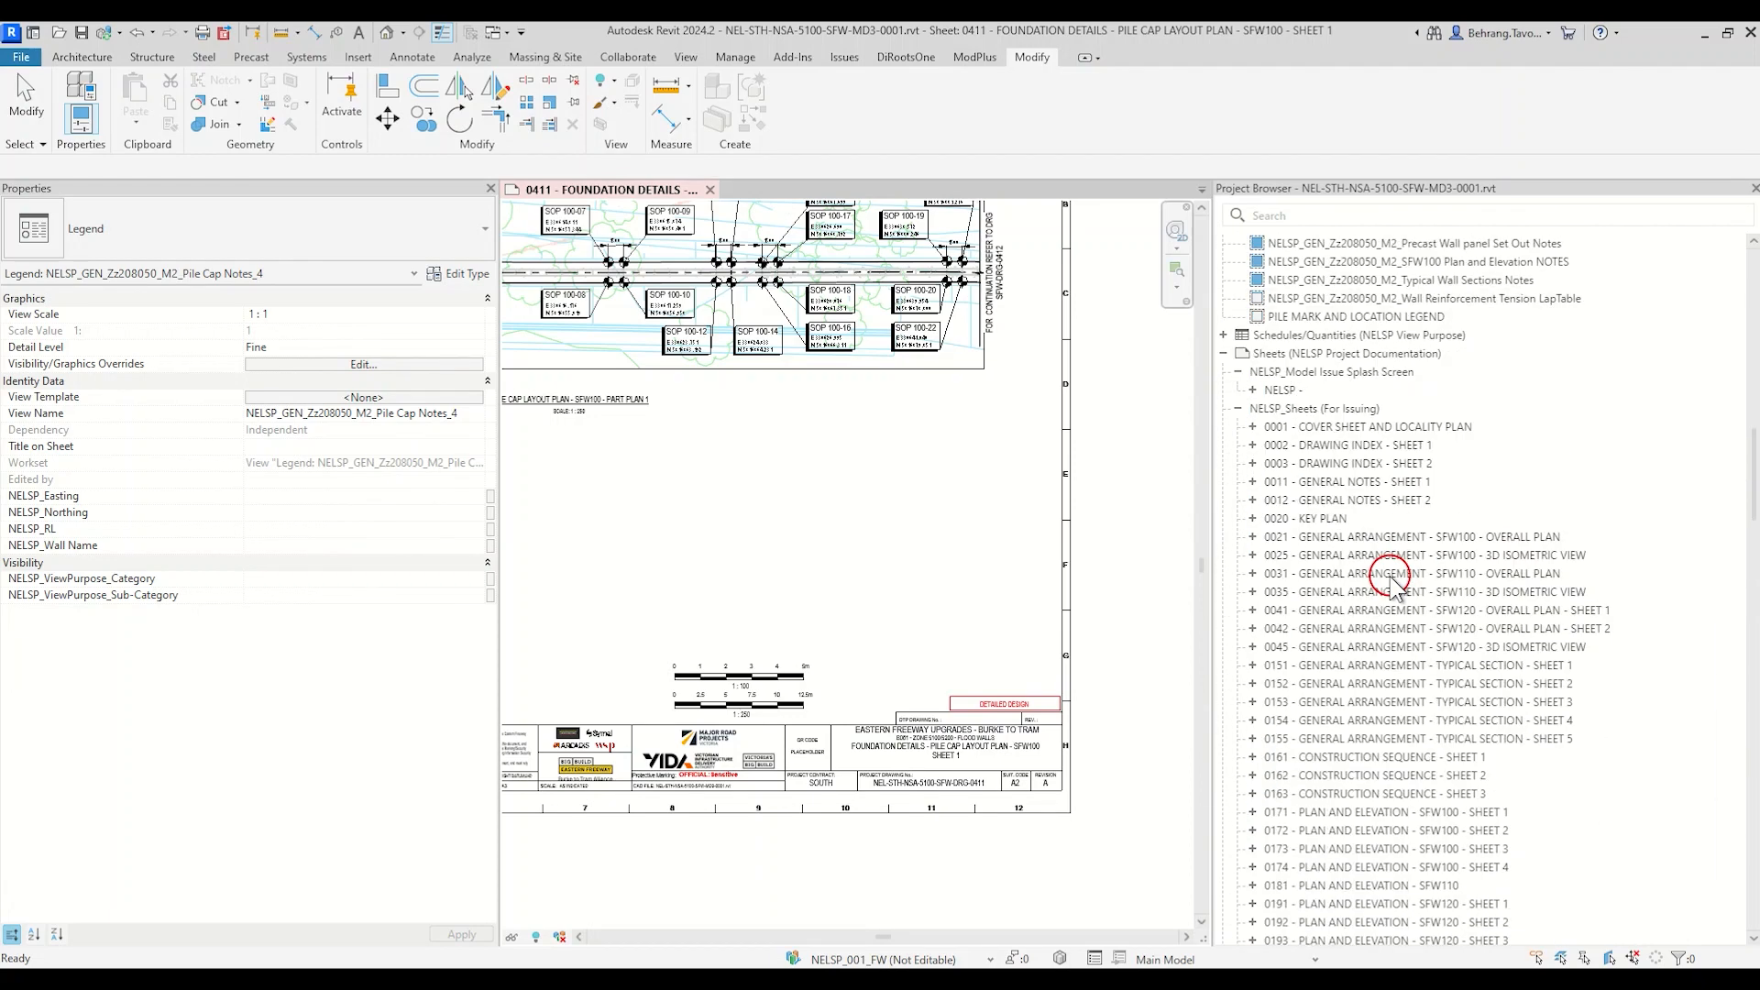
click(1410, 538)
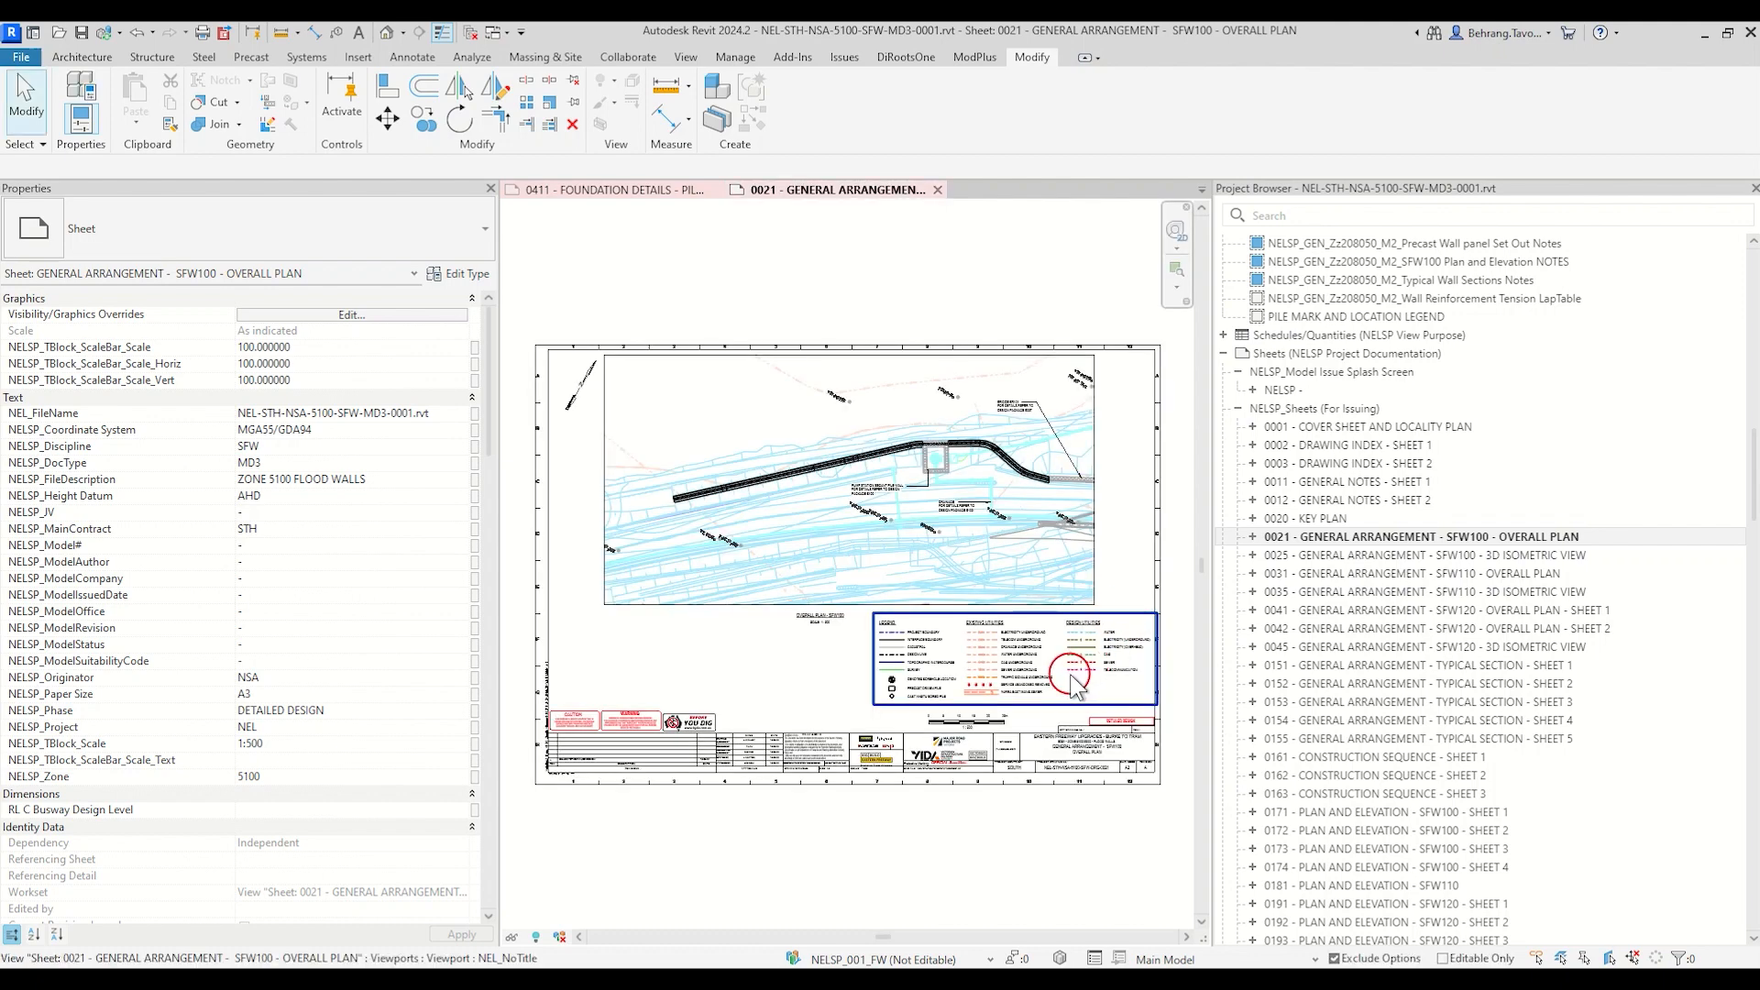
scroll(1096, 655, up, 5)
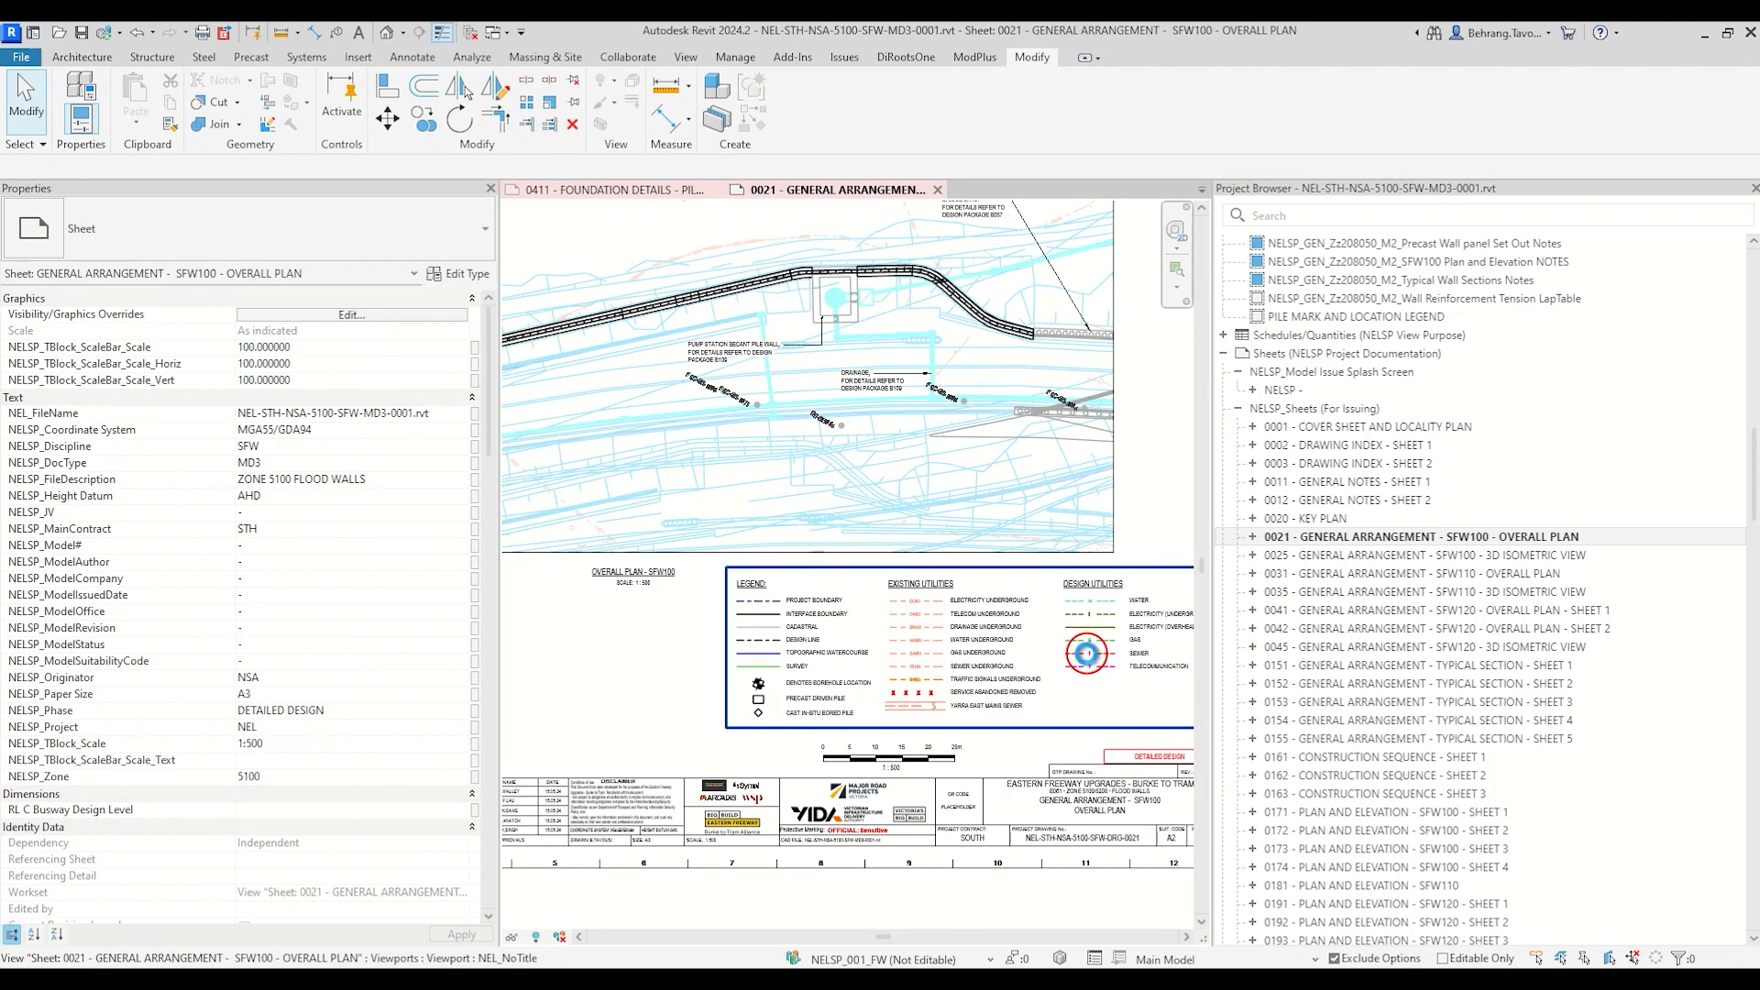
click(910, 690)
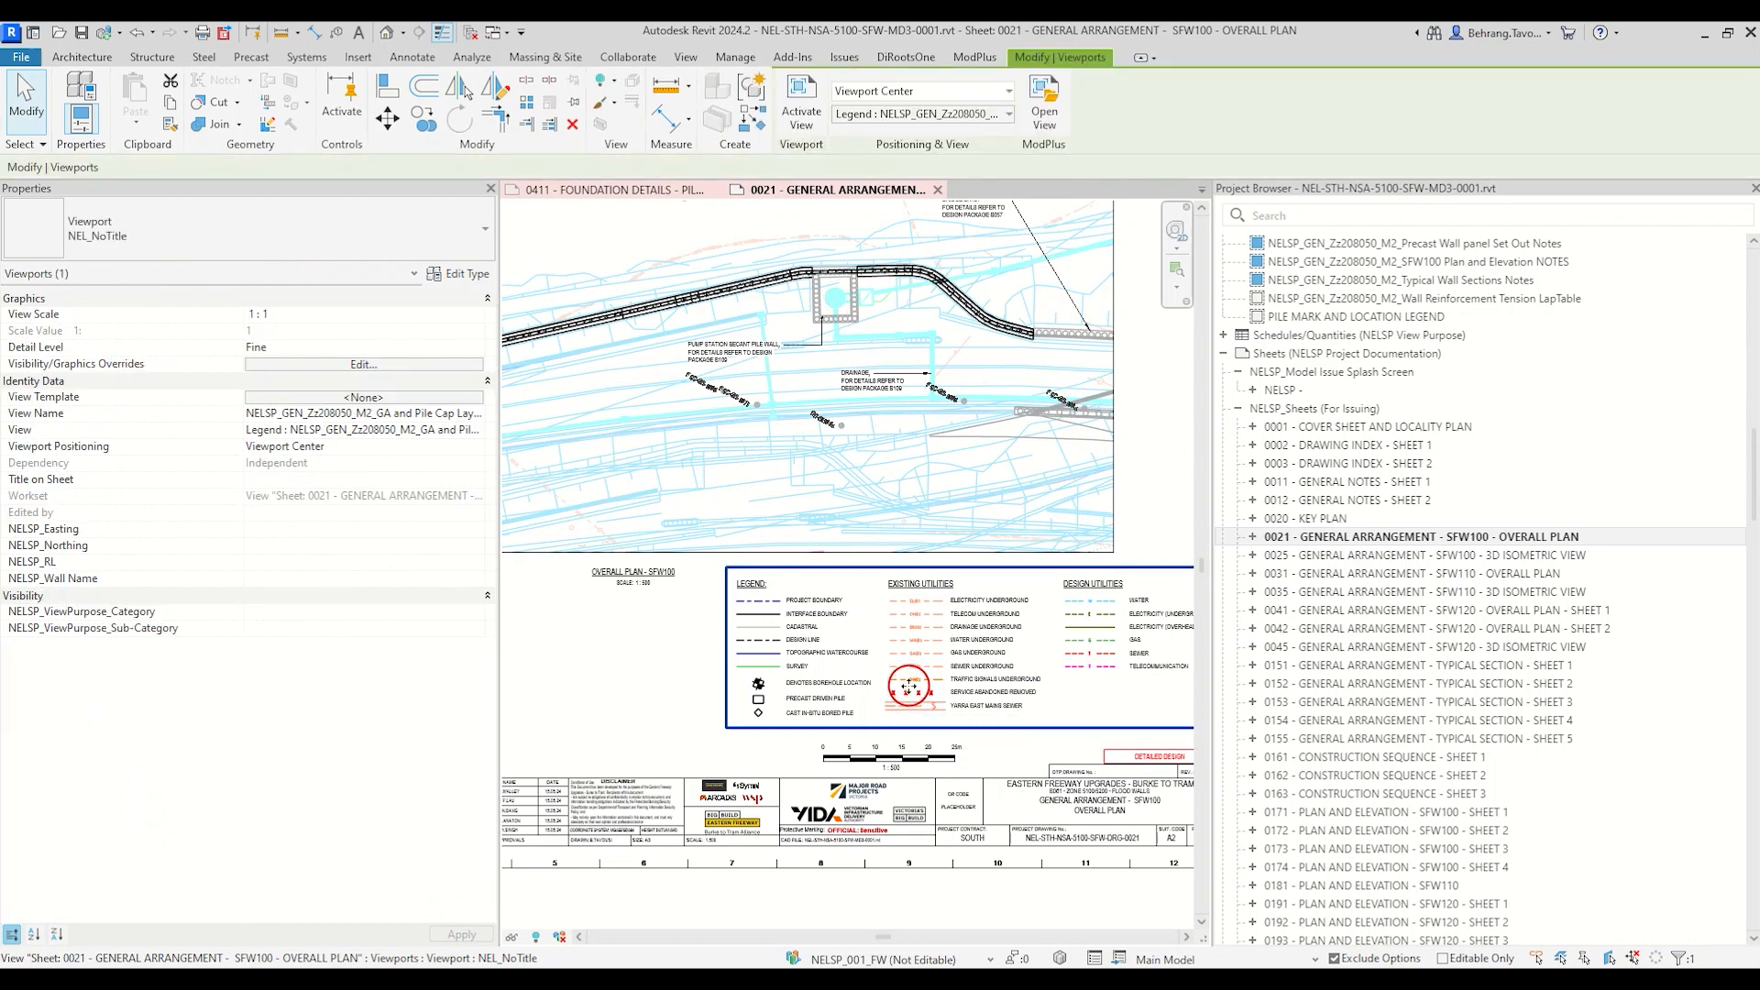
Step: Paste the copied legend viewport onto sheet 0411, aligned to the same place
click(626, 189)
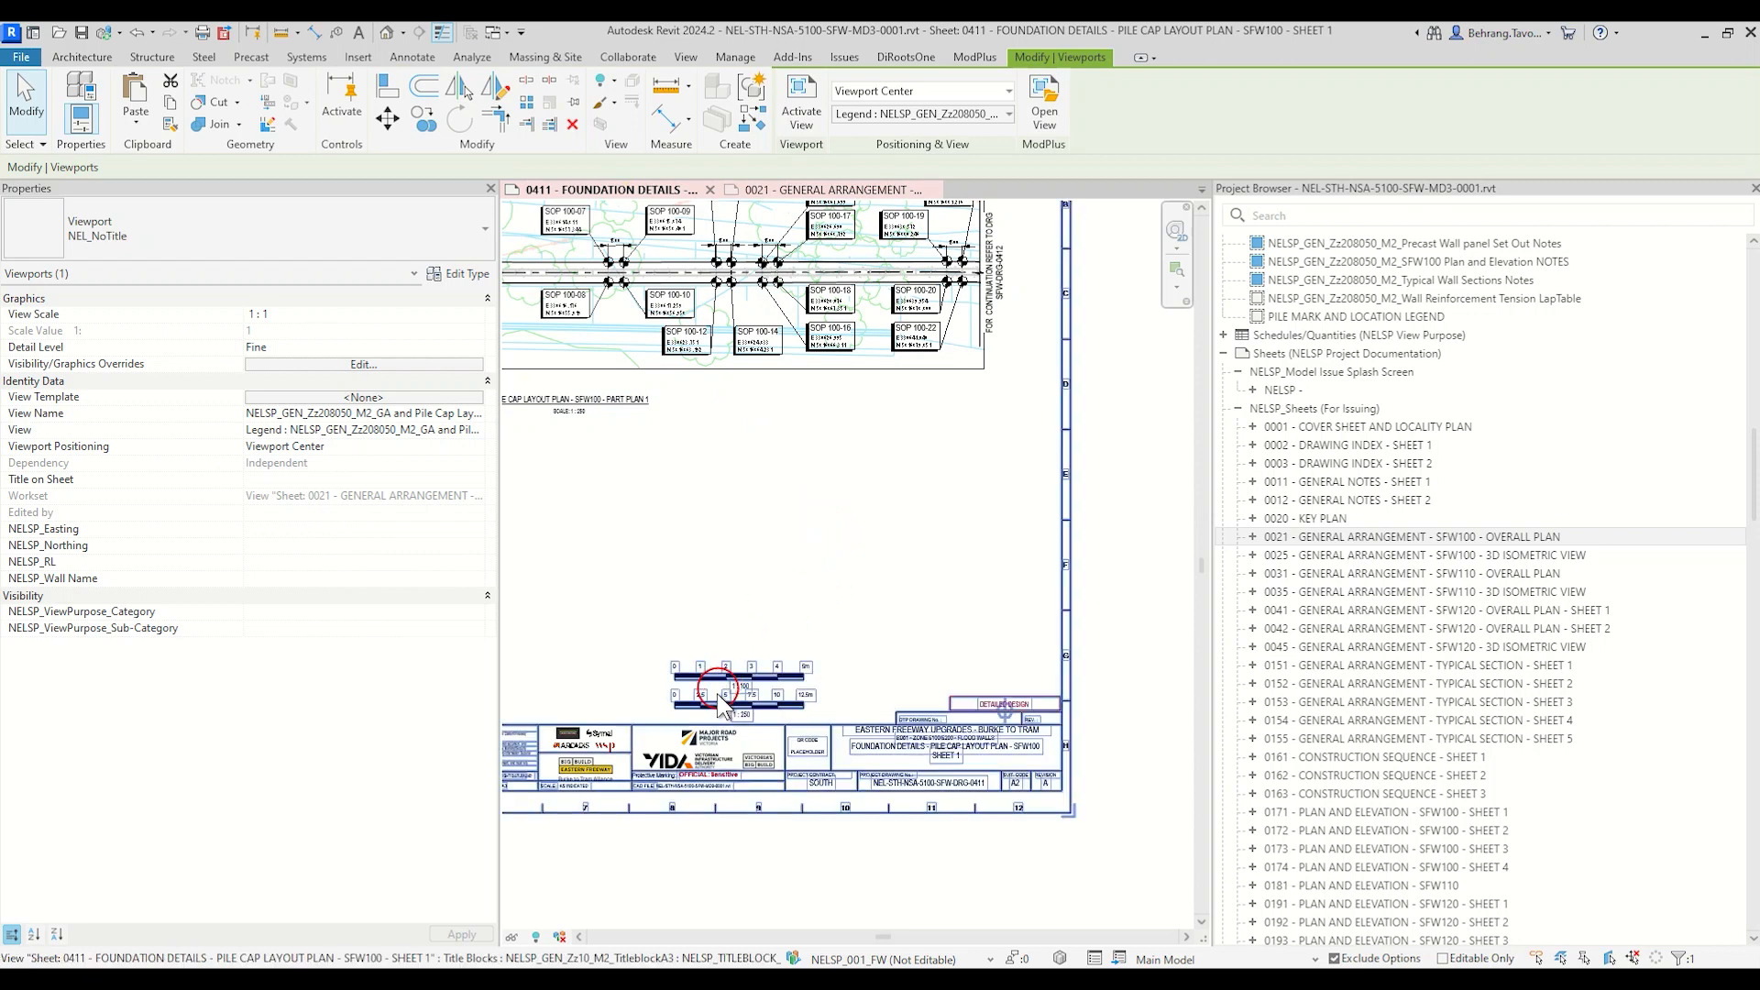
mouse_move(741, 694)
middle_down()
mouse_move(837, 648)
mouse_move(963, 637)
middle_up()
middle_drag(780, 604, 946, 602)
middle_drag(1125, 563, 920, 567)
middle_drag(942, 565, 881, 564)
click(138, 120)
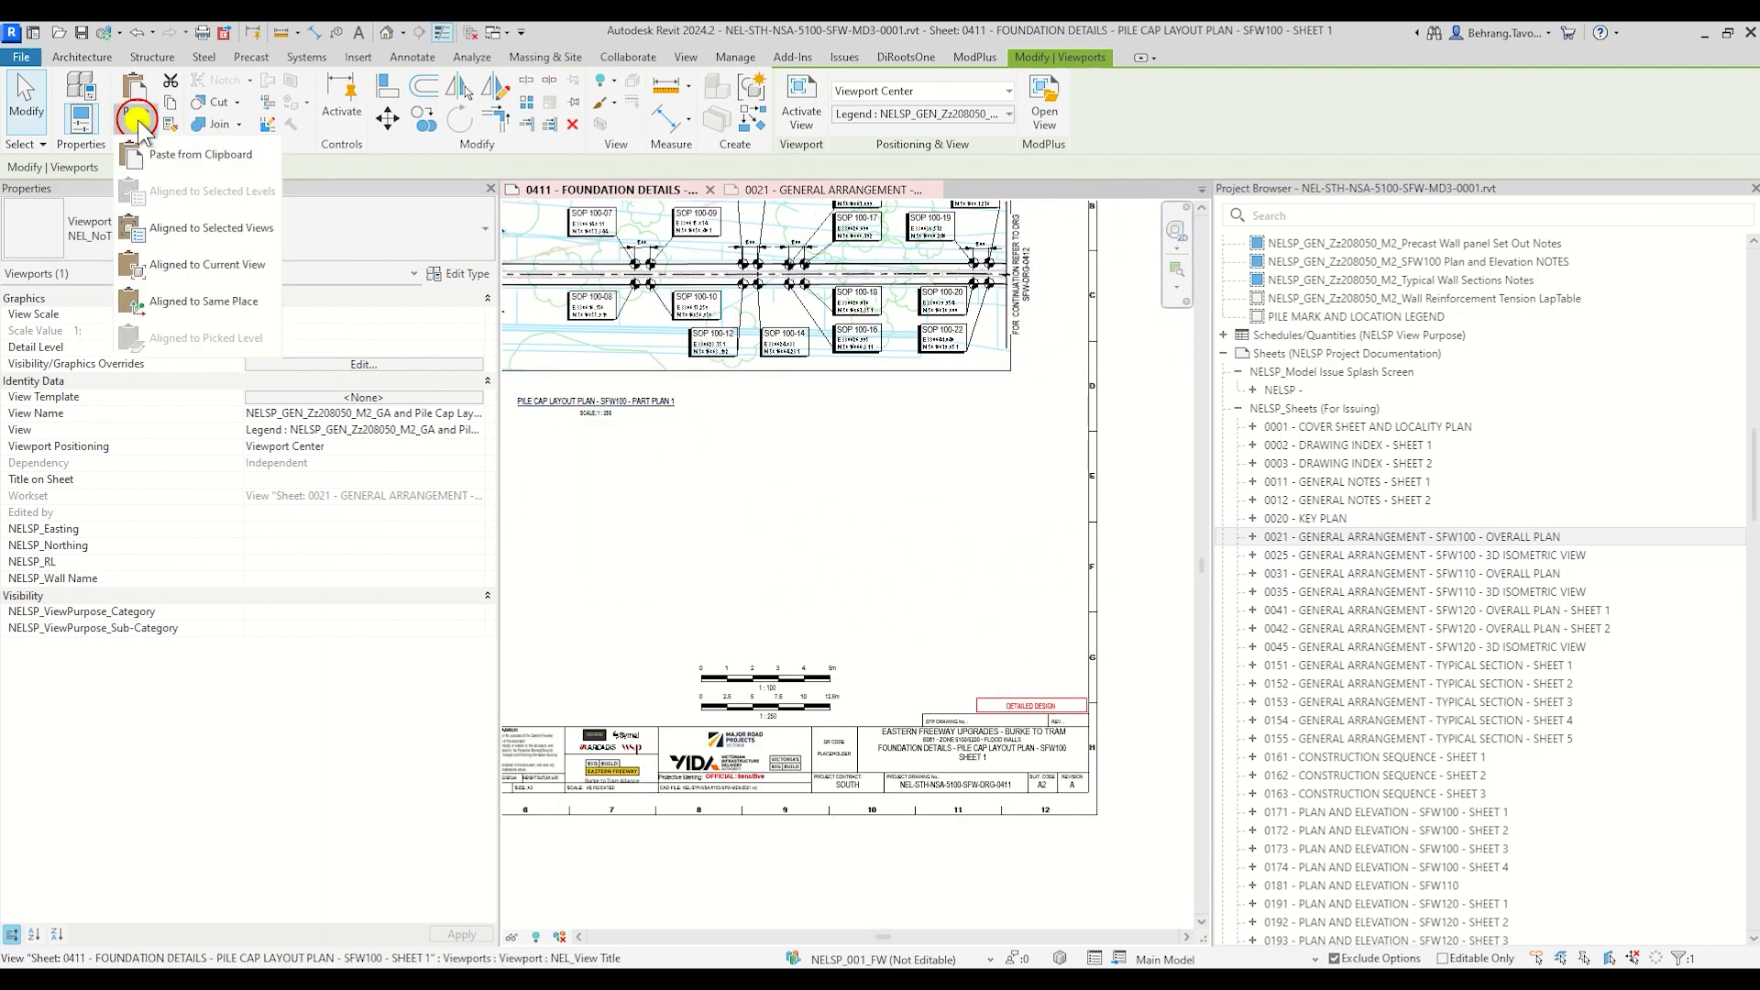
click(195, 300)
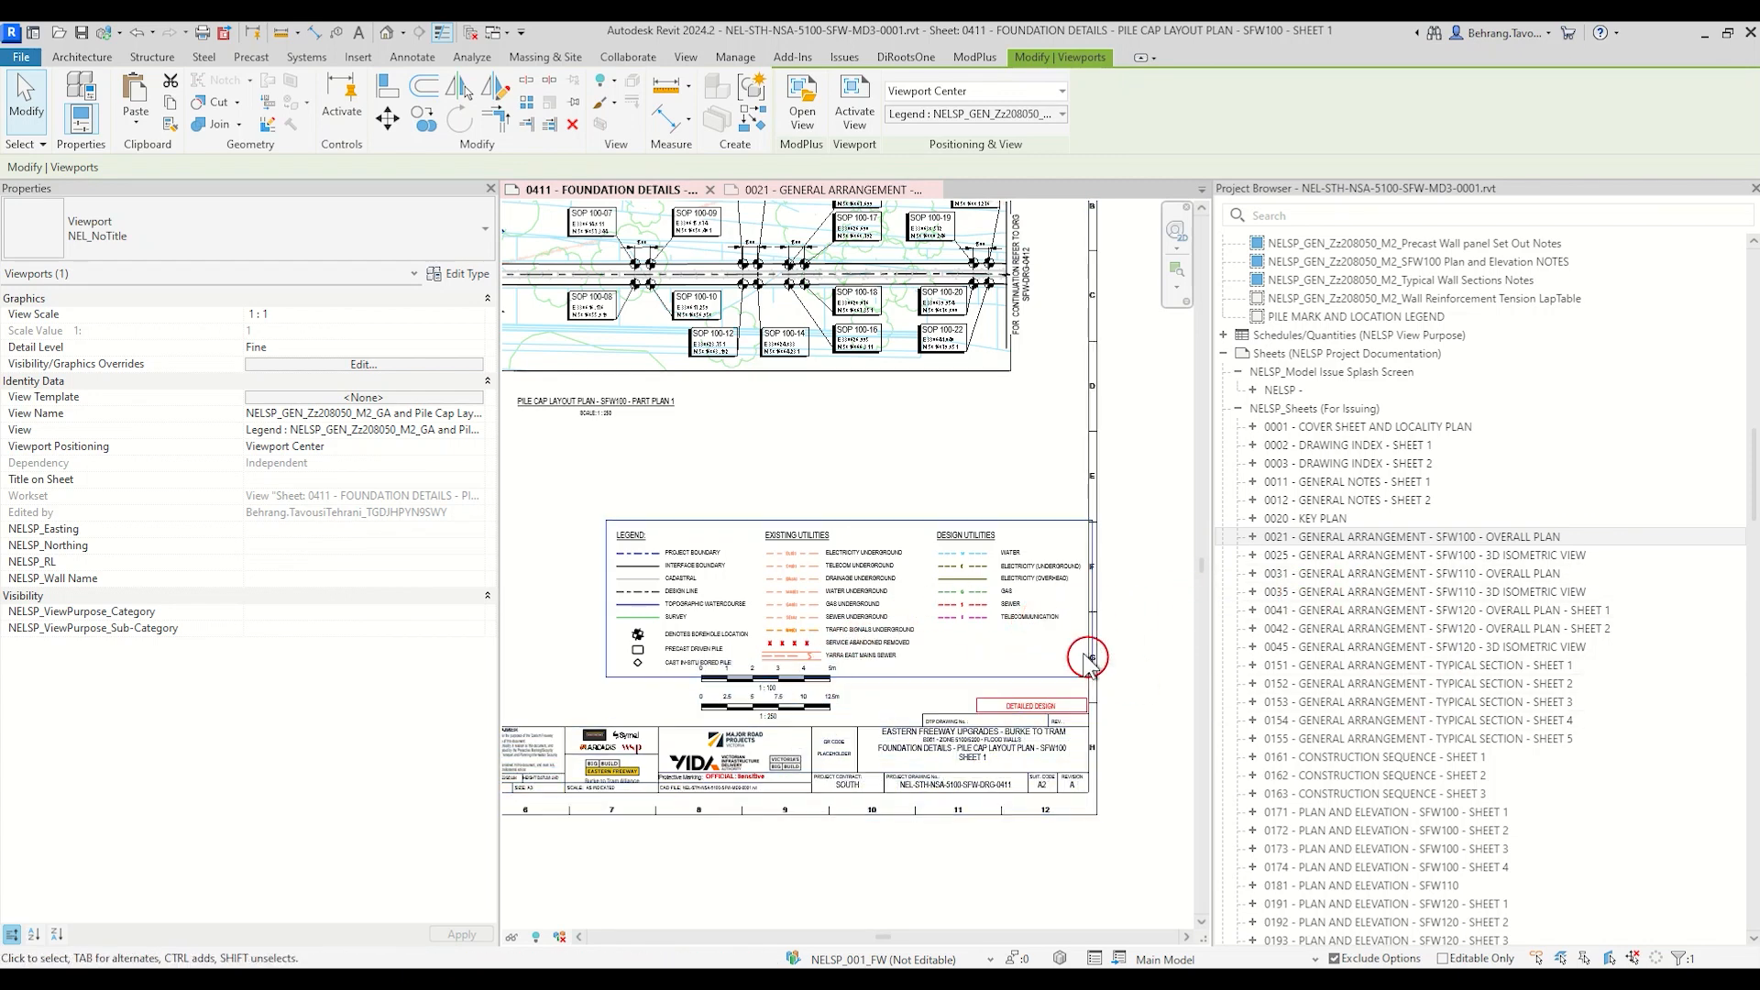
Step: Nudge the pasted legend viewport on sheet 0411 upward until it clears the scale bars
scroll(776, 414, down, 1)
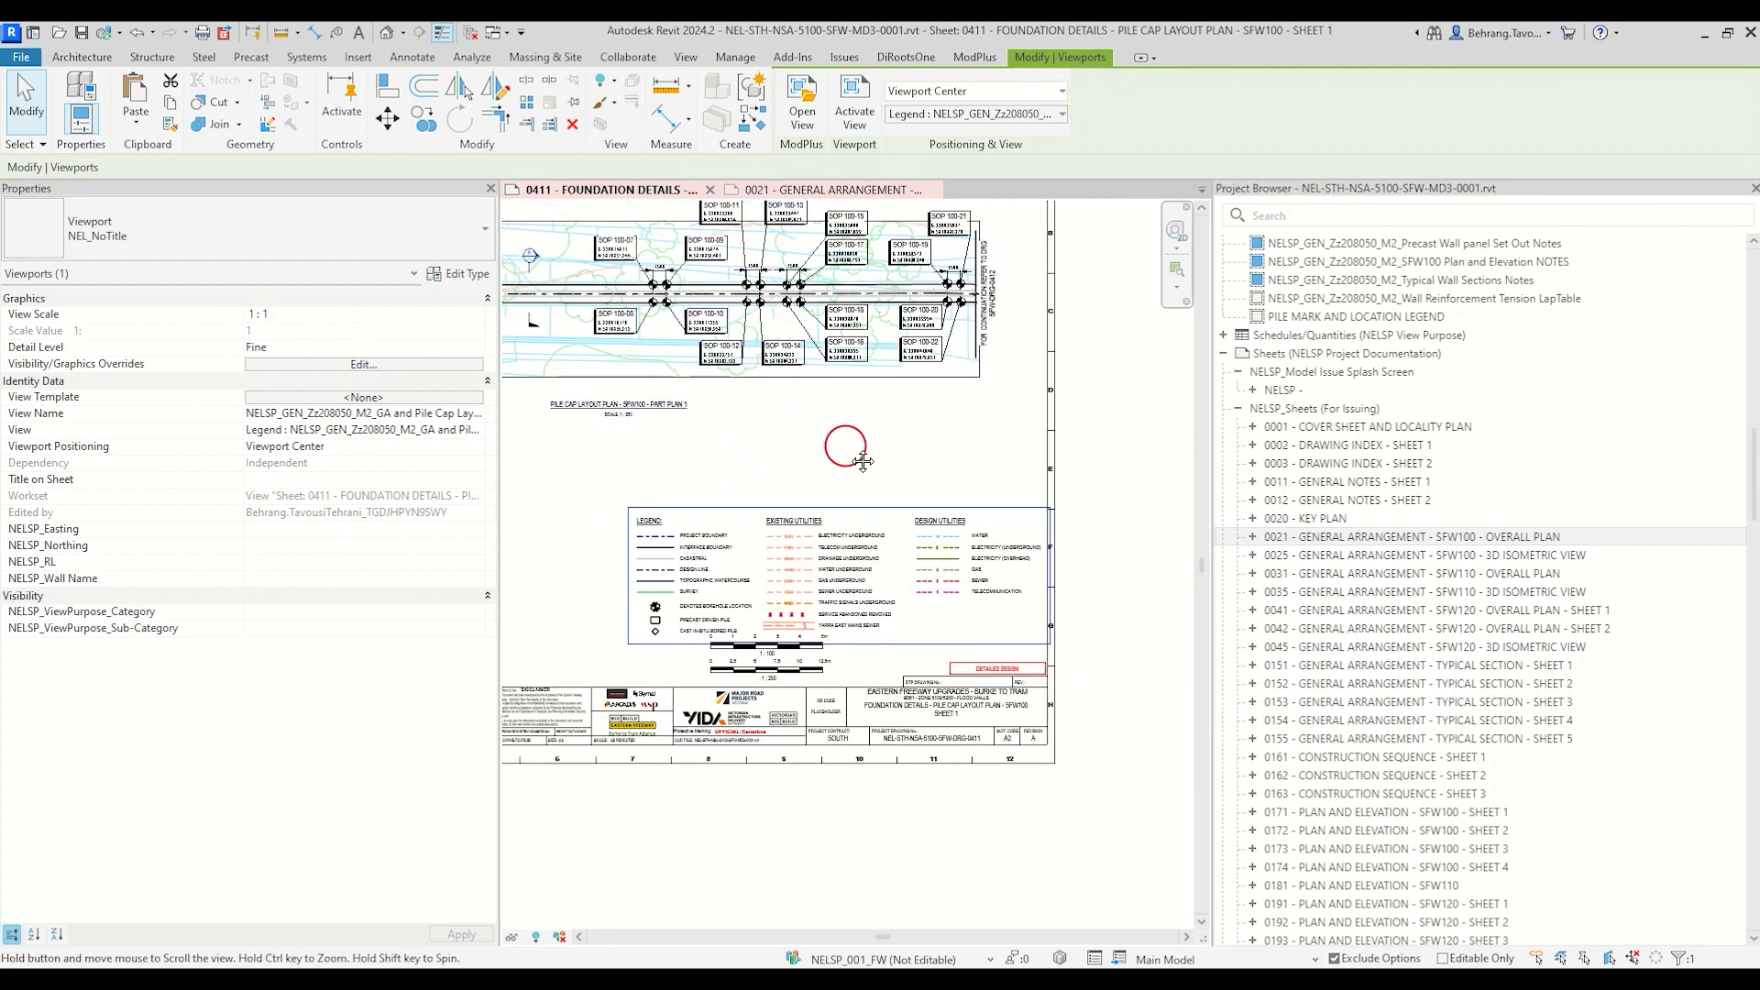
middle_drag(863, 461, 917, 480)
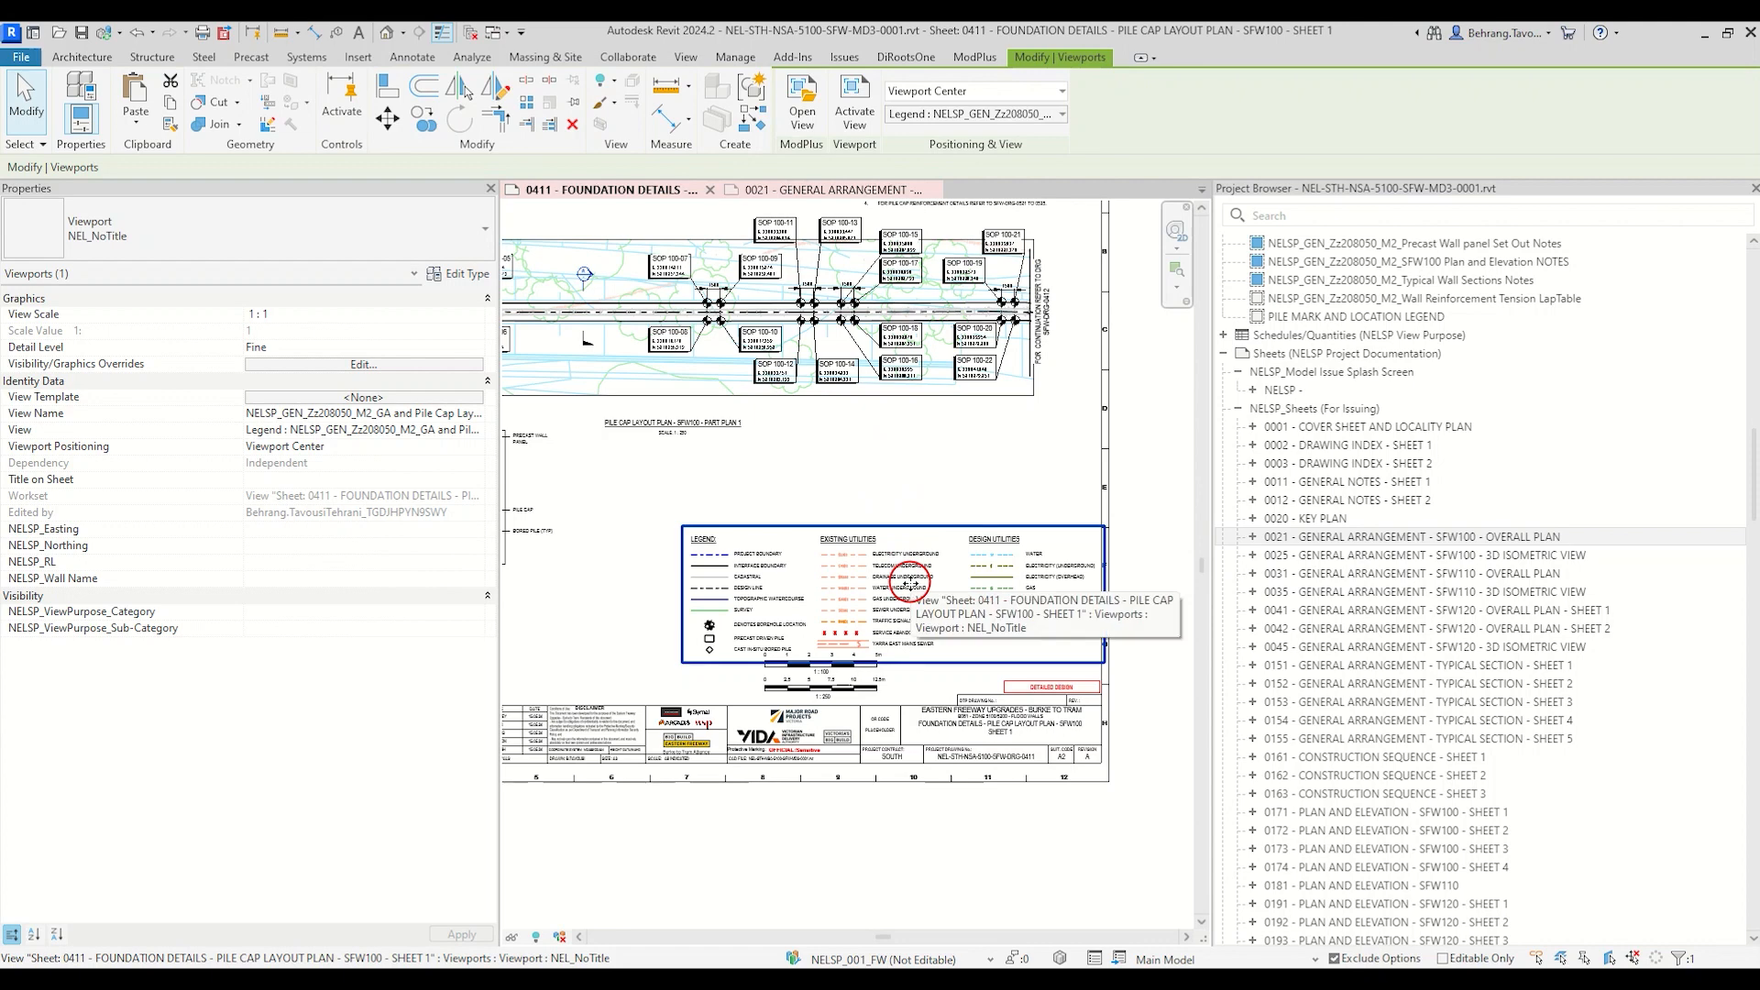
key(Up)
key(Up)
key(Up)
key(Up)
key(Up)
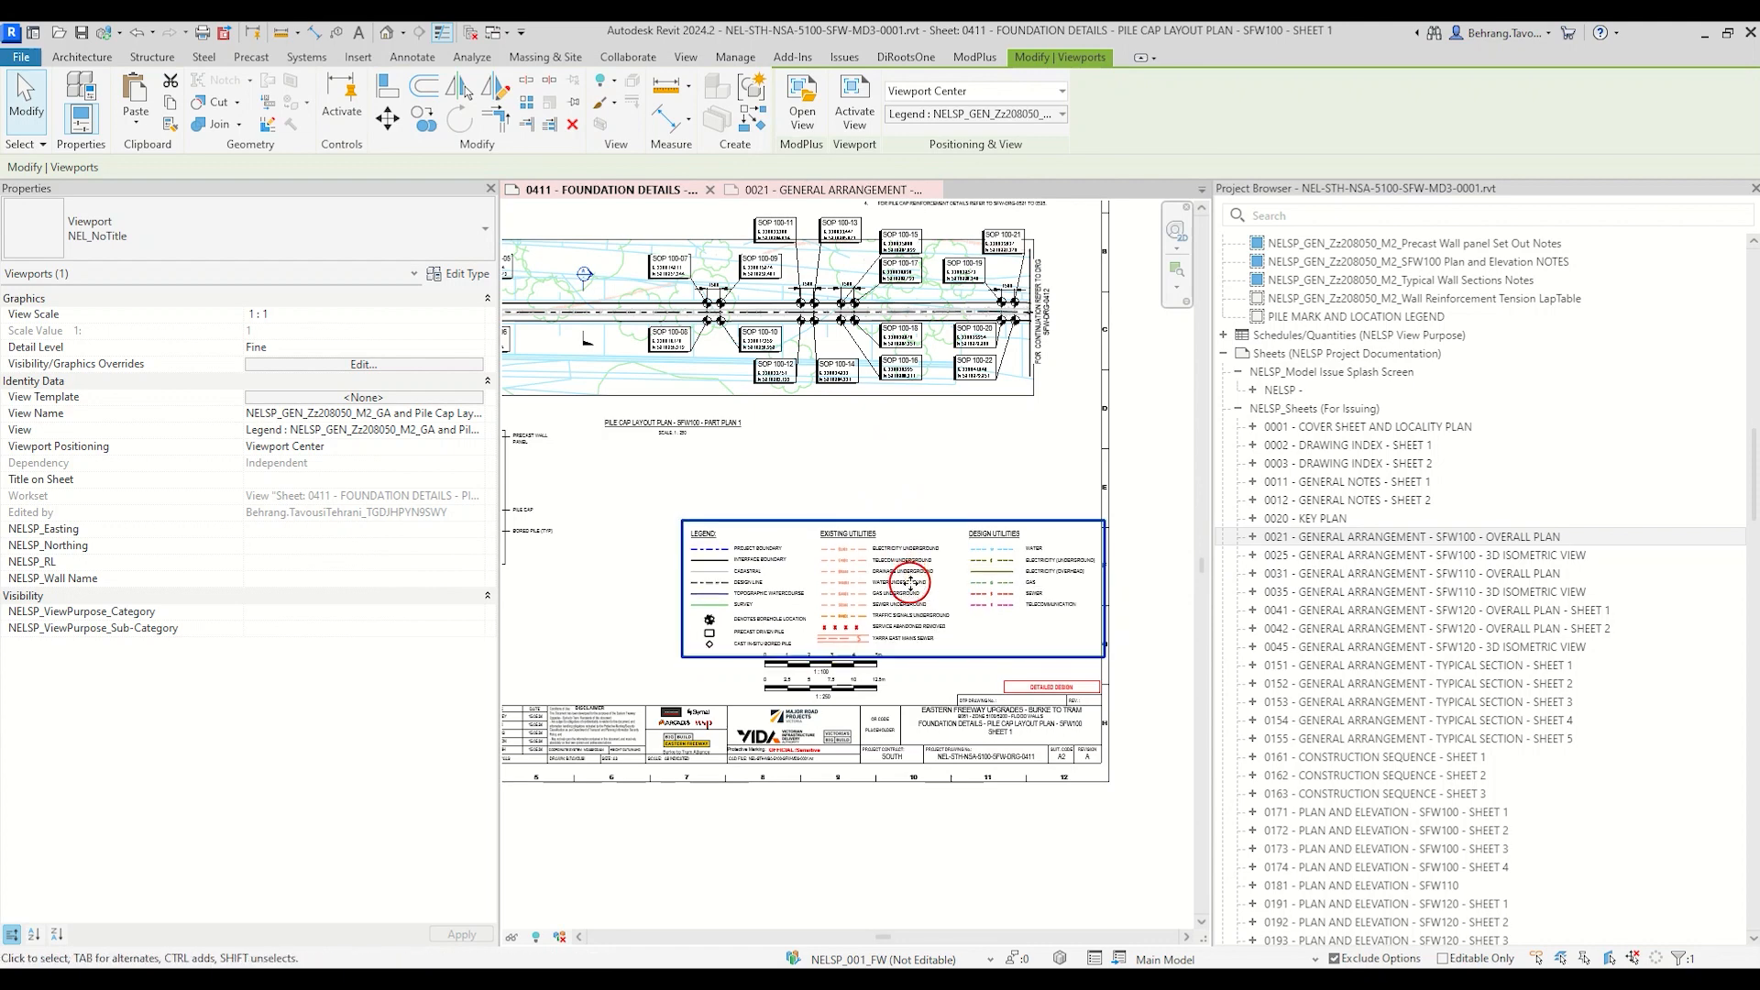
key(Up)
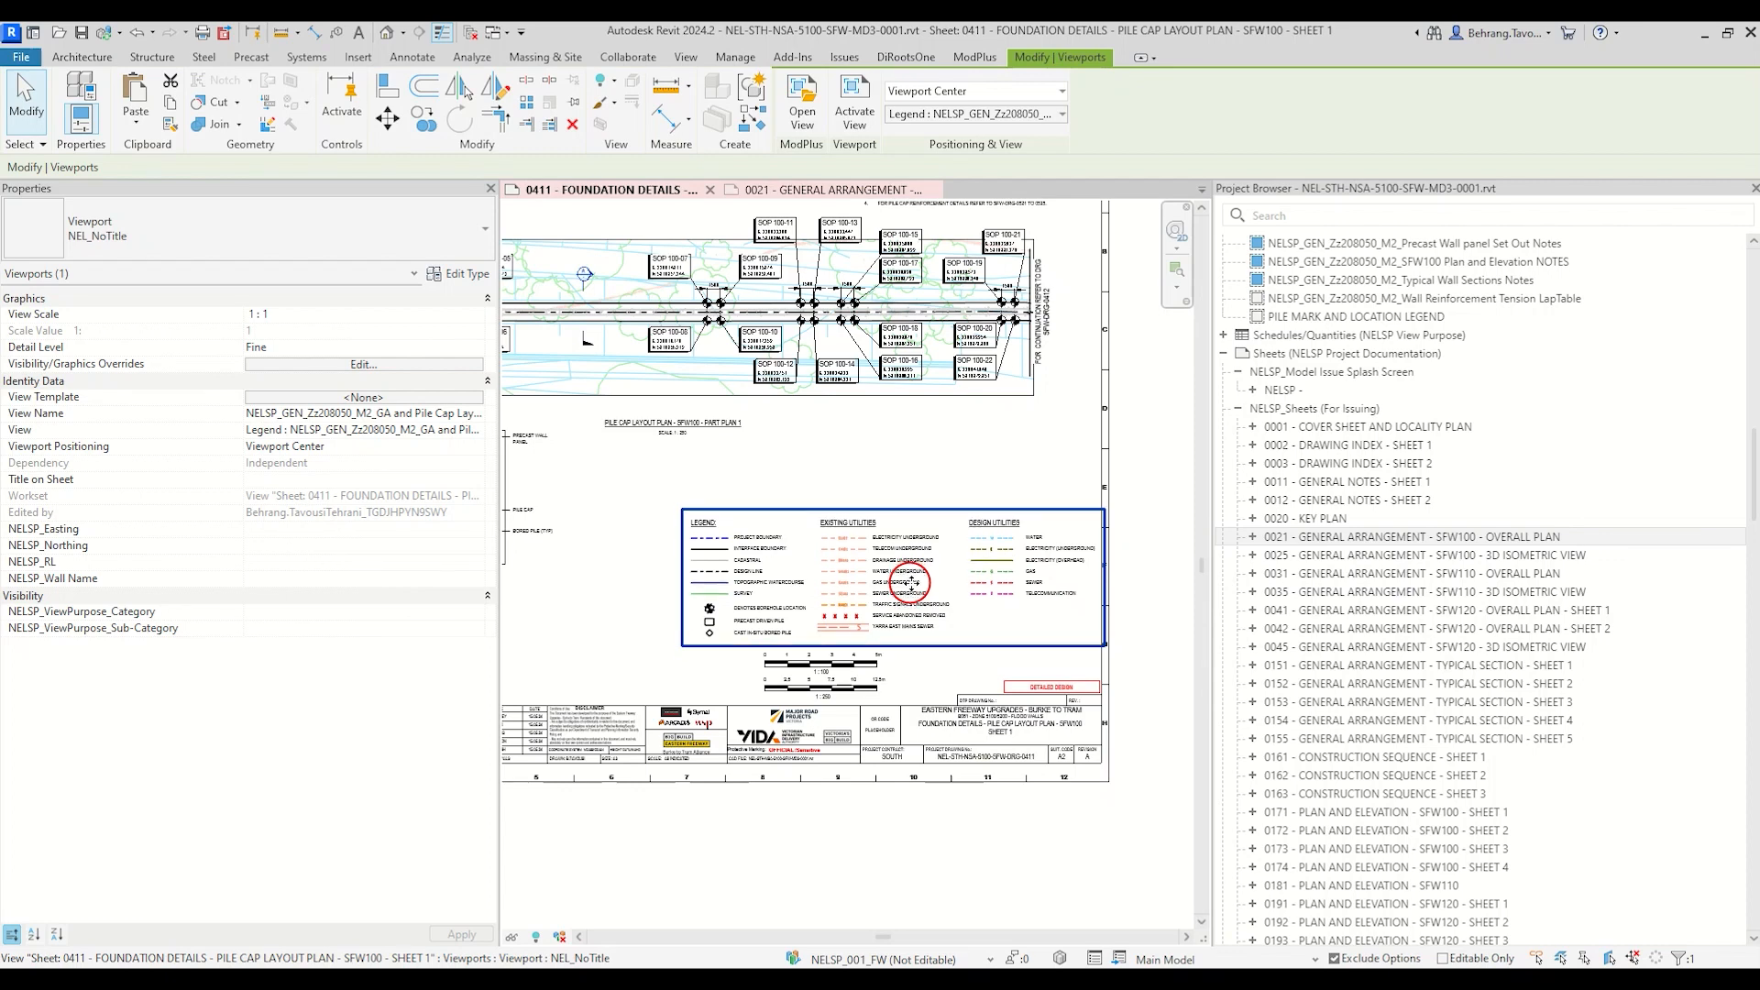
click(945, 574)
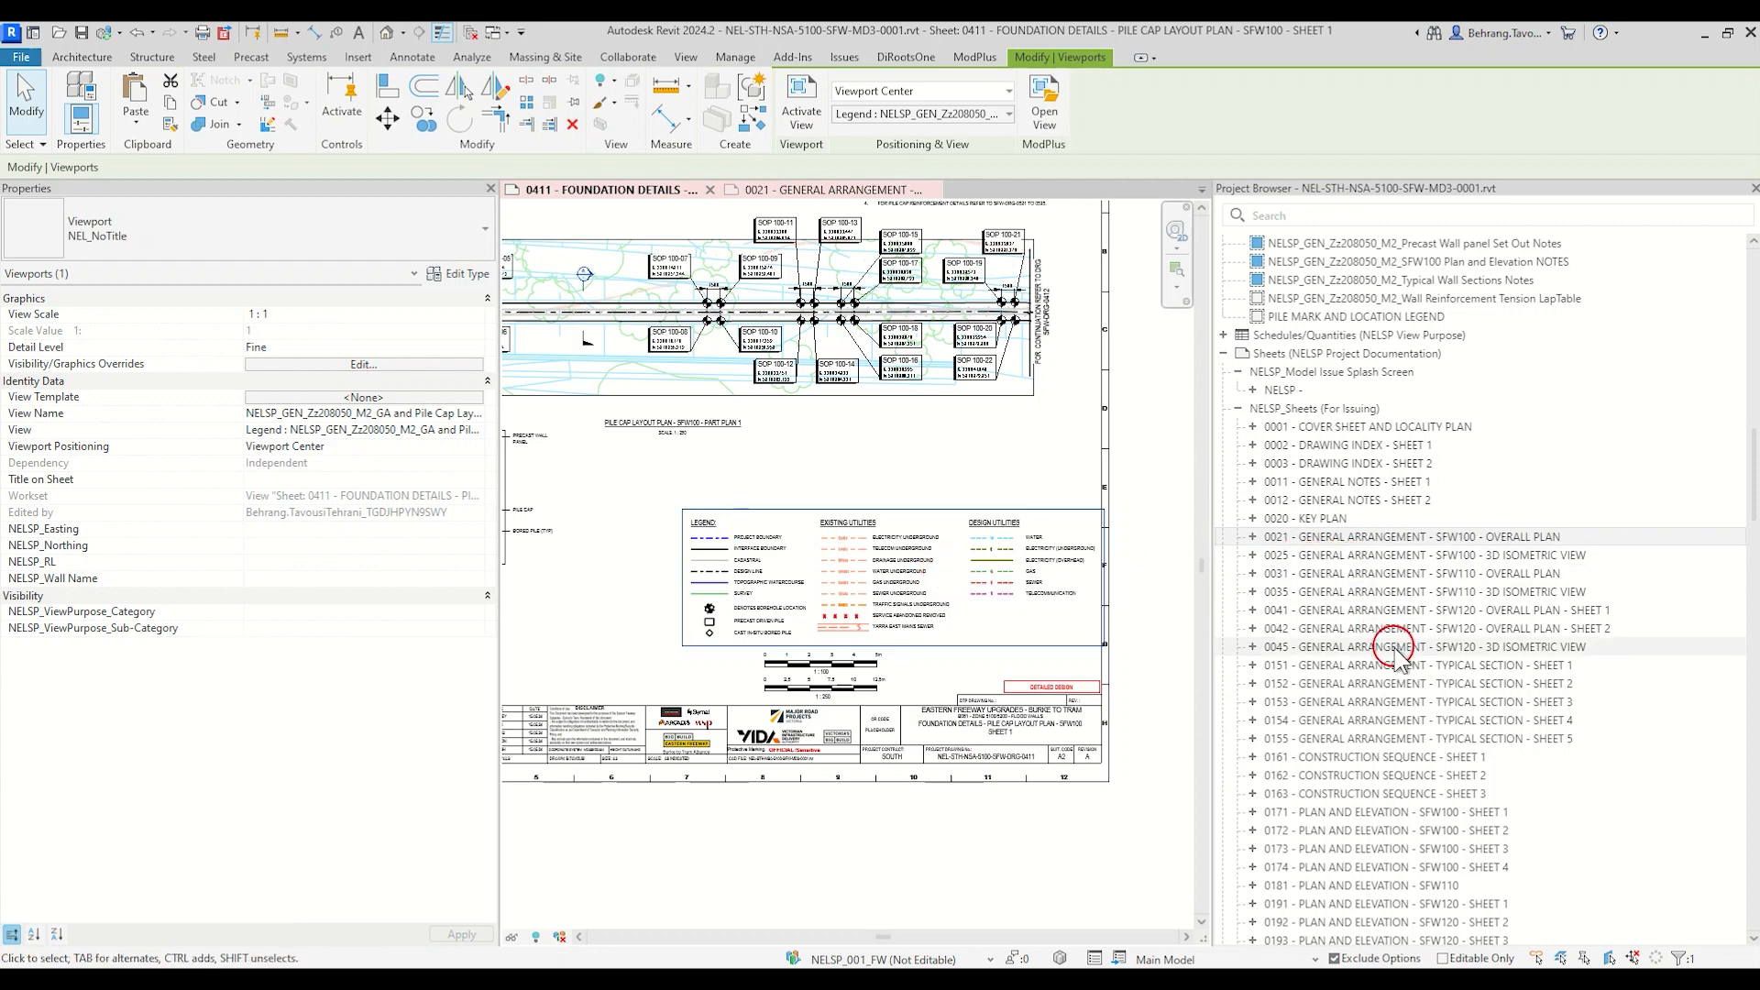
Step: Collapse the expanded contents of pile cap layout sheets 0412, 0421, 0431, 0432 and 0433 in the project browser
scroll(1288, 646, down, 12)
click(1253, 518)
click(1270, 536)
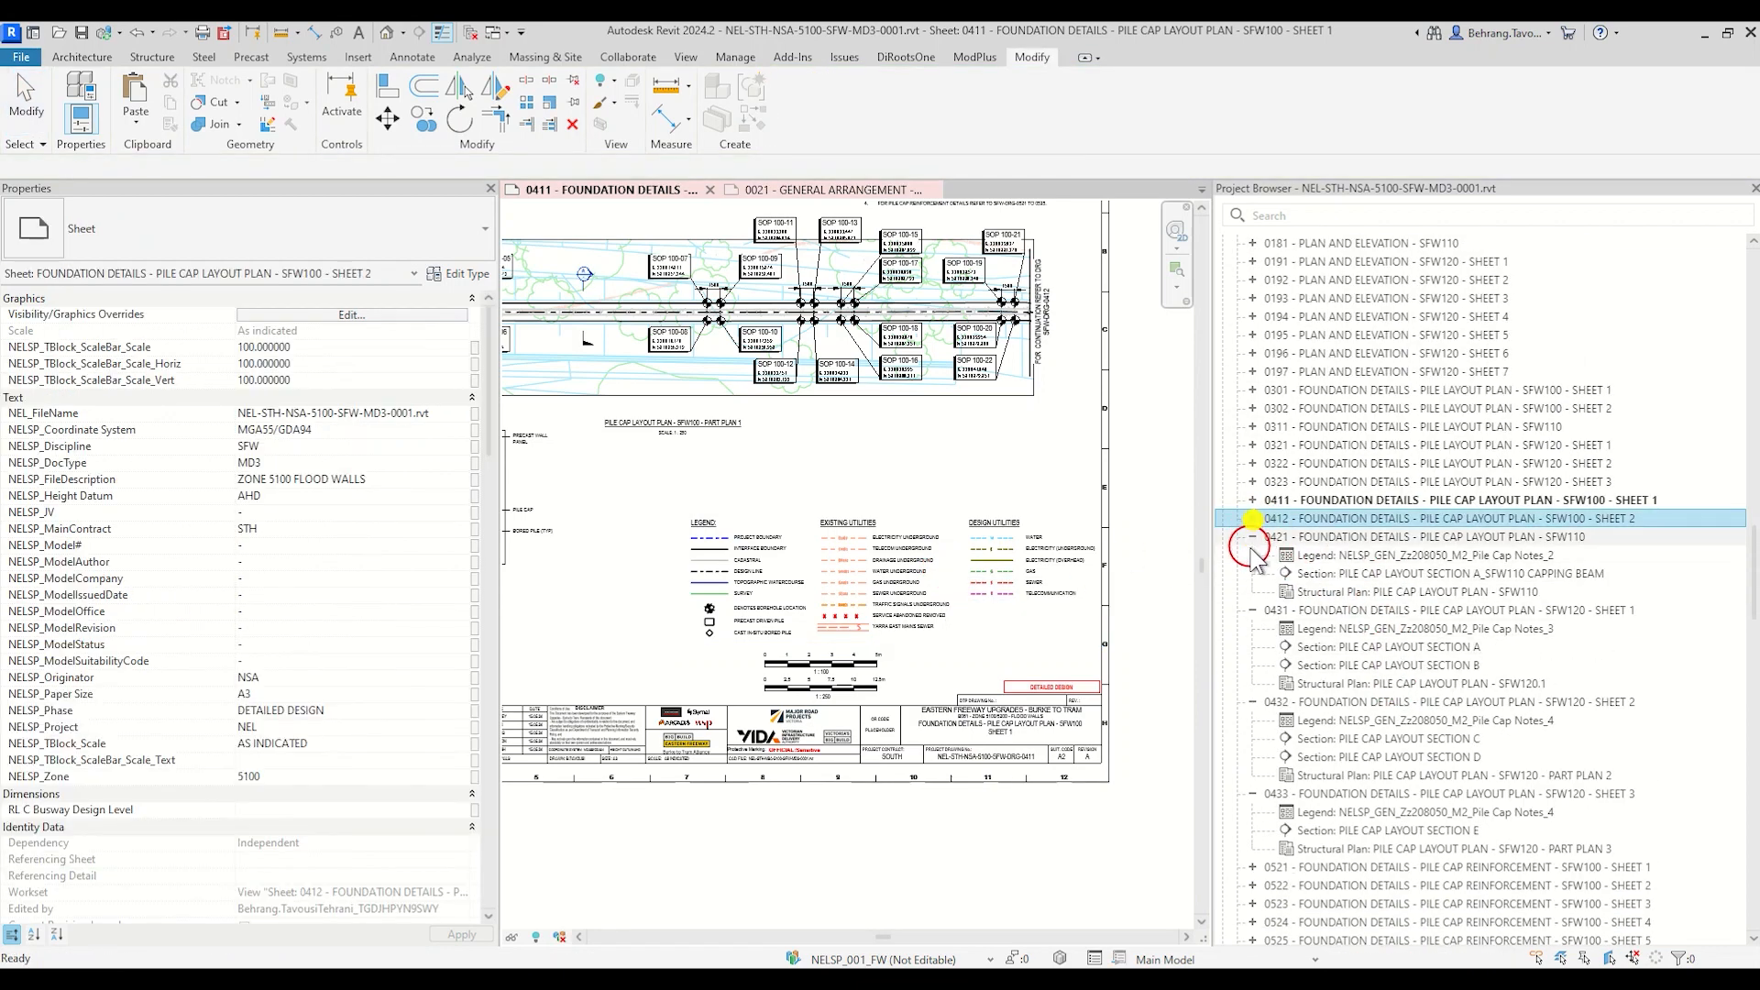
click(1253, 536)
click(1253, 555)
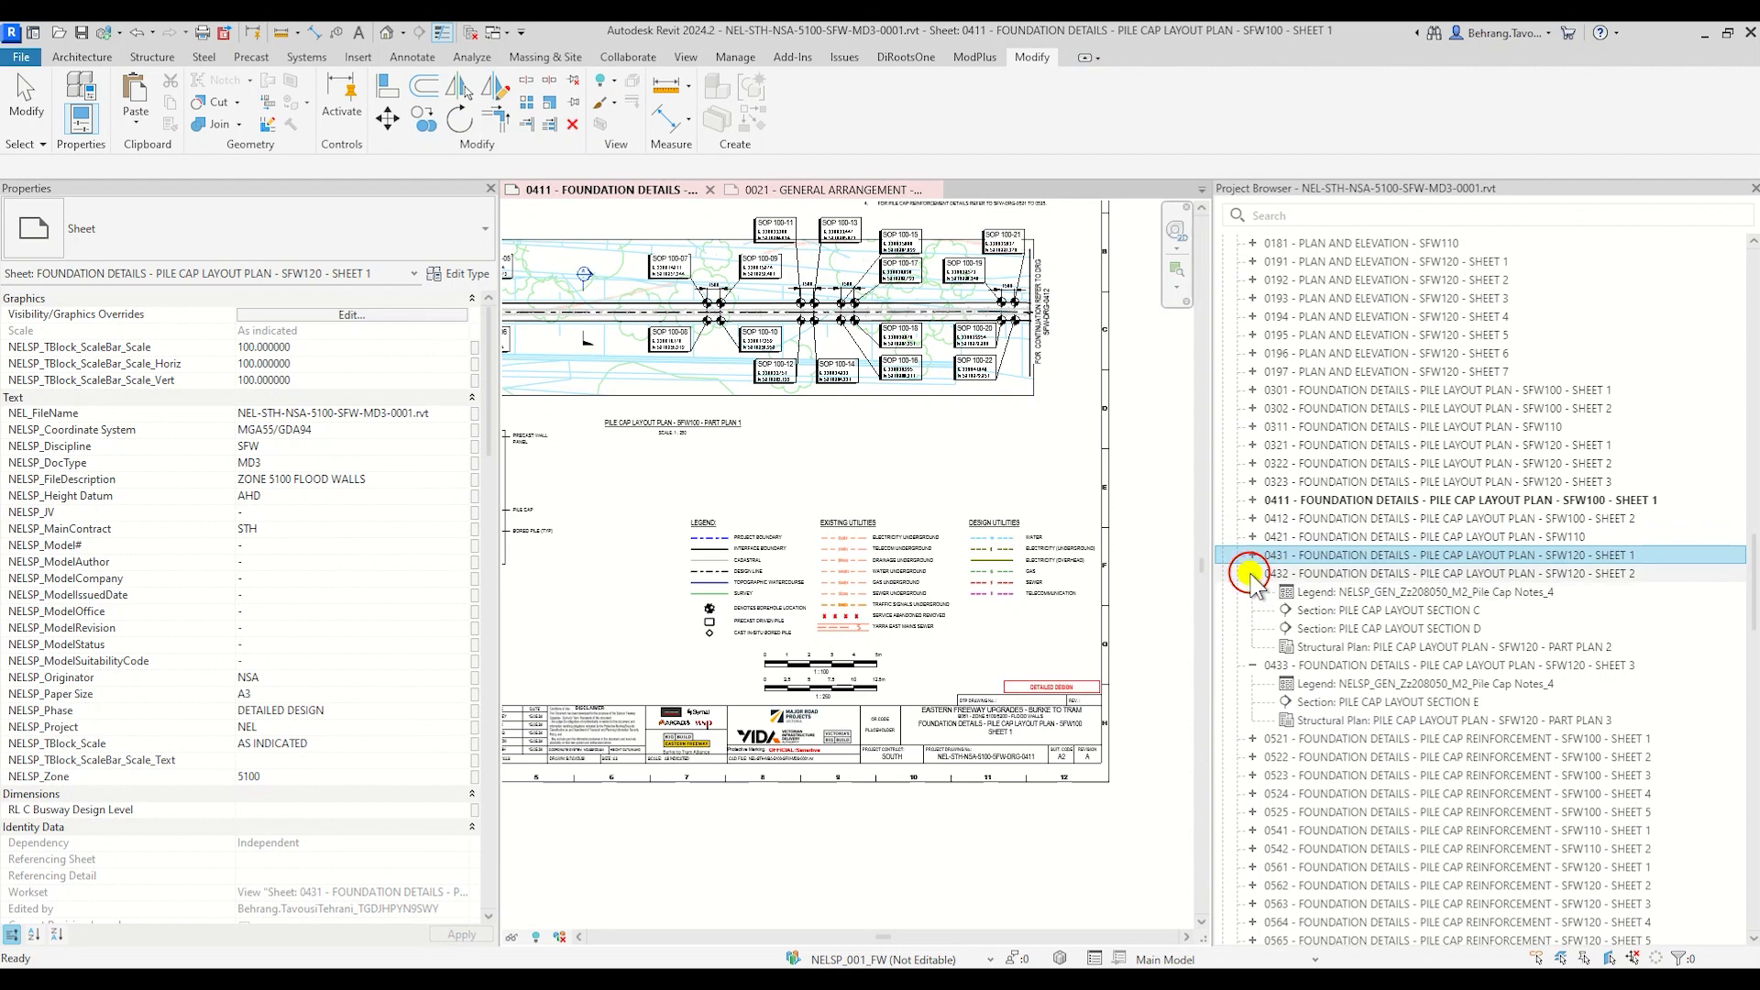
click(1252, 574)
click(1252, 592)
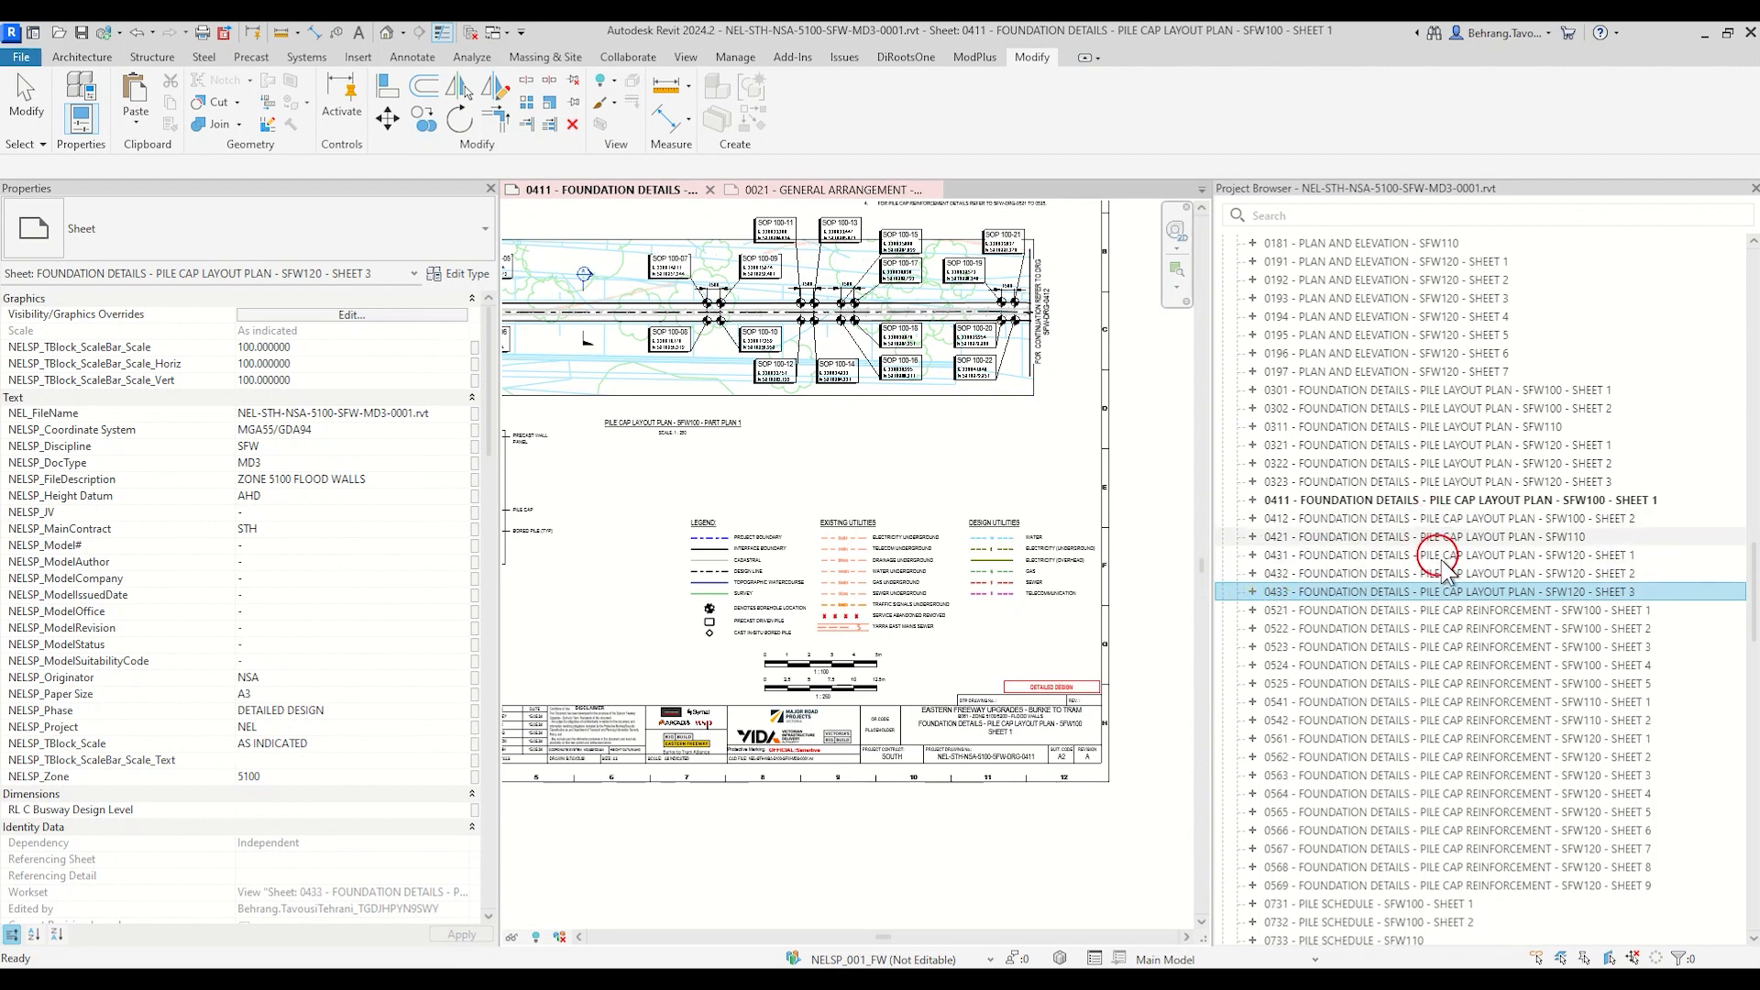
Step: Open sheet 0412, the SFW100 pile cap layout plan sheet 2, and delete its GA and Pile Cap Layout Legend viewport
click(1531, 516)
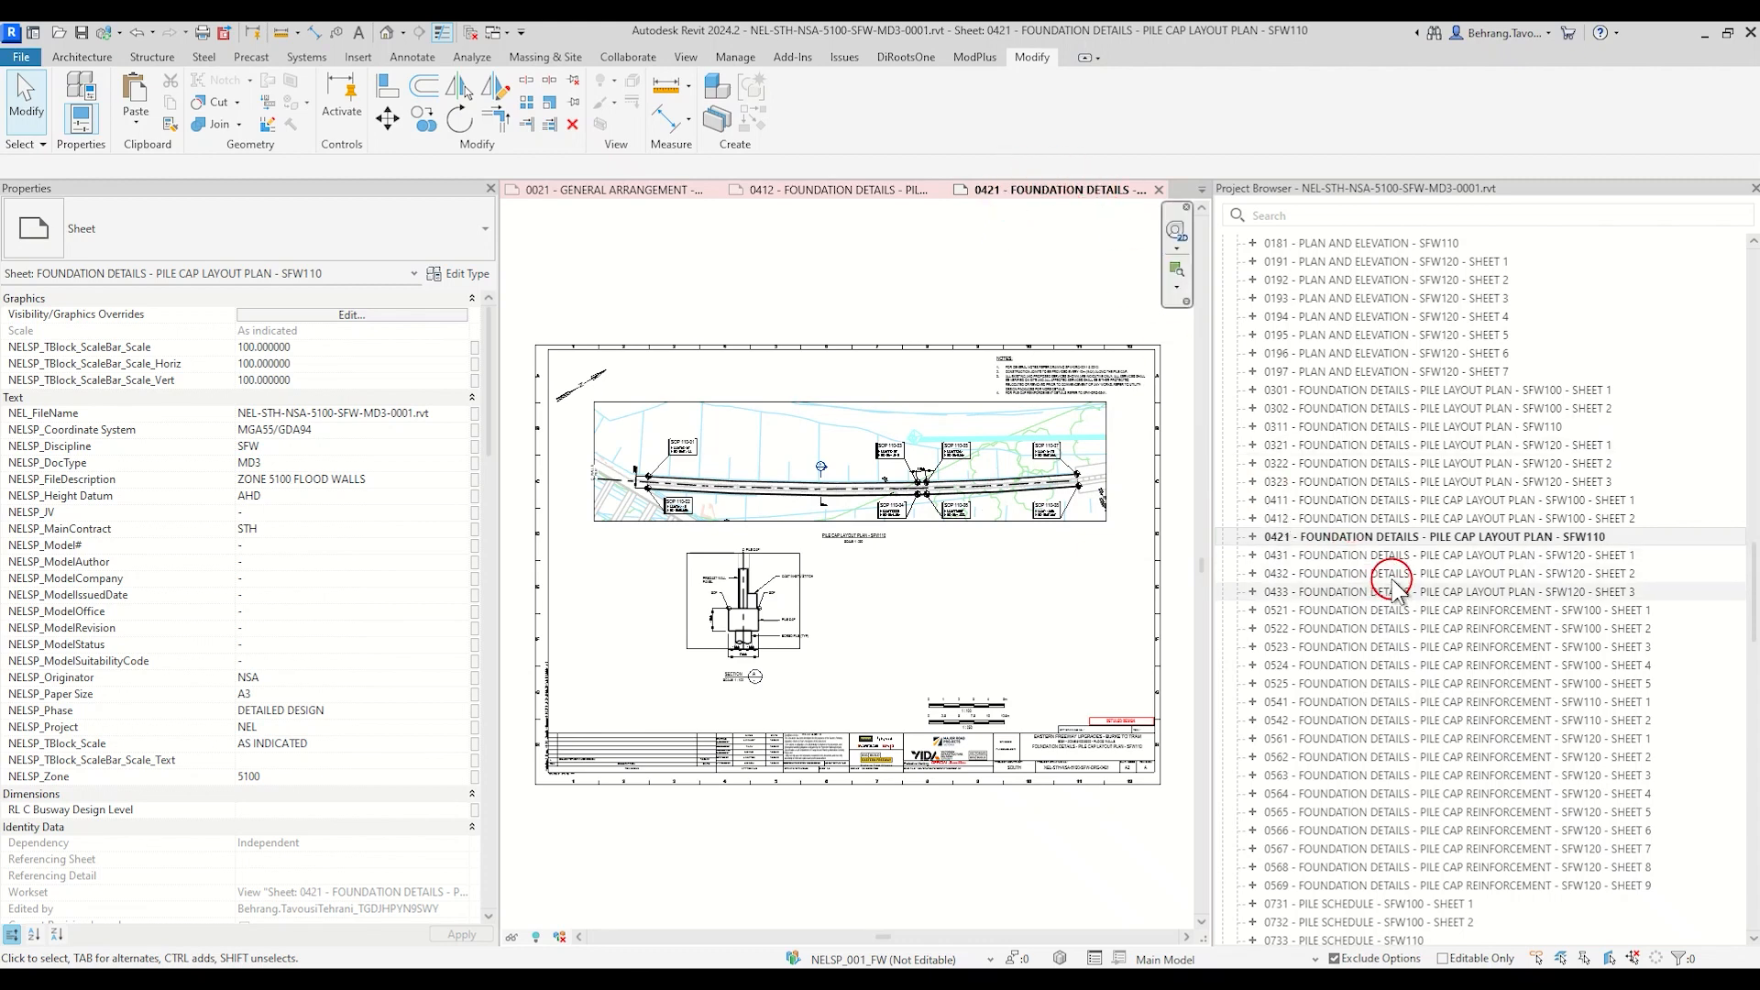
double_click(1421, 519)
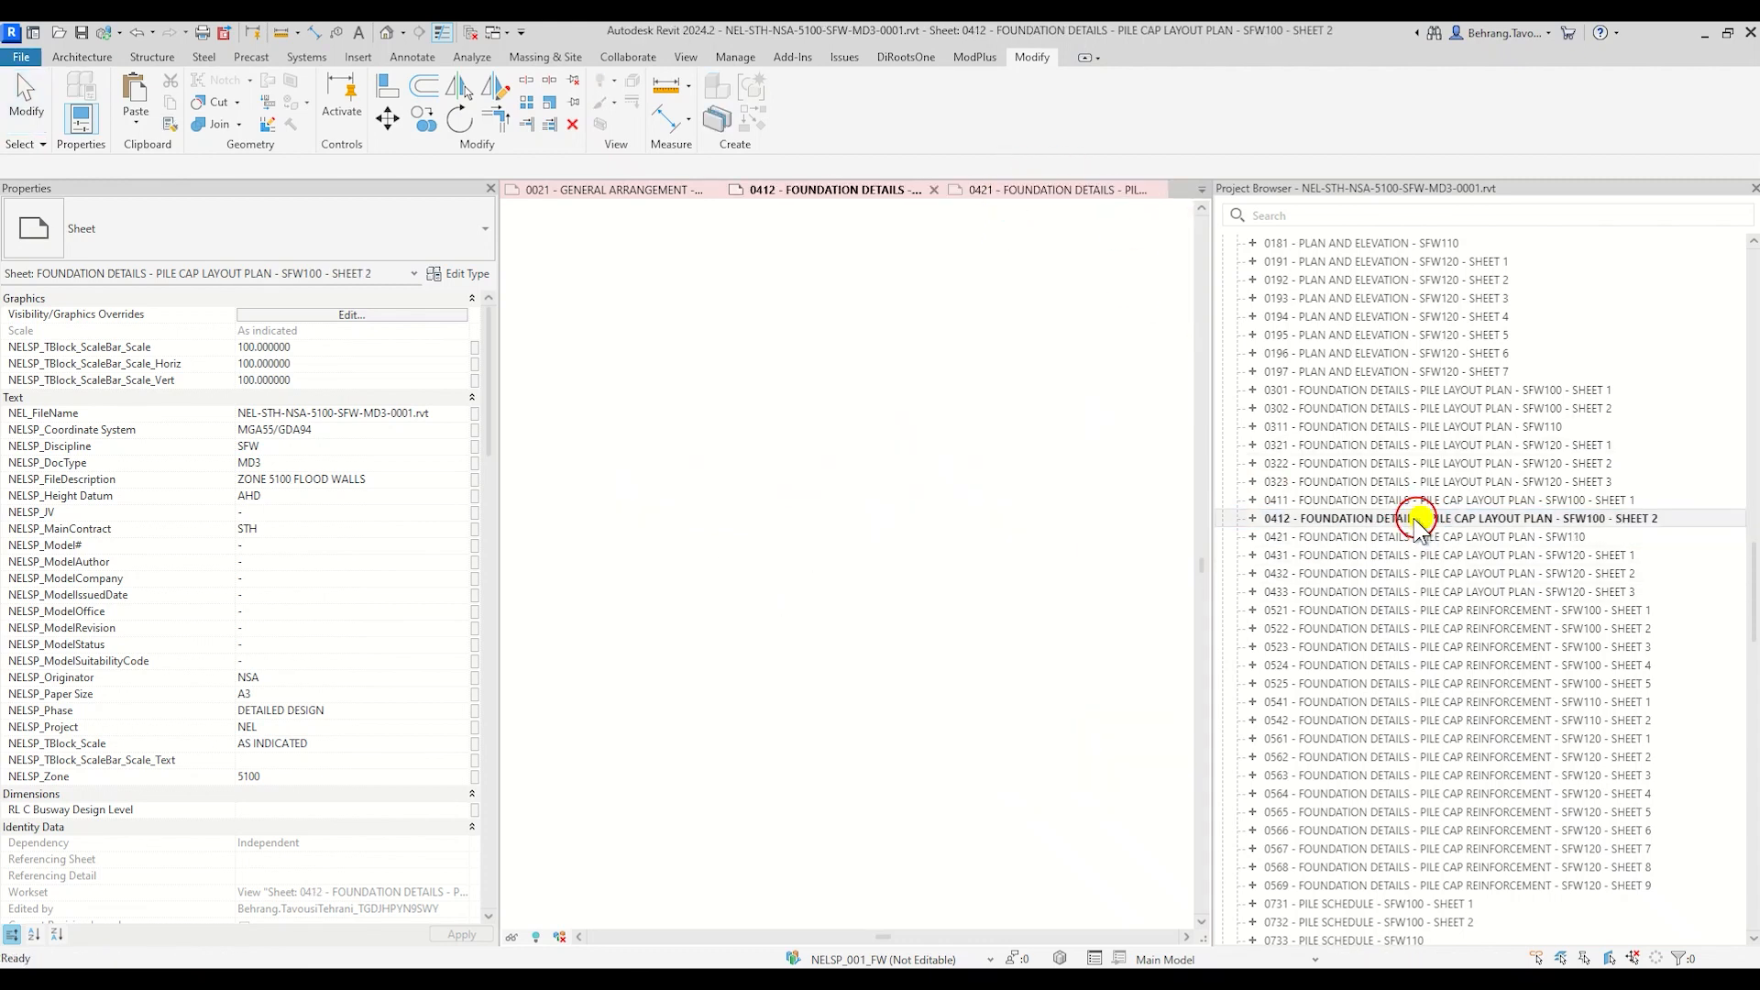
click(924, 674)
scroll(912, 683, up, 5)
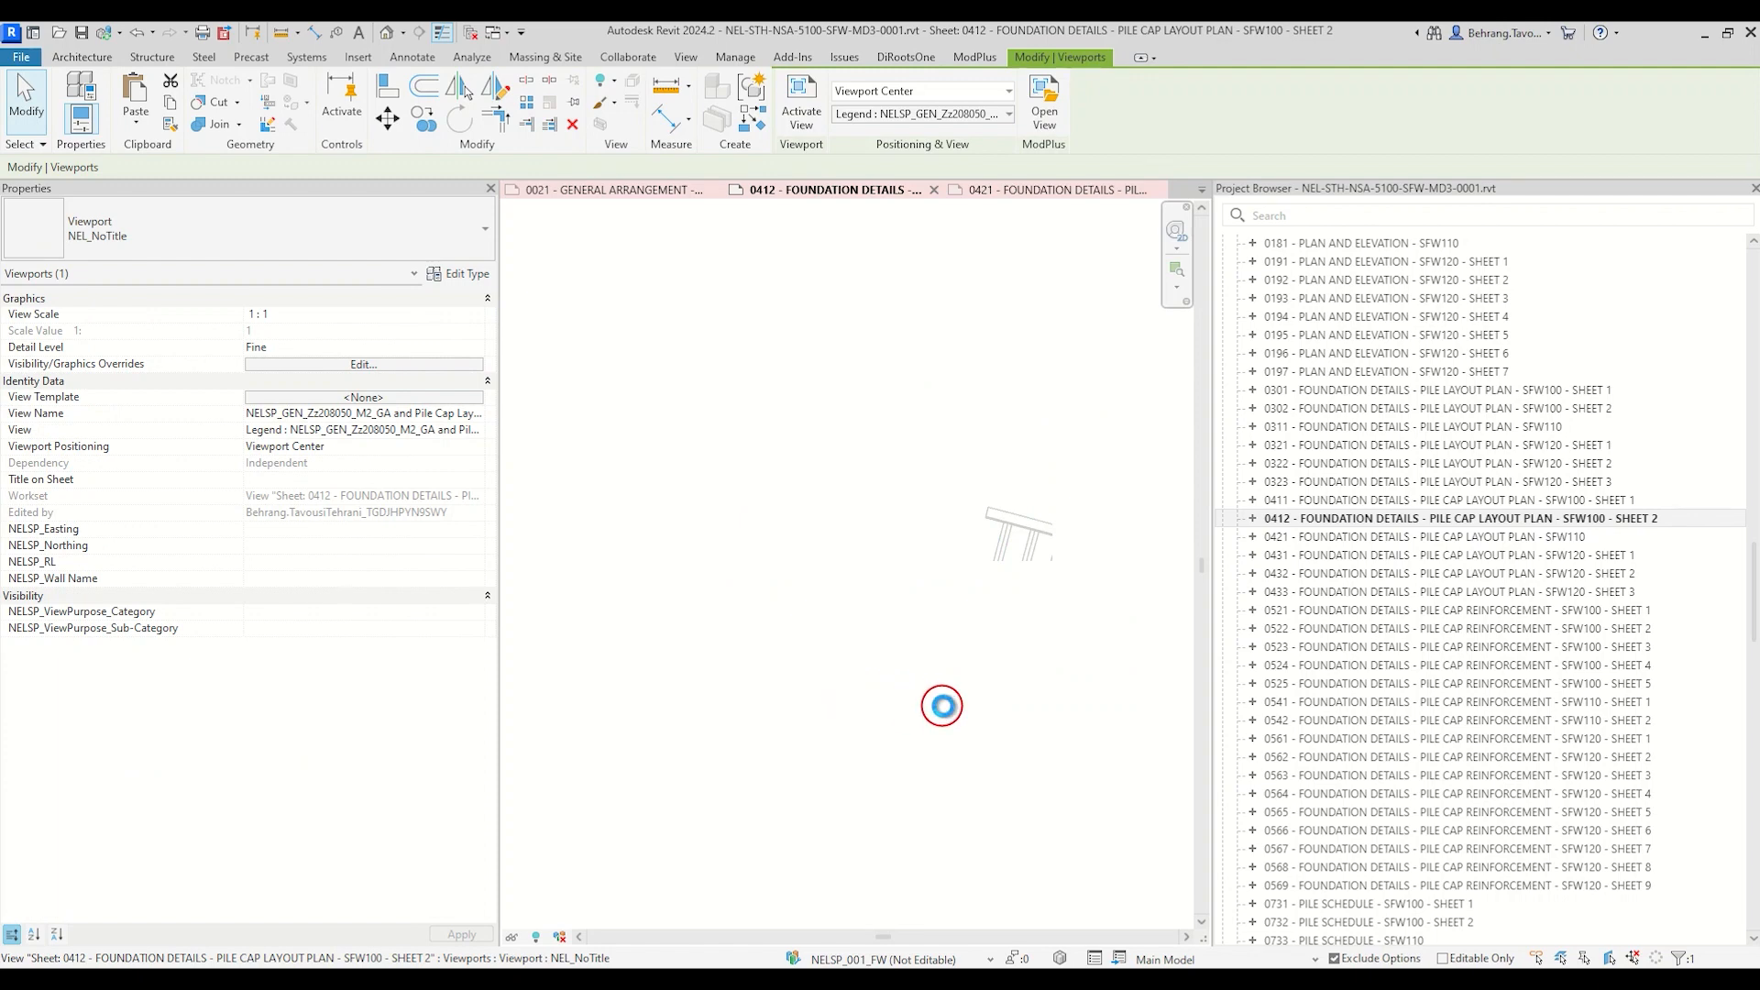
middle_drag(938, 688, 771, 671)
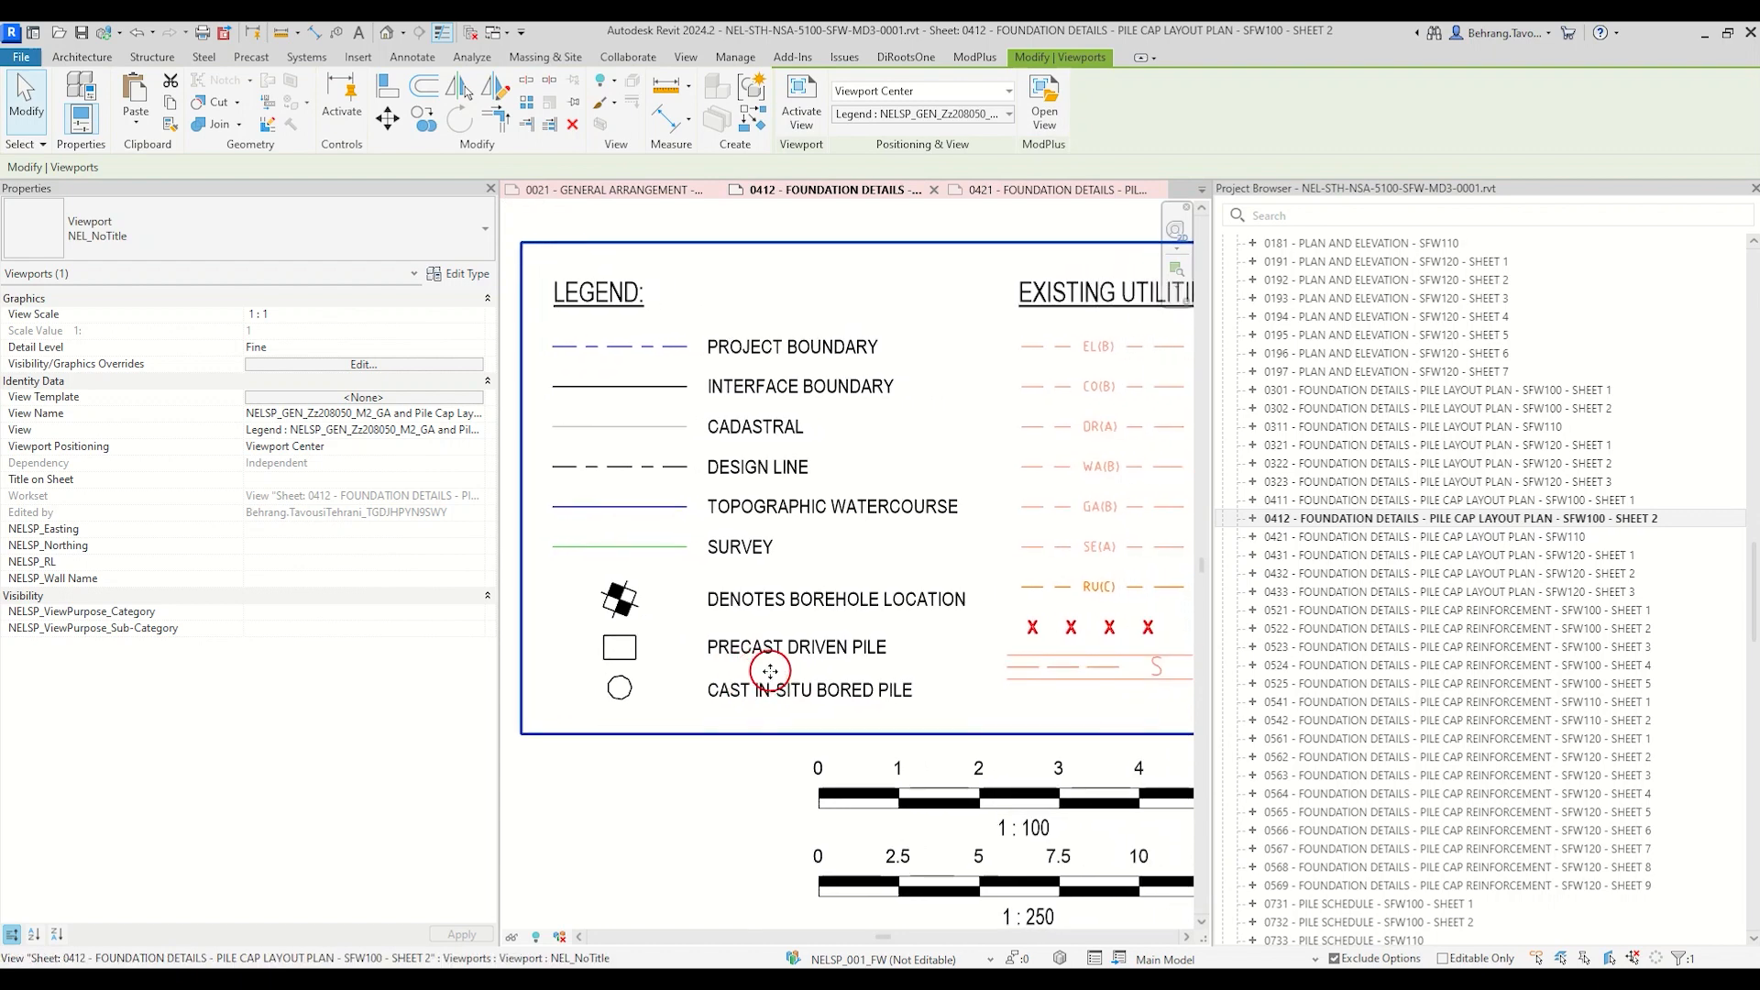
scroll(770, 671, down, 3)
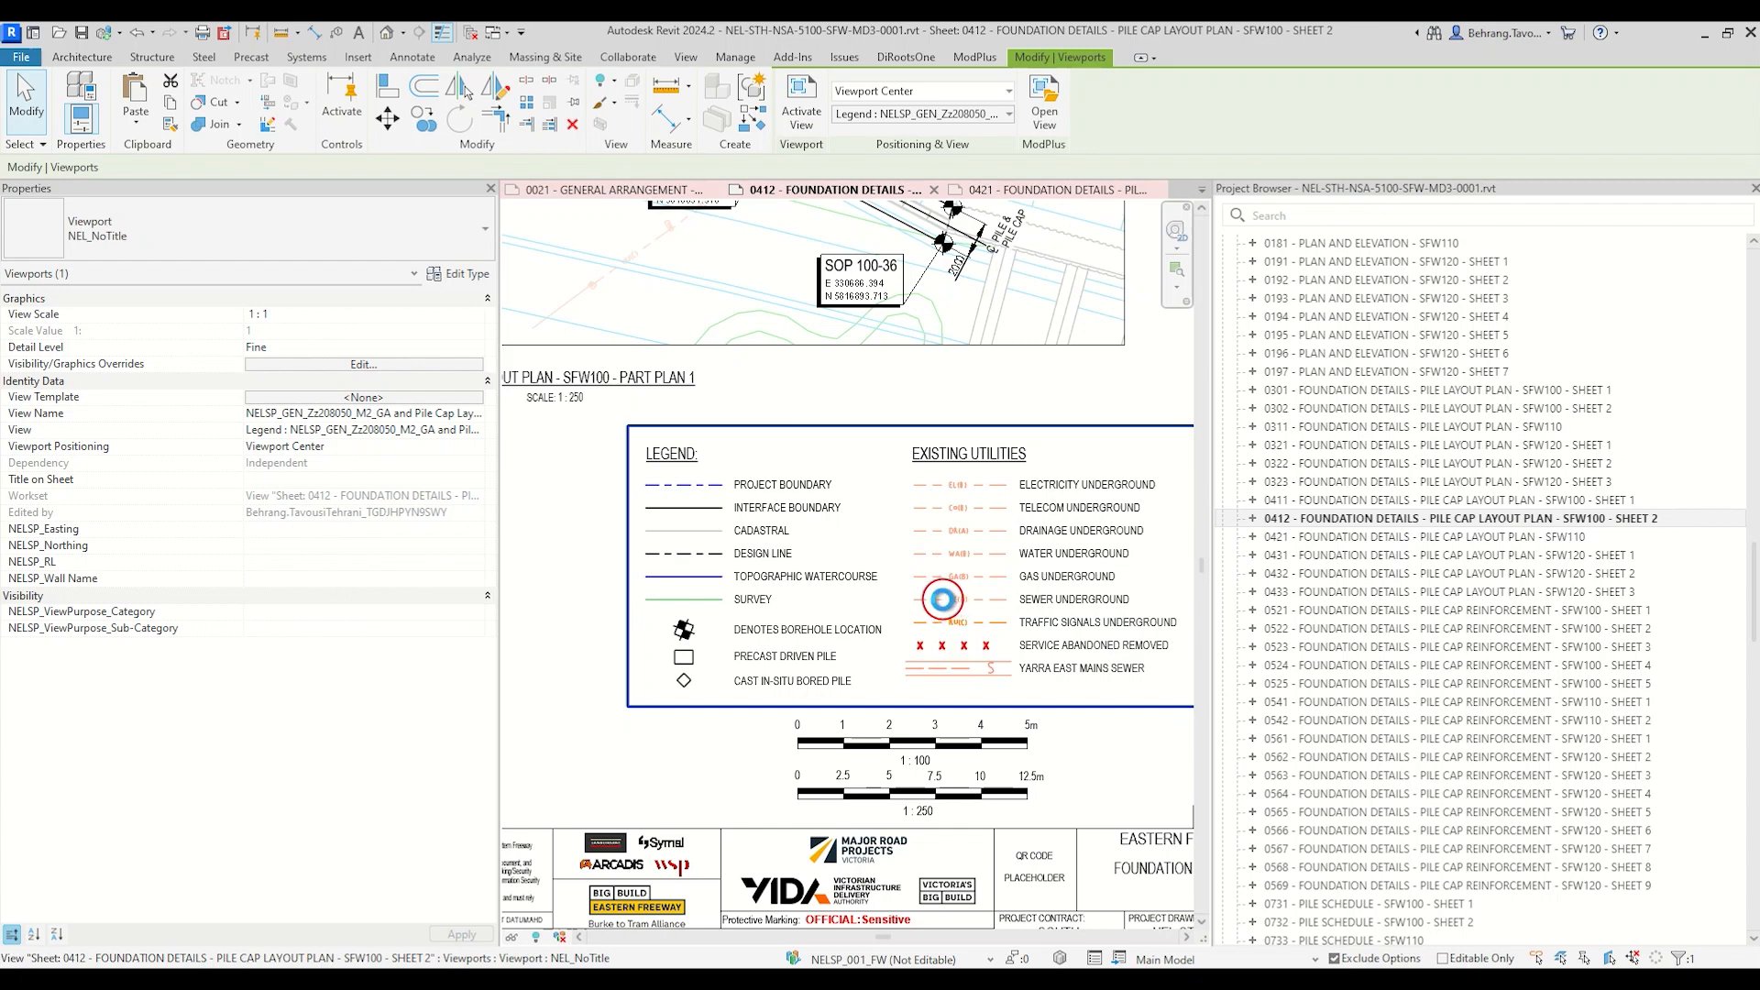
scroll(943, 600, down, 2)
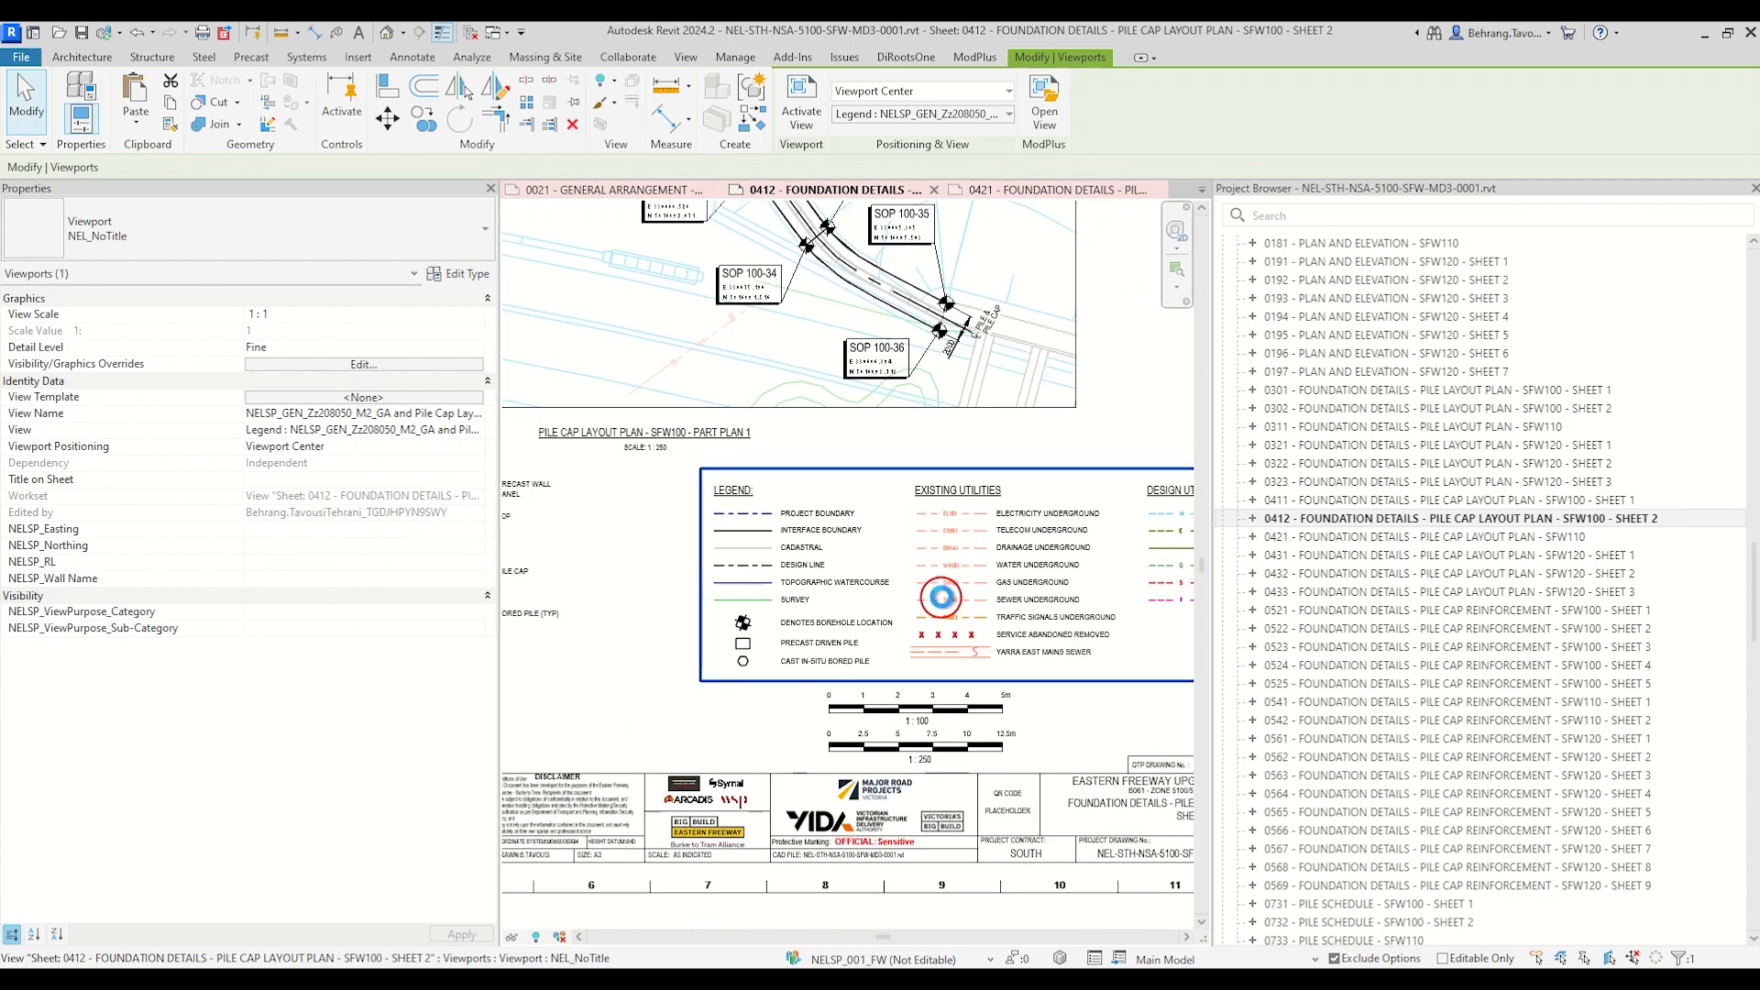
click(1279, 547)
Step: Open sheet 0411, the SFW100 pile cap layout plan sheet 1, and delete its GA and Pile Cap Layout Legend viewport
click(1366, 500)
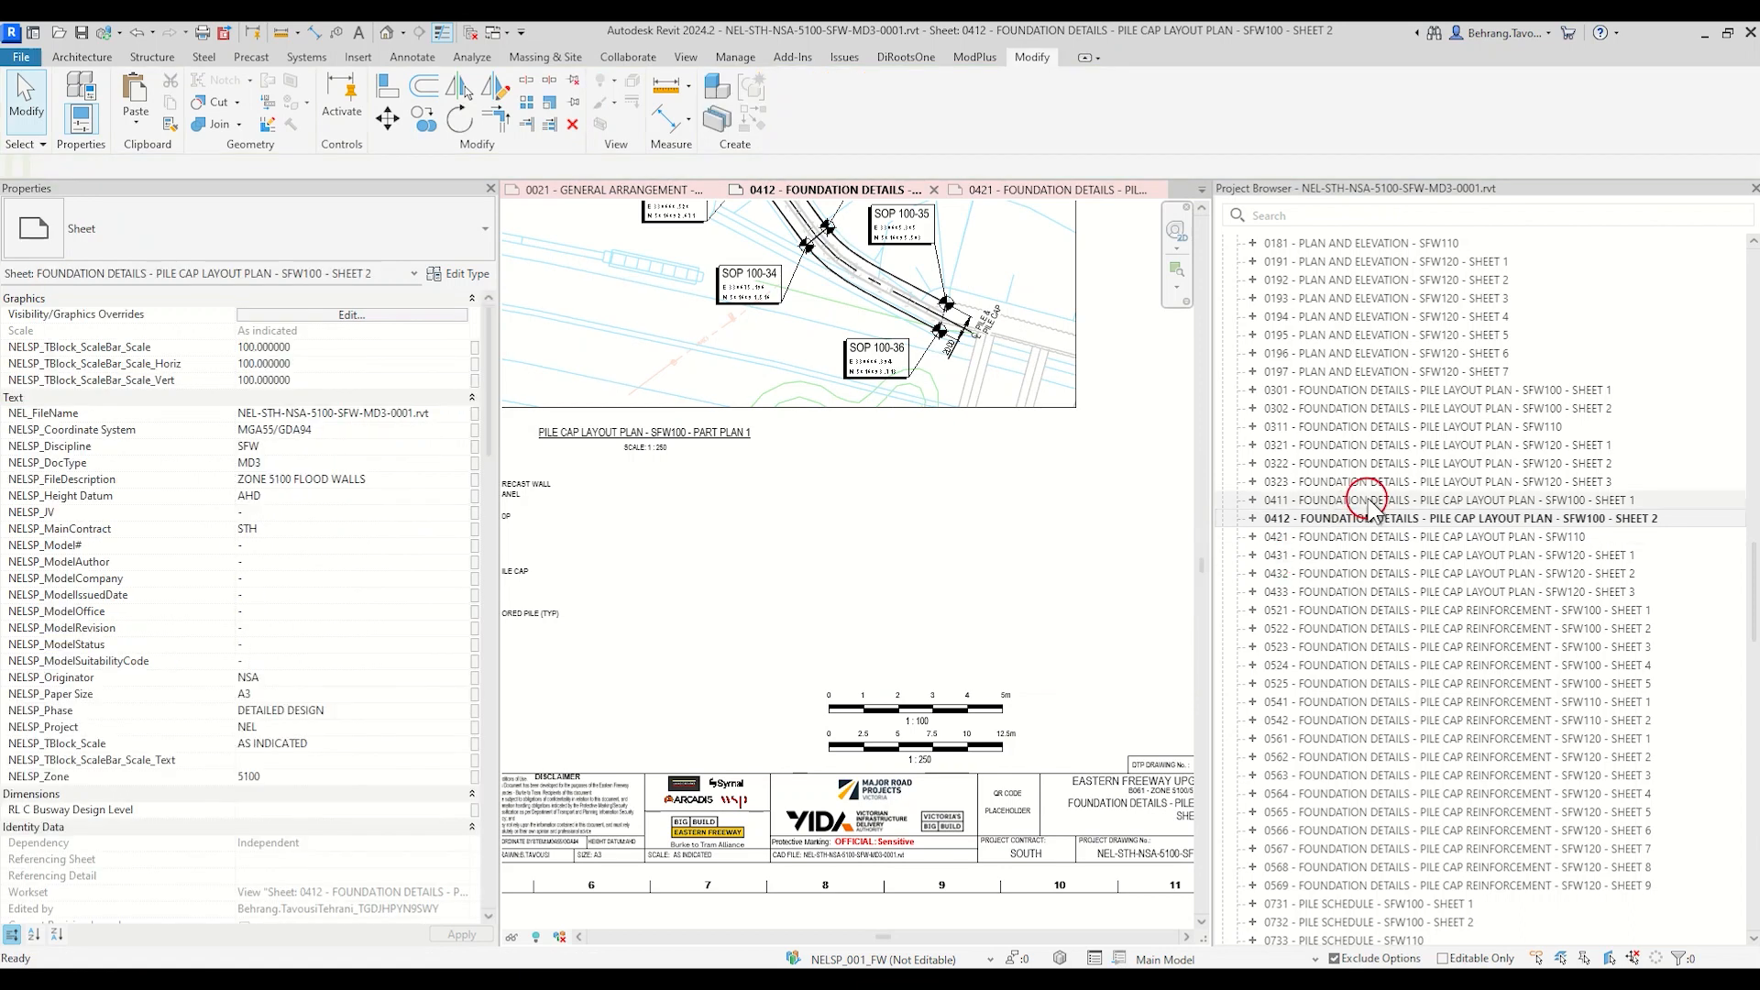
double_click(1366, 500)
click(1022, 579)
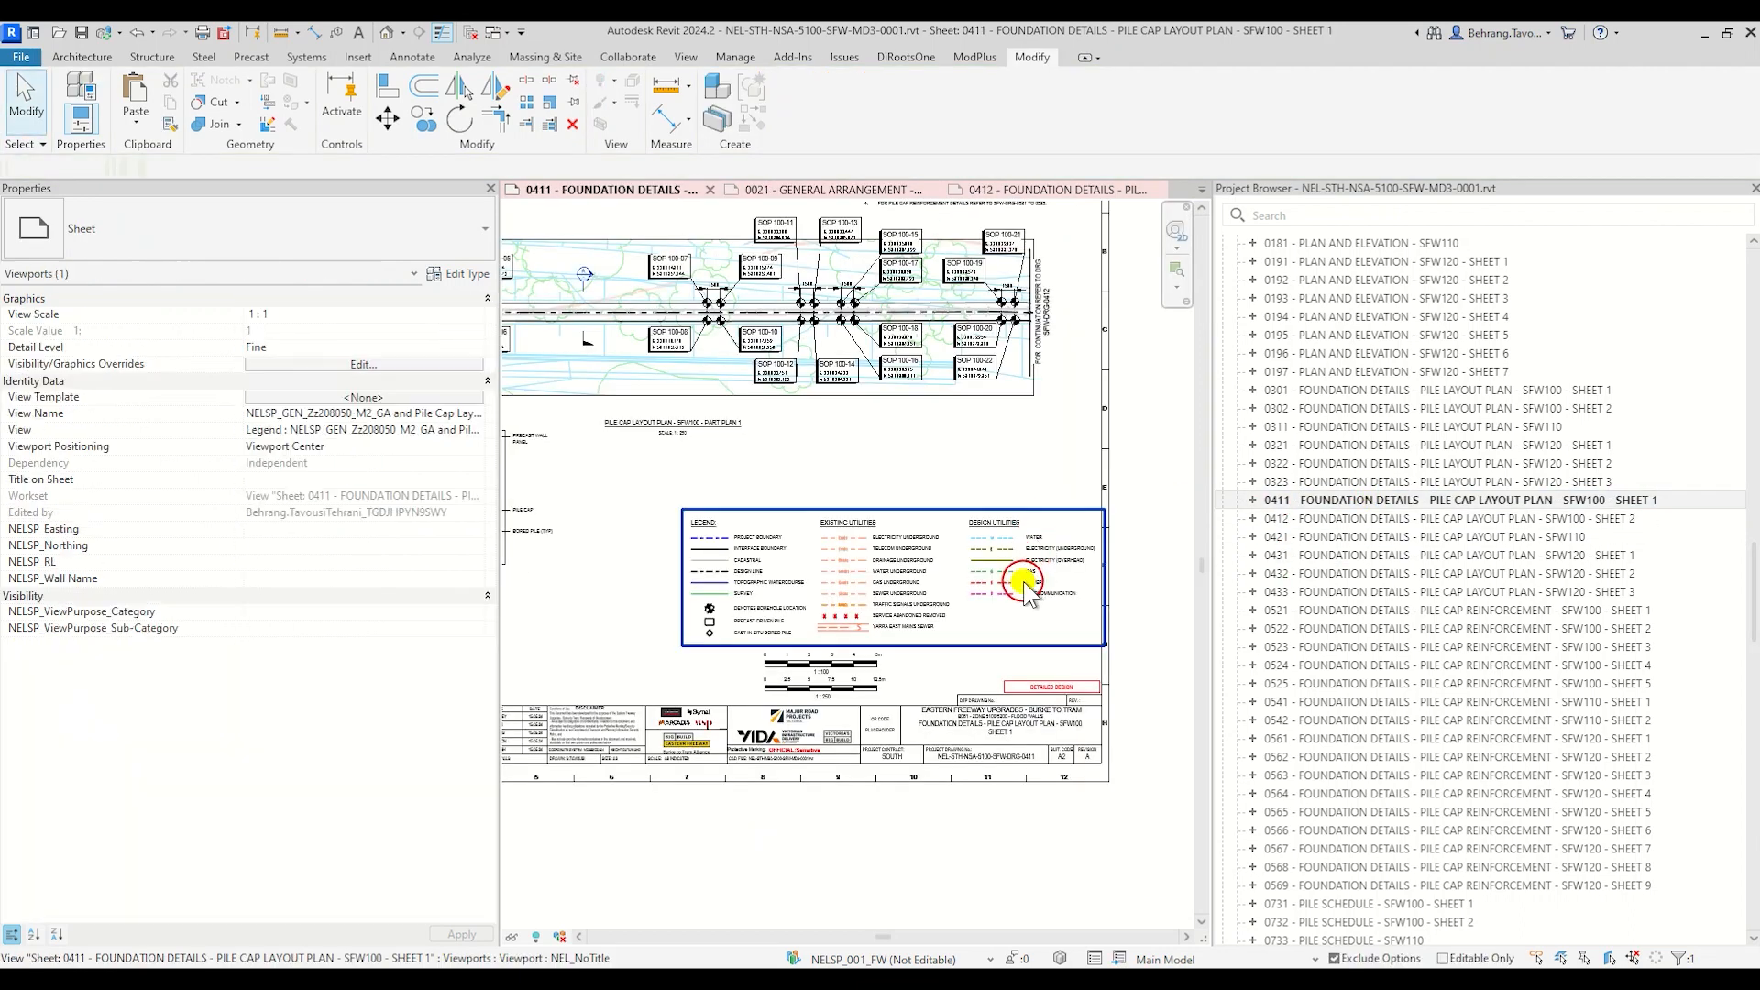
click(1268, 549)
Step: Duplicate the legend NELSP_GEN_Zz208050_M2_Pile Layout Legend with detailing
scroll(1426, 541, up, 15)
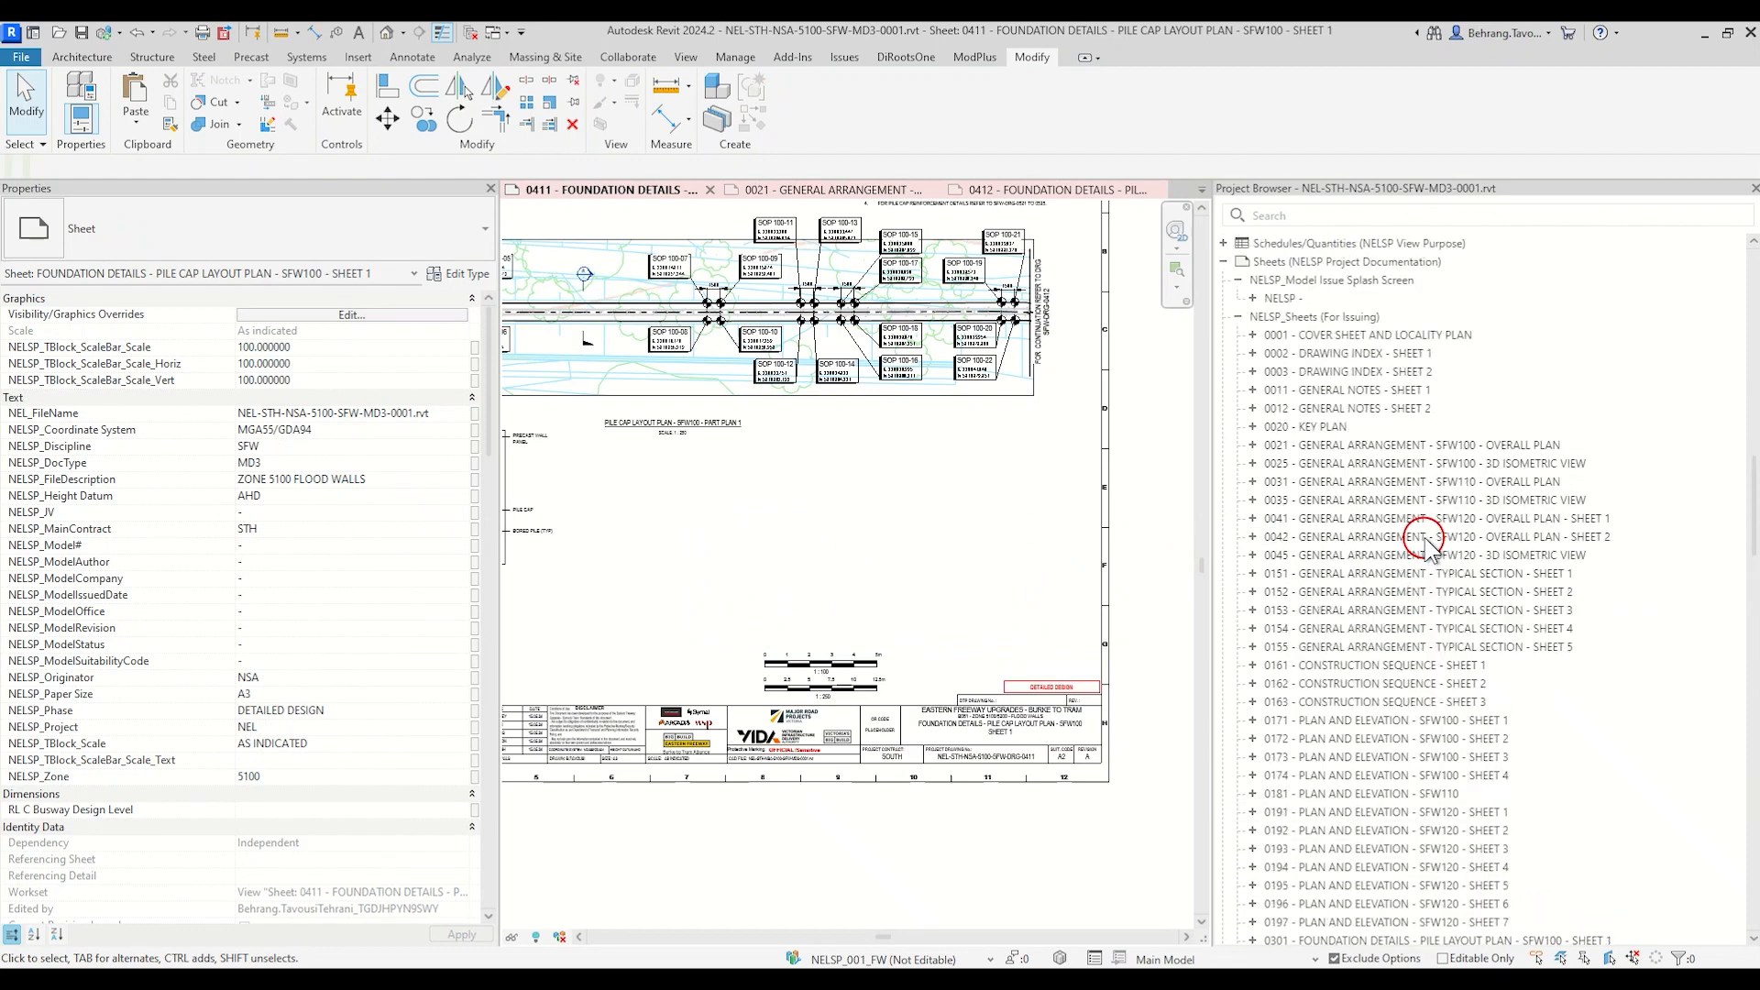
scroll(1426, 541, up, 4)
scroll(1426, 541, down, 5)
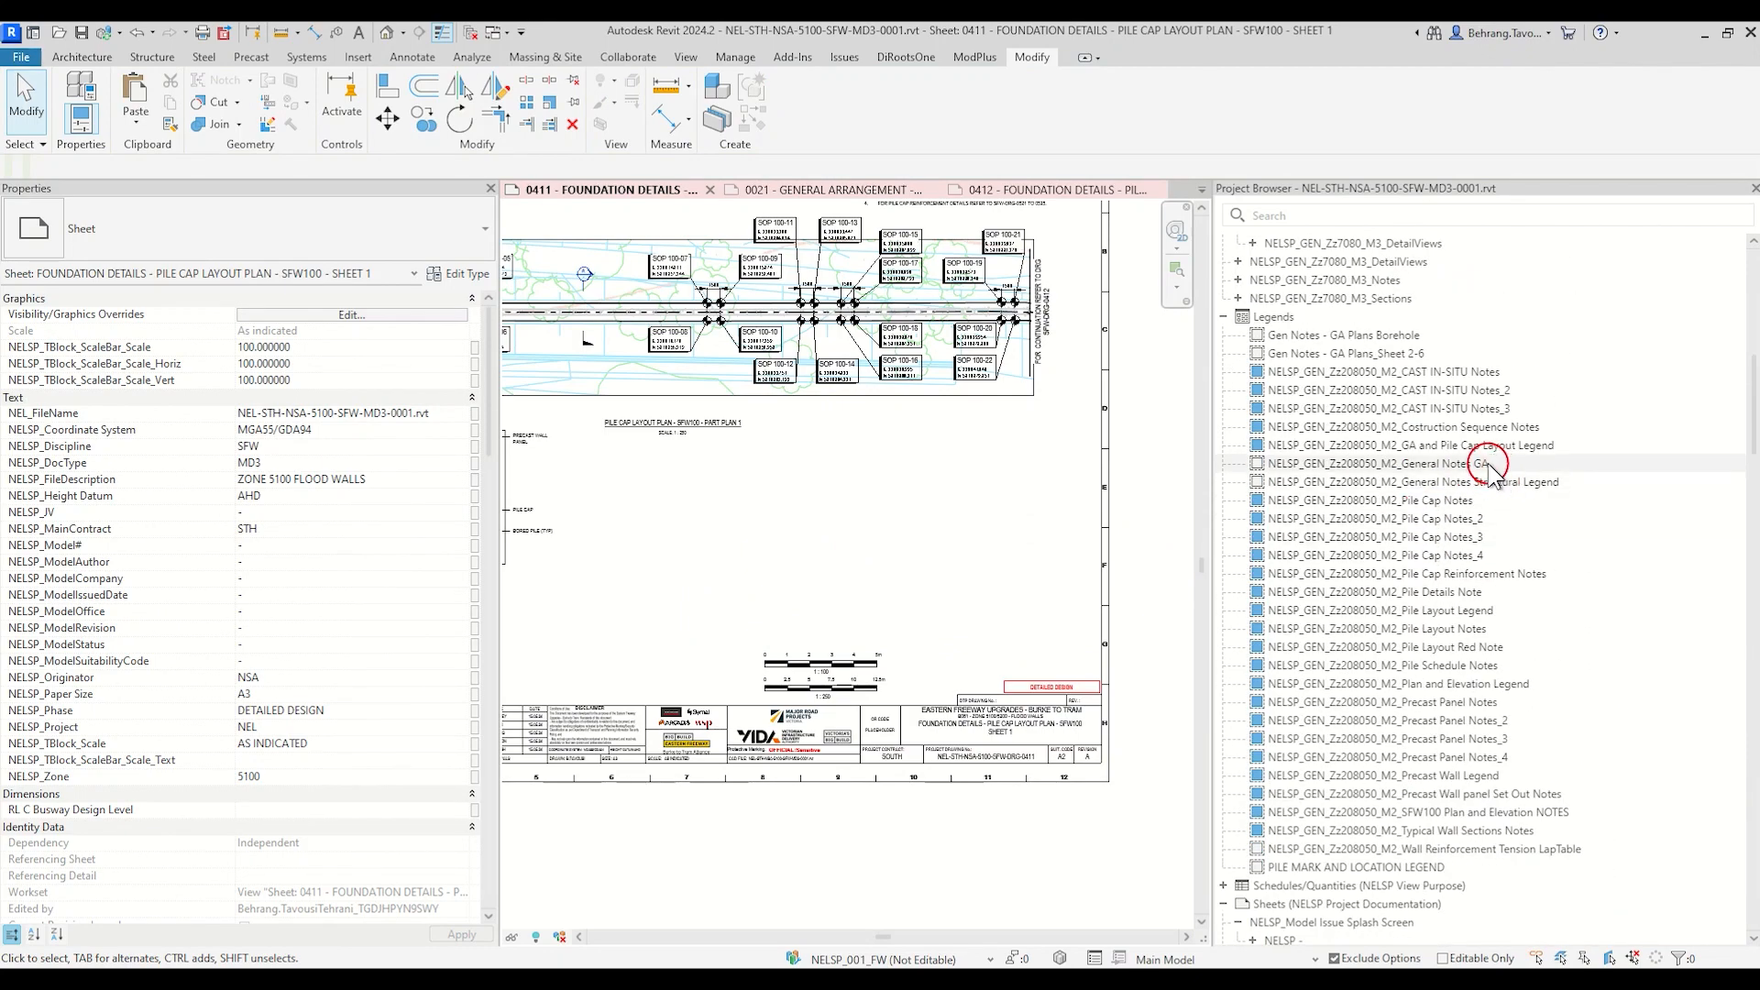
click(1478, 447)
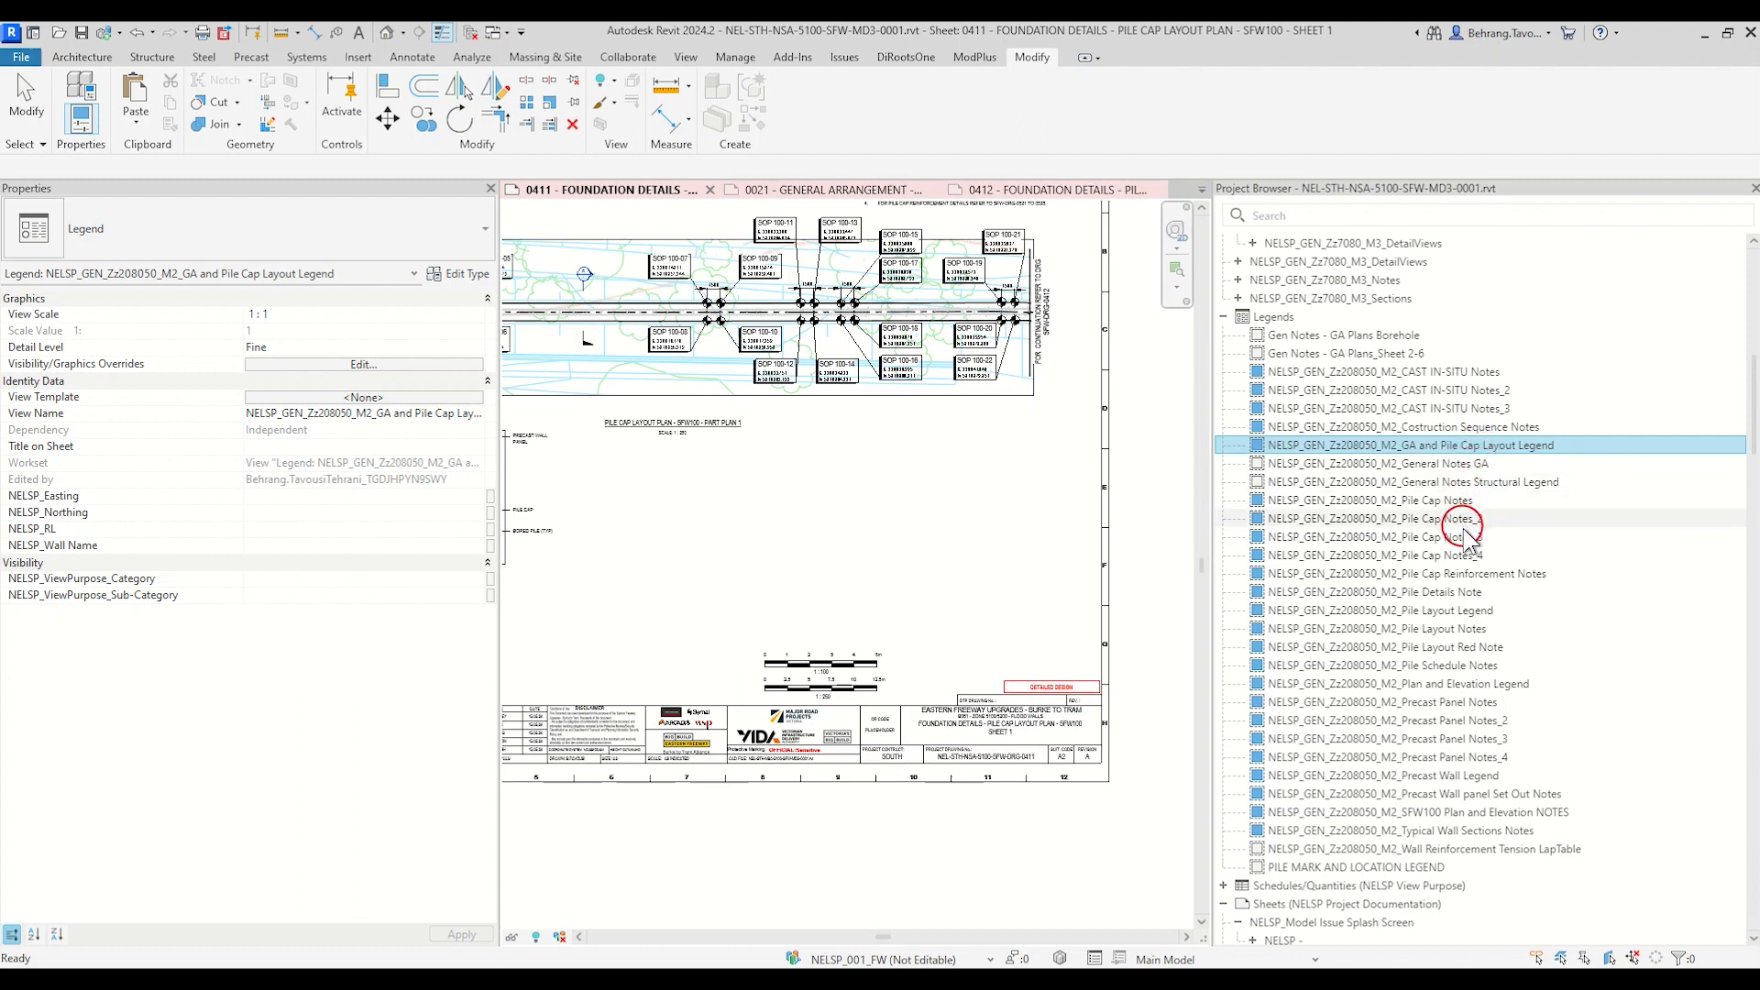
right_click(1478, 610)
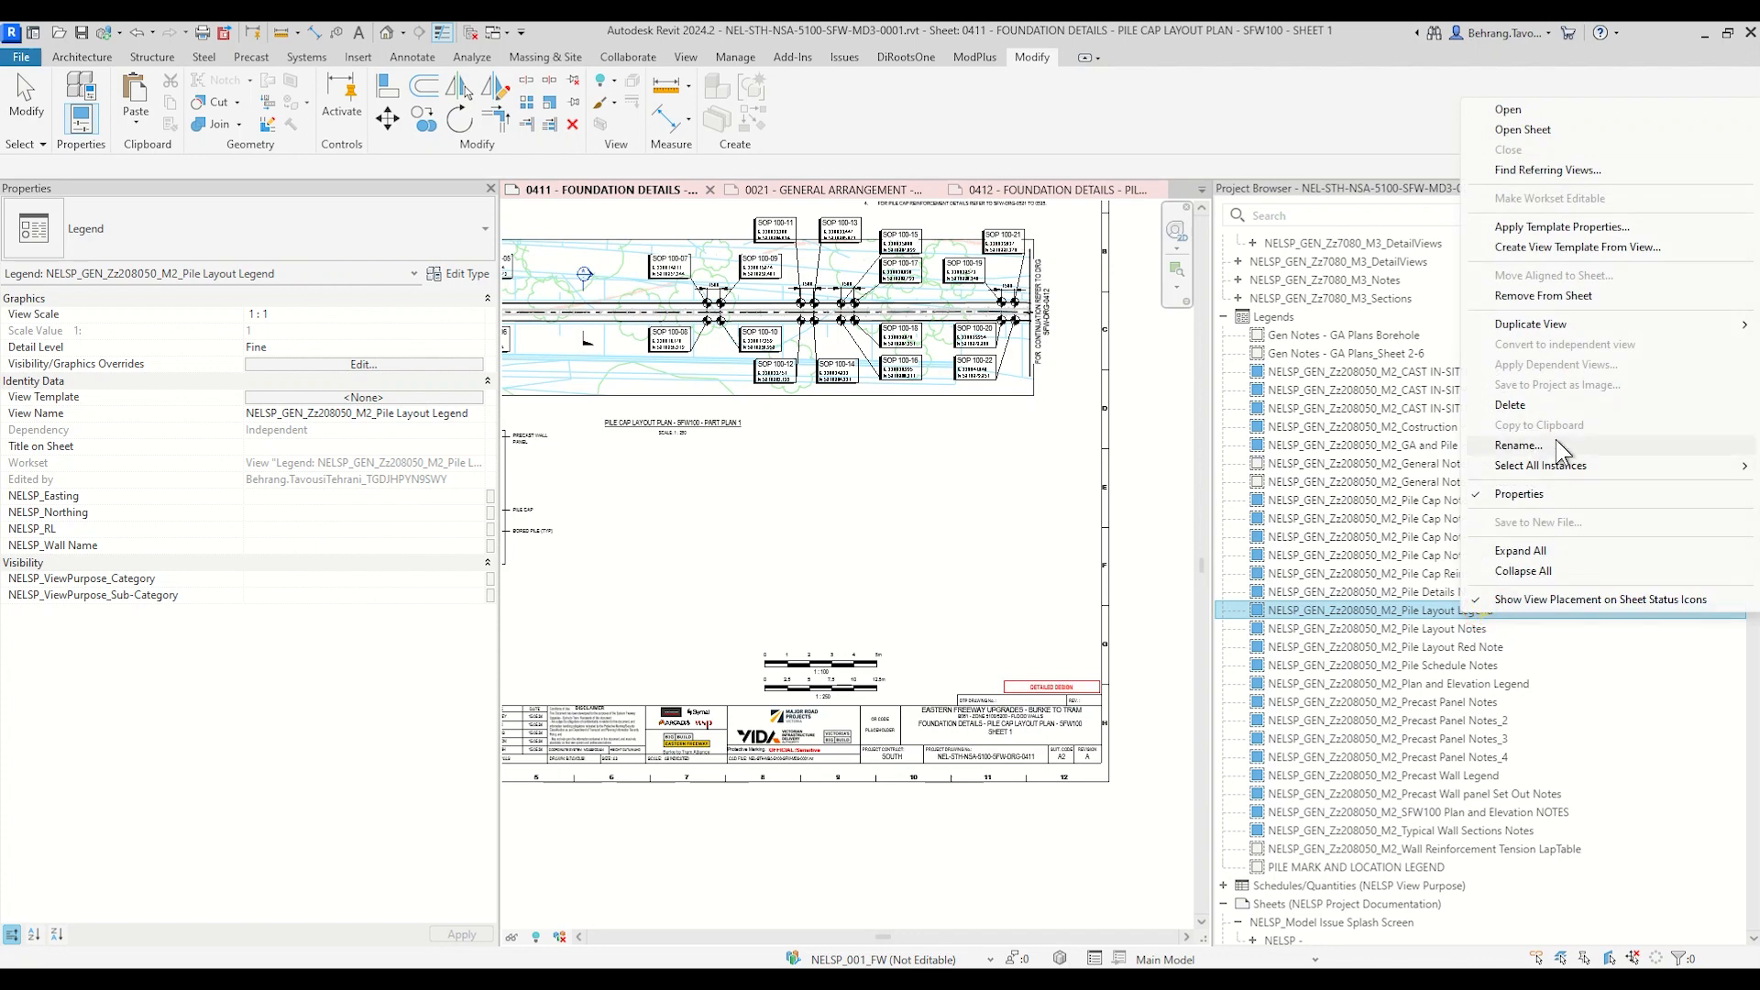
click(1416, 345)
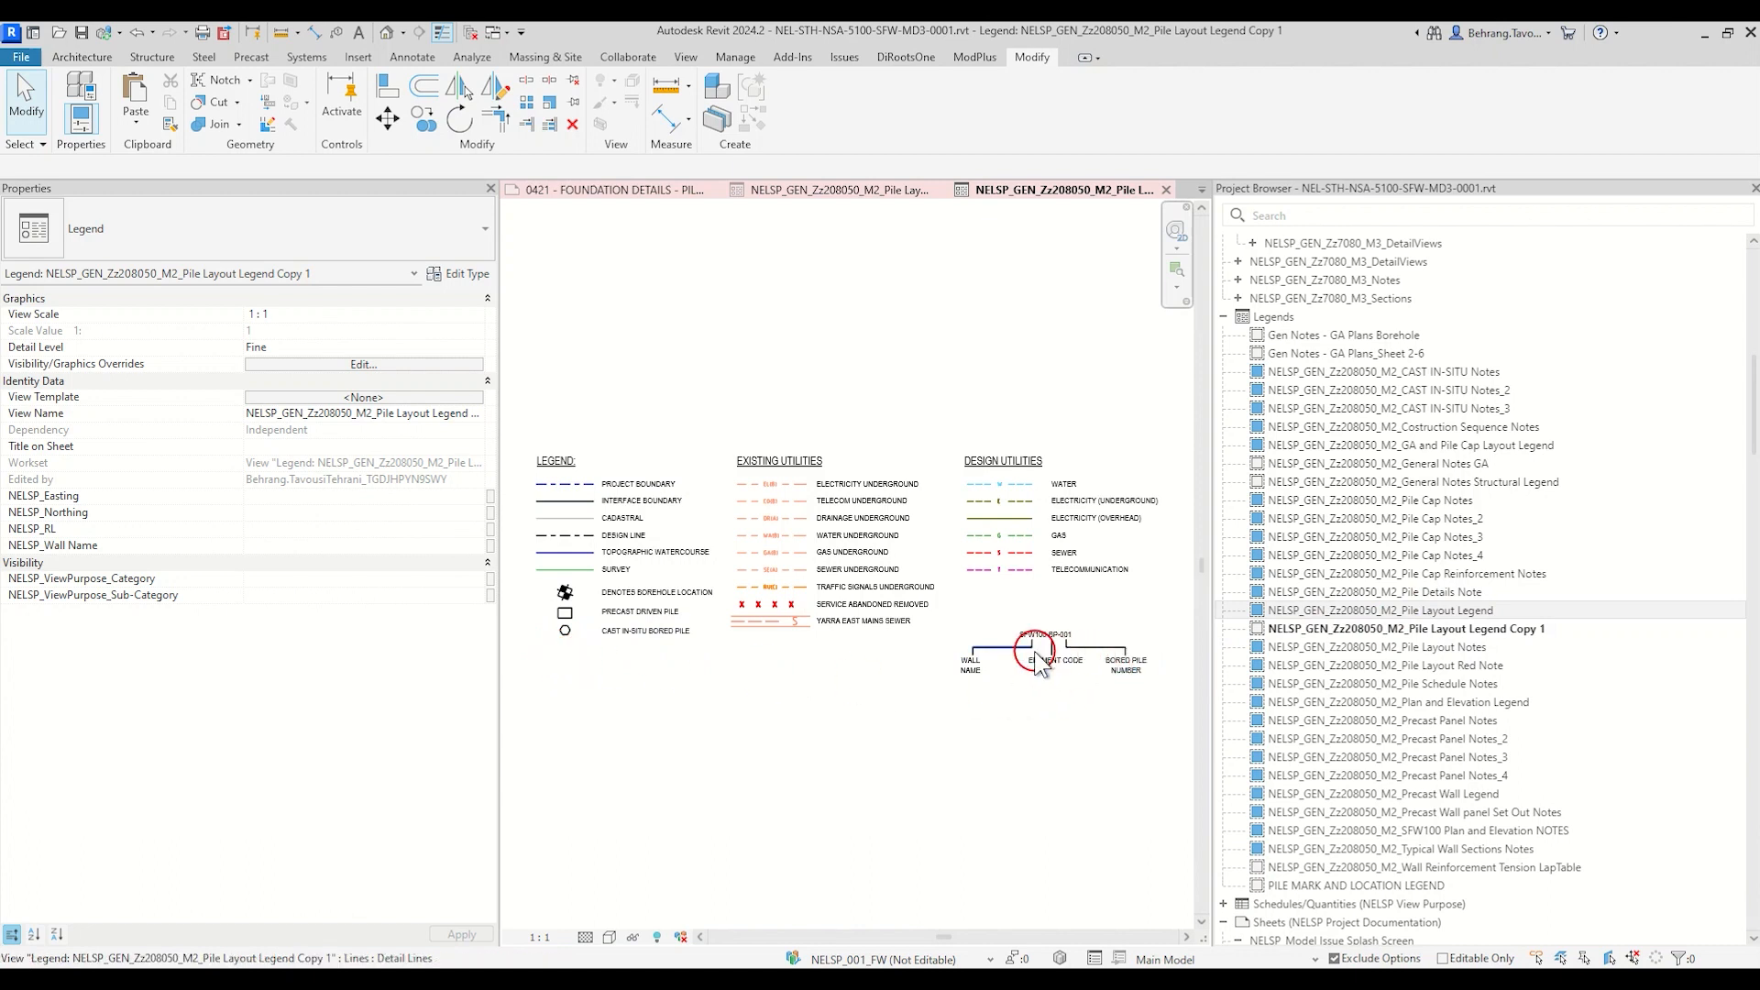
Step: Delete the SFW100-BP-001 pile numbering key with its lines and labels from the duplicated legend
drag(1168, 712, 958, 623)
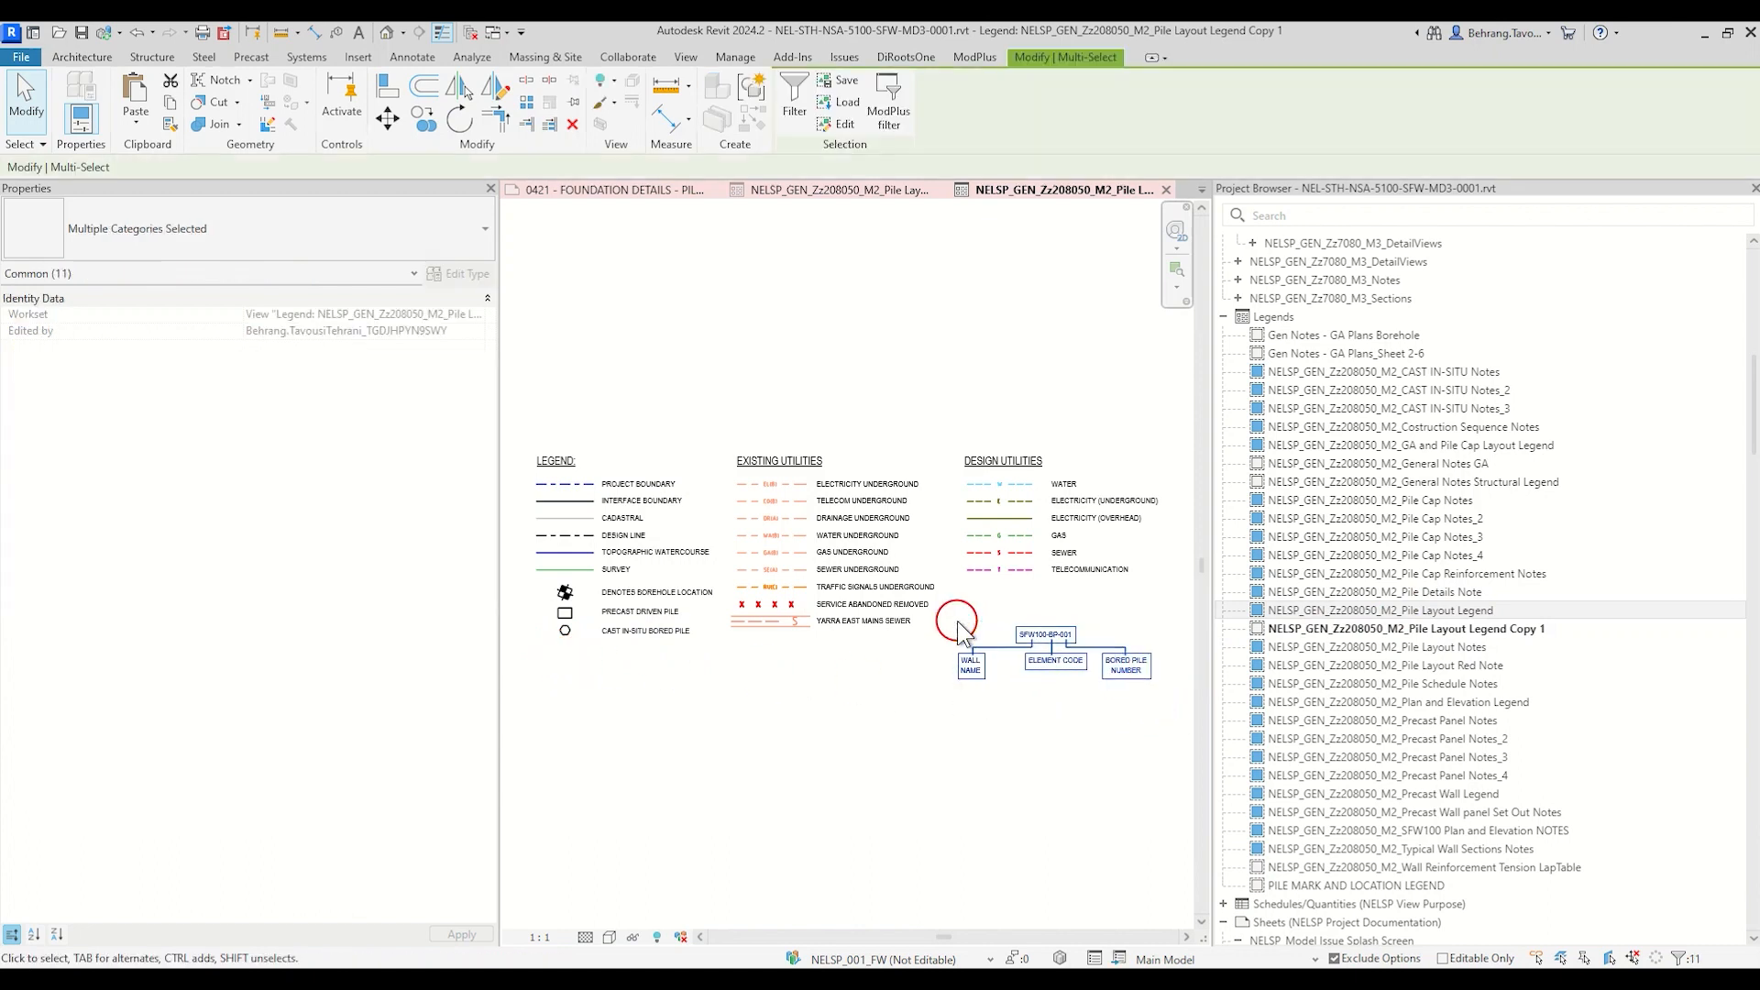
key(Escape)
click(1456, 629)
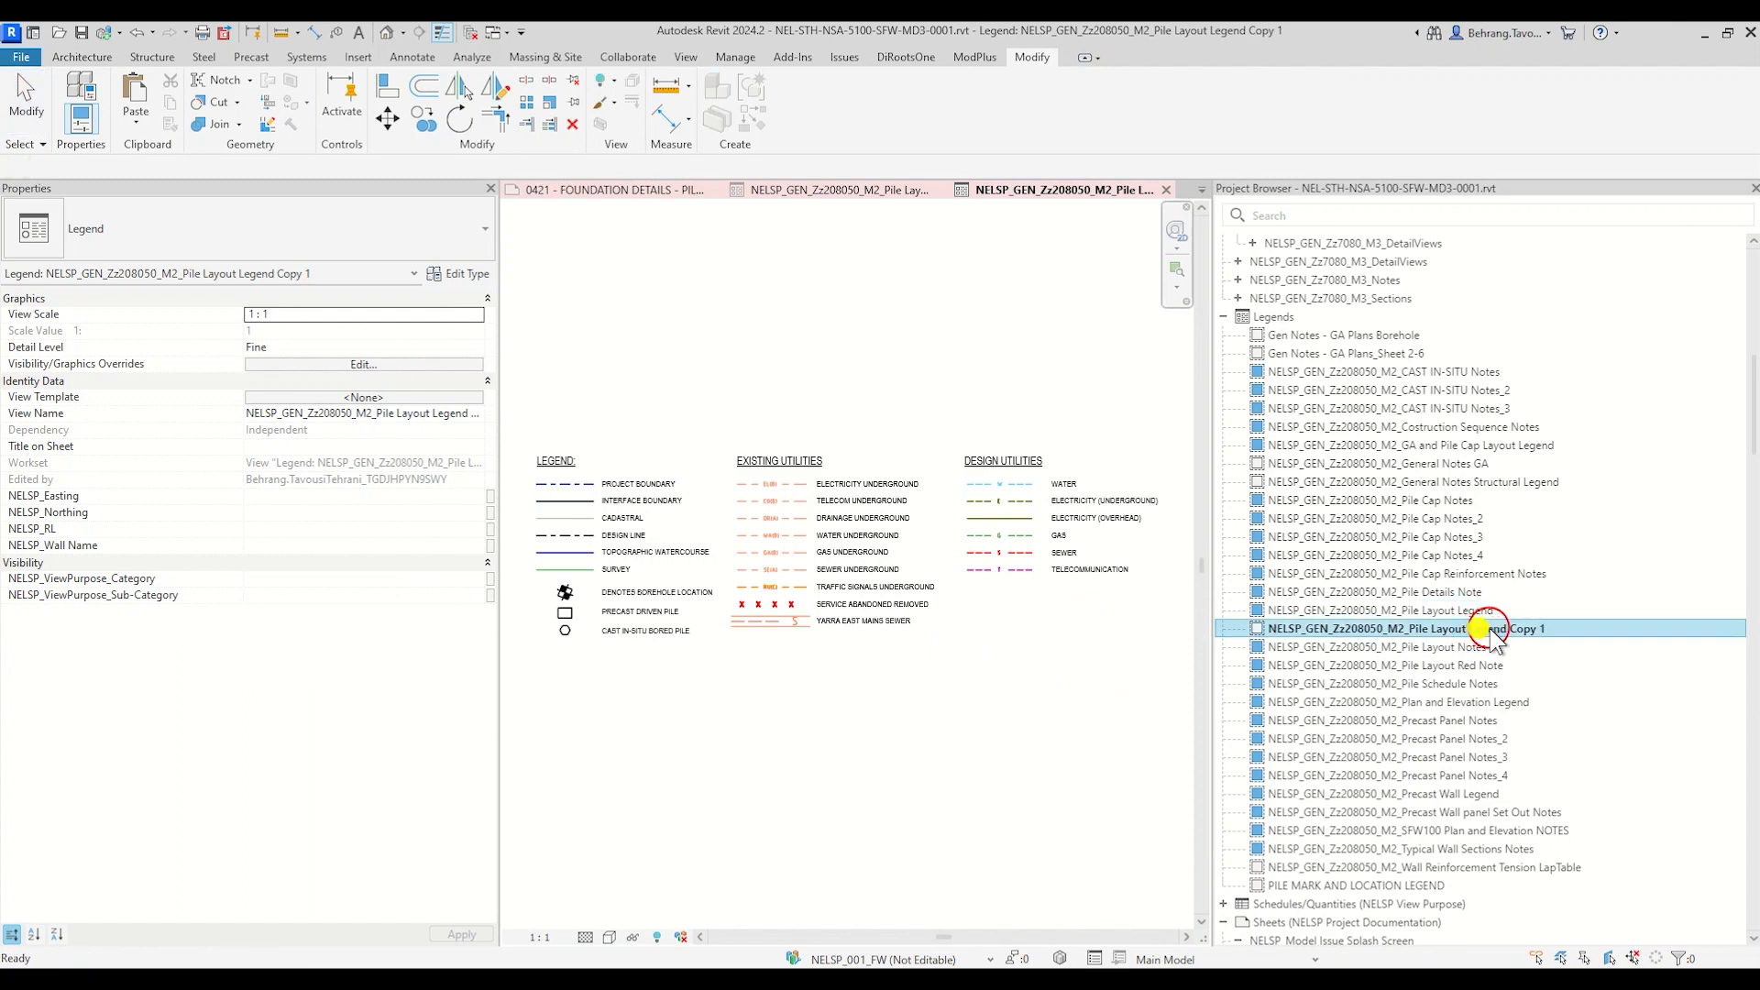
Step: Copy the name of the existing GA and Pile Cap Layout Legend, then rename that legend NELSP_GEN_Zz208050_M2_GA Legend
click(1472, 446)
click(1472, 446)
key(ctrl+c)
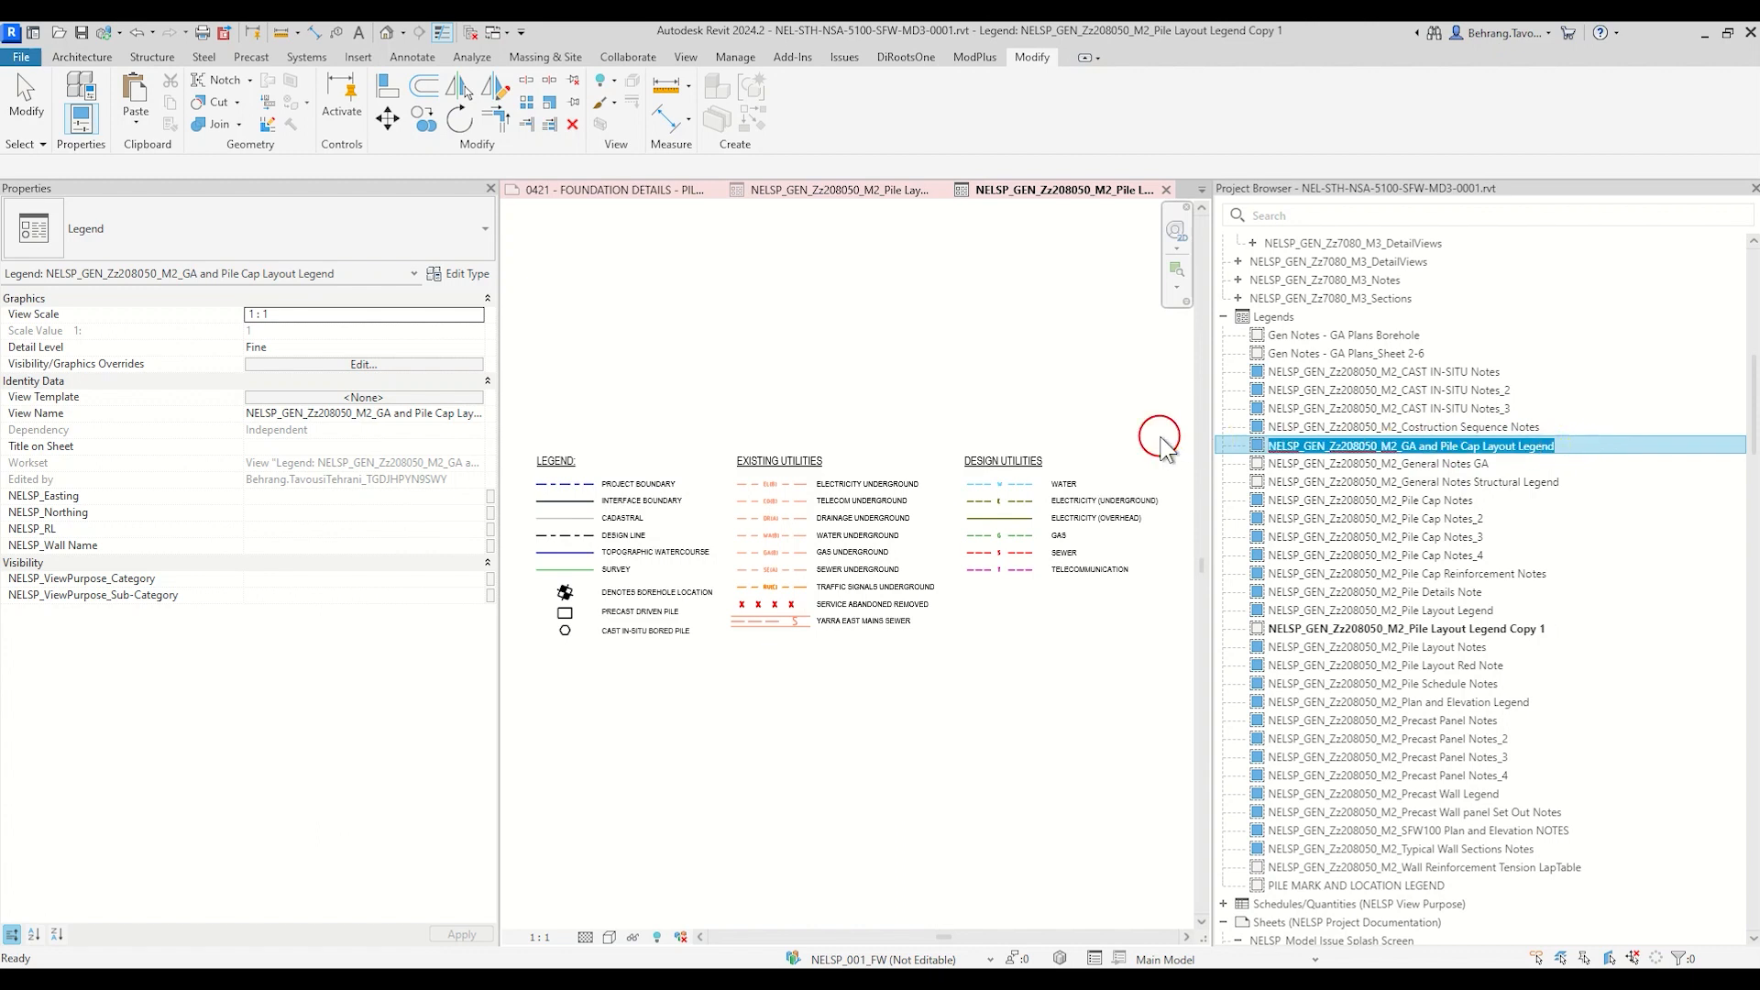
click(1510, 445)
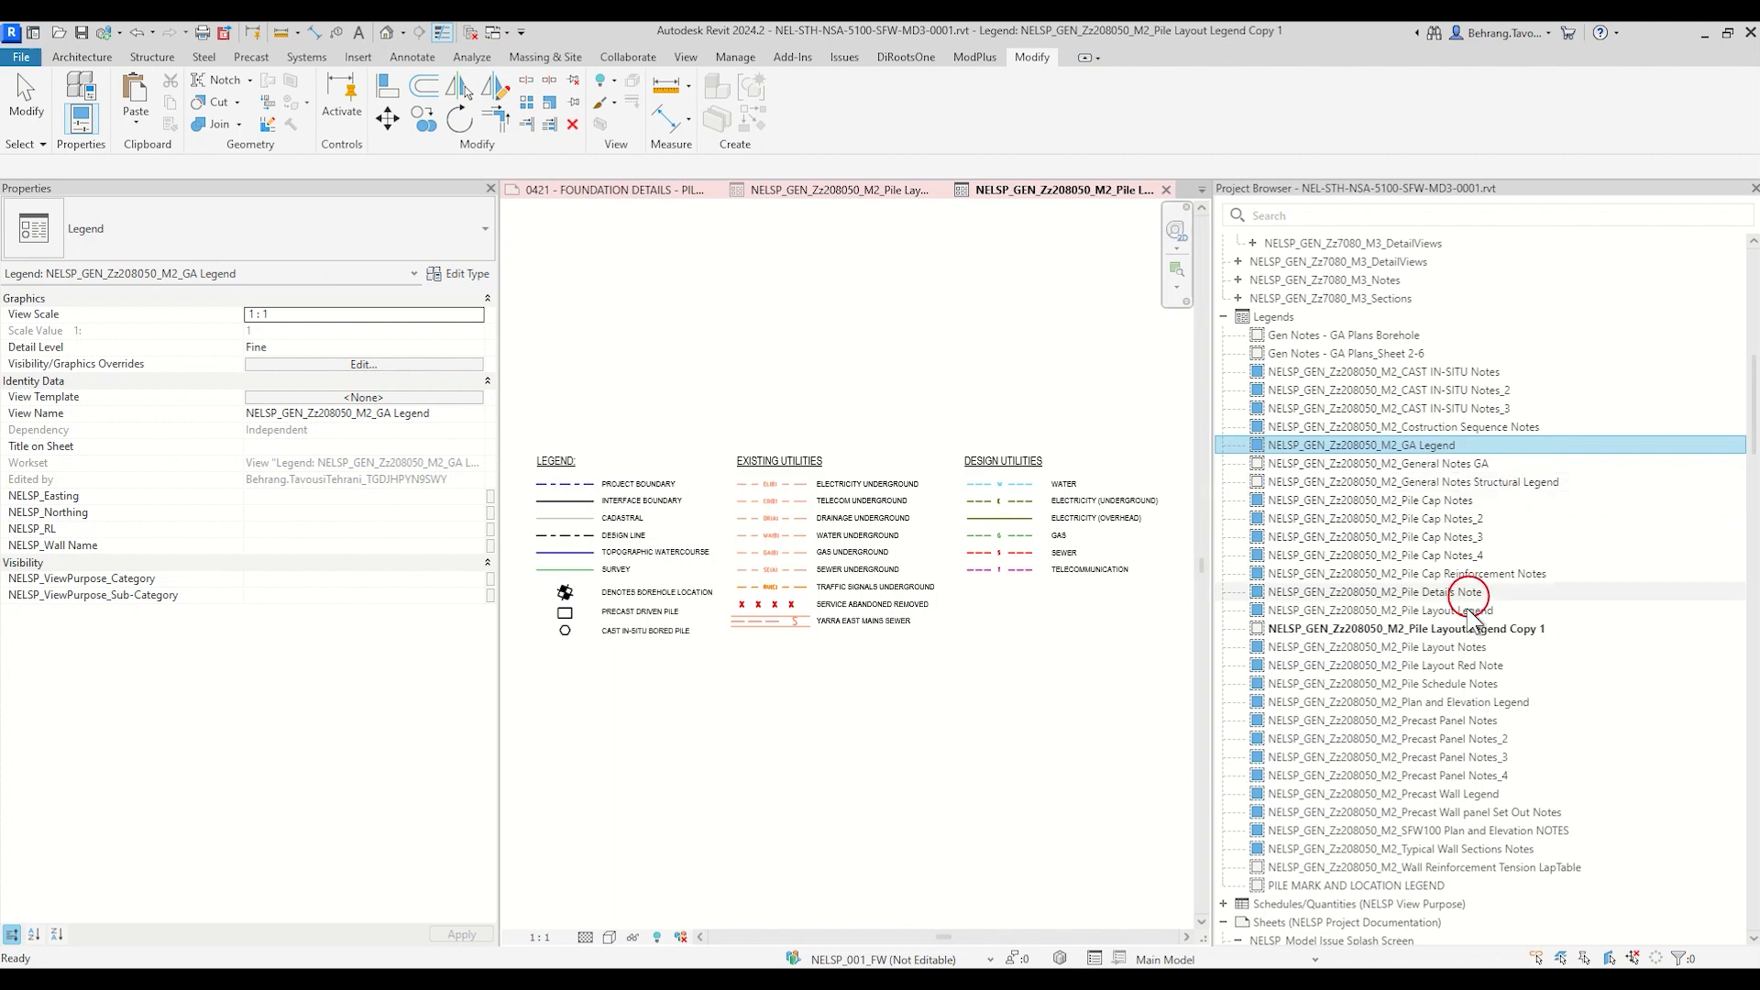
Step: Rename the duplicated Pile Layout Legend as NELSP_GEN_Zz208050_M2_GA and Pile Cap Layout Legend
click(1472, 631)
click(1476, 631)
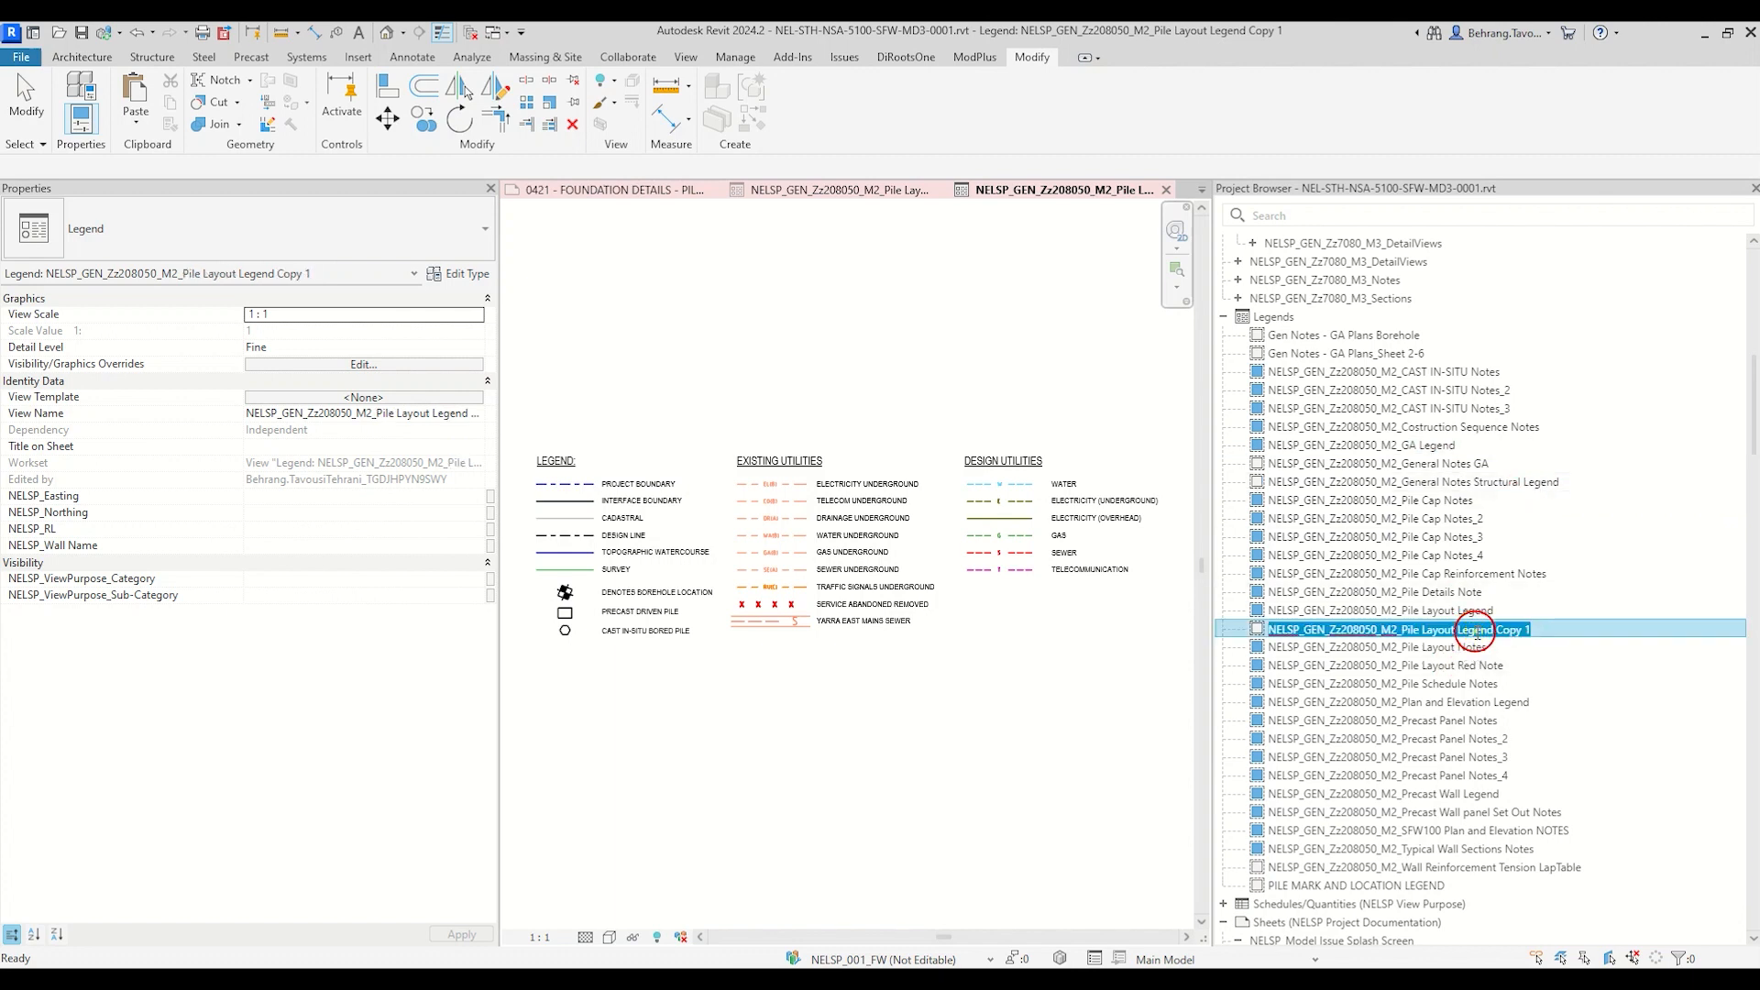
key(ctrl+v)
key(Return)
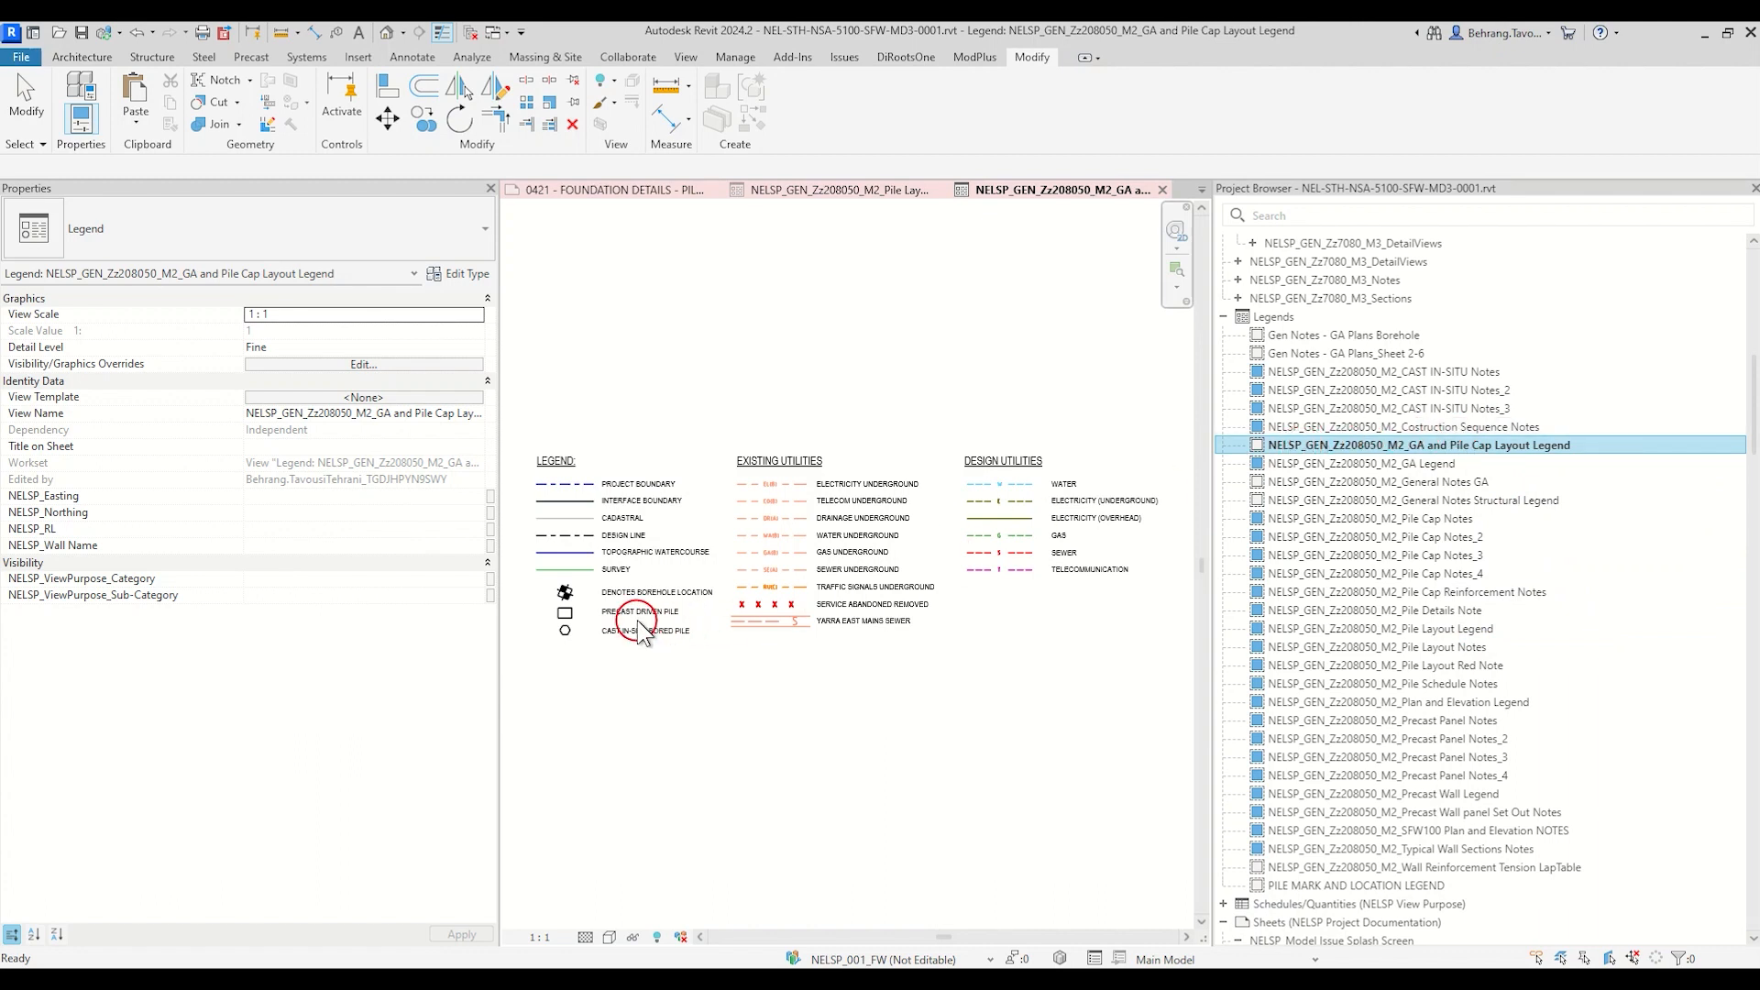
Step: Examine the pile symbols in the renamed legend, and view the PILE MARK AND LOCATION LEGEND before closing it
click(573, 638)
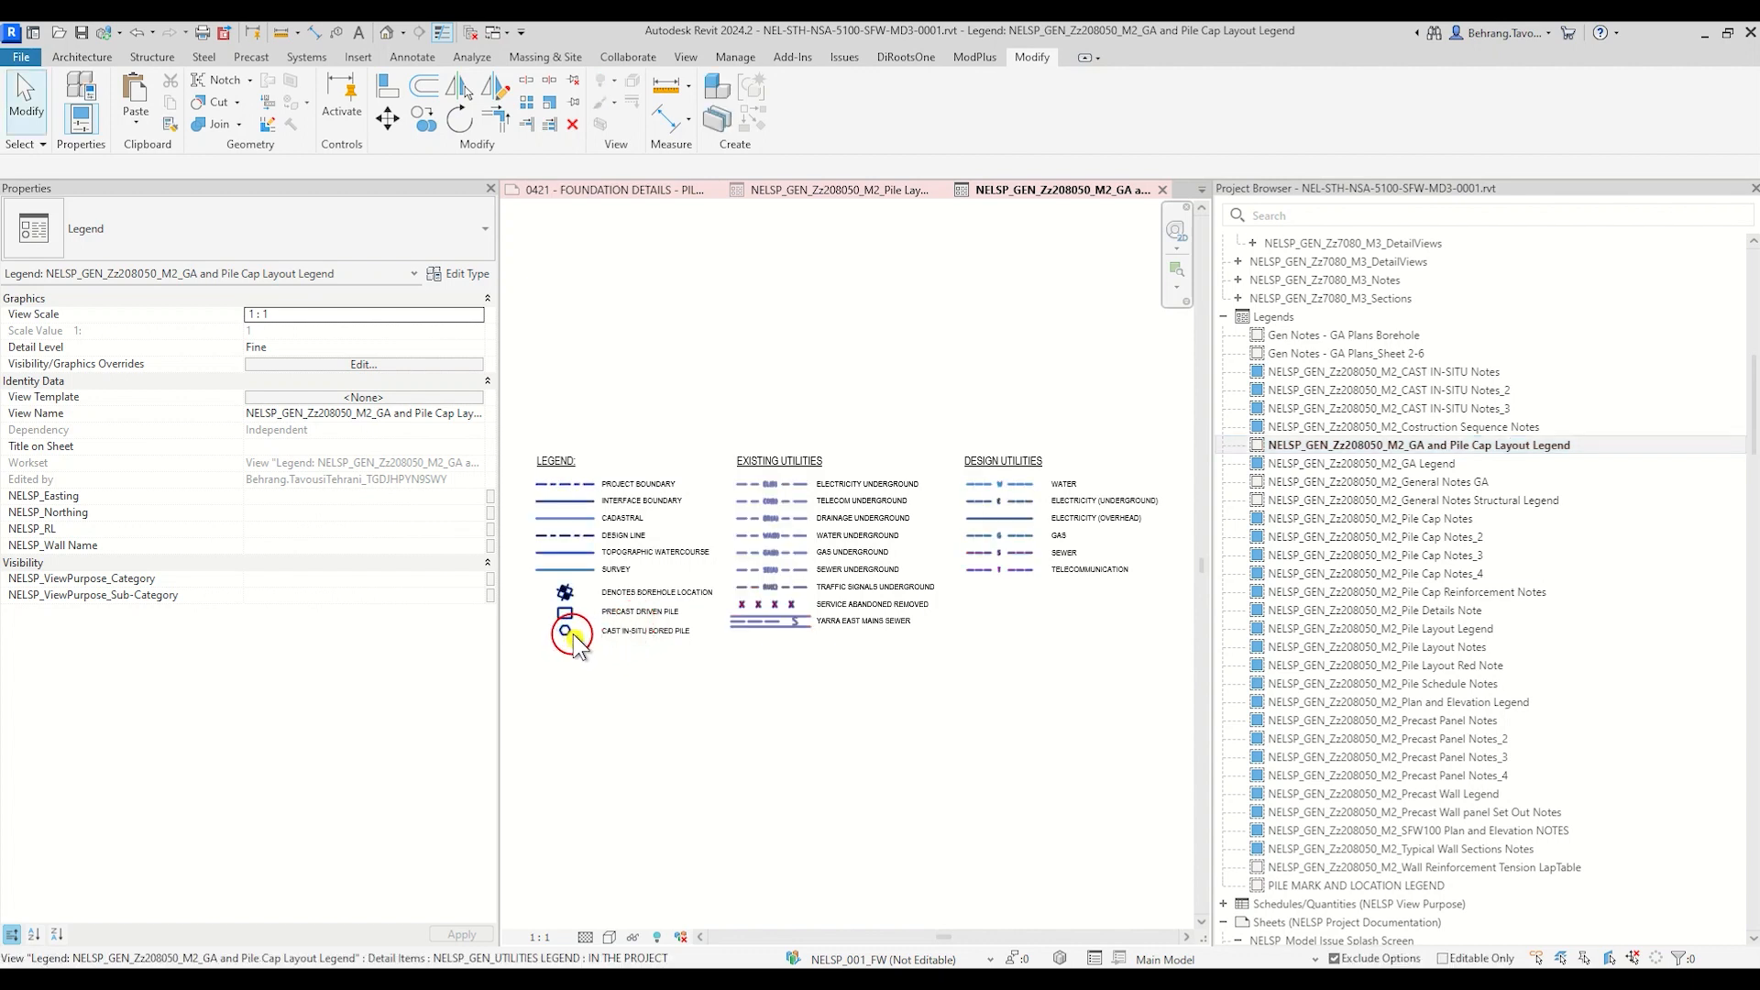
click(738, 646)
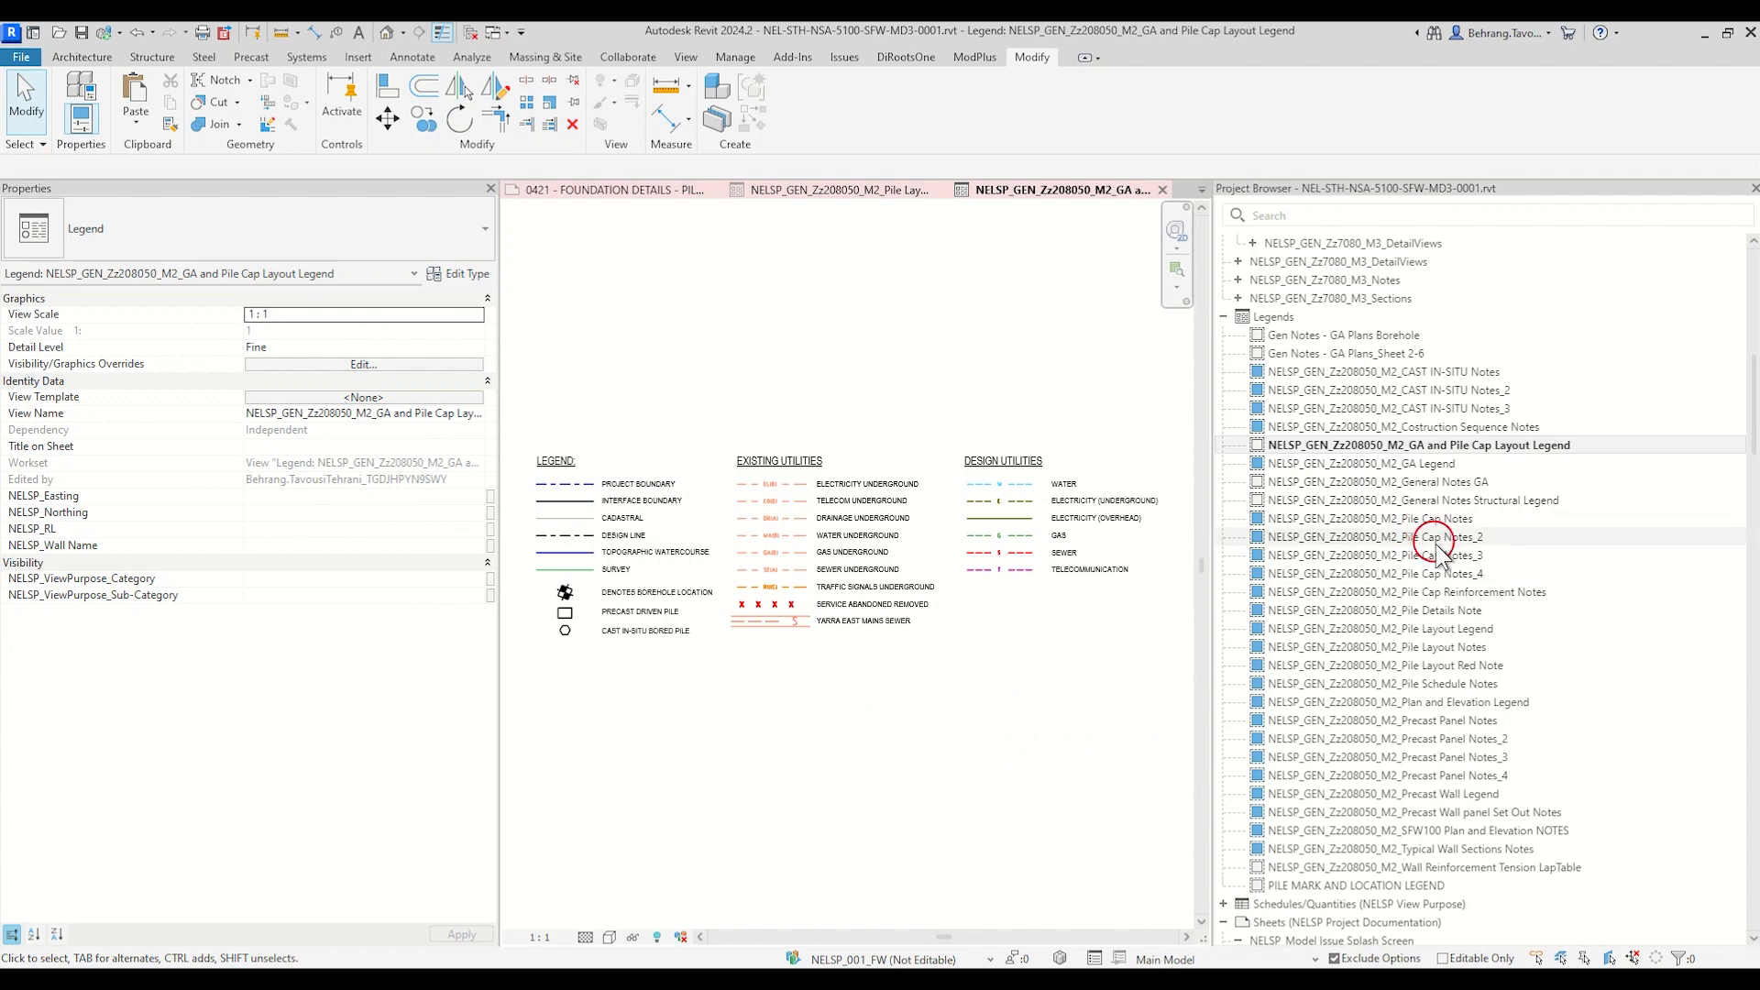
scroll(1486, 702, down, 2)
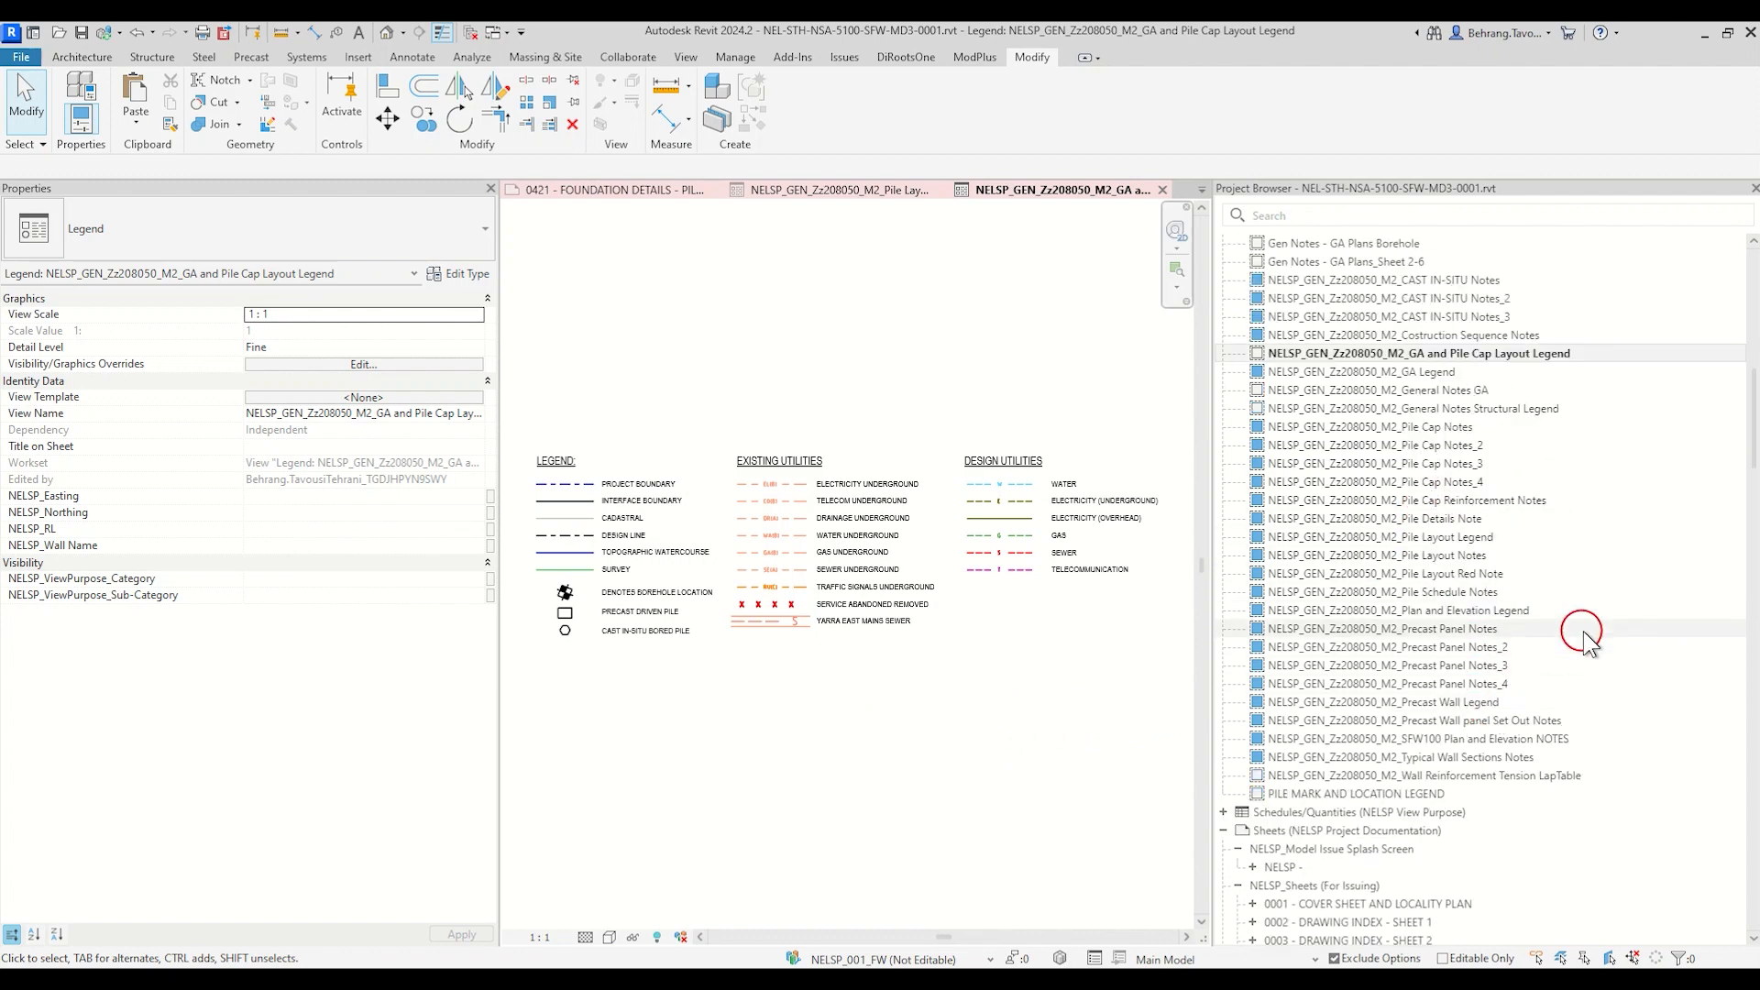
scroll(1584, 639, down, 2)
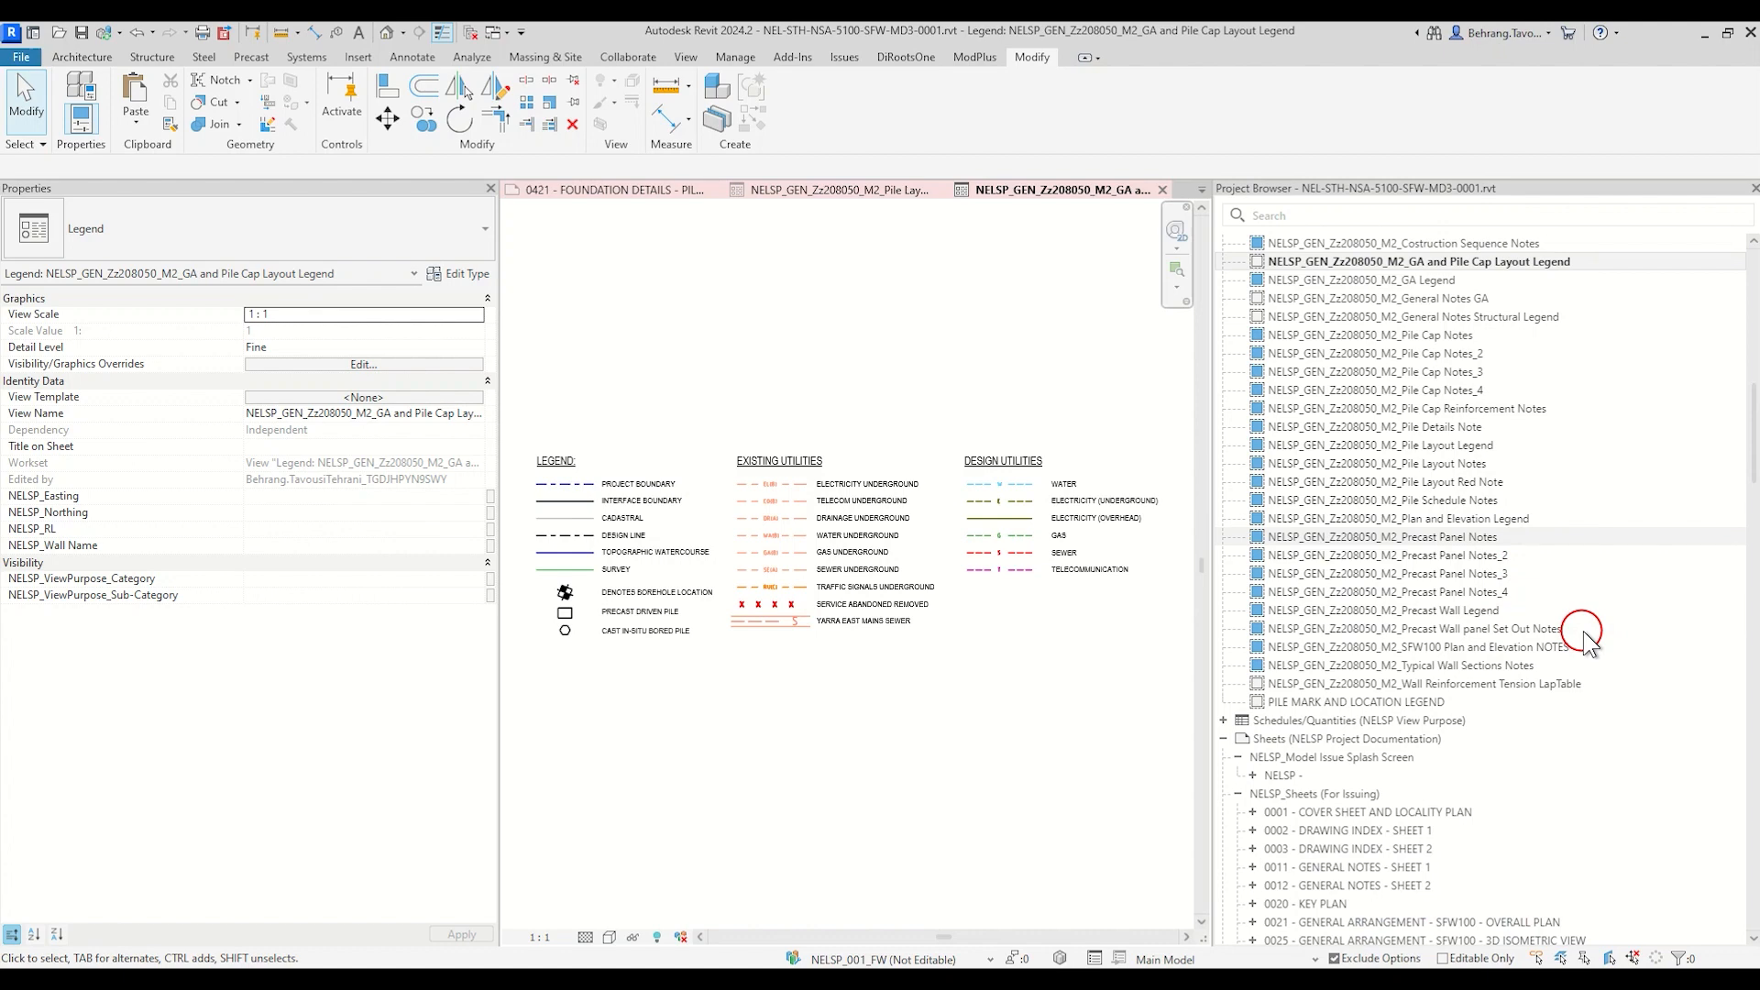
double_click(1375, 703)
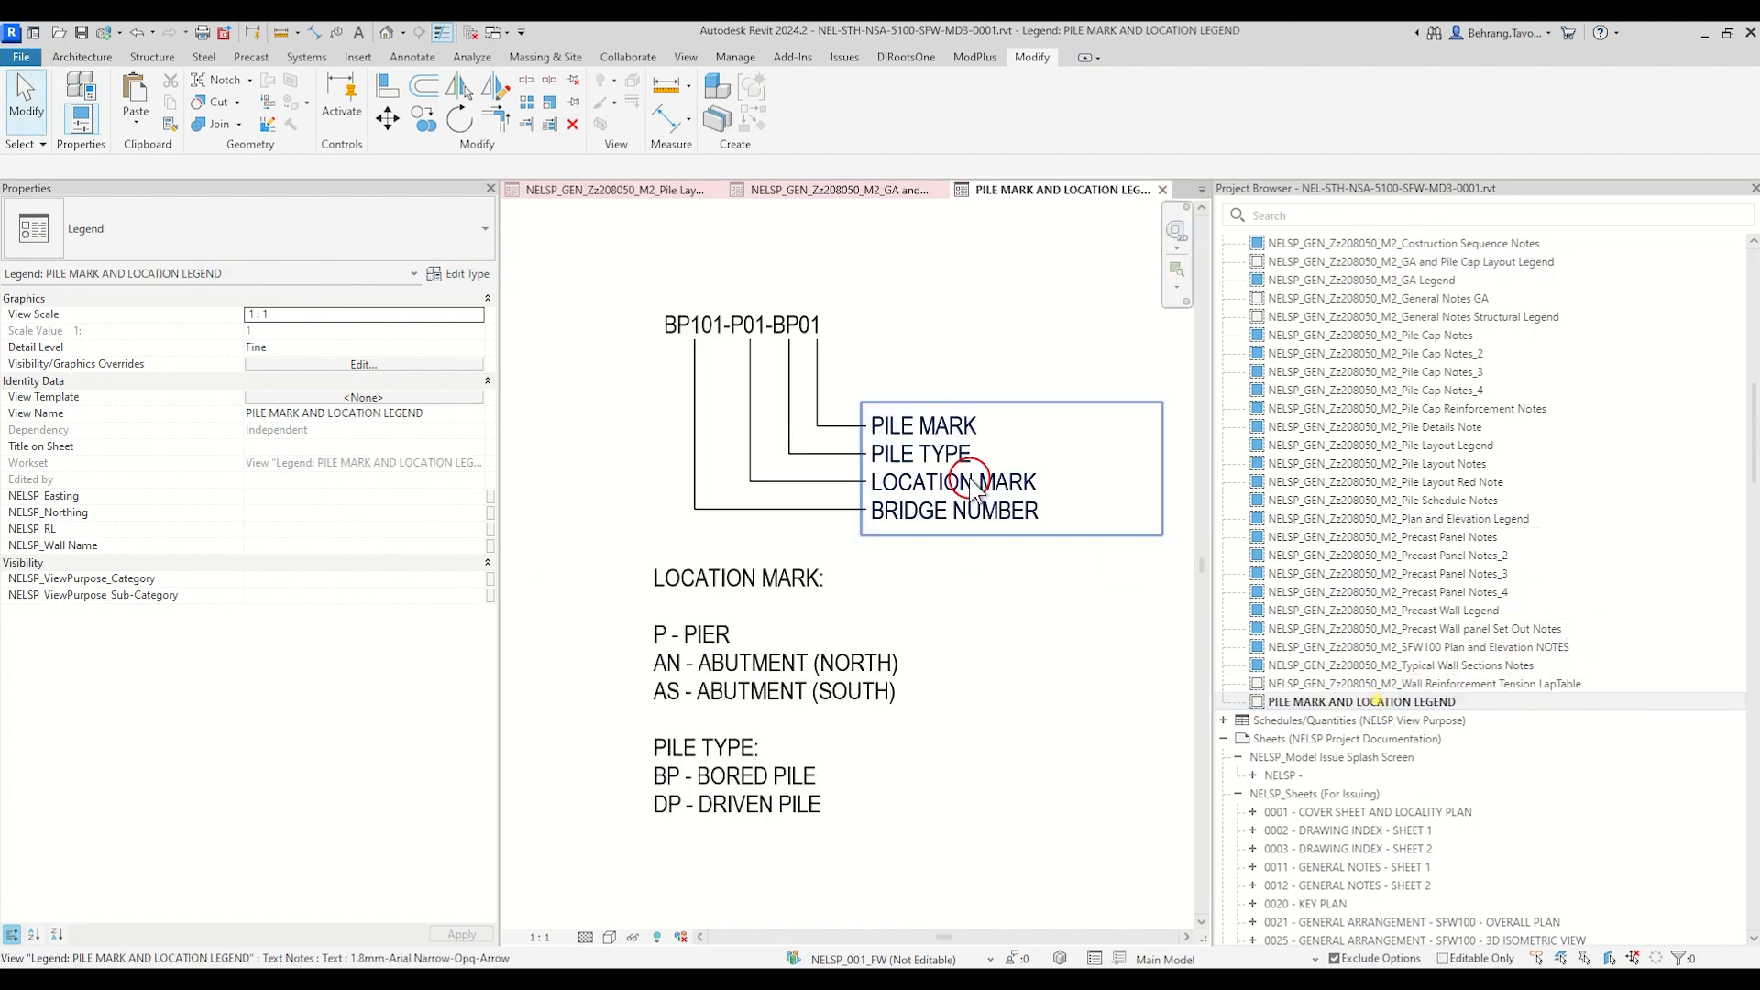
click(1163, 190)
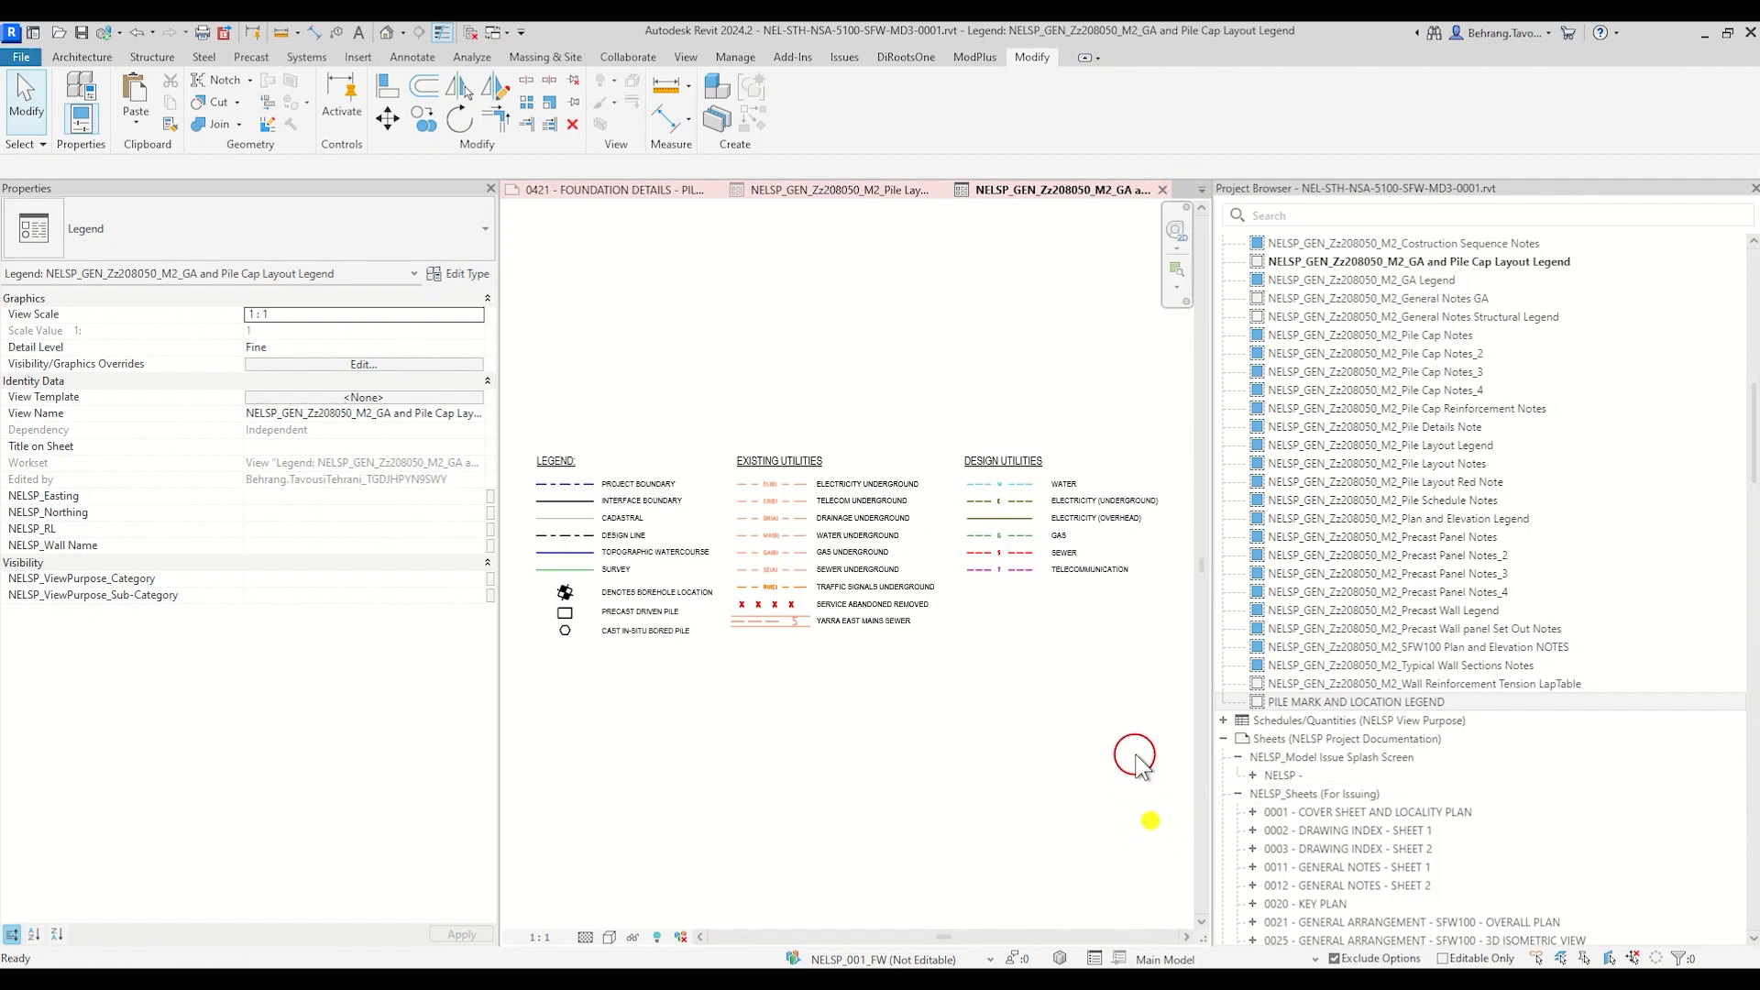
Step: Find the NELSP_GEN_UTILITIES LEGEND family among the project's detail item families and list its types
scroll(1311, 733, up, 2)
scroll(1354, 654, down, 20)
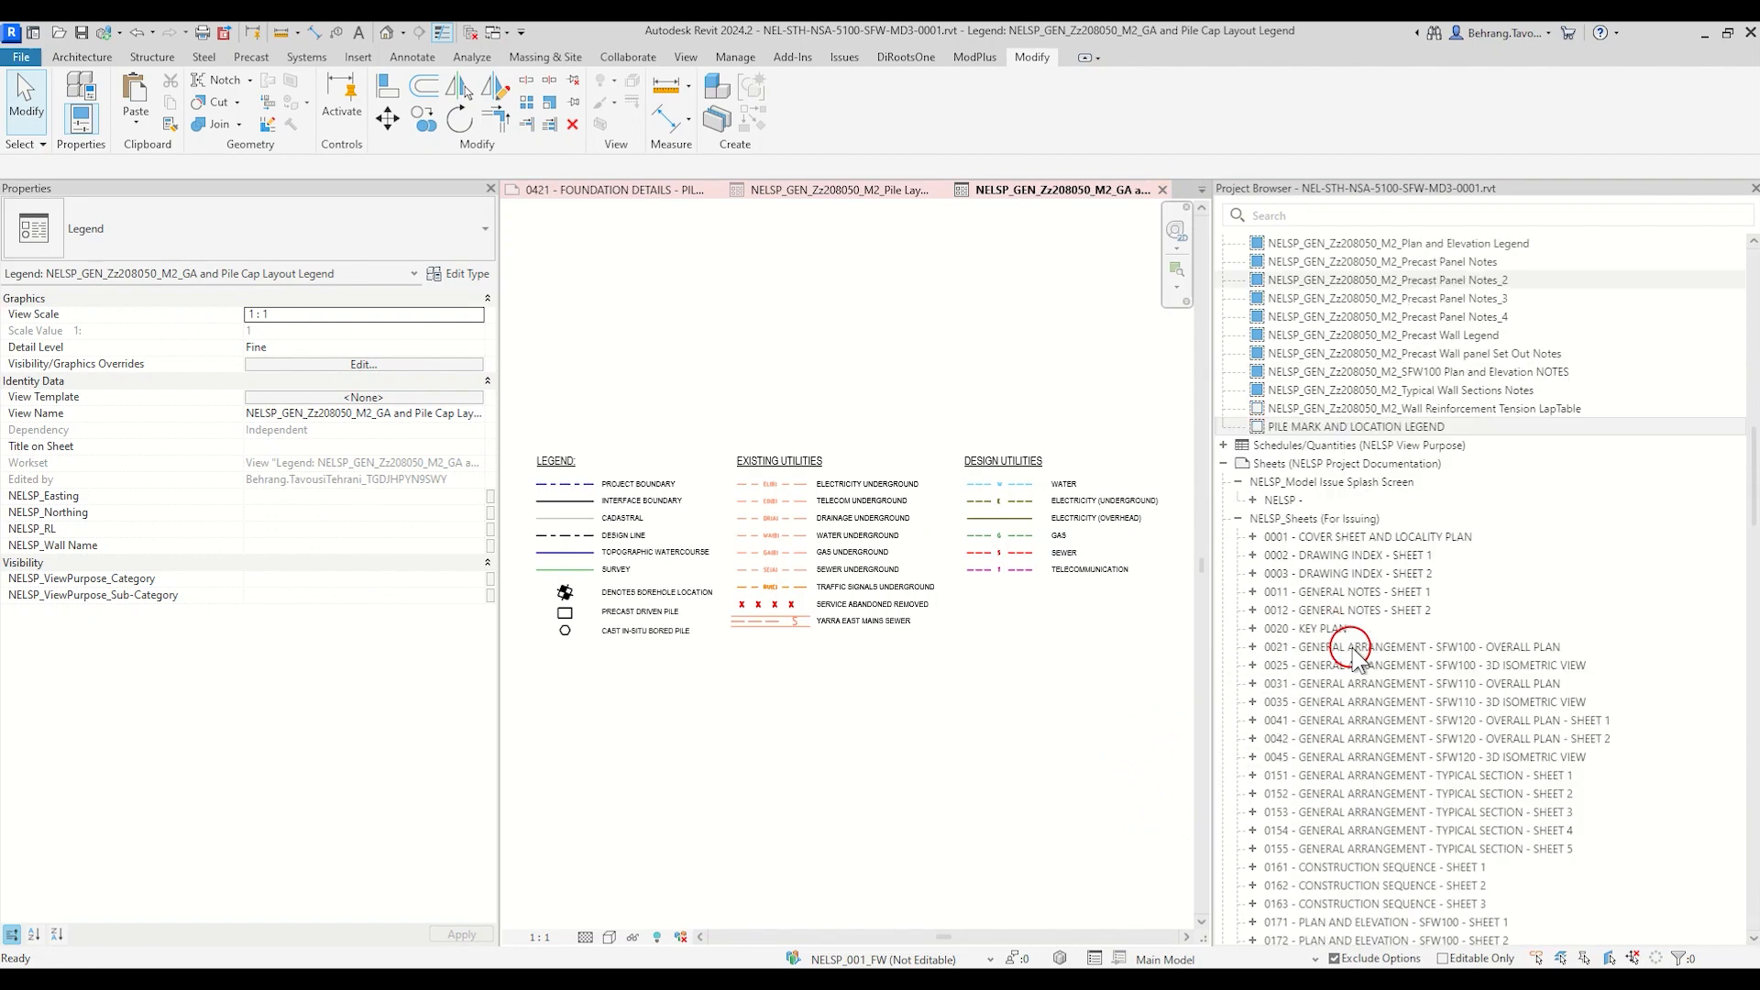
scroll(1353, 654, down, 12)
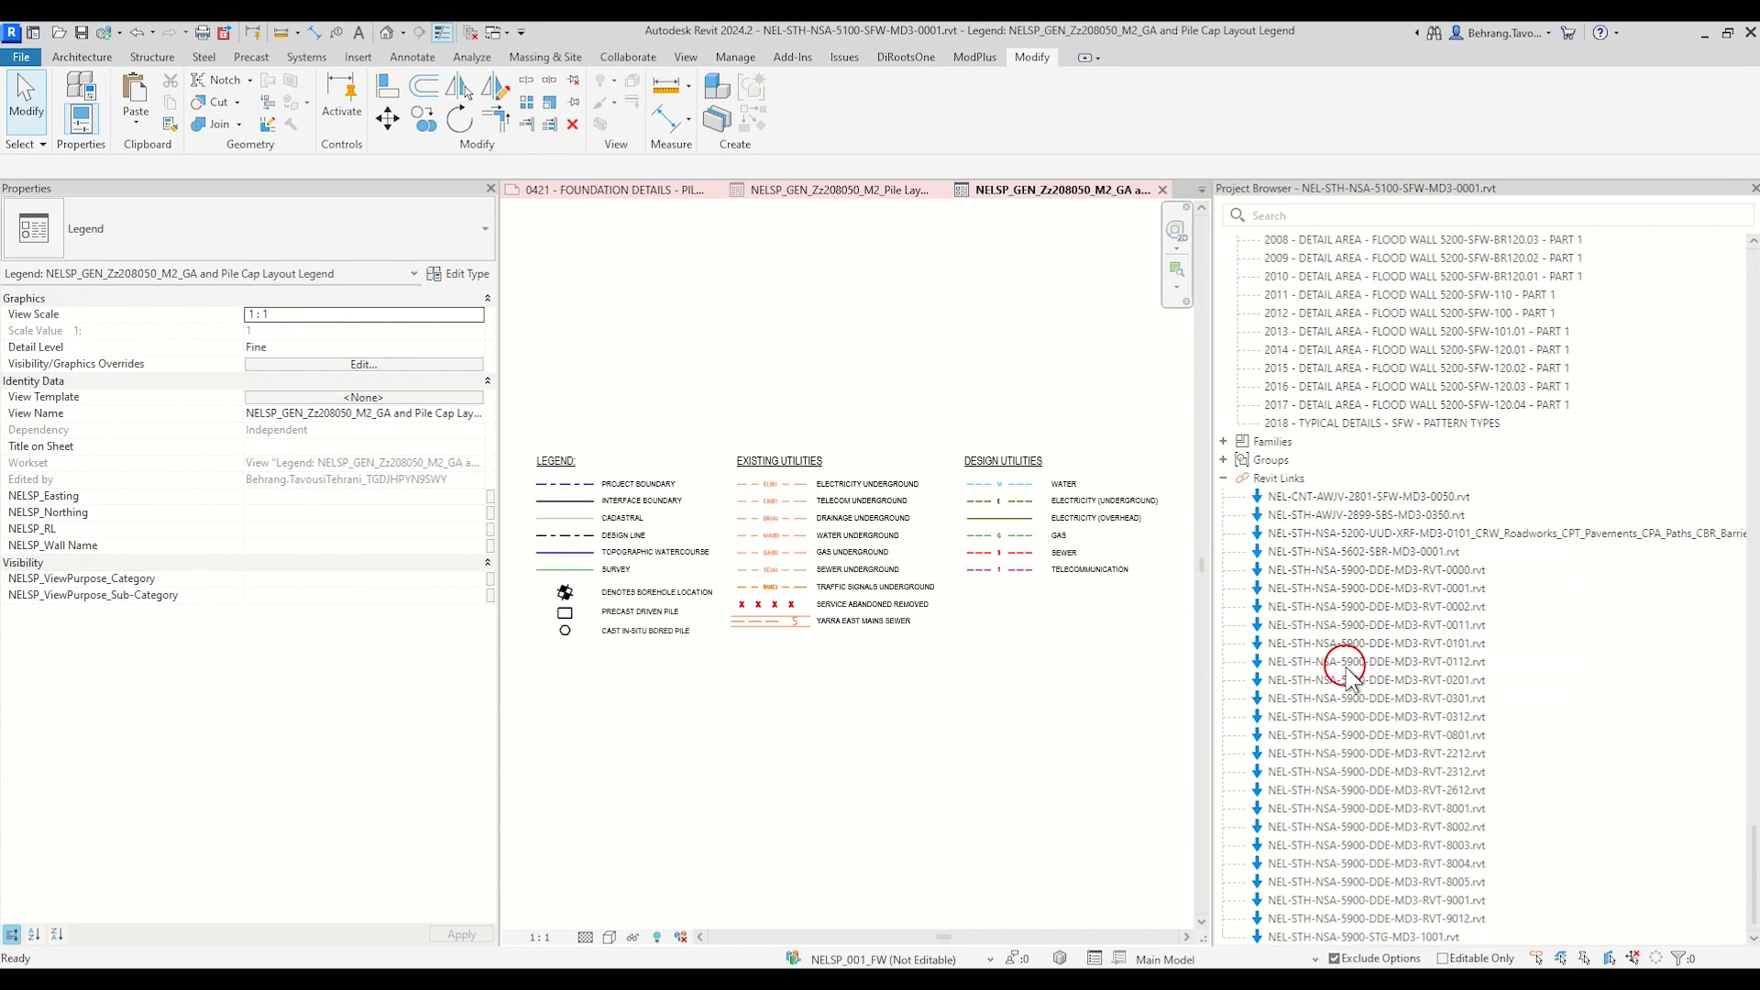
click(1224, 442)
click(1236, 590)
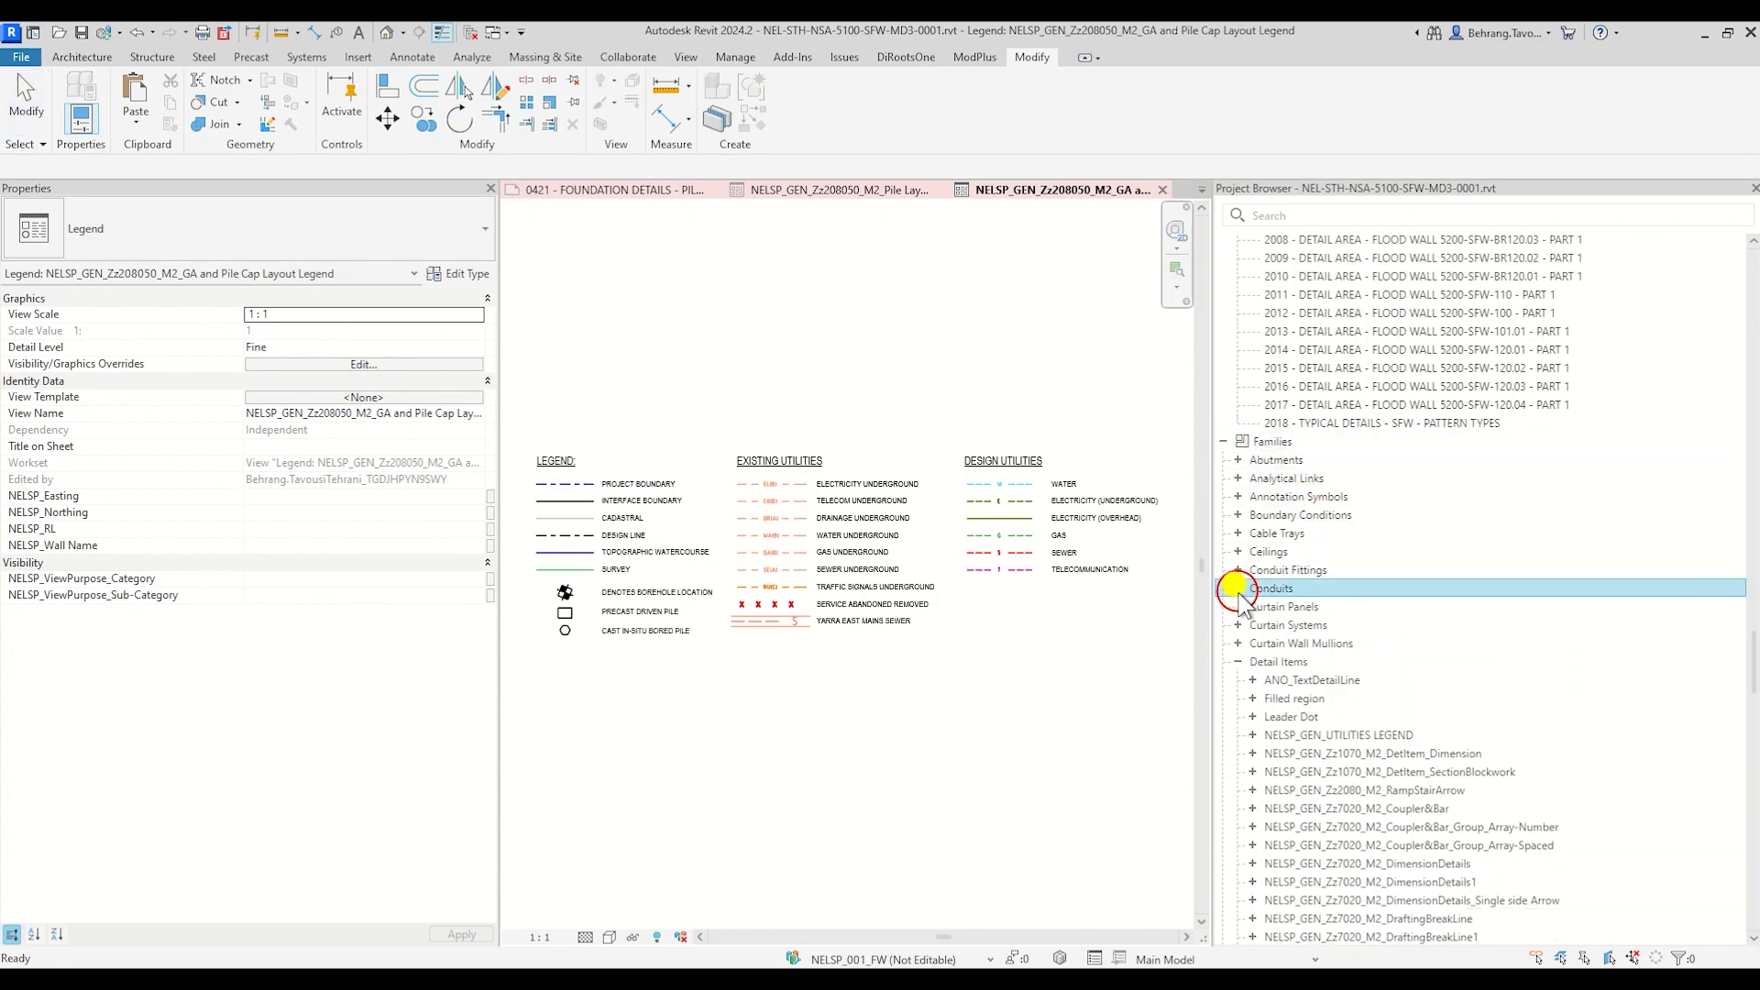
scroll(1240, 688, down, 5)
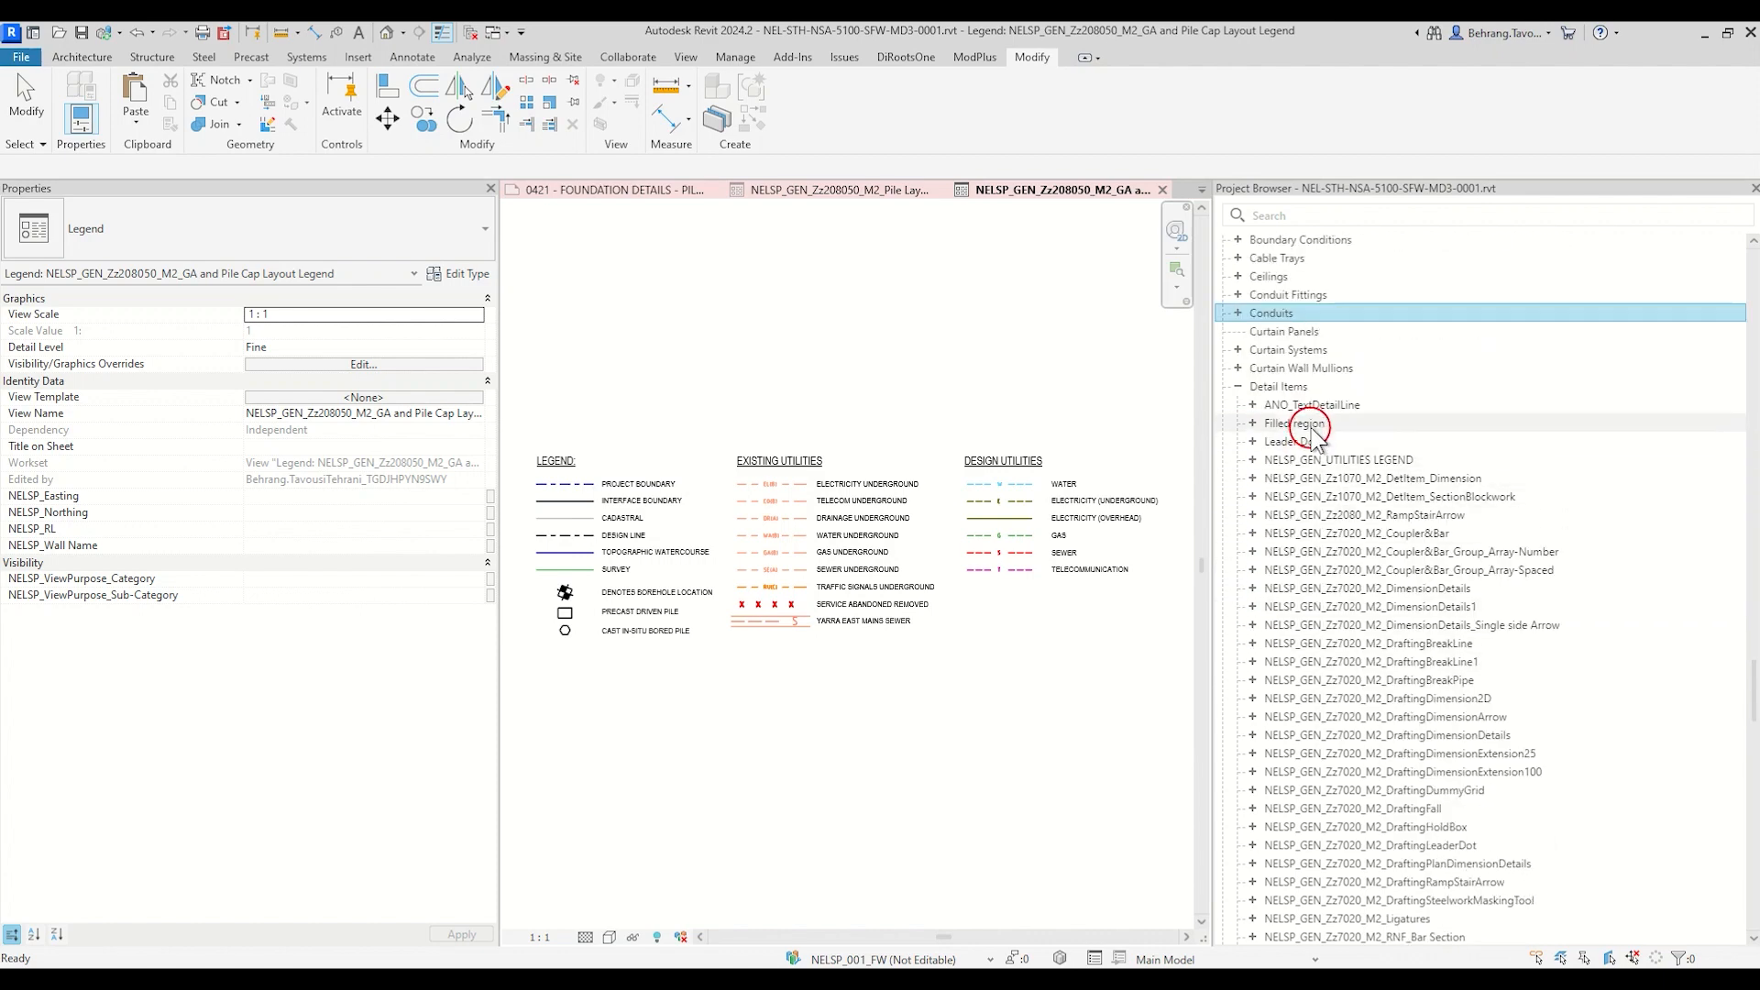
click(1253, 460)
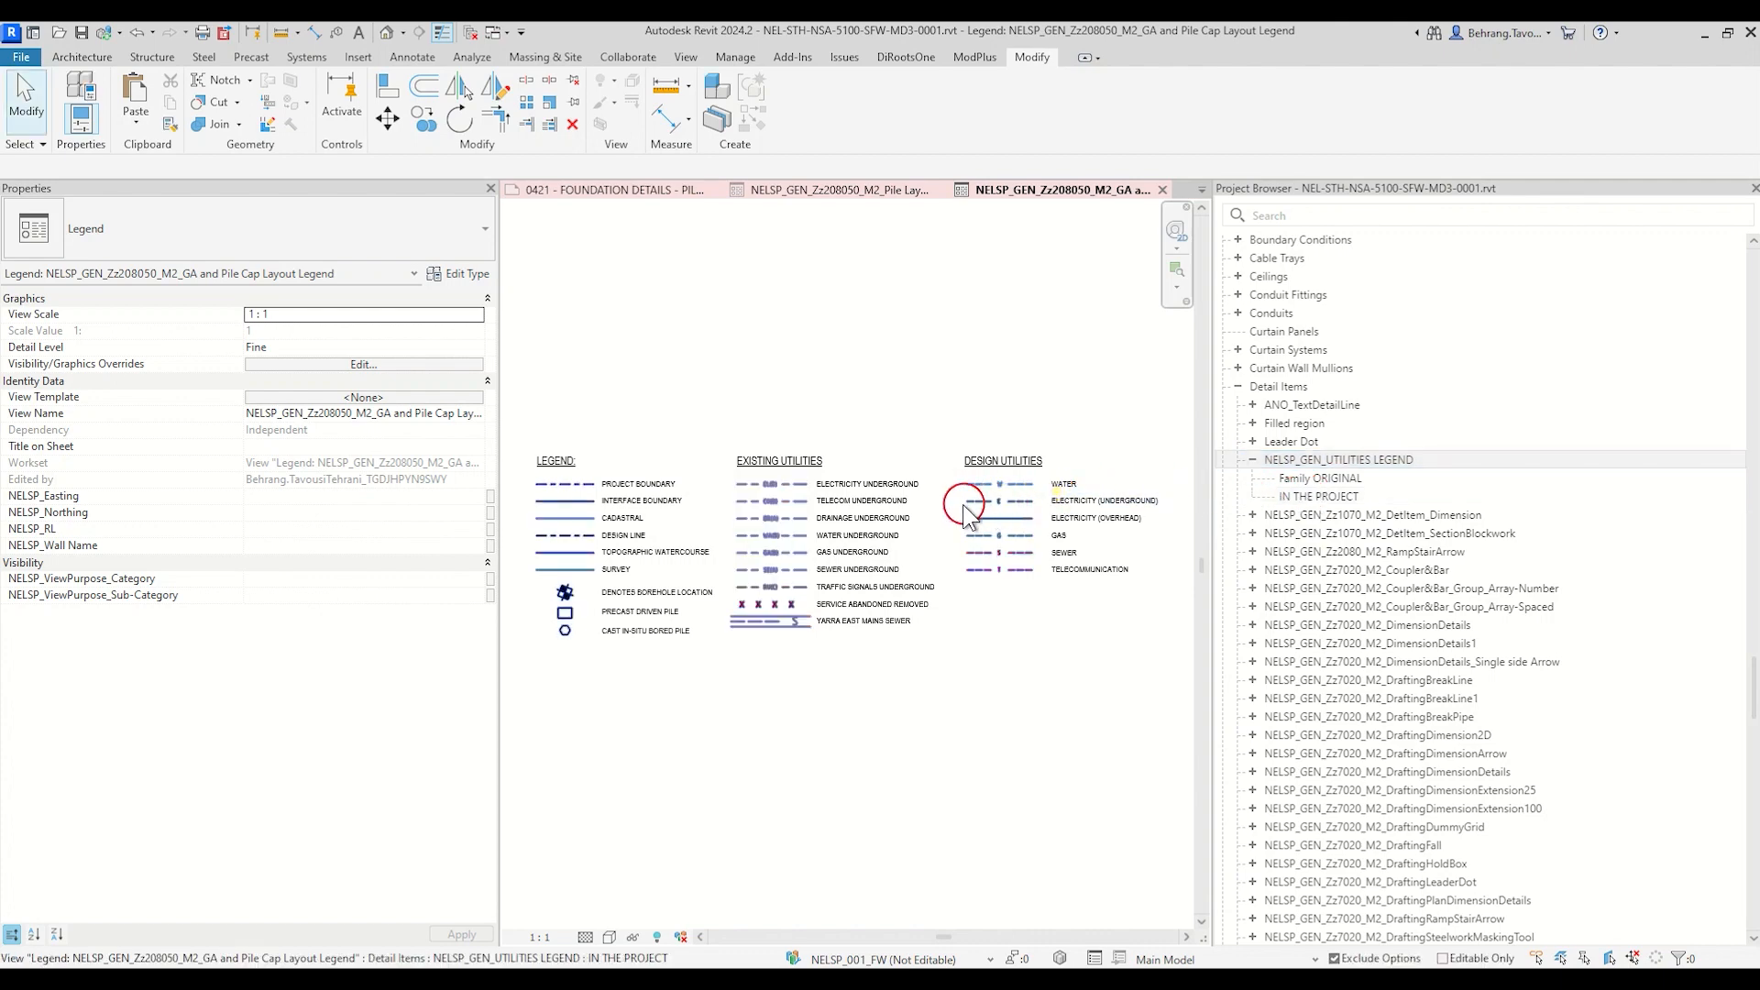
Step: Compare the NELSP_GEN_UTILITIES LEGEND item's Family ORIGINAL and IN THE PROJECT types by switching between them, ending on IN THE PROJECT
click(874, 530)
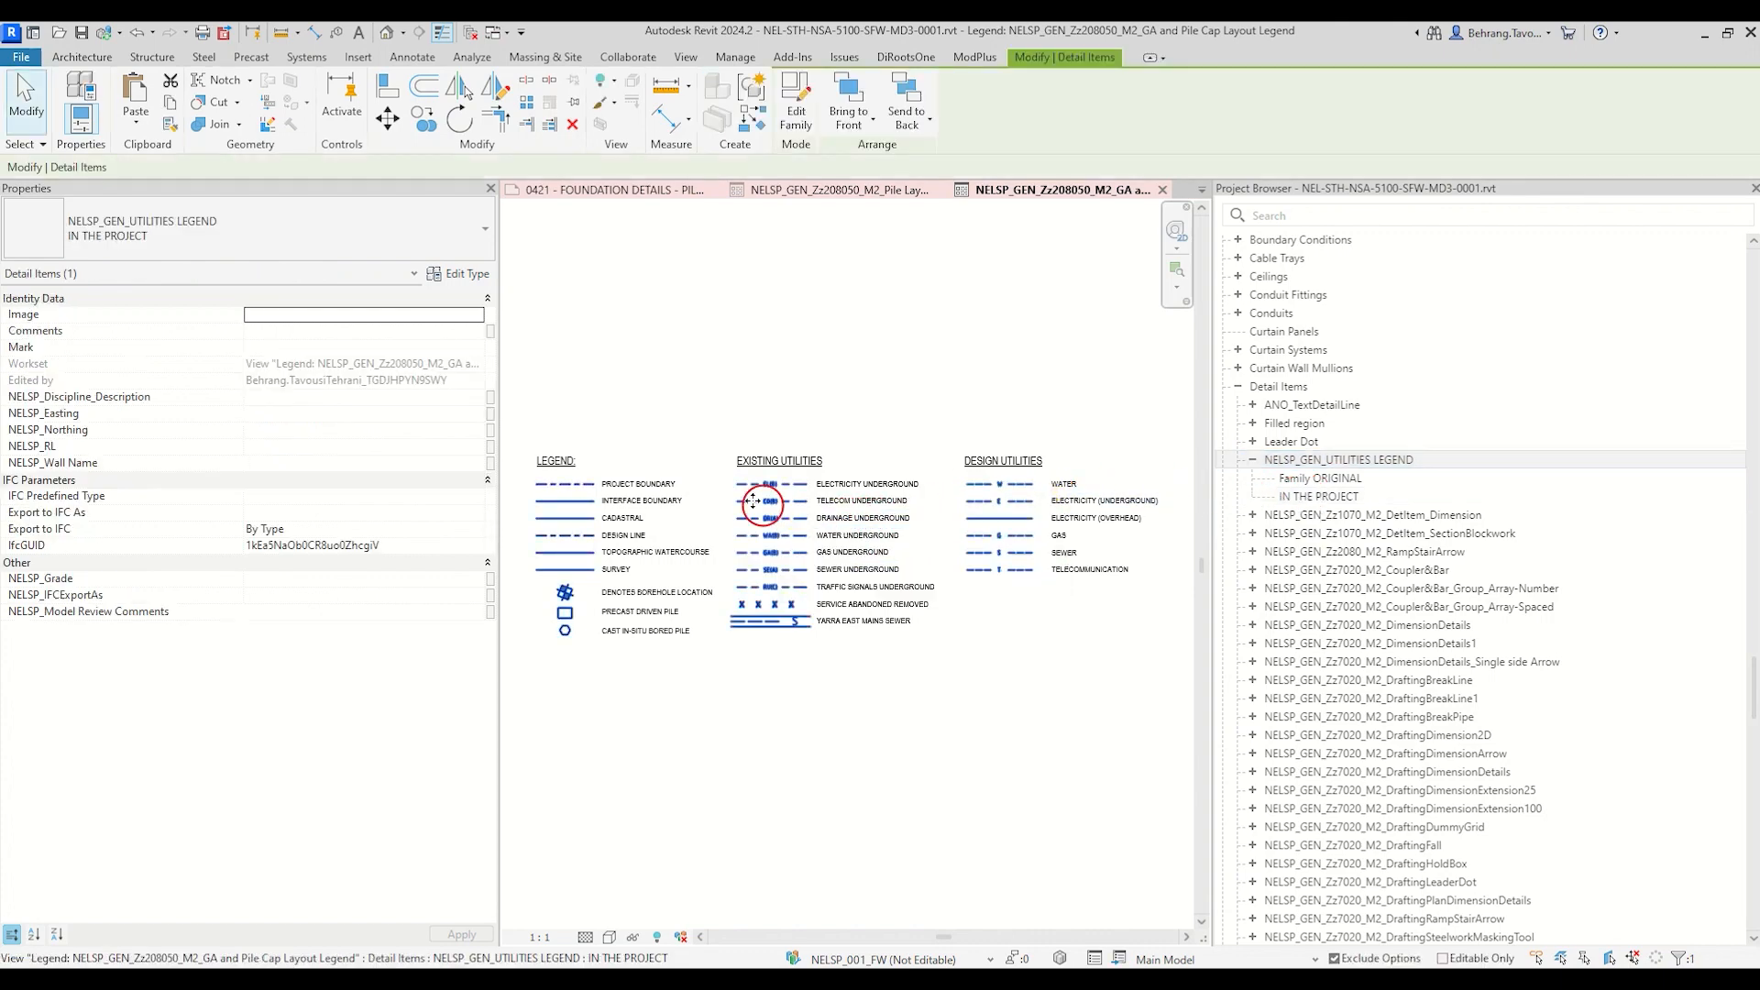
click(376, 240)
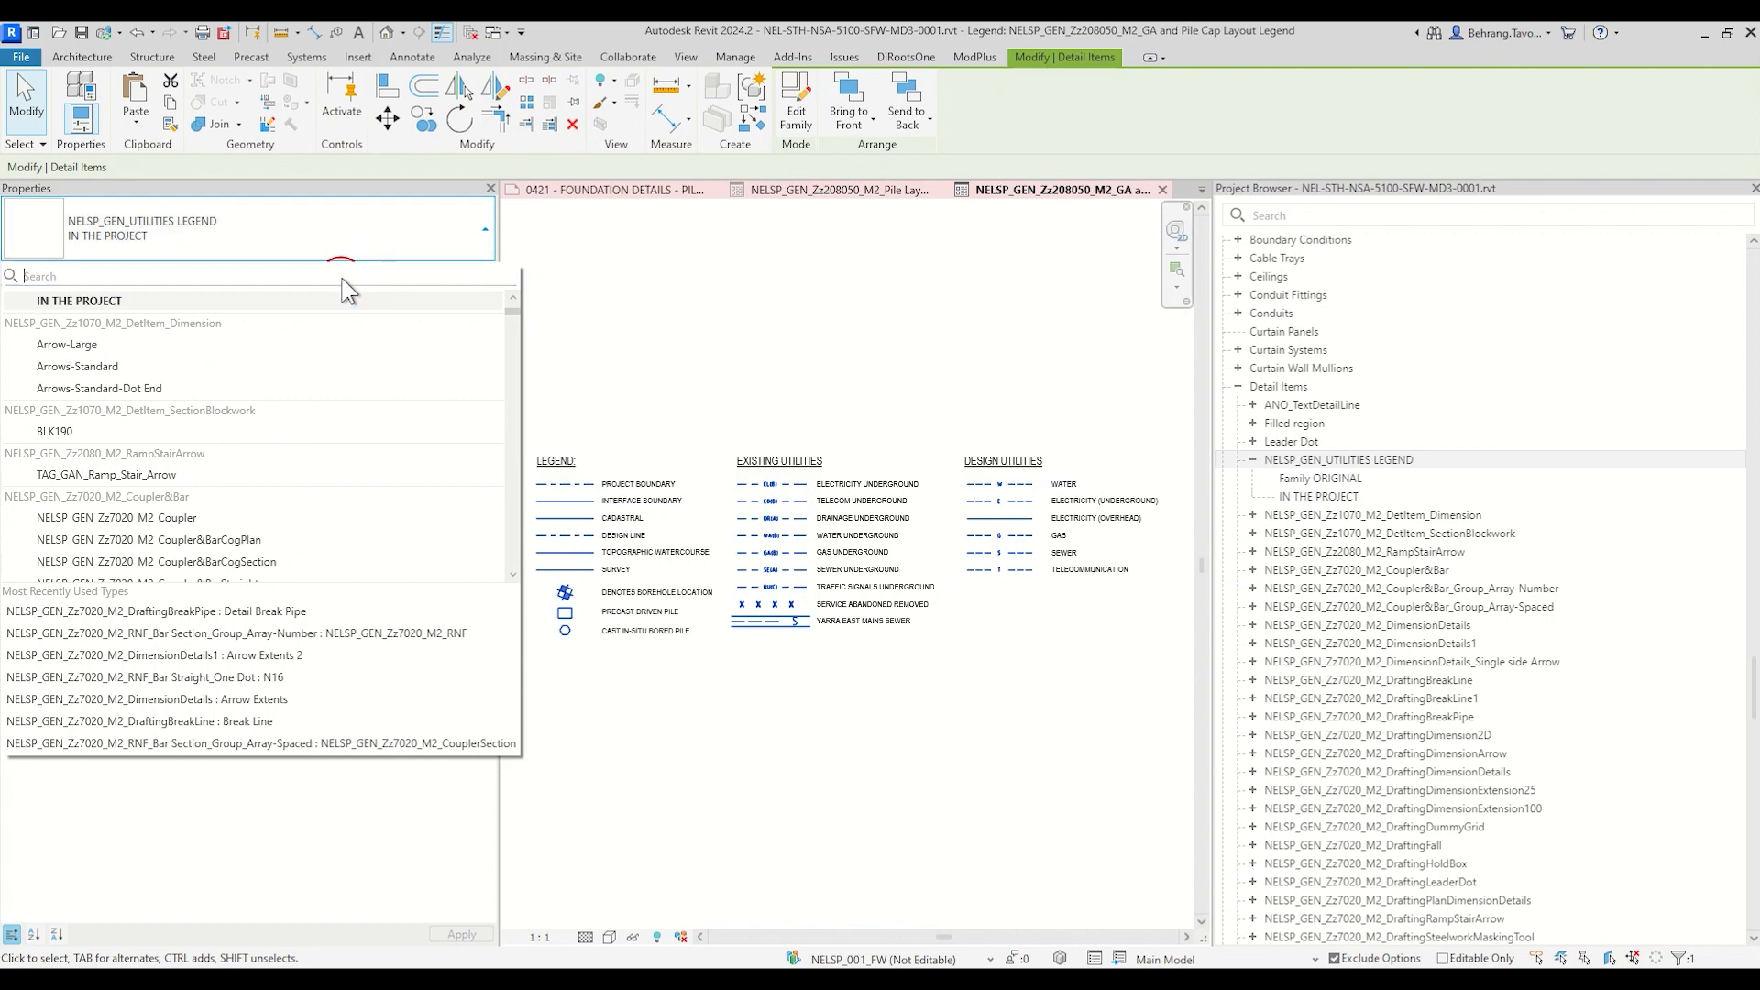
scroll(315, 340, up, 1)
click(226, 345)
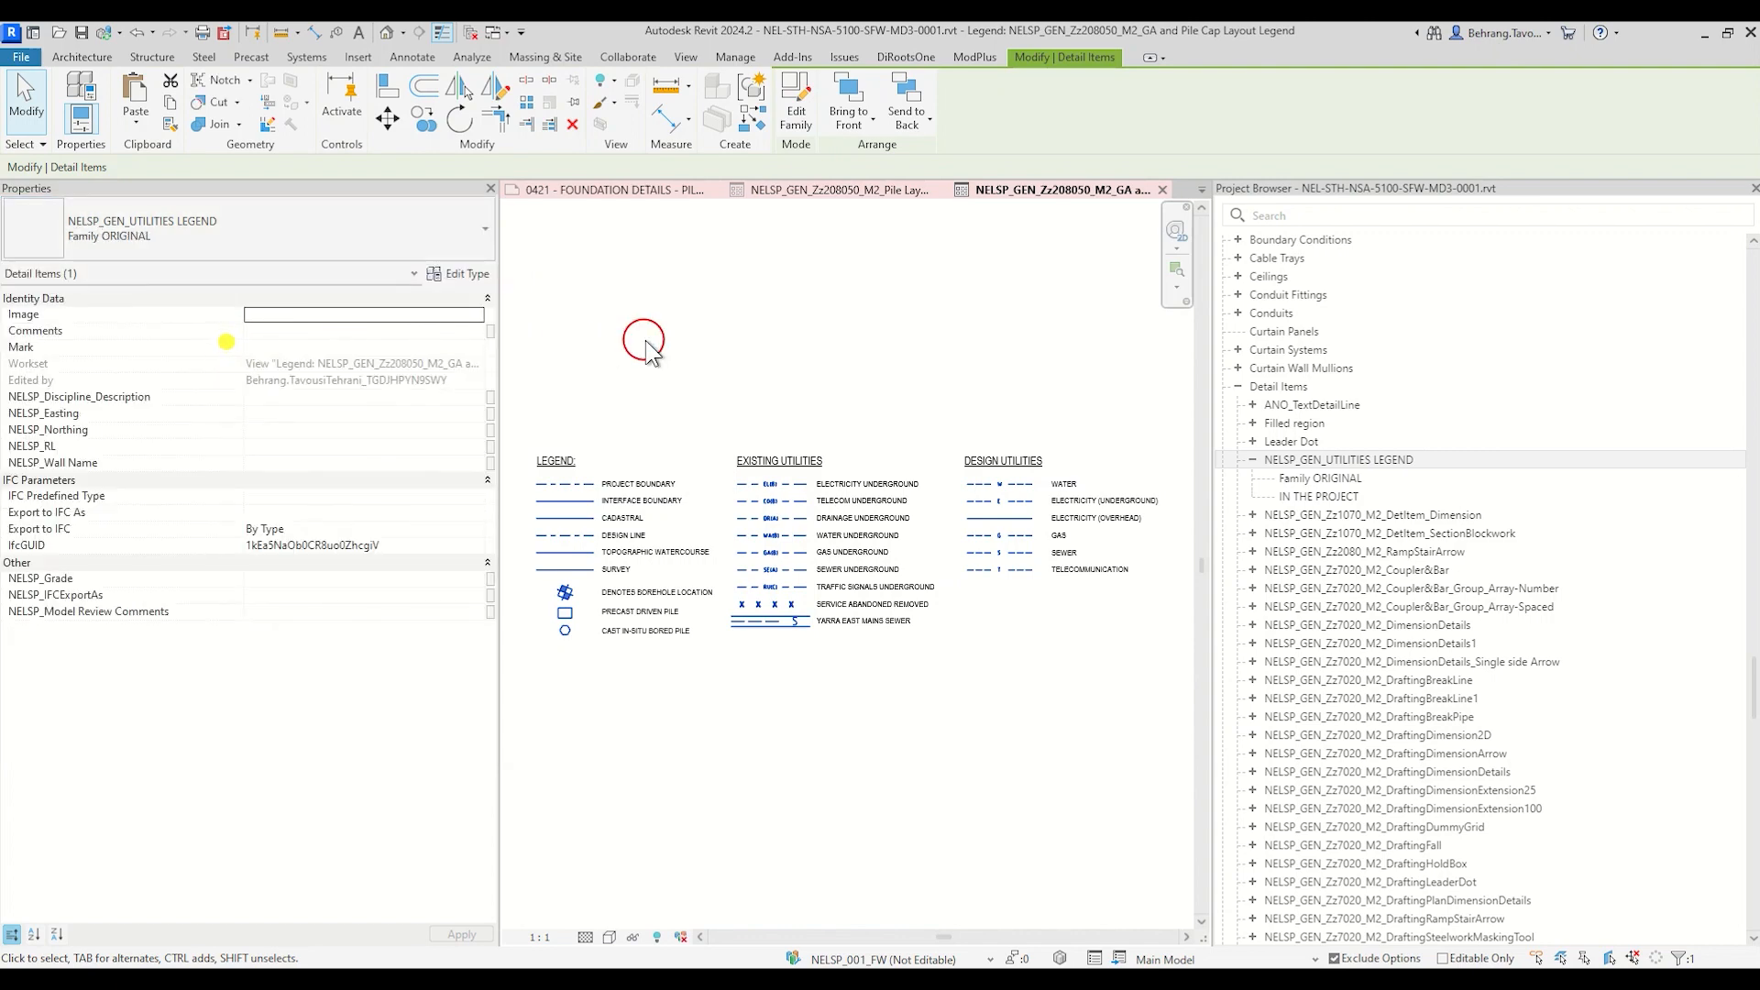
click(348, 243)
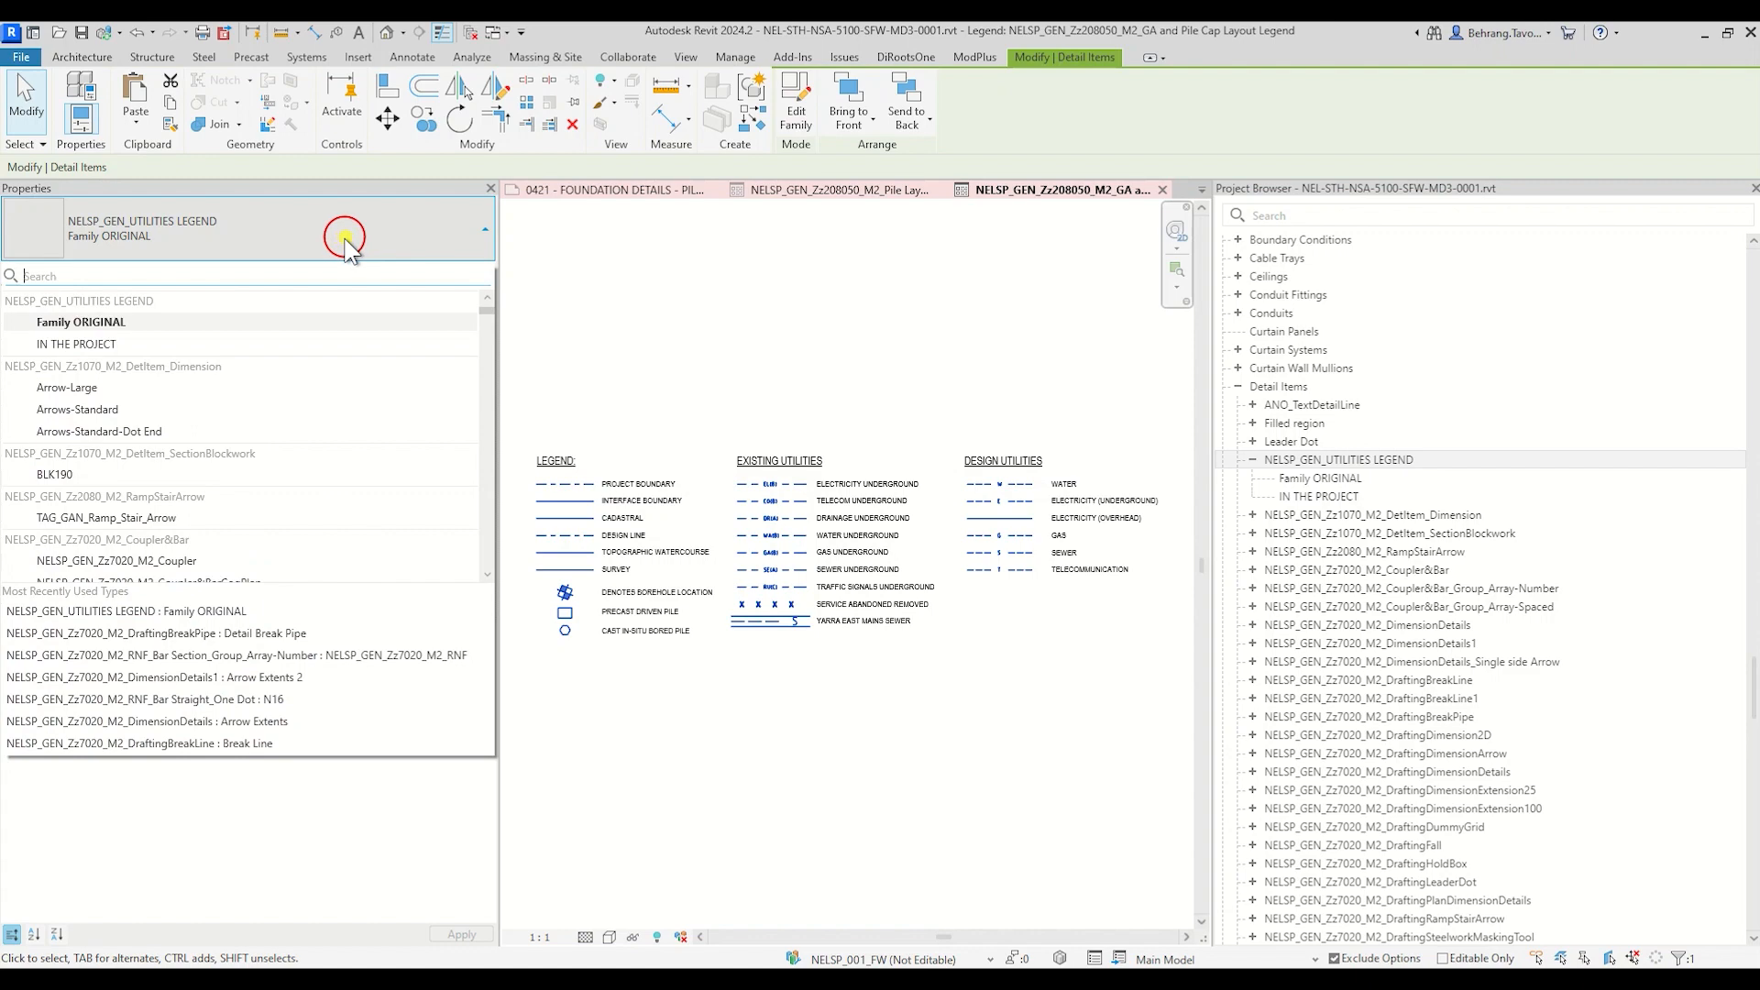
click(248, 339)
click(265, 257)
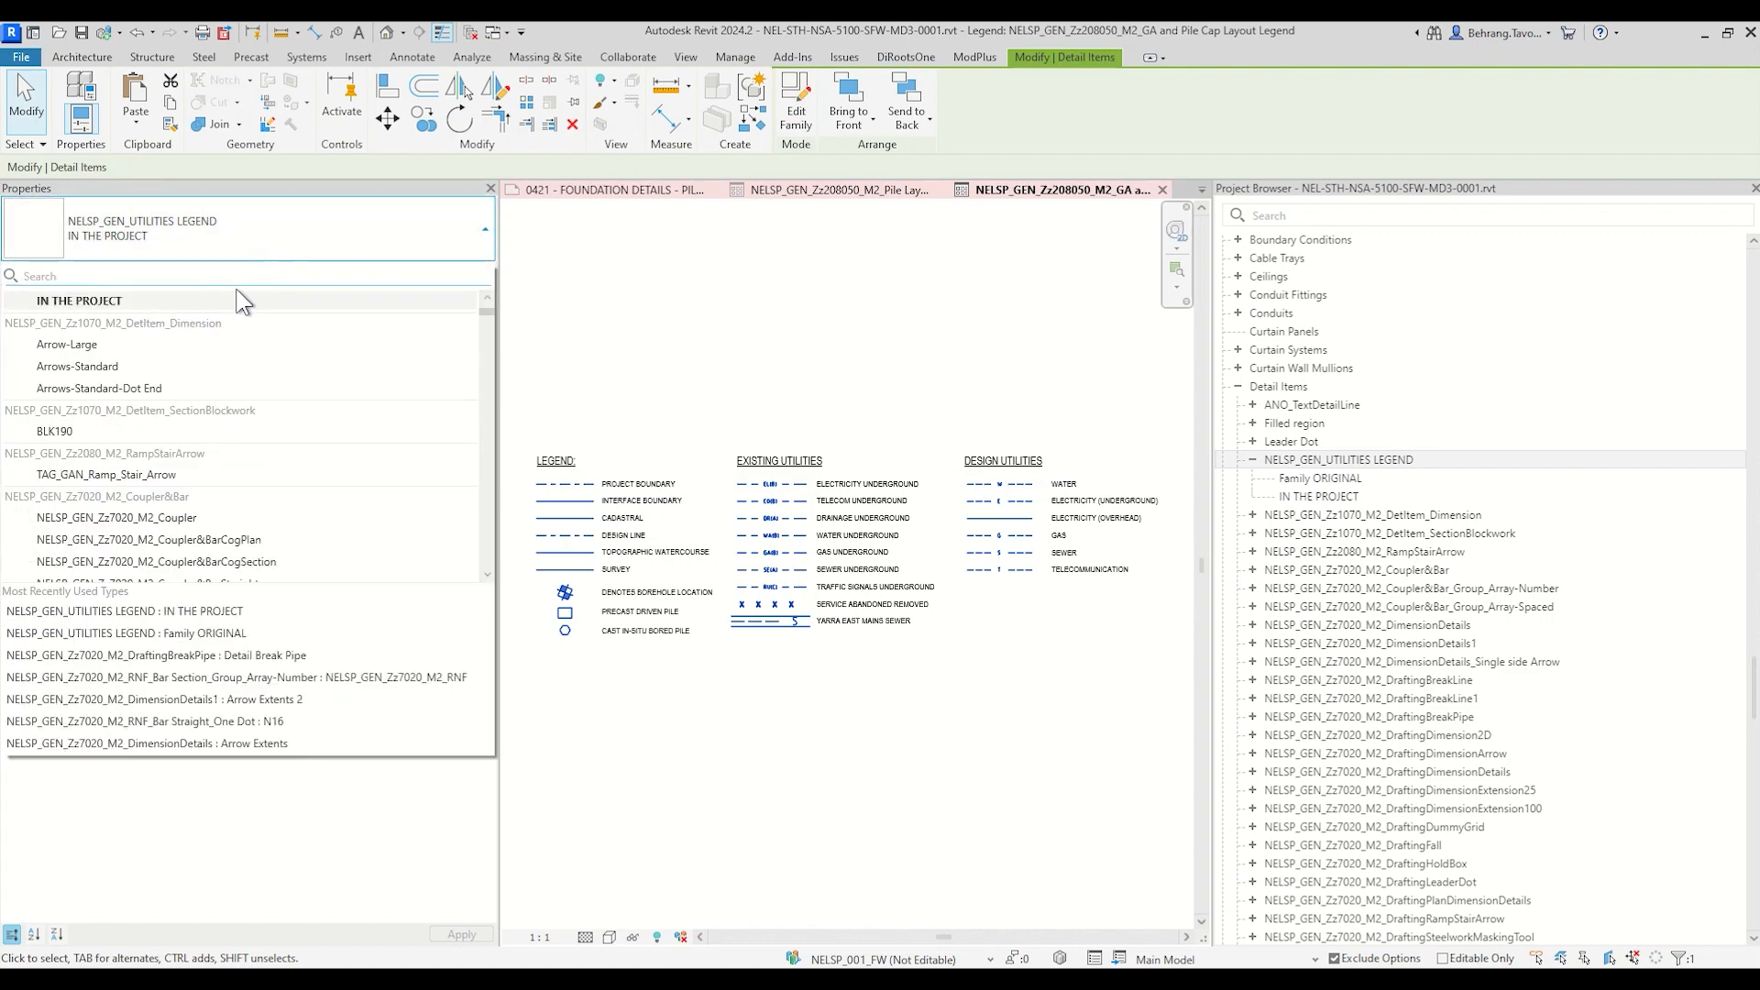
scroll(238, 321, up, 1)
click(240, 345)
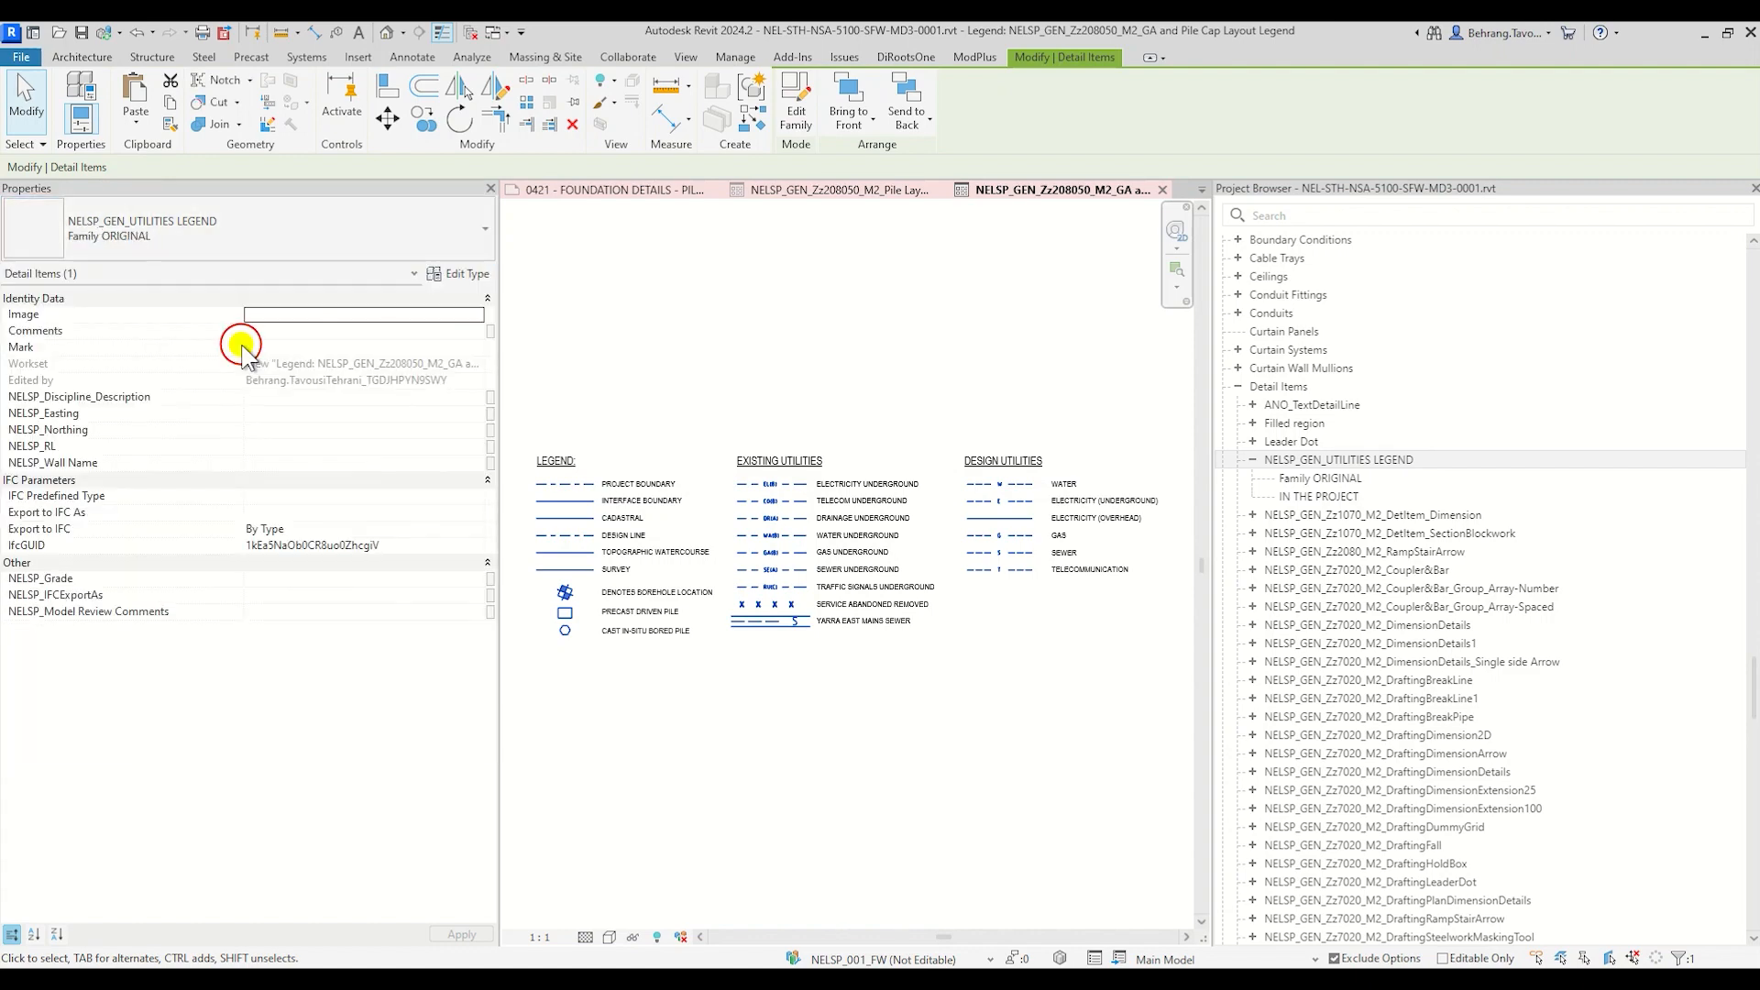
click(269, 241)
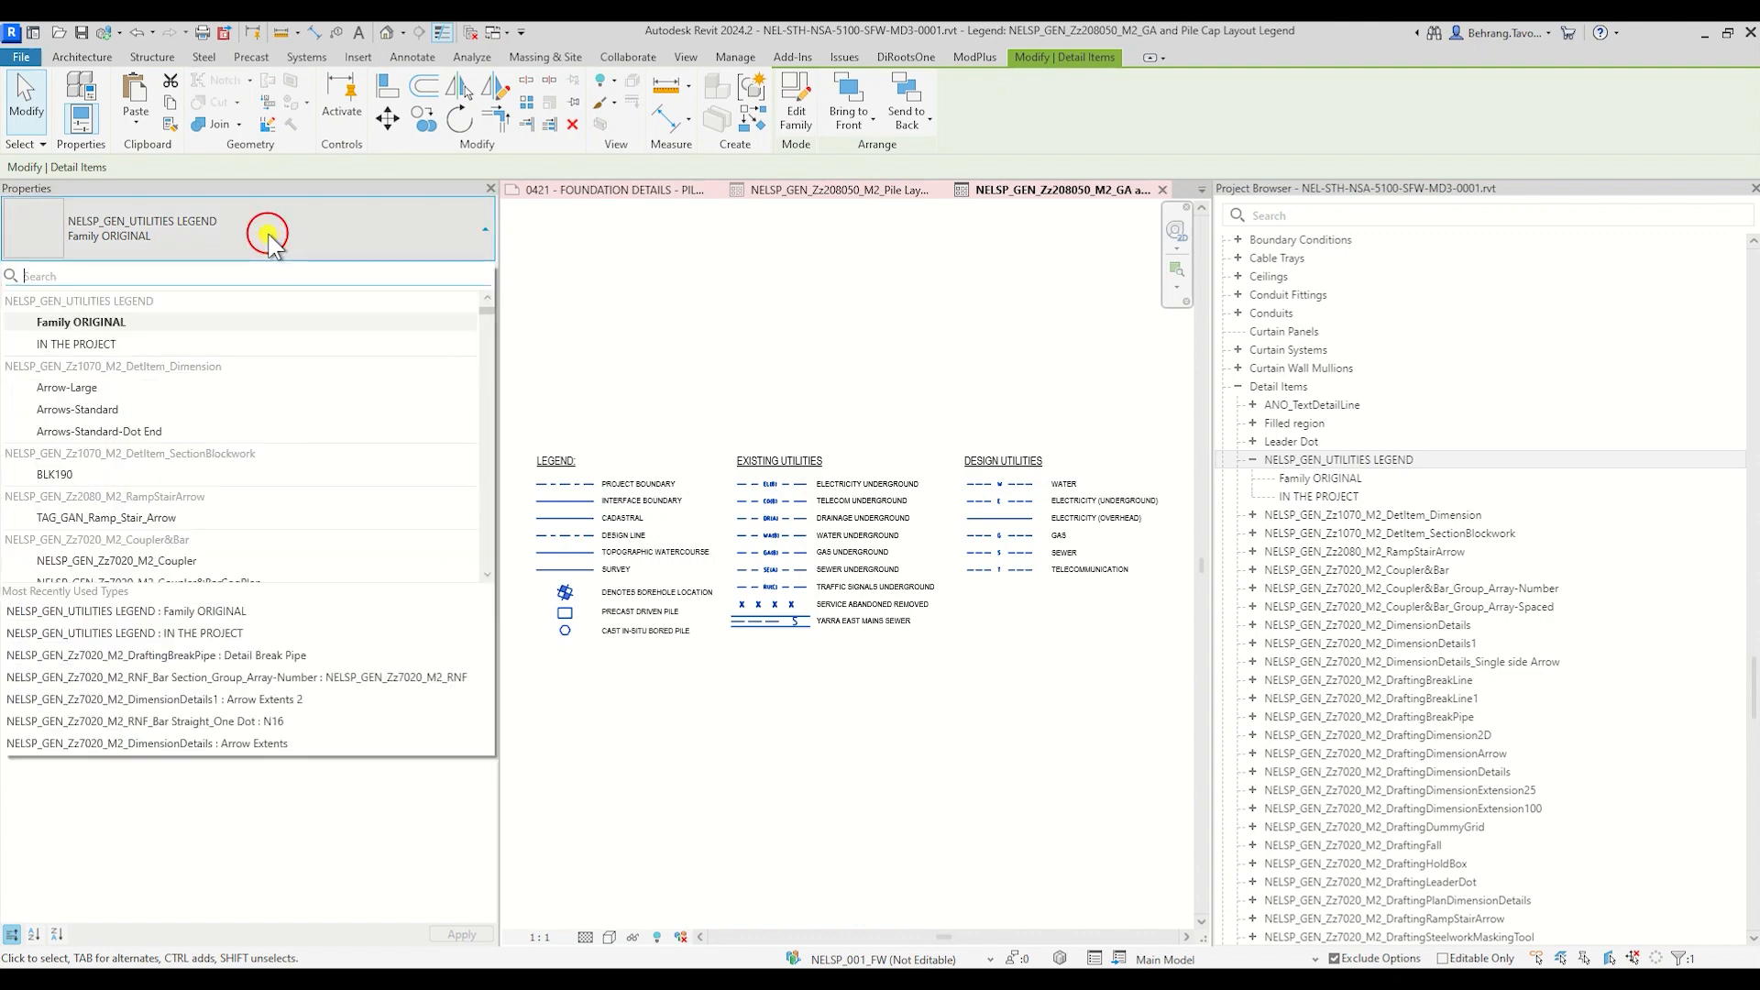
click(208, 340)
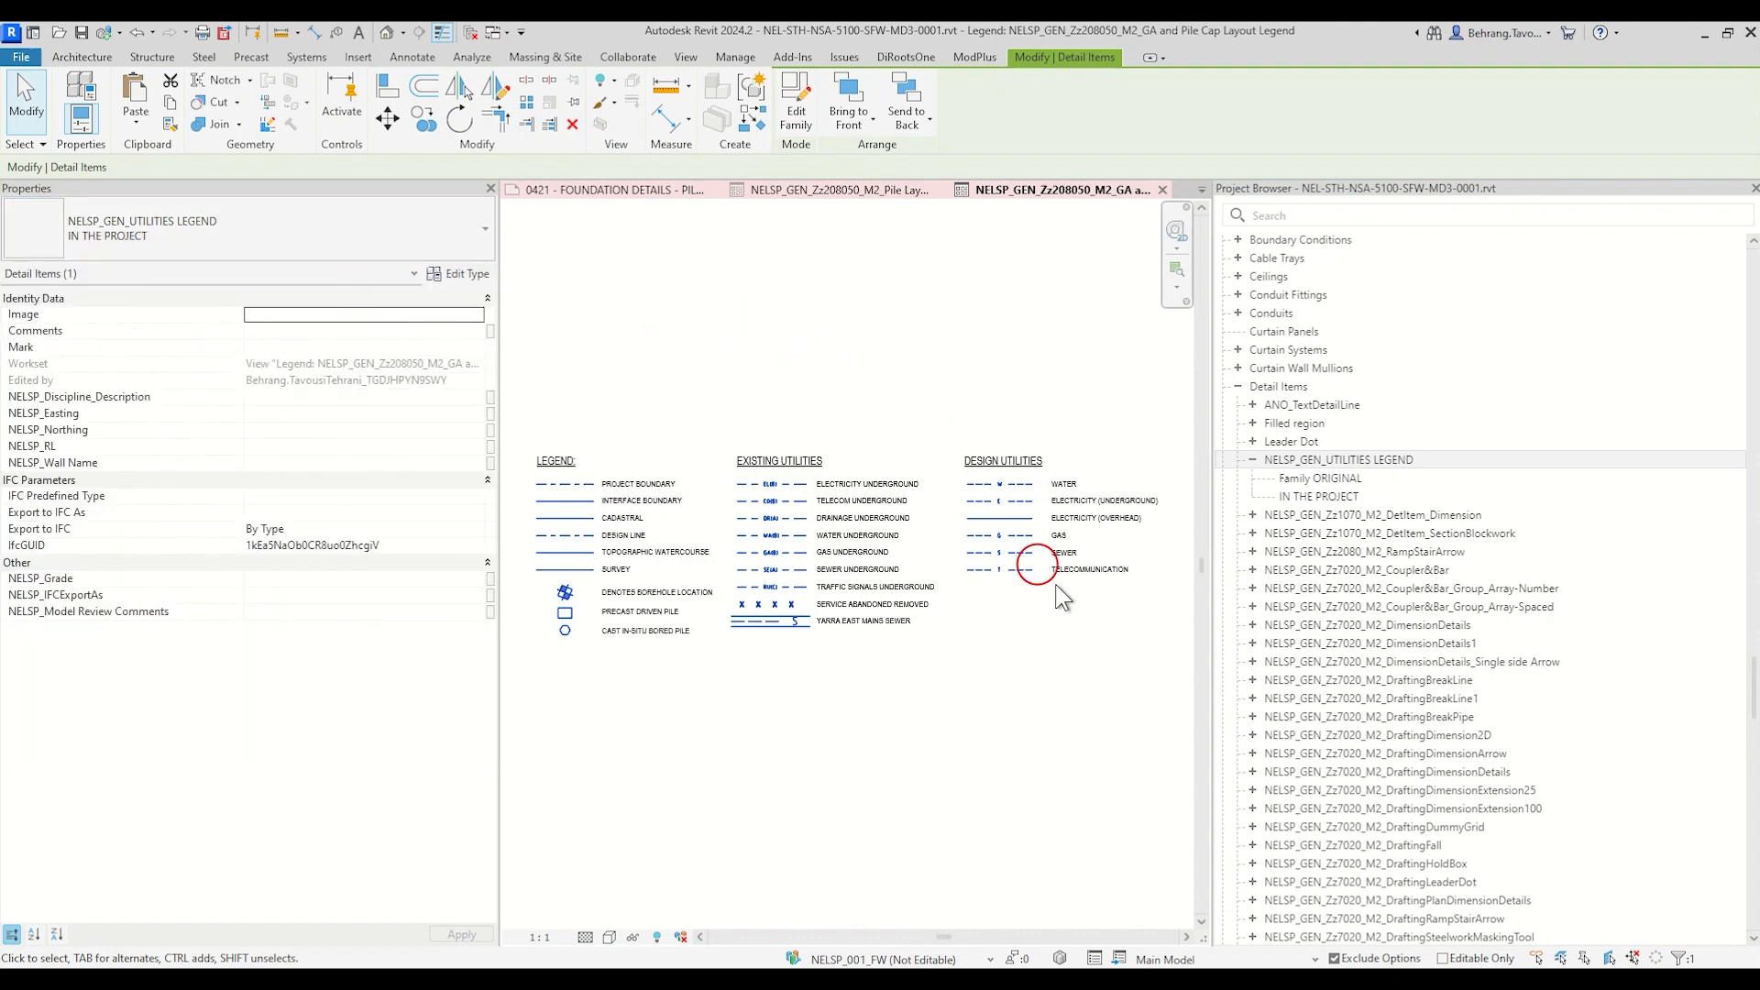
Step: Open the NELSP_GEN_UTILITIES LEGEND family for editing, examine its pile symbols and legend lines, and close it without saving
click(1340, 479)
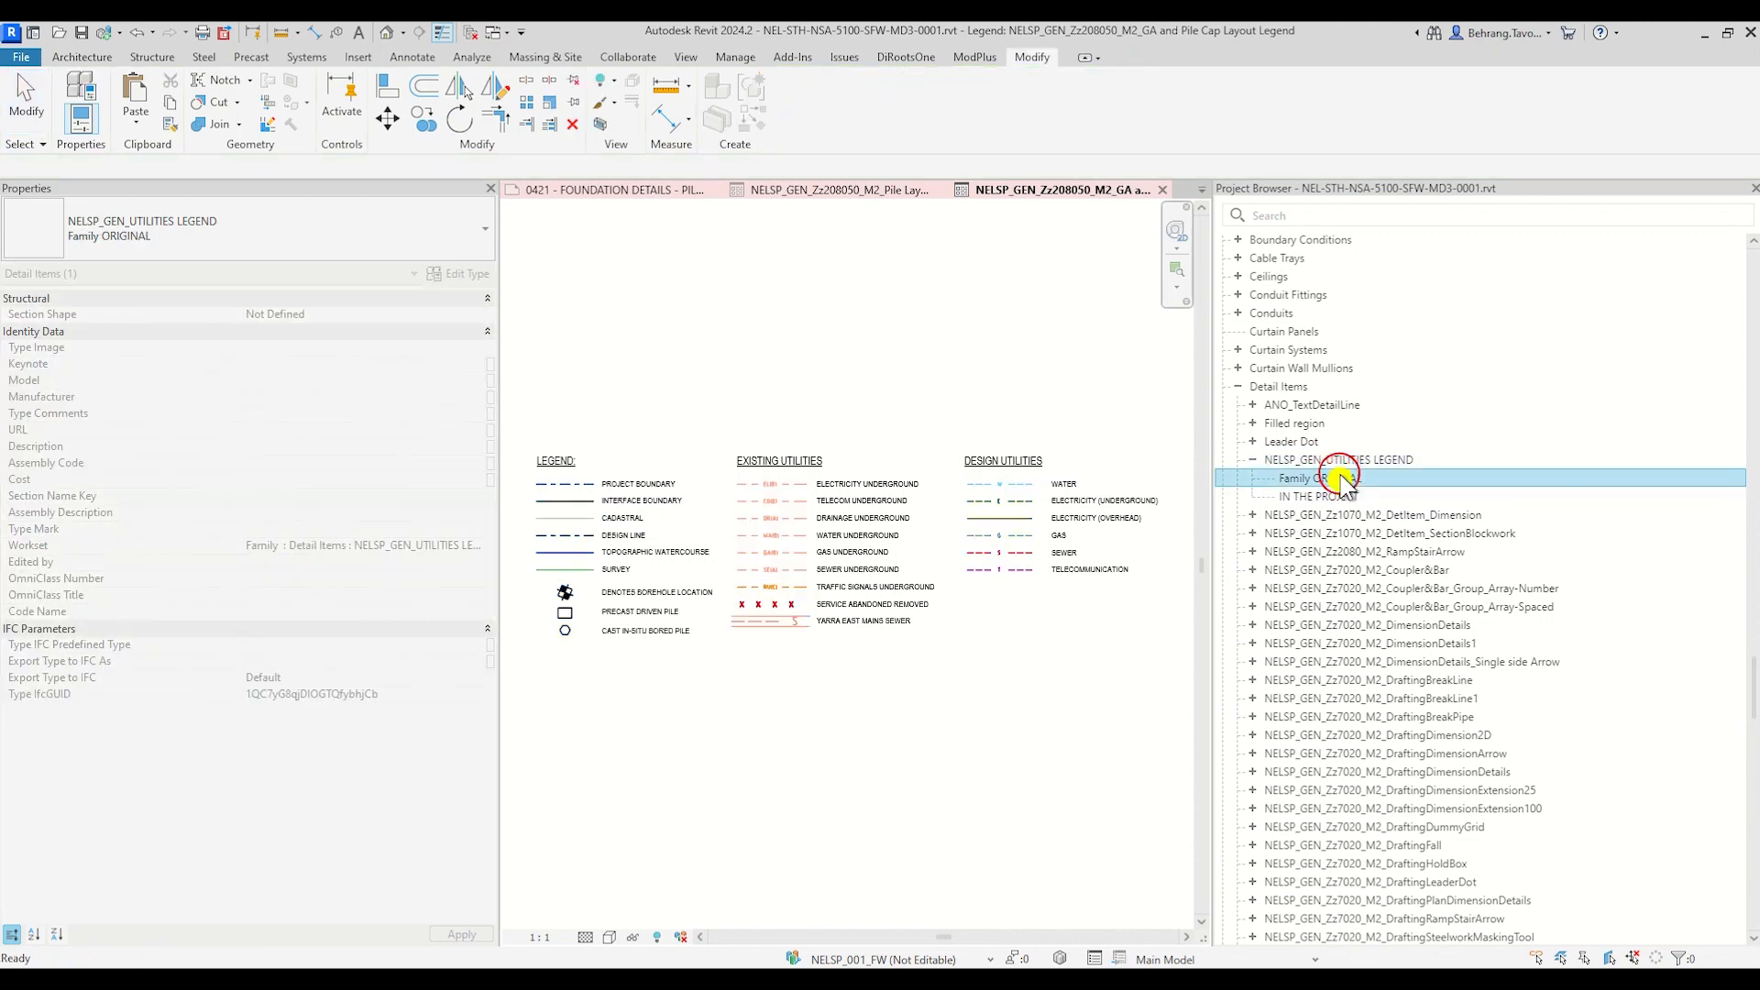
click(1346, 459)
right_click(1348, 460)
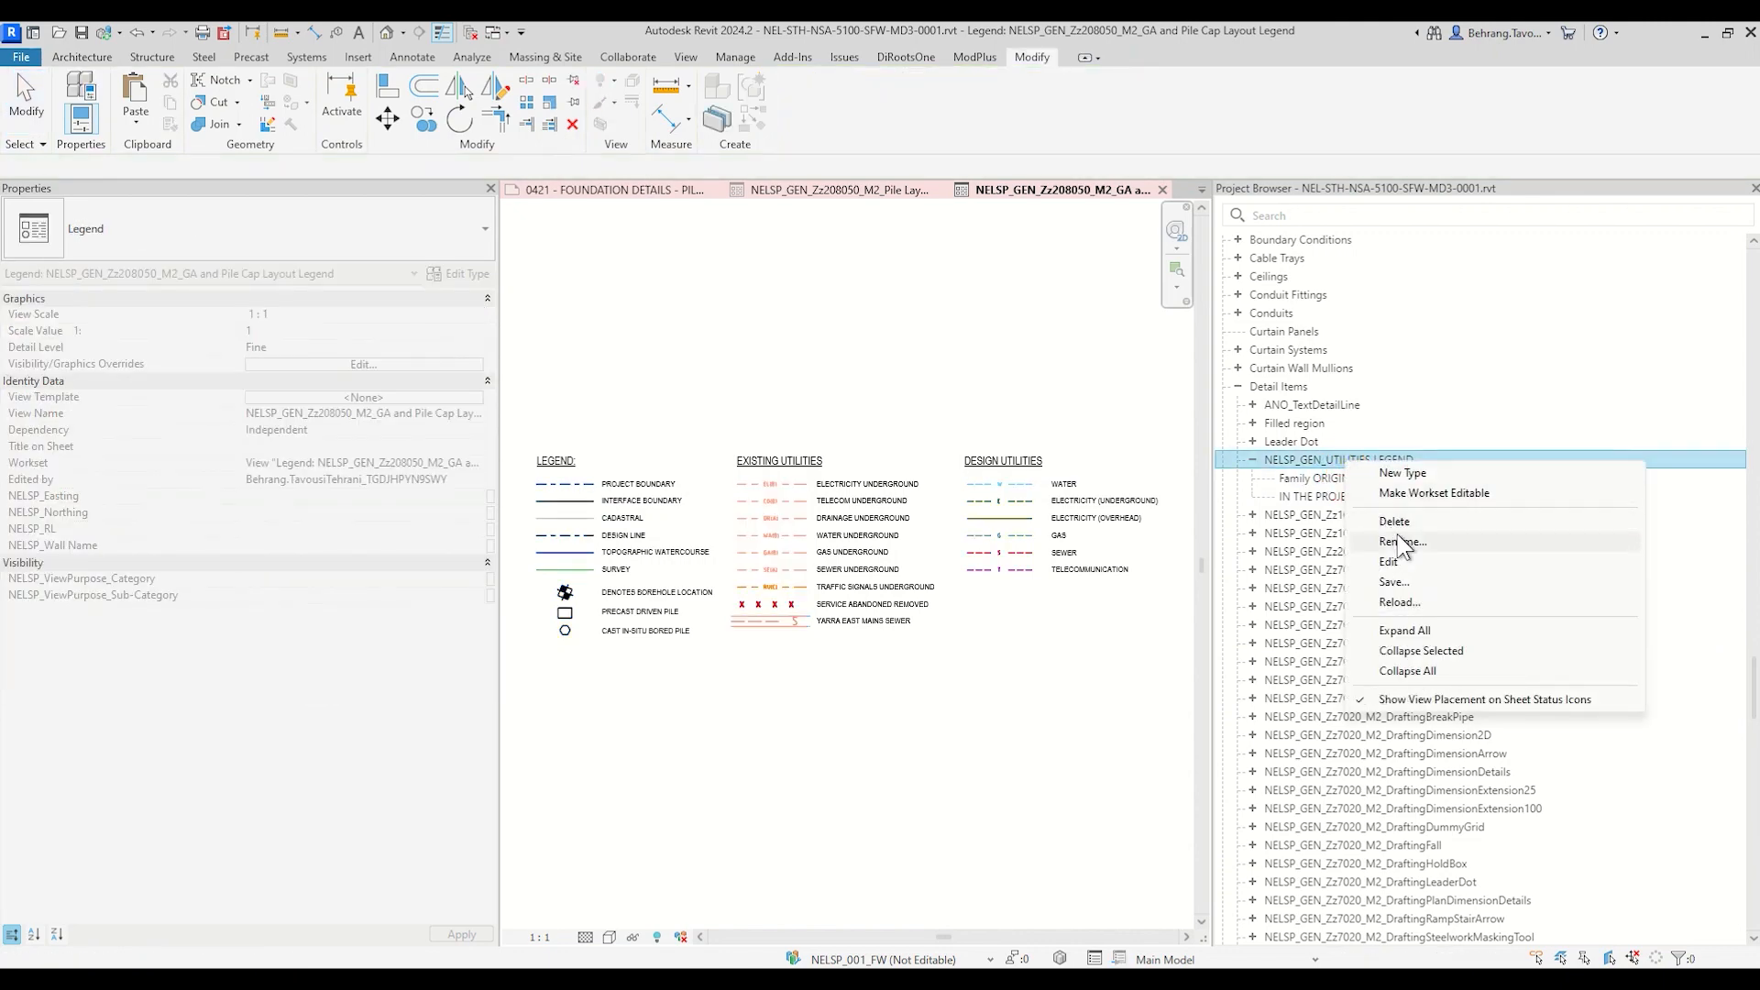
click(1404, 566)
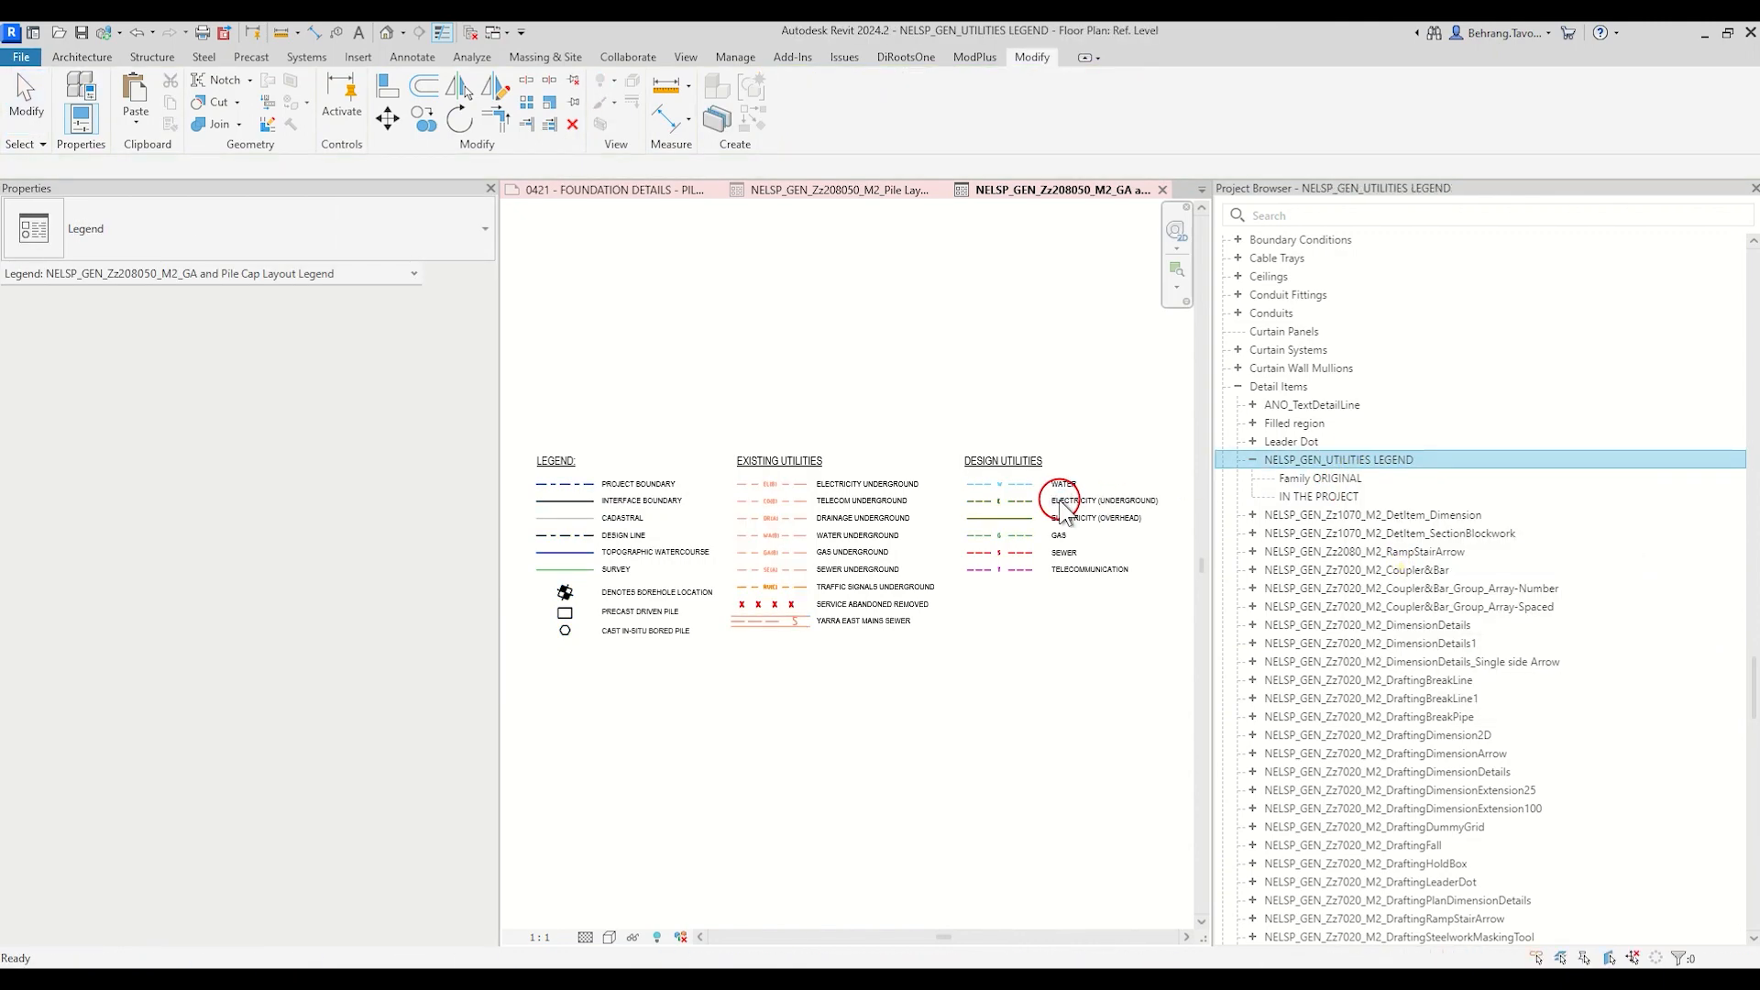
scroll(807, 568, up, 6)
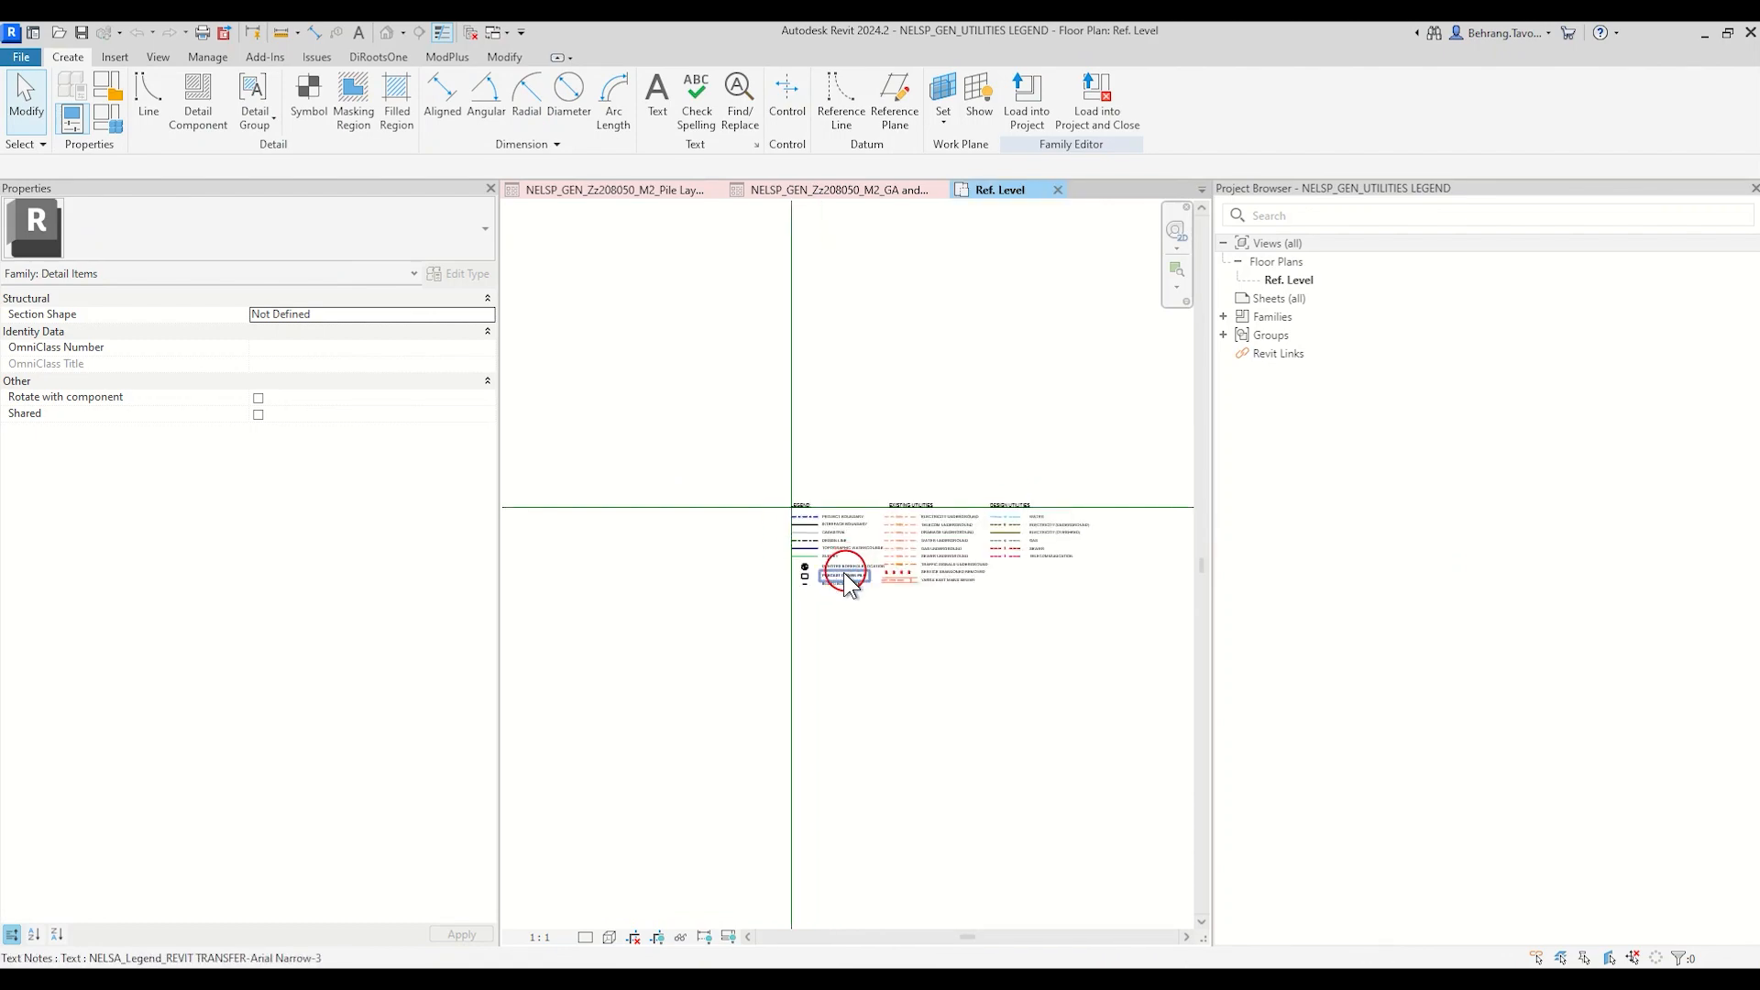
scroll(798, 582, down, 2)
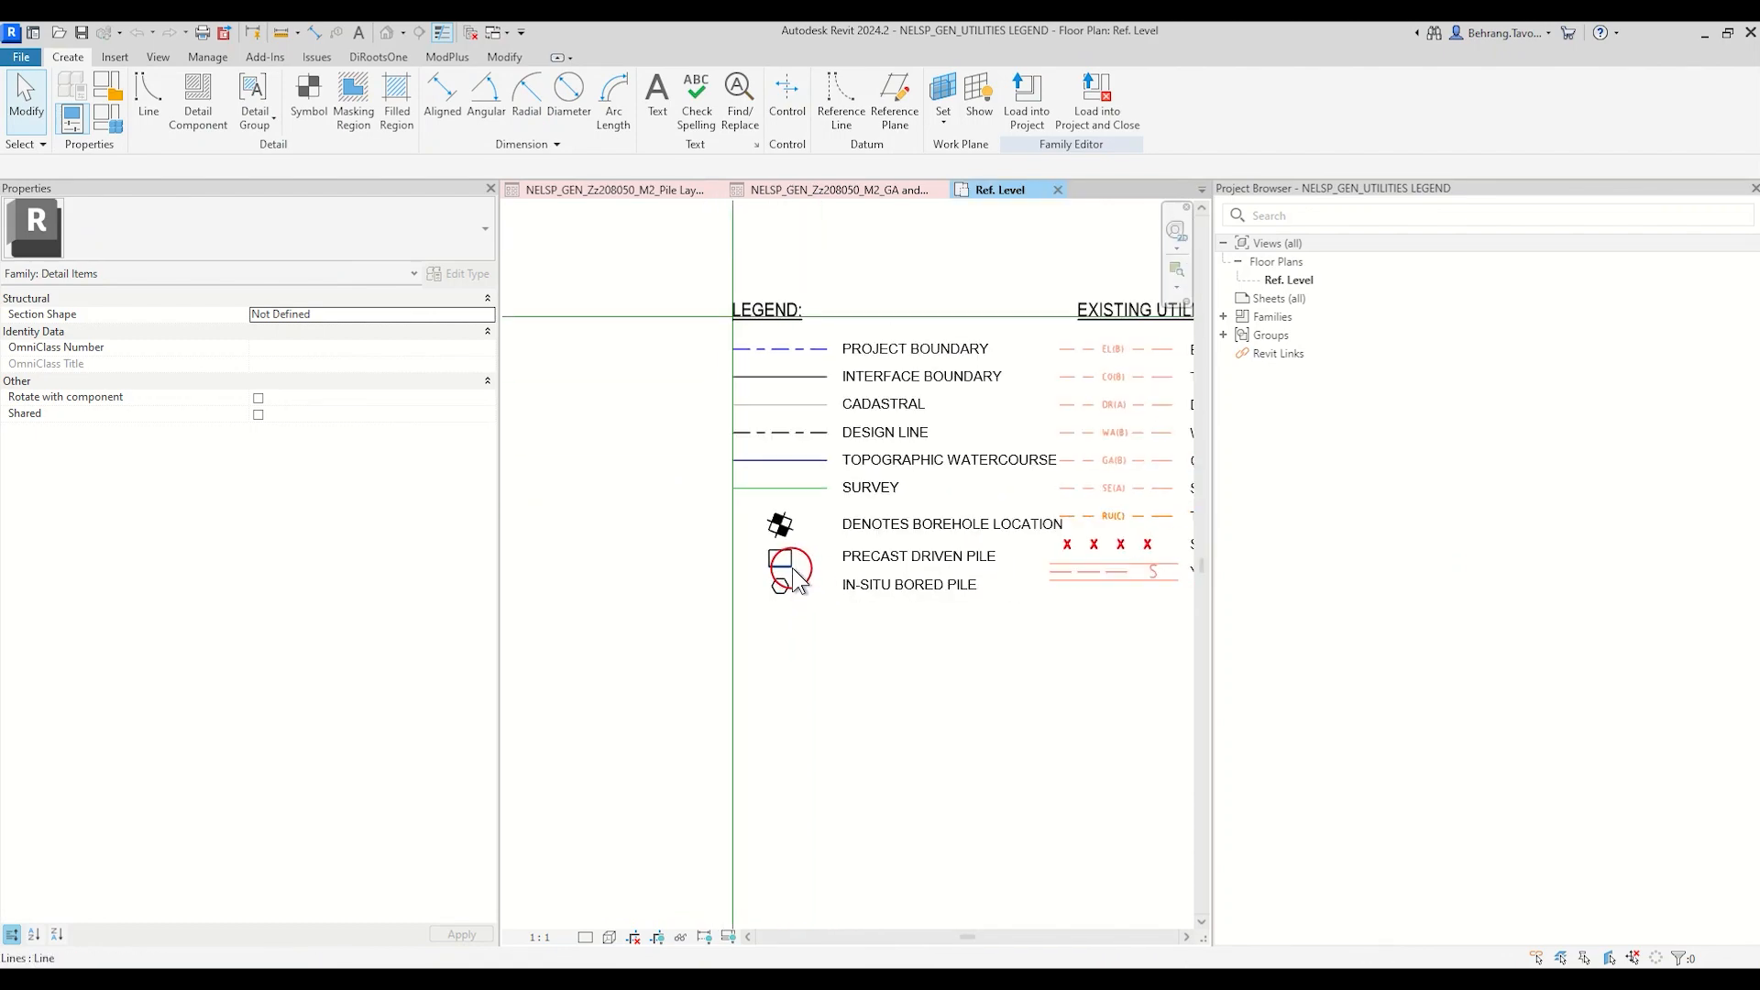
scroll(794, 576, down, 5)
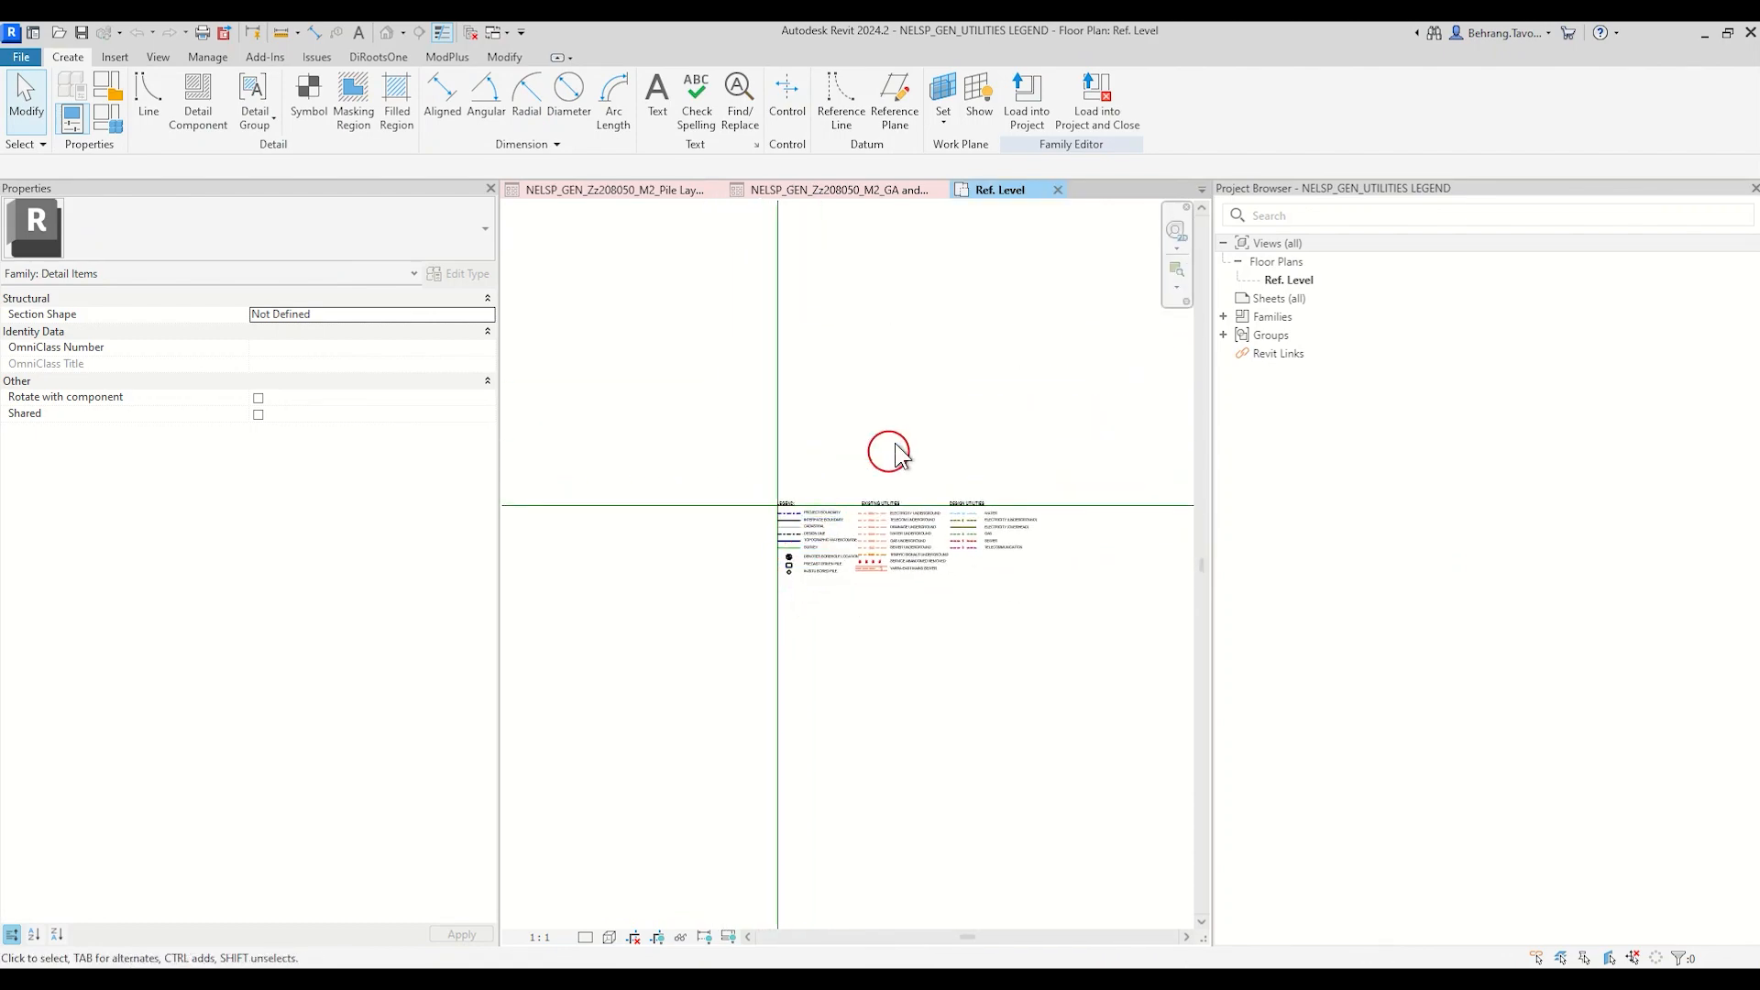
click(1057, 190)
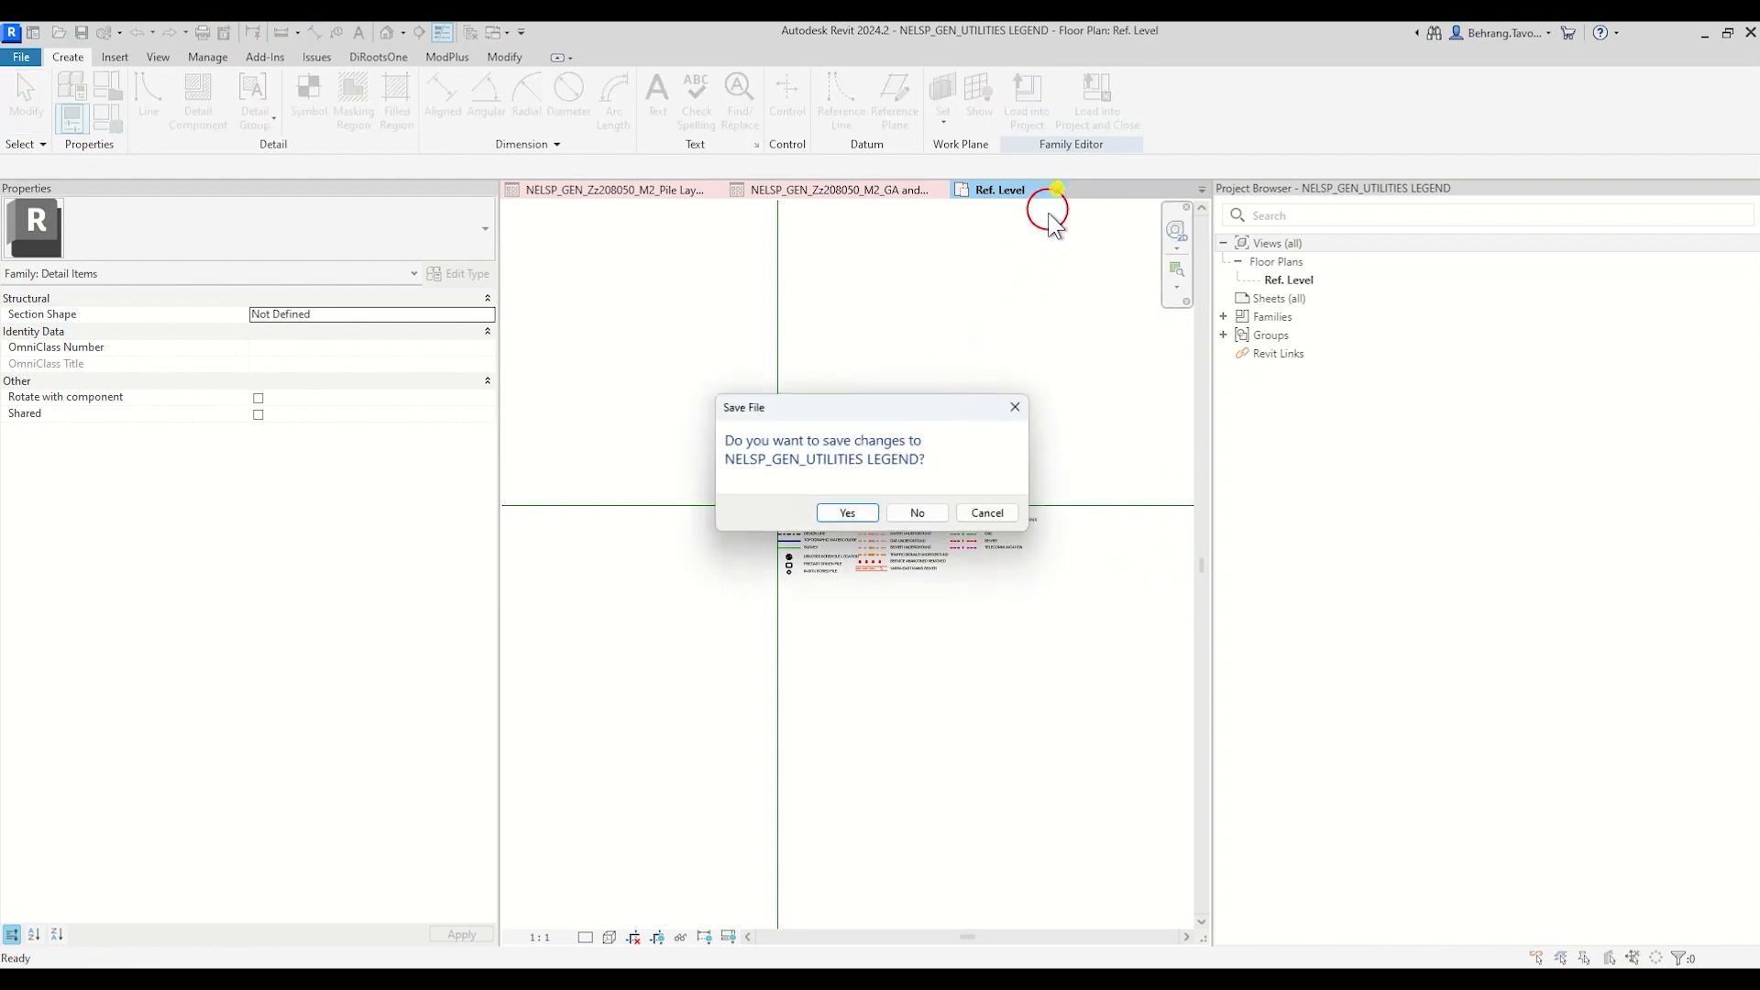
click(914, 514)
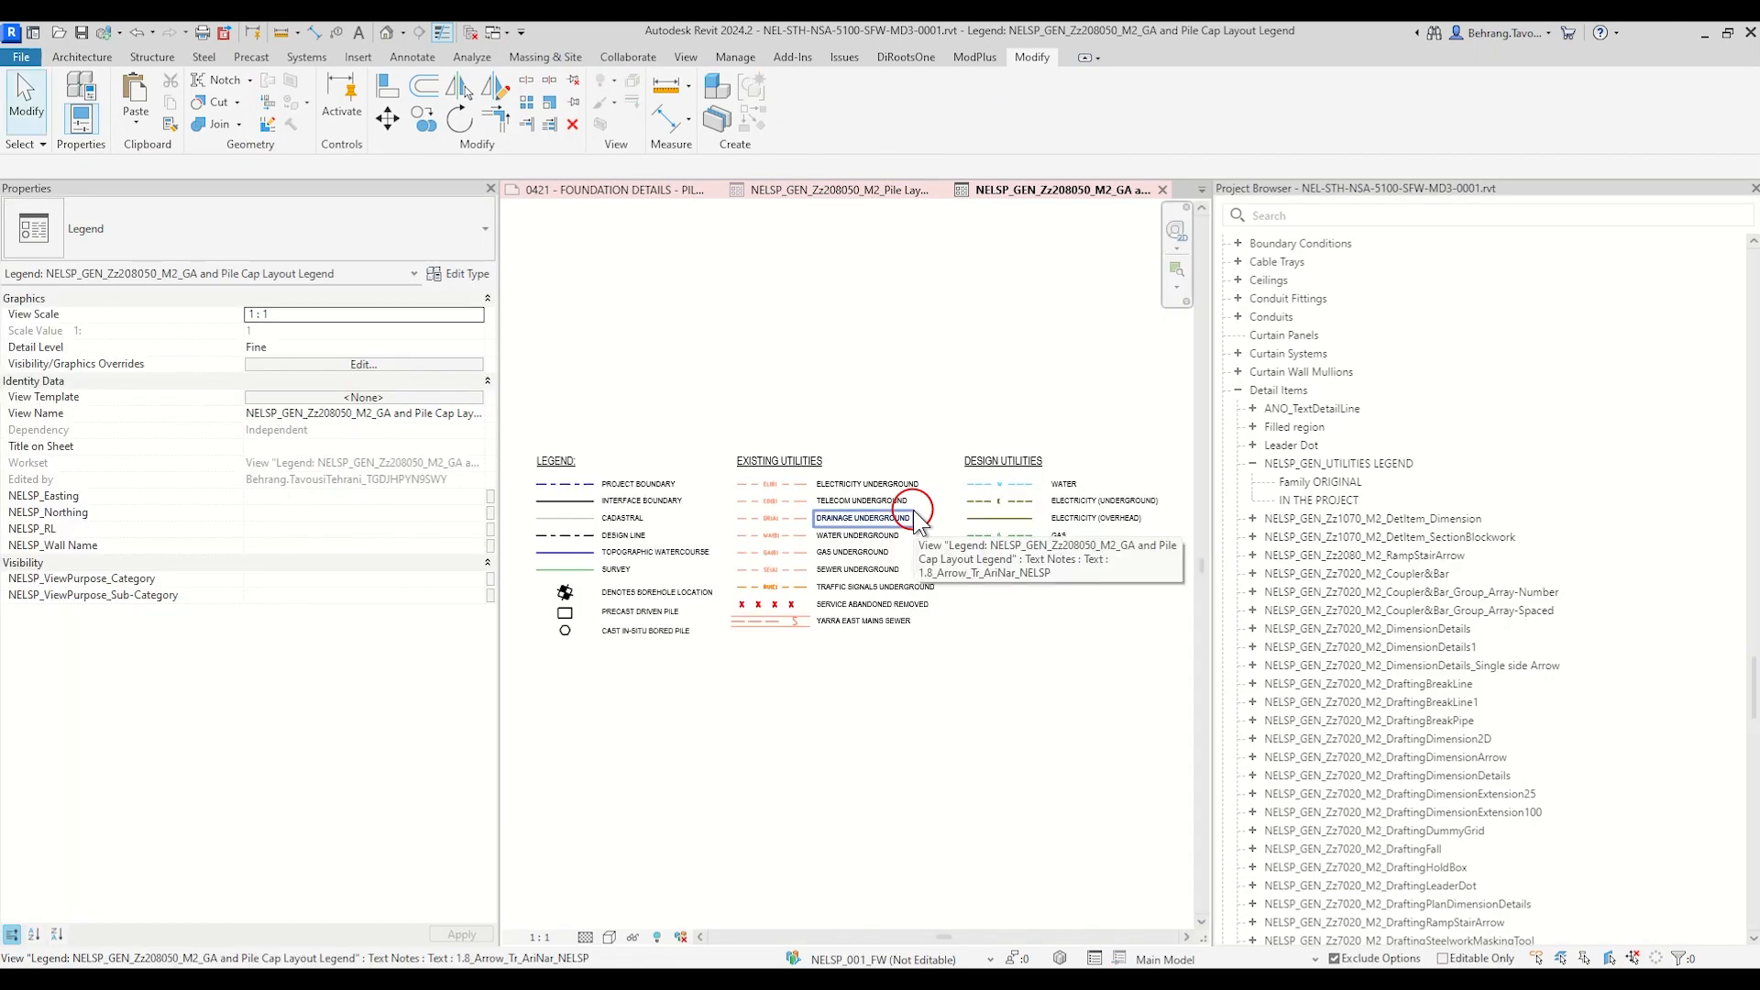
Step: Check the marked-up pile and set-out point legend entries in the Bluebeam Revu review PDF, and return to the Revit legend
scroll(566, 635, up, 3)
middle_drag(732, 648, 845, 766)
key(alt+Tab)
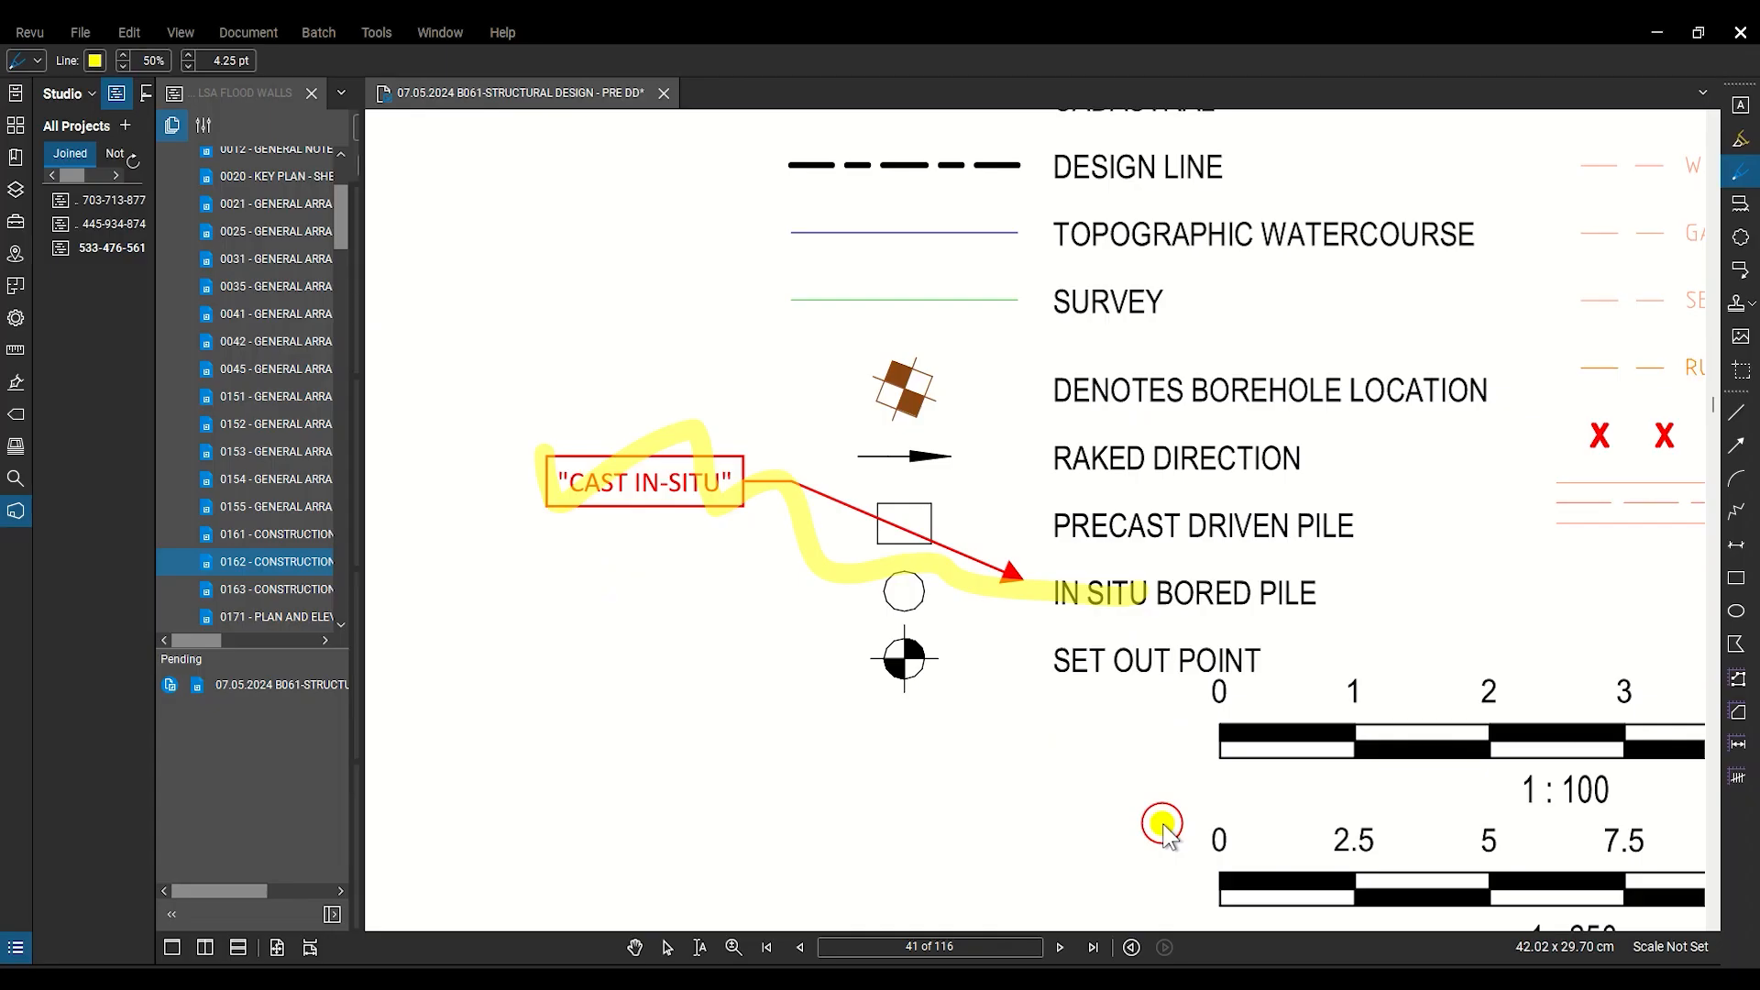
click(1162, 825)
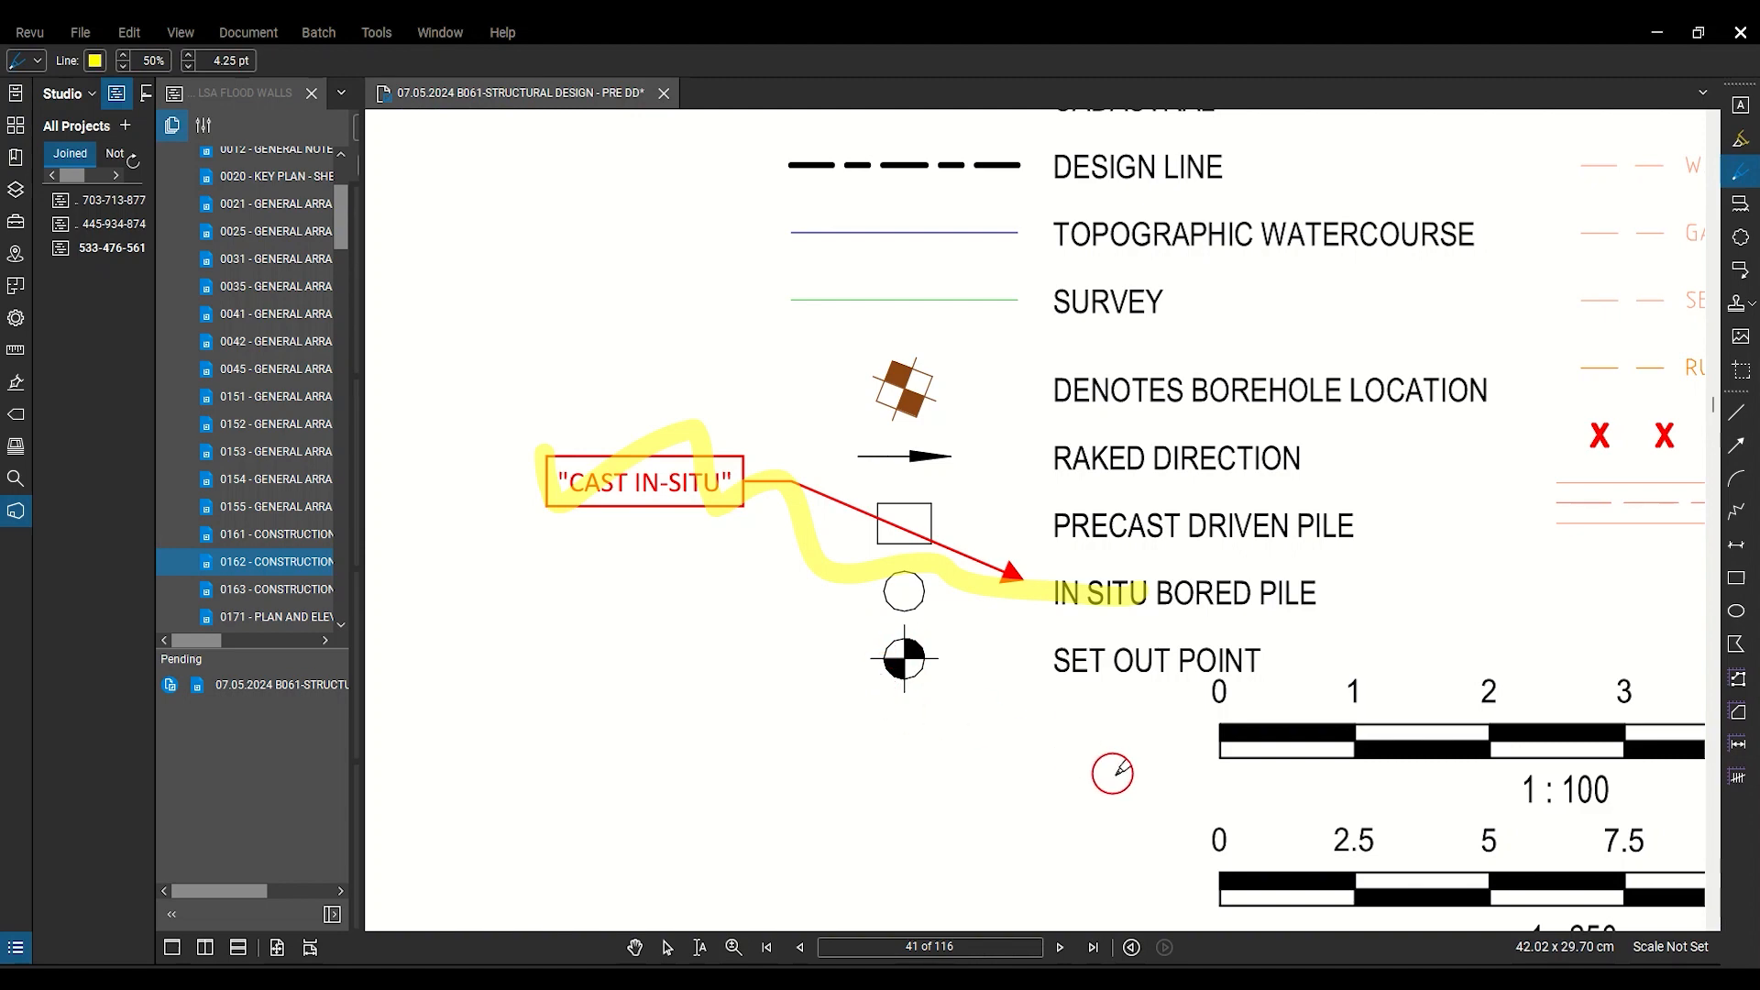
click(1656, 32)
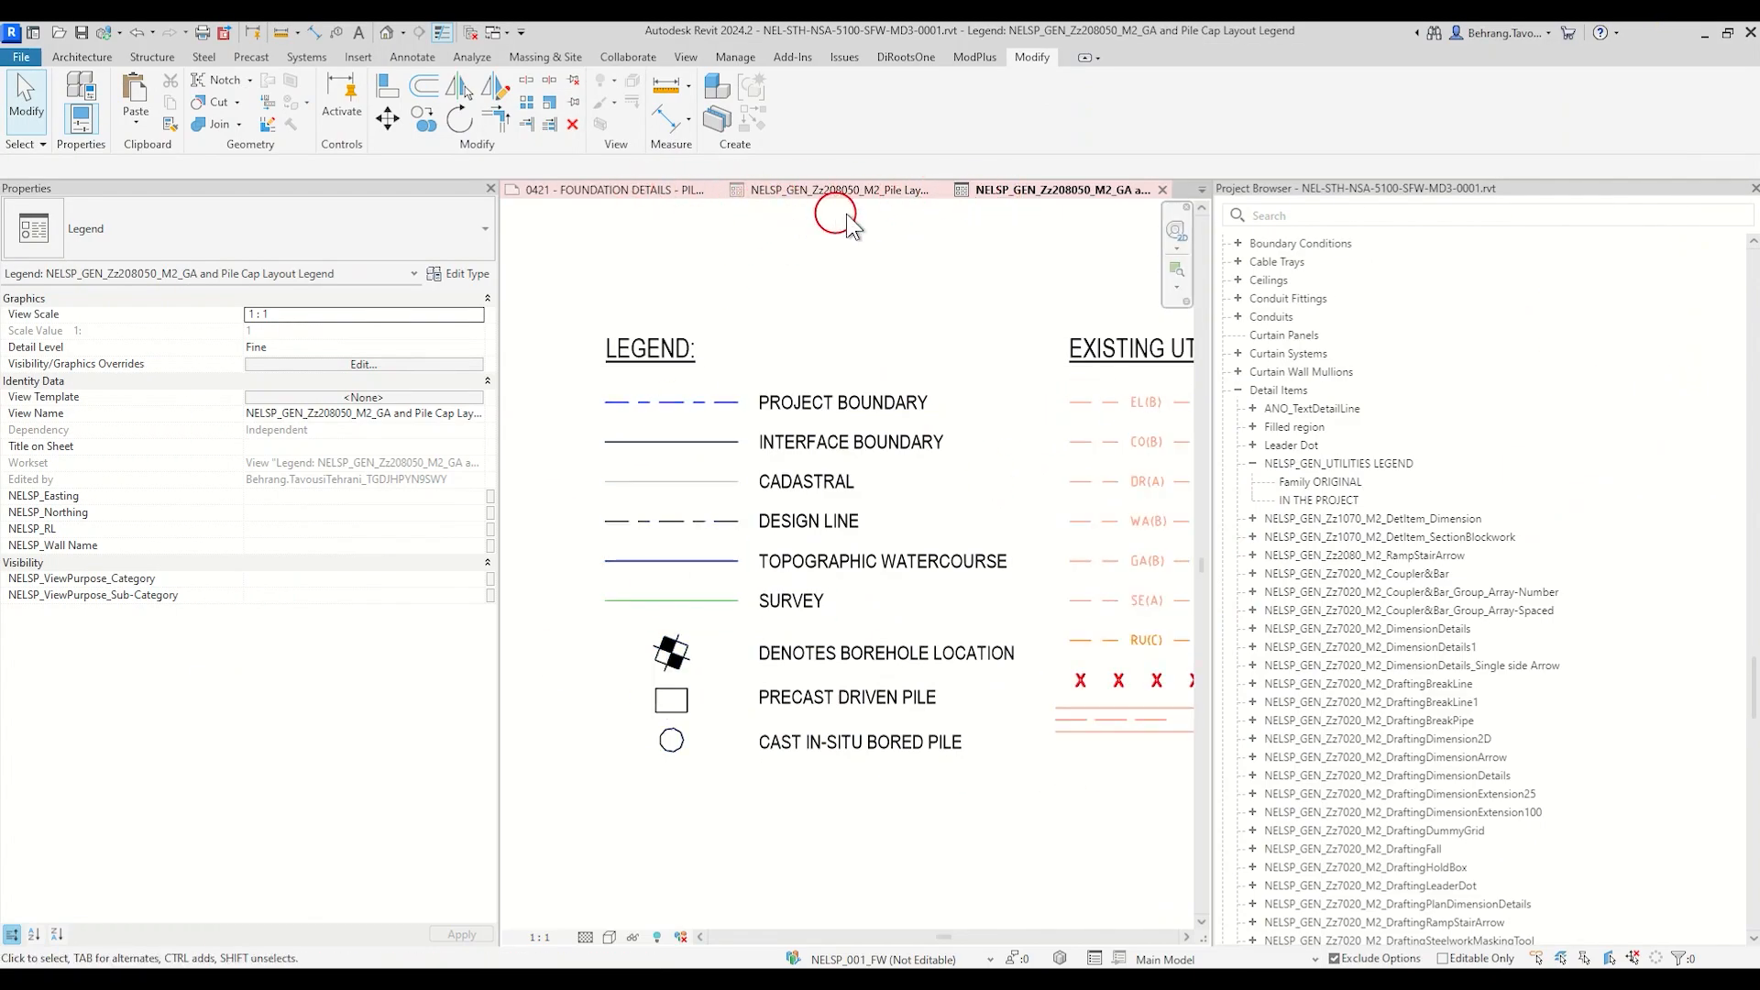
Step: Place a SymPlan Set-out Point symbol from the NELSP_GEN_Zz2080_M2_SymPlan-BoreHole family below the CAST IN-SITU BORED PILE entry
scroll(851, 361, down, 1)
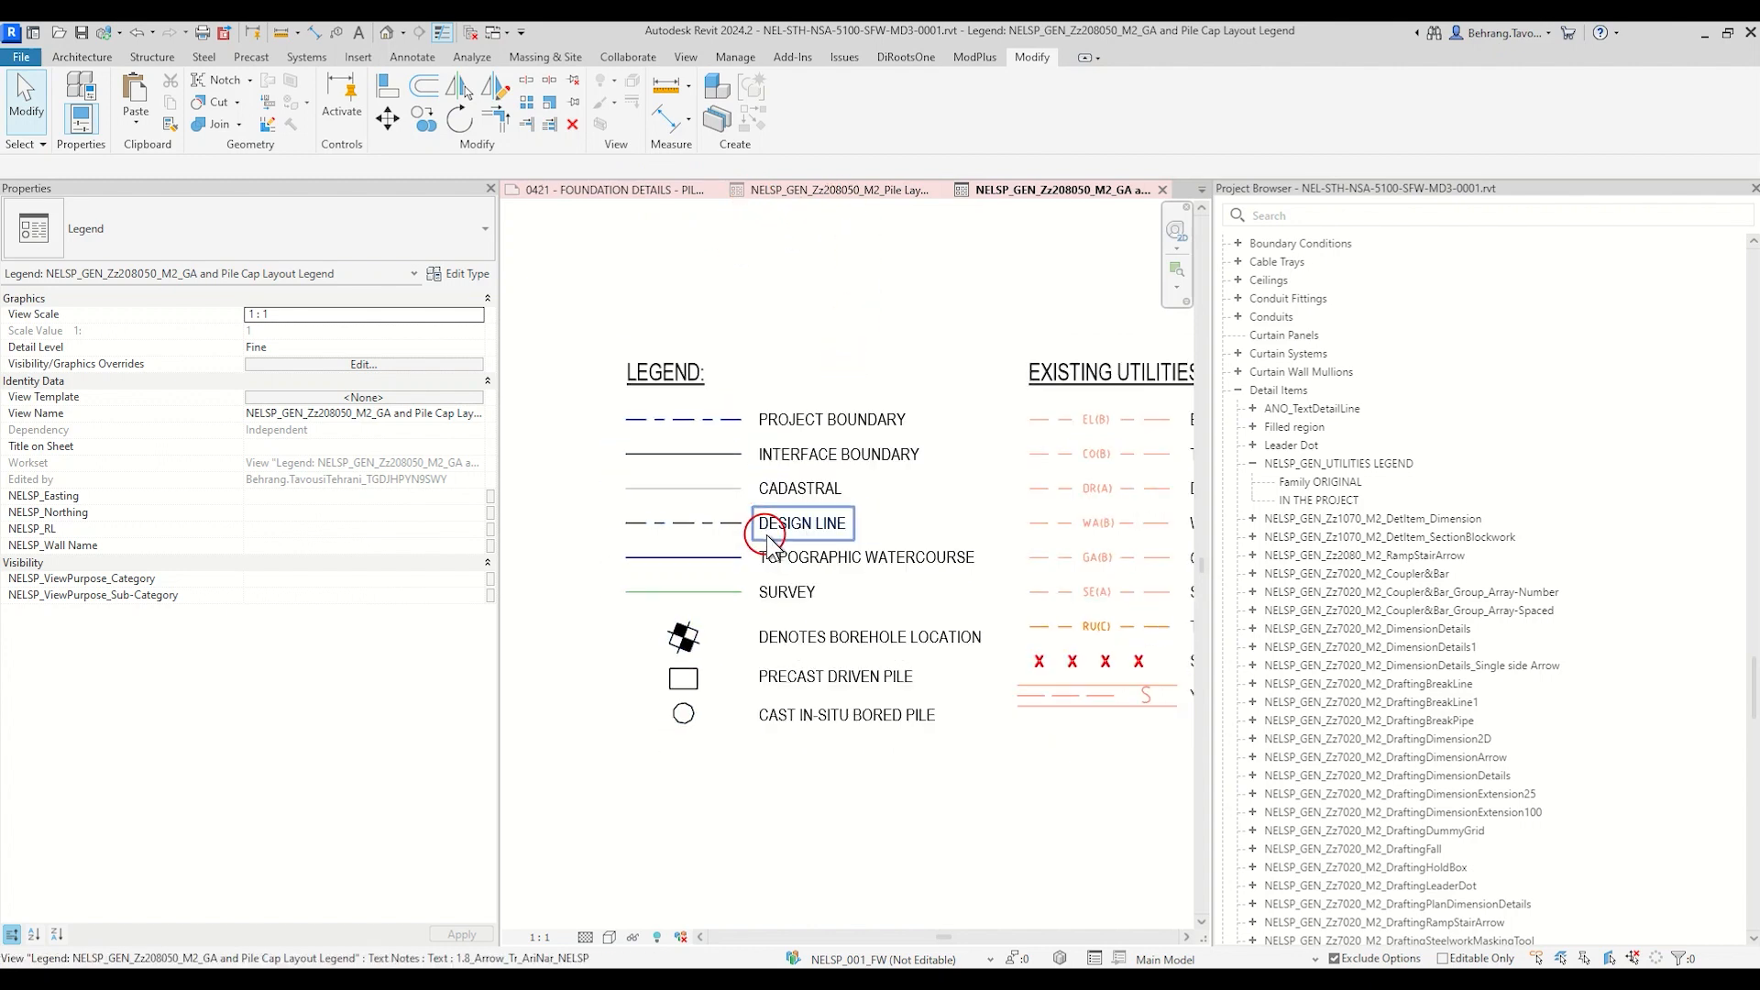
key(s)
key(y)
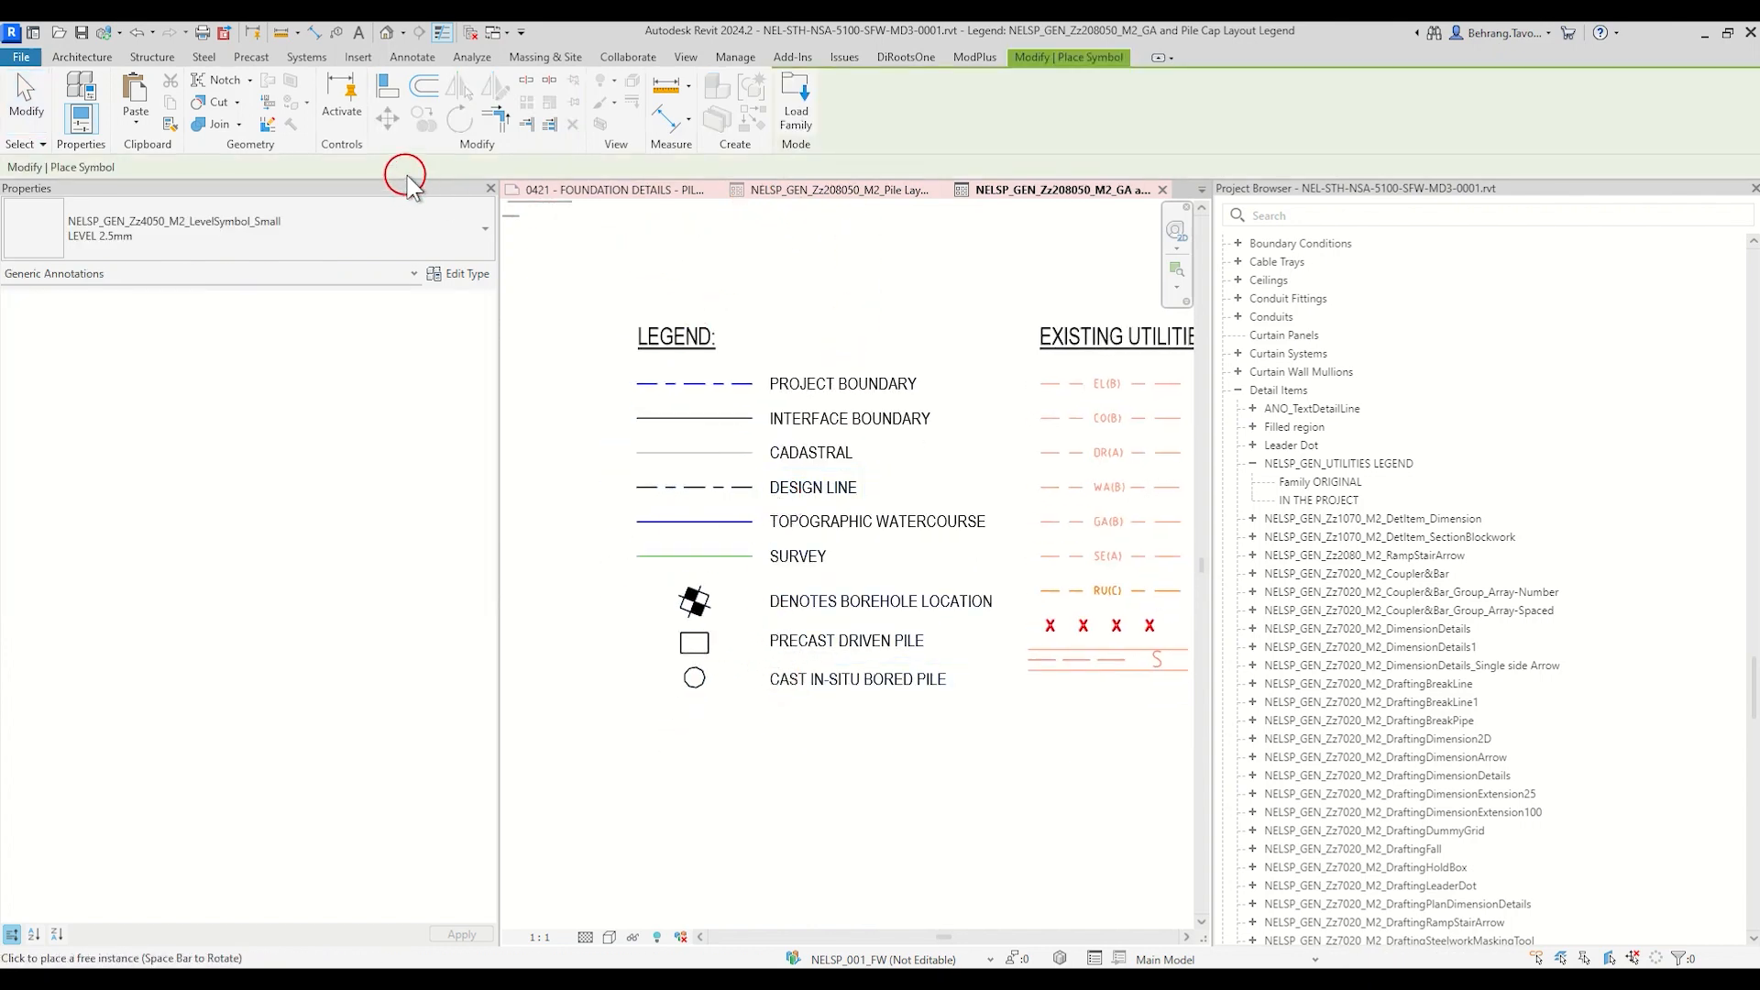
click(405, 58)
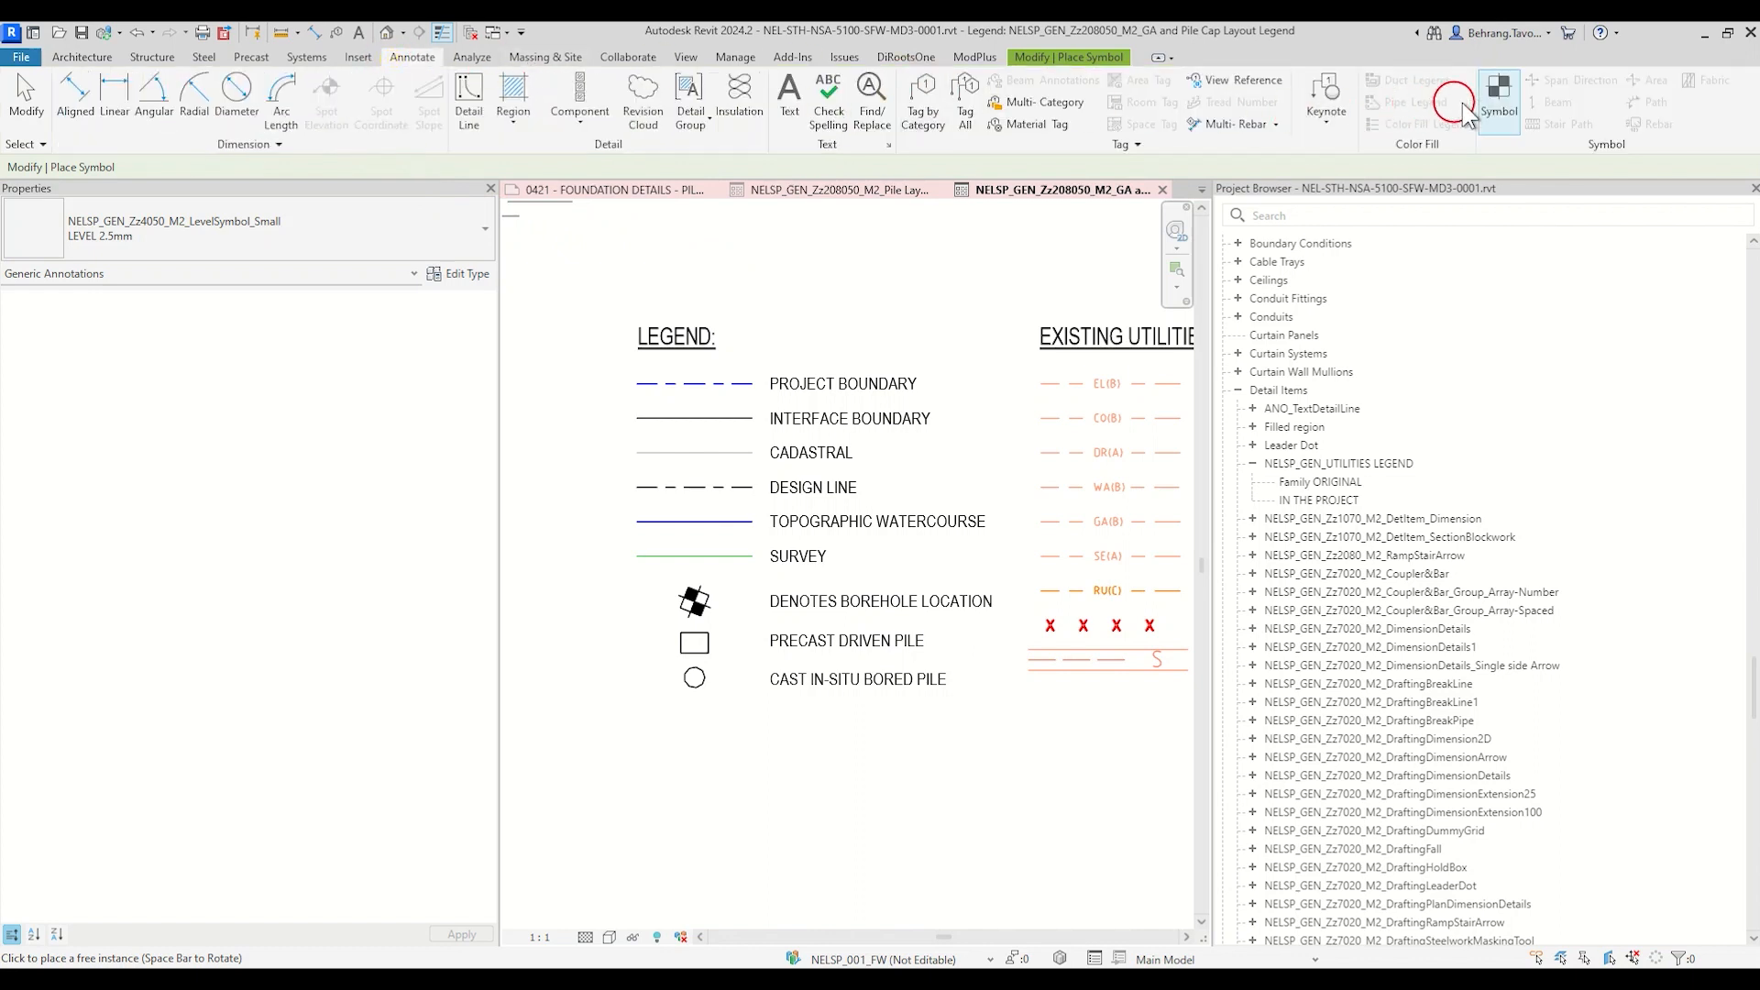
click(1506, 126)
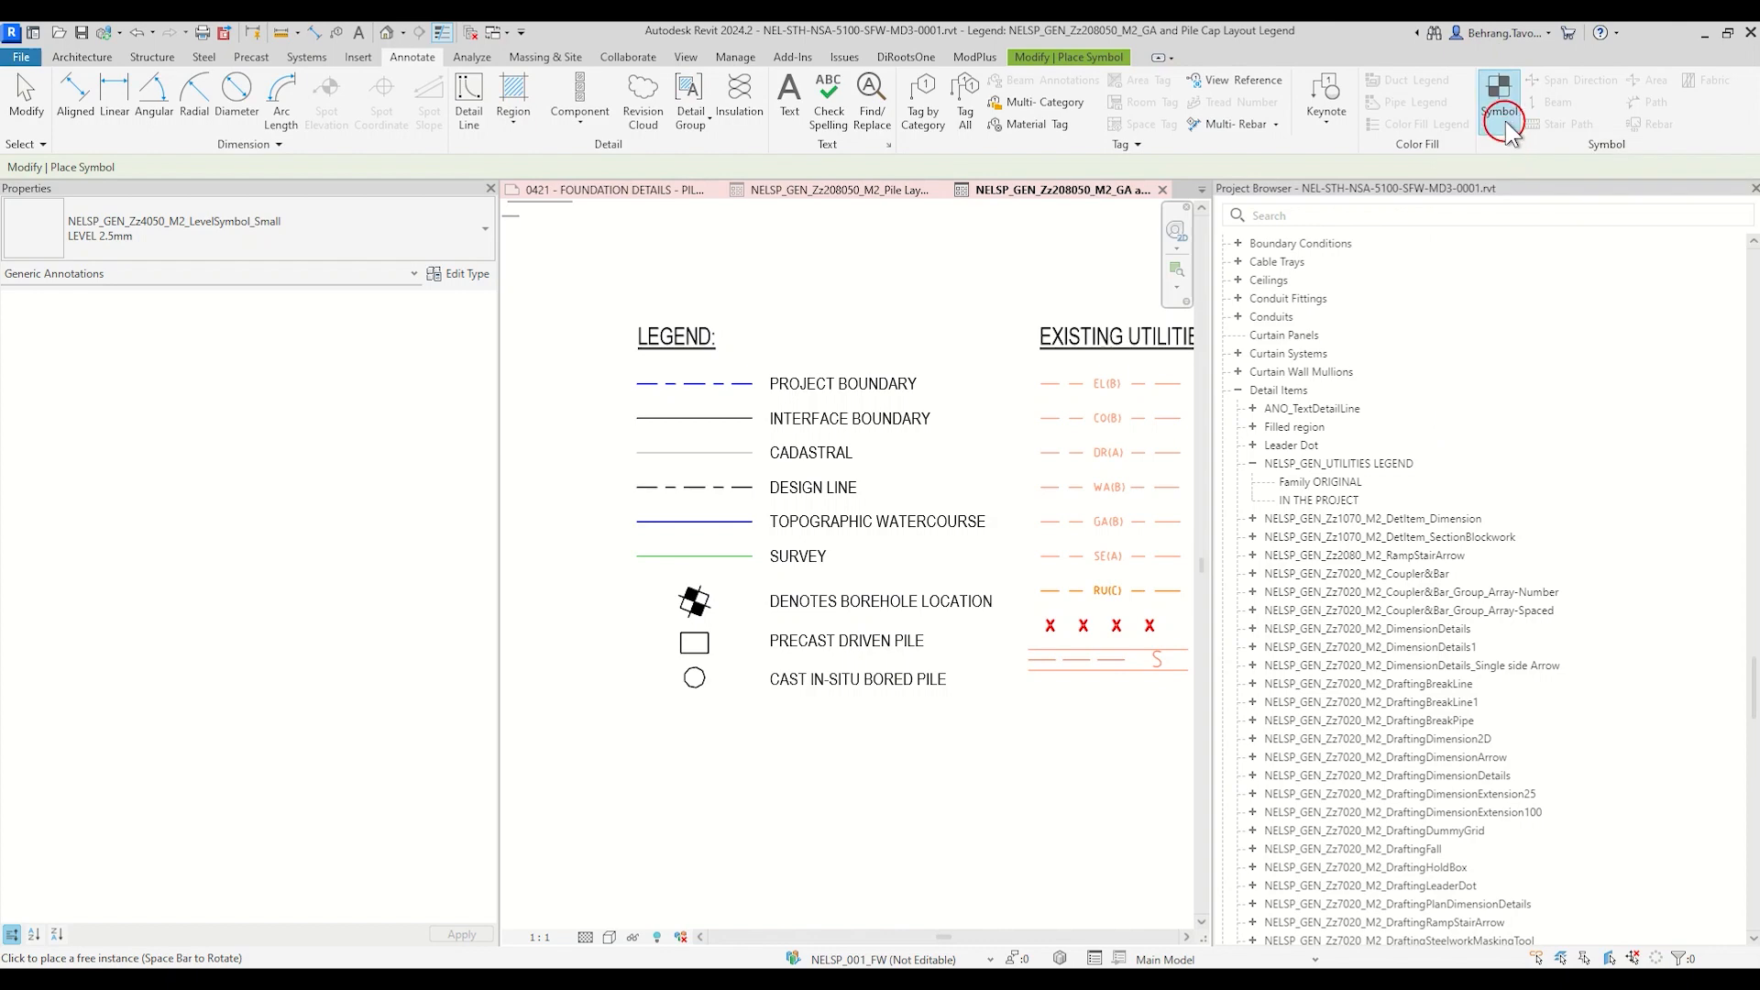
click(234, 238)
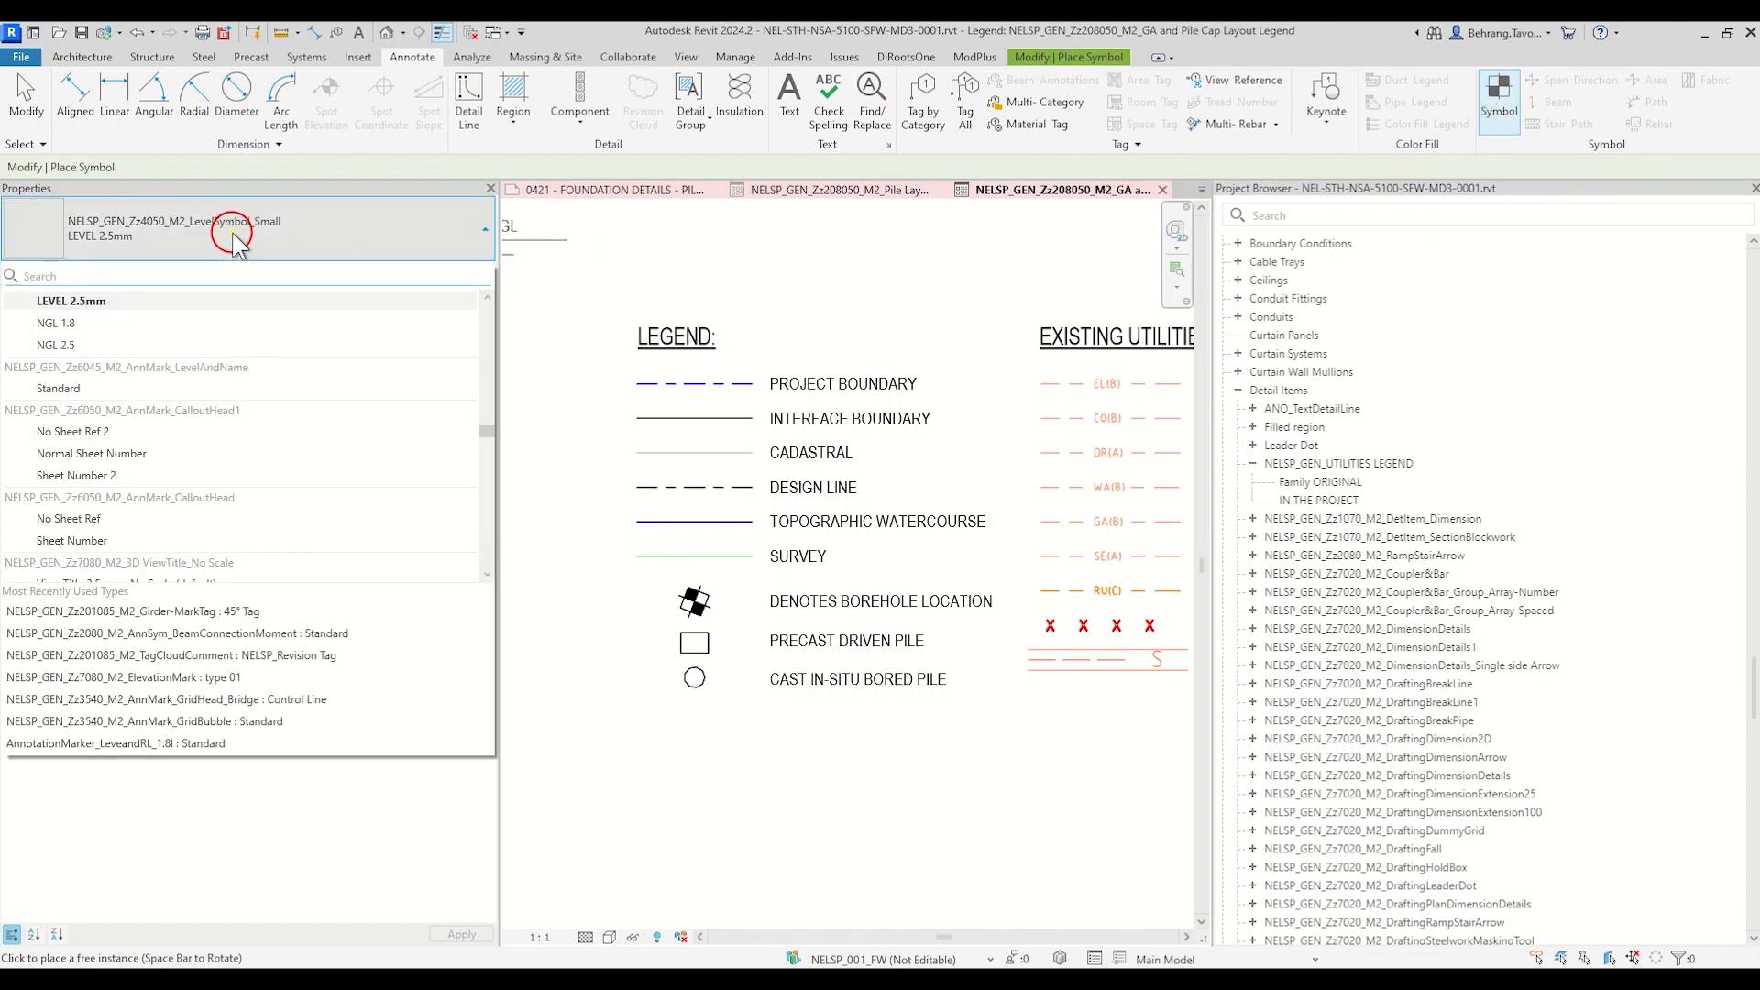
text(set)
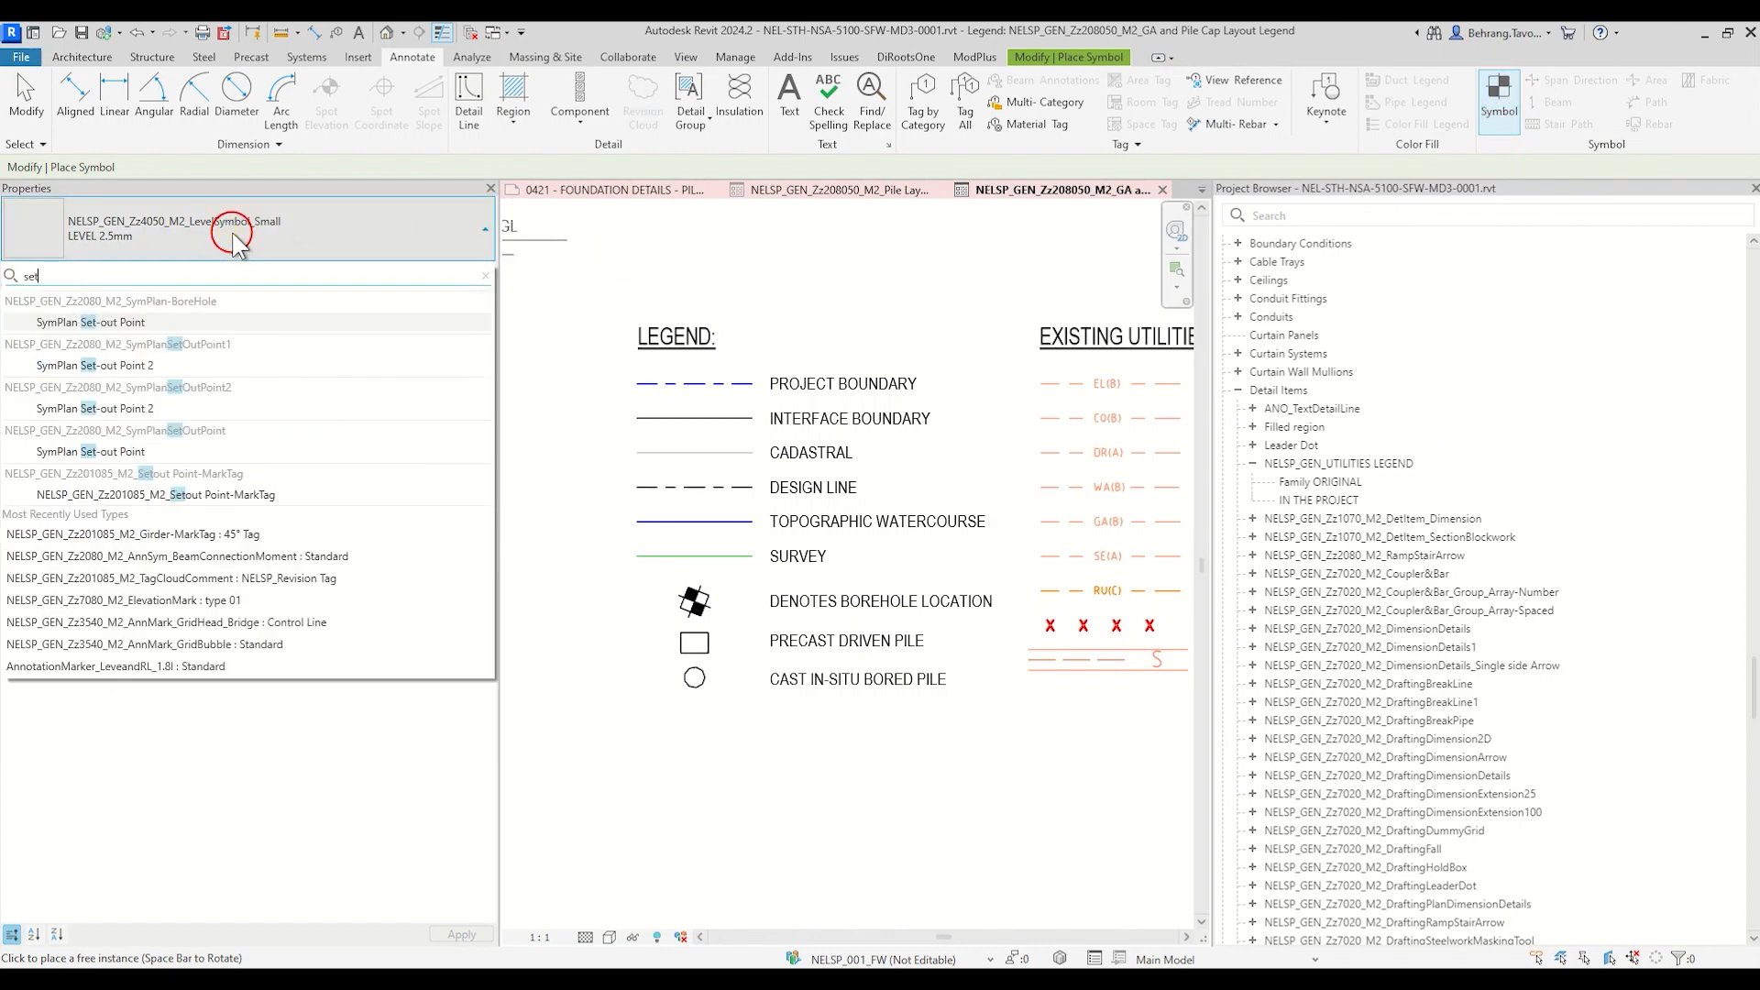
click(154, 323)
click(715, 778)
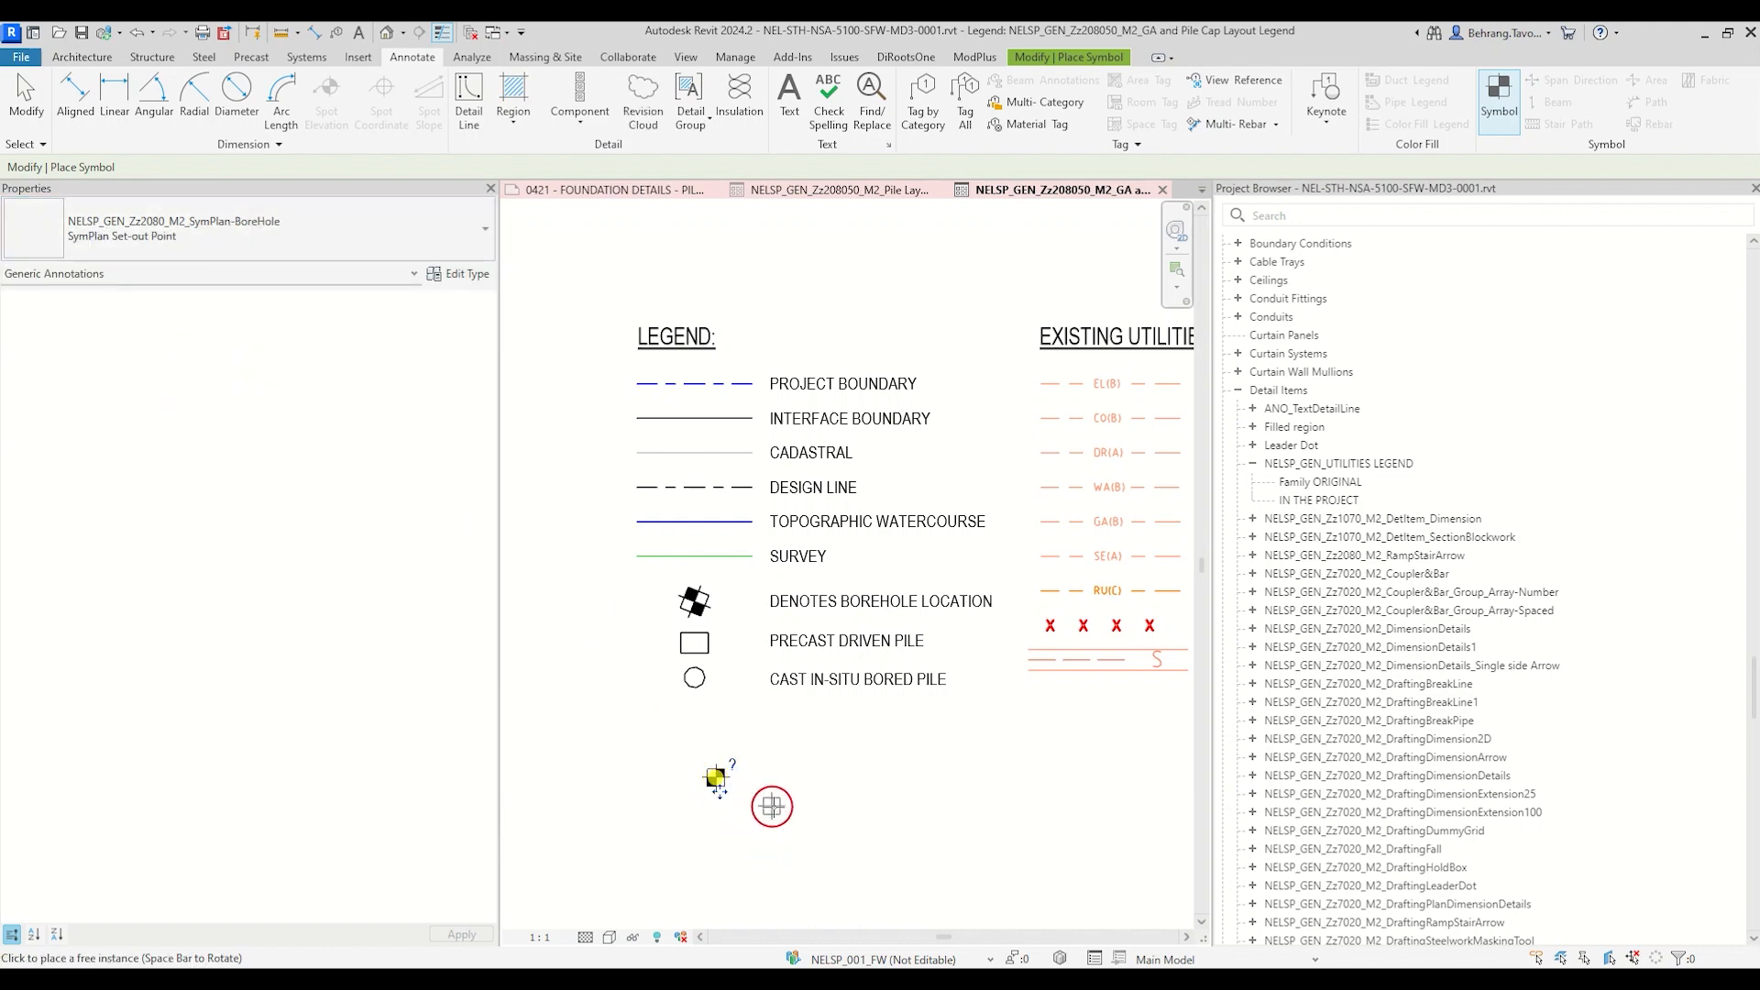
key(Escape)
Step: Try the SymPlan-SOP1 and SymPlan-SOP types on the placed symbol, and set it to NELSP_GEN_Zz2080_M2_SymPlanSetOutPoint, SymPlan Set-out Point
click(719, 783)
scroll(718, 783, up, 3)
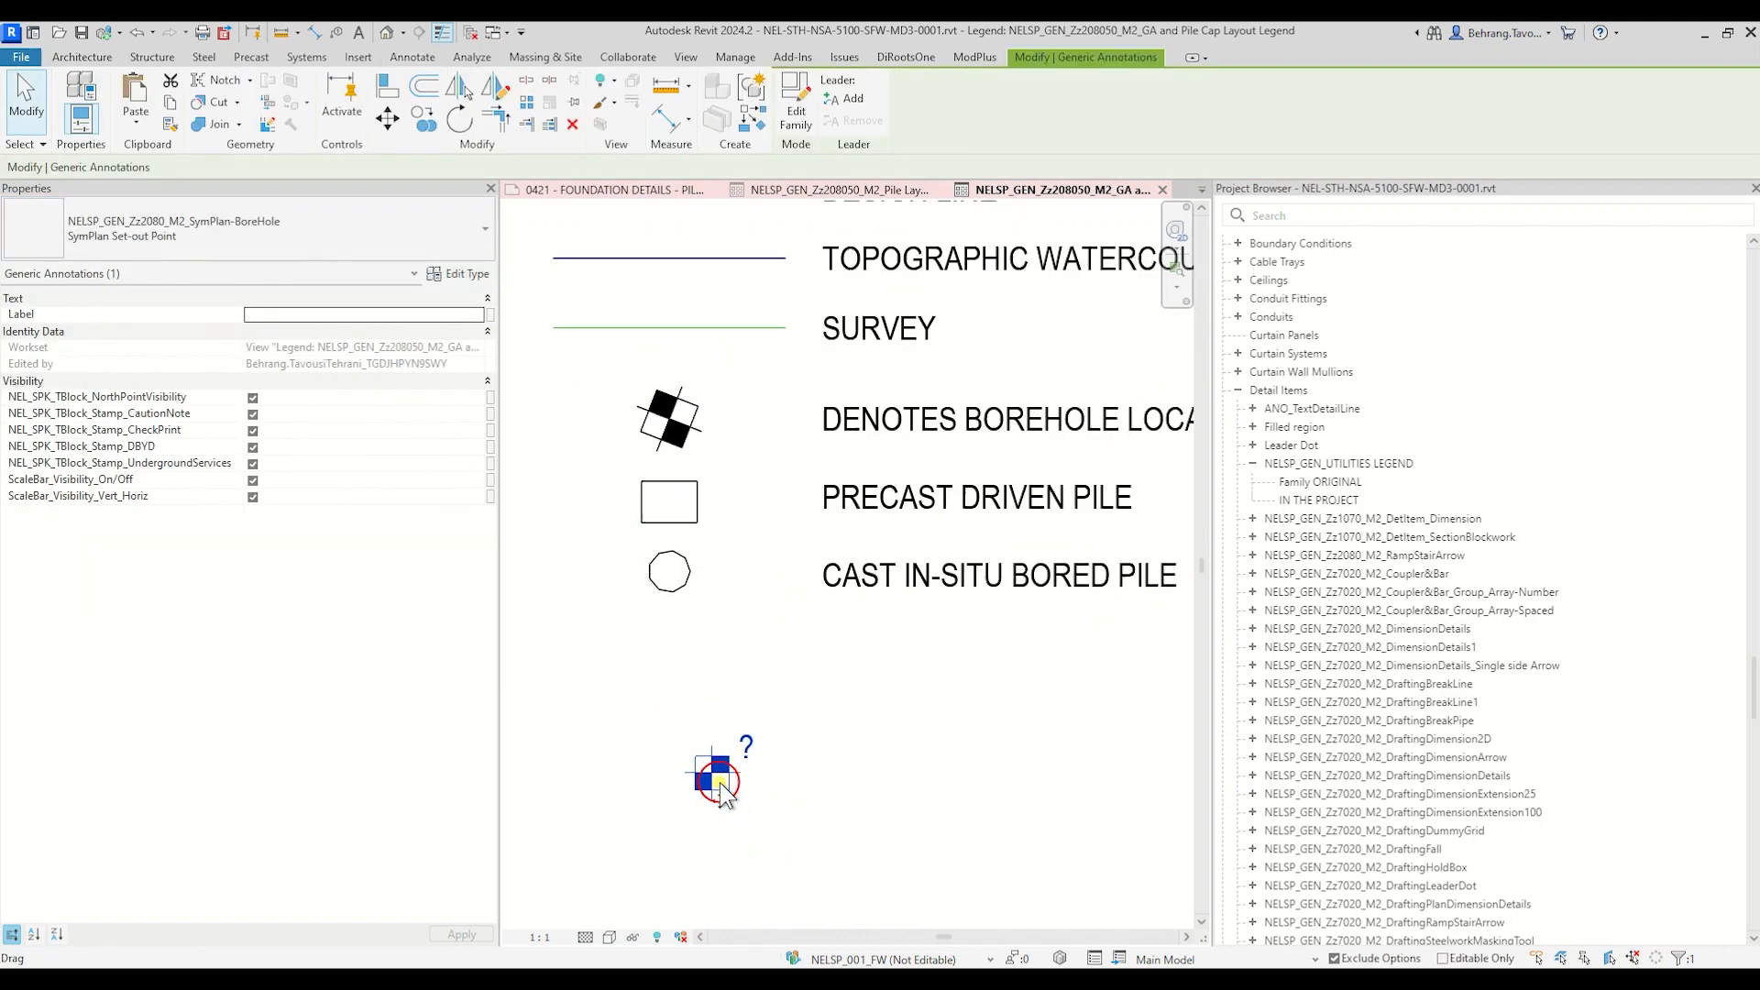
click(227, 261)
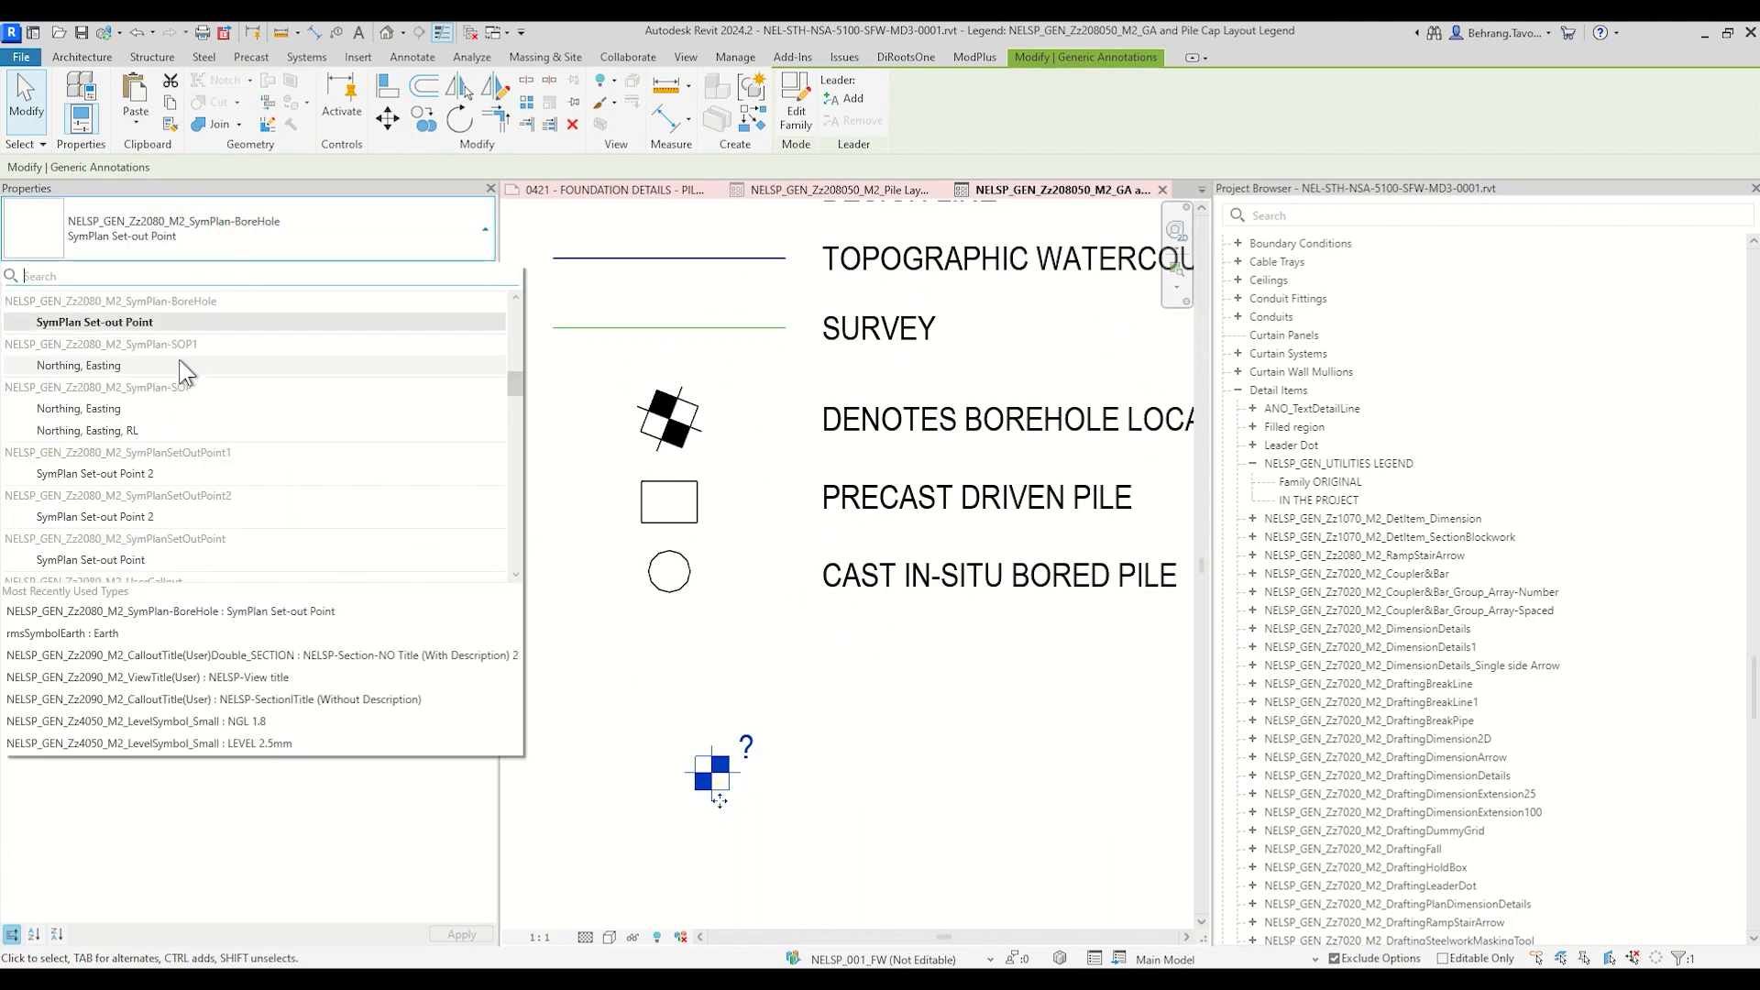
click(181, 365)
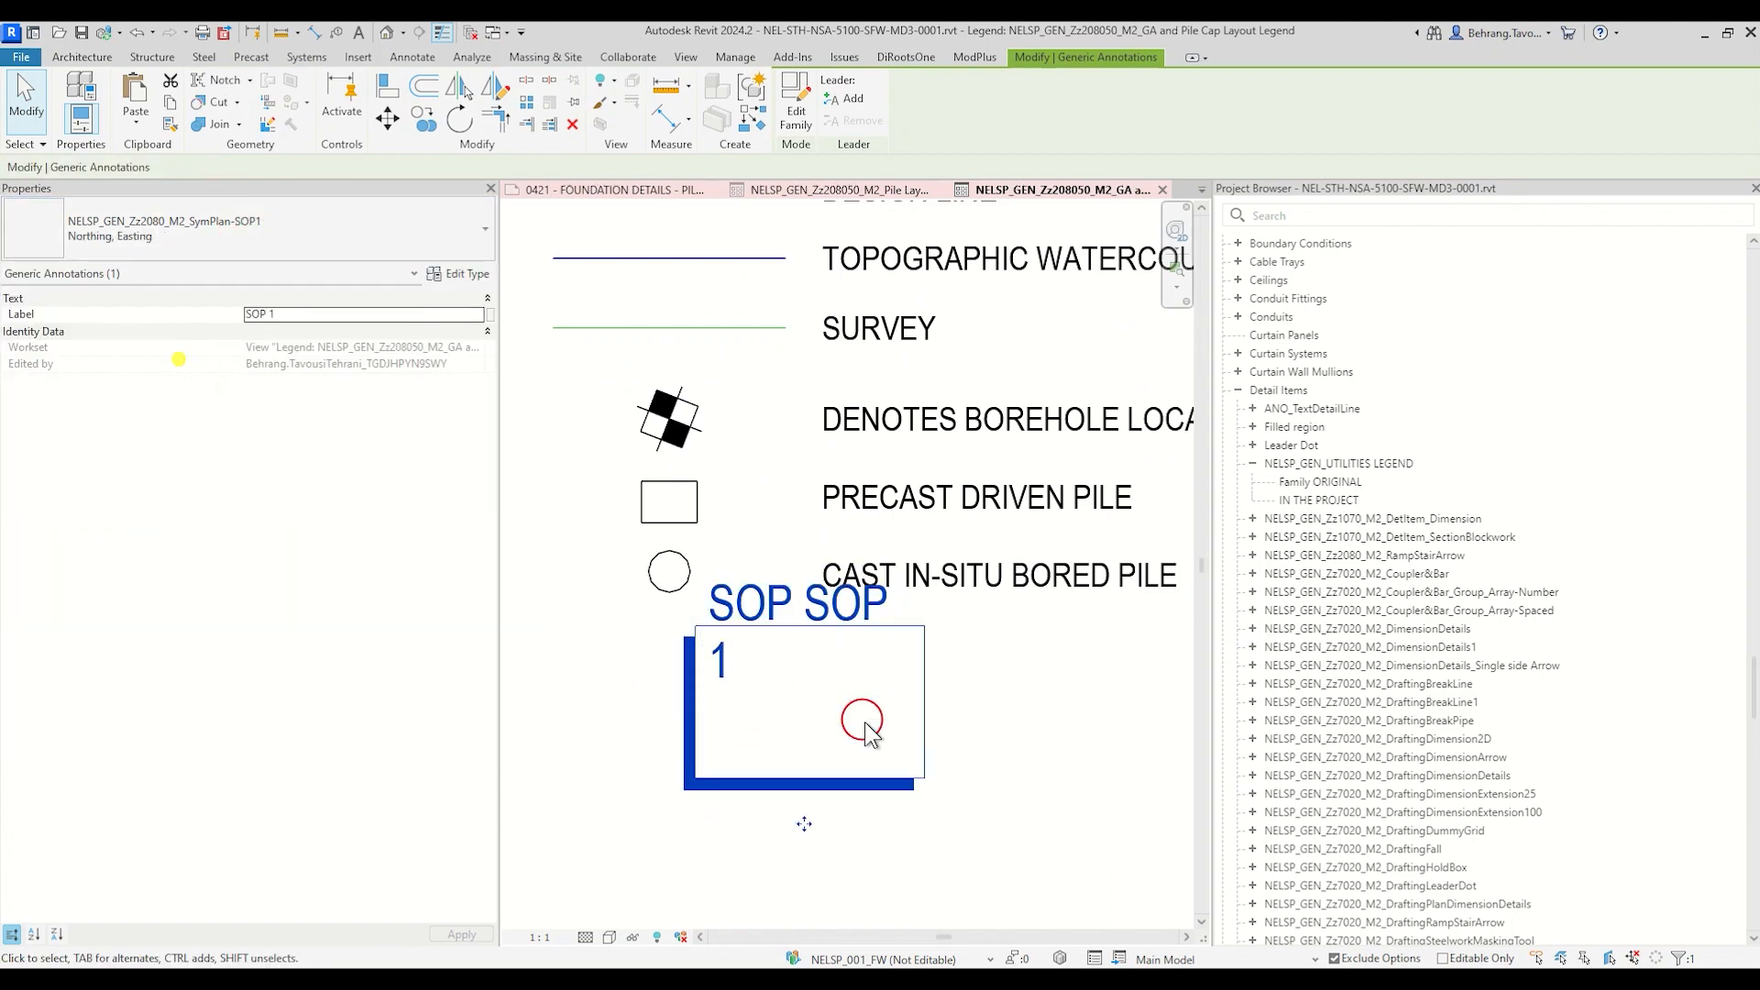
click(313, 247)
click(130, 366)
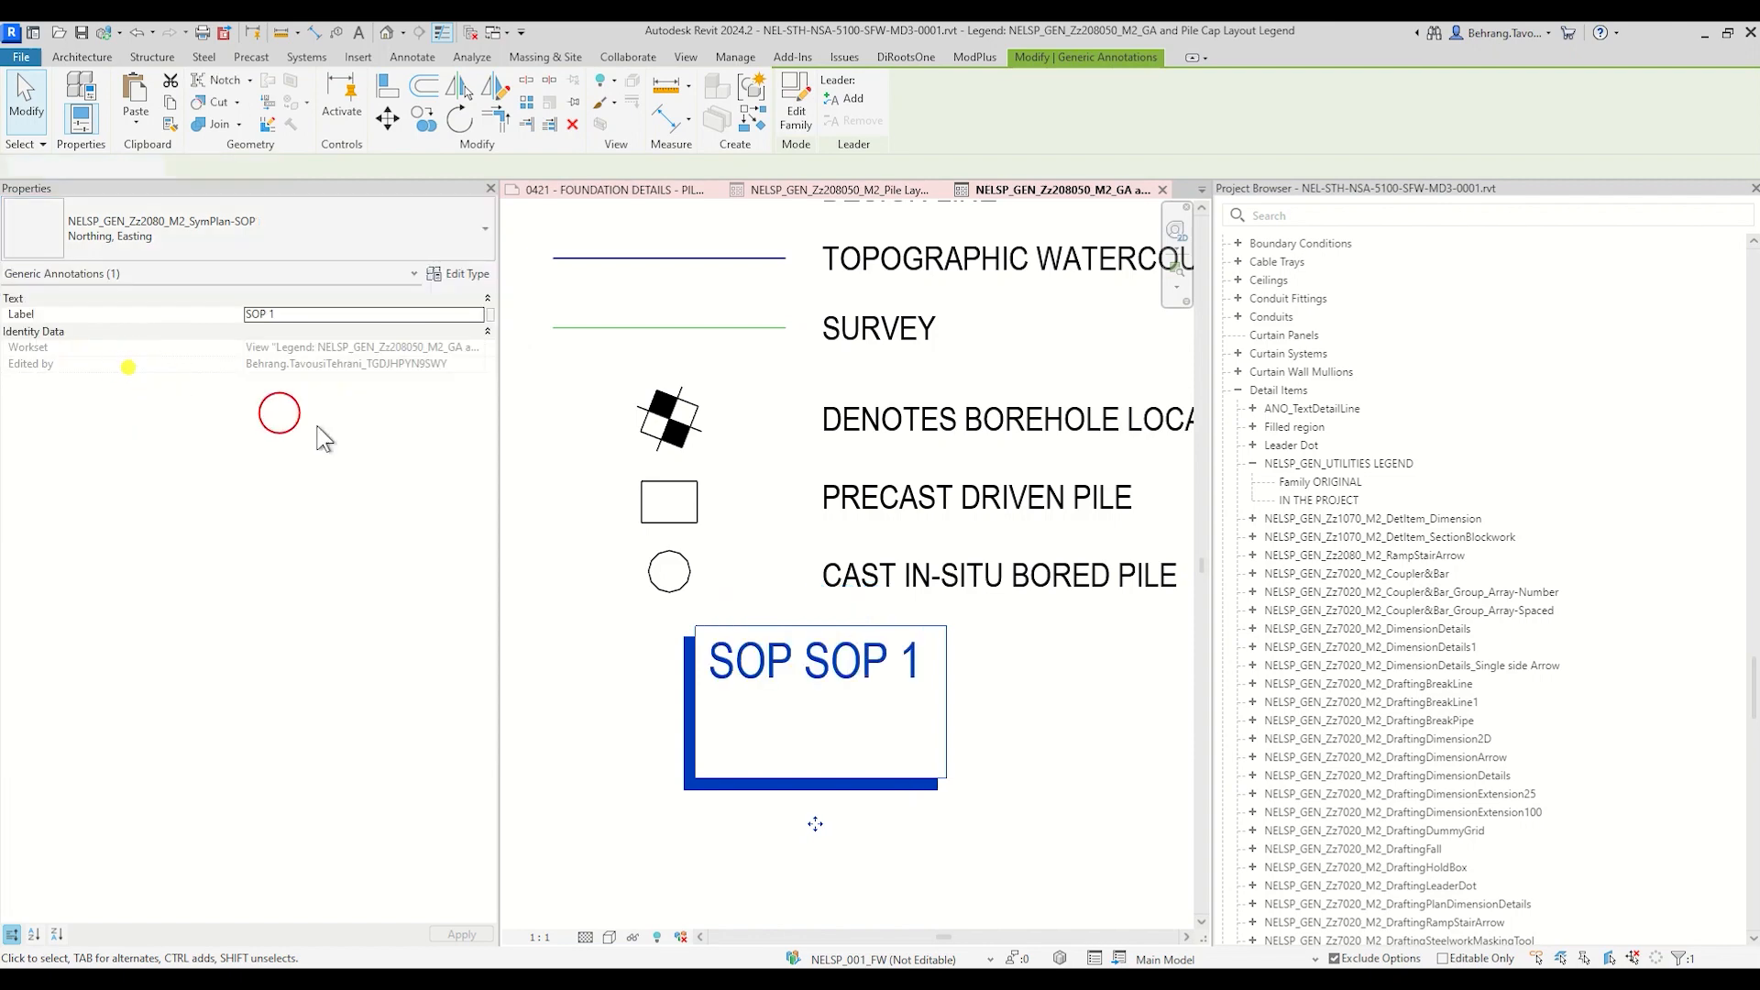
click(306, 231)
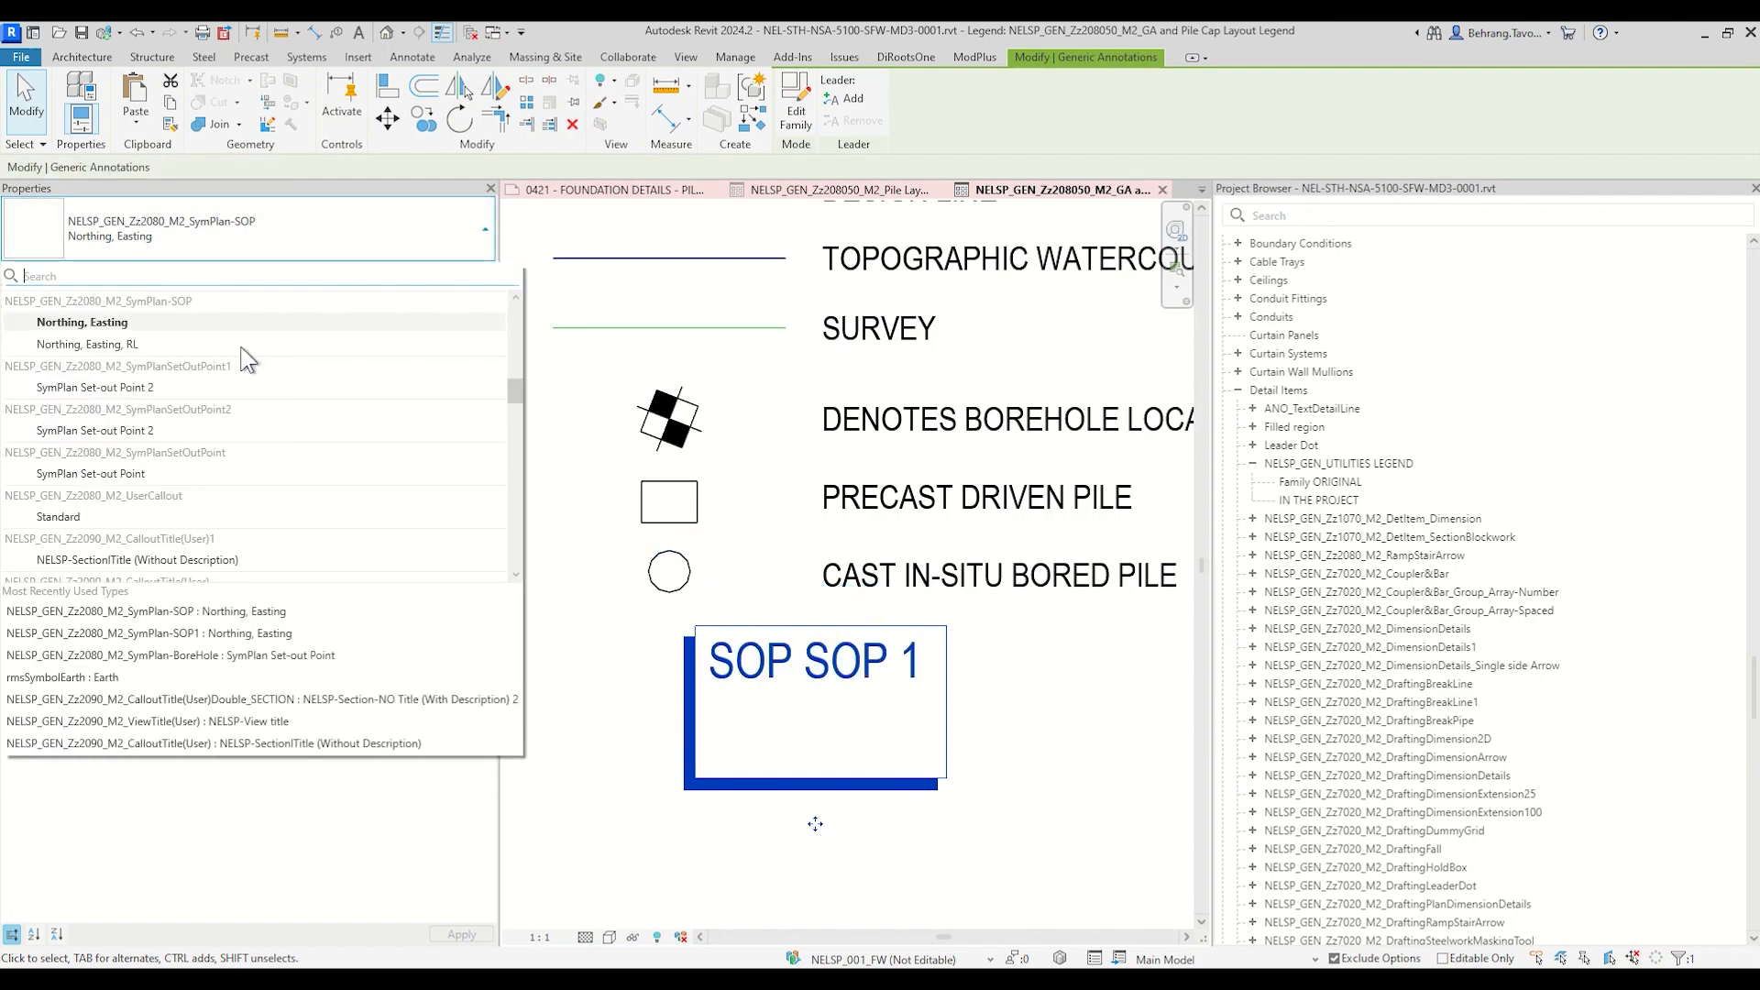
click(168, 475)
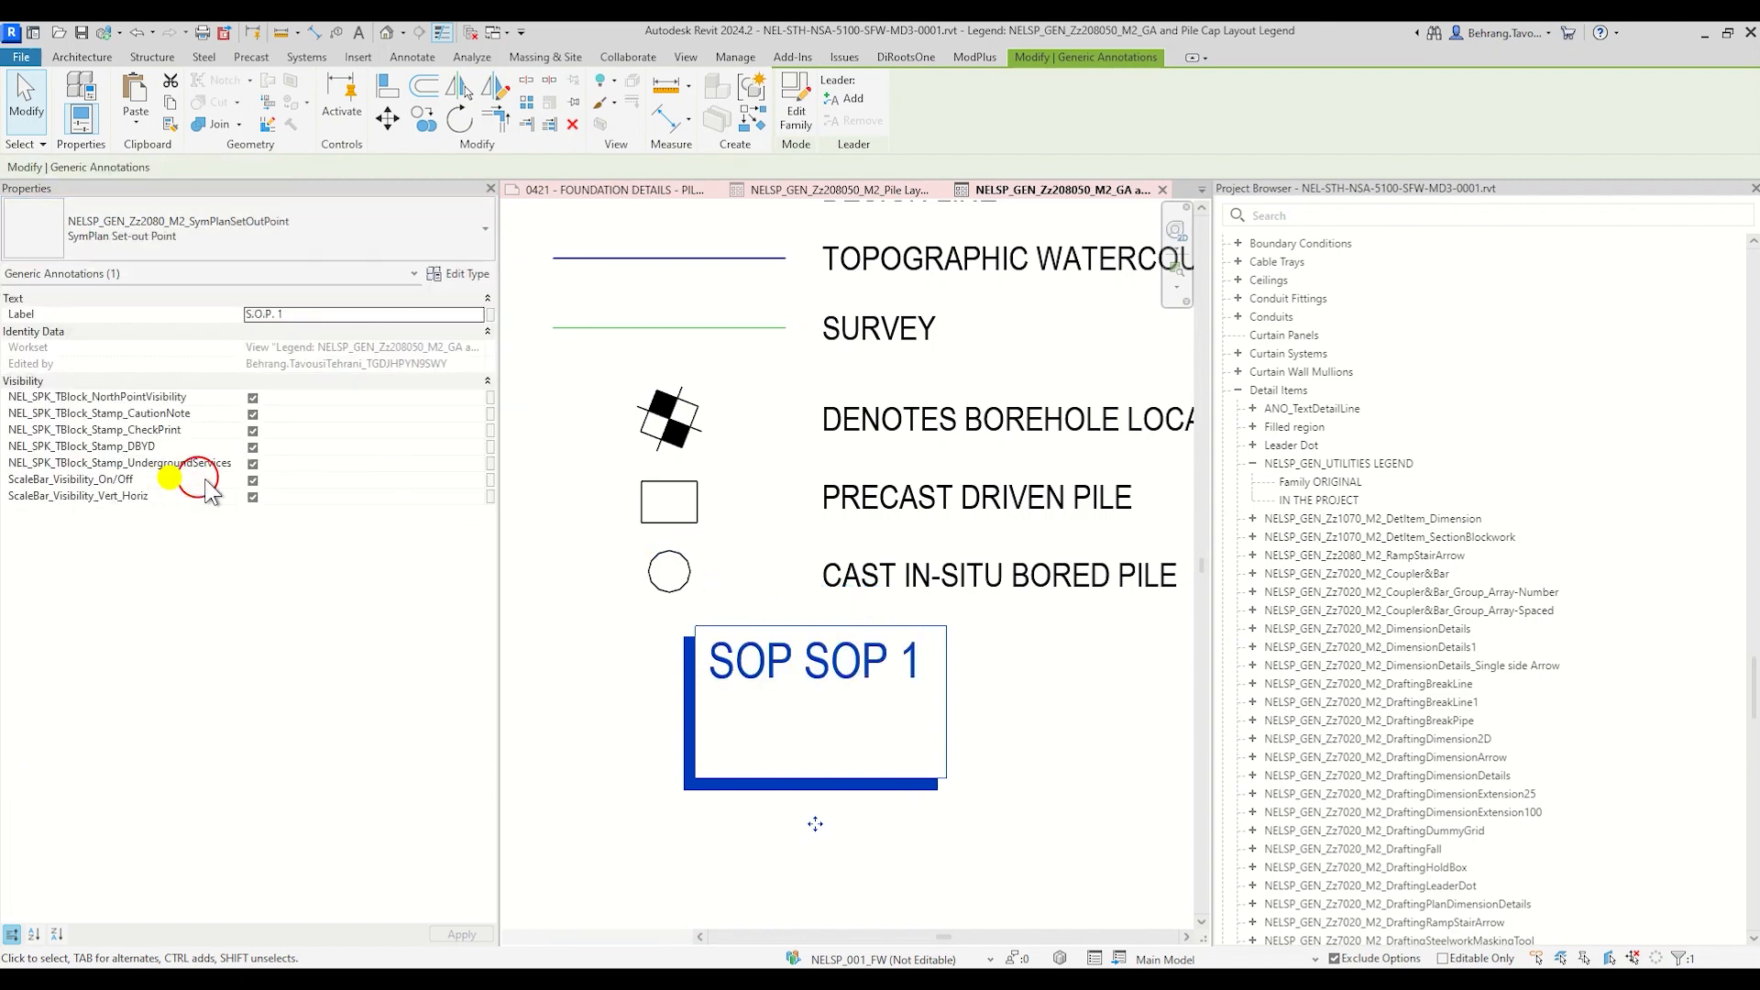
click(894, 832)
Step: Clear the set-out point symbol's label and move the symbol directly beneath the cast in-situ bored pile circle
click(807, 743)
click(337, 314)
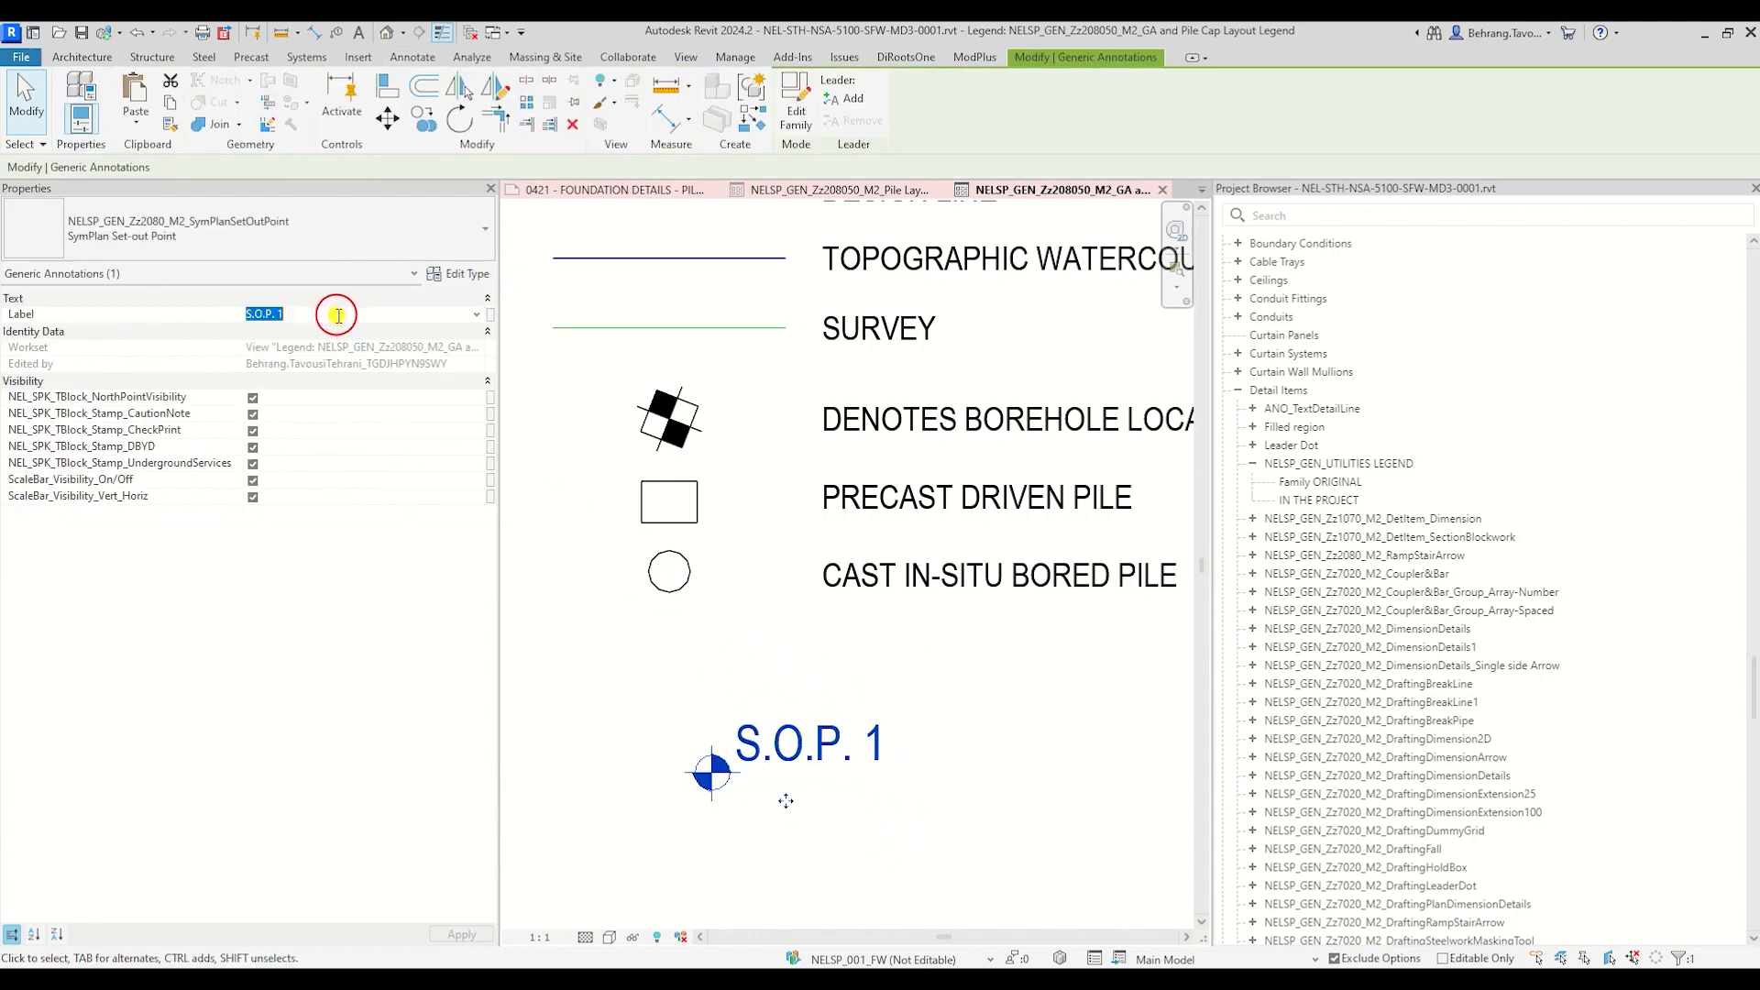
key(BackSpace)
click(991, 679)
click(895, 739)
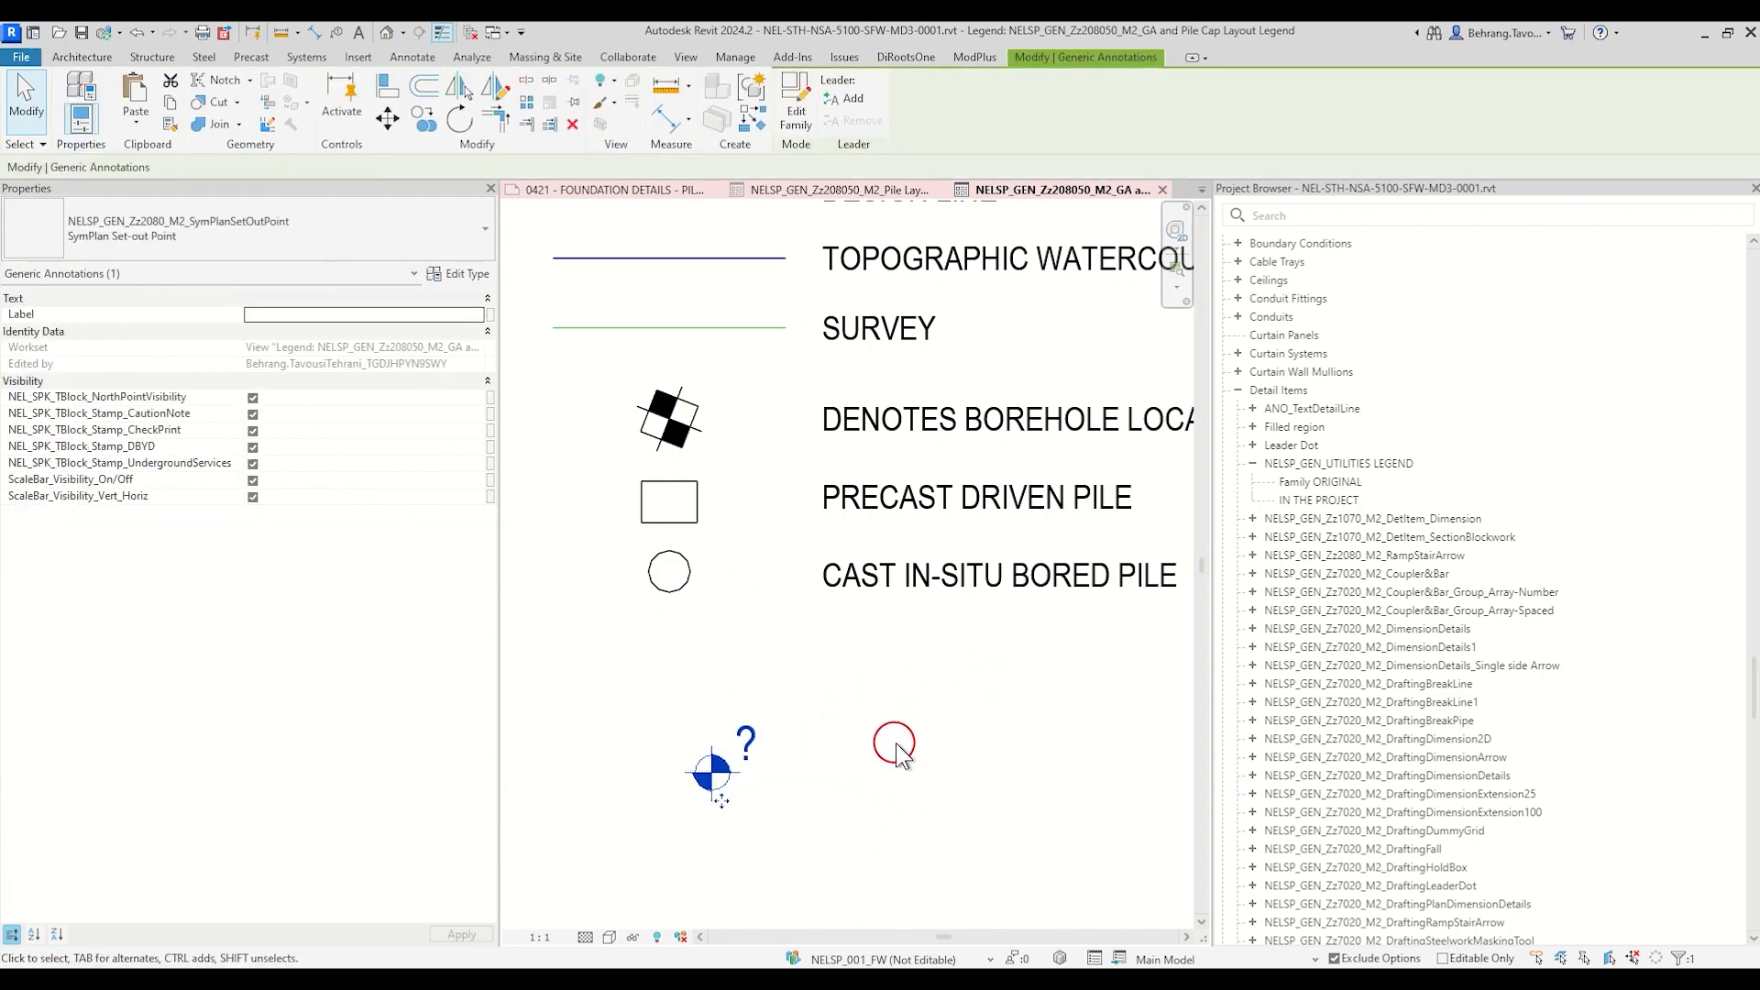
click(688, 763)
mouse_move(708, 768)
ctrl+mouse_down()
mouse_move(720, 786)
mouse_move(679, 697)
ctrl+mouse_up()
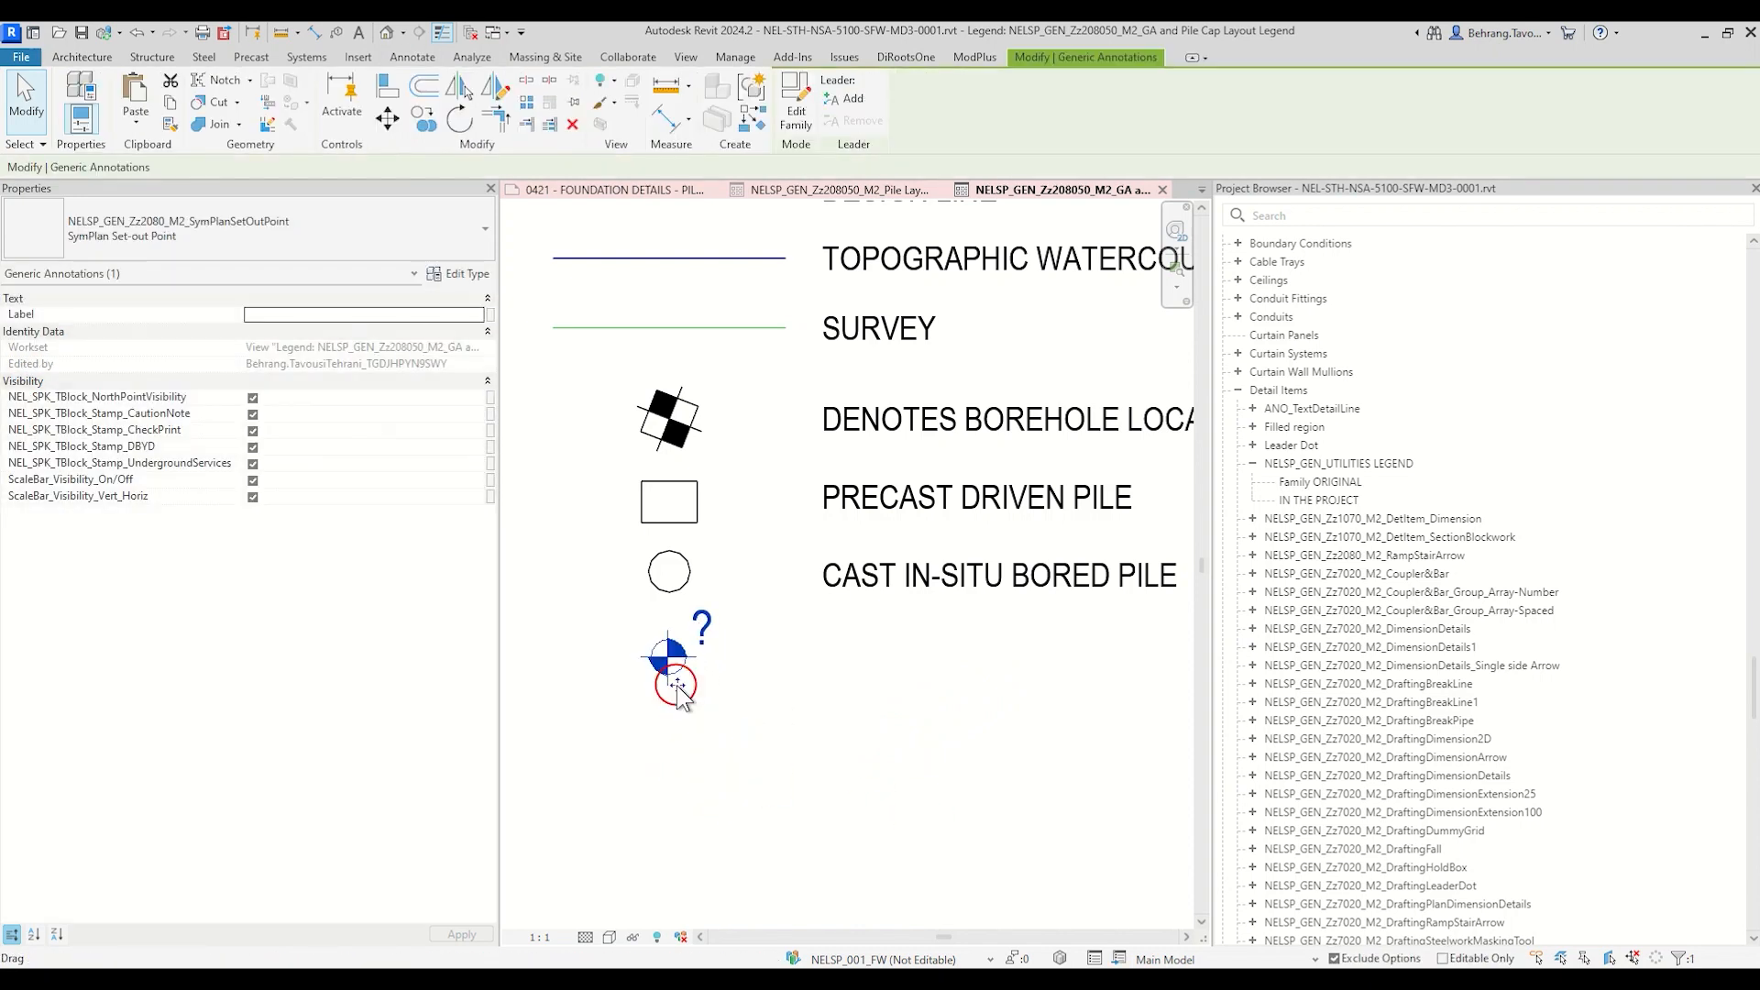
Step: Draw a vertical detail line from the midpoint of the precast driven pile rectangle's lower edge down past the set-out point symbol
key(d)
key(l)
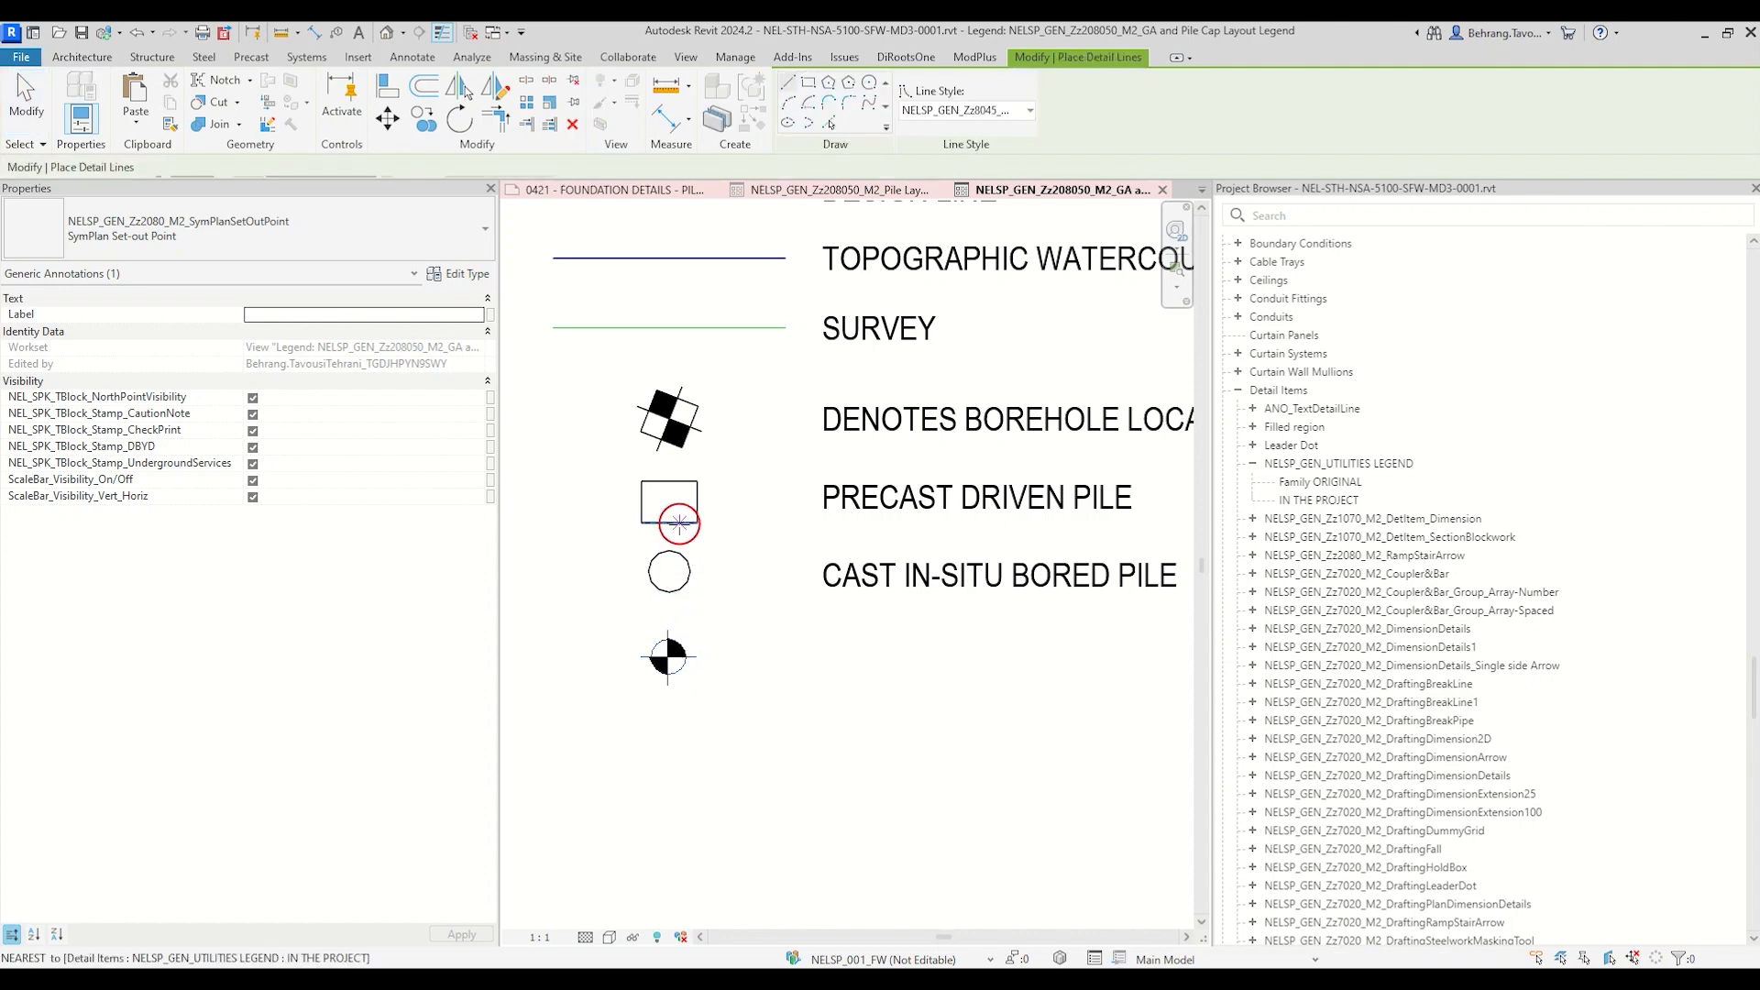
click(669, 525)
click(670, 804)
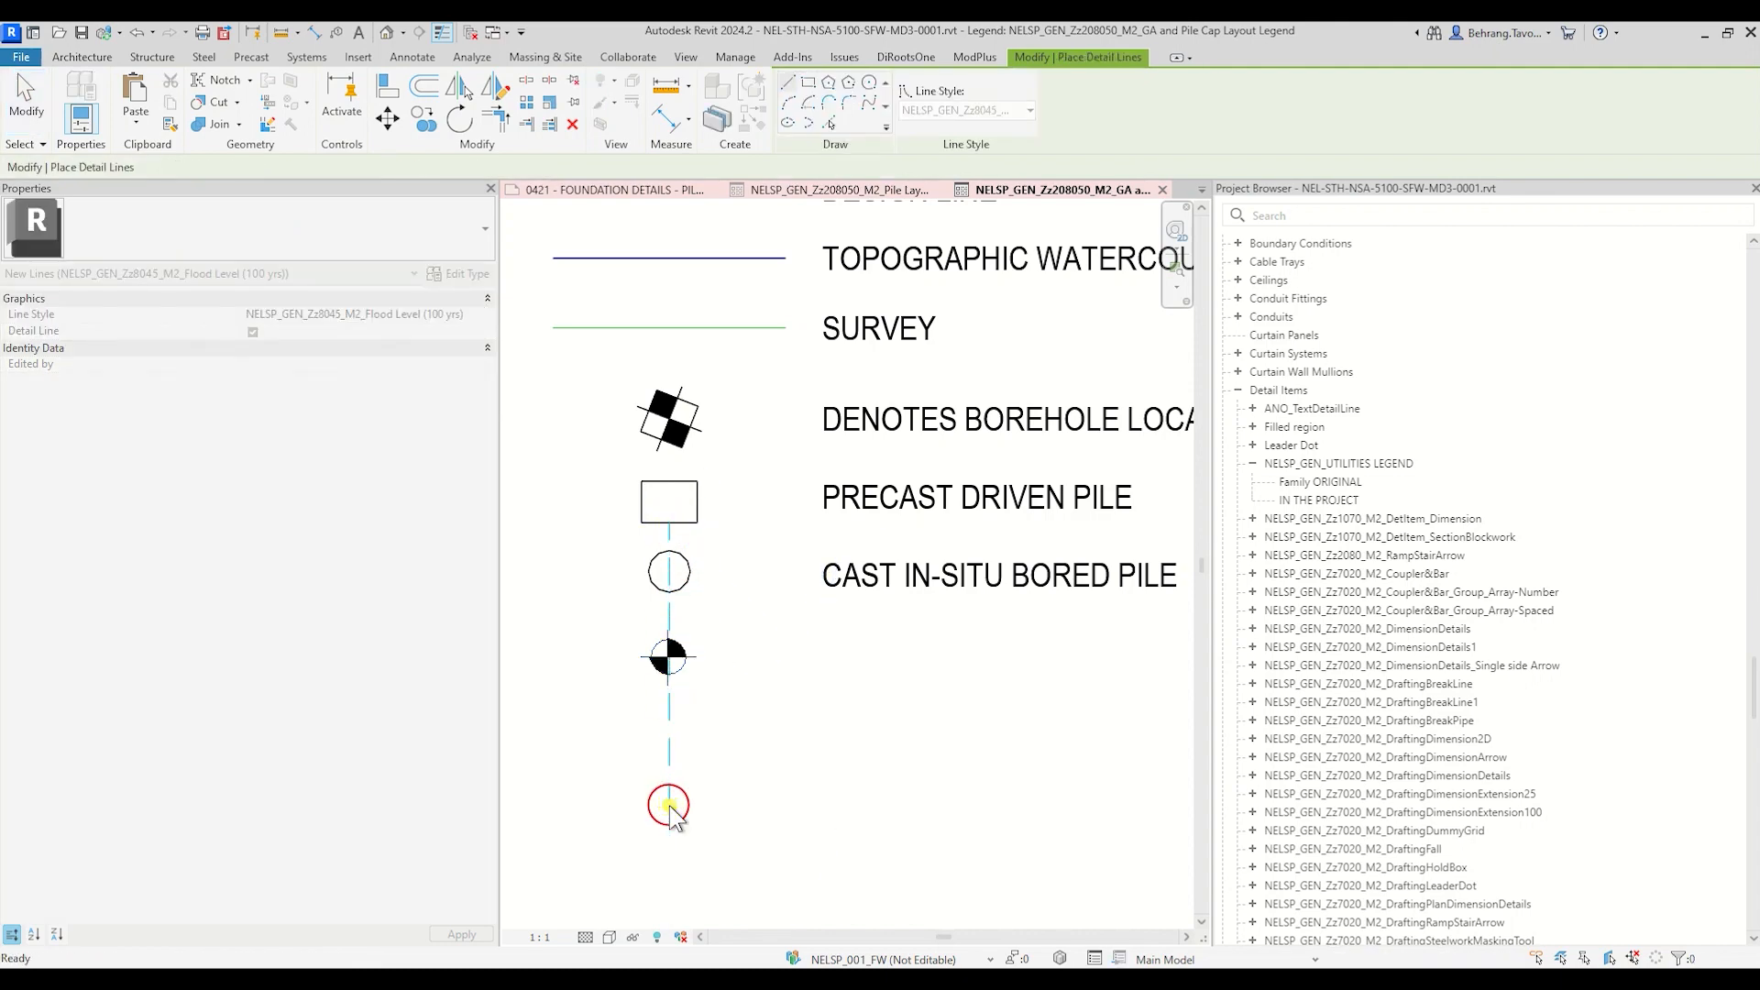
key(Escape)
key(Escape)
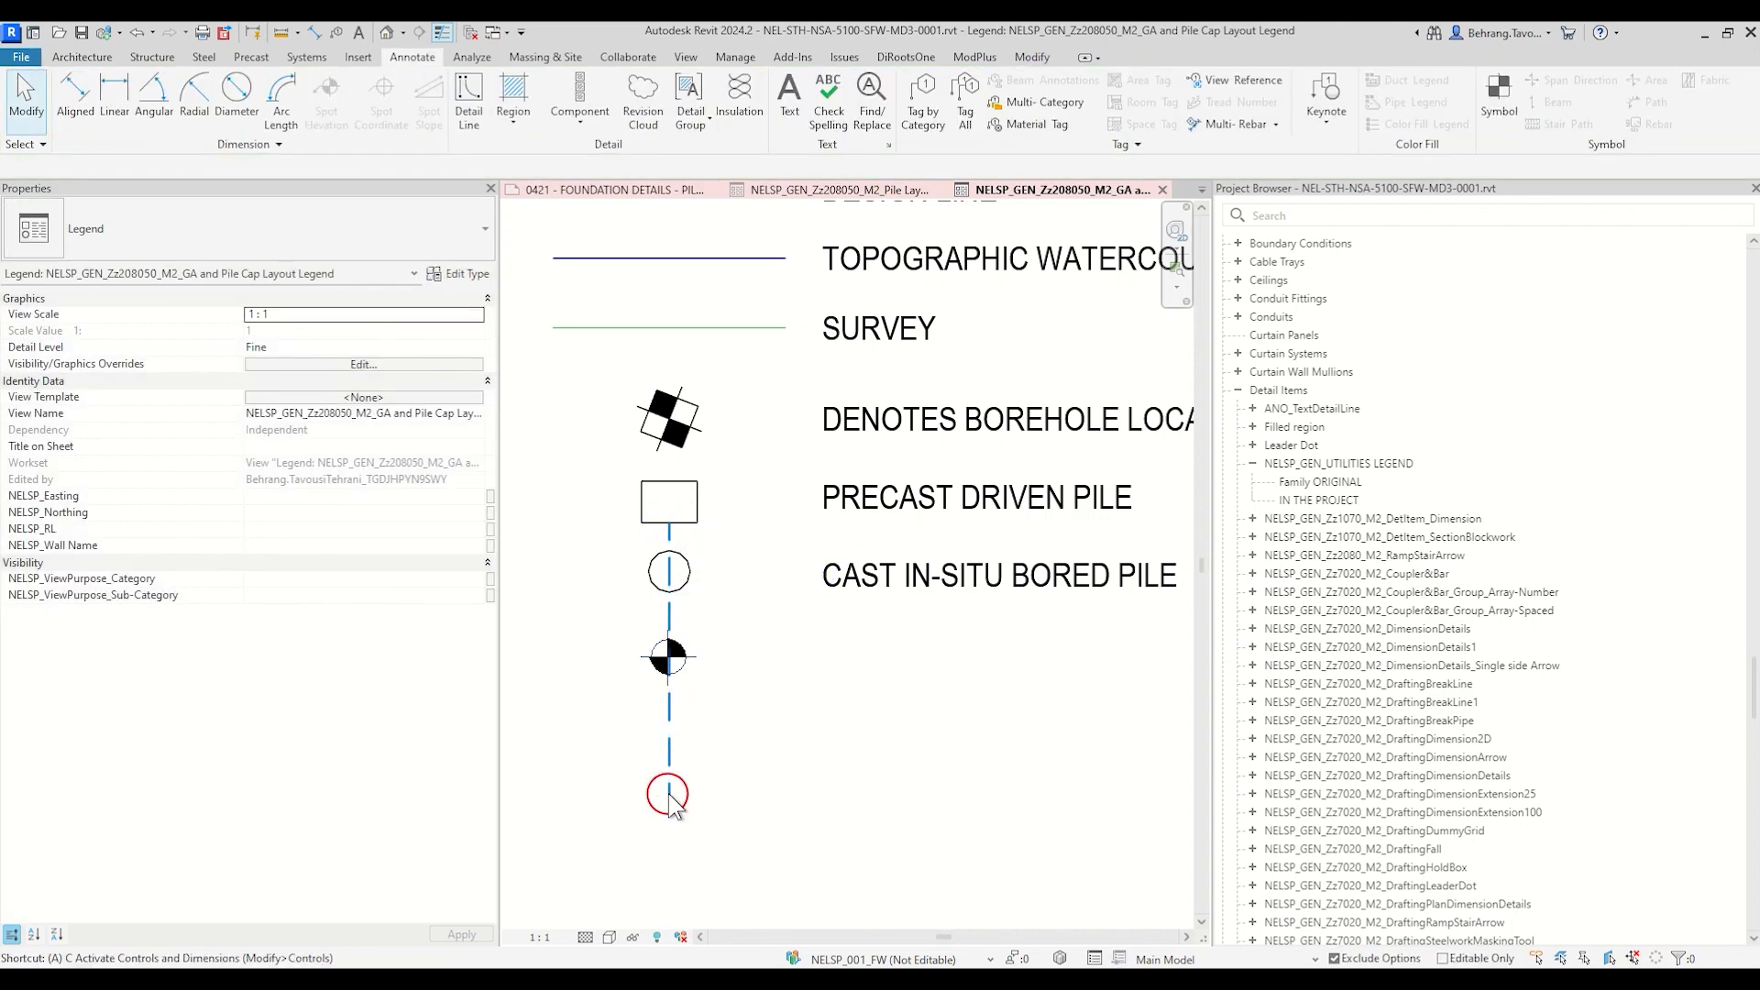
Step: Align the set-out point symbol's vertical axis with the guide line, and delete the line
key(a)
key(l)
scroll(674, 651, up, 3)
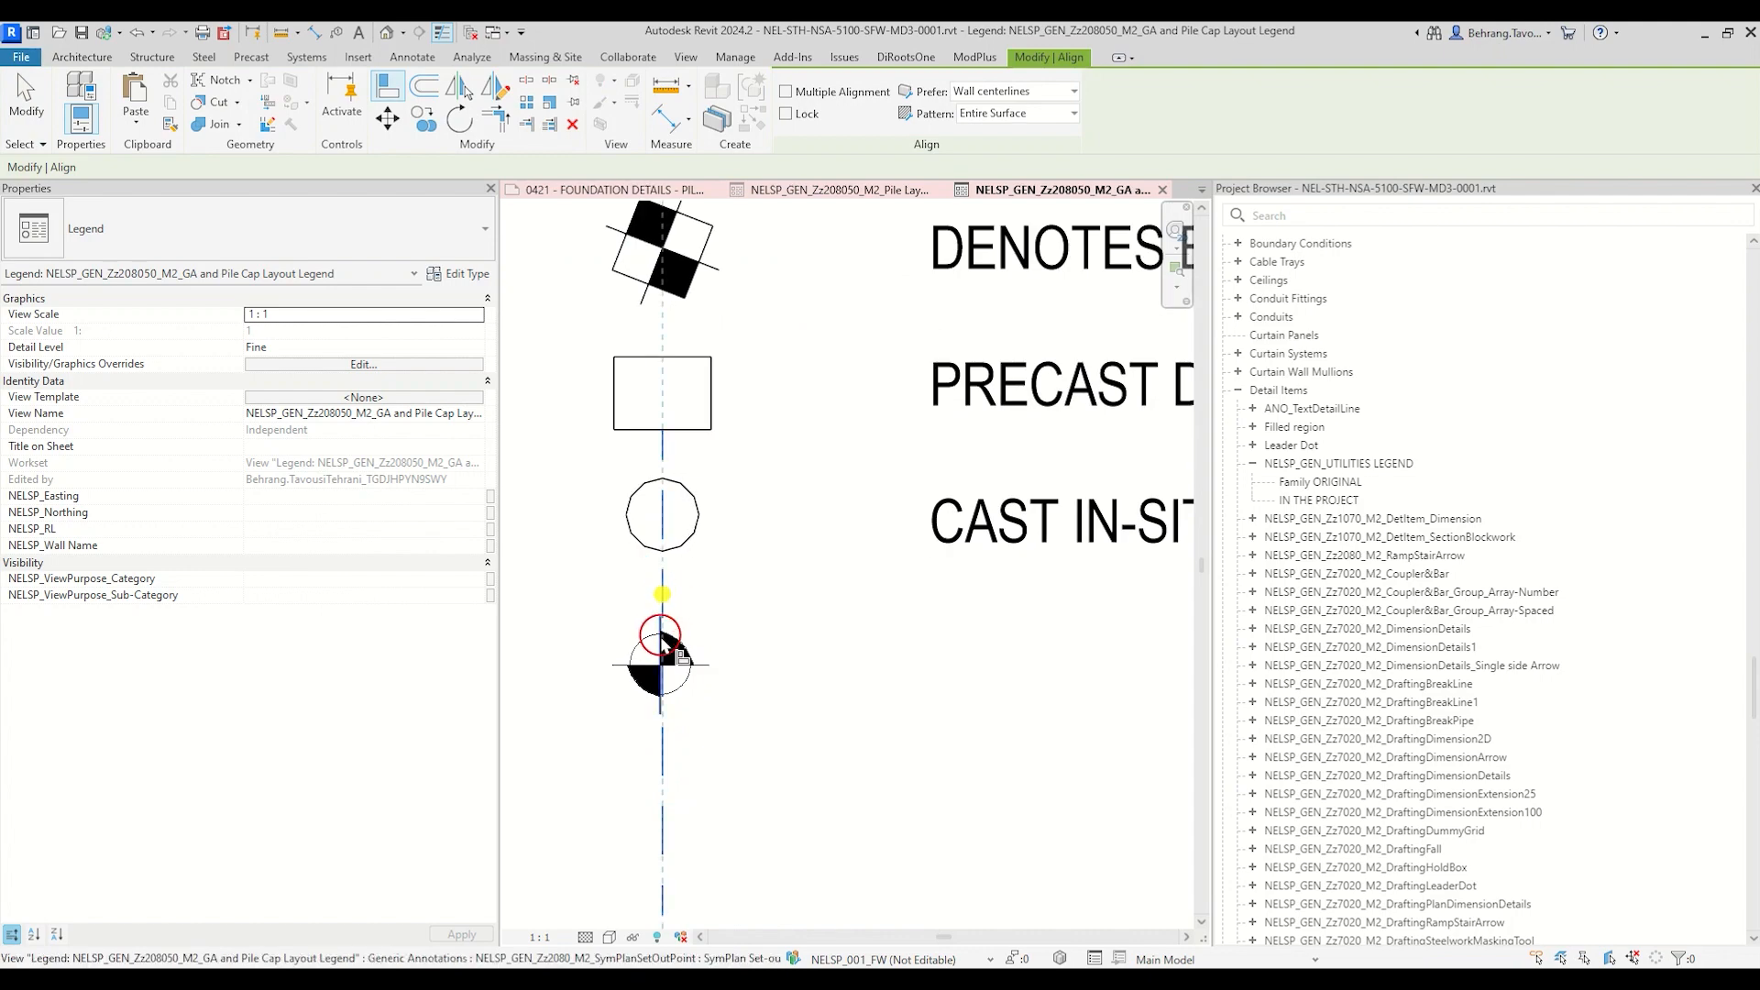
click(661, 634)
key(Escape)
key(Escape)
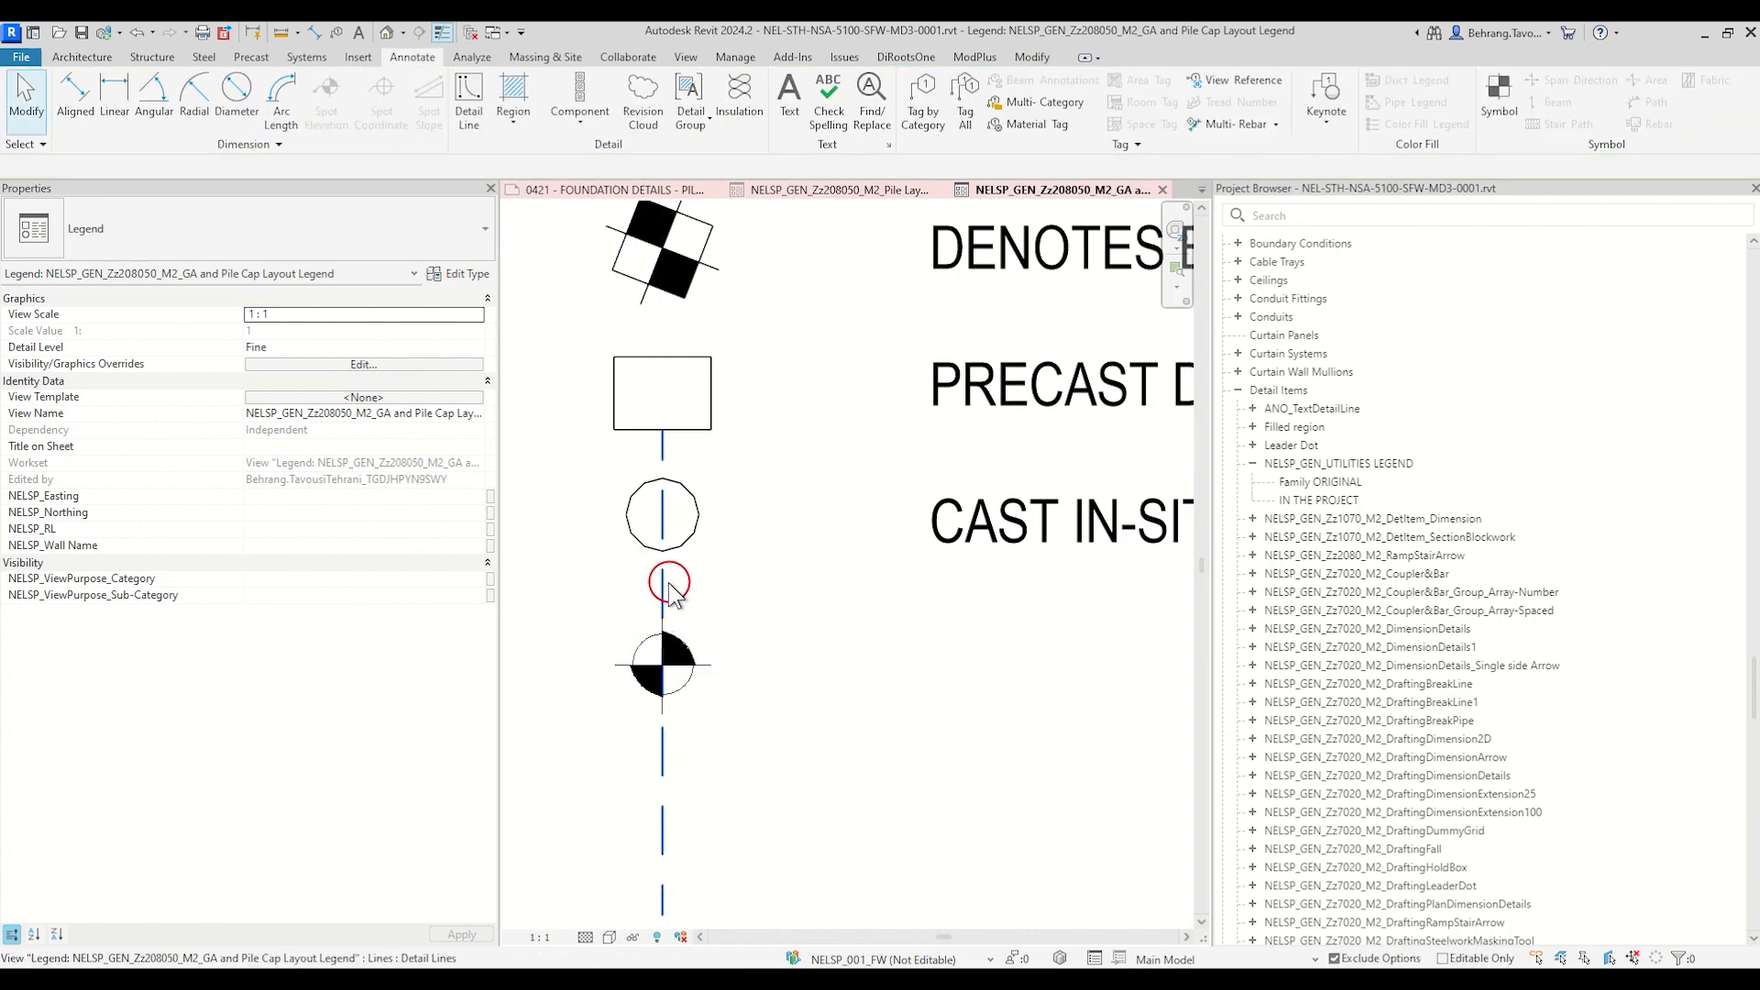
click(666, 583)
key(Delete)
Step: Copy the CAST IN-SITU BORED PILE text straight down beside the set-out point symbol
scroll(674, 589, down, 3)
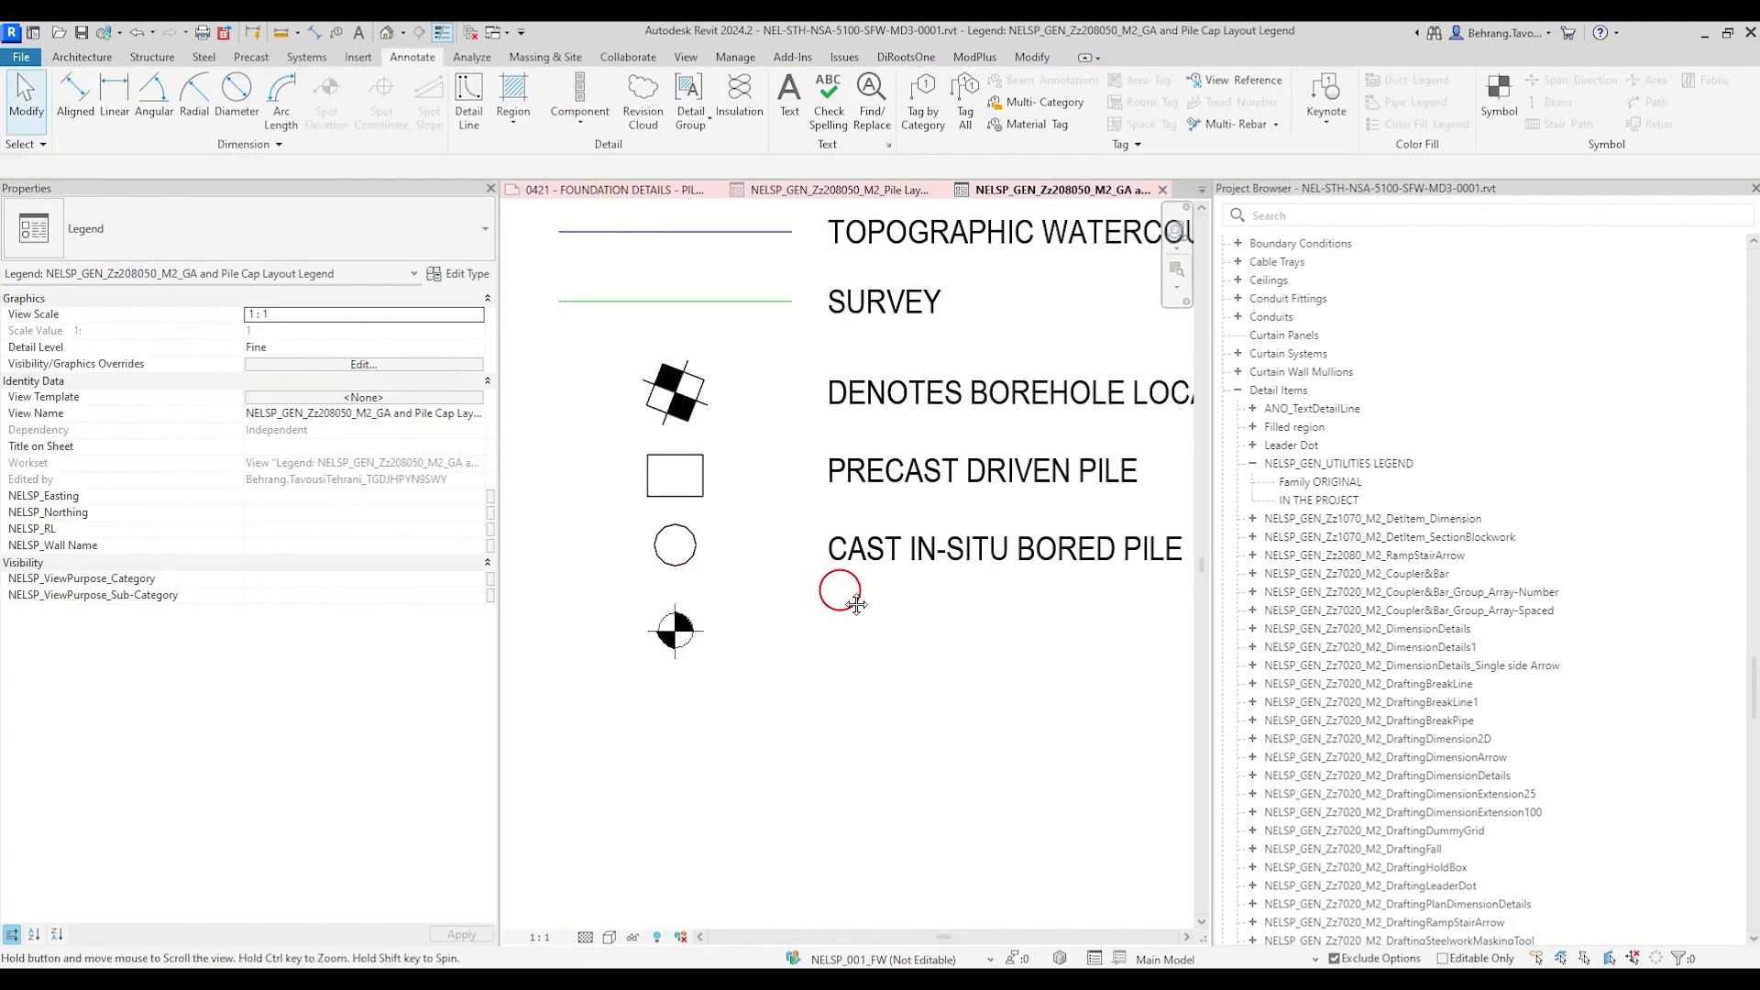
middle_drag(838, 590, 802, 607)
click(828, 589)
key(c)
key(o)
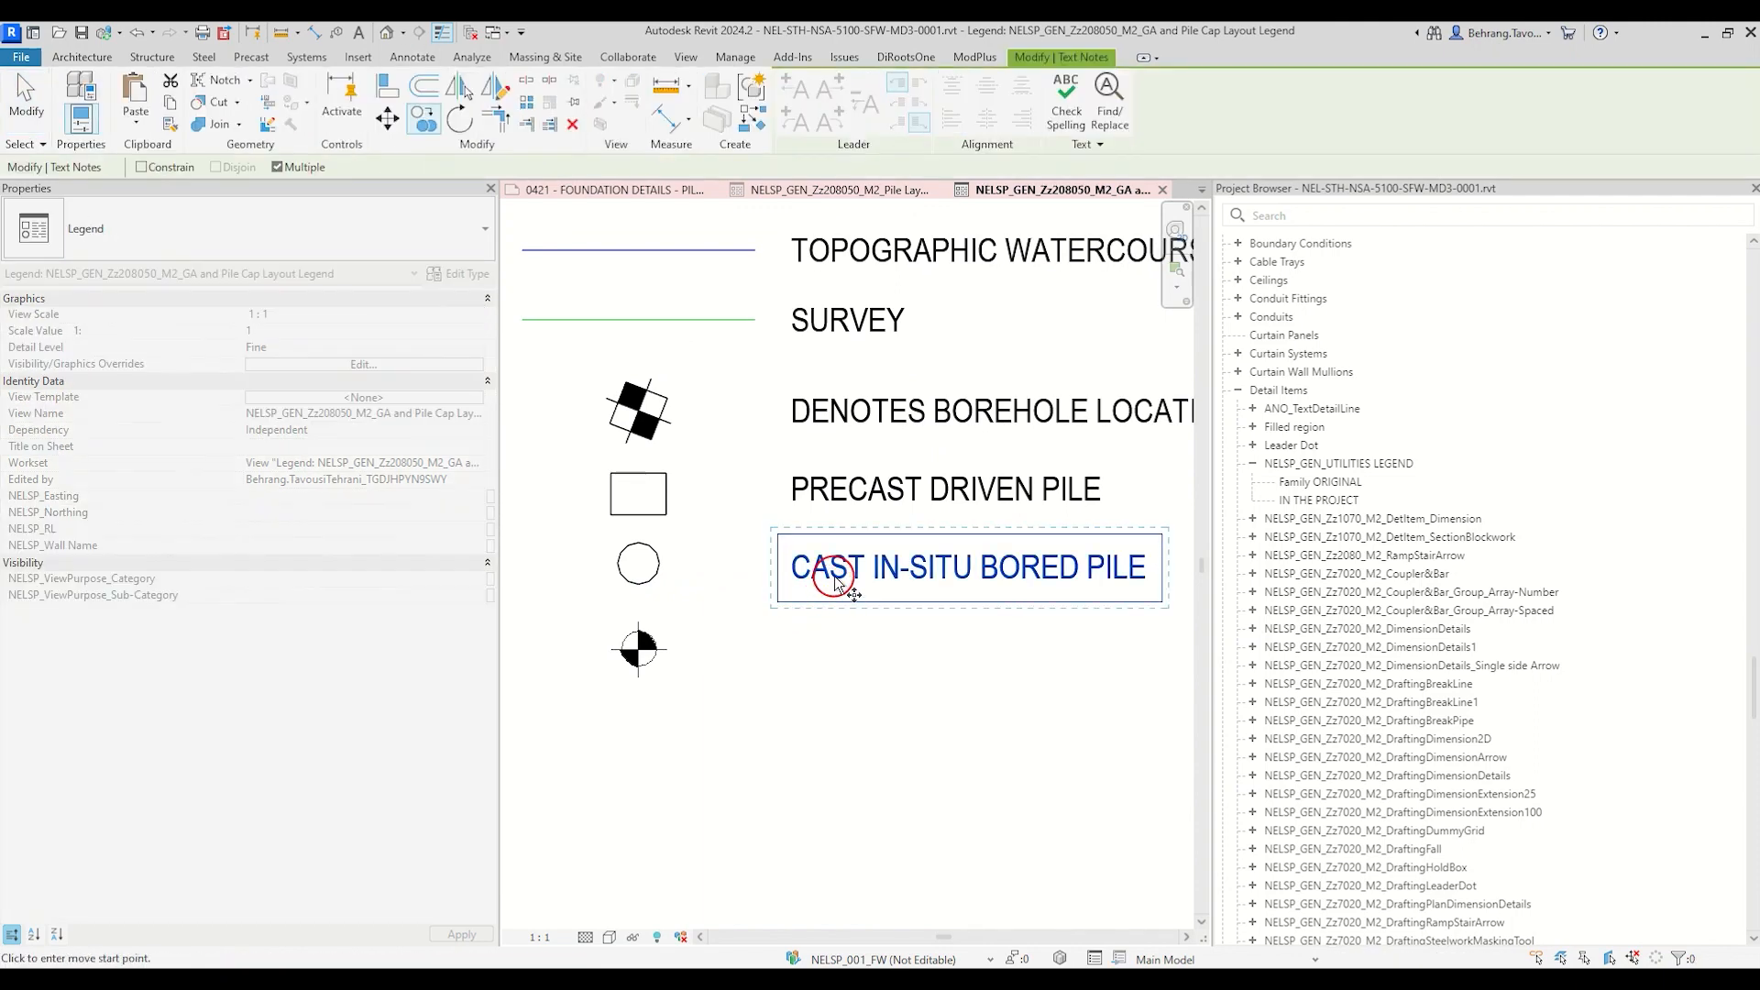
click(834, 577)
click(833, 656)
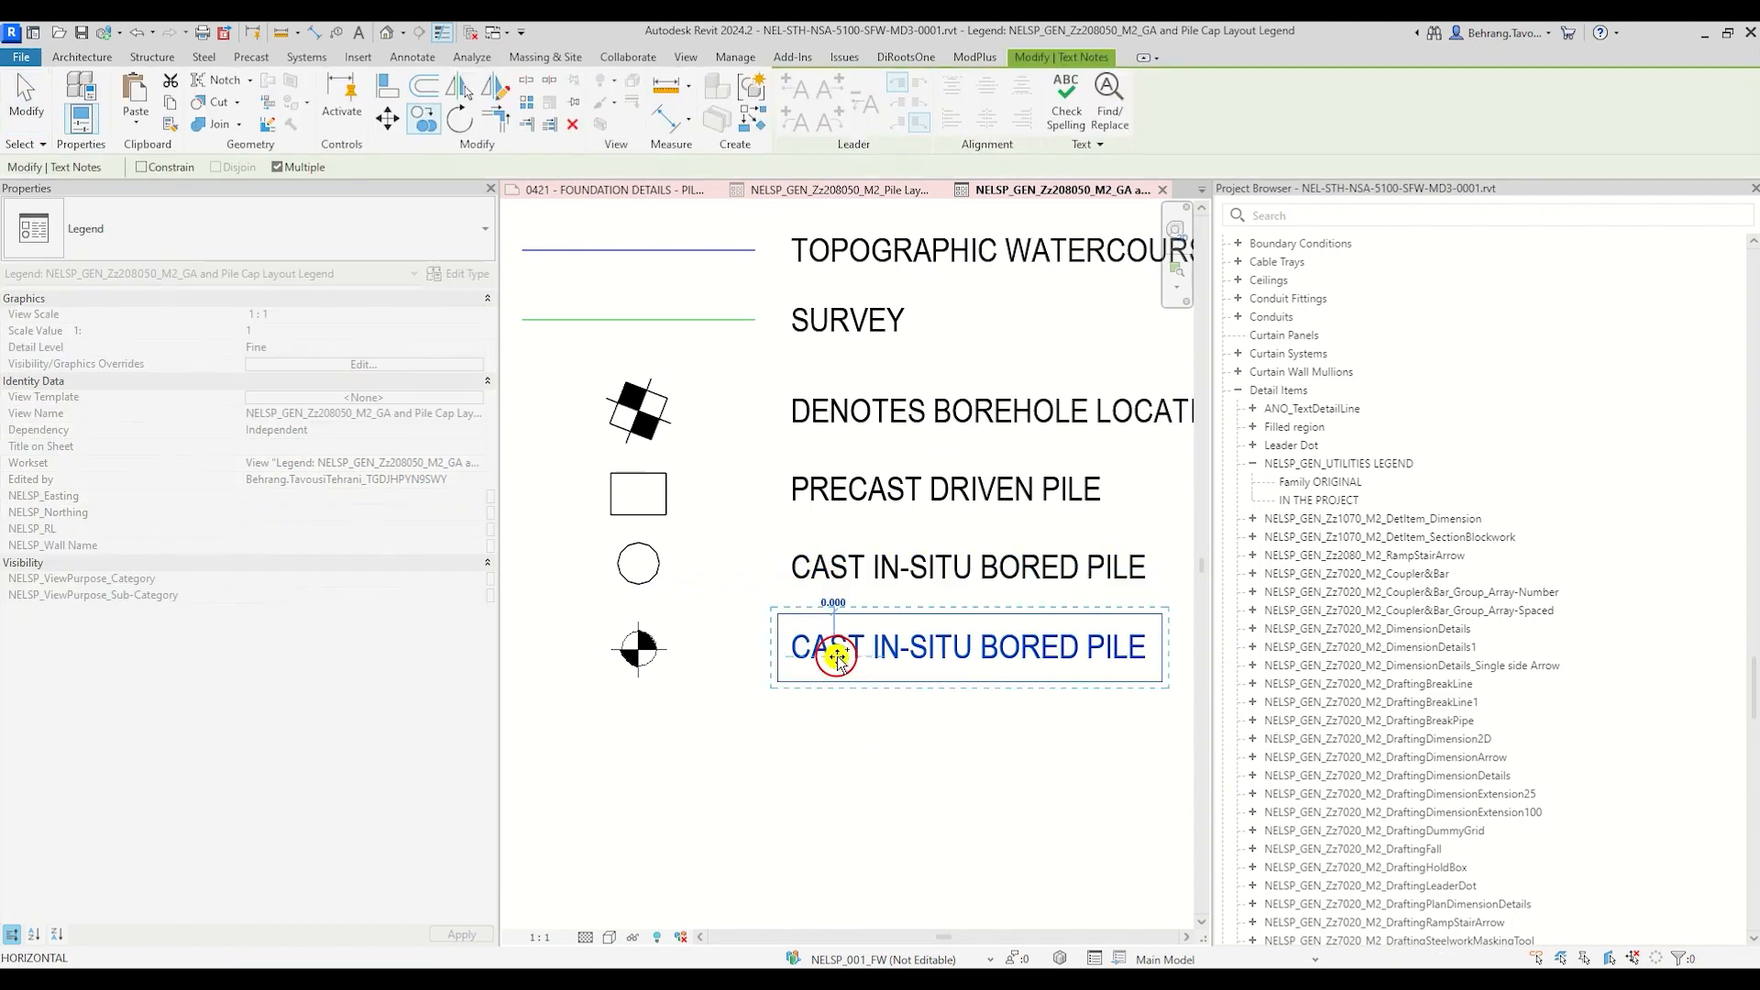
key(Escape)
Step: Check the set-out point wording in the Bluebeam Revu PDF, and change the copied Revit legend text to SET OUT POINT
click(1067, 977)
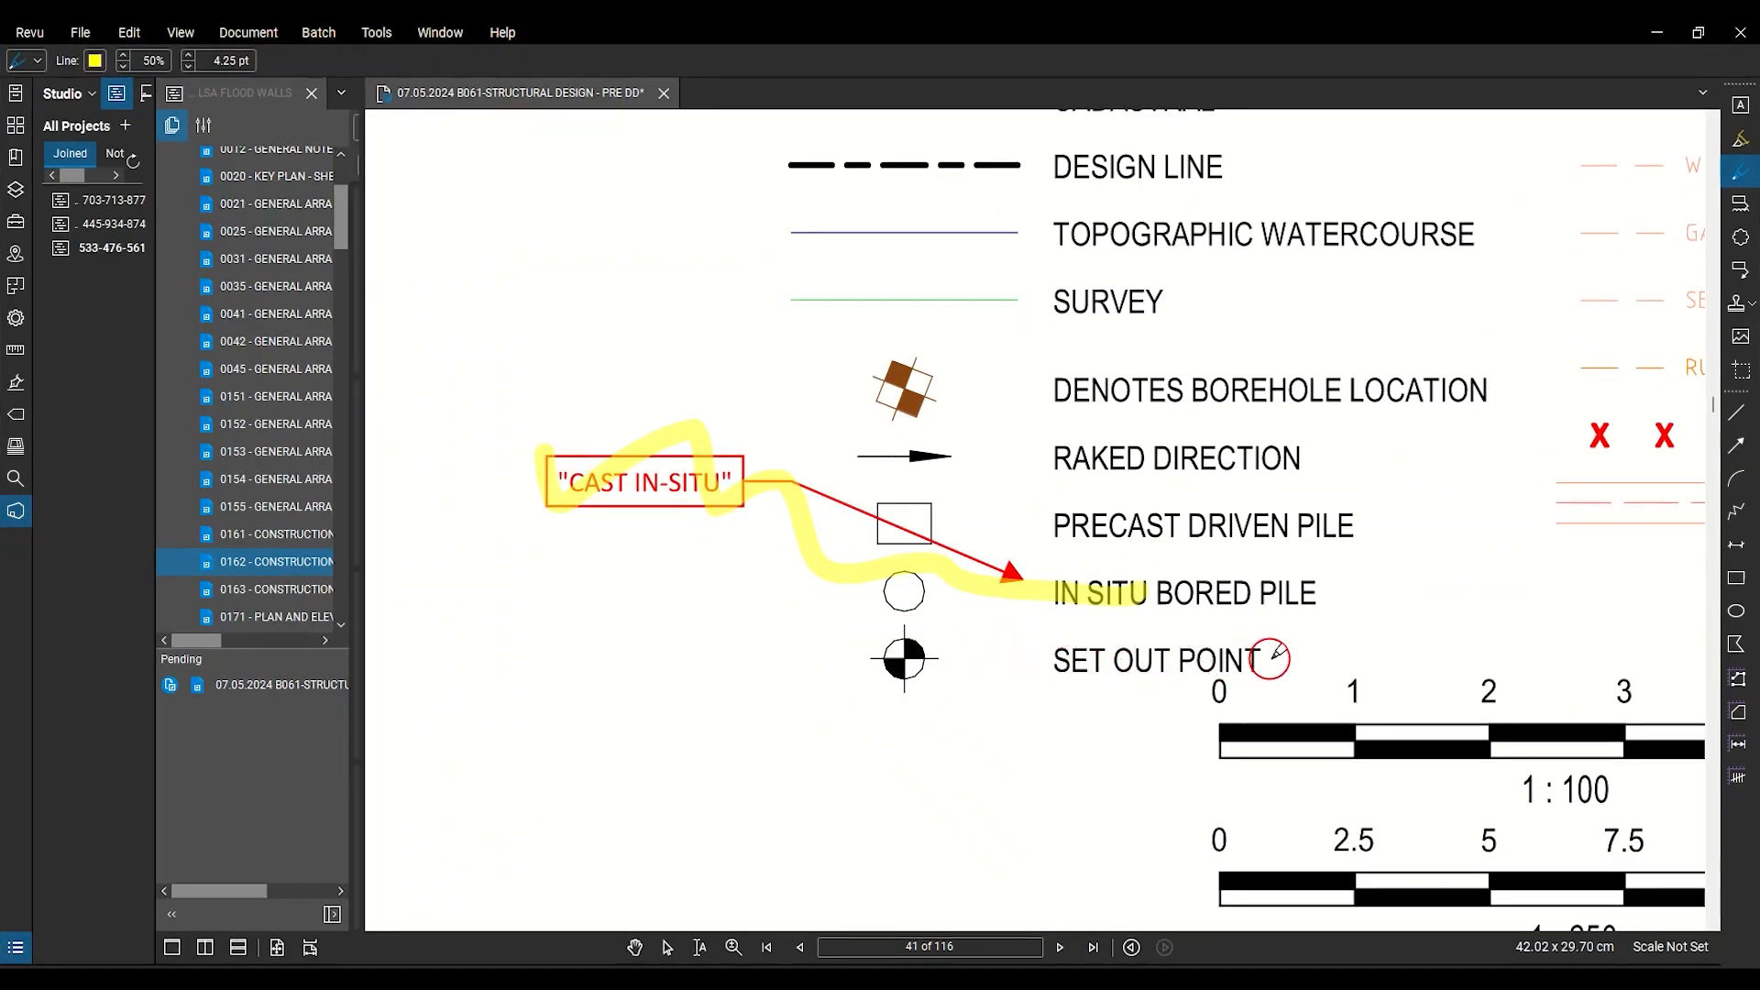
click(1658, 33)
click(653, 649)
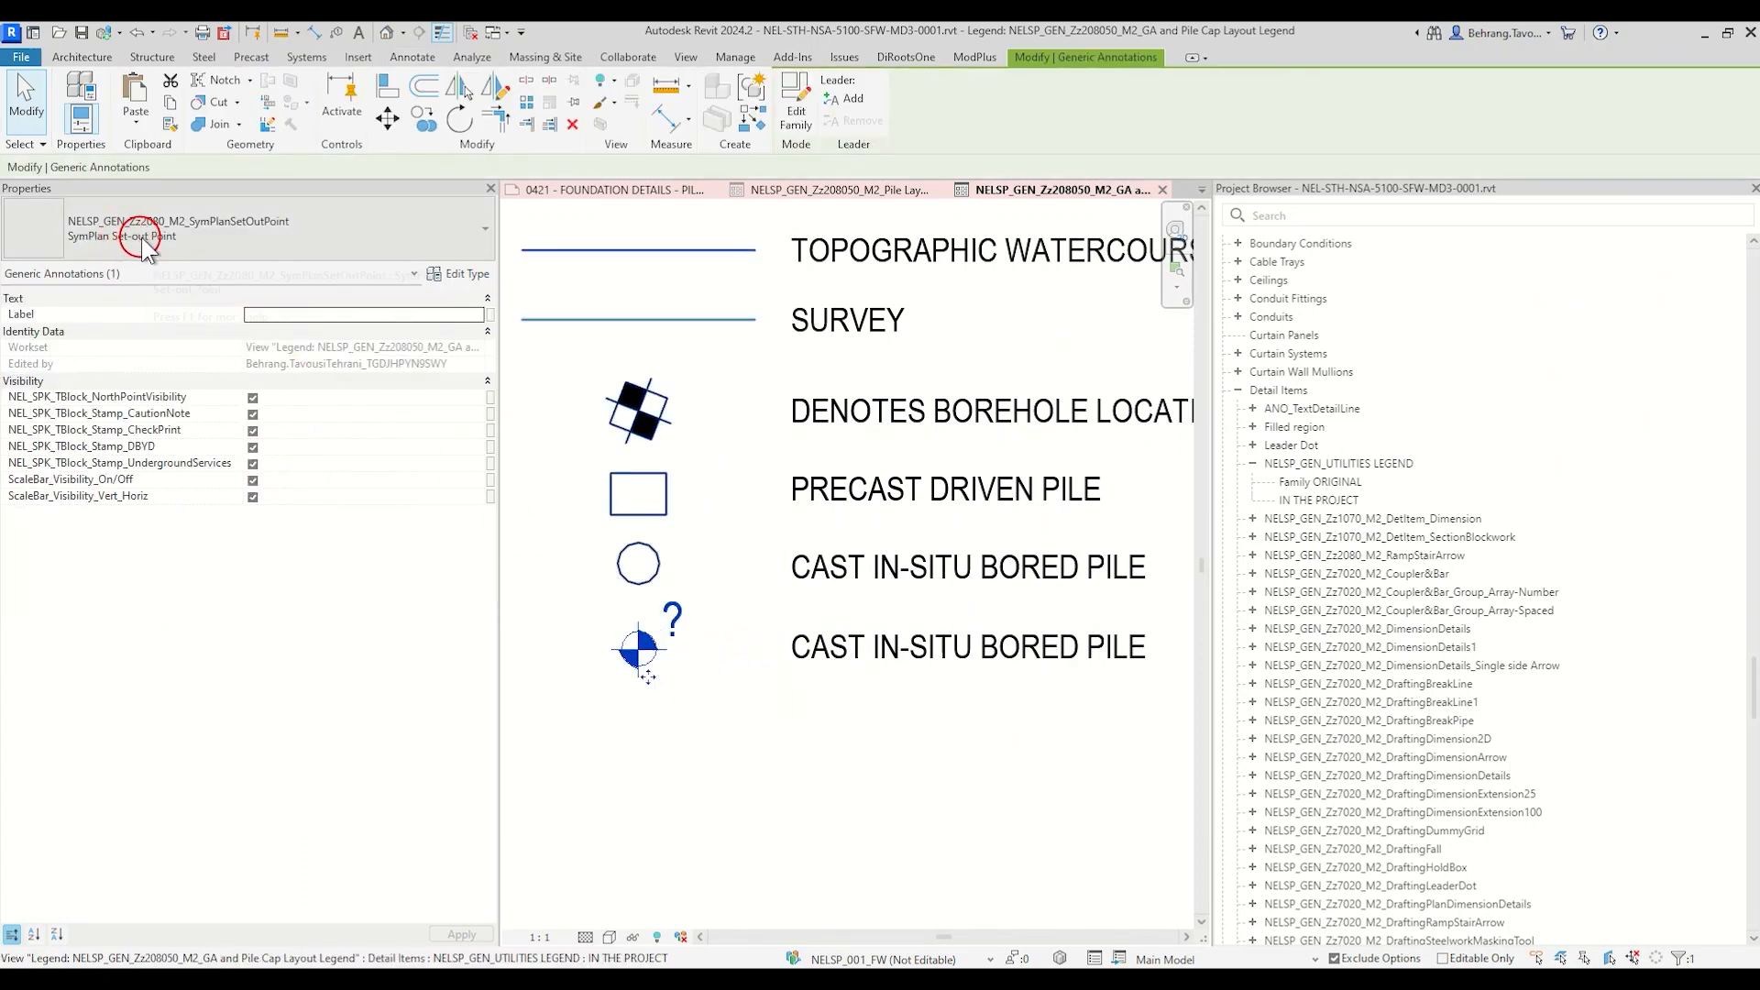
double_click(862, 659)
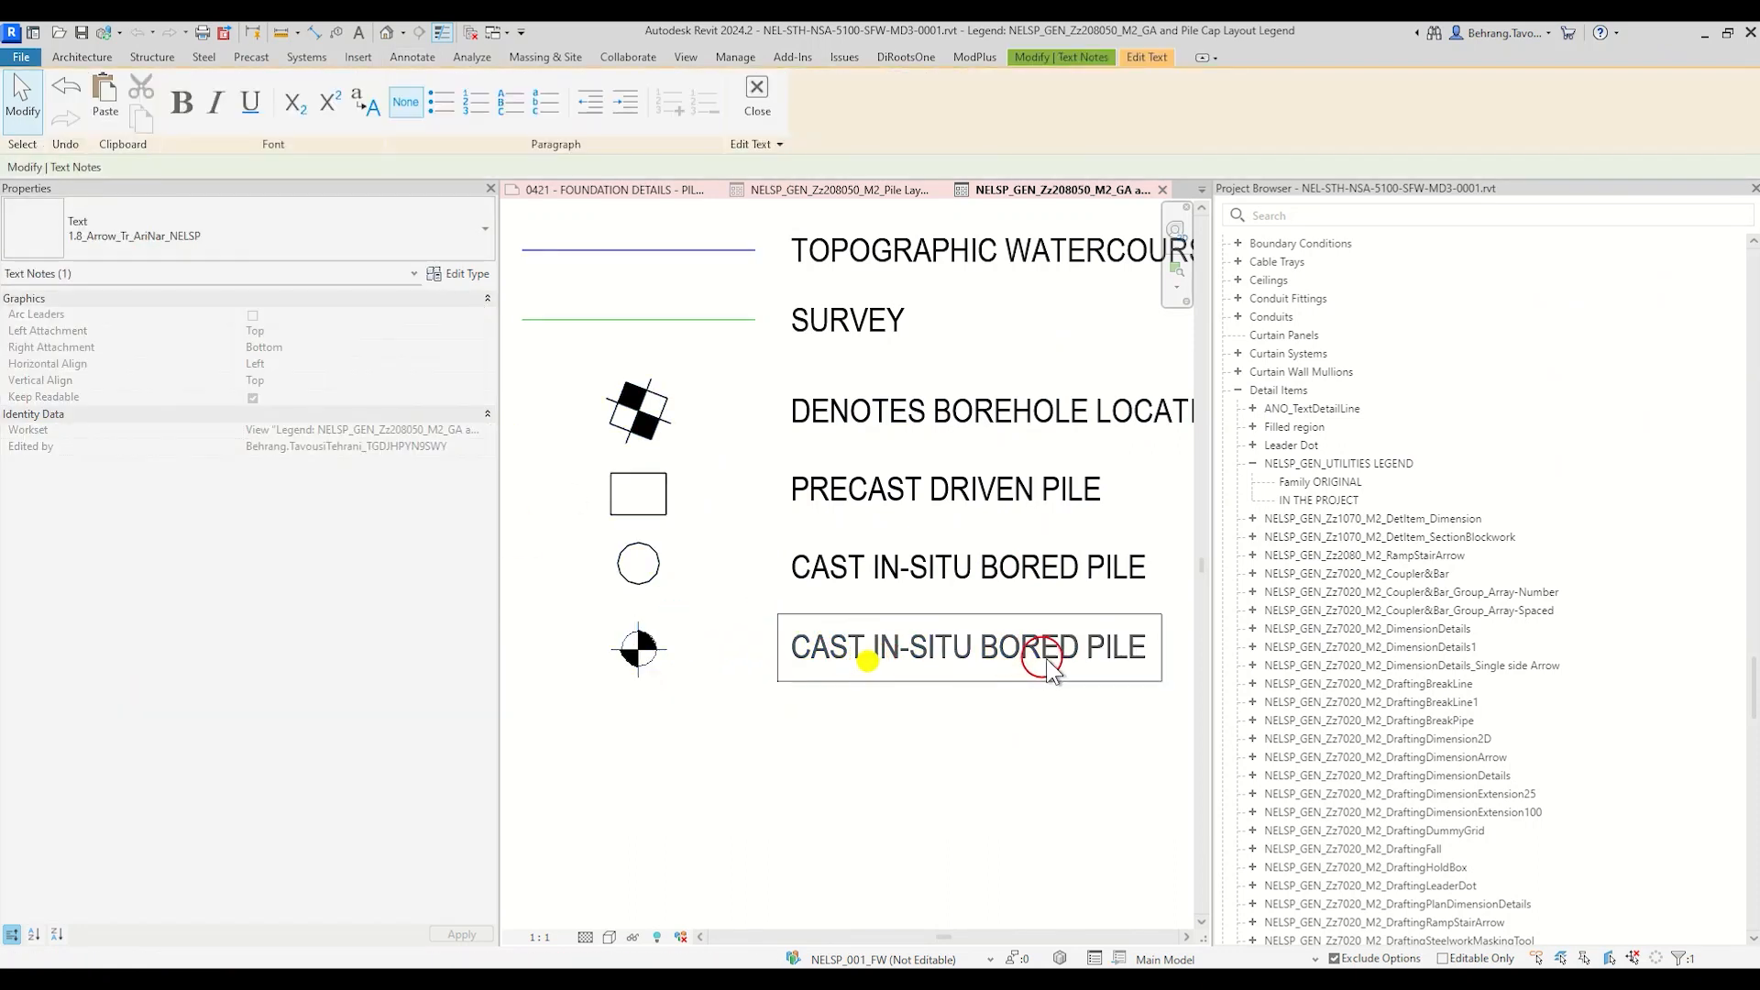
drag(1146, 647, 734, 653)
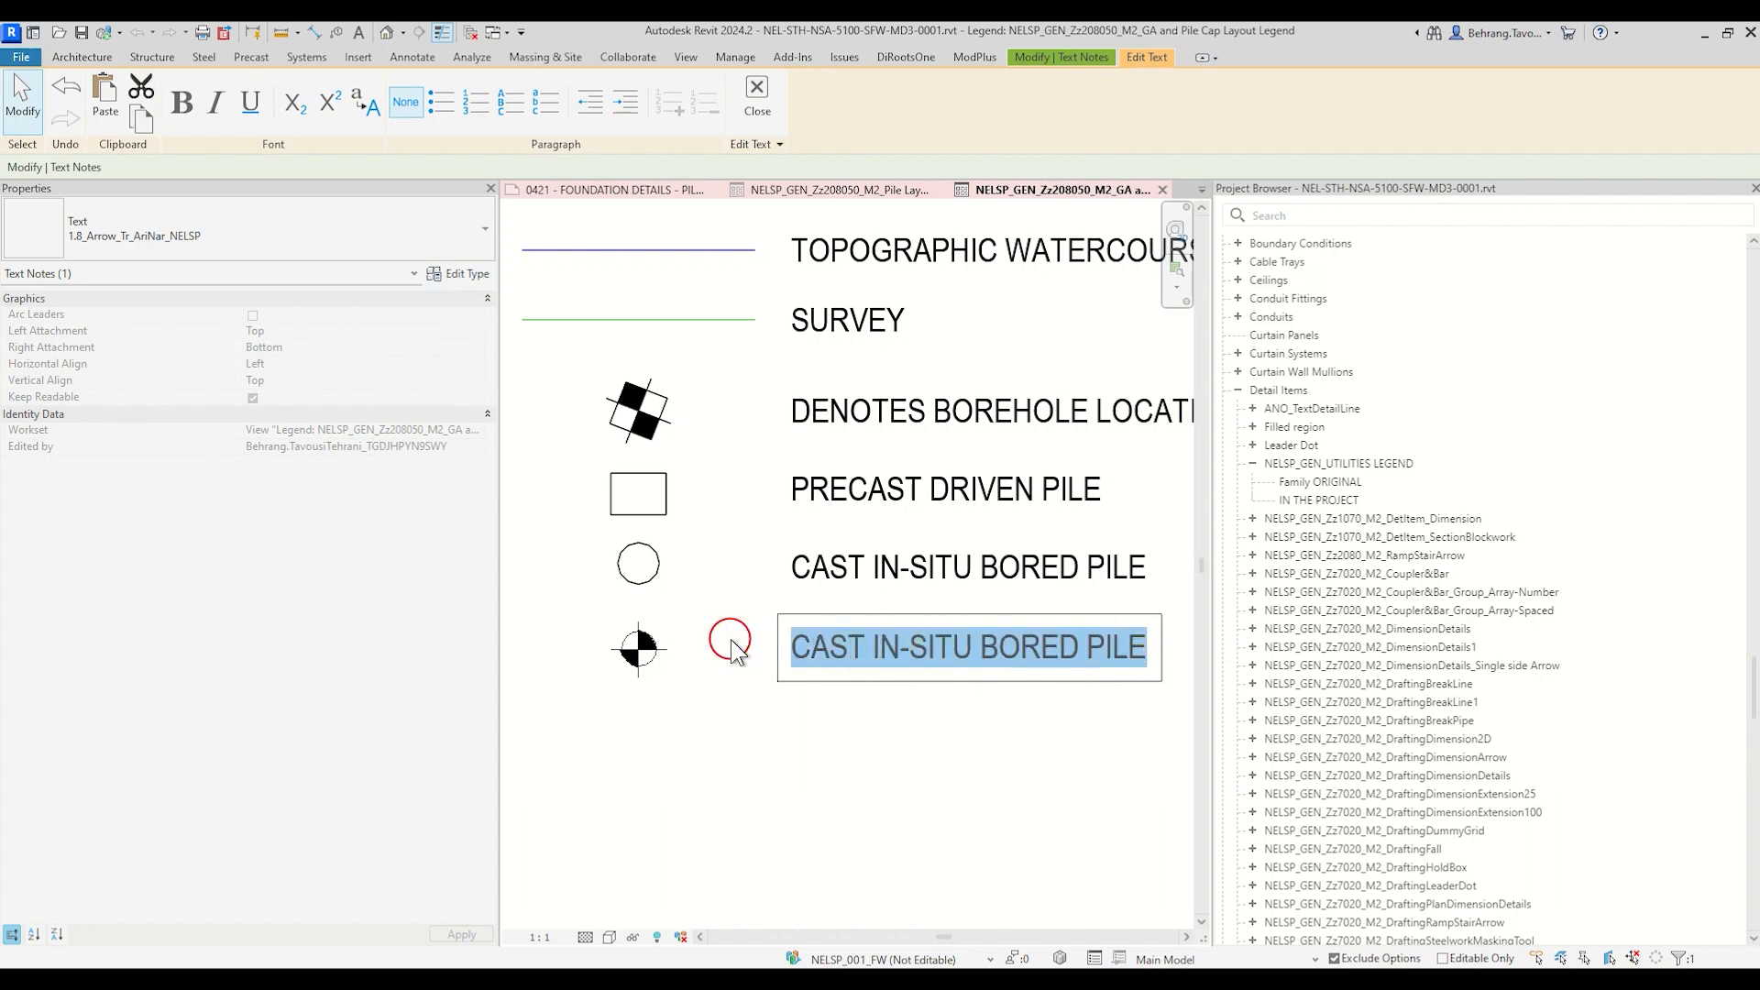
text(set)
key(BackSpace)
key(BackSpace)
key(BackSpace)
key(Caps_Lock)
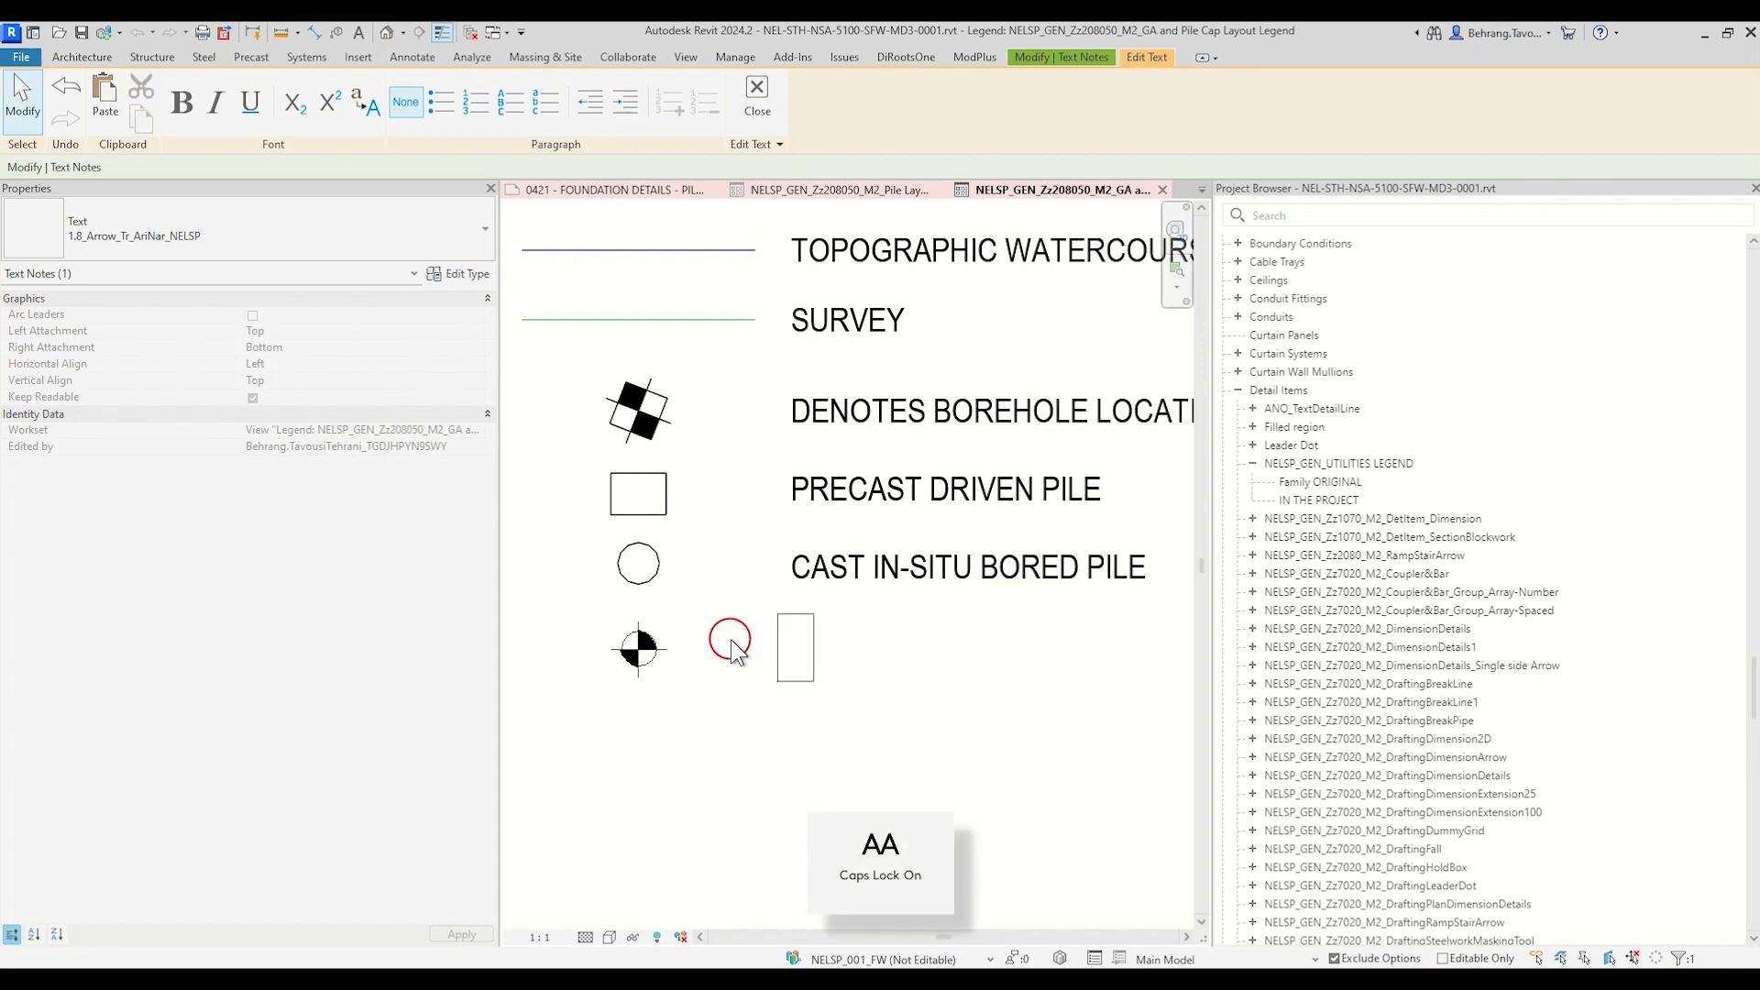
text(SET OUT POINT)
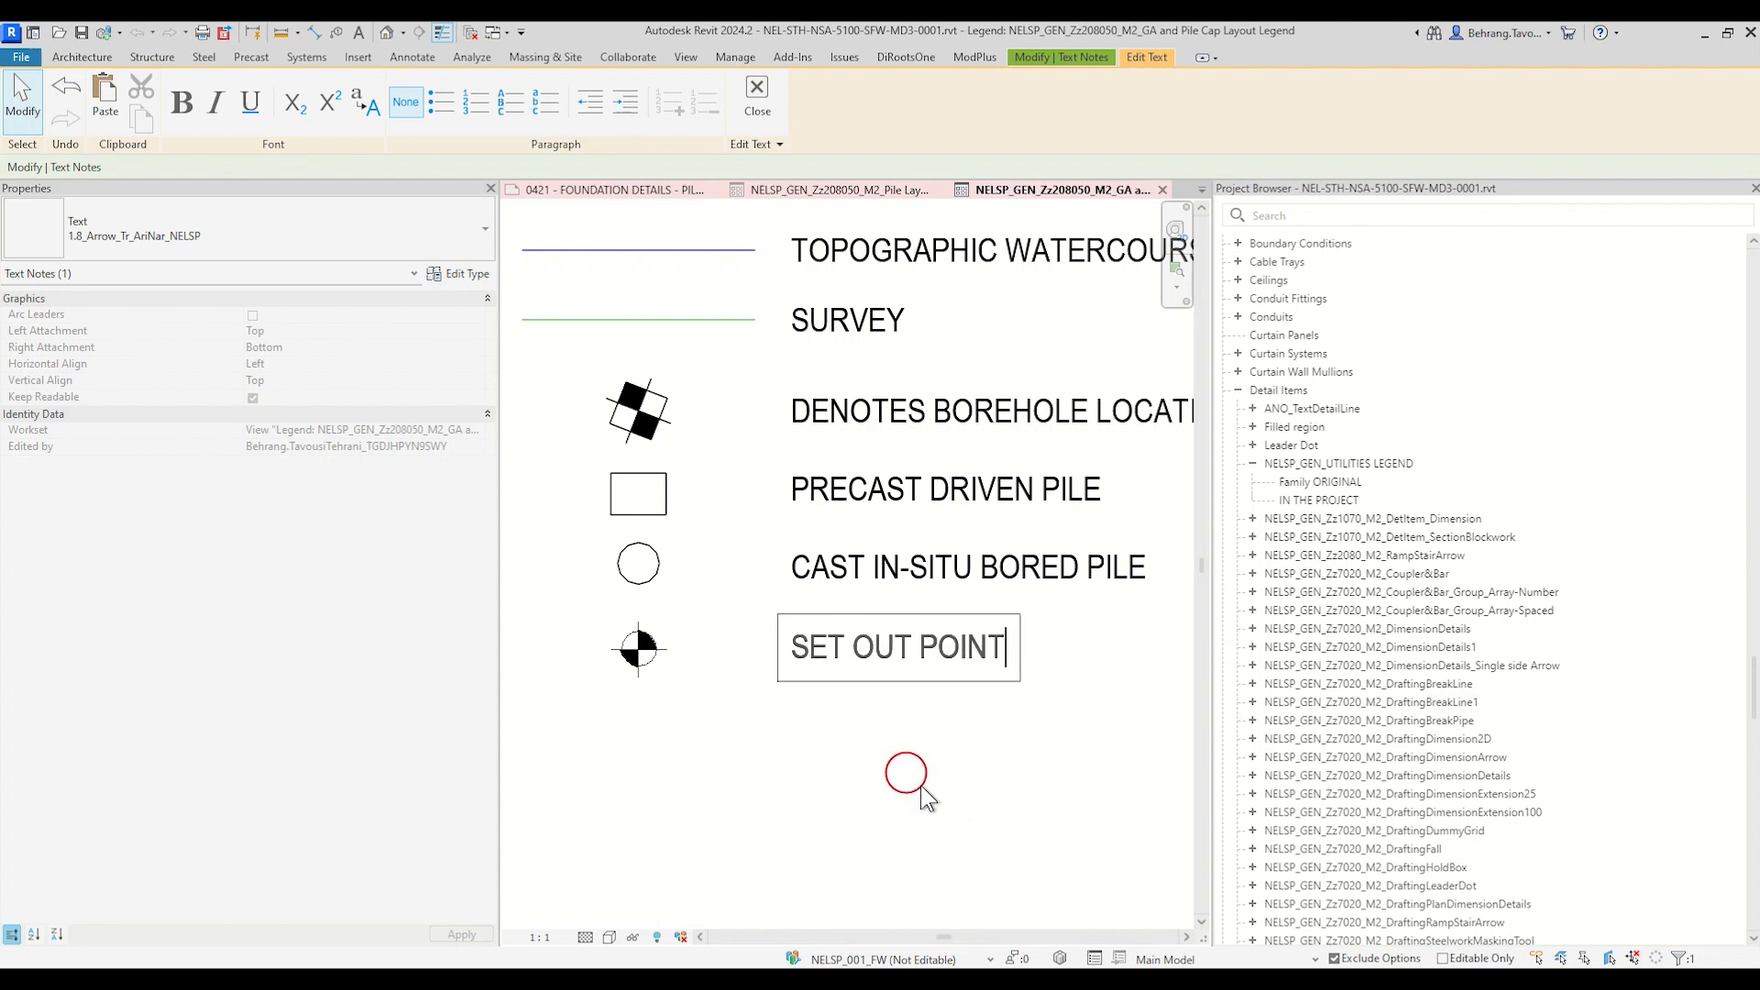
click(954, 796)
mouse_move(1025, 933)
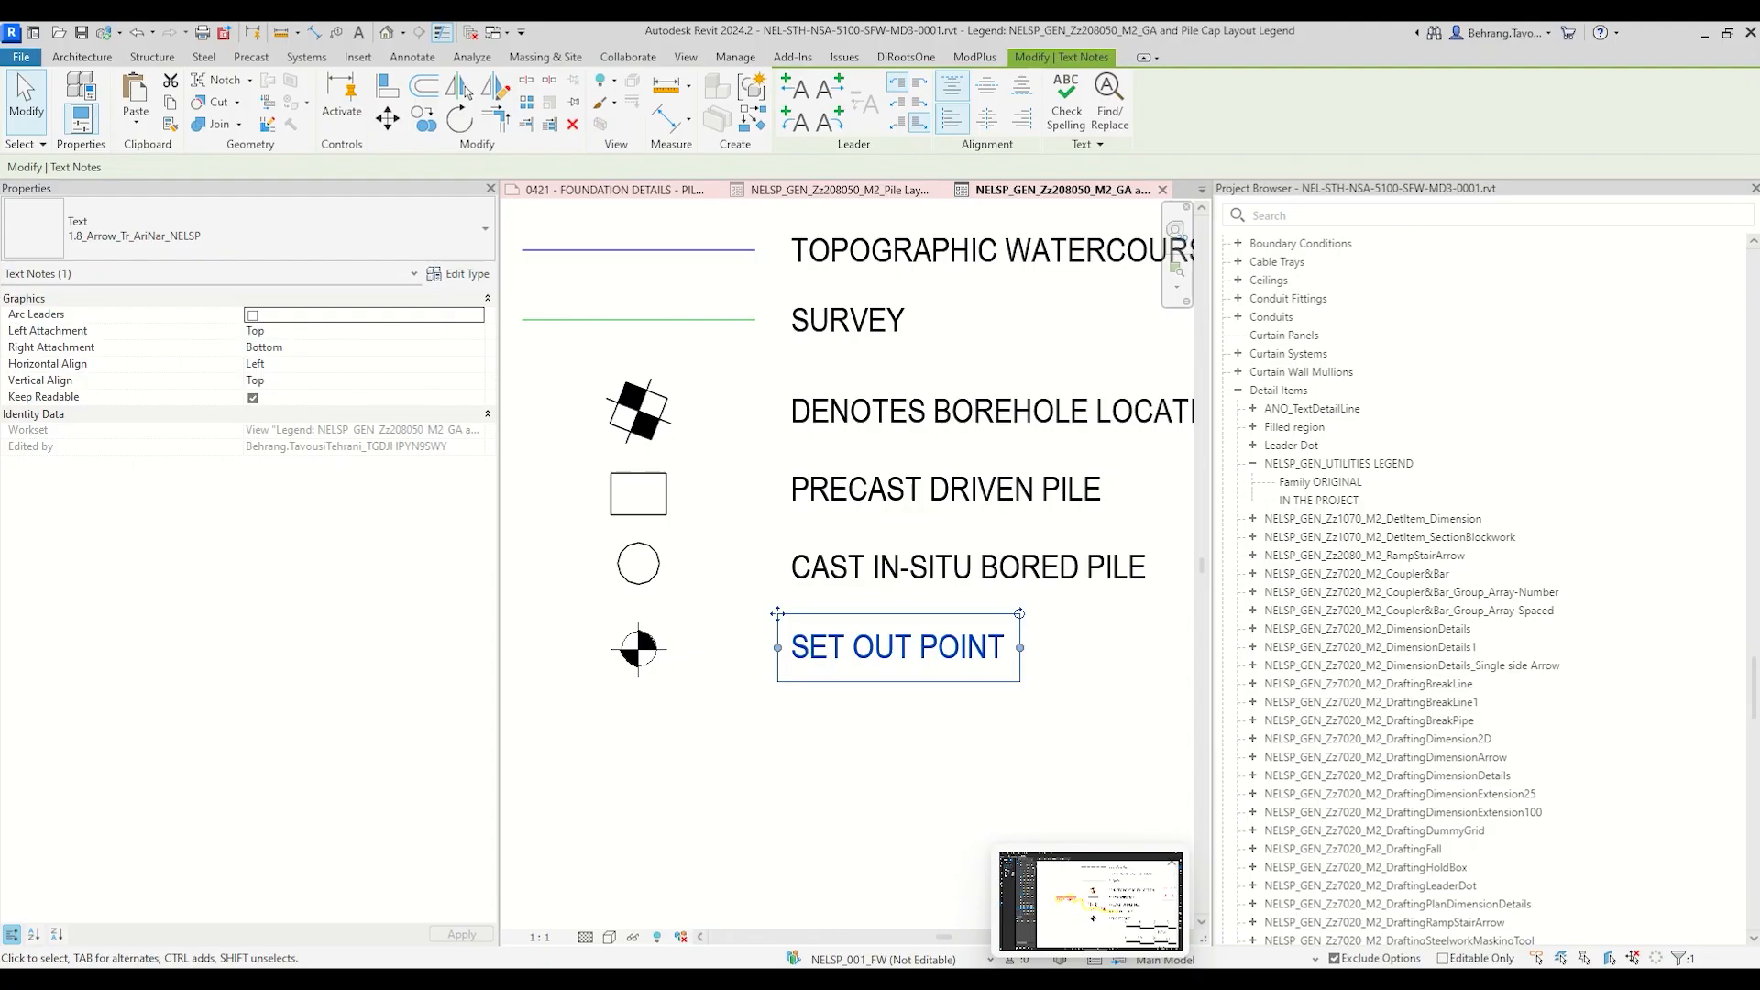
click(820, 720)
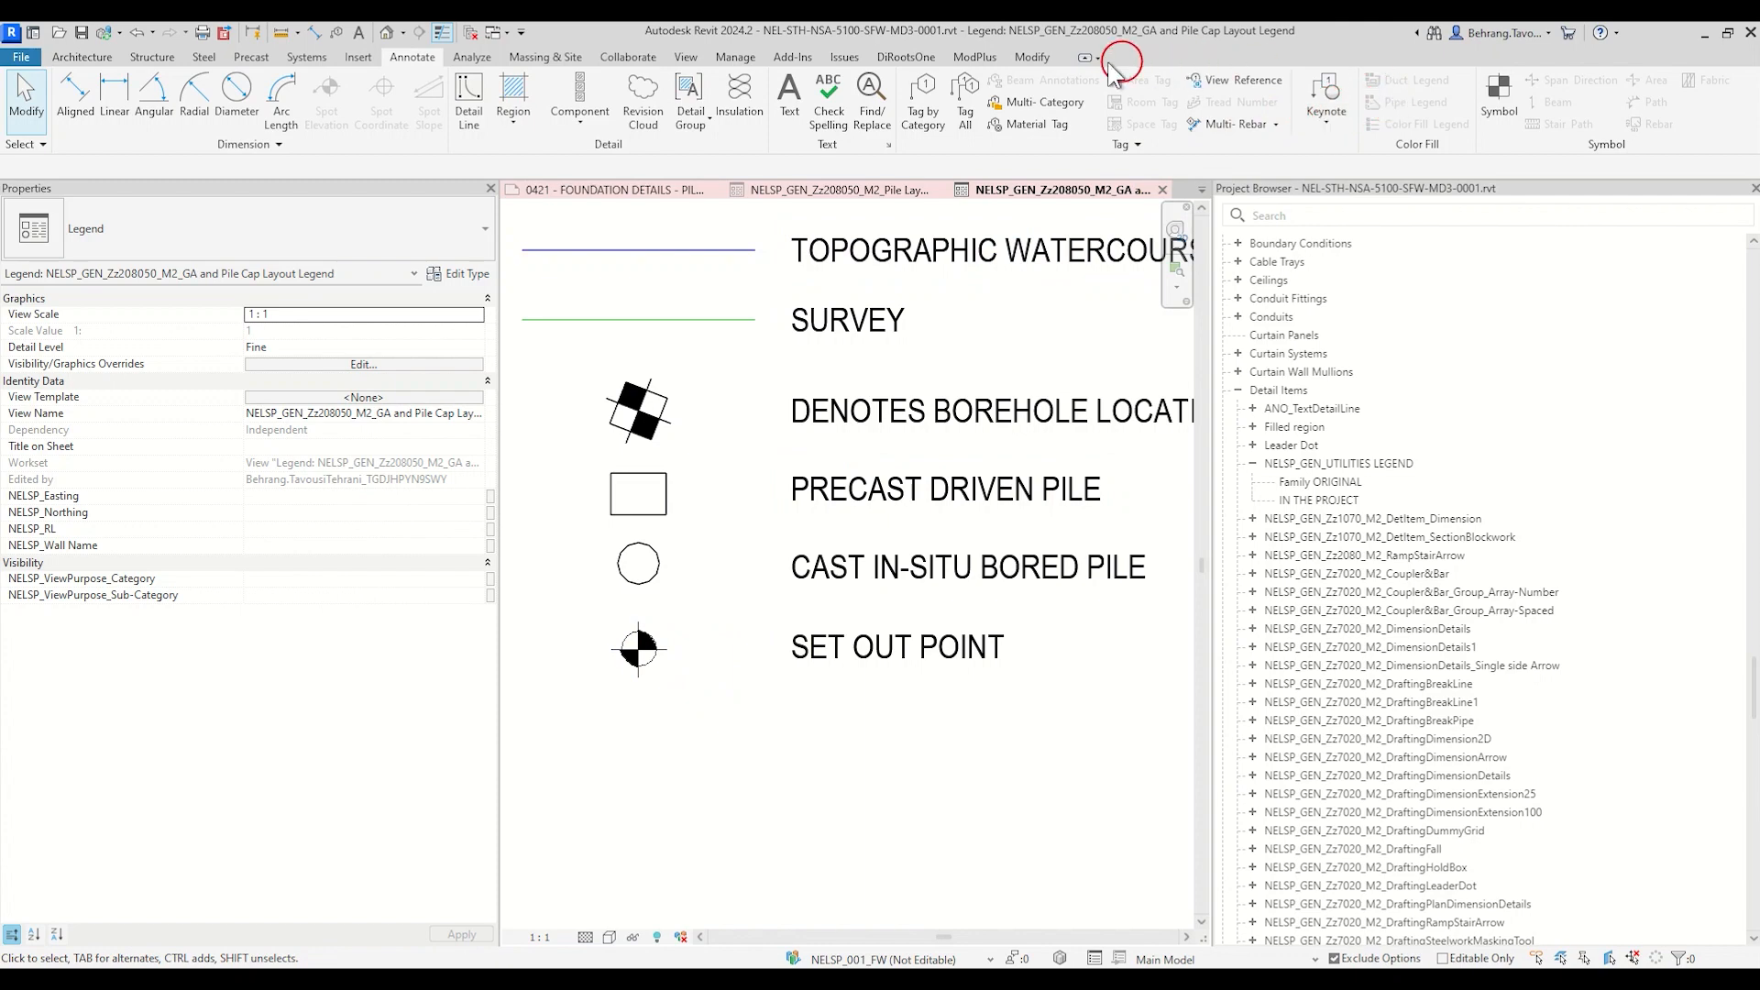
Step: Search the project for the case-sensitive text SET OUT with the ModPlus Search and Replace tool
click(908, 58)
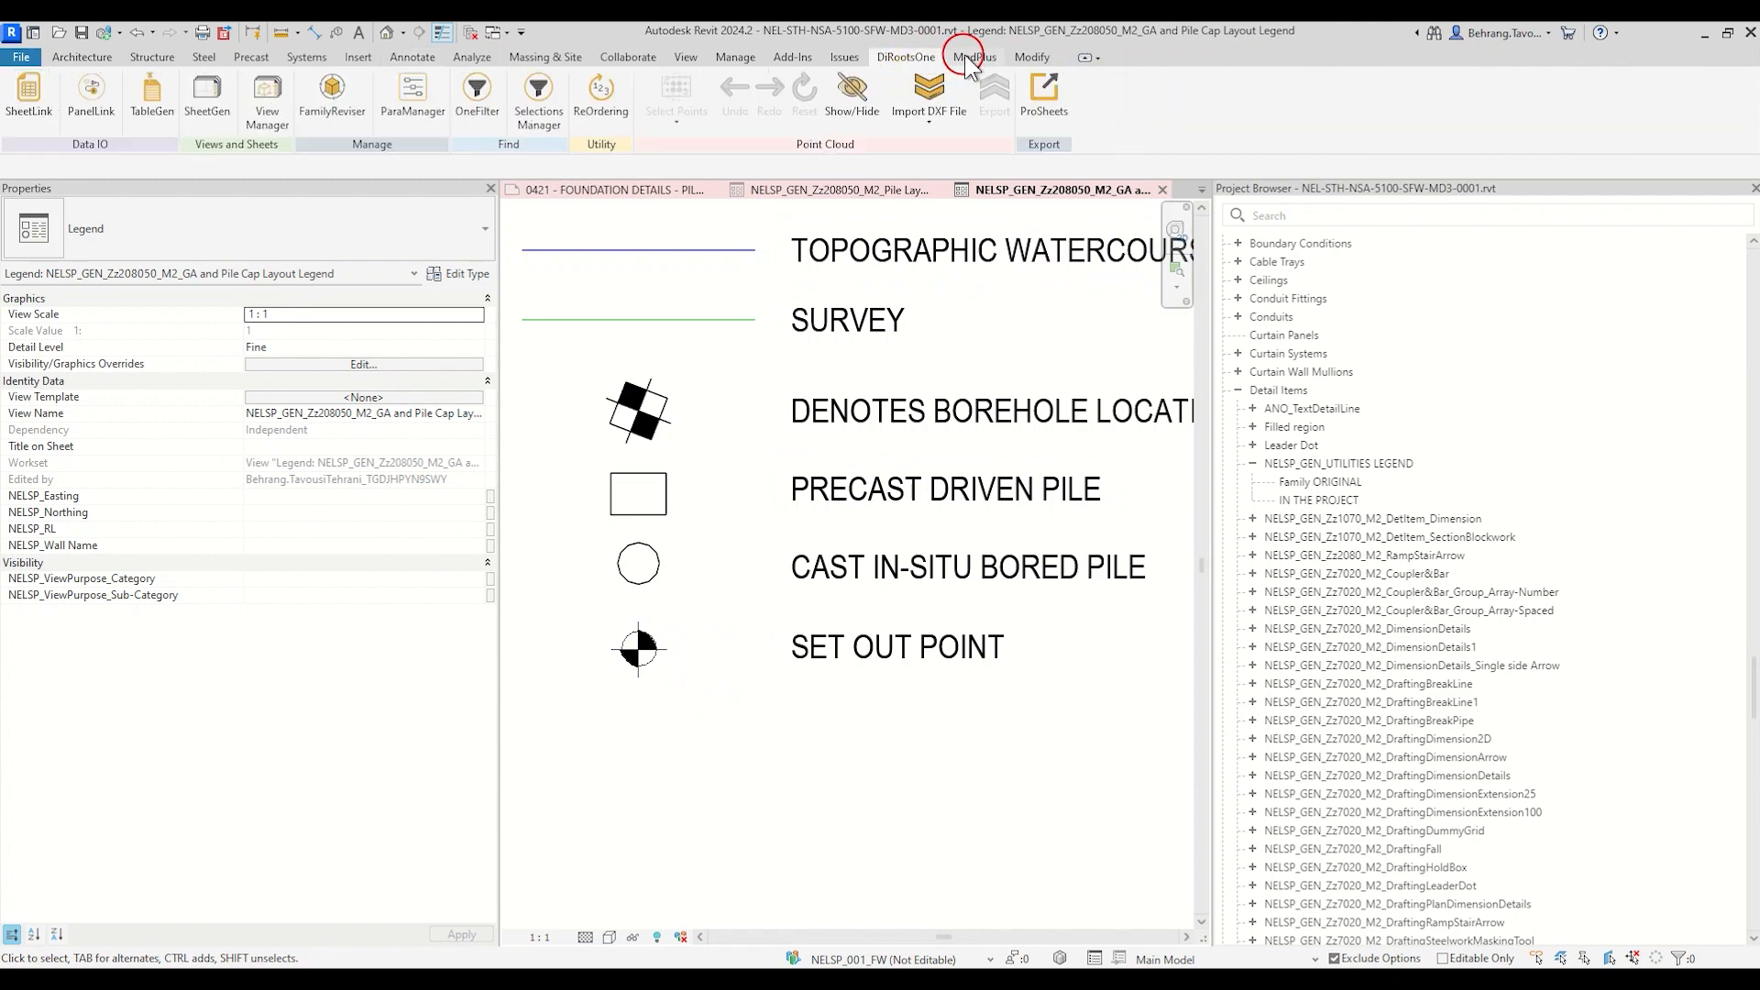
click(972, 57)
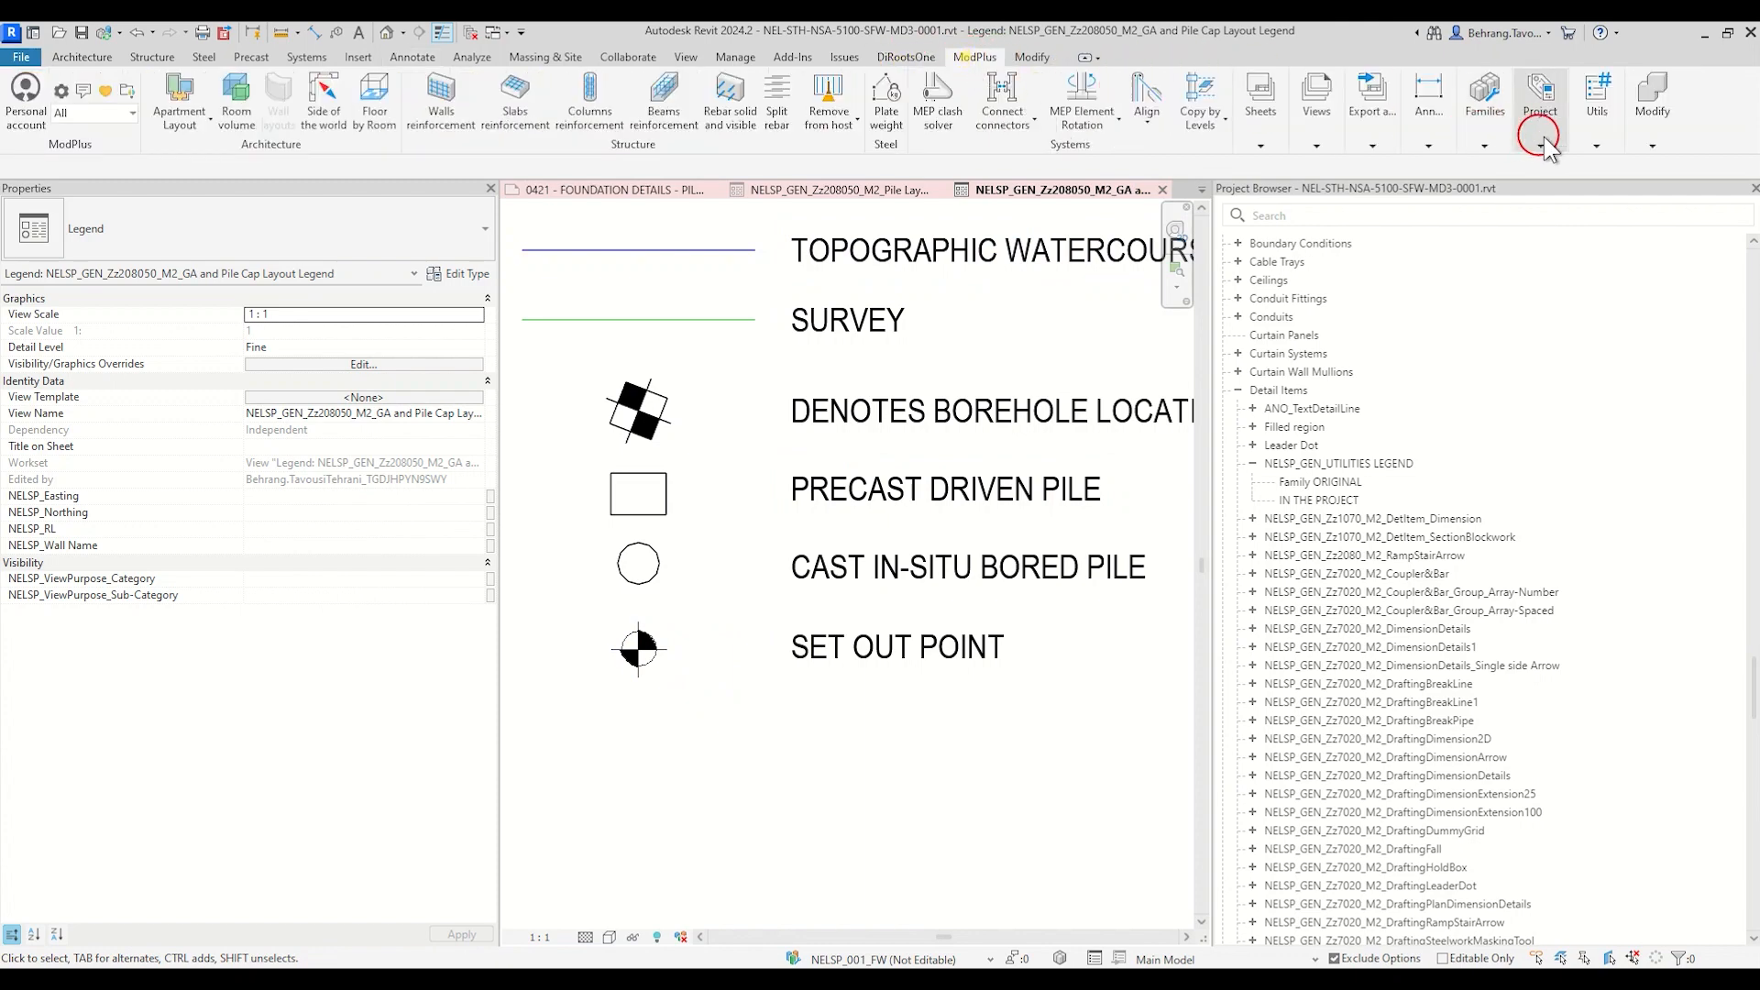
click(1586, 138)
click(1391, 179)
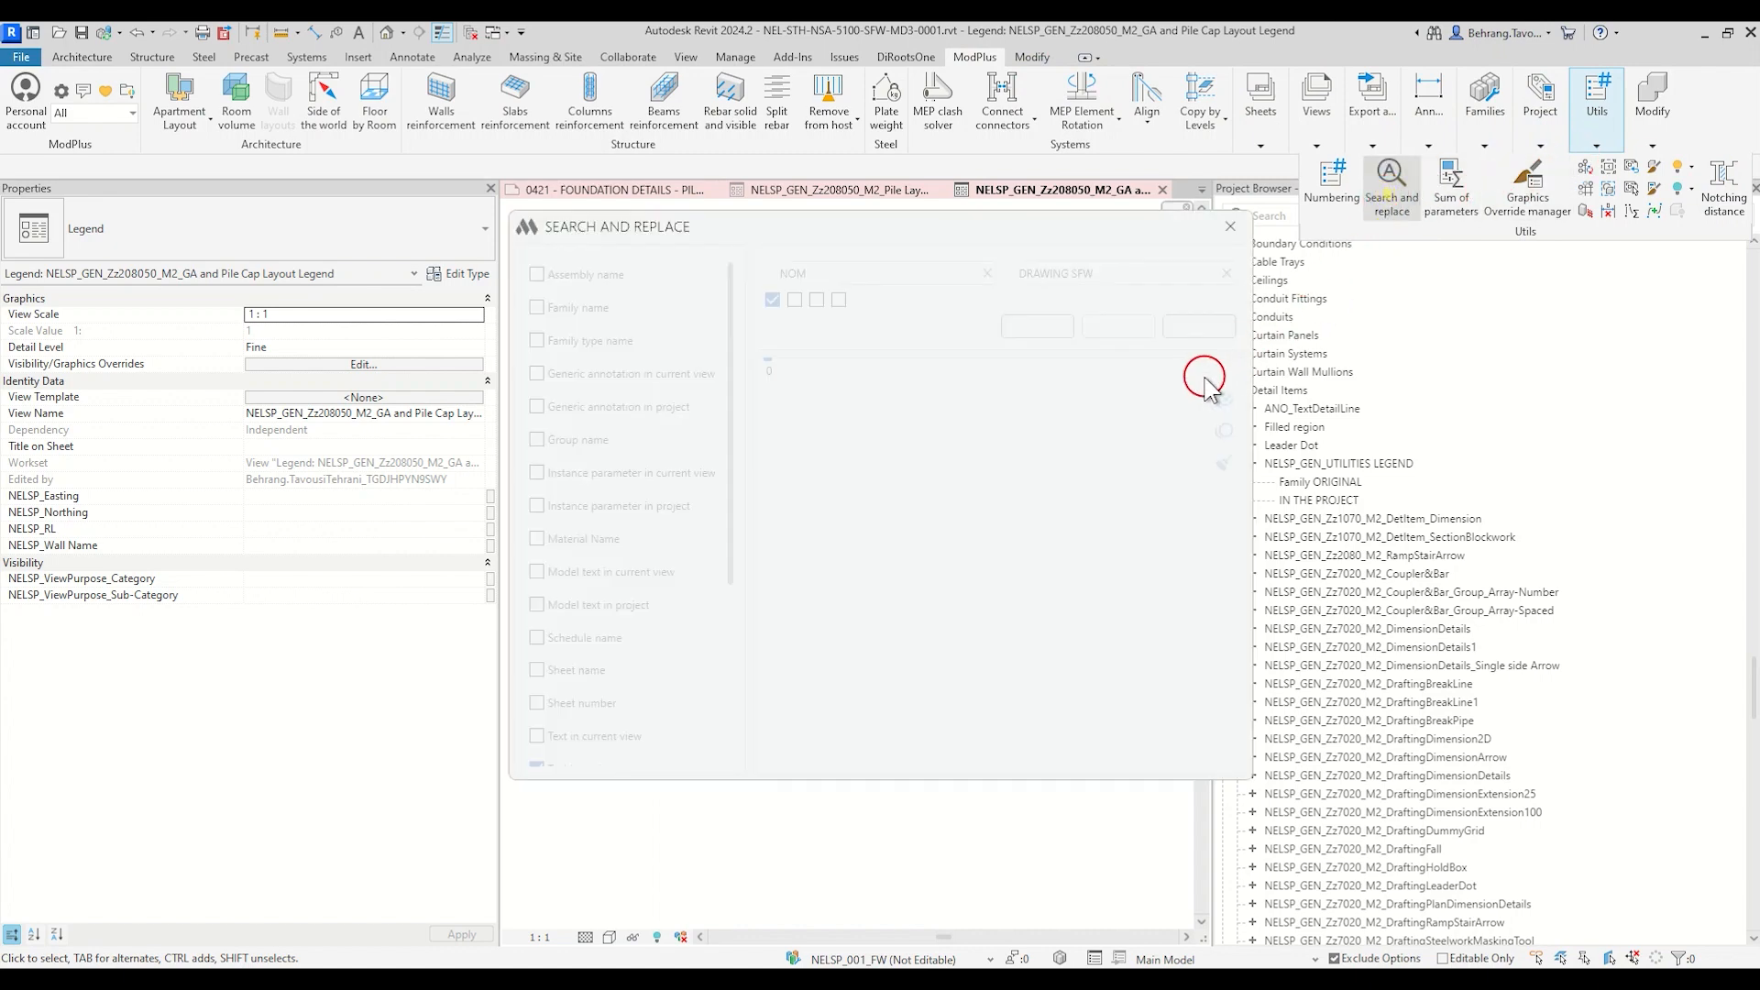
drag(825, 225, 1169, 247)
double_click(1194, 306)
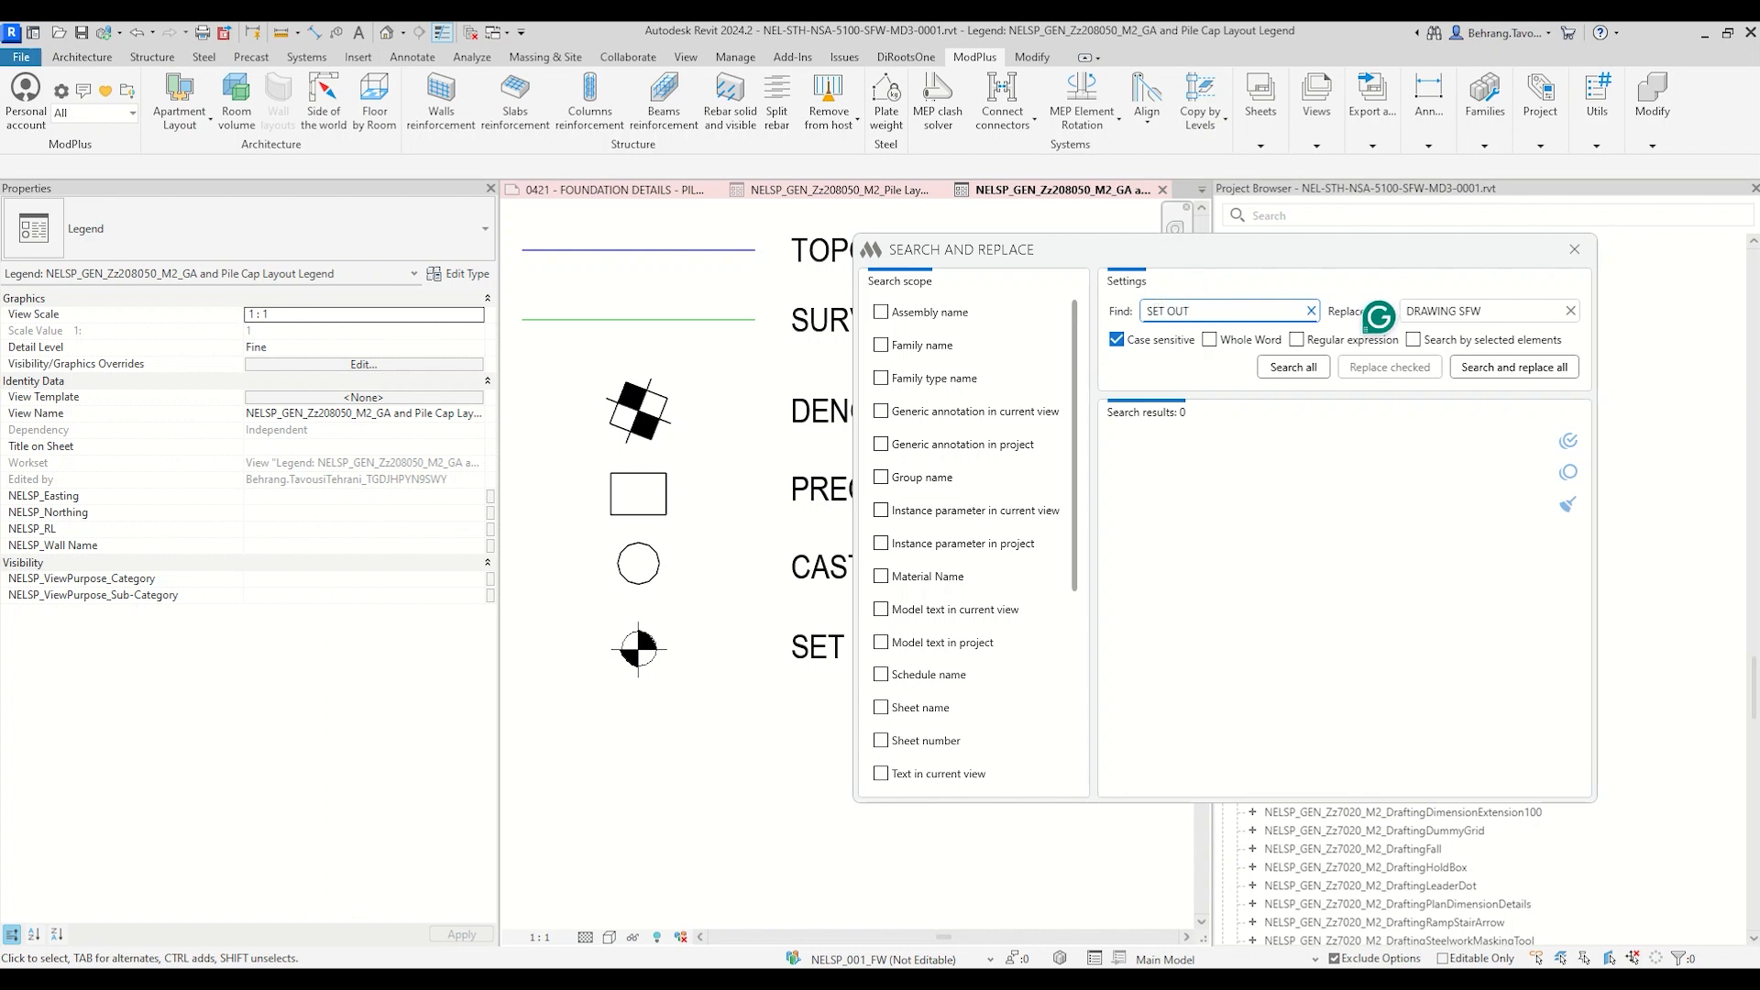
click(1304, 370)
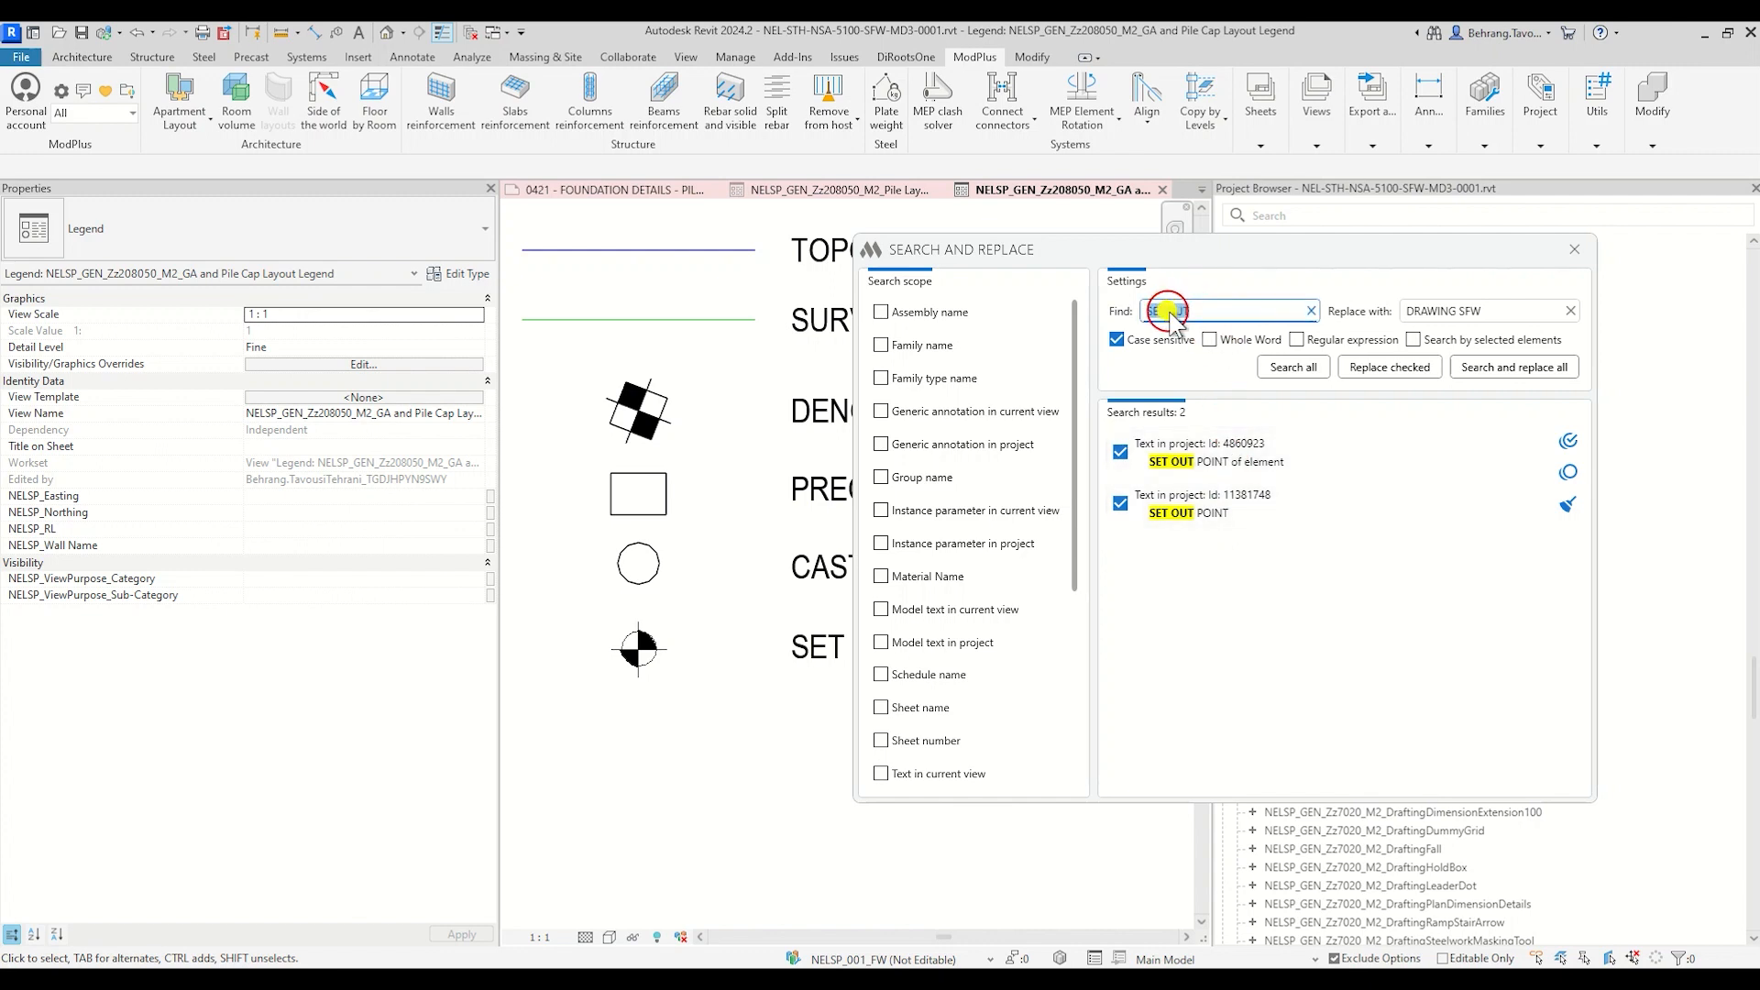
Step: Search for the hyphenated spelling SET-OUT, and close the Search and Replace tool
click(1185, 362)
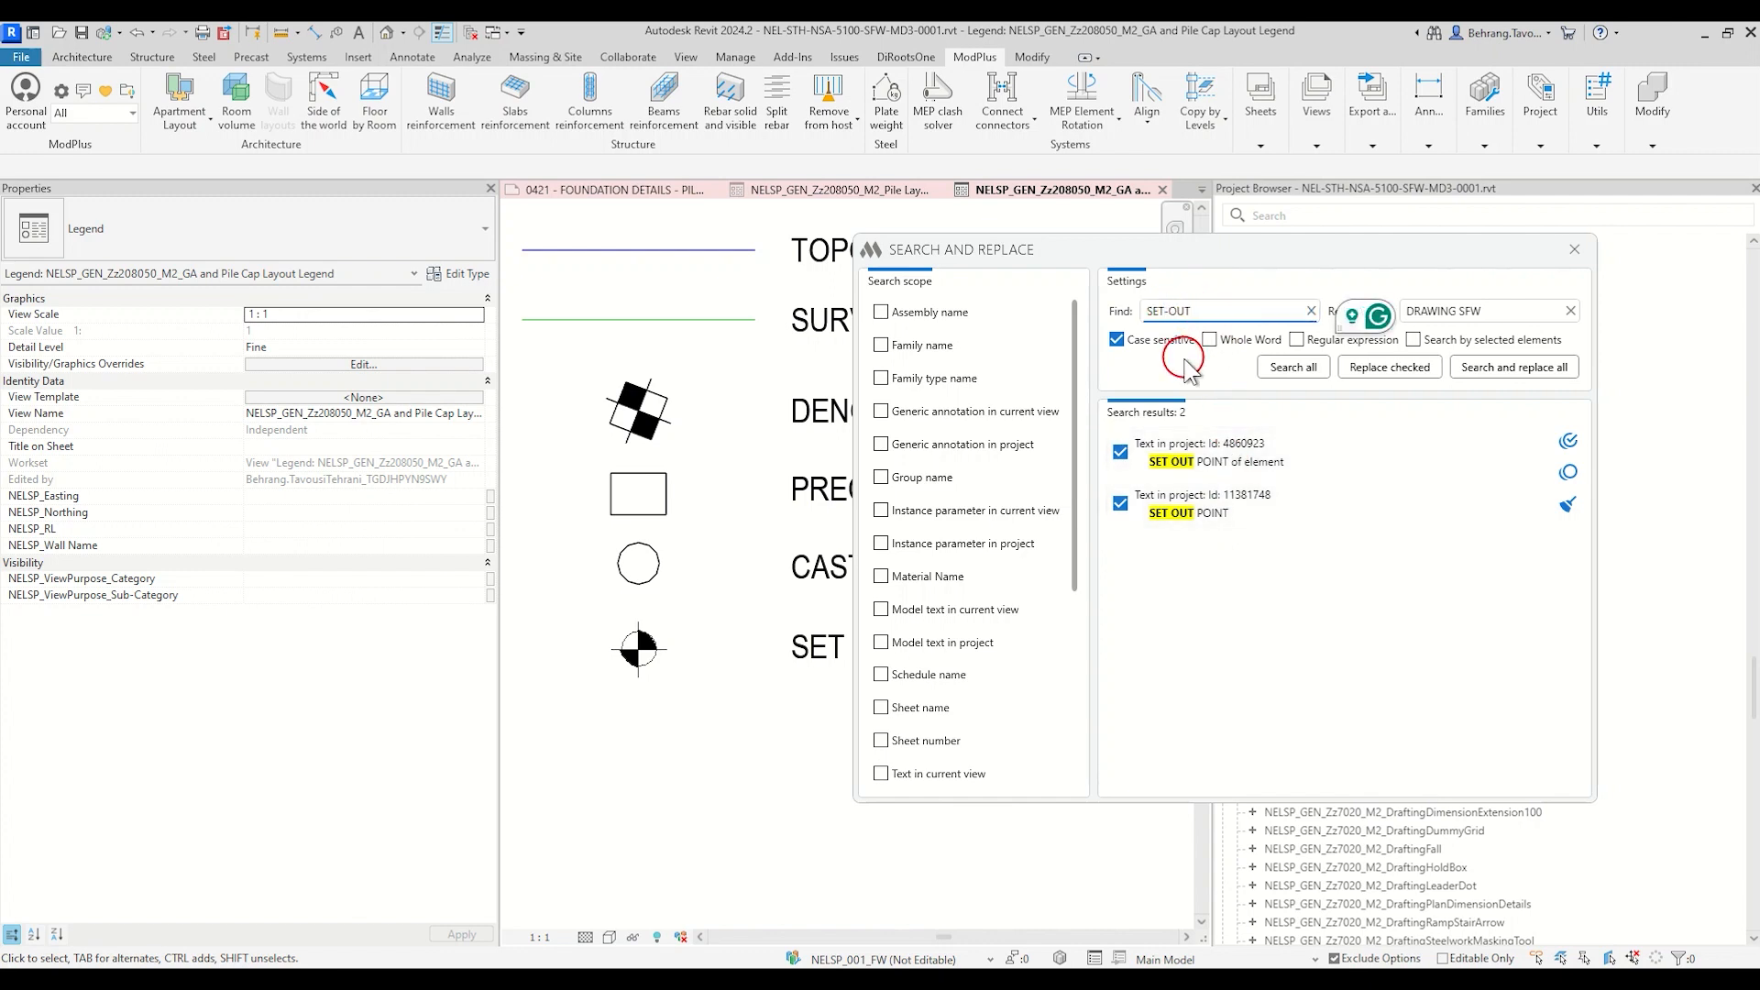
click(1309, 368)
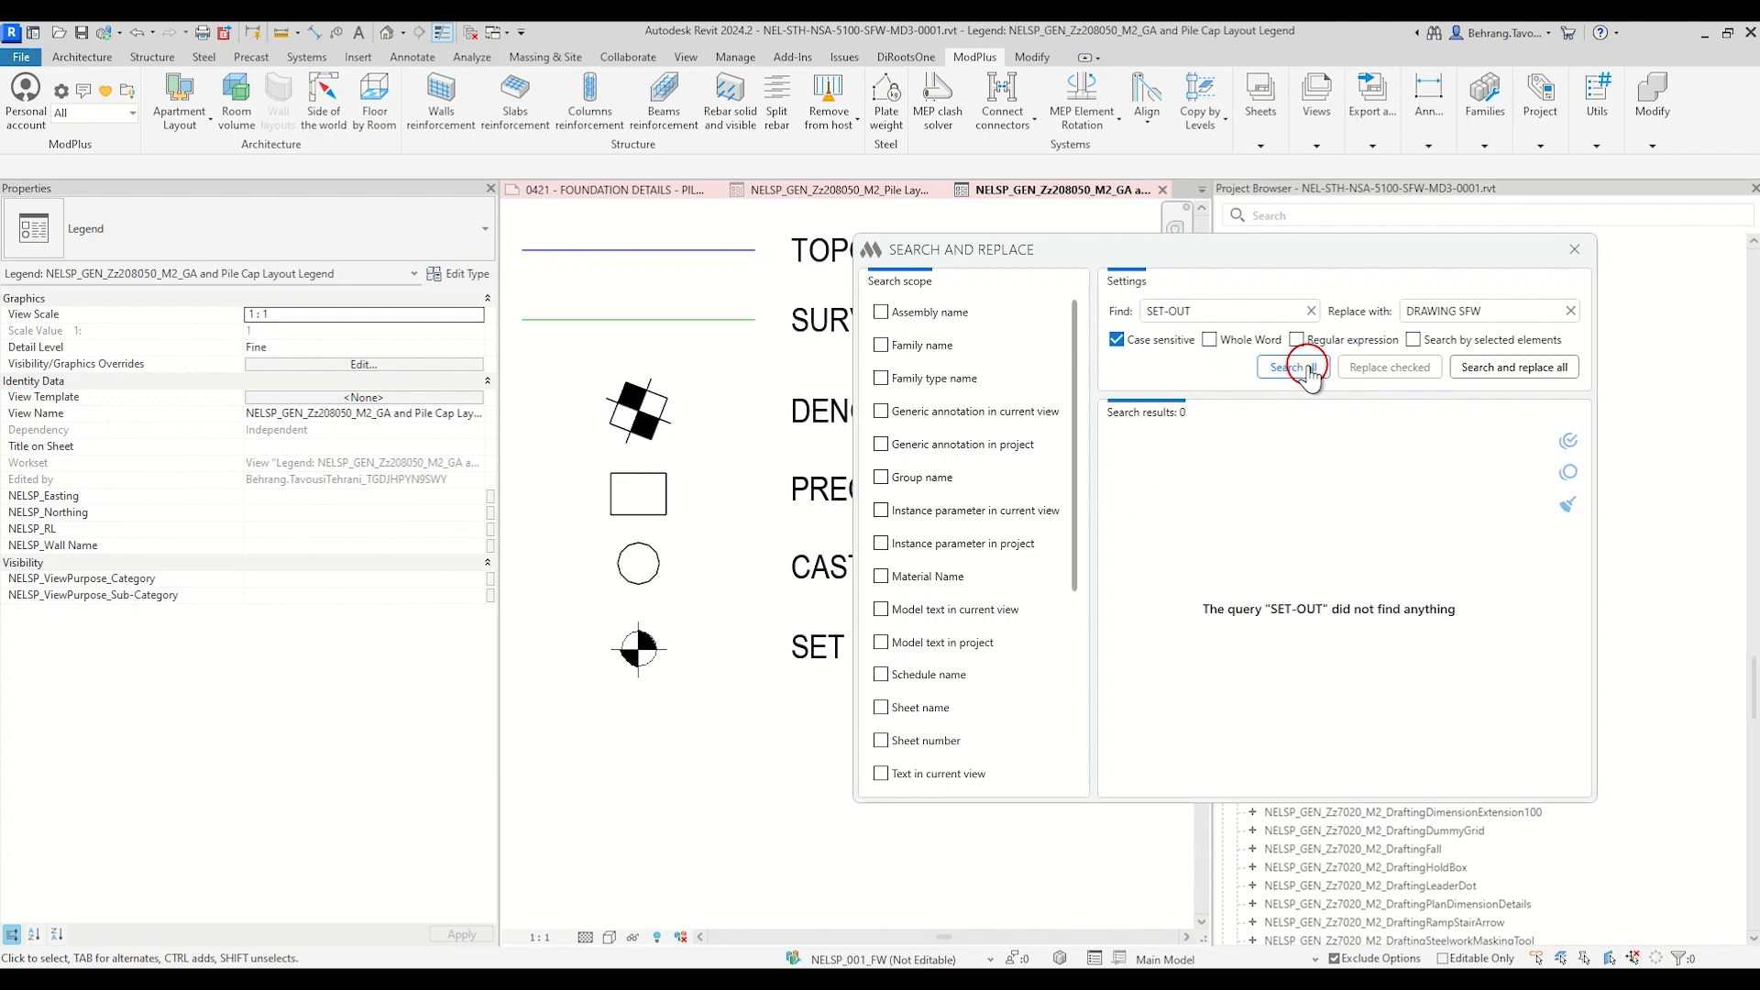
click(1574, 250)
Step: Look over the whole edited legend, and close the GA and Pile Cap Layout Legend and the Pile Layout Legend views
click(832, 657)
scroll(835, 662, down, 5)
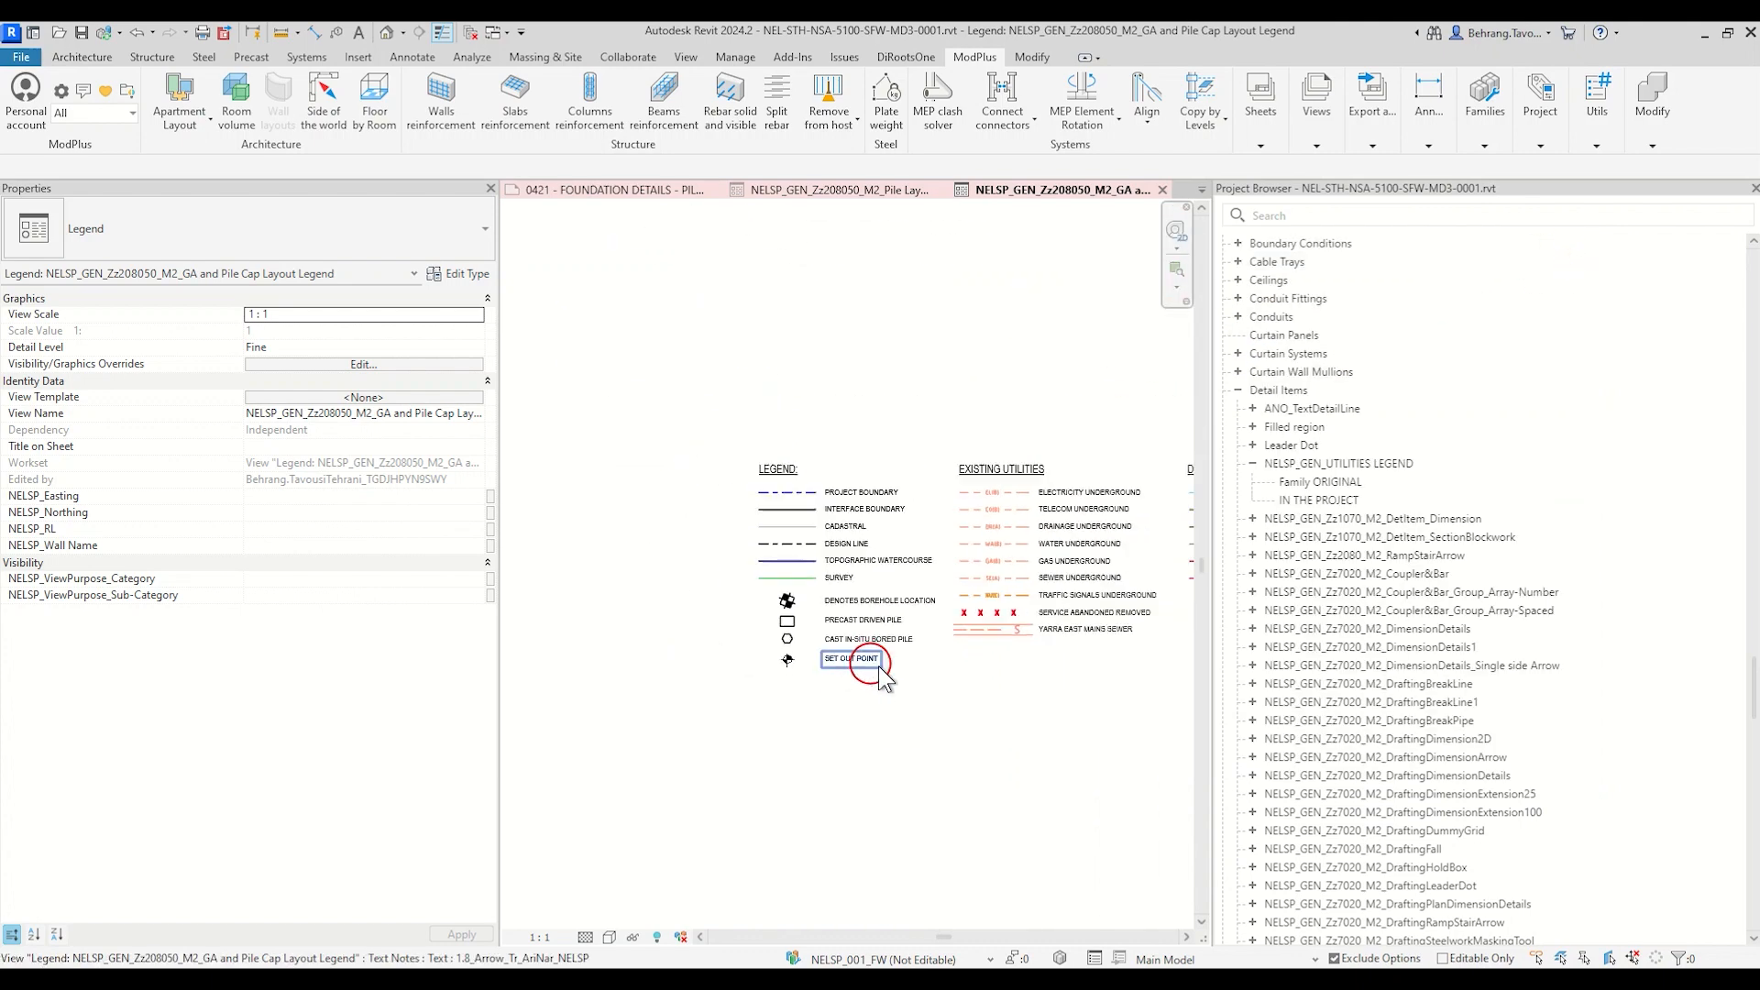
scroll(667, 715, up, 2)
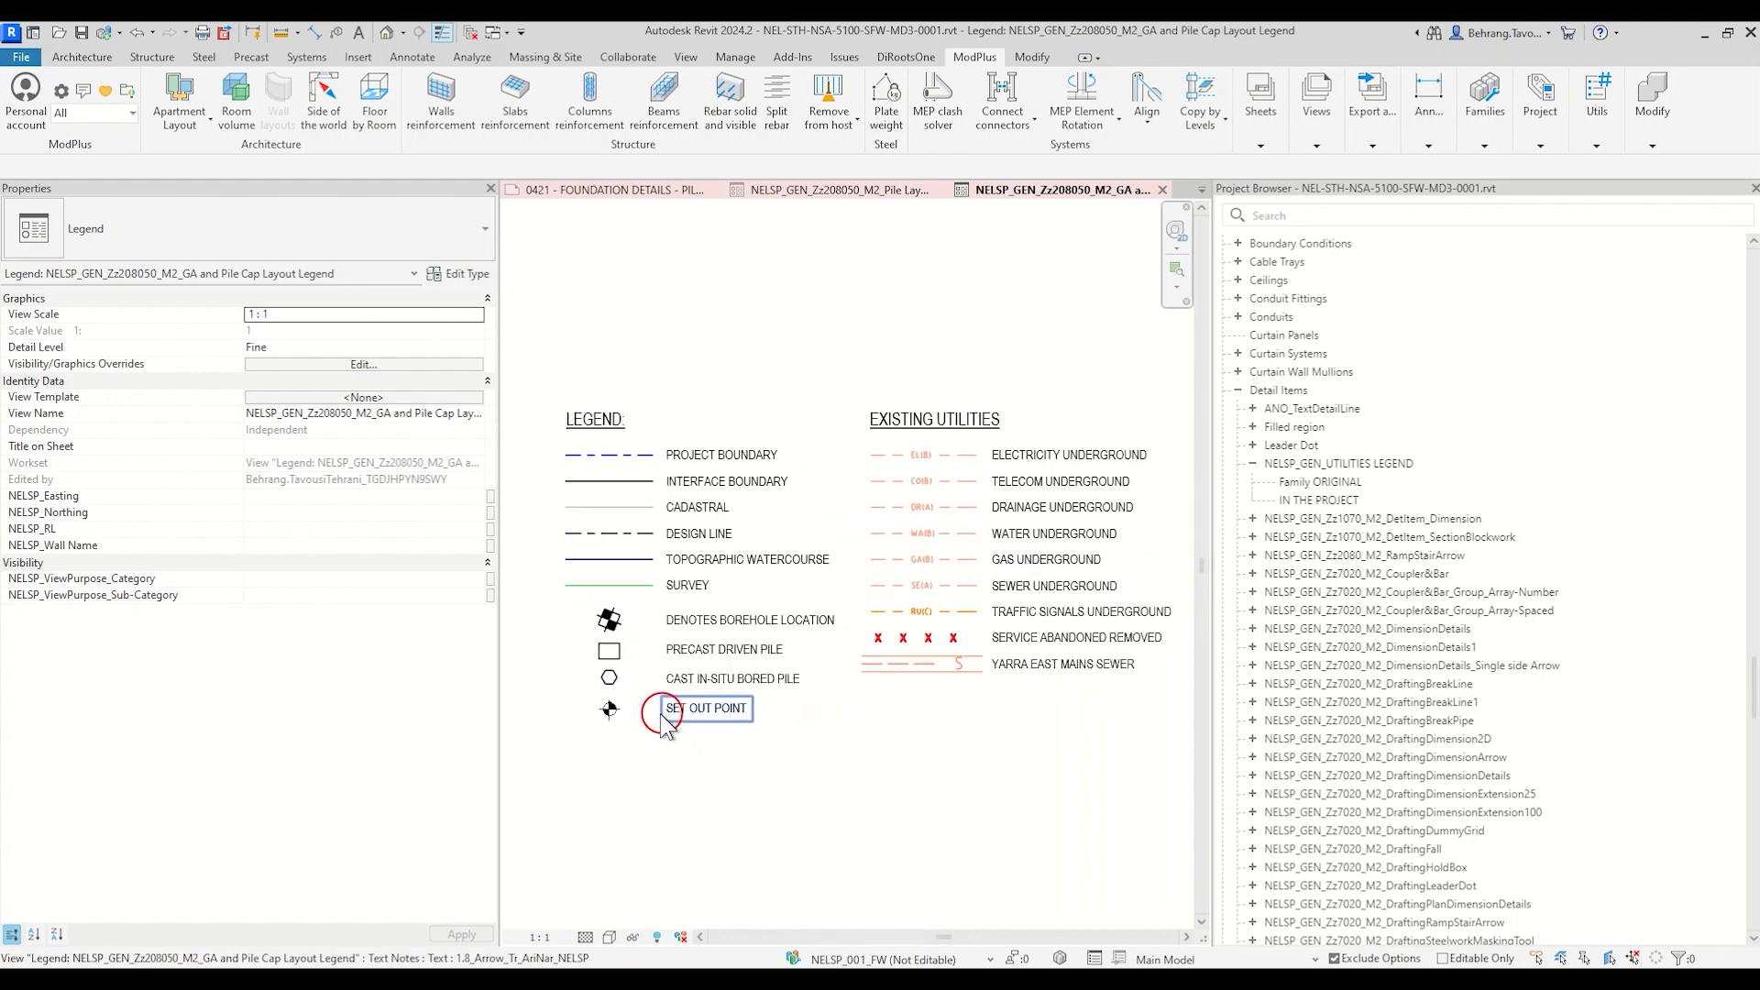
scroll(724, 716, down, 2)
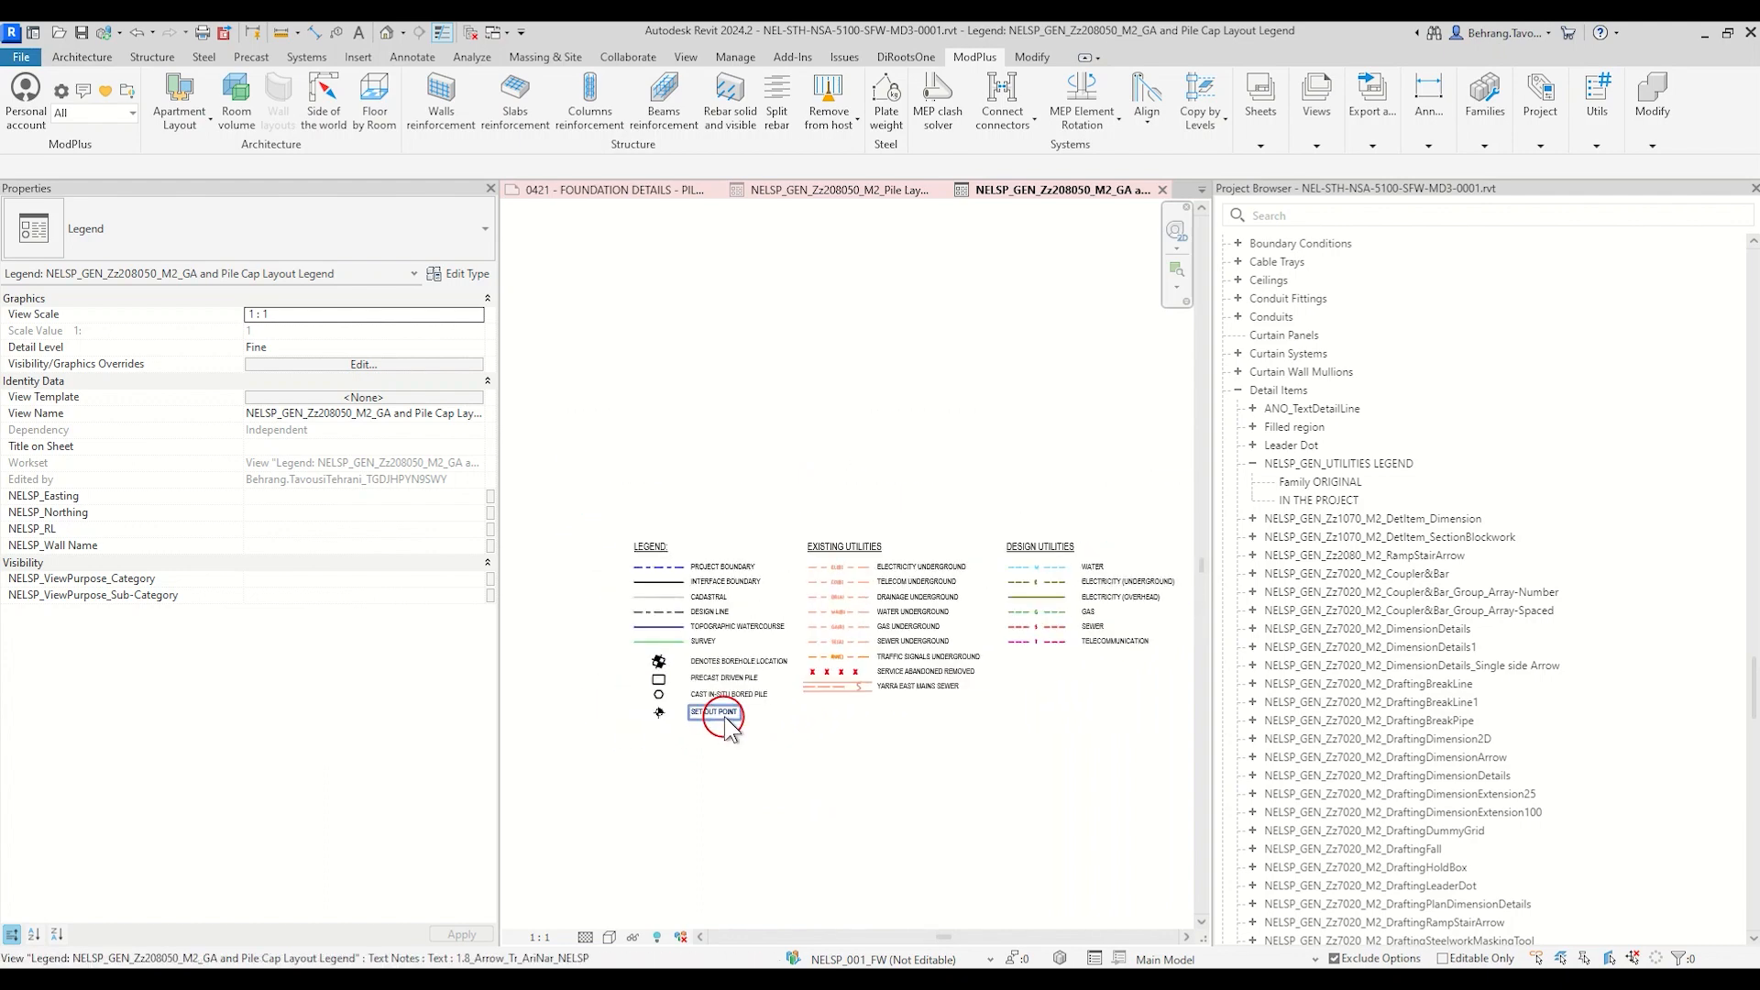
click(1165, 189)
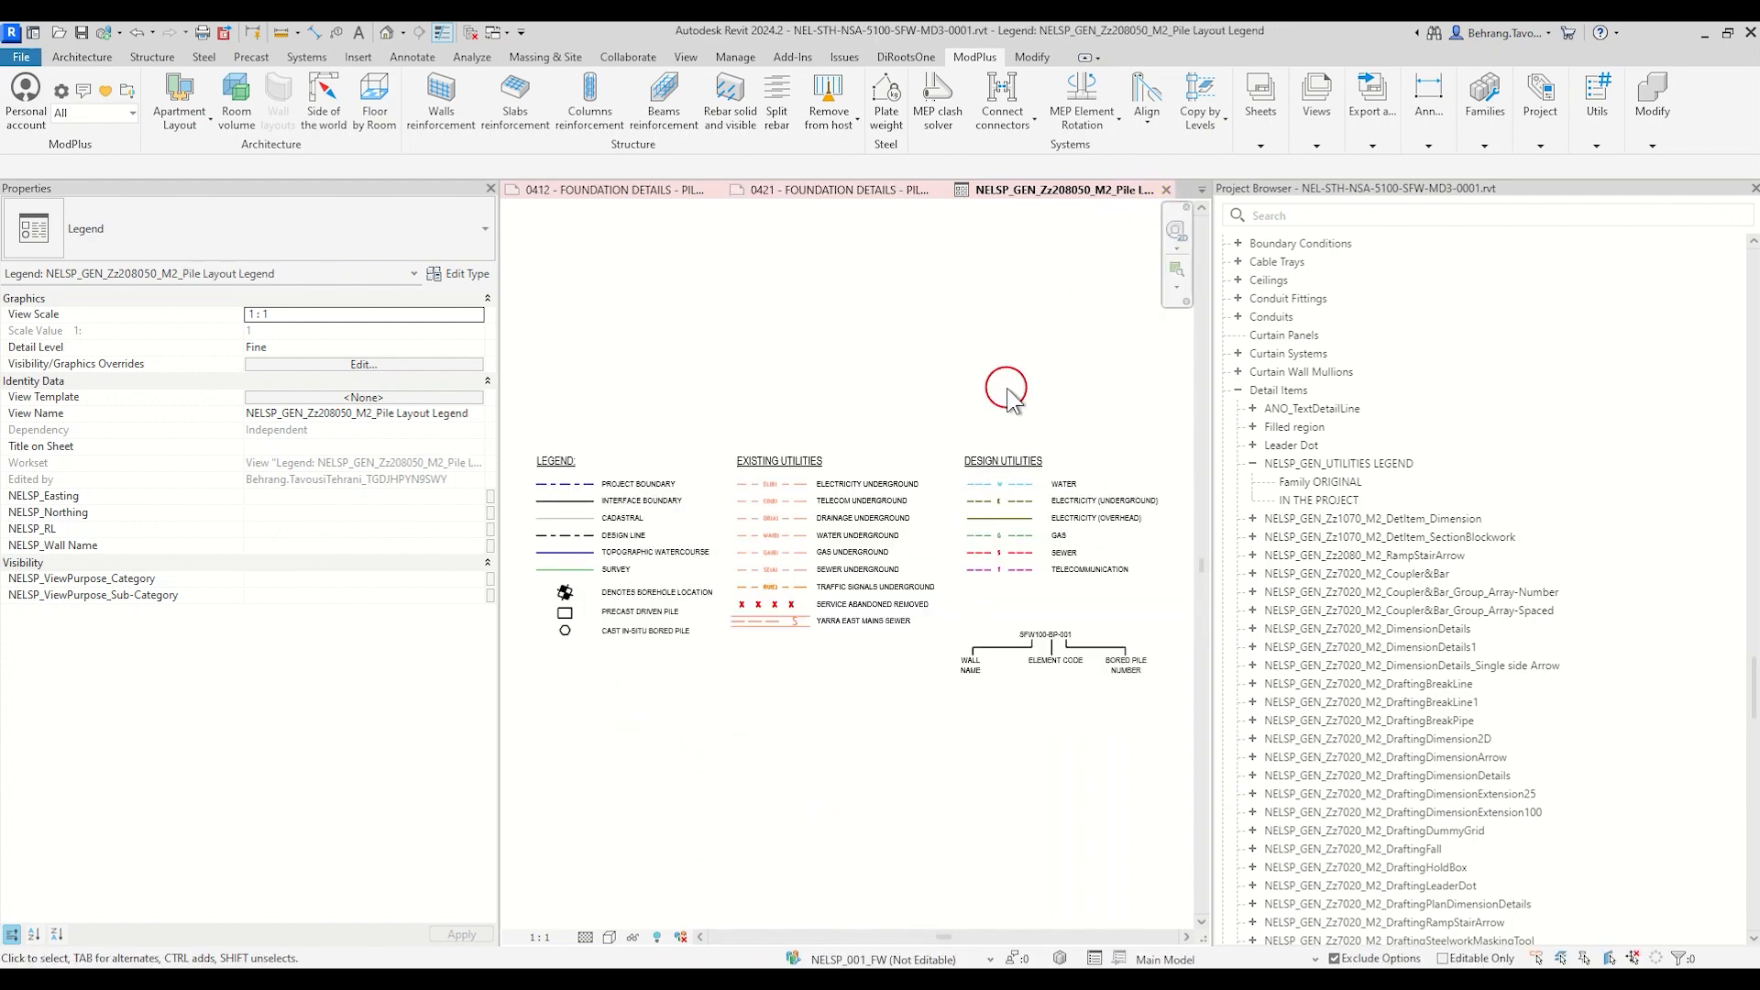
click(1167, 189)
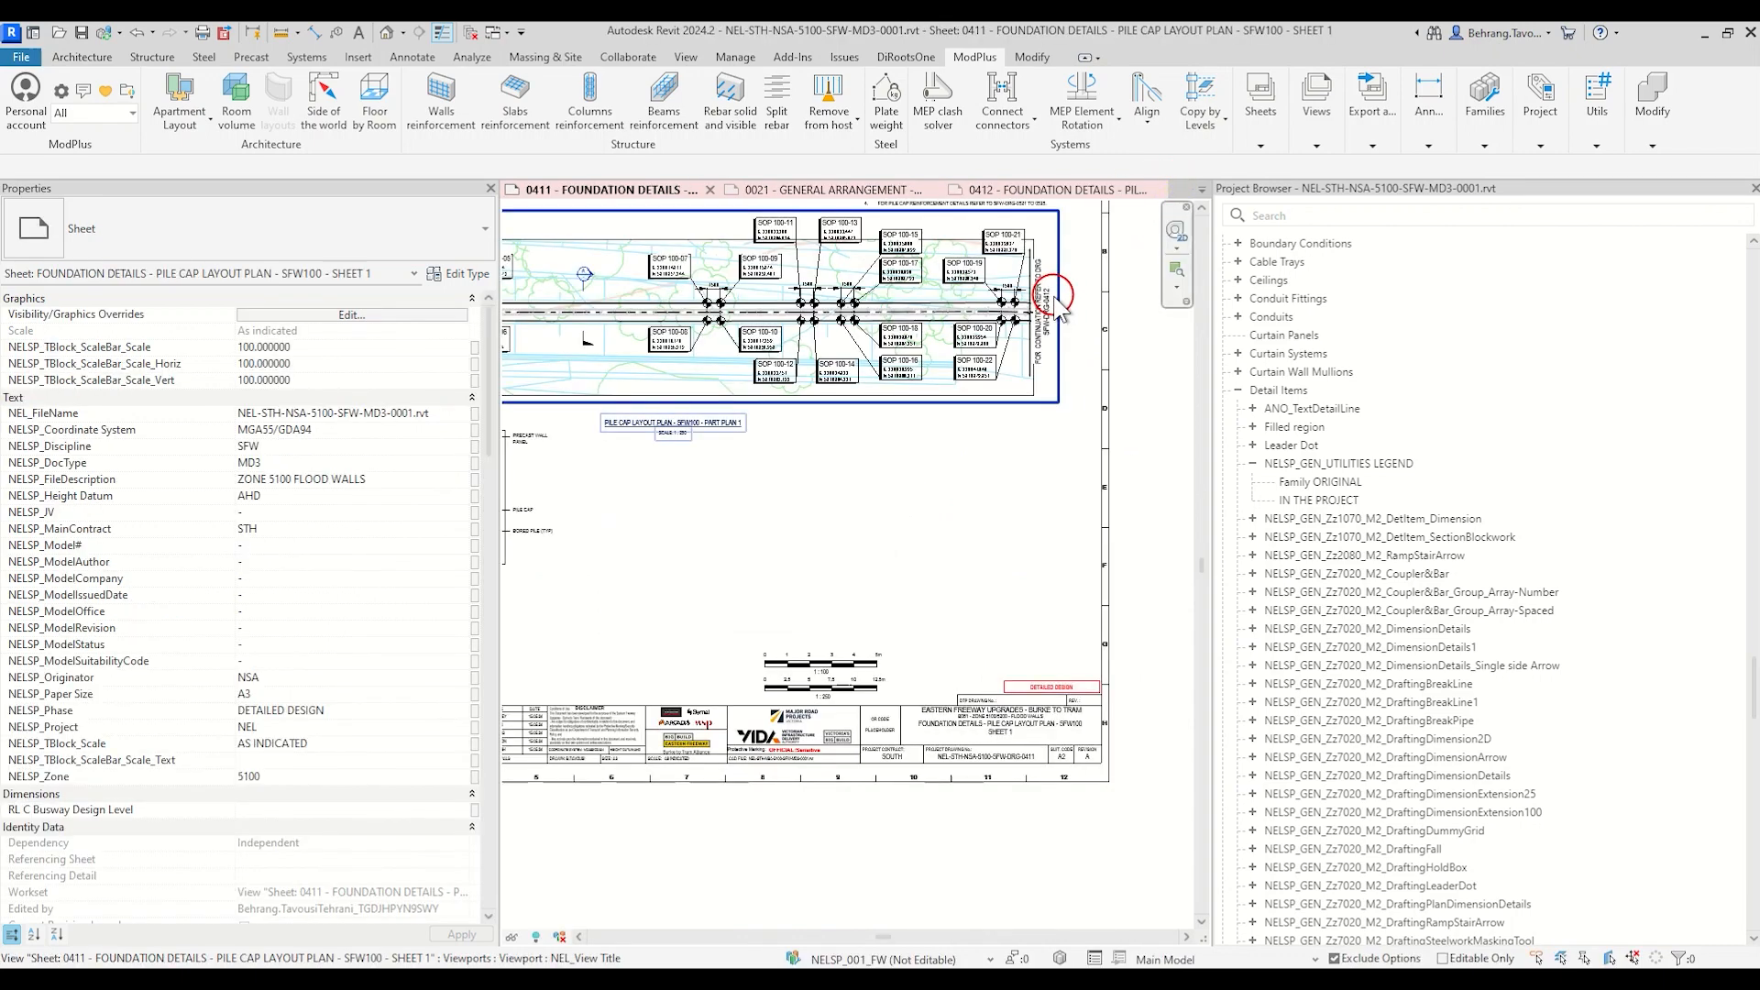
Step: Find NELSP_GEN_Zz208050_M2_GA and Pile Cap Layout Legend among the project's legends and reopen it
scroll(1393, 609, down, 20)
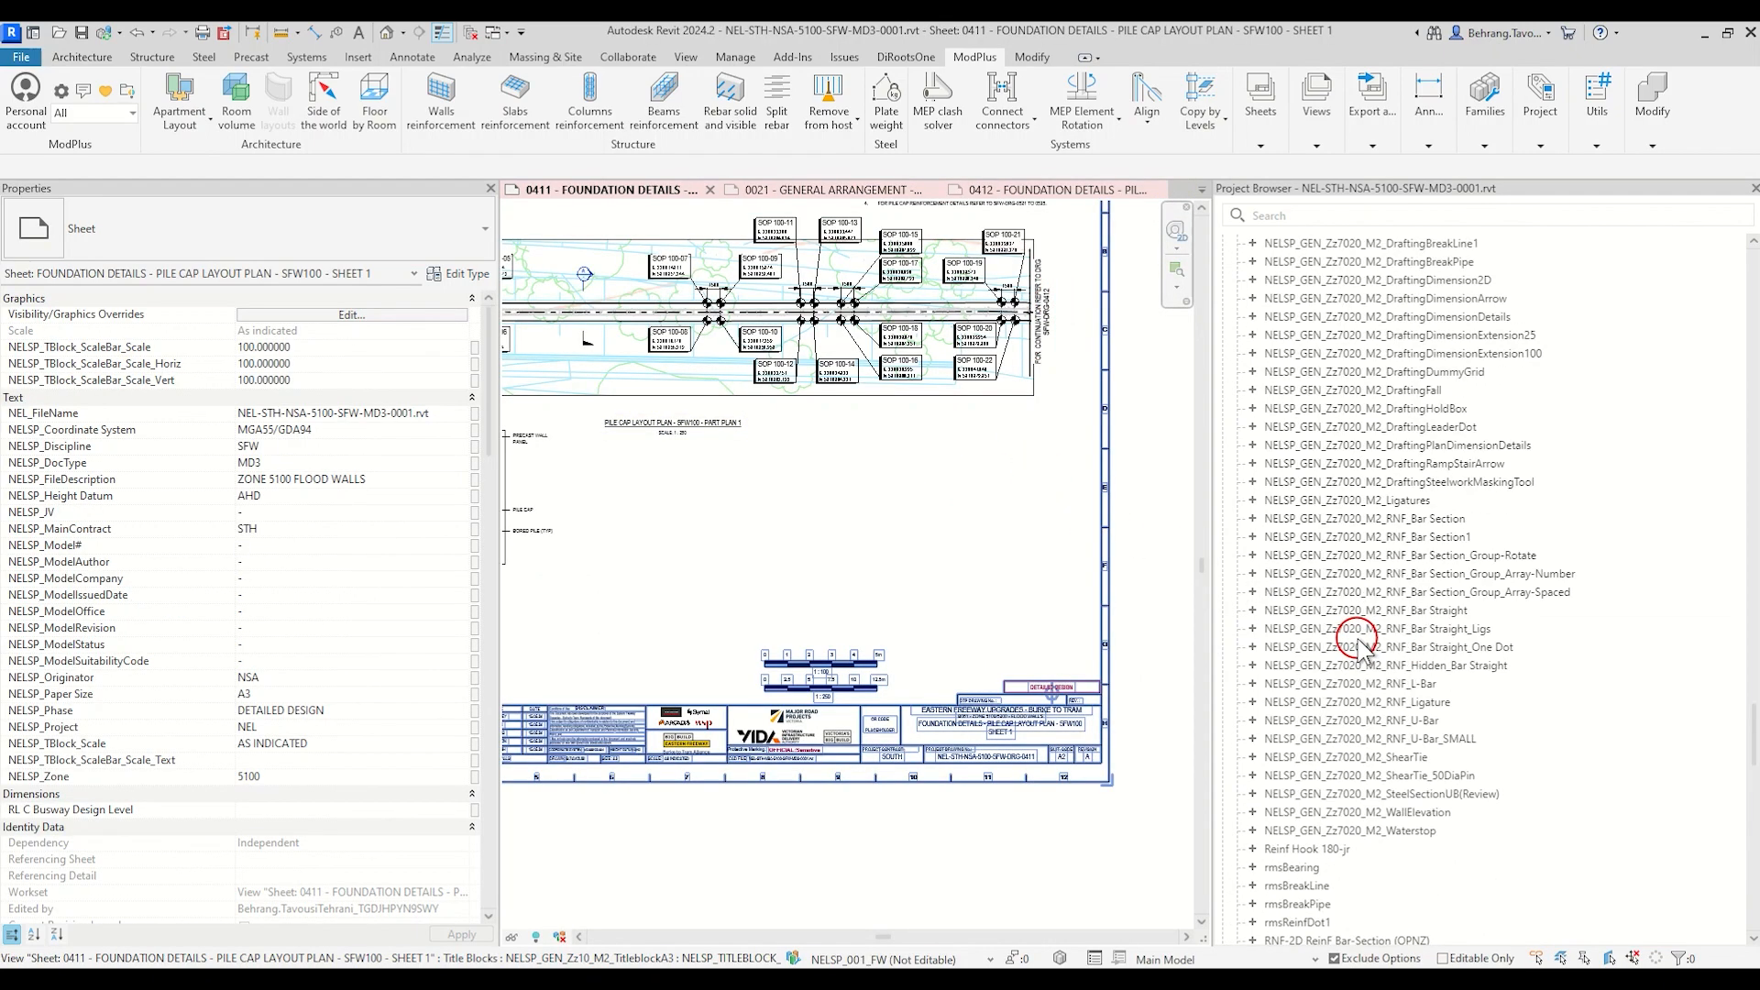
scroll(1359, 639, up, 20)
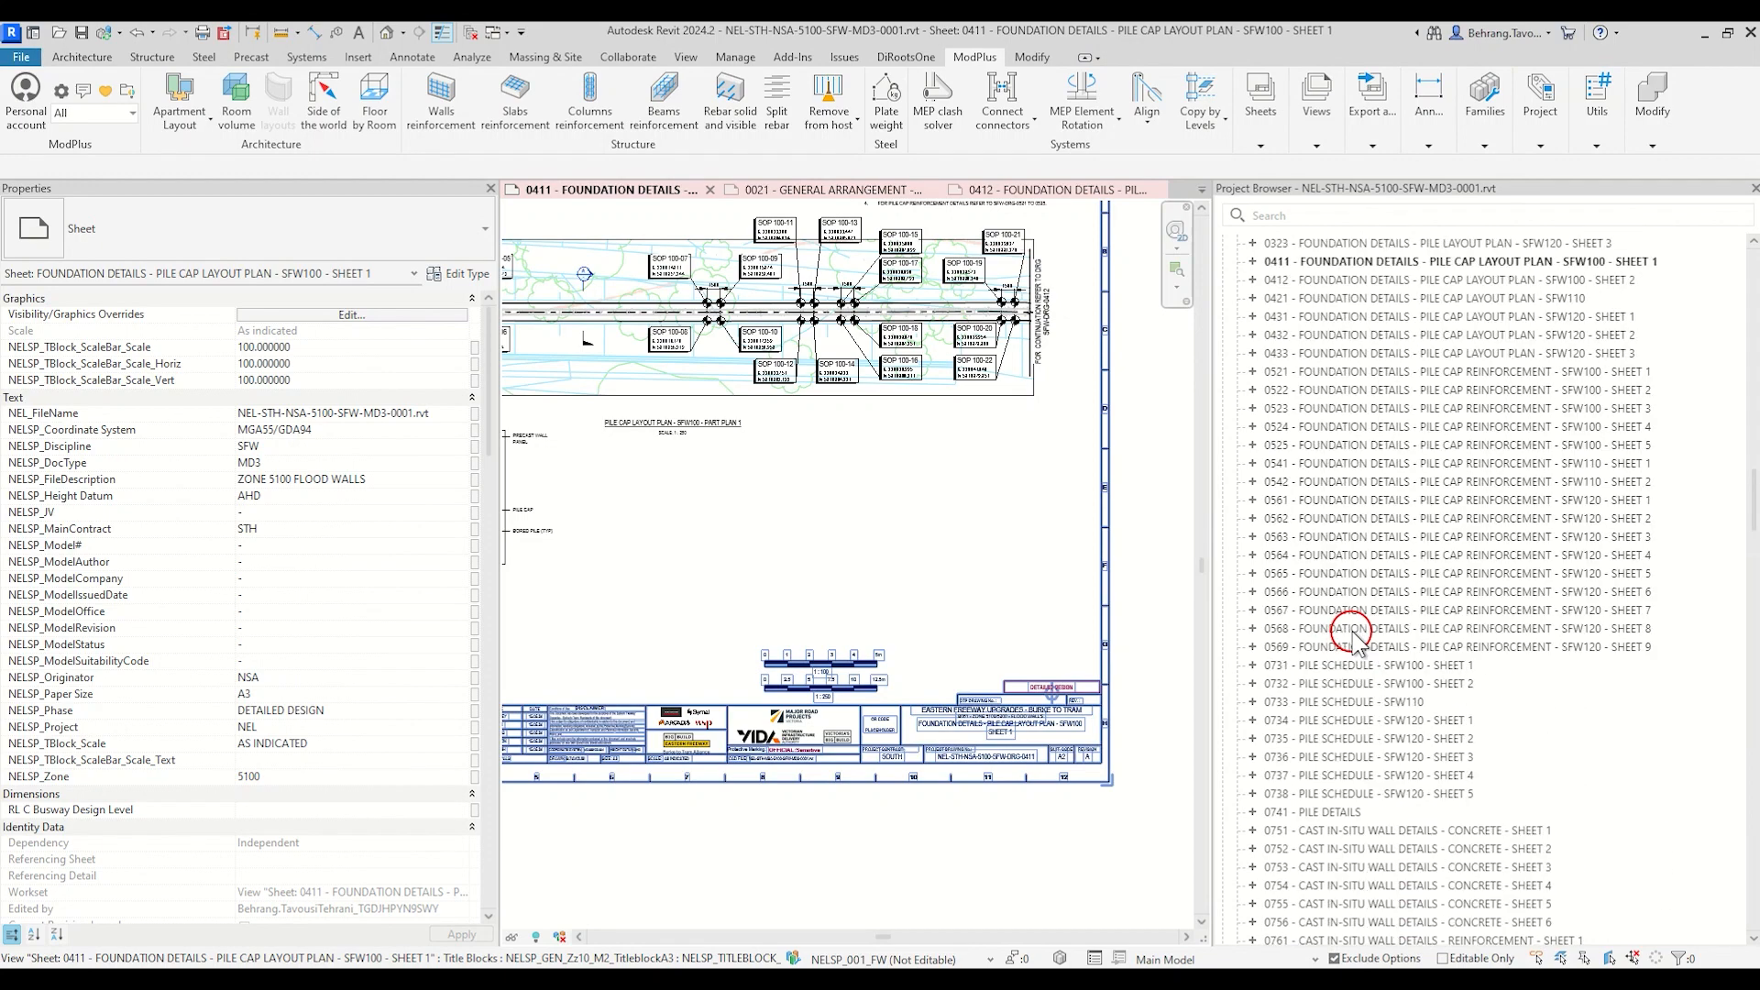
scroll(1357, 639, up, 5)
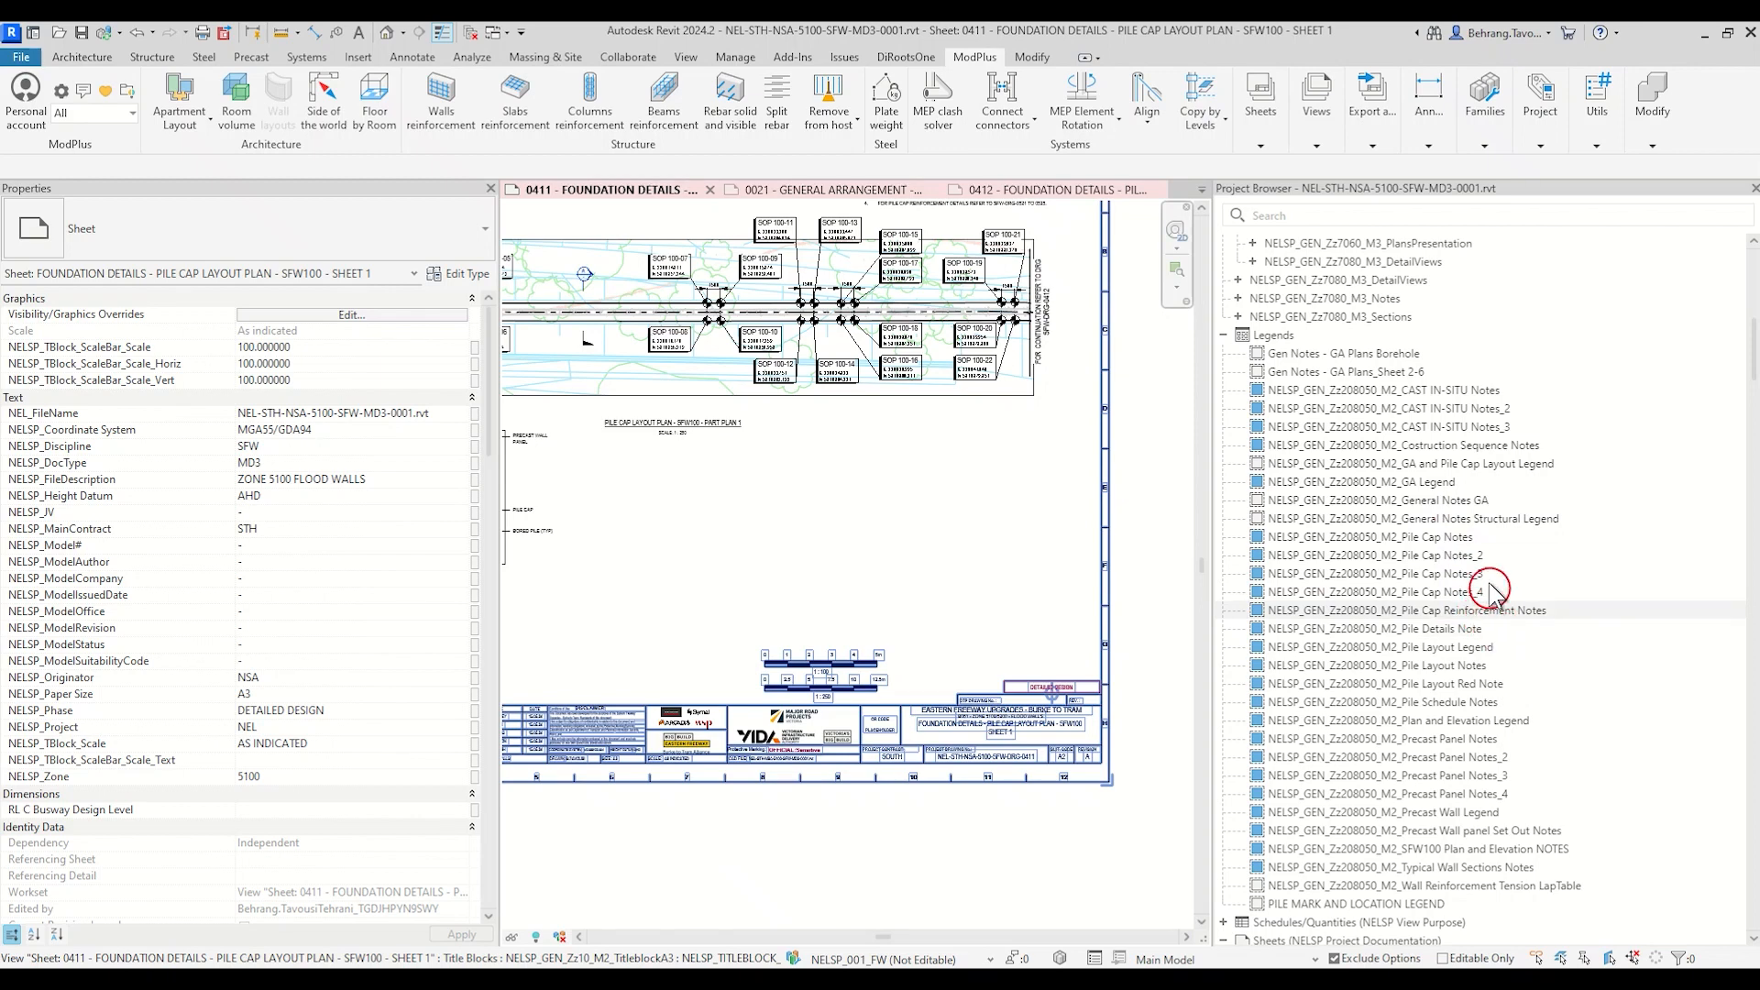
double_click(1456, 465)
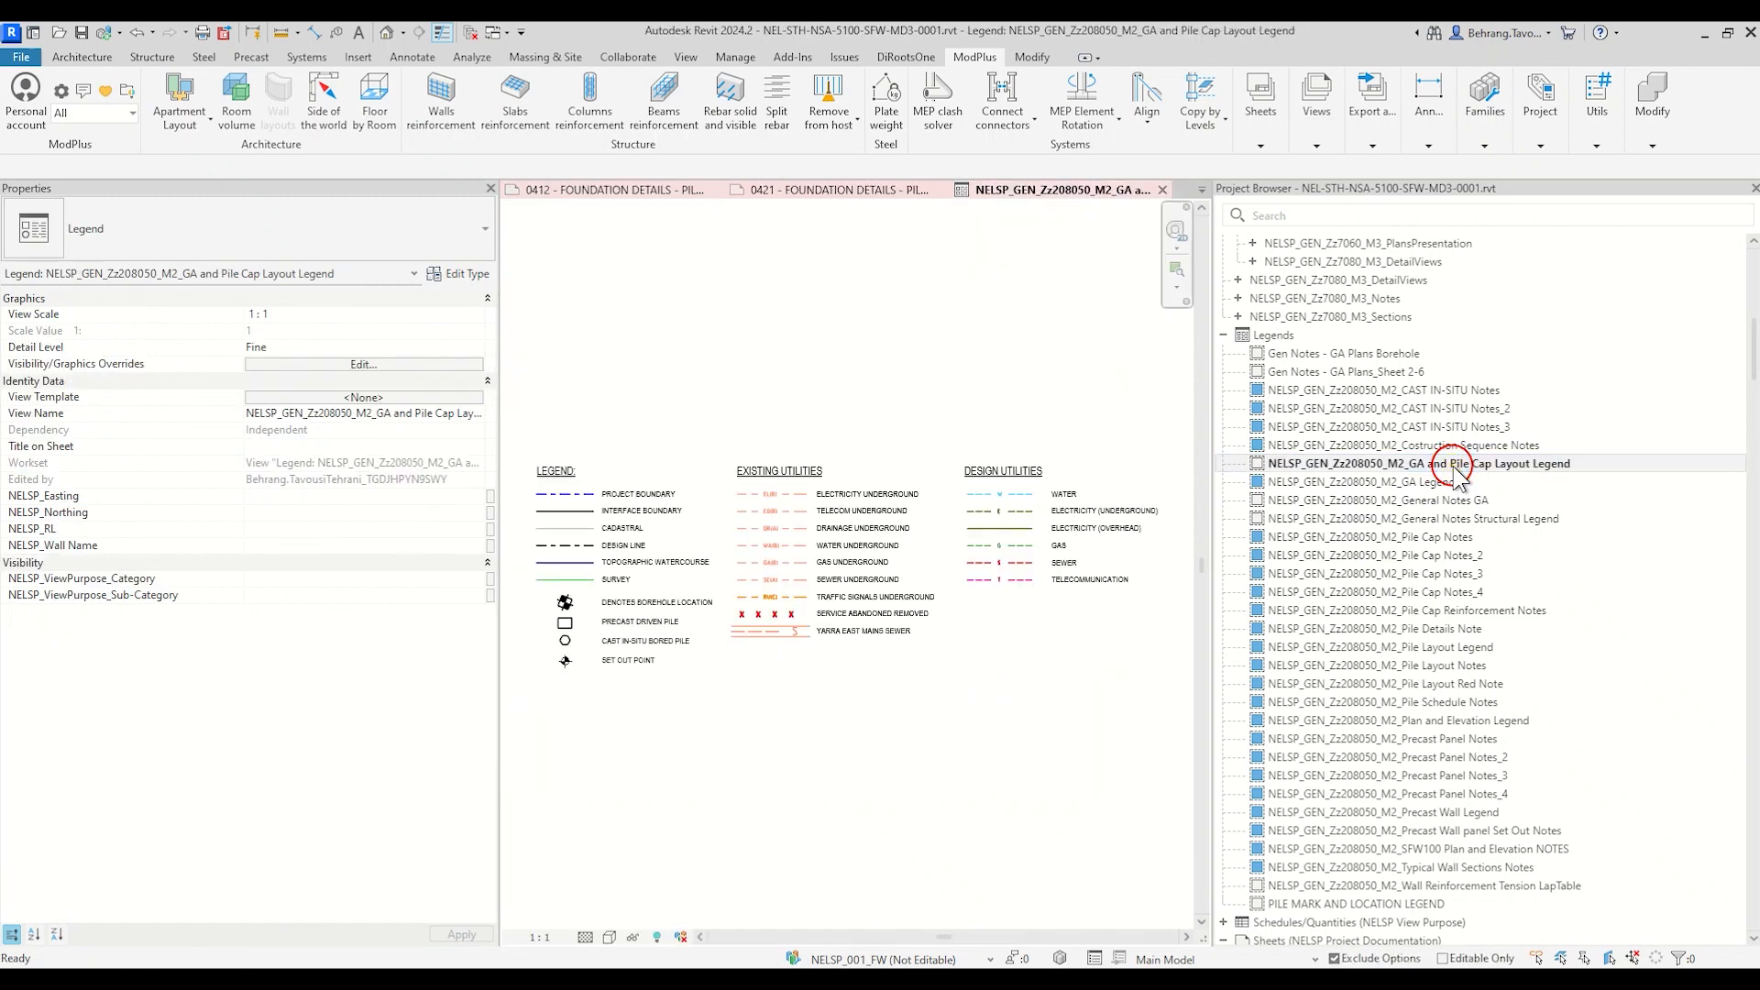
Step: Rename the open legend as NELSP_GEN_Zz208050_M2_Pile Cap Layout Legend, and close its view
click(1454, 466)
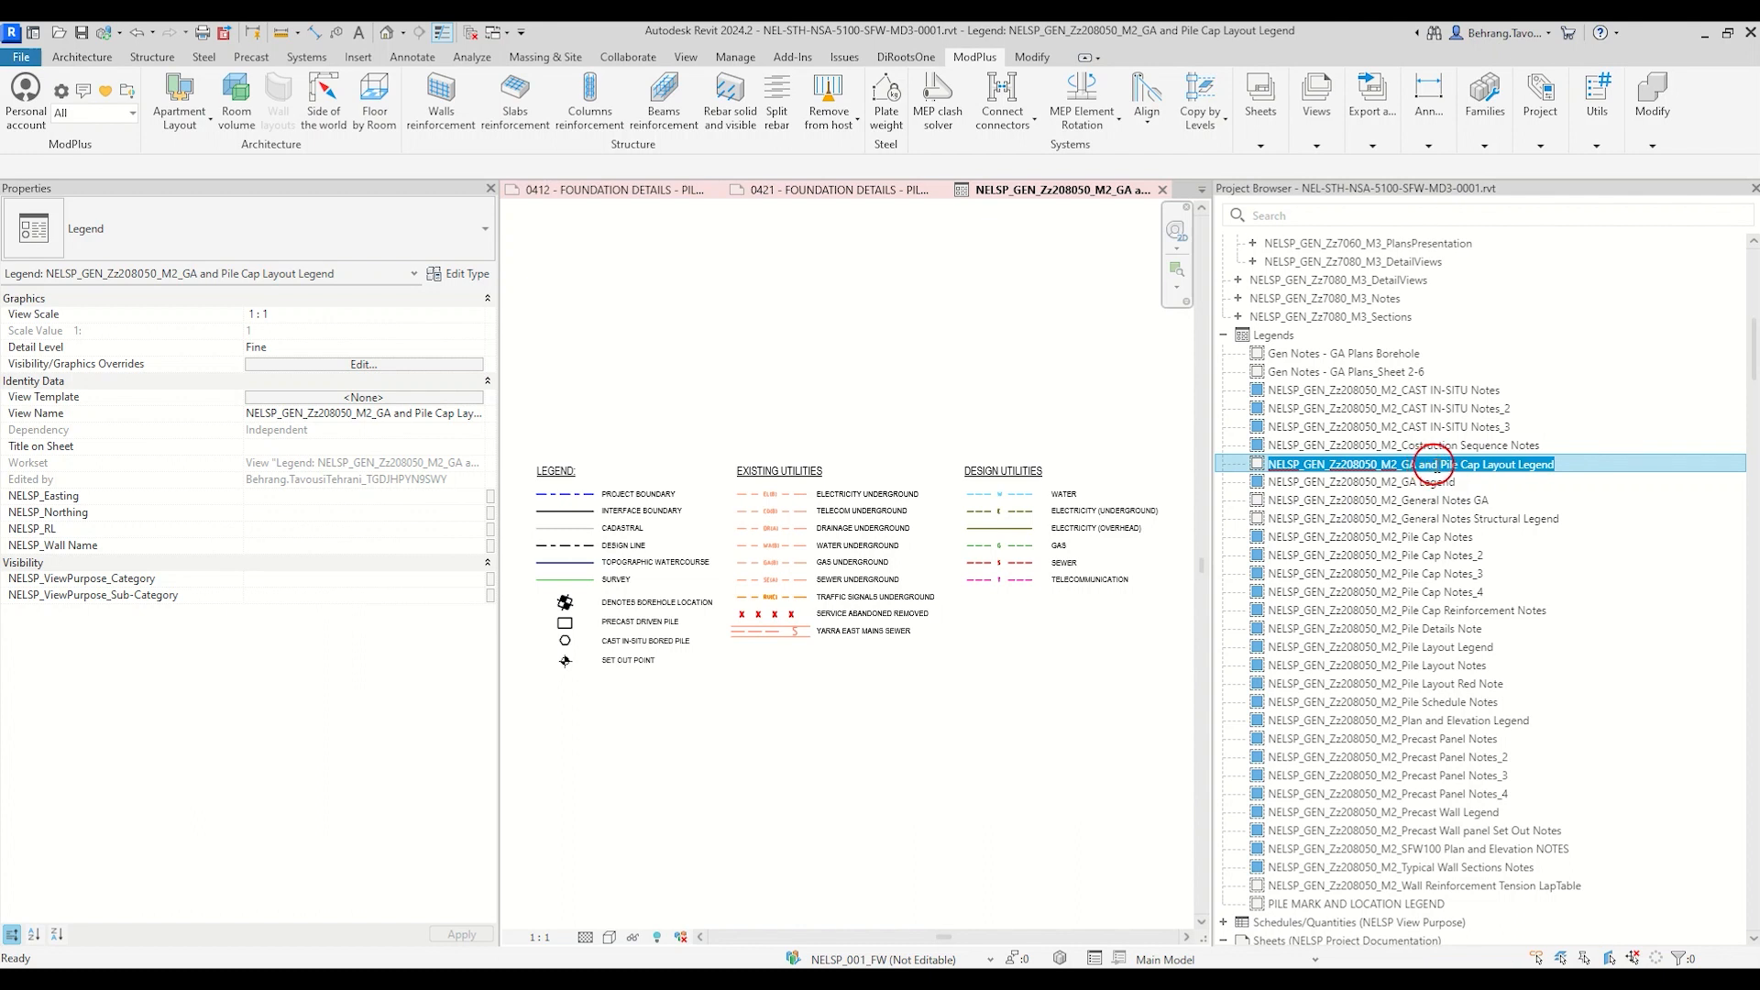
click(1442, 465)
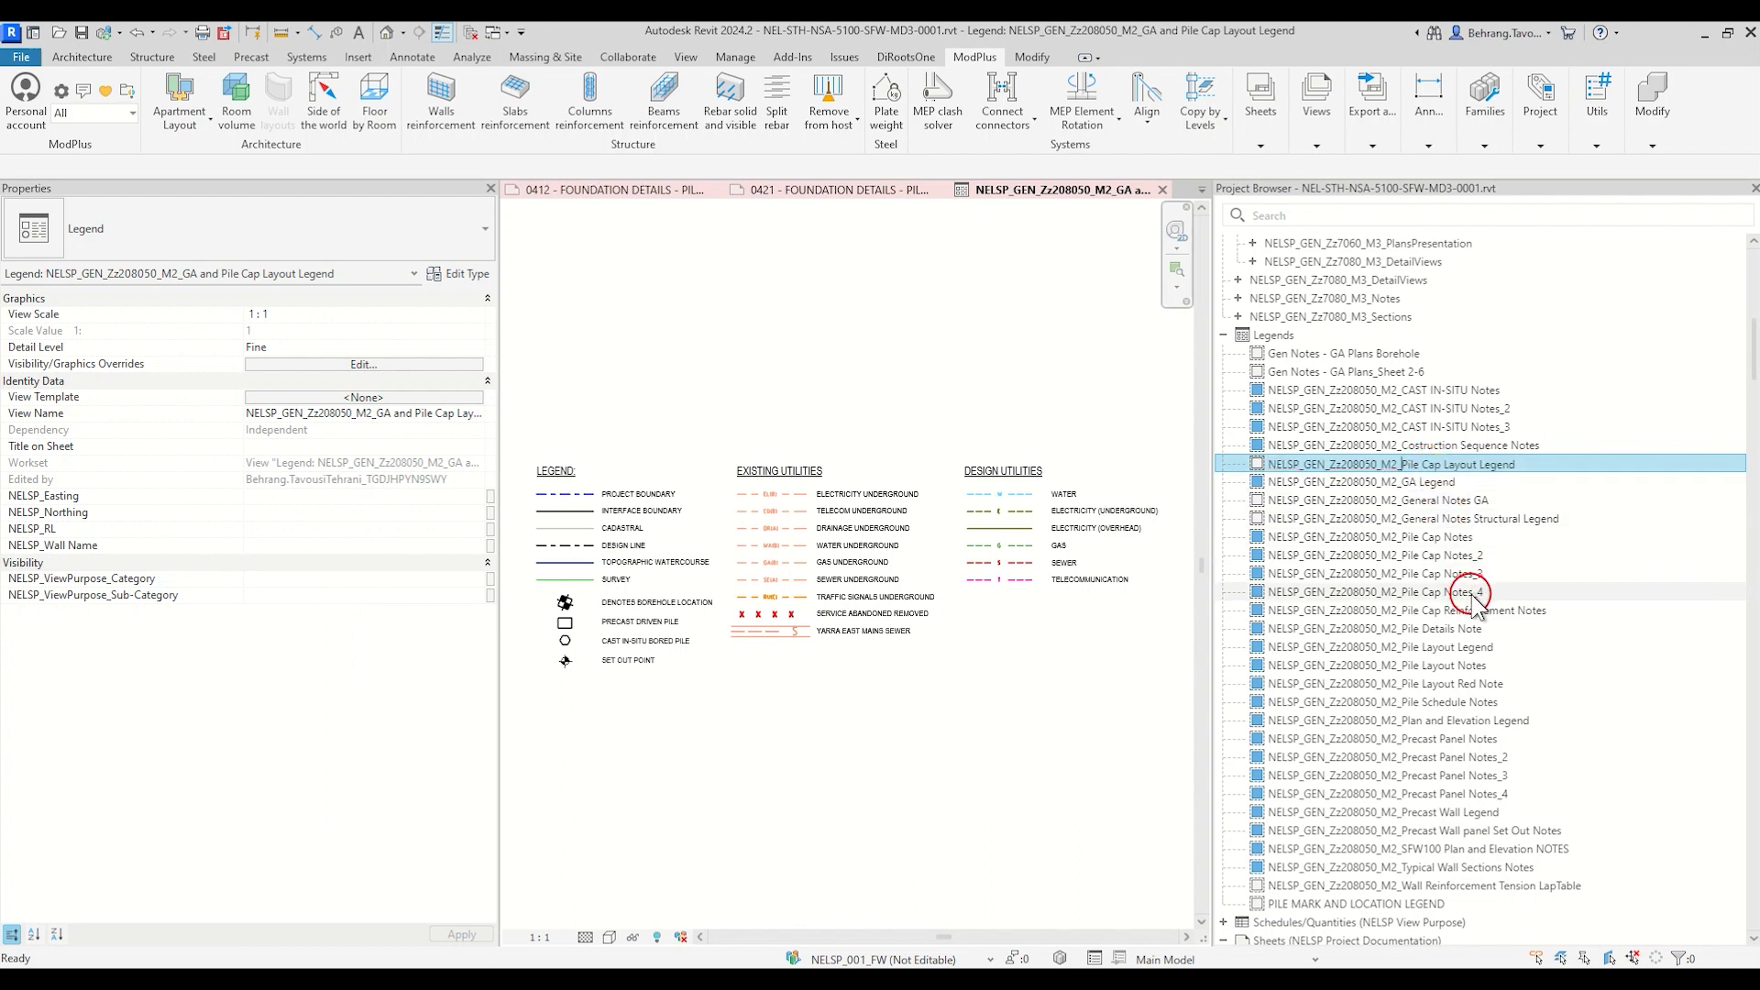
key(Return)
click(1167, 190)
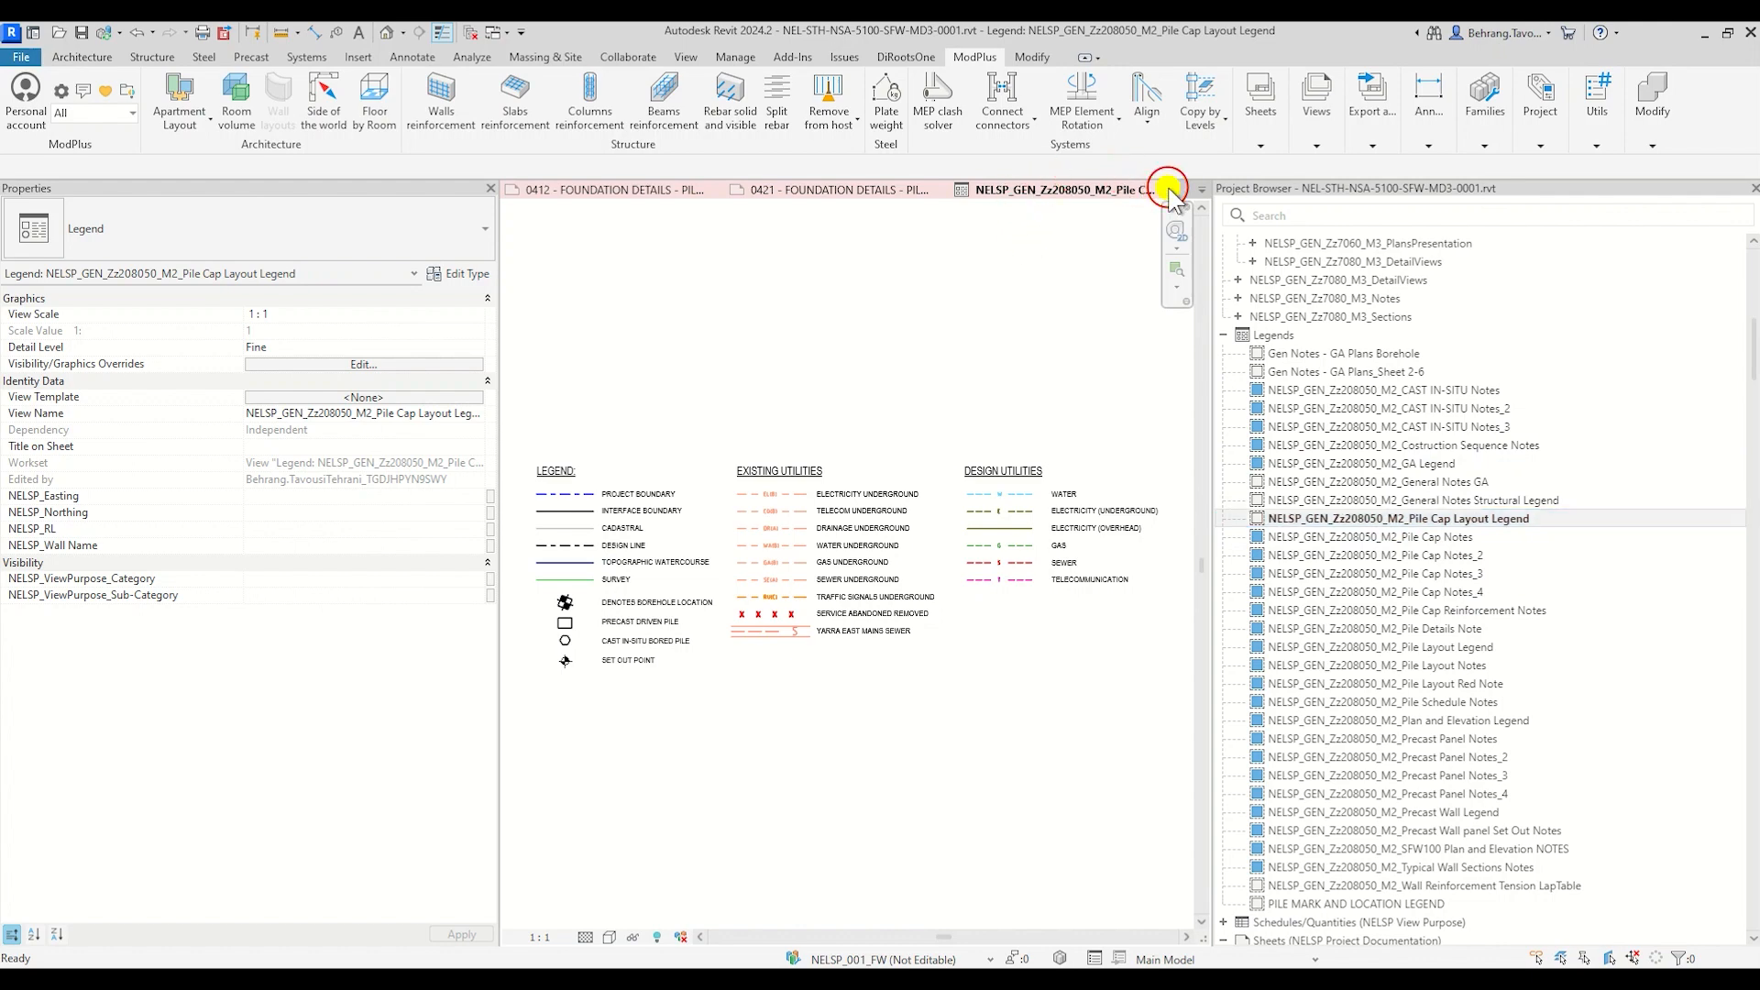
Step: Place the Pile Cap Layout Legend above the scale bars on sheet 0411 and set its viewport type to NEL_NoTitle
click(1375, 518)
drag(903, 529, 897, 515)
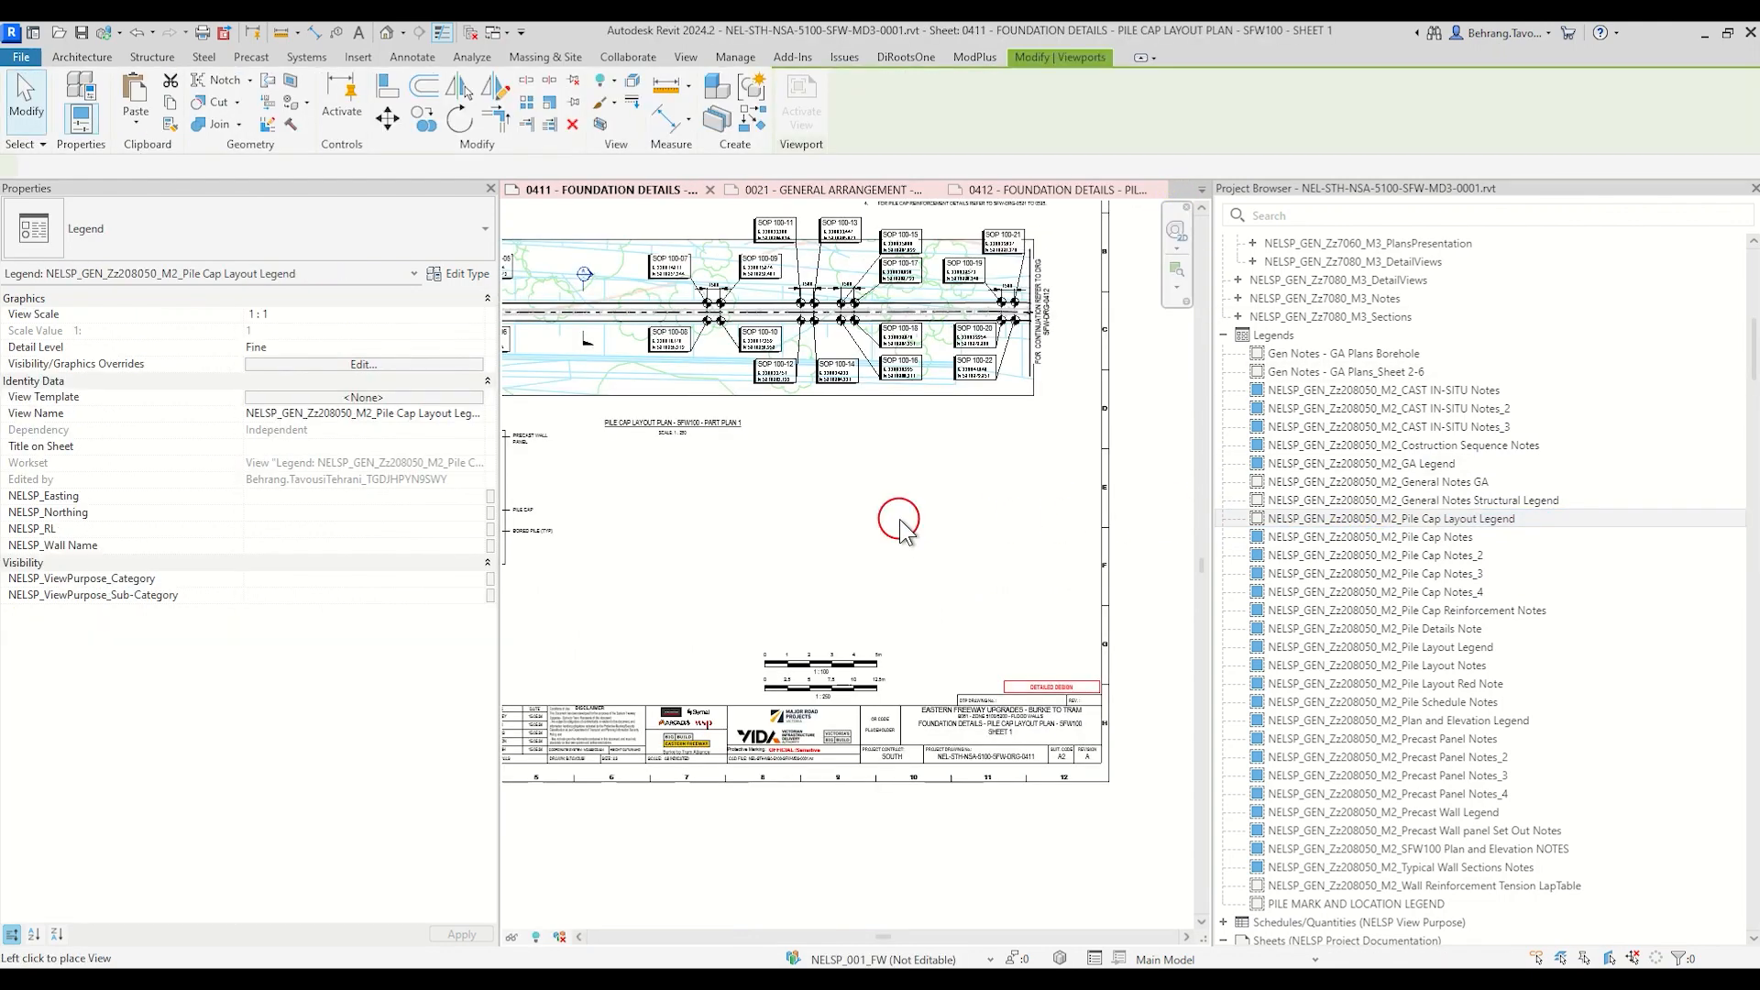
click(883, 565)
click(173, 220)
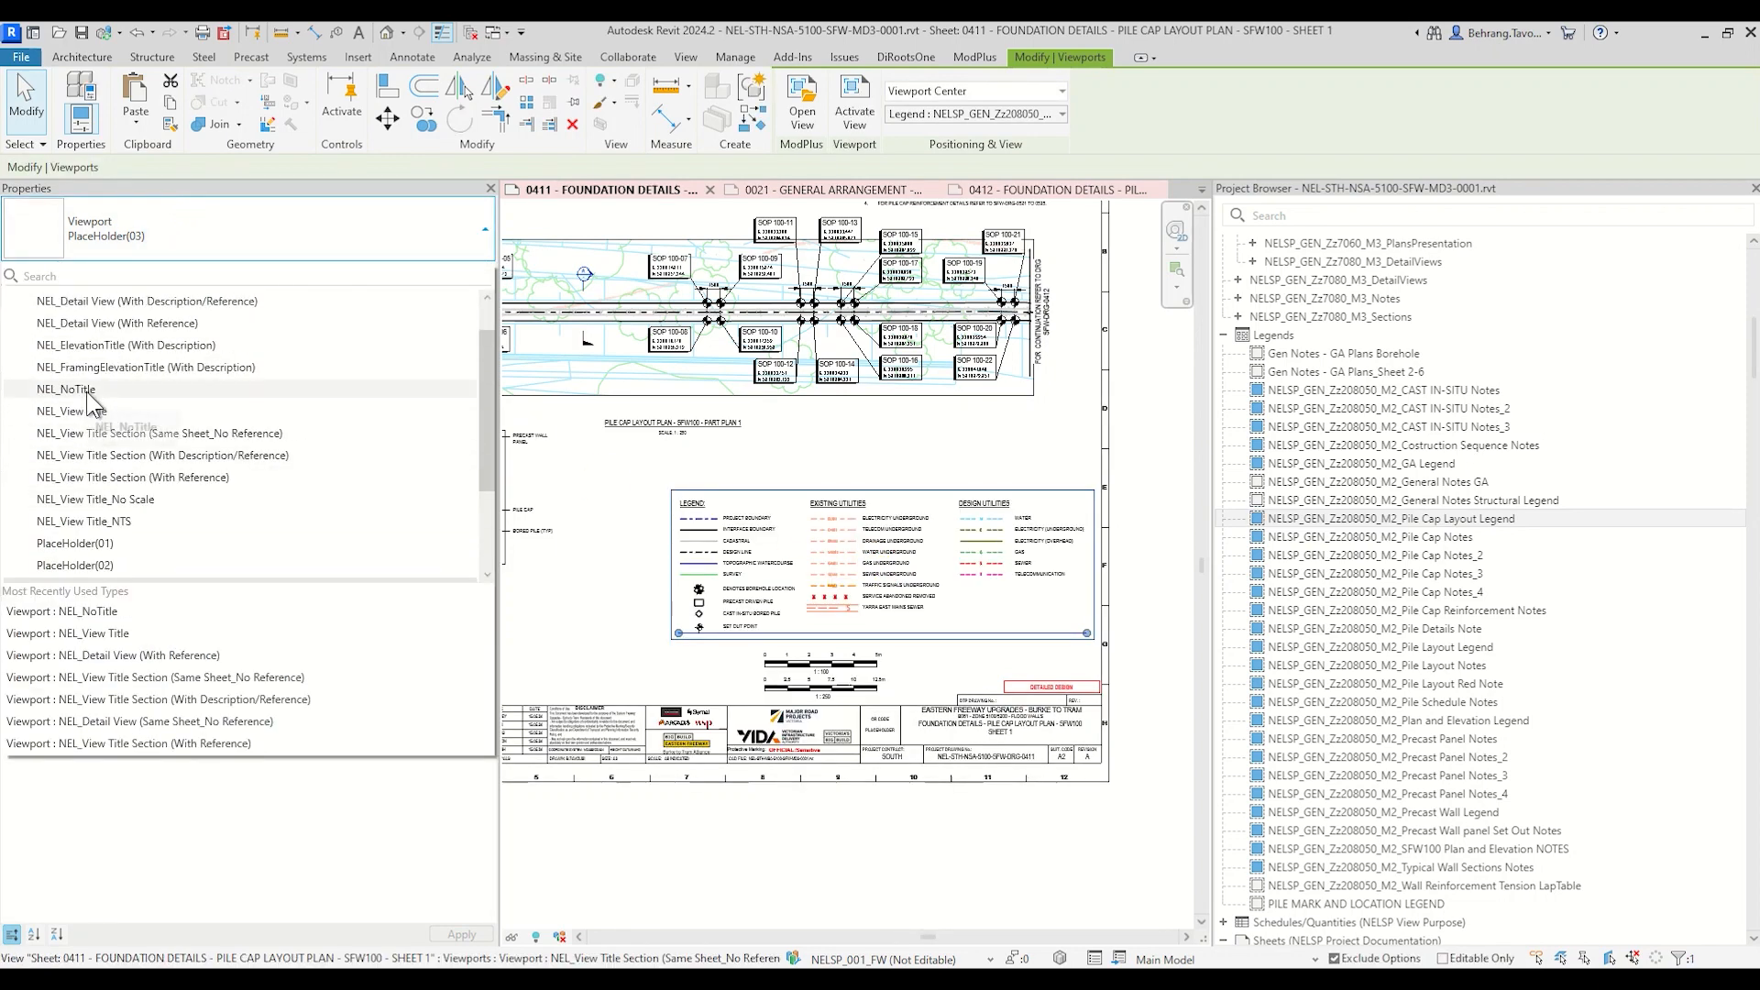
scroll(86, 391, up, 3)
click(87, 372)
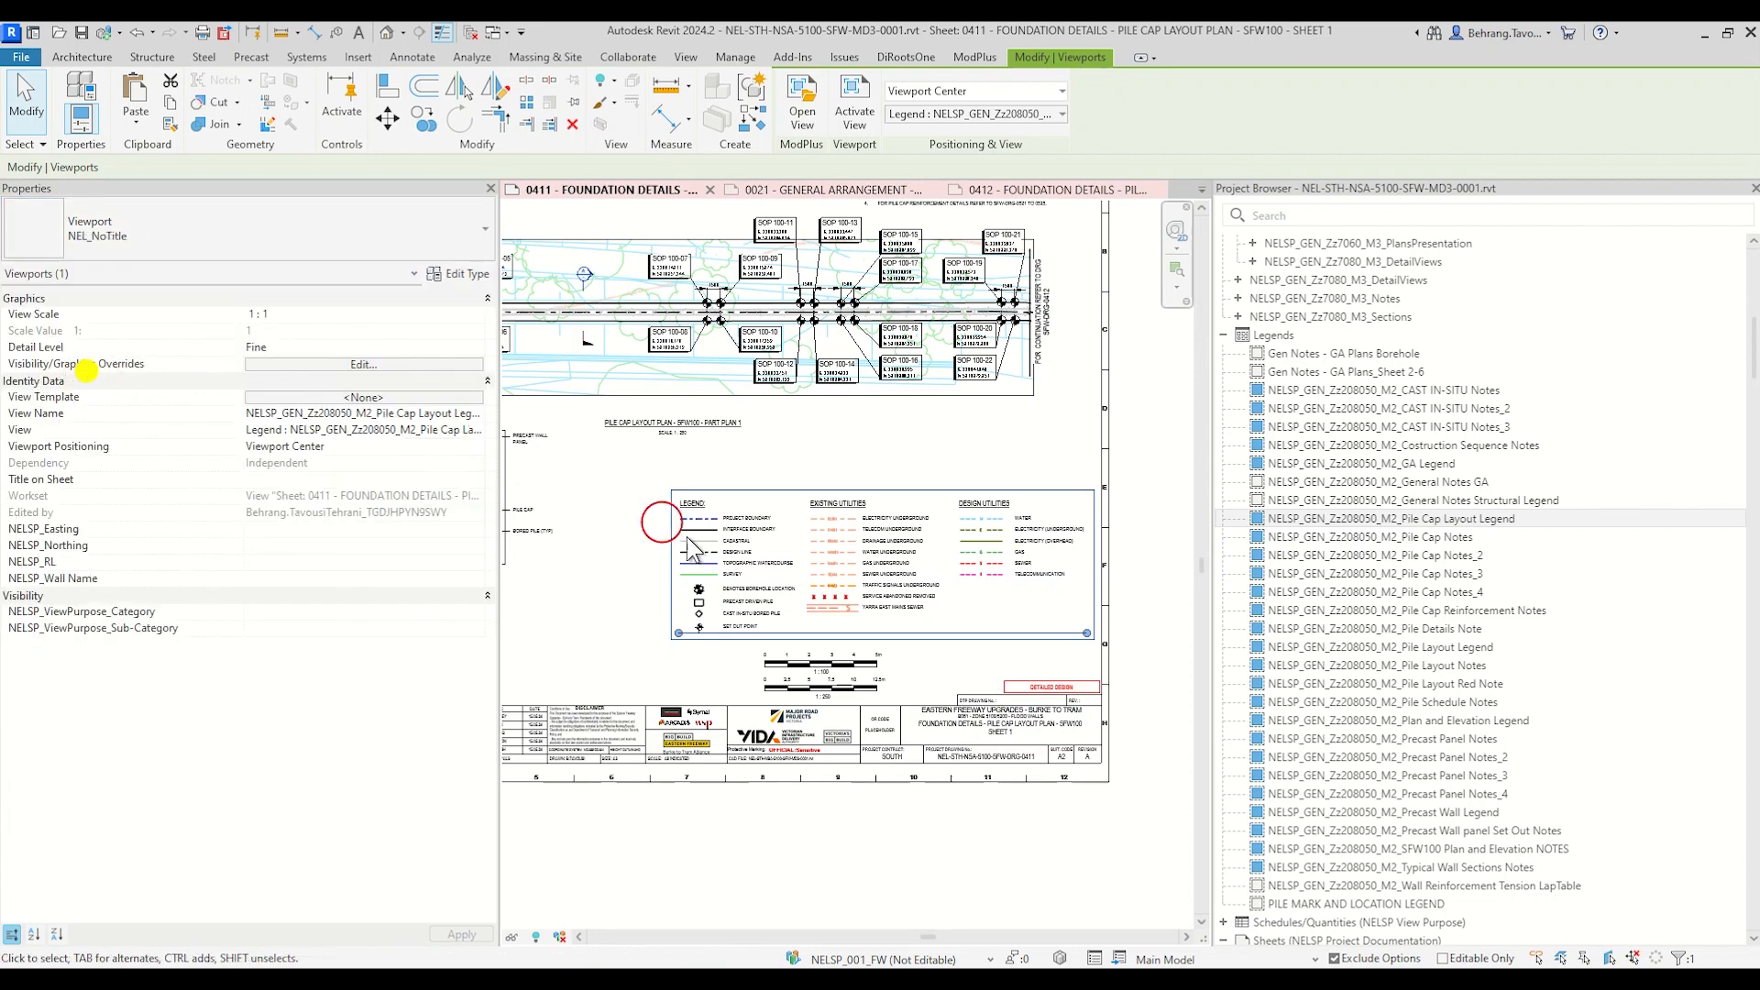
Step: Nudge the placed legend slightly downward on sheet 0411 and copy its viewport to the clipboard
click(991, 585)
scroll(991, 585, up, 2)
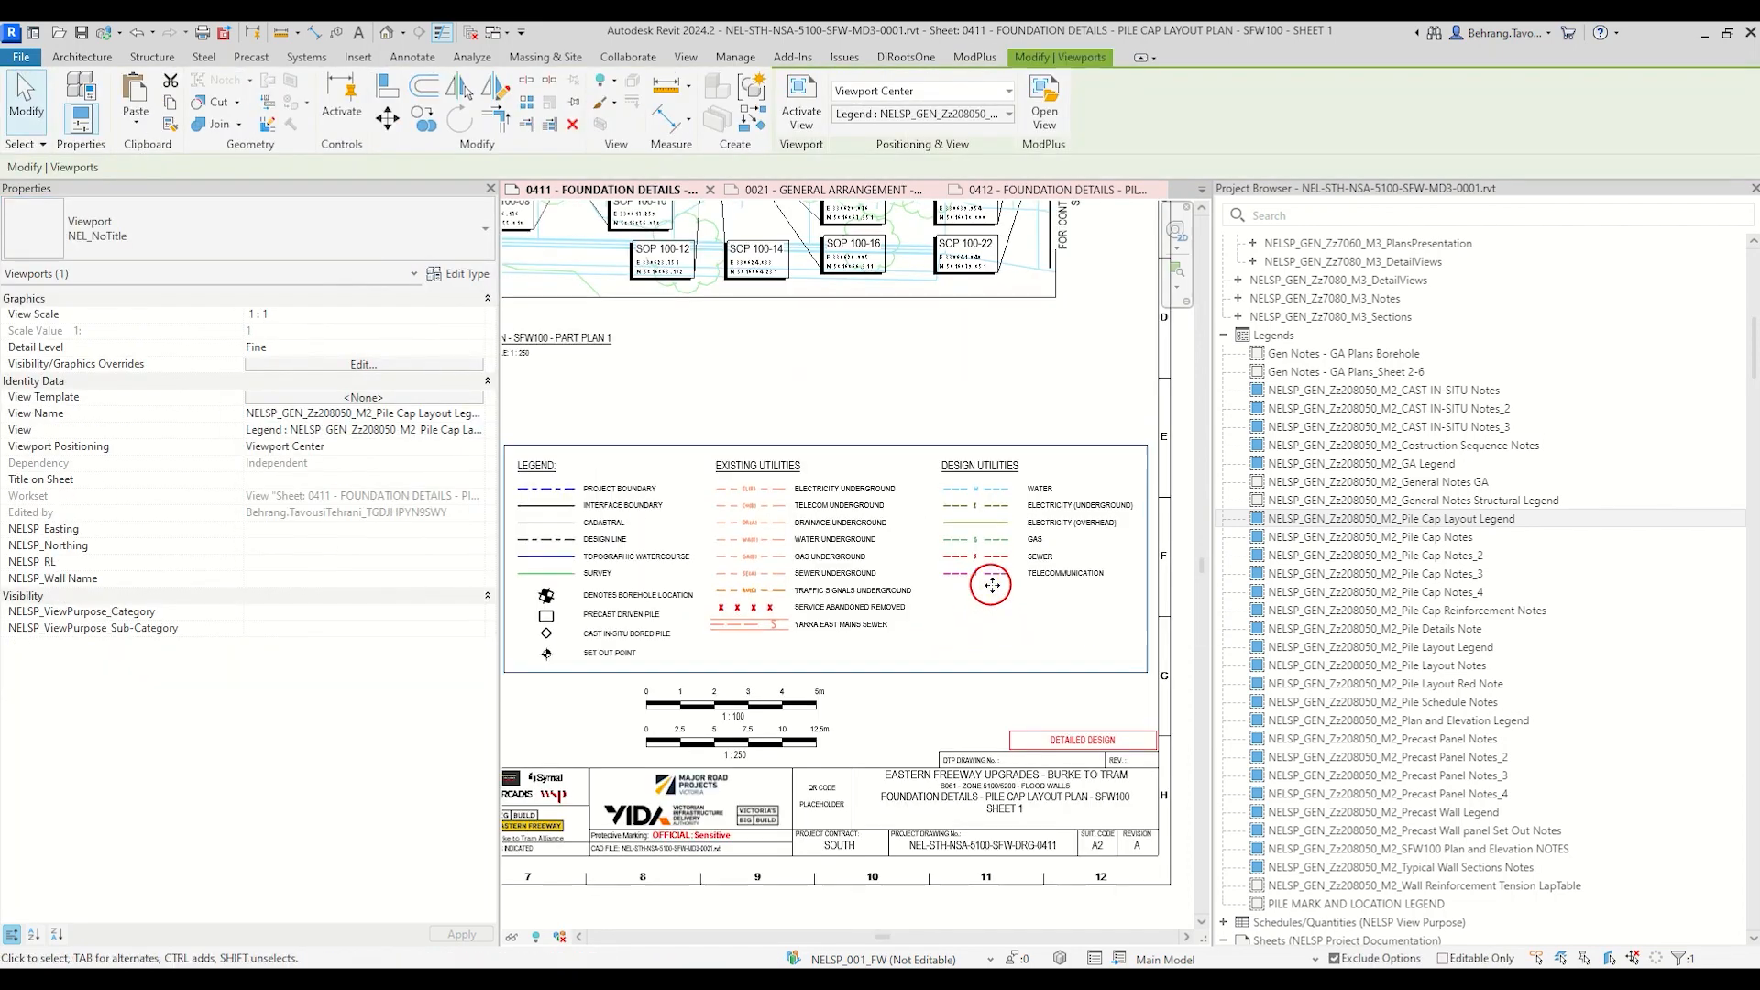
key(Up)
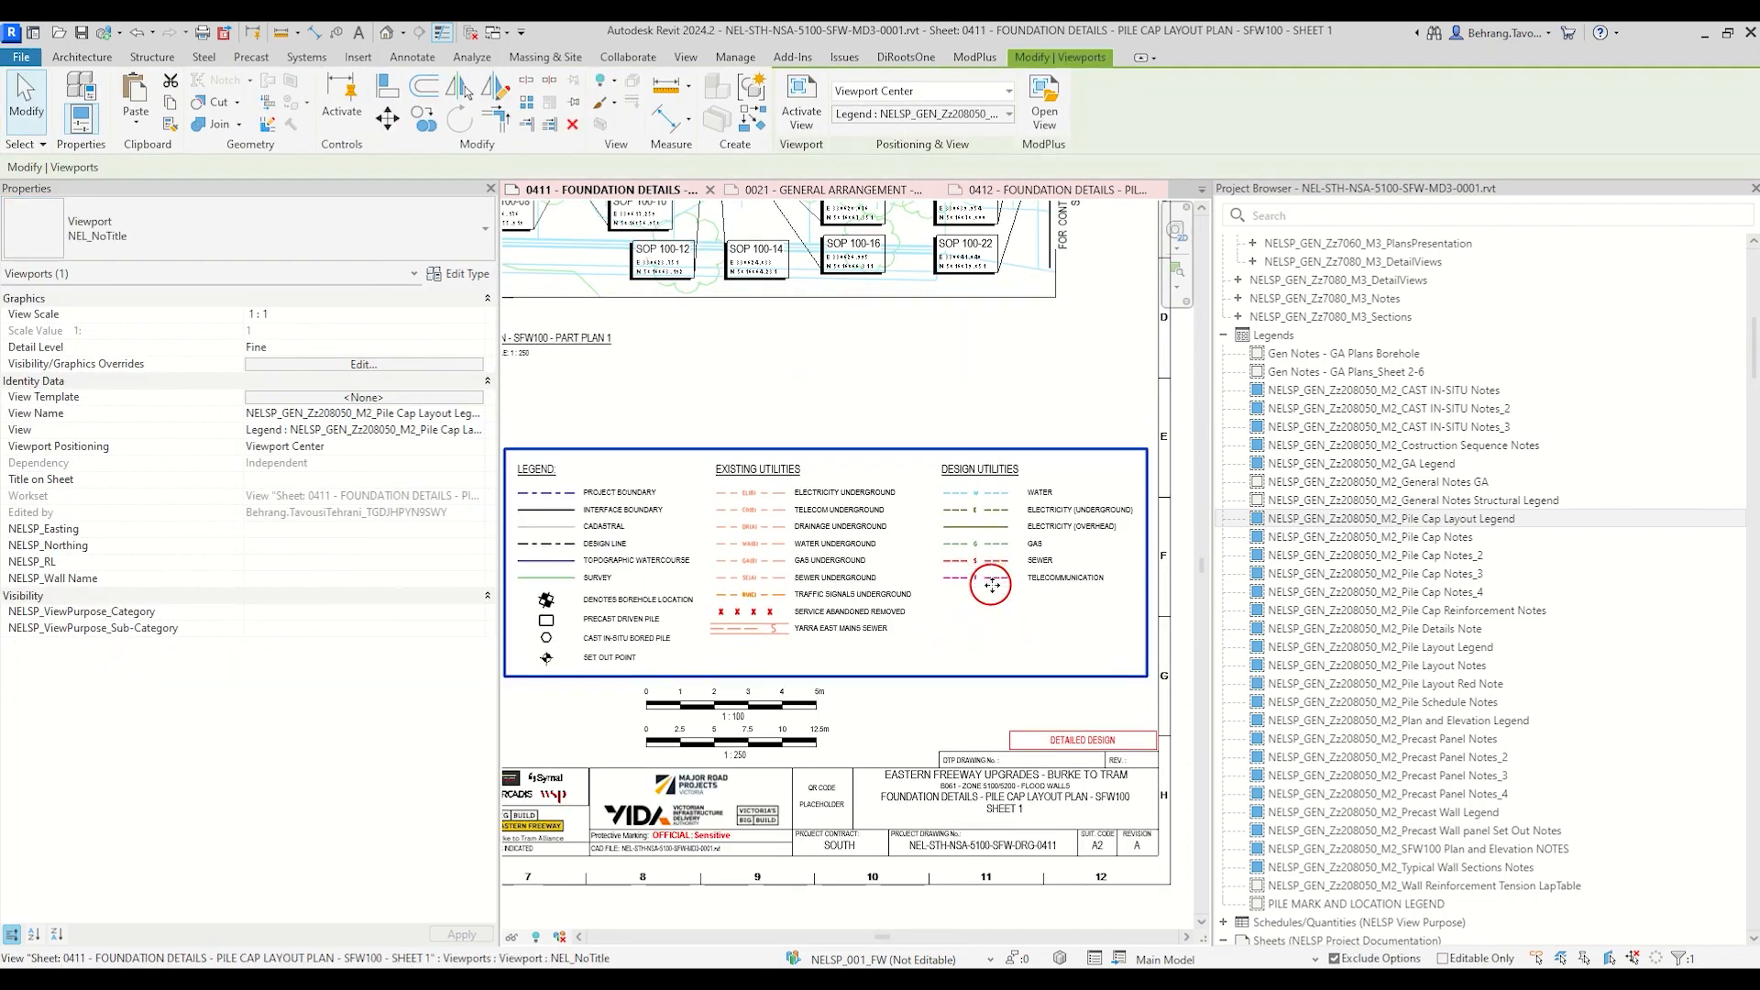
key(Escape)
click(892, 545)
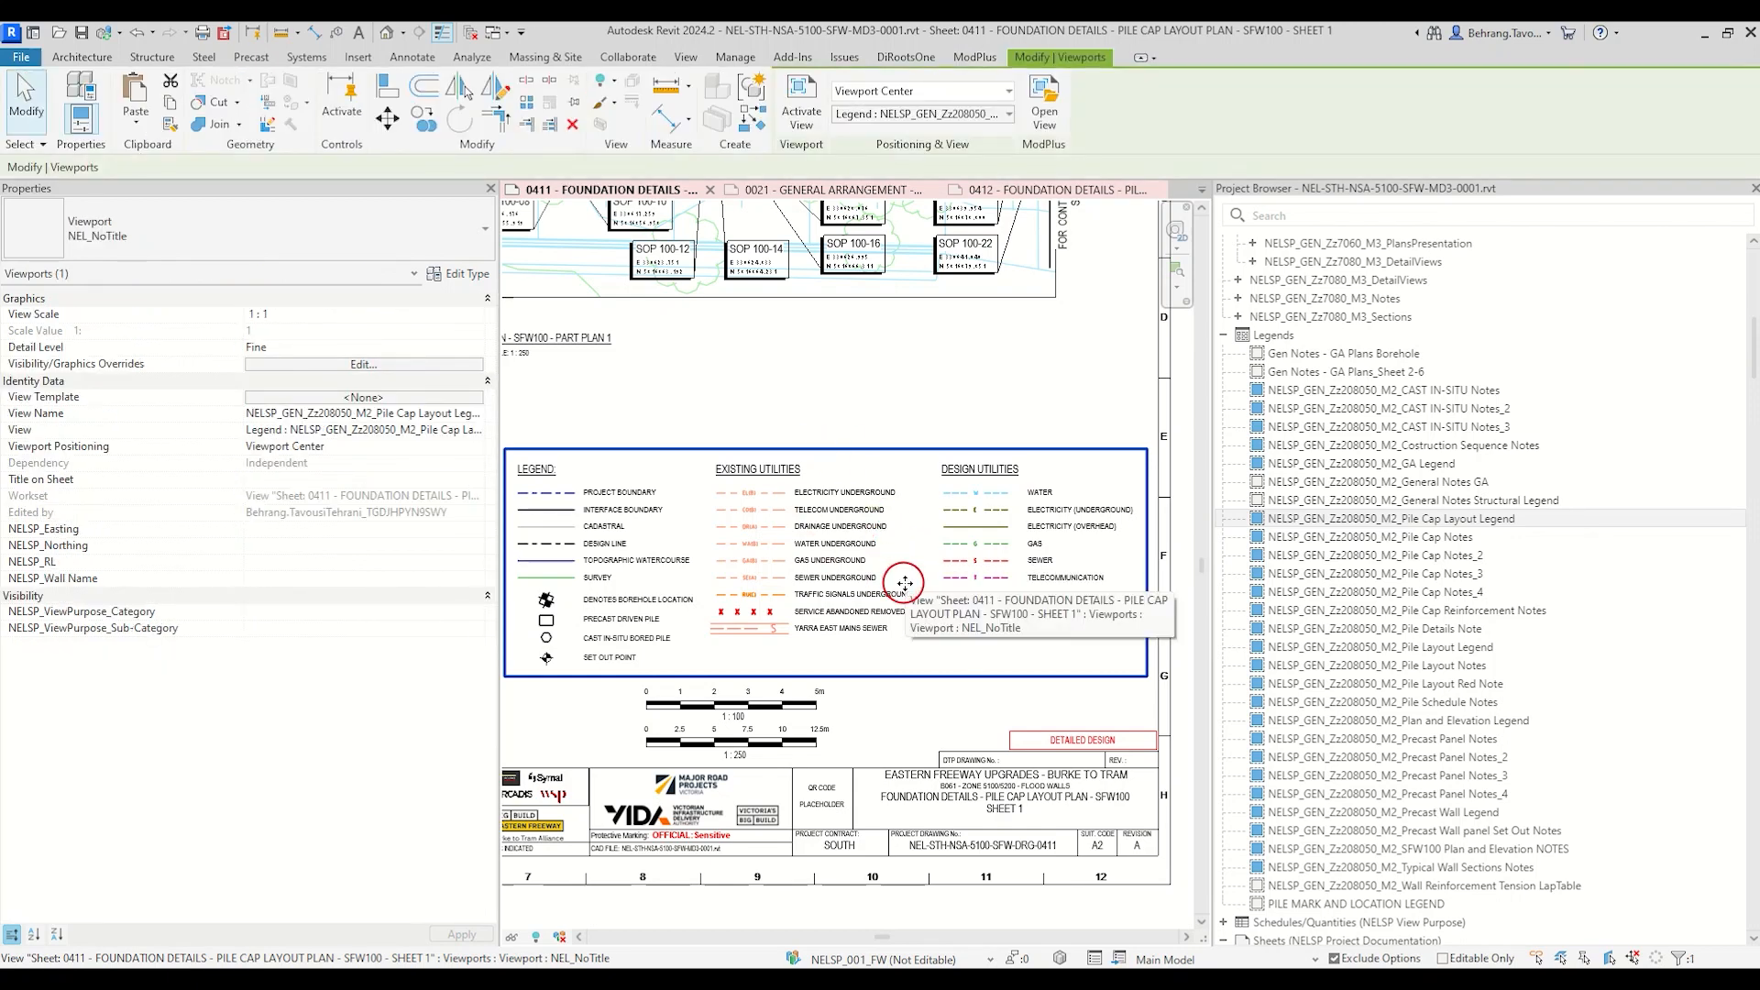
Step: Open sheet 0412, PILE CAP LAYOUT PLAN - SFW100 - SHEET 2, and paste the legend aligned to the same place
scroll(1266, 550, down, 15)
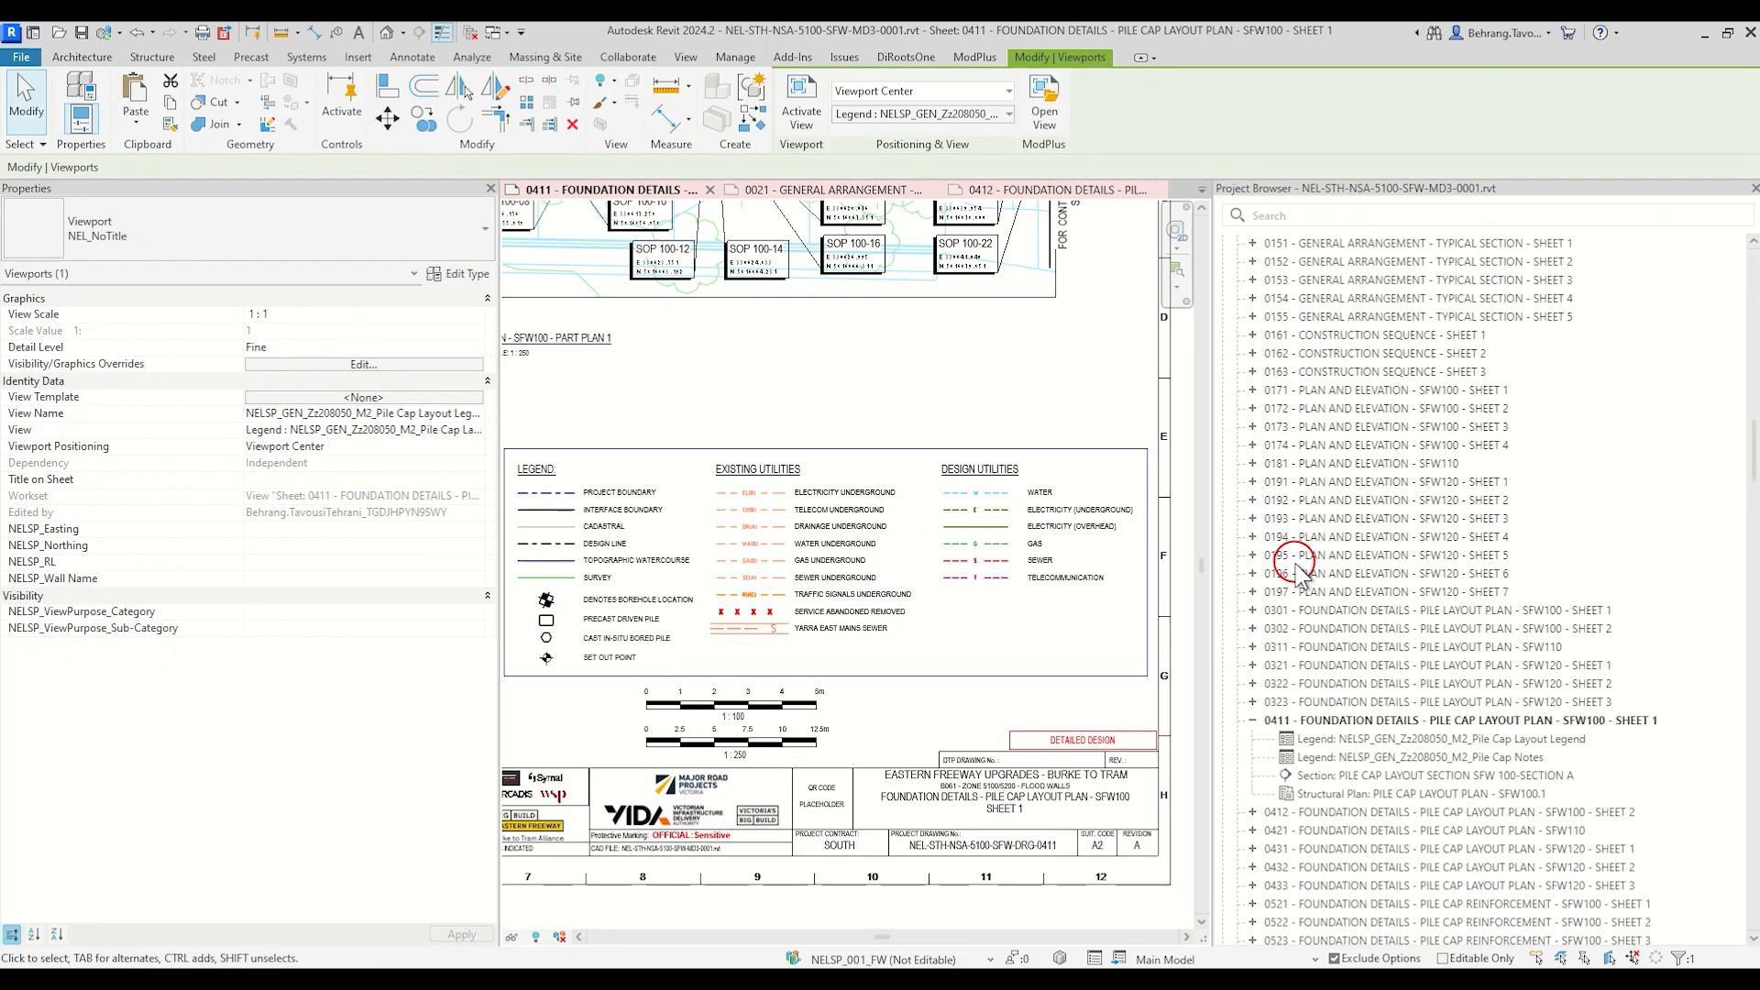
double_click(1311, 539)
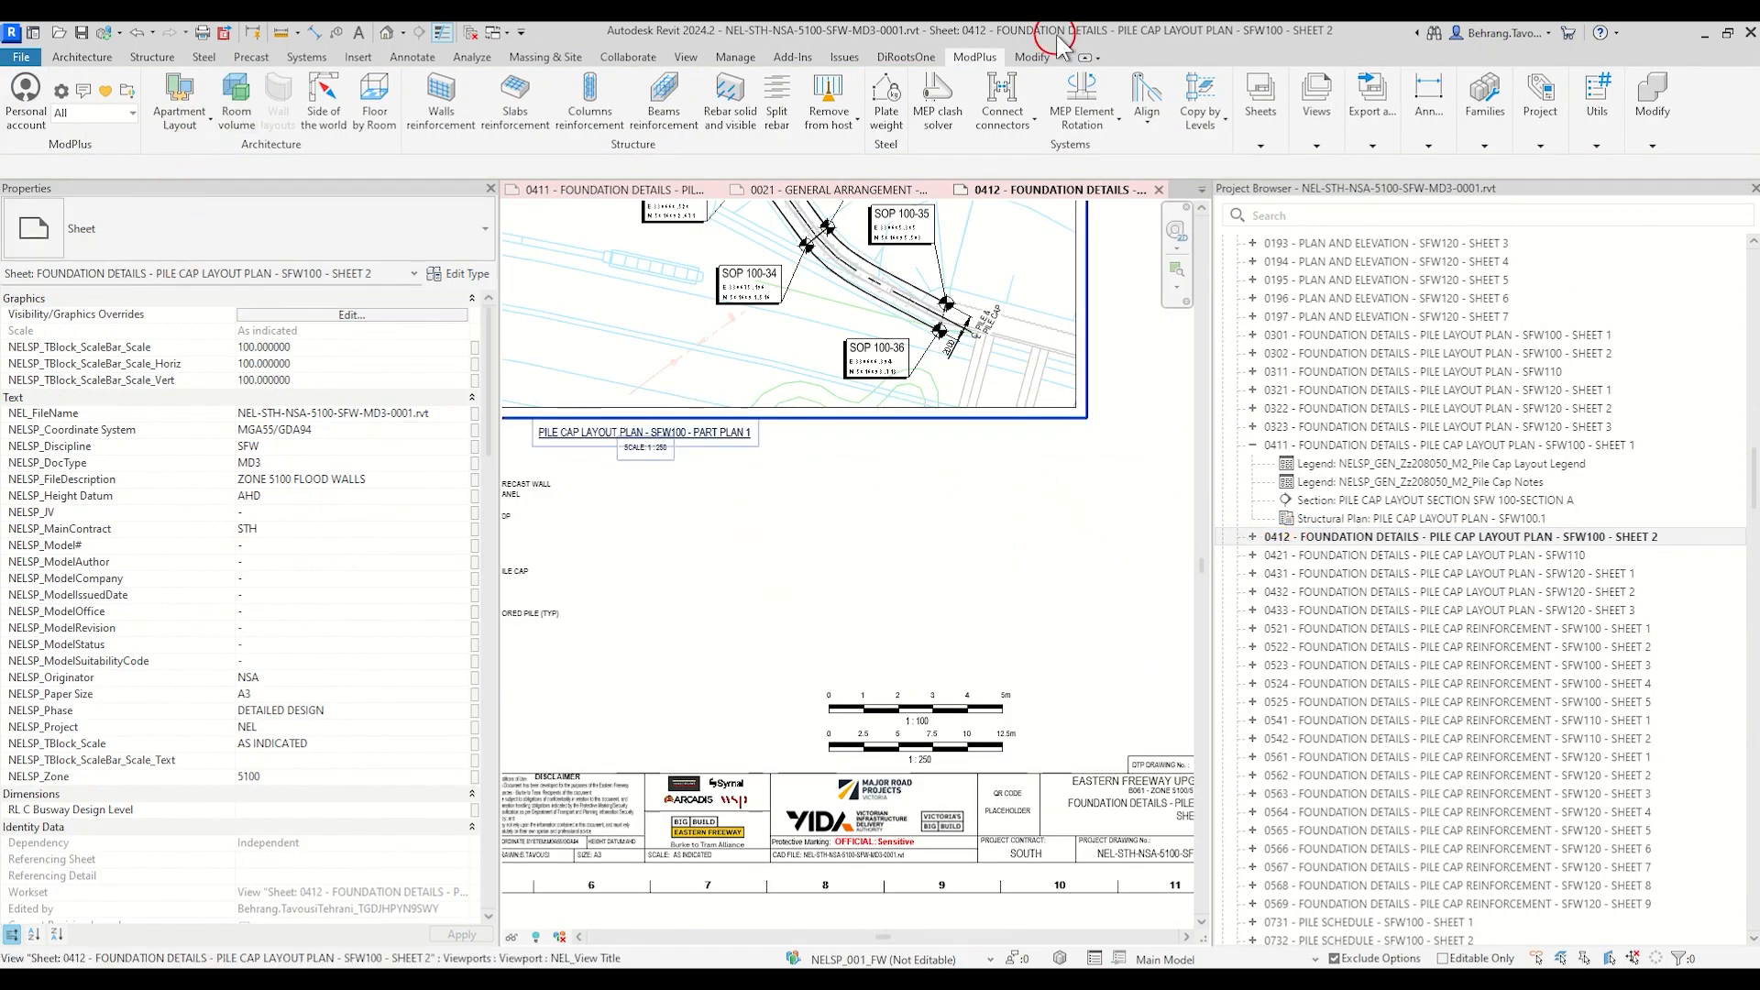
click(1031, 57)
click(136, 122)
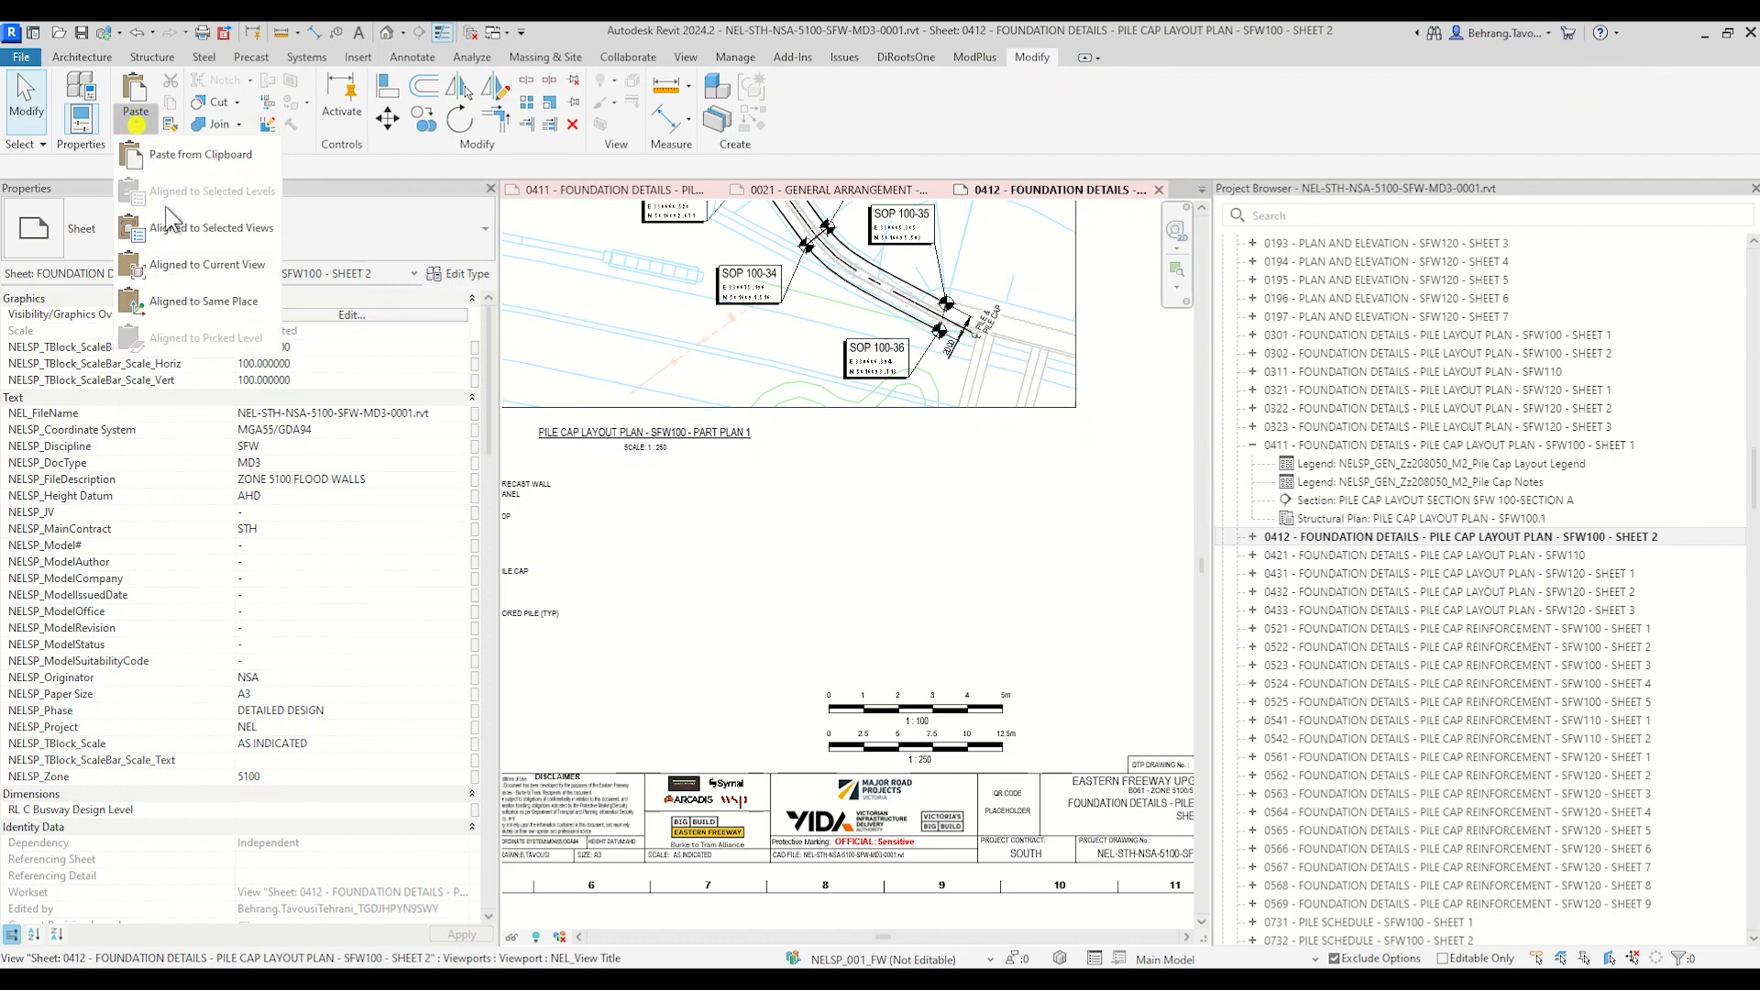
click(220, 310)
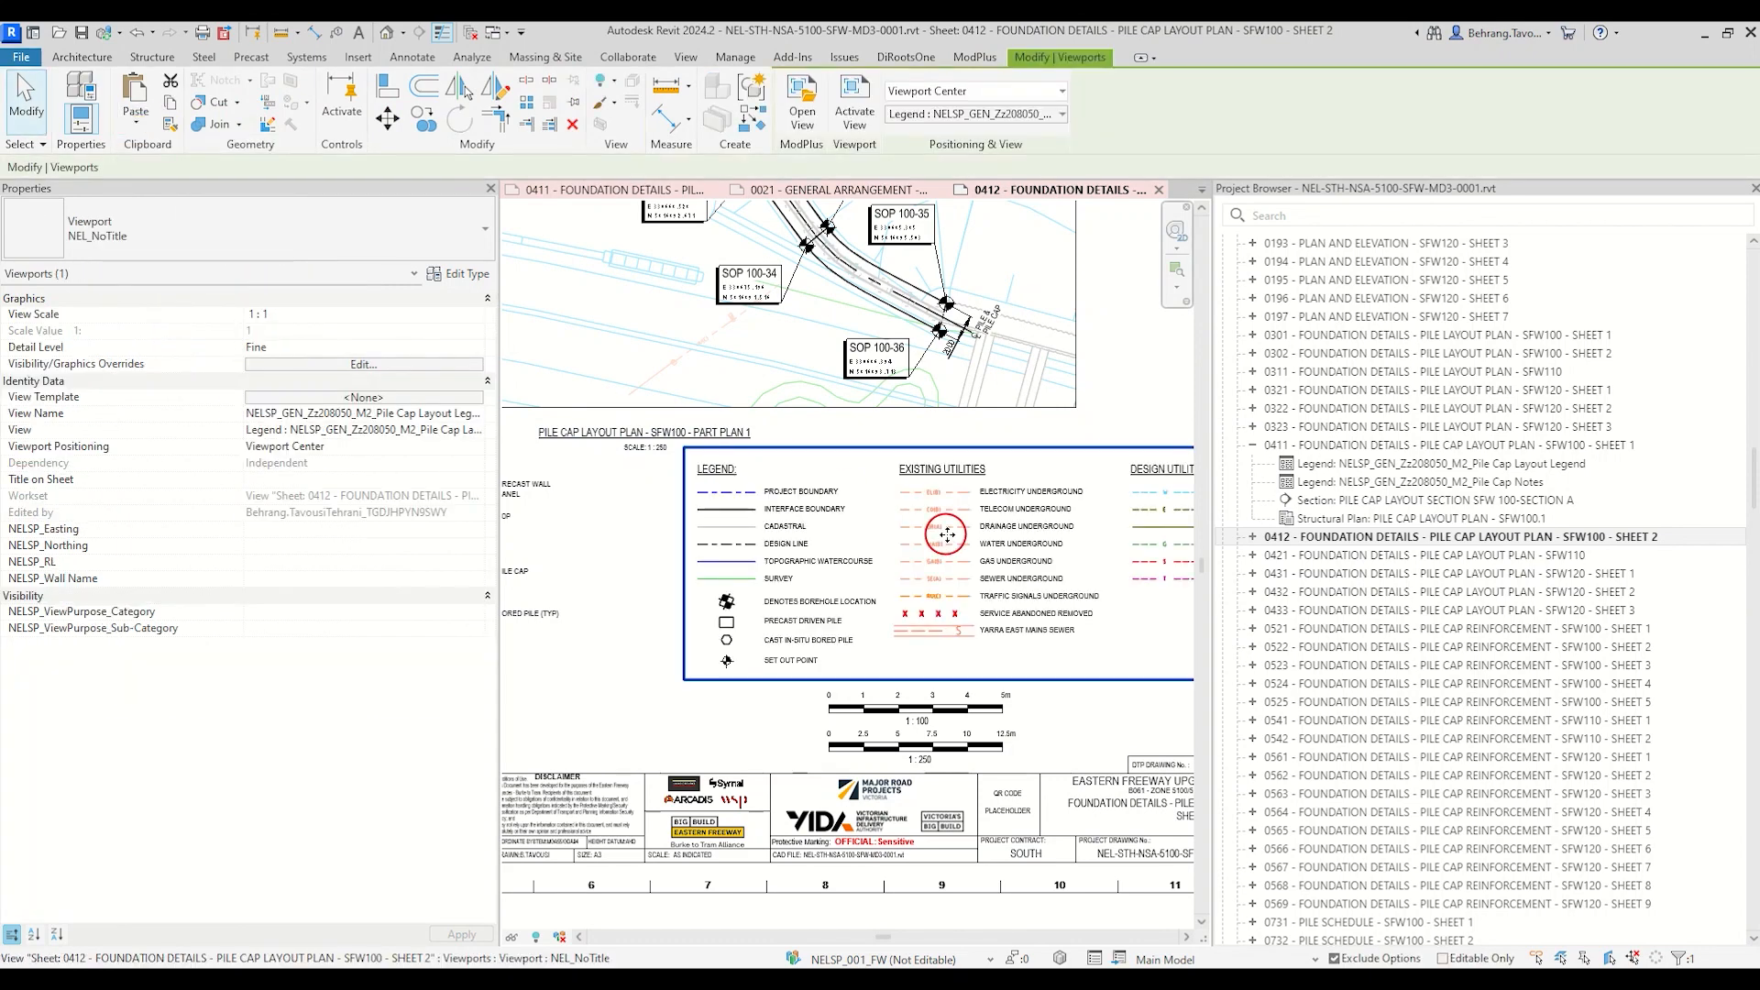
middle_drag(841, 530, 853, 541)
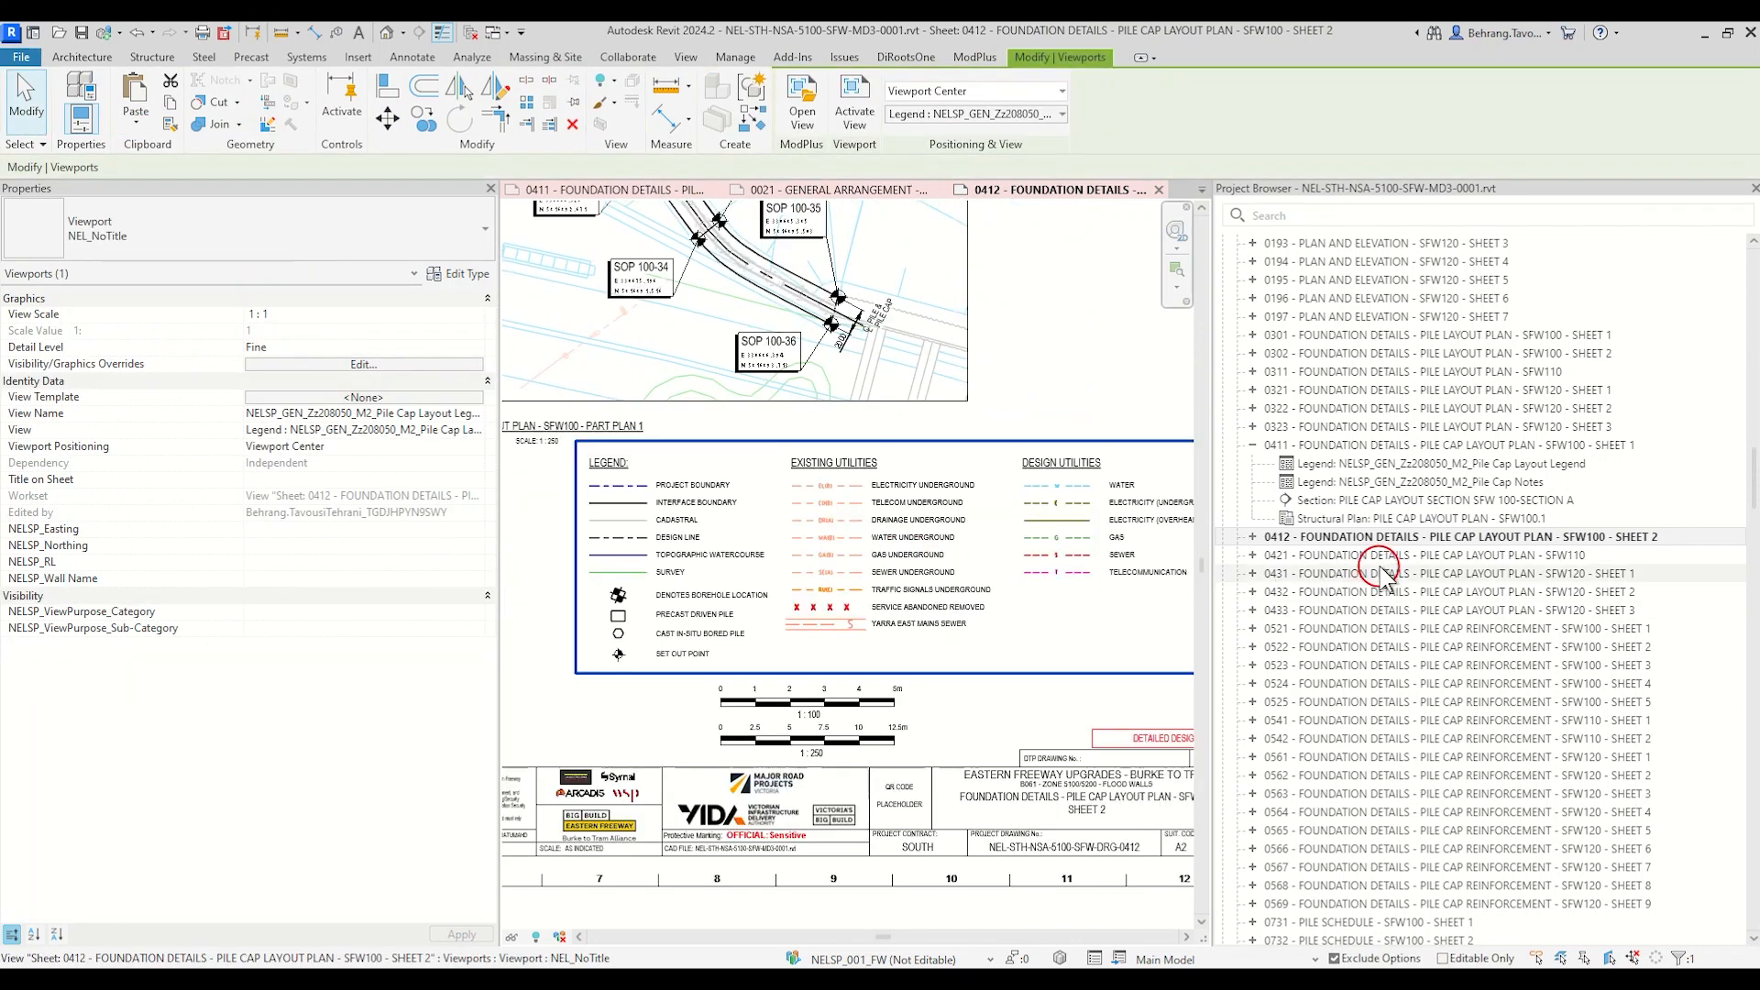
Step: Open sheet 0421, PILE CAP LAYOUT PLAN - SFW110, and paste the legend aligned to the same place
double_click(1360, 554)
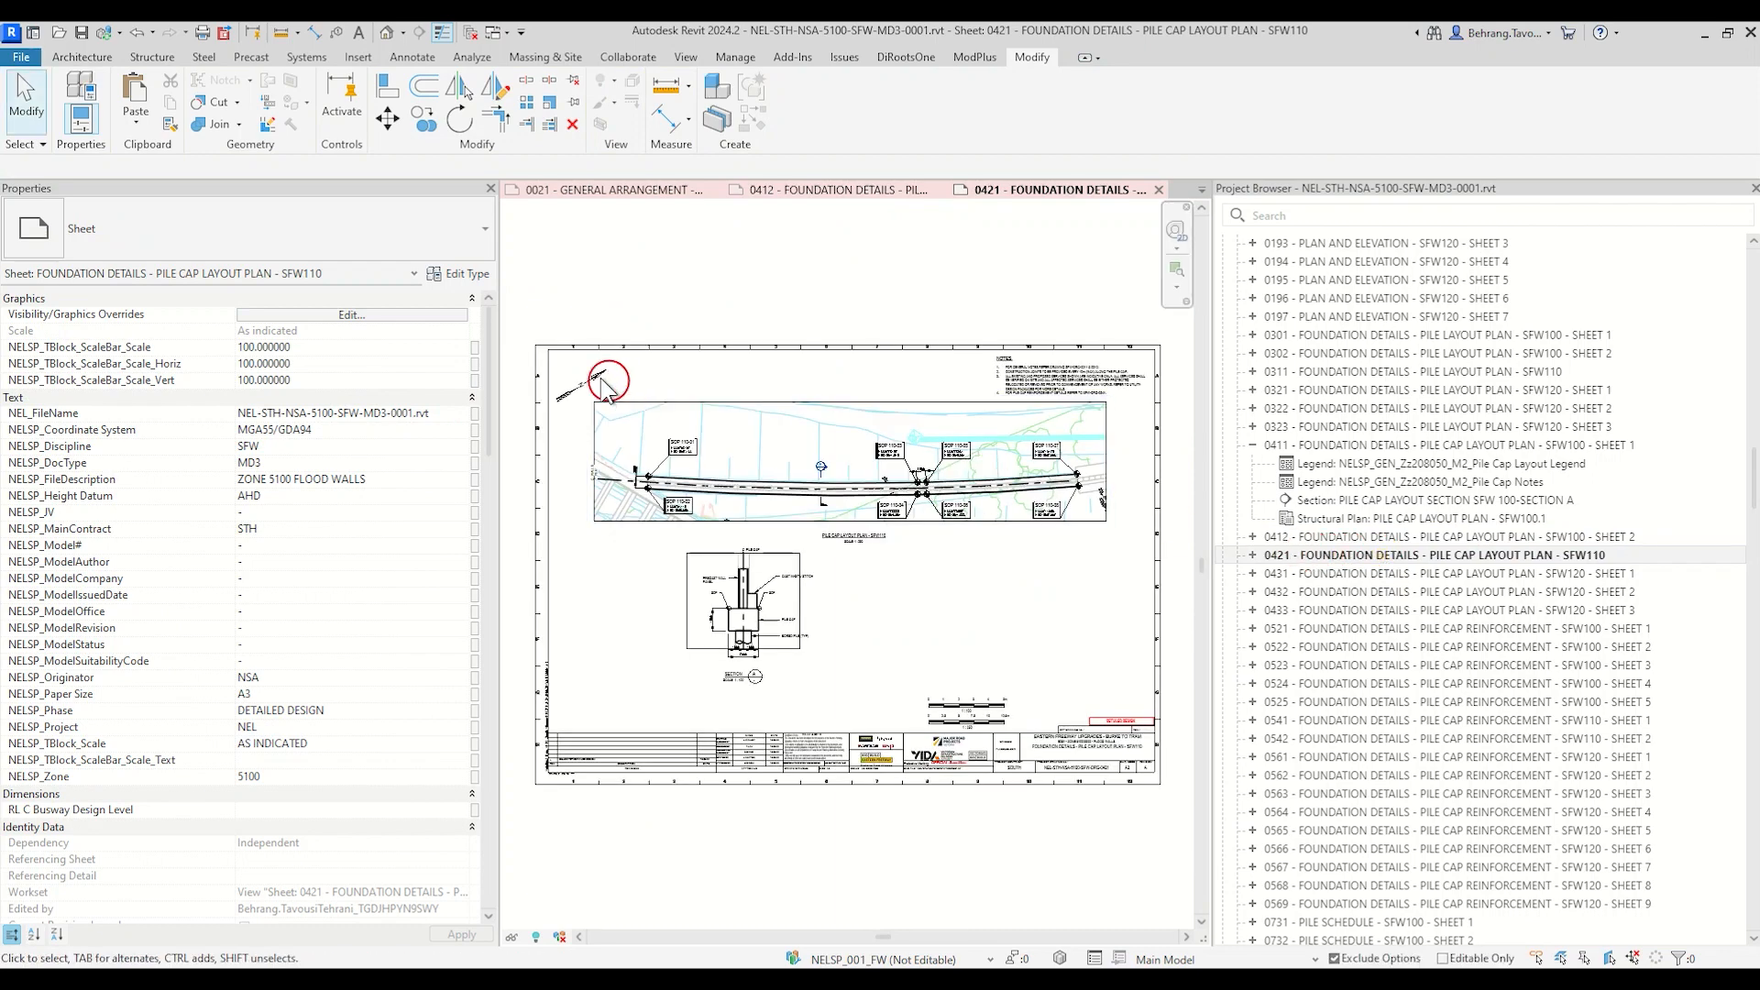
click(129, 120)
click(192, 302)
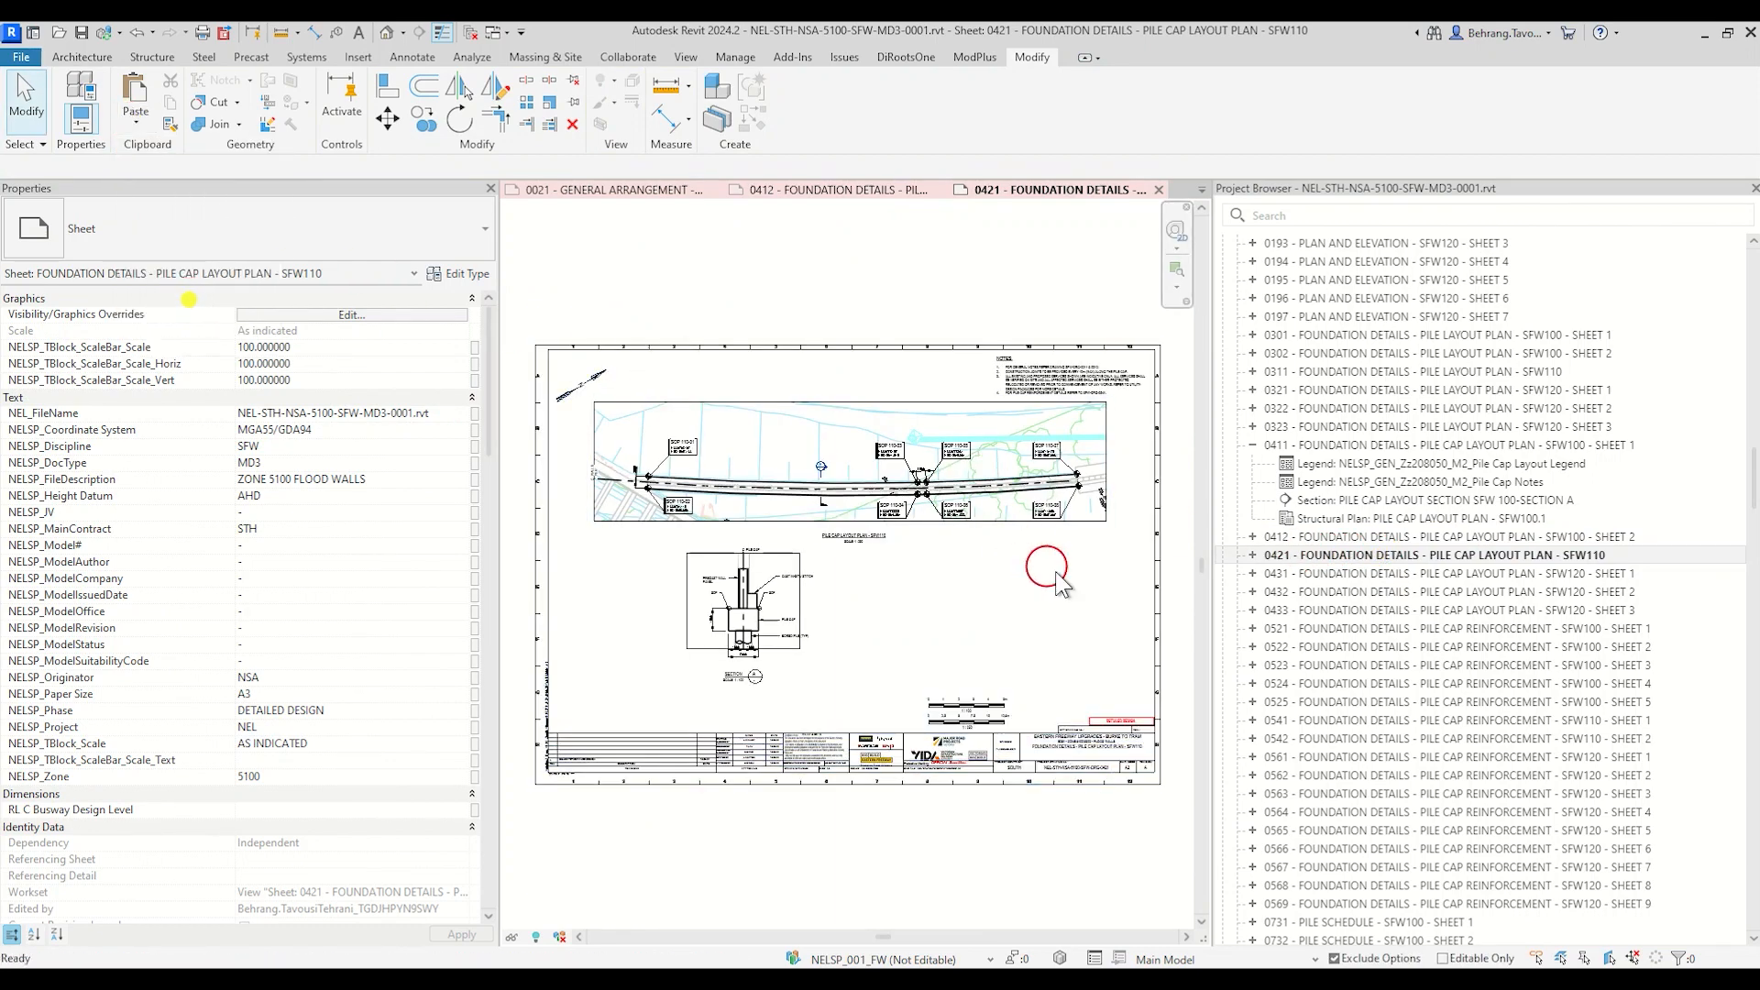
Step: Open sheet 0431, PILE CAP LAYOUT PLAN - SFW120 - SHEET 1, and paste the legend aligned to the same place
click(1330, 557)
double_click(1331, 573)
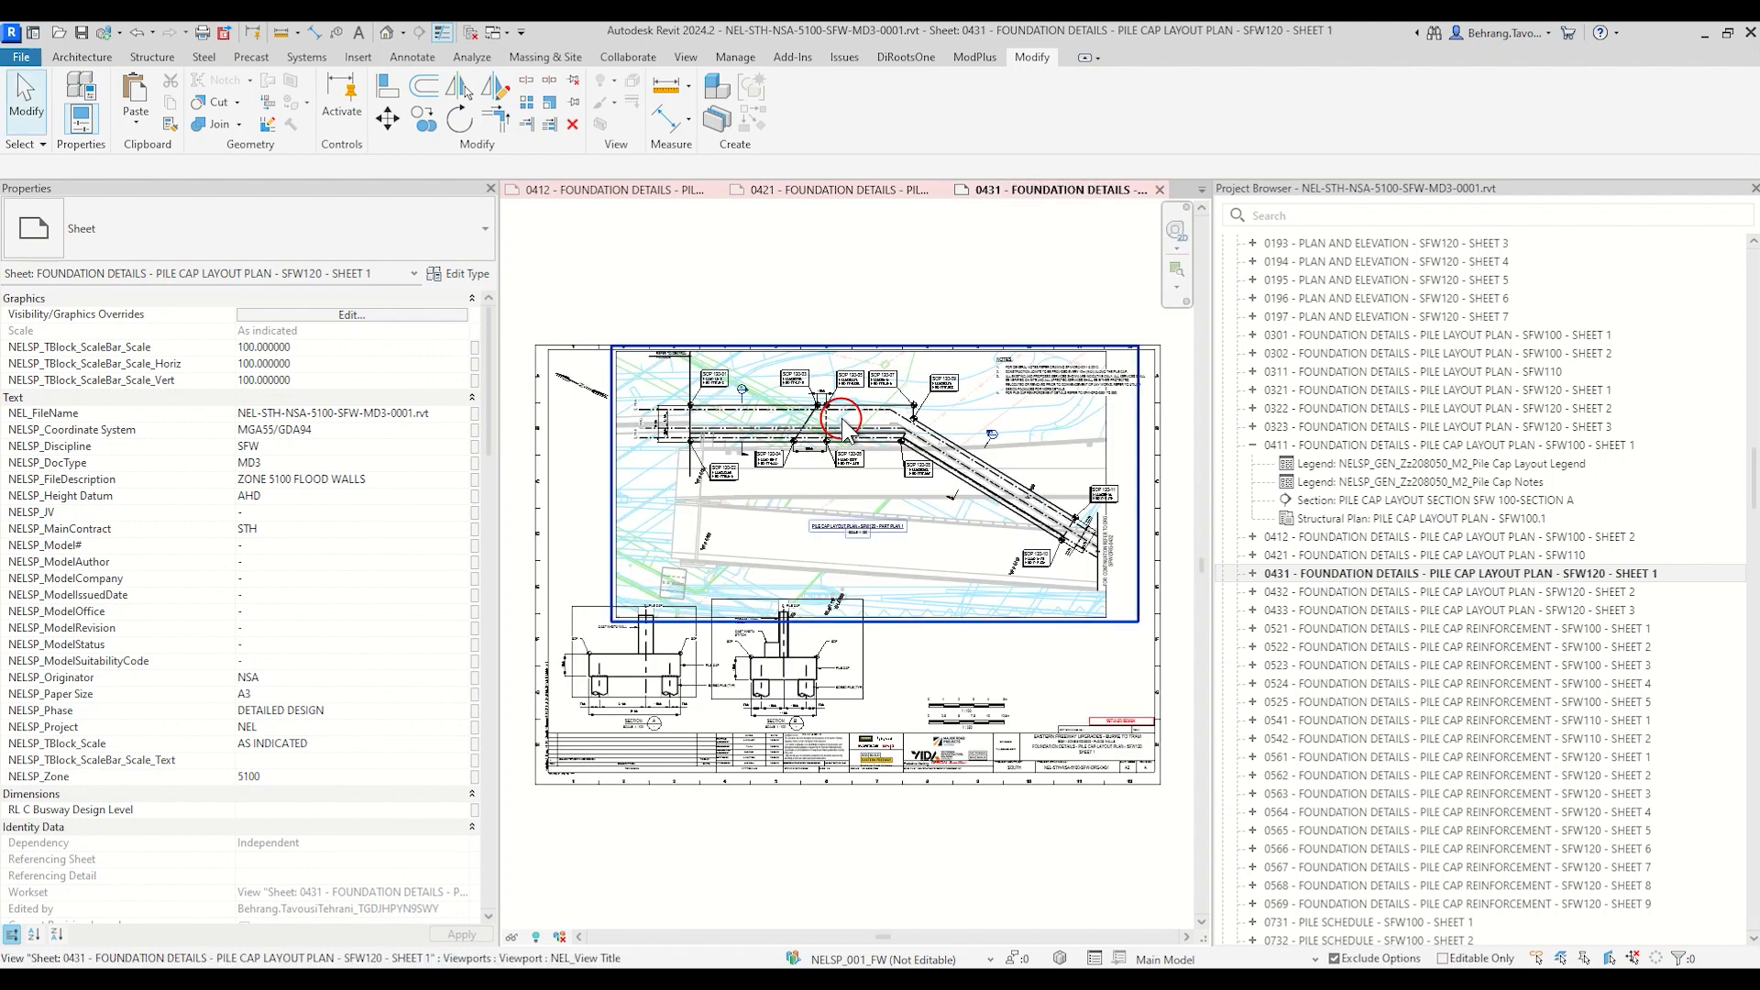
click(137, 123)
click(209, 302)
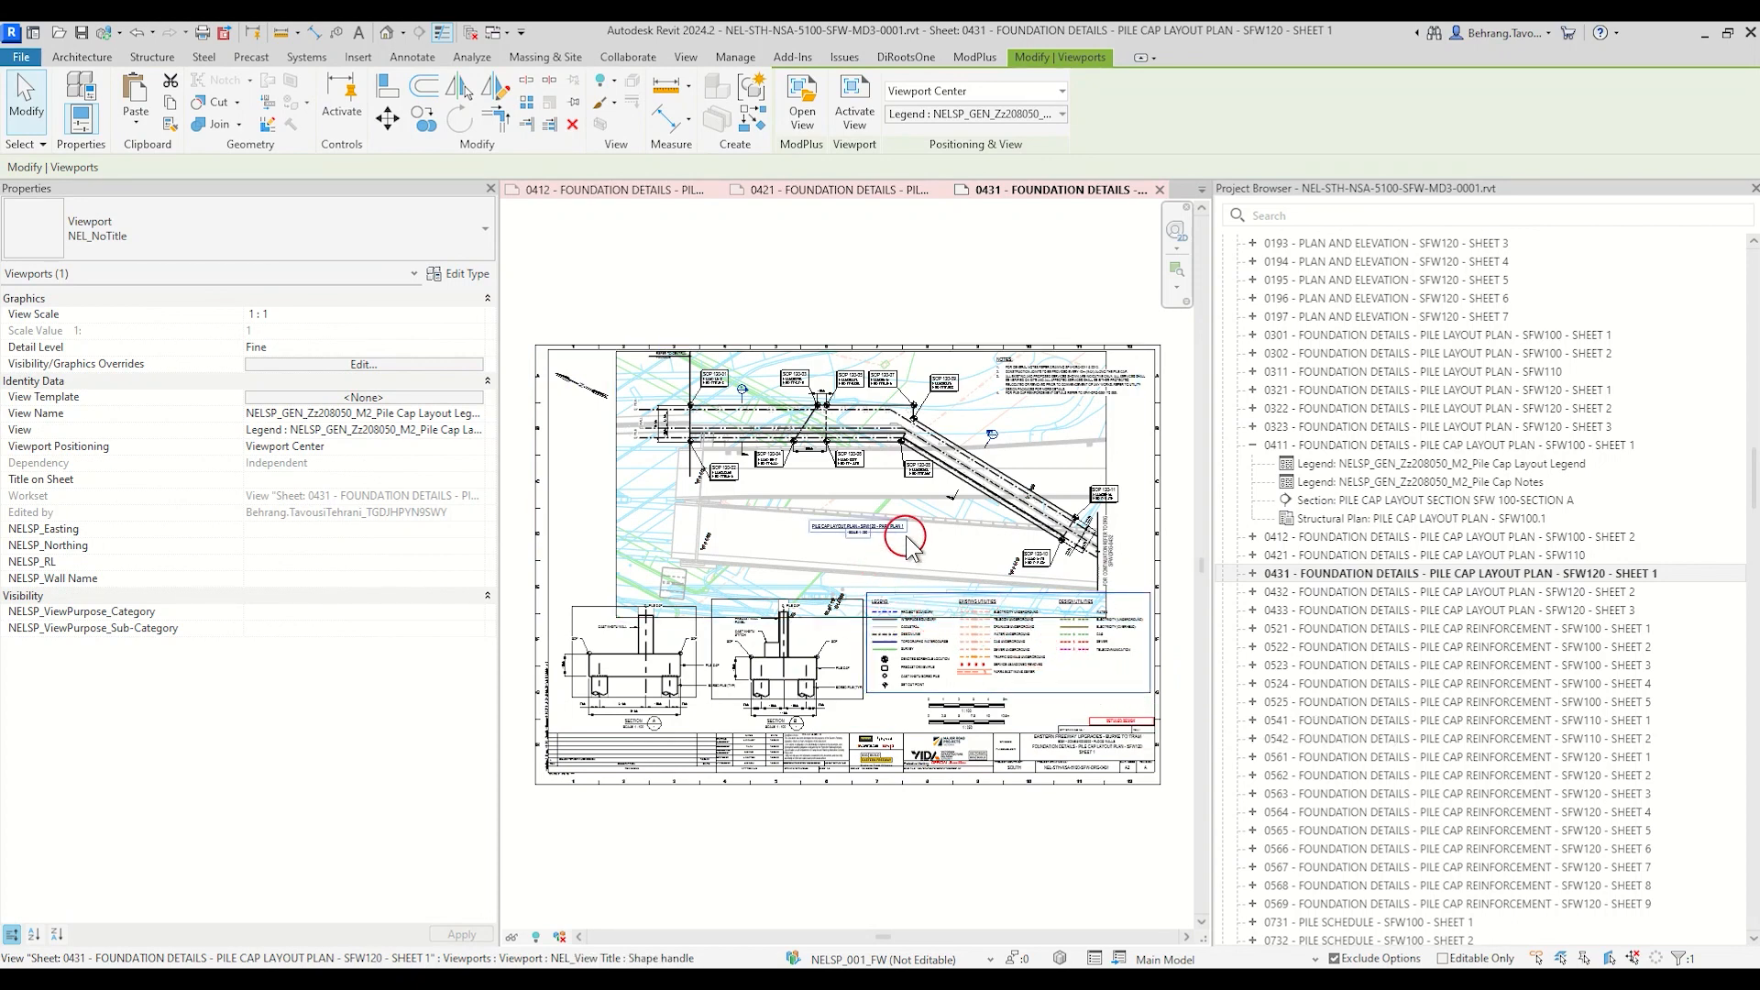
Step: Examine where the plan overlaps the legend on sheet 0431, activate the plan's viewport, and select its crop boundary to read the assigned scope box
scroll(926, 651, up, 5)
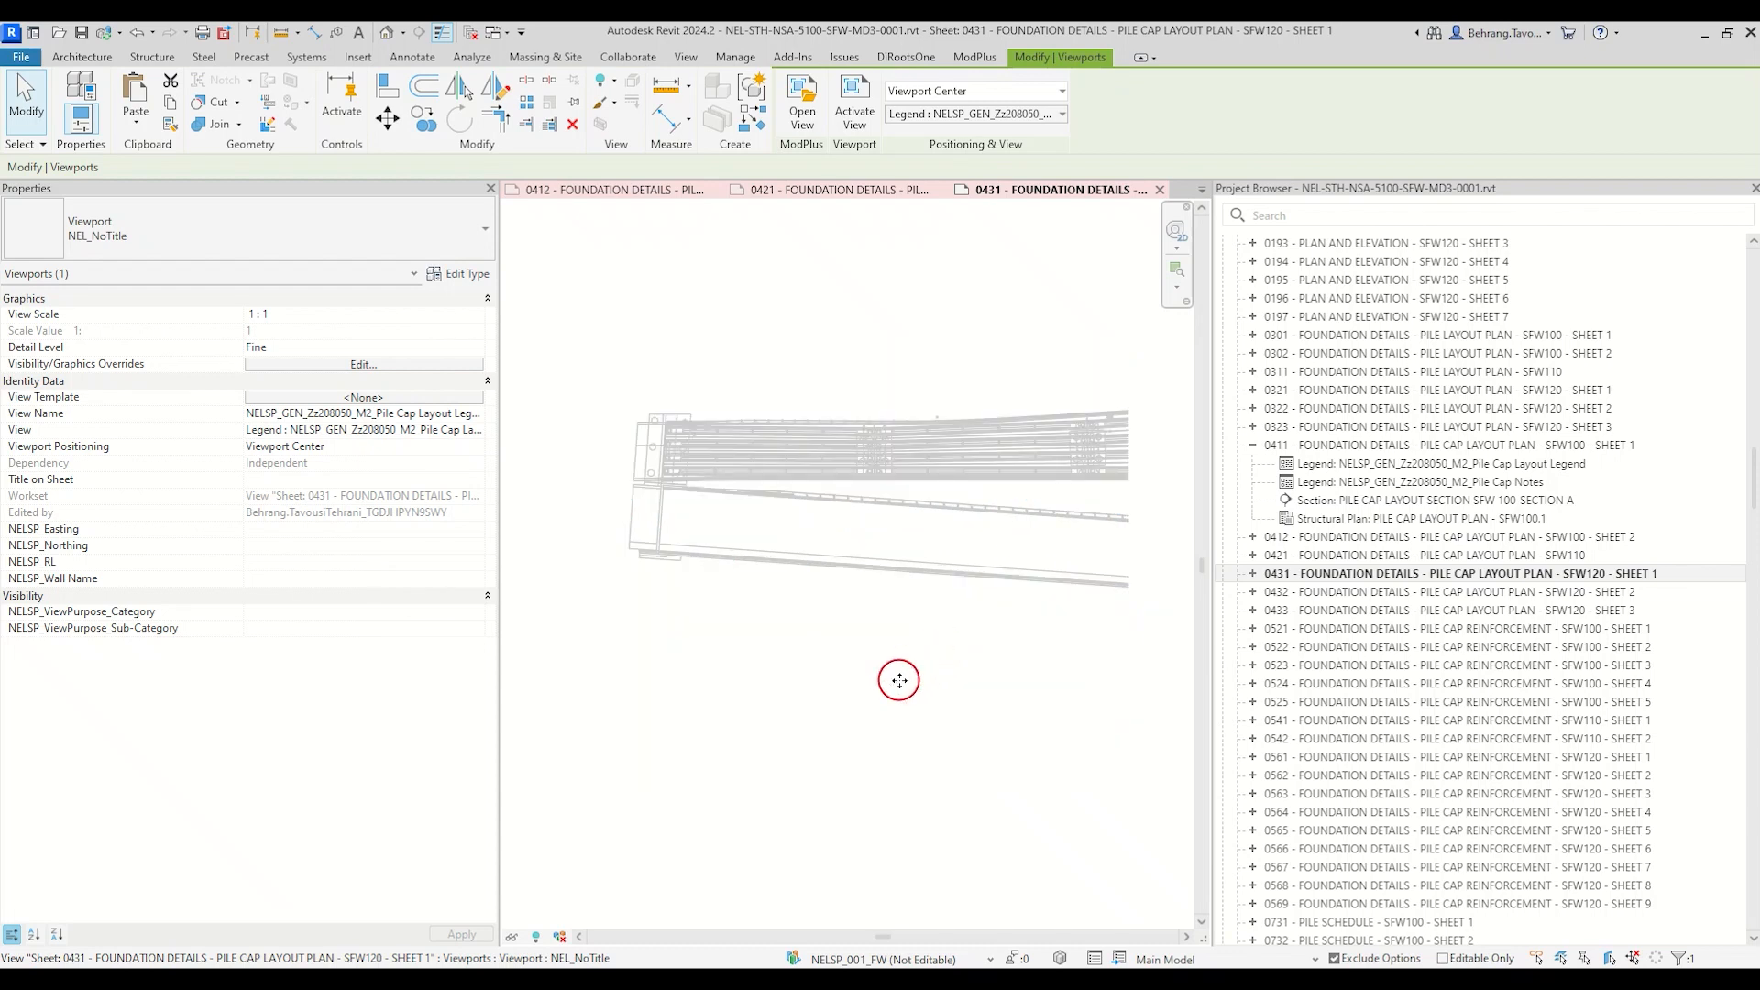
scroll(897, 677, up, 2)
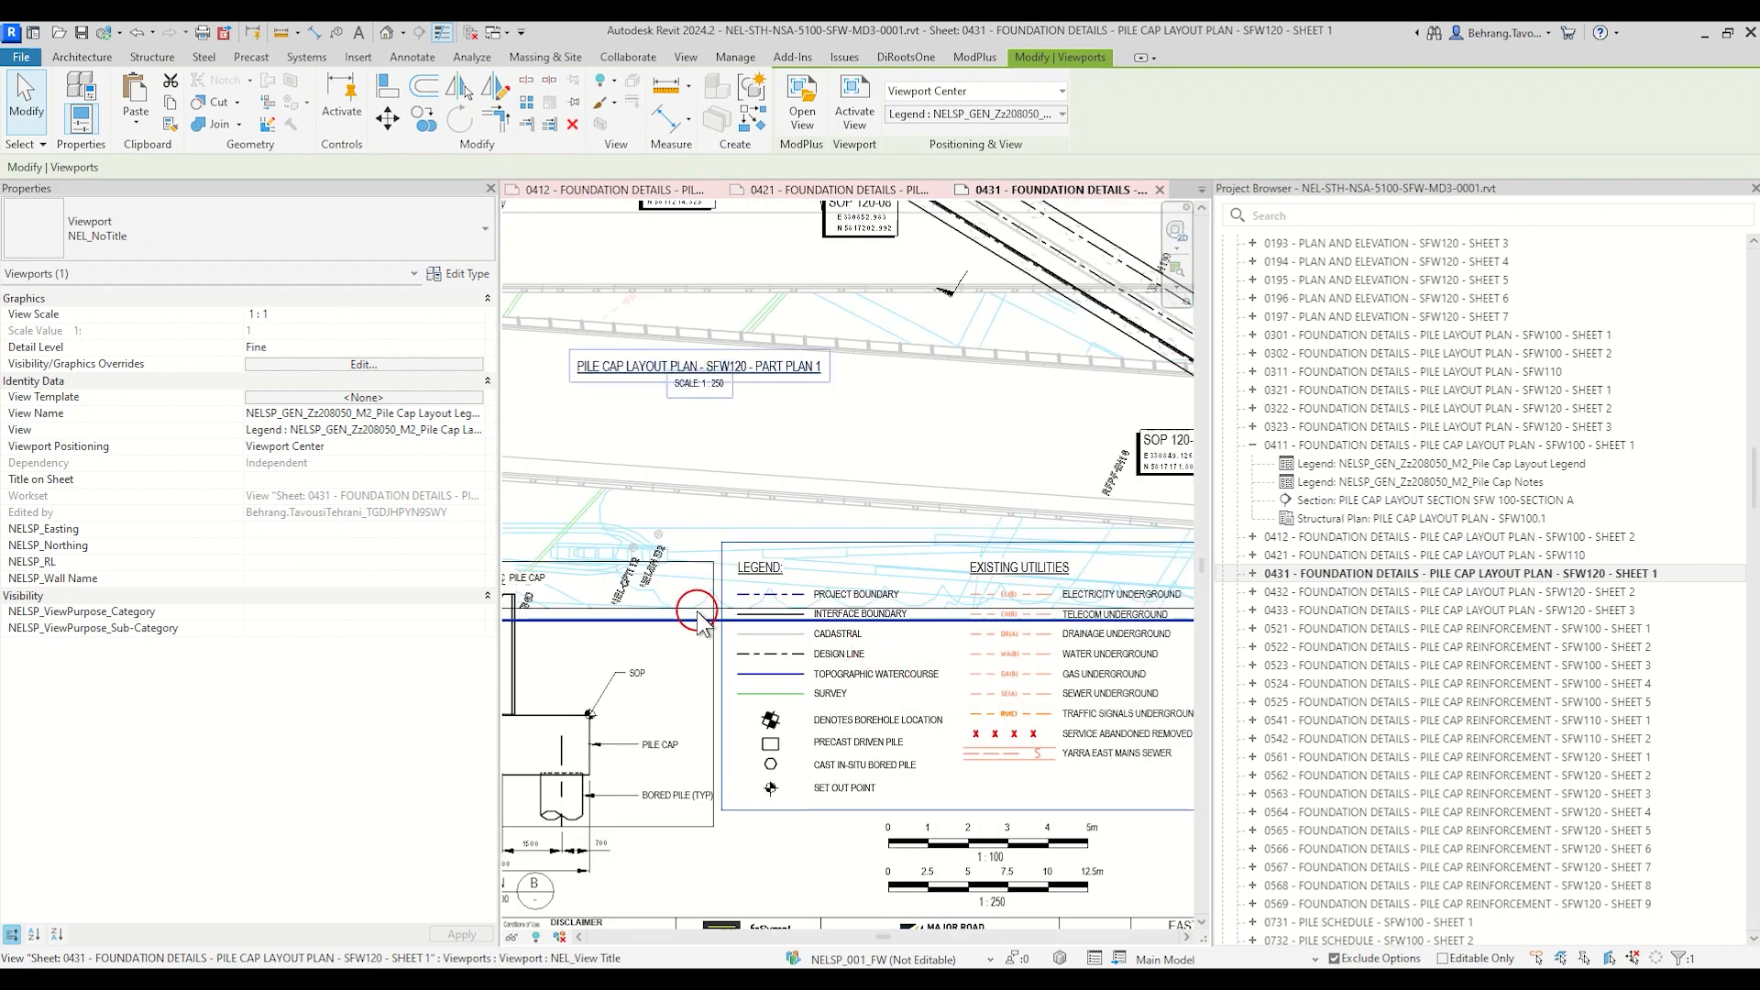
scroll(699, 623, down, 2)
middle_drag(735, 608, 808, 657)
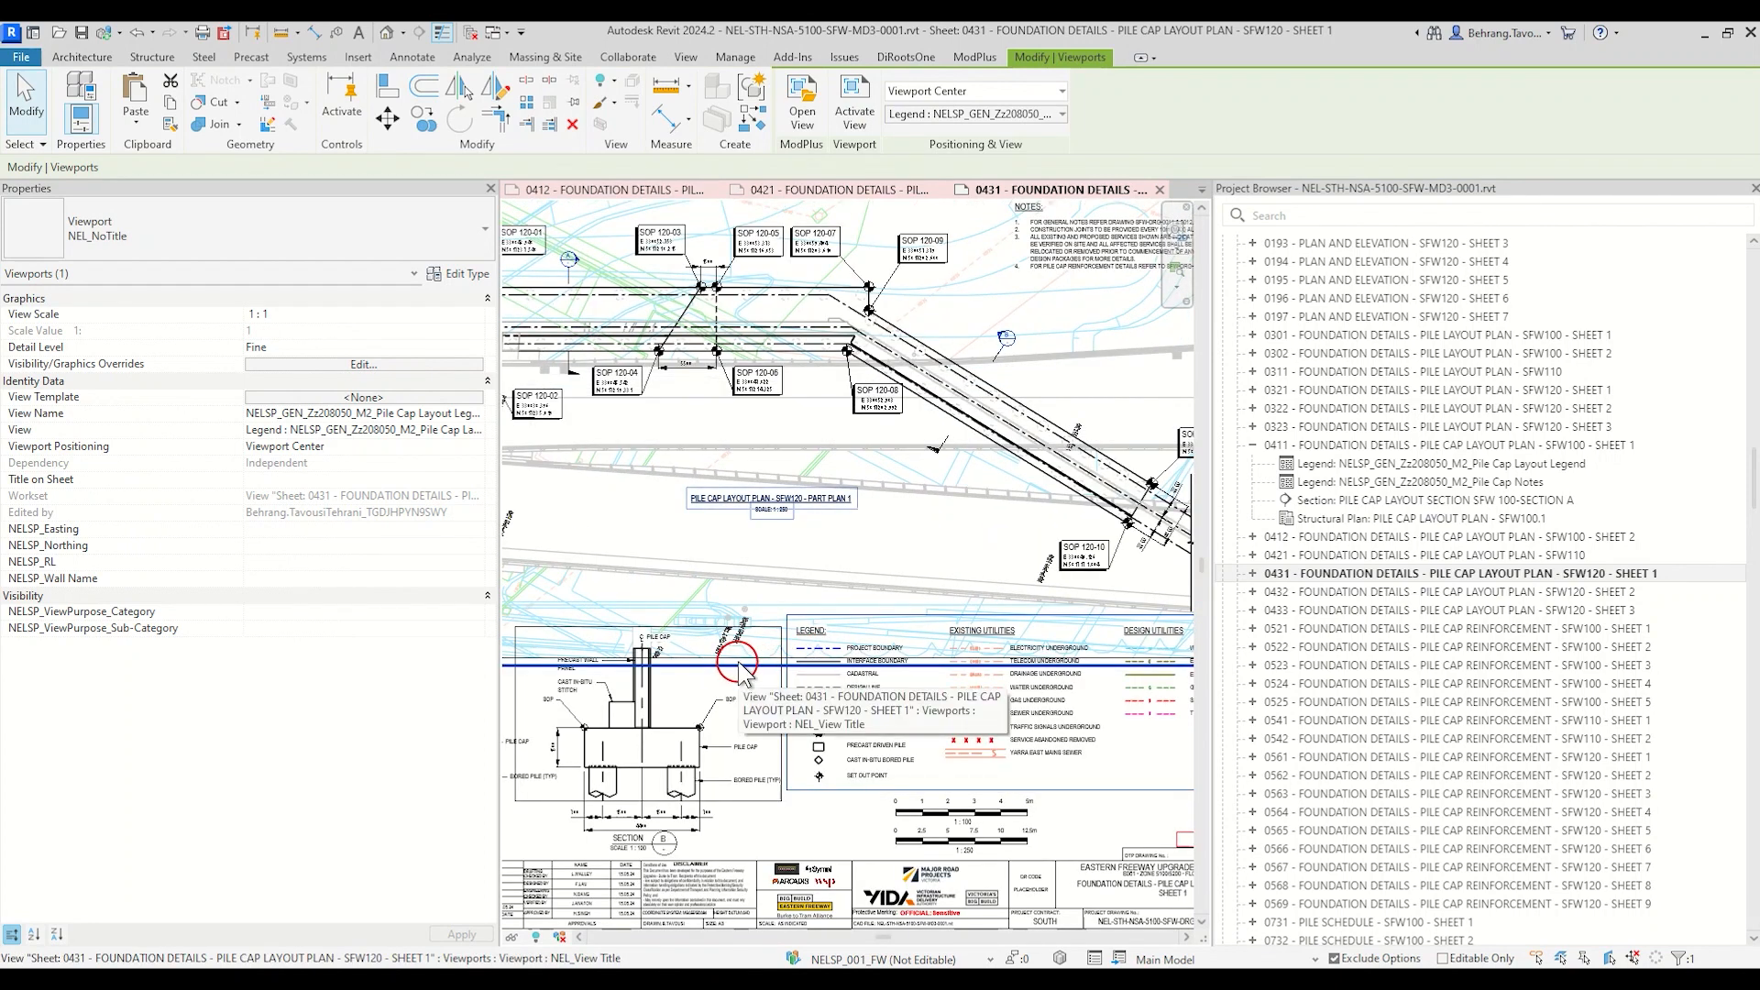
scroll(745, 674, down, 2)
middle_drag(752, 674, 809, 688)
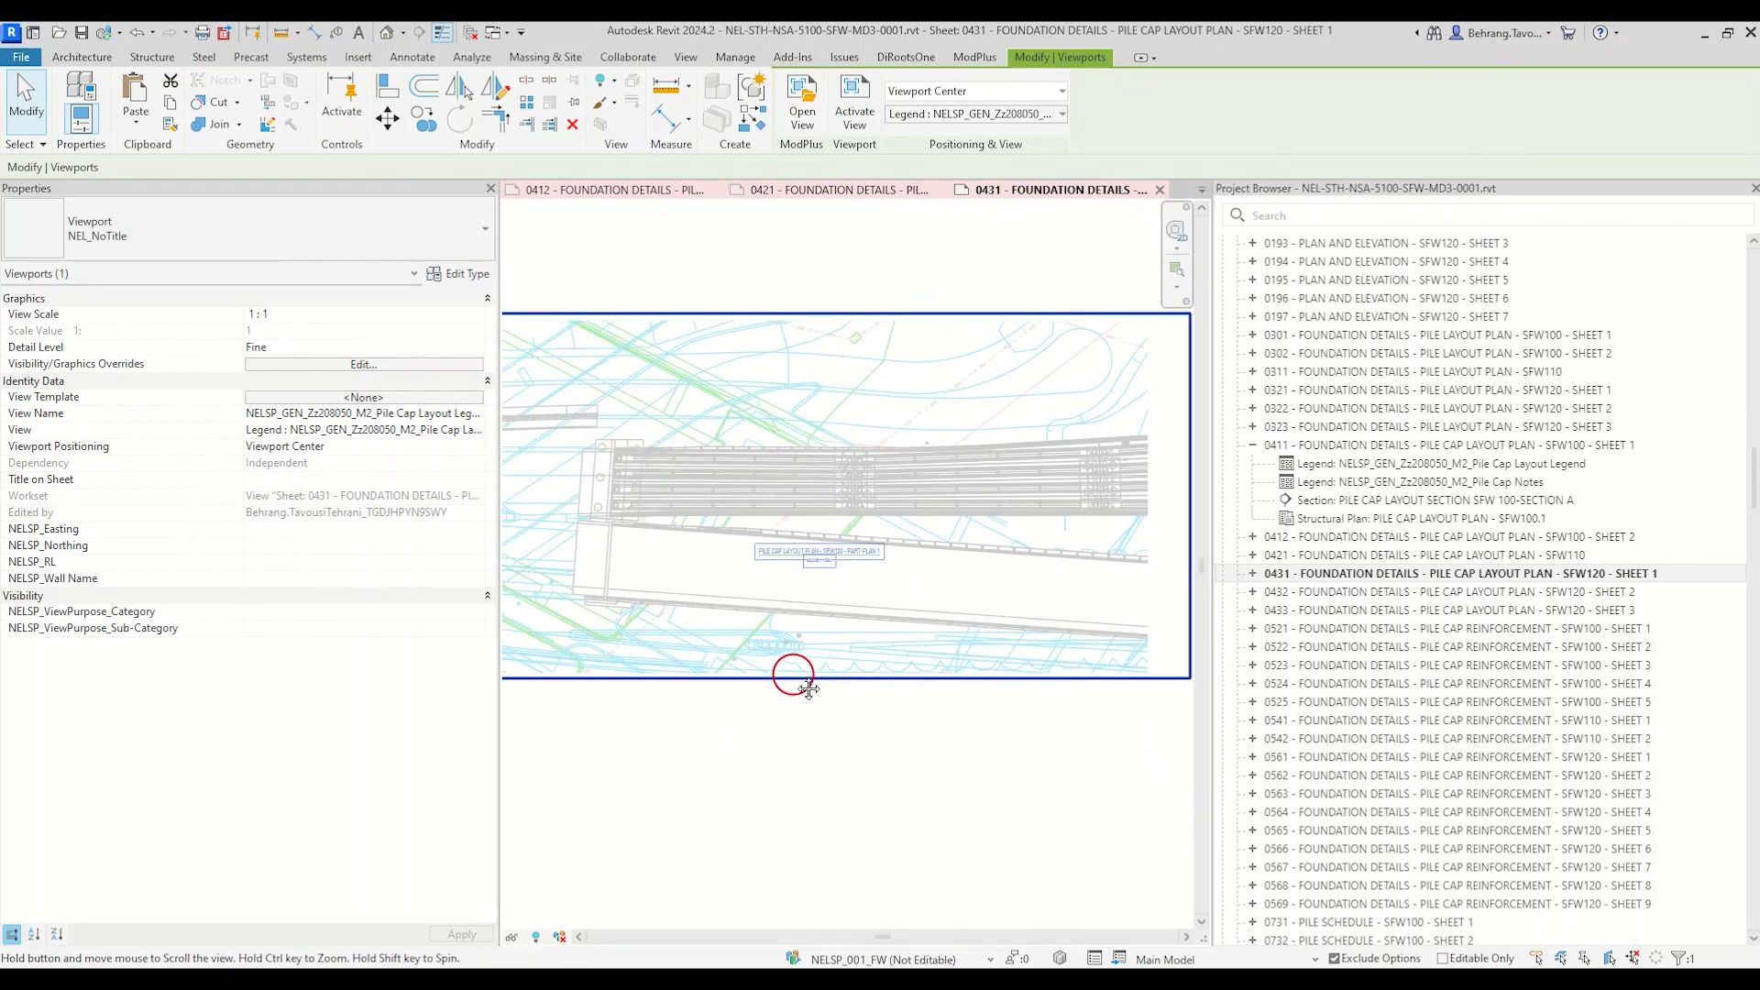
double_click(638, 632)
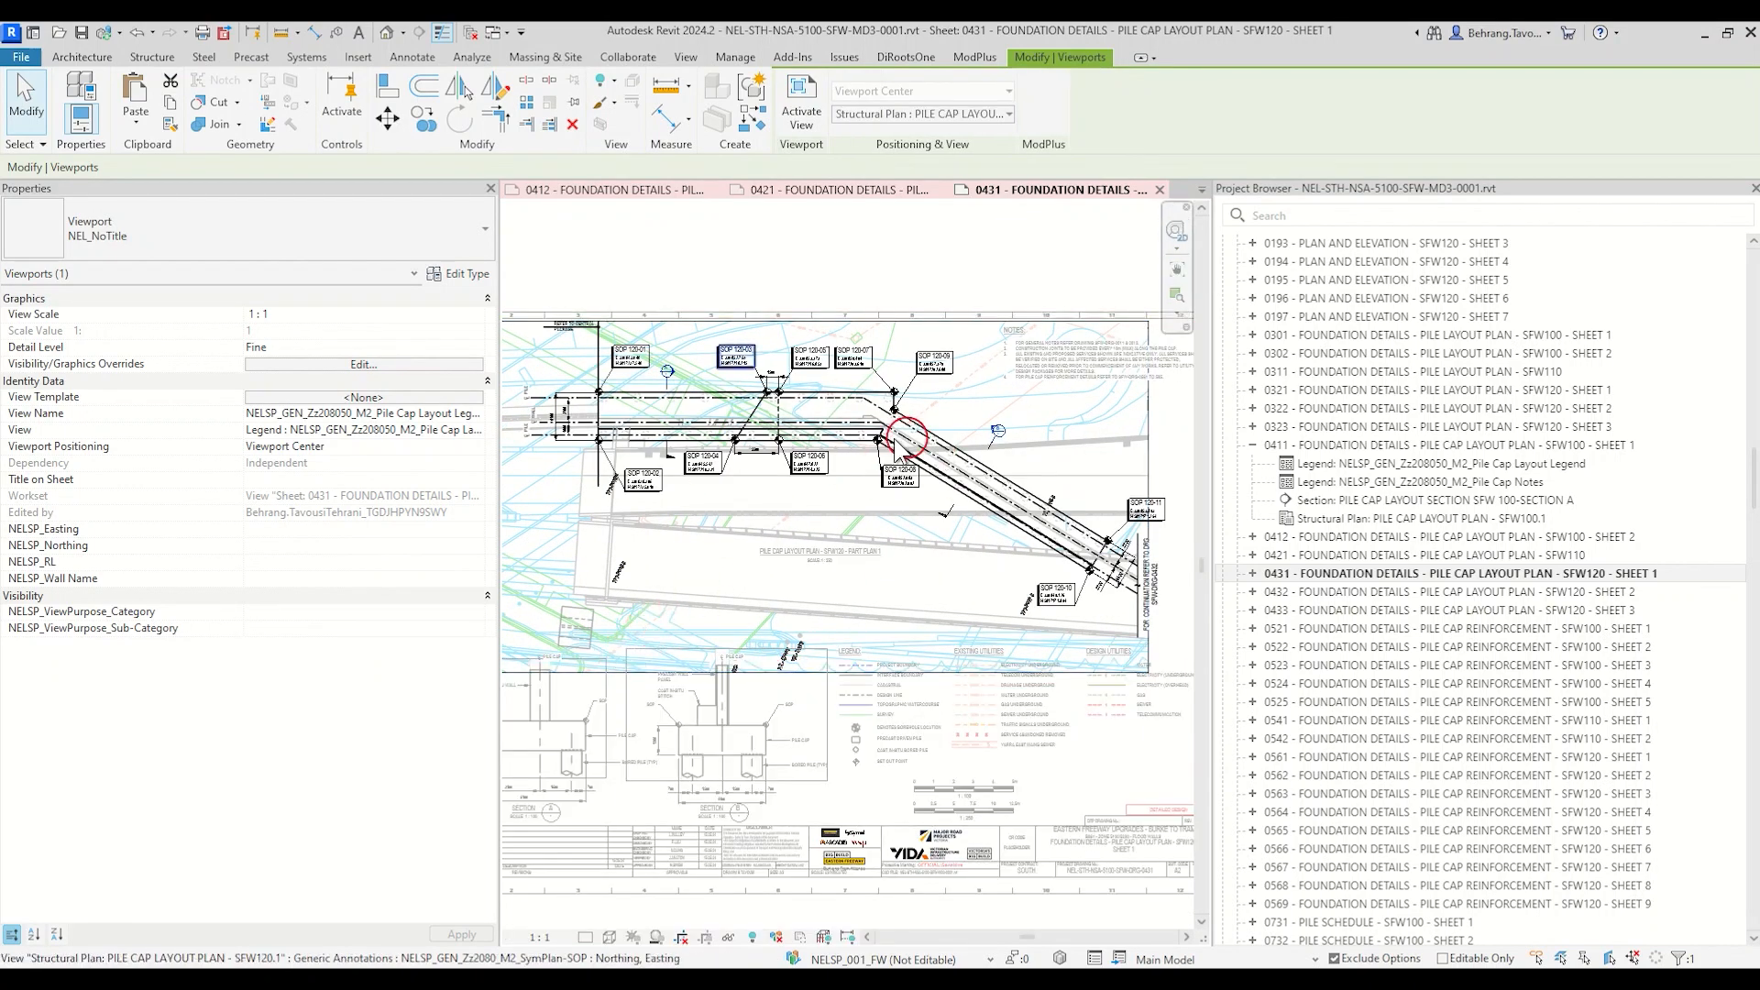
click(844, 672)
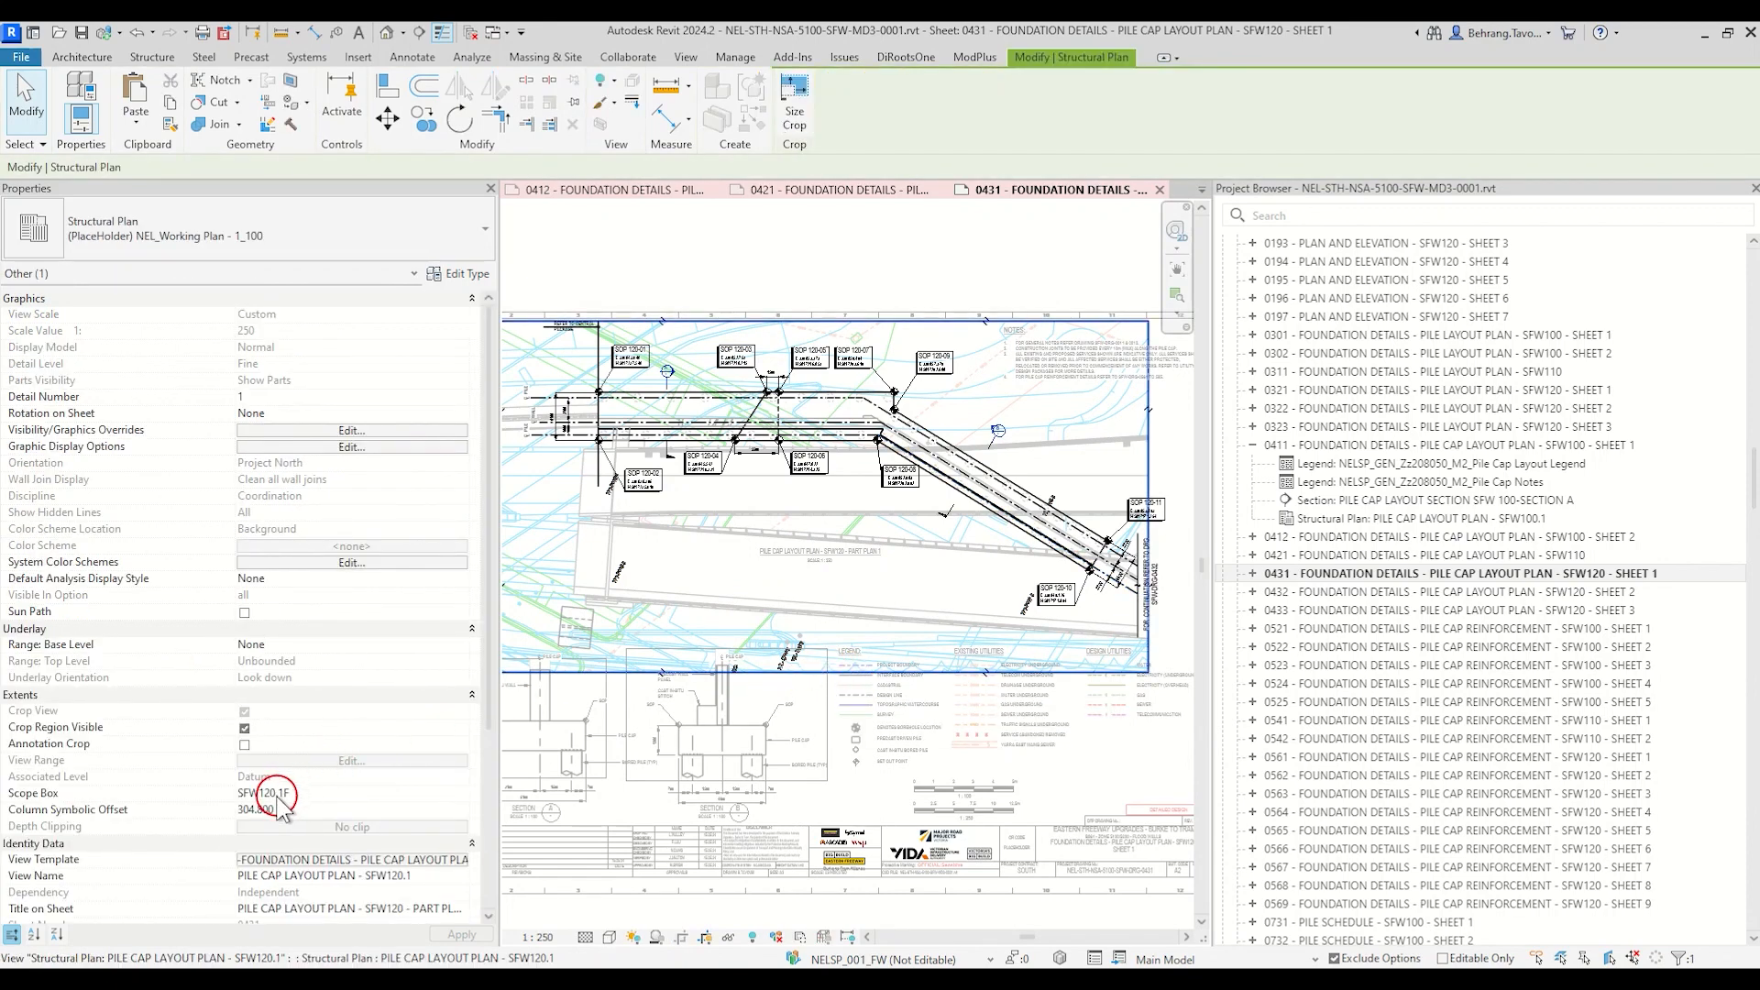
click(753, 702)
scroll(945, 676, up, 3)
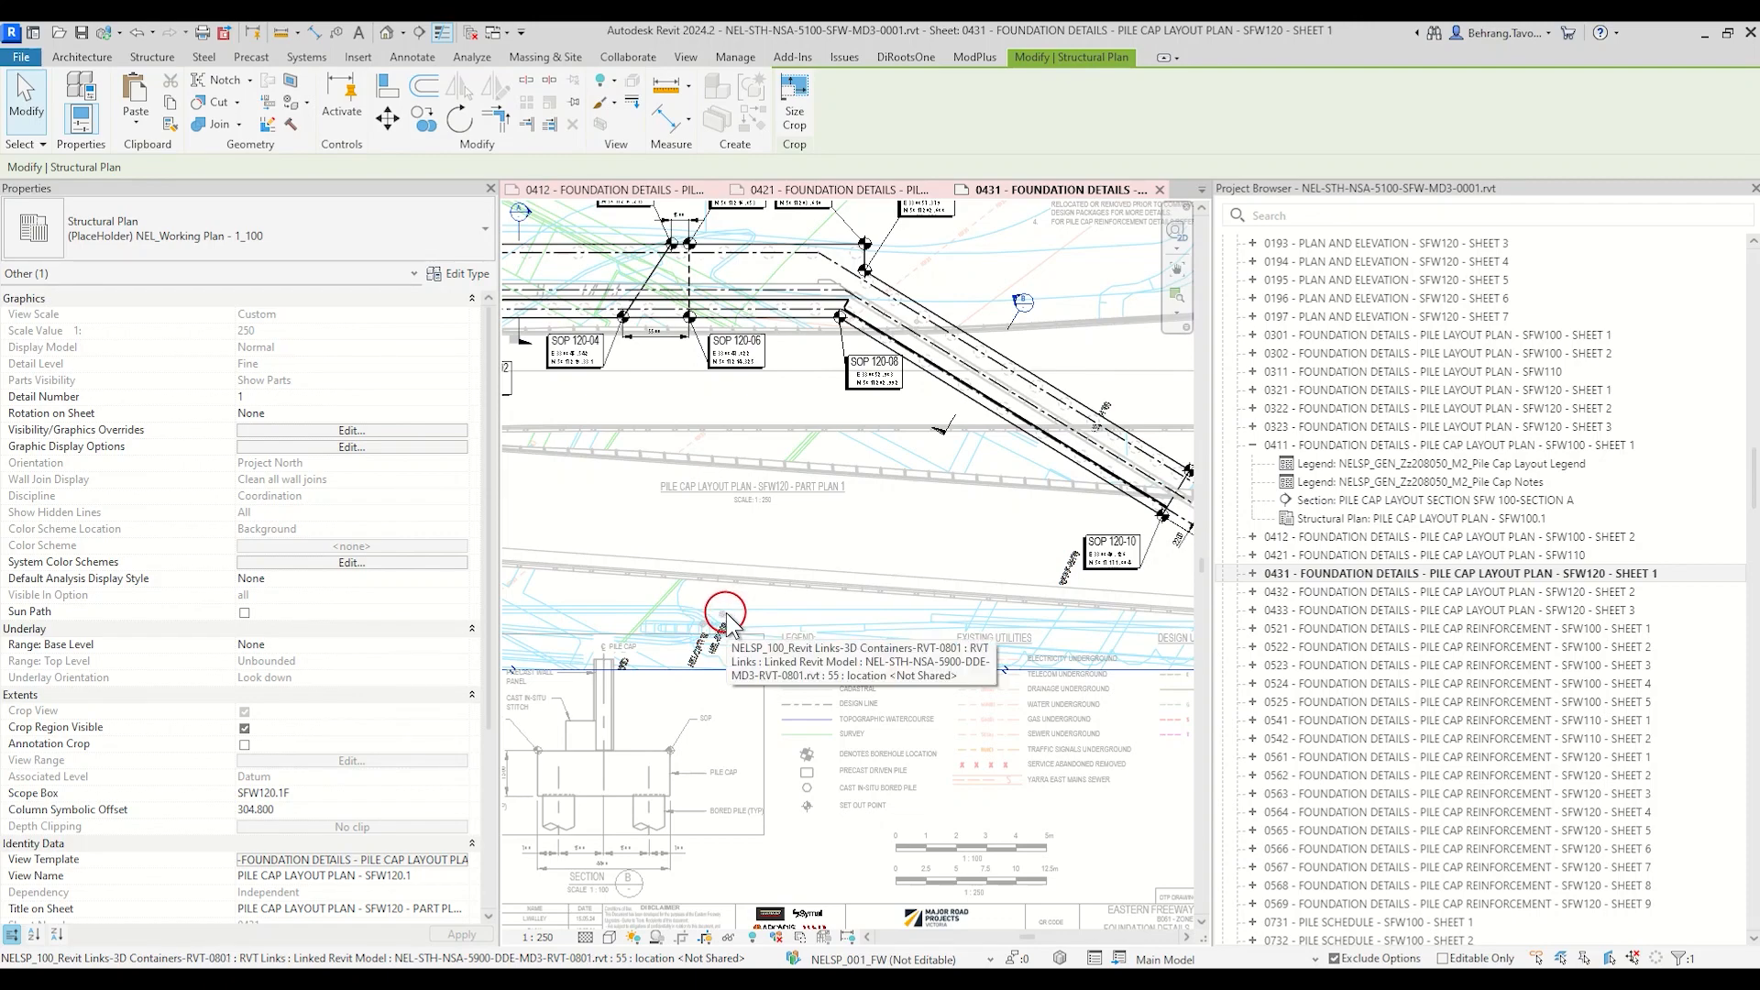
Step: Open the SCOPE BOX FIXING structural plan and select scope box SFW120.1F around the SFW120 wall
scroll(1412, 508, up, 15)
scroll(1412, 507, up, 20)
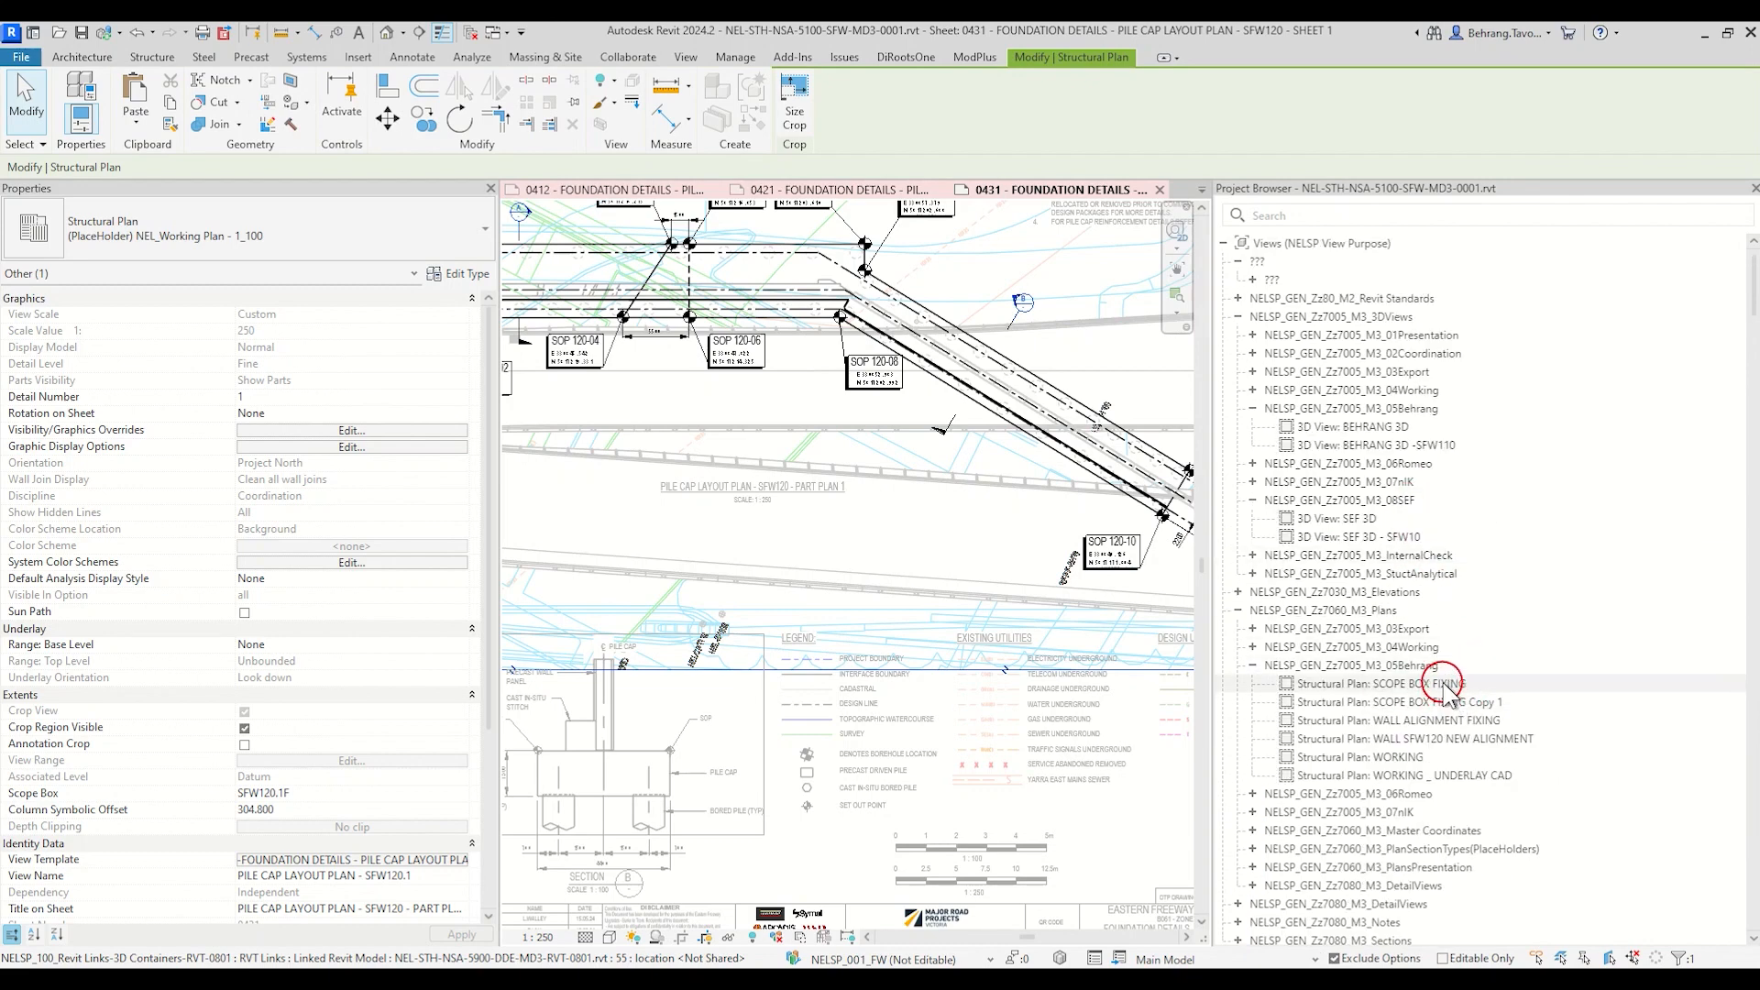
double_click(1448, 686)
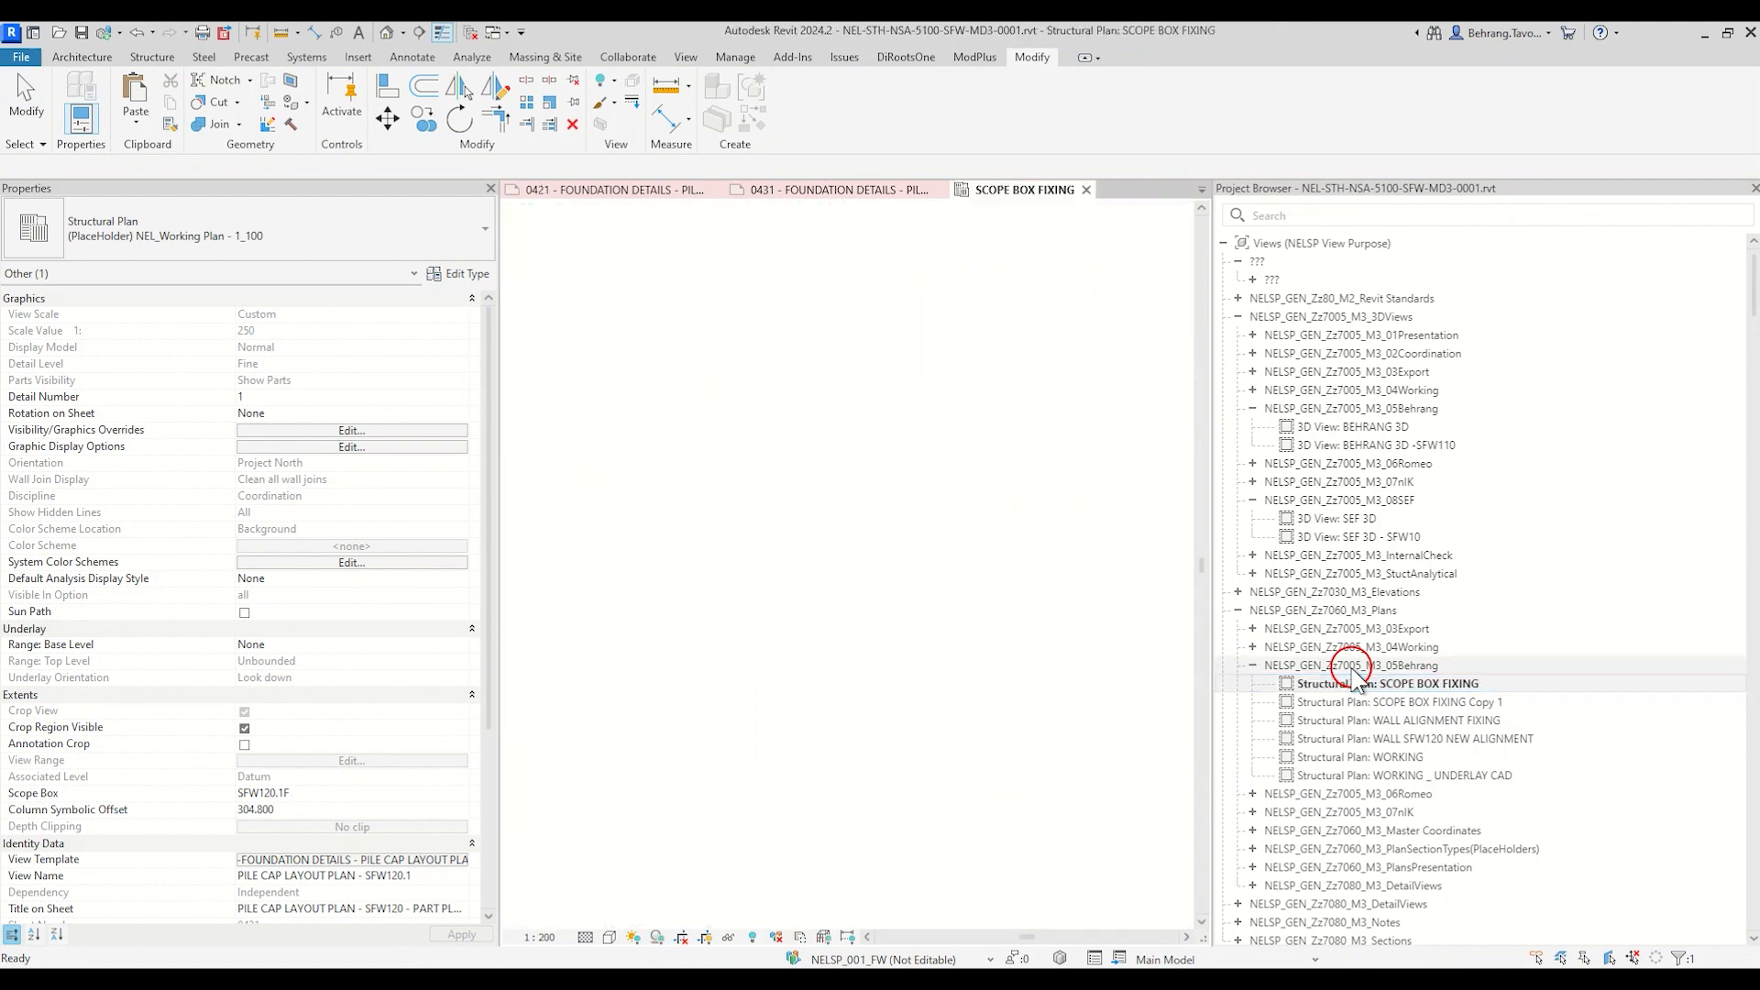
scroll(853, 573, up, 10)
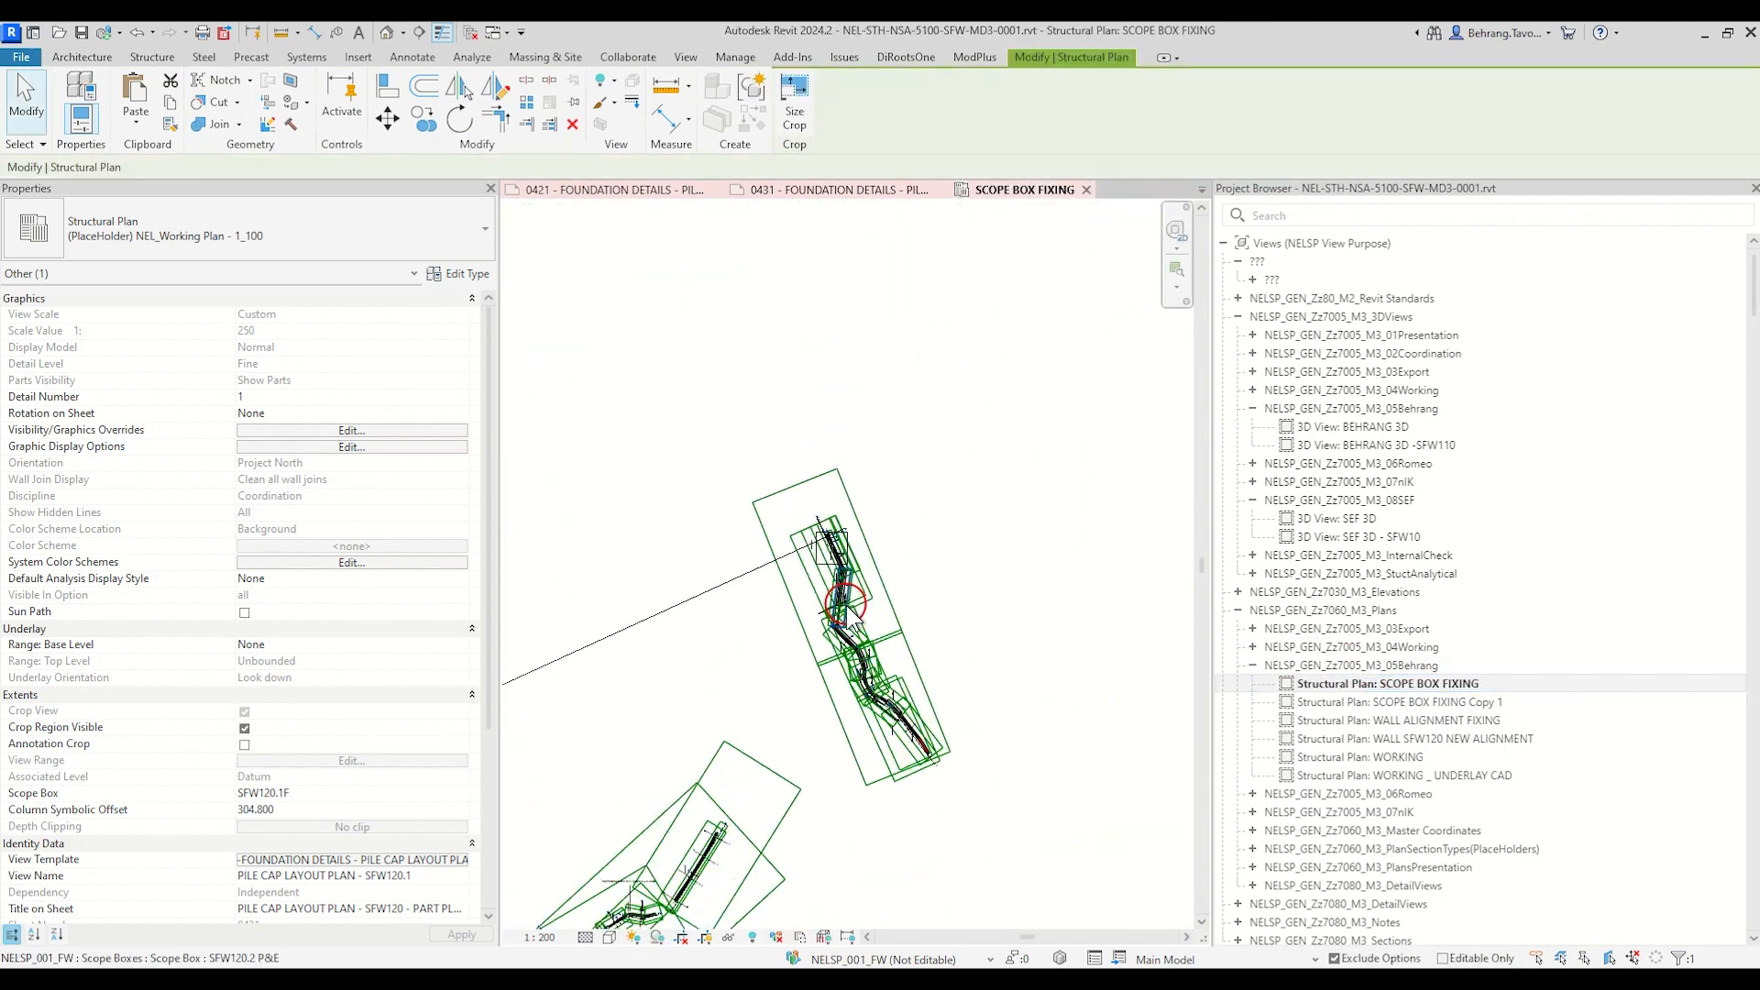
scroll(797, 587, down, 4)
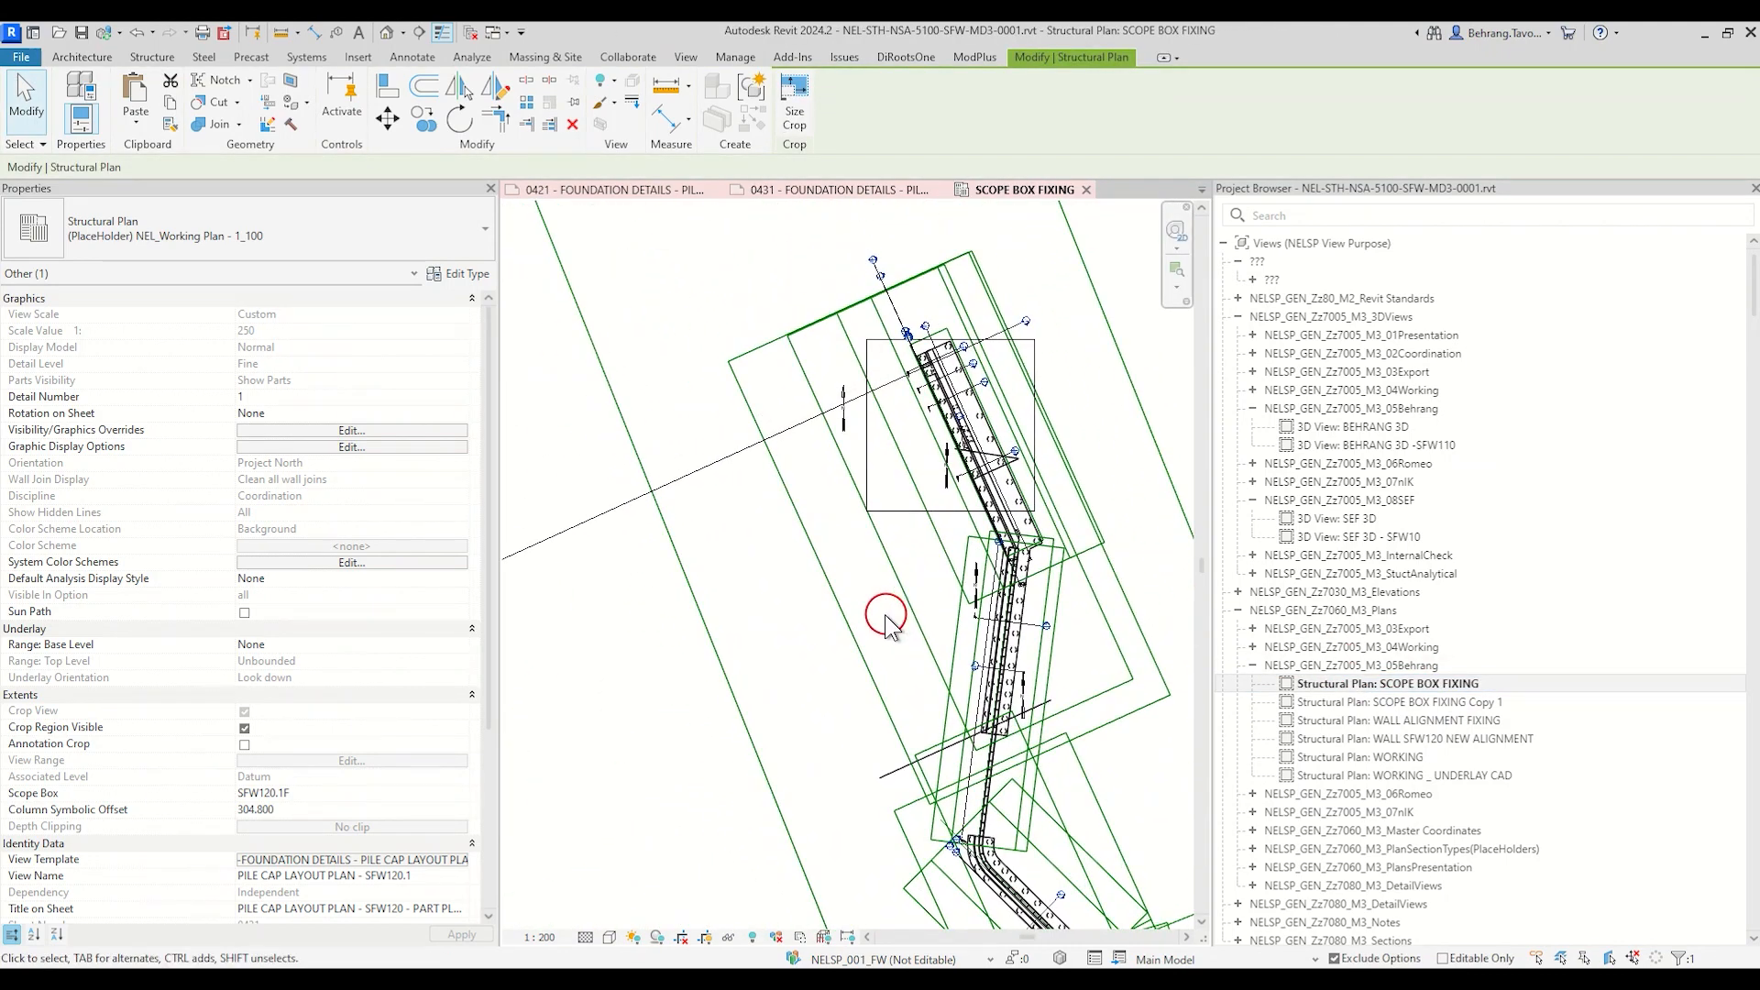
click(840, 616)
Step: Recheck the scope box assigned to the plan on sheet 0431, and reselect SFW120.1F in the SCOPE BOX FIXING plan
click(903, 193)
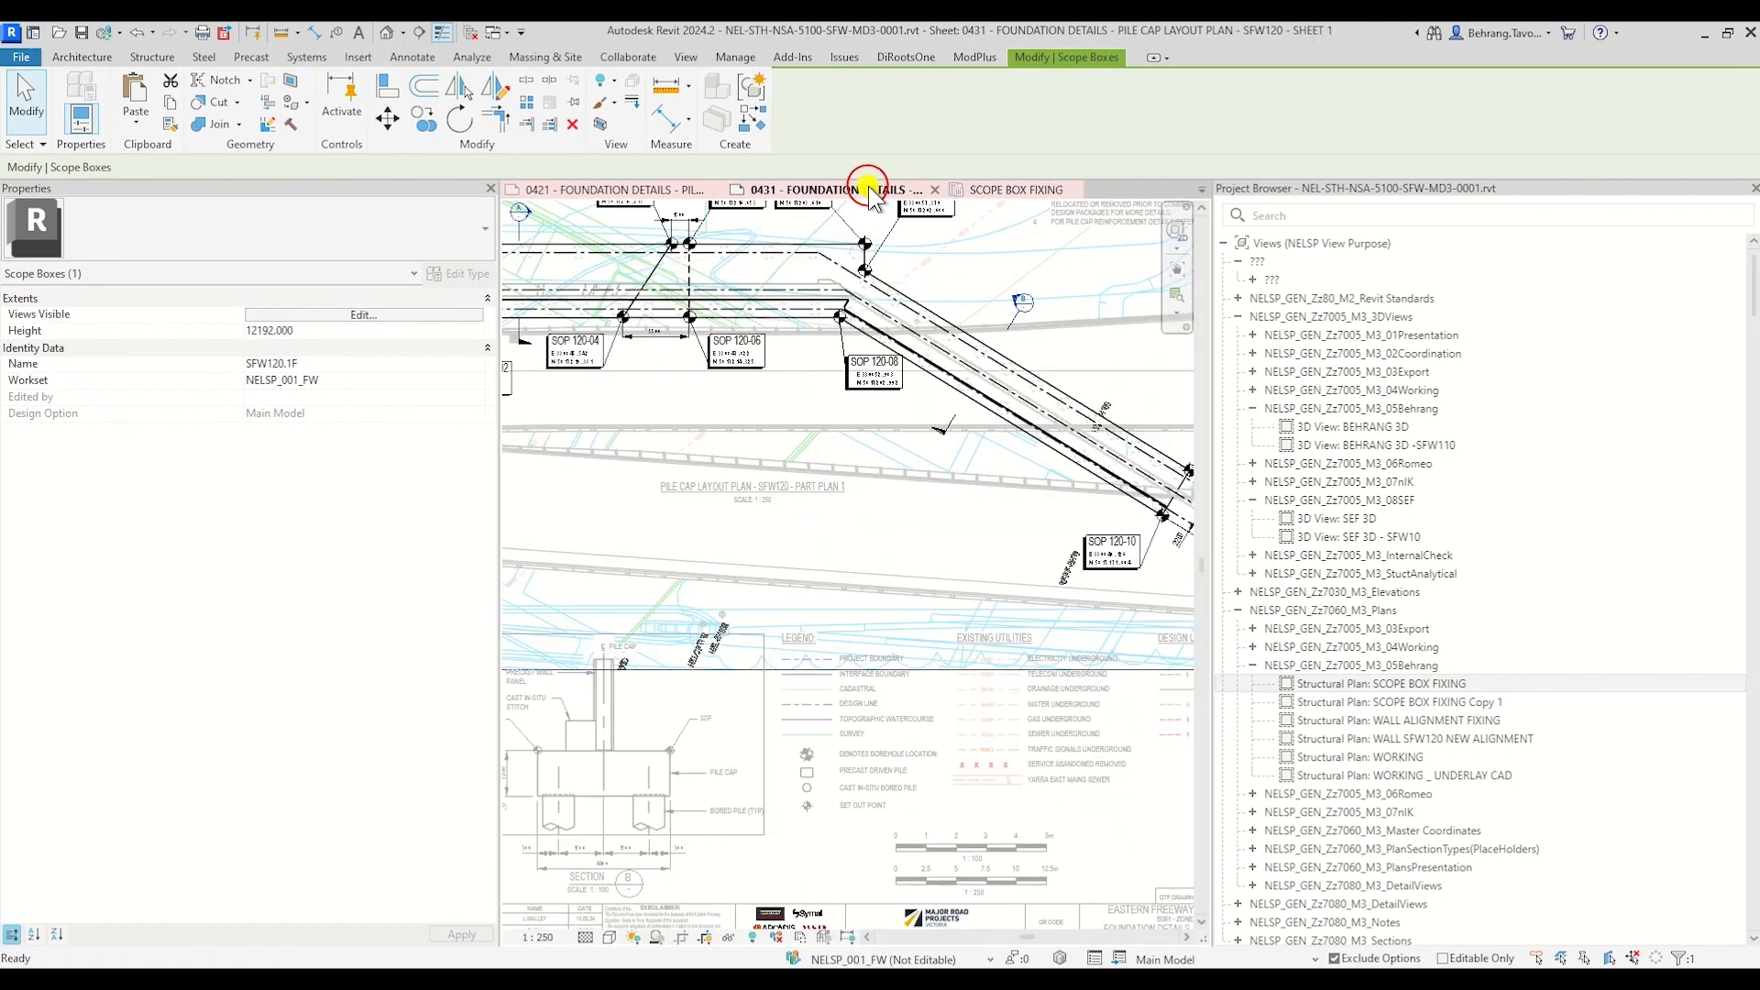
click(773, 672)
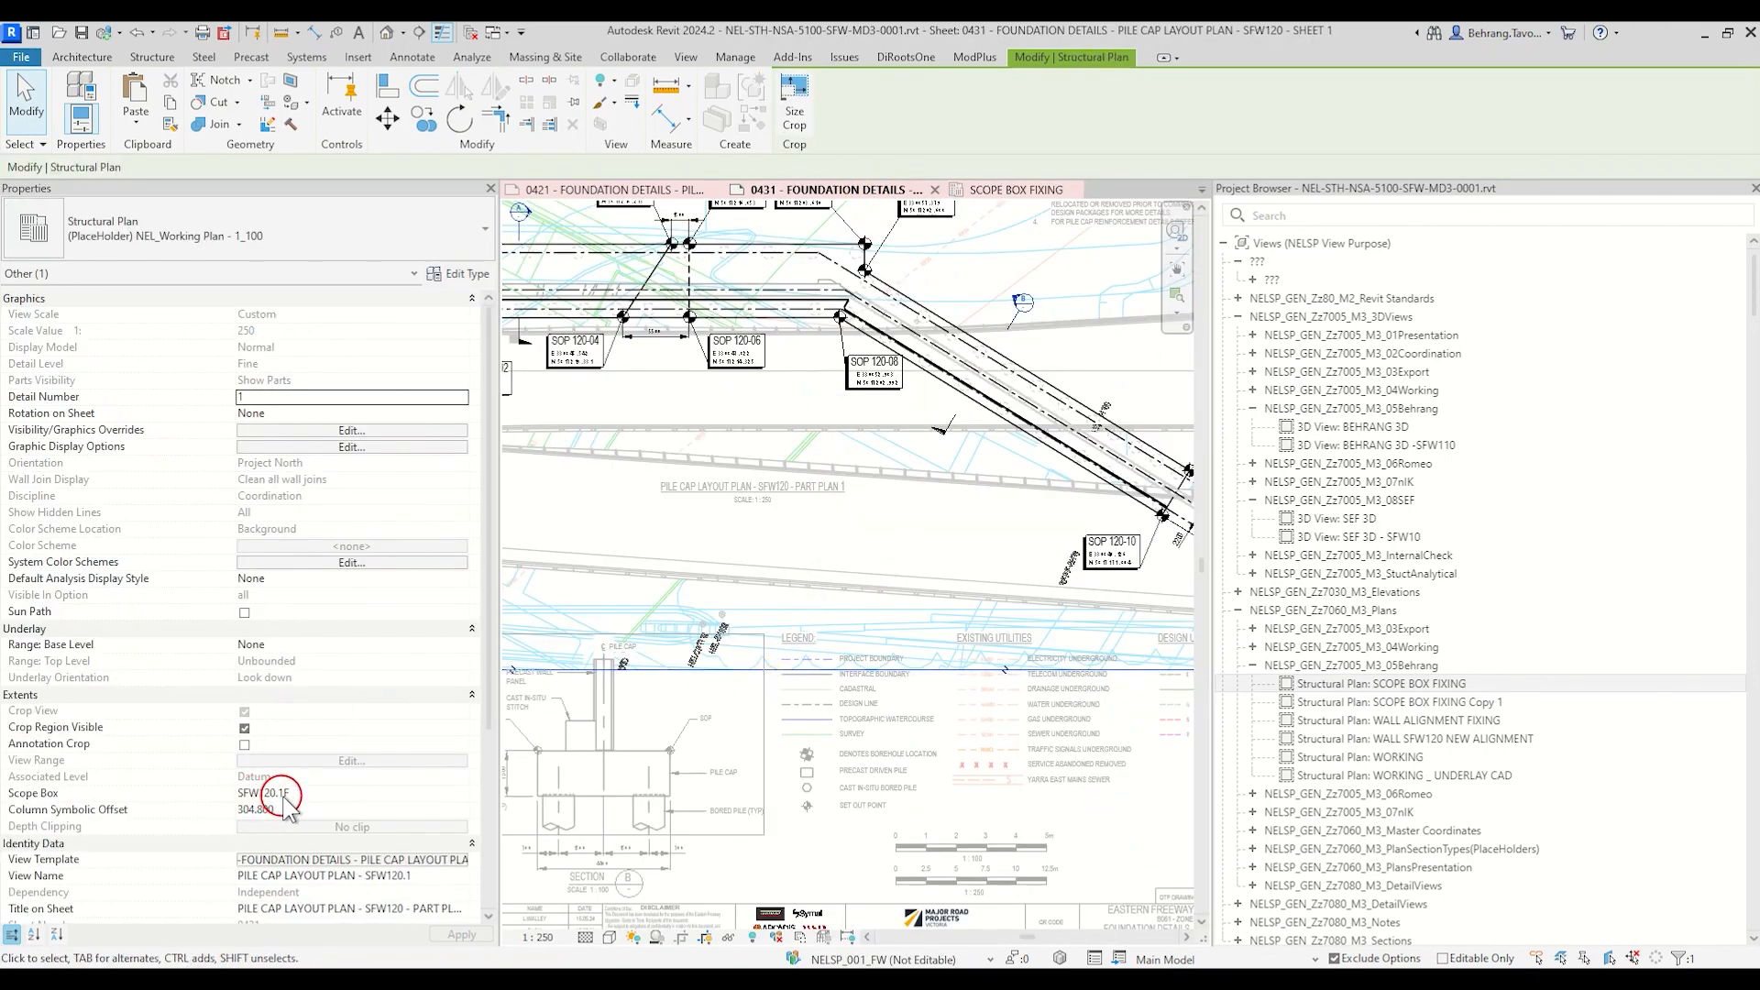
click(998, 192)
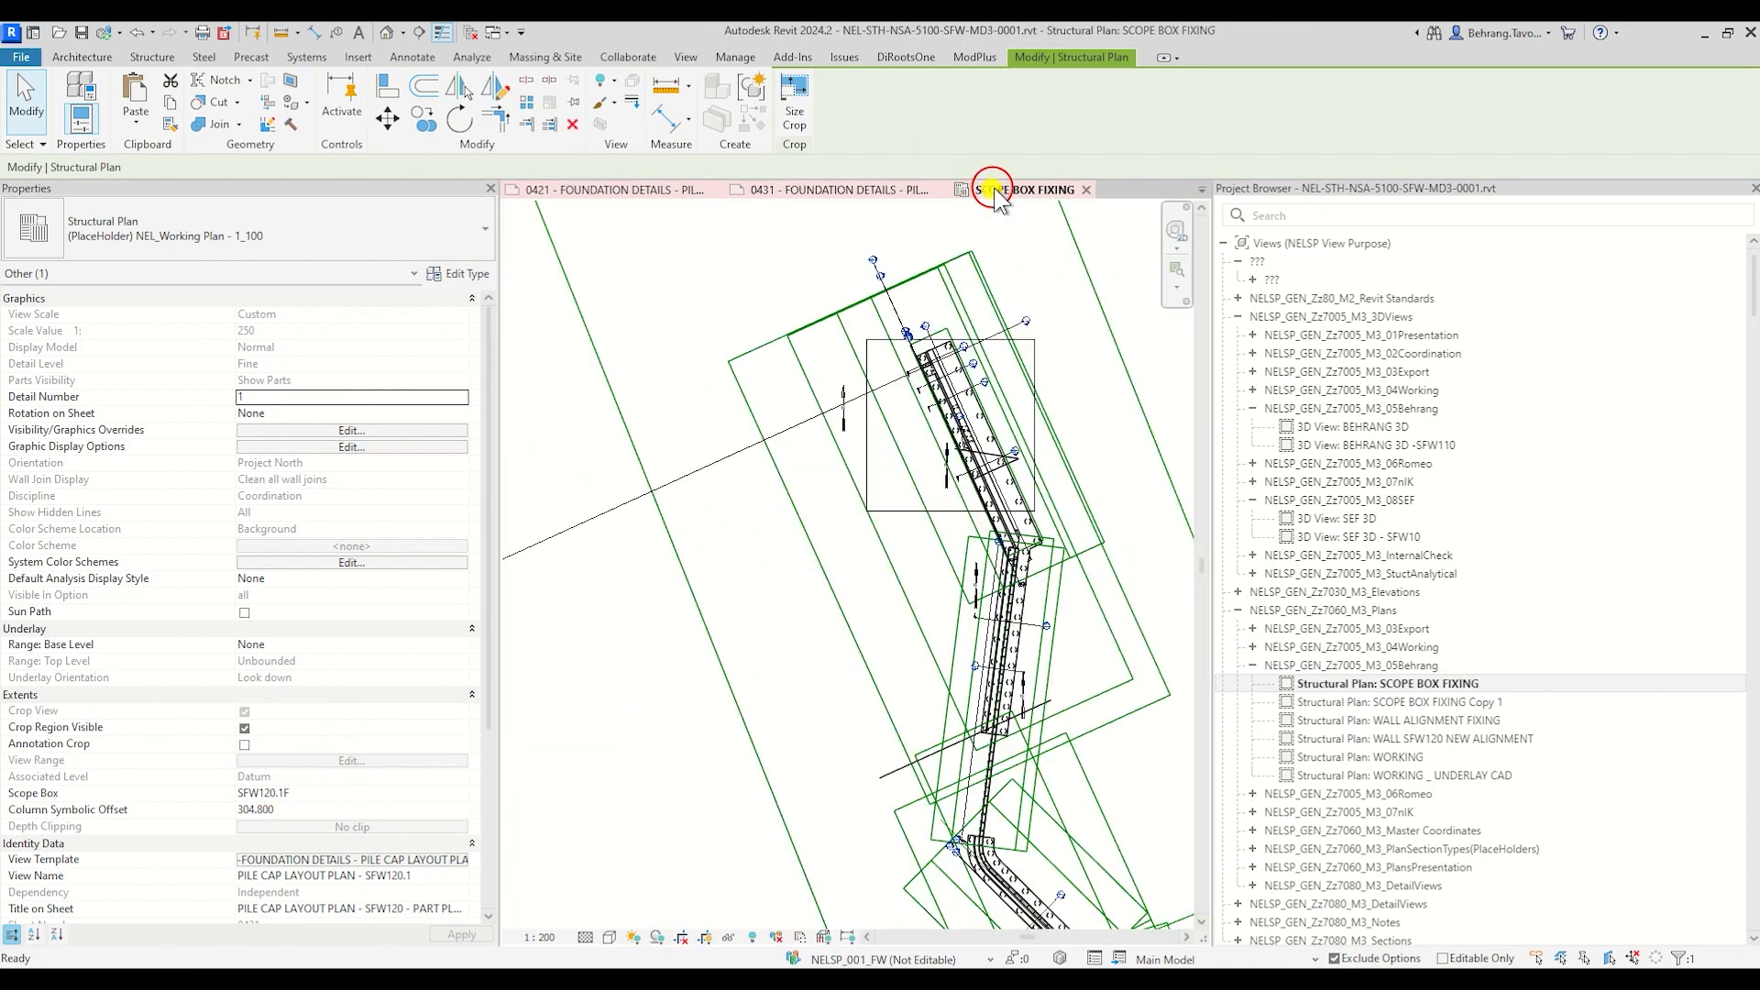
click(769, 471)
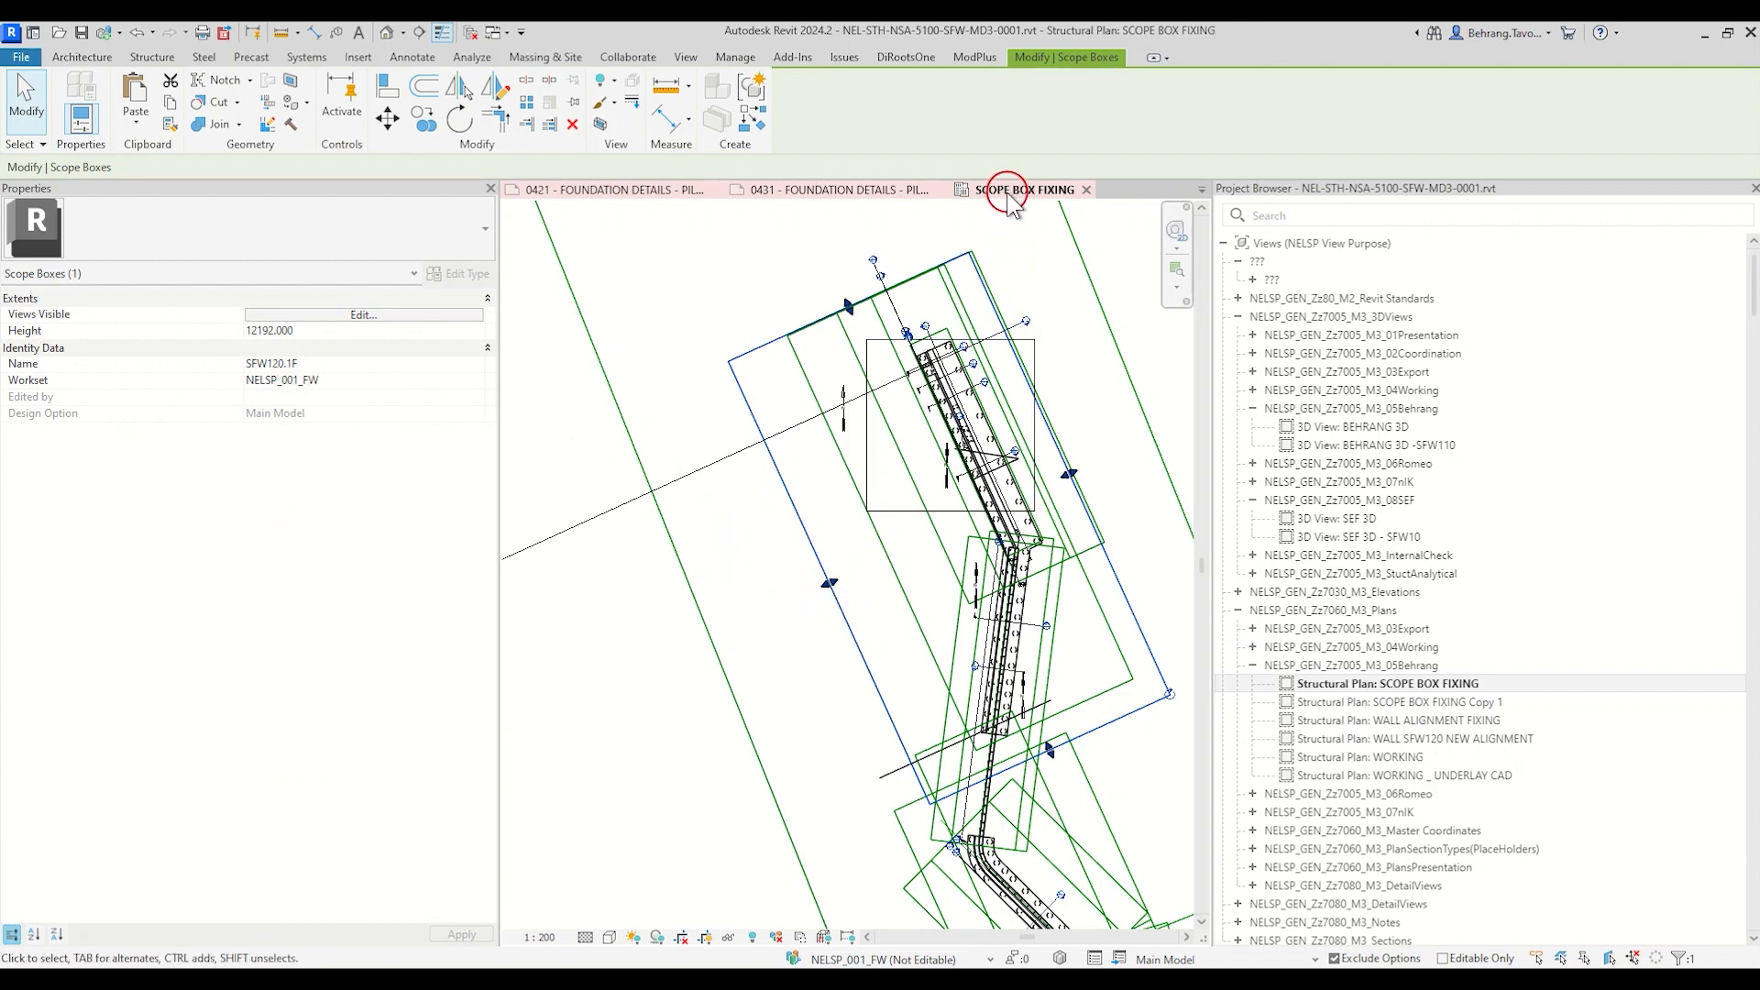
Step: Detach the SCOPE BOX FIXING view from the sheet window, and pull in scope box SFW120.1F until sheet 0431's plan crop clears the section and legend
drag(1009, 200, 1759, 371)
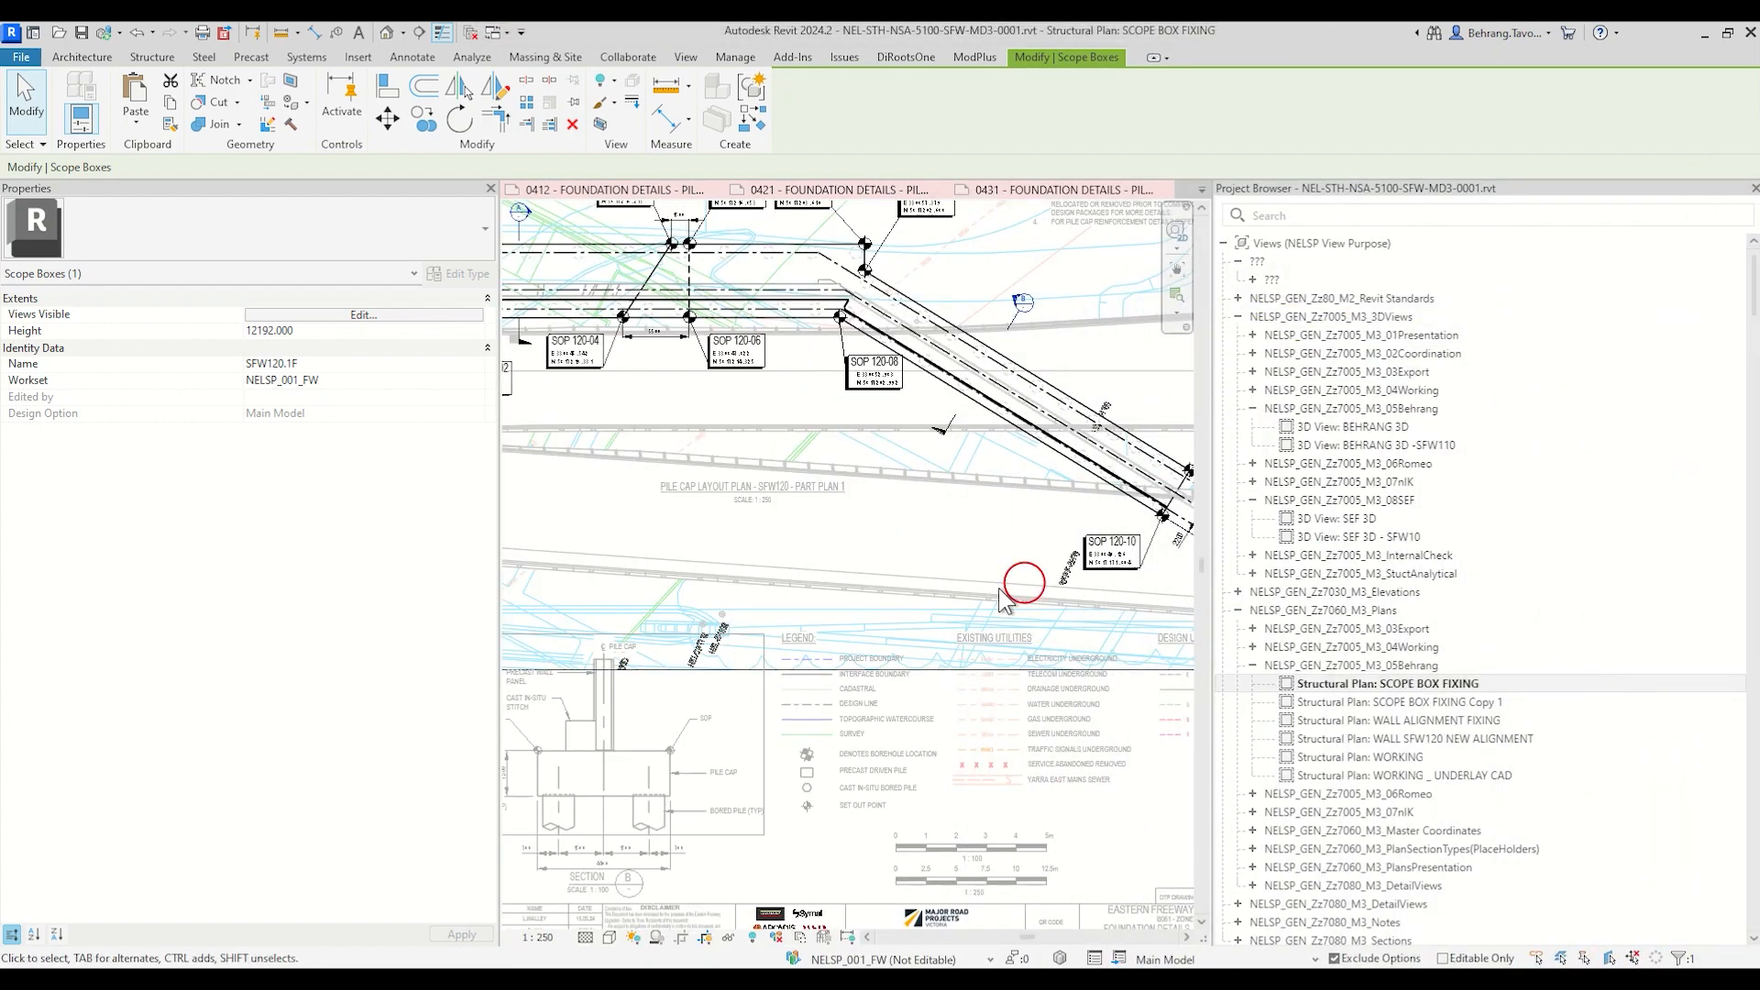
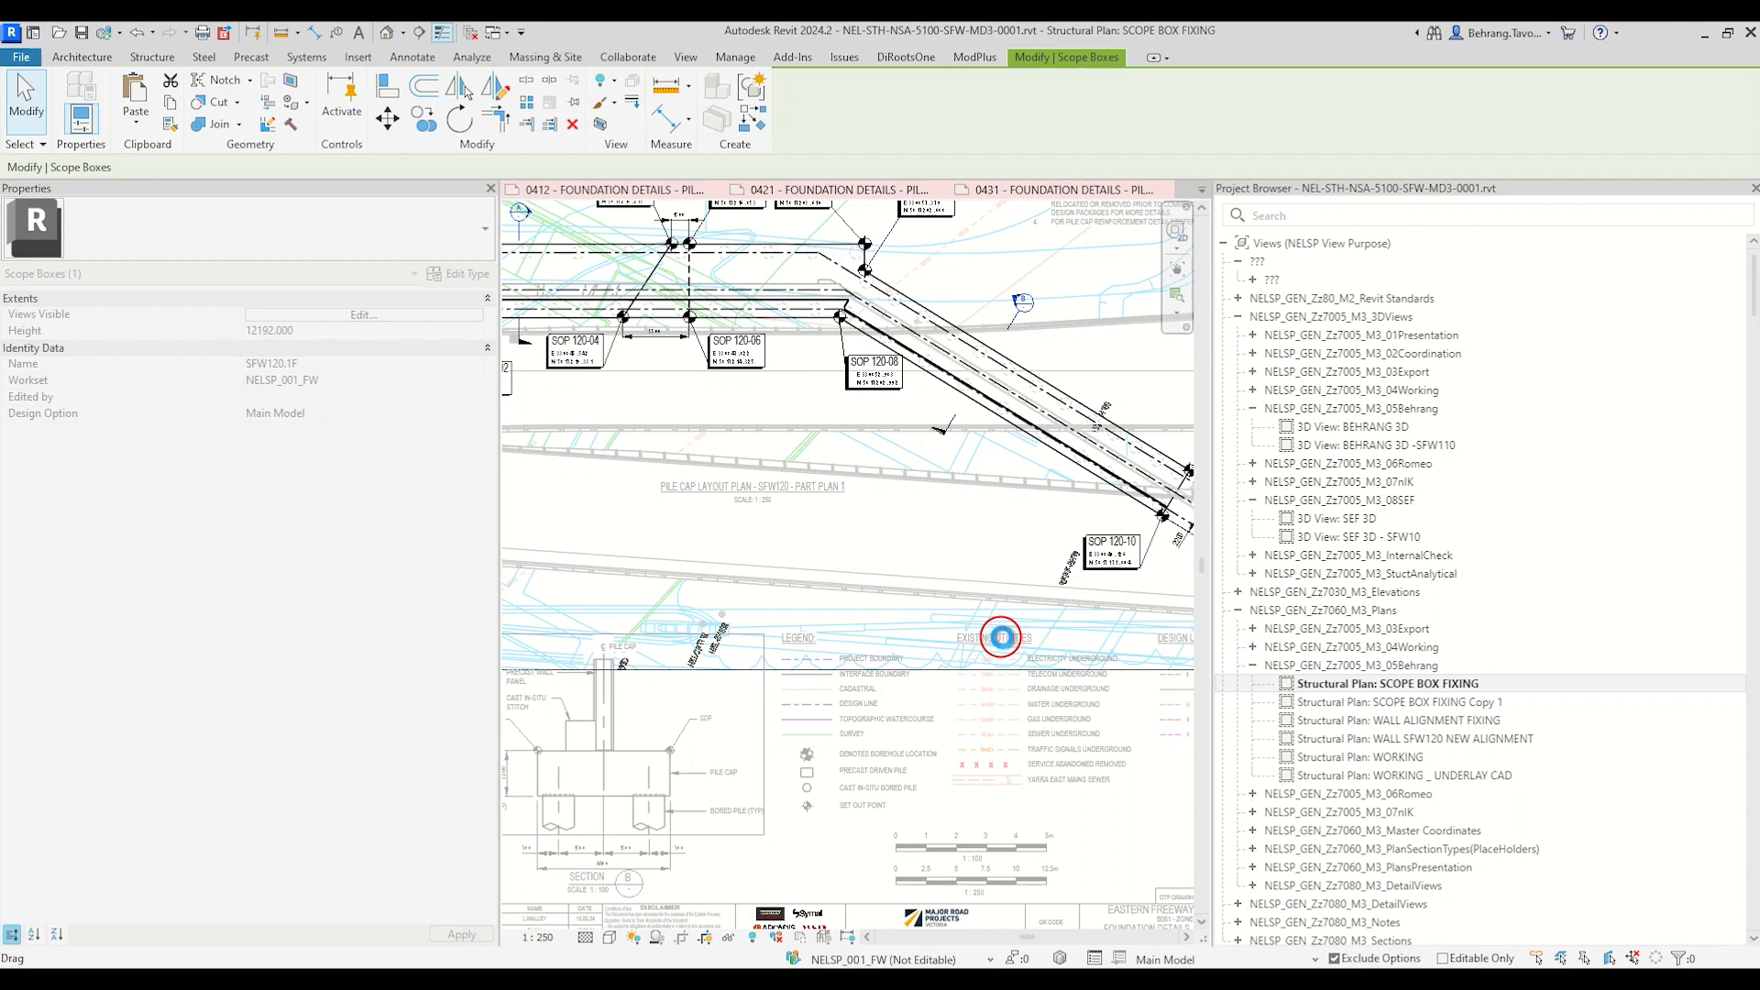
drag(1001, 636, 1003, 633)
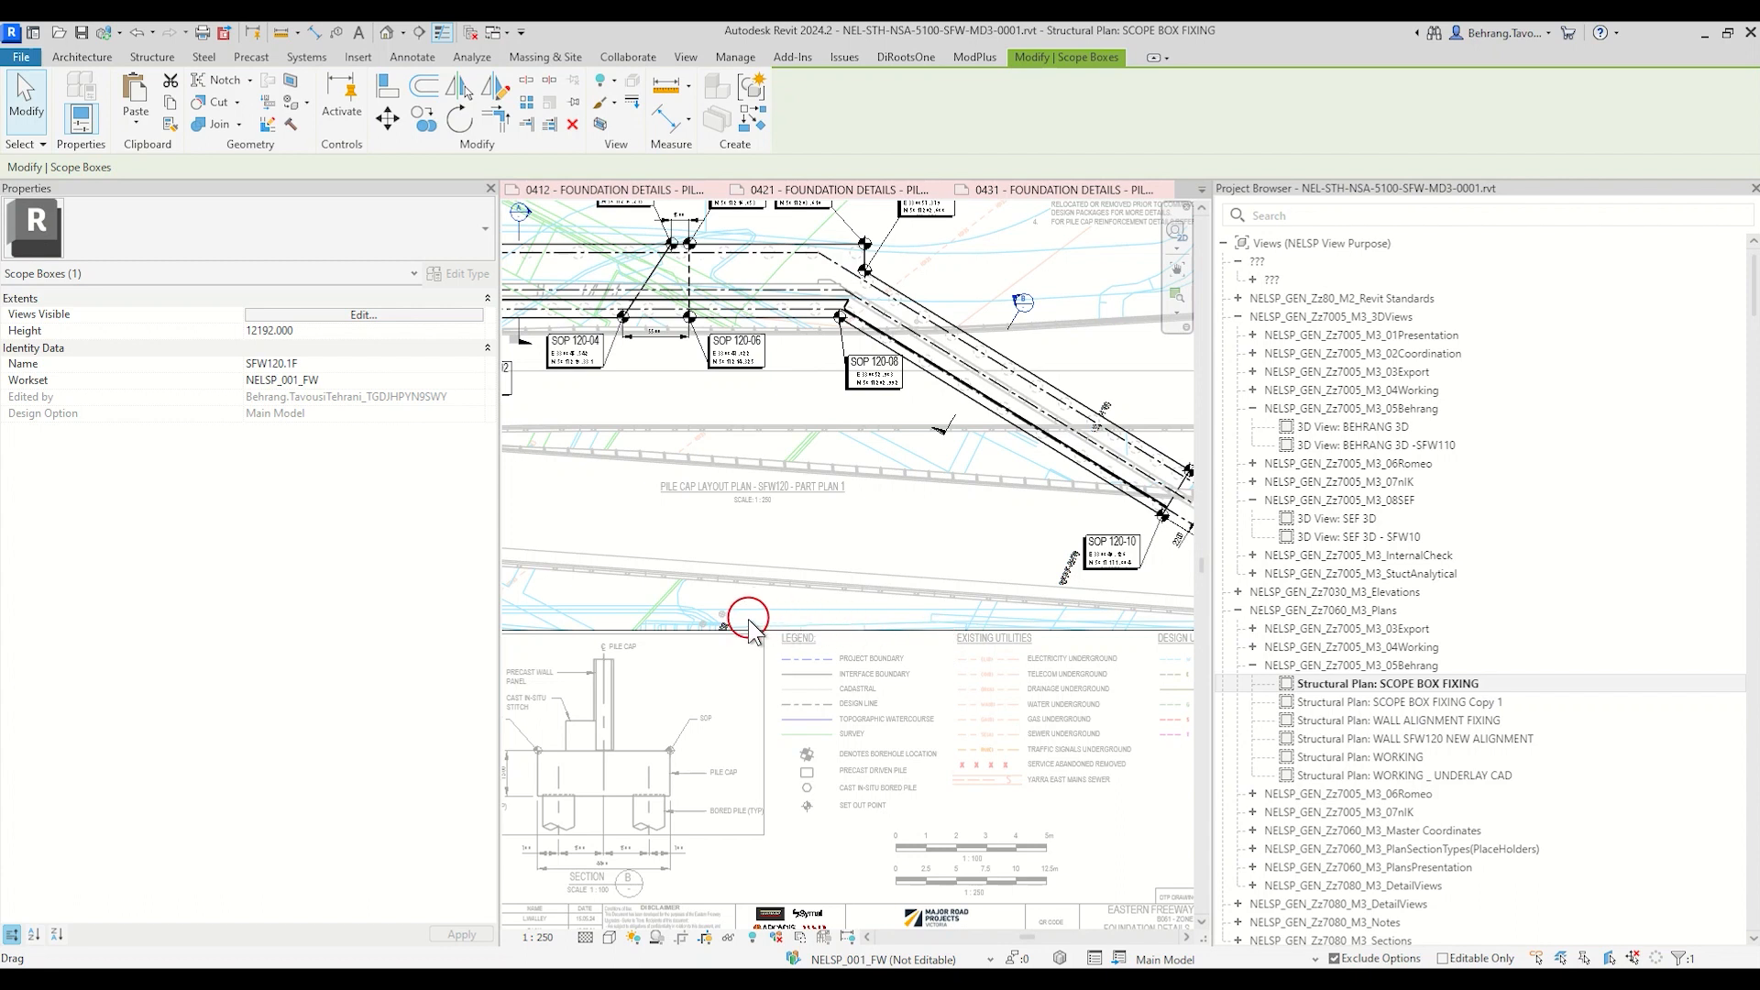
drag(1003, 632, 1003, 631)
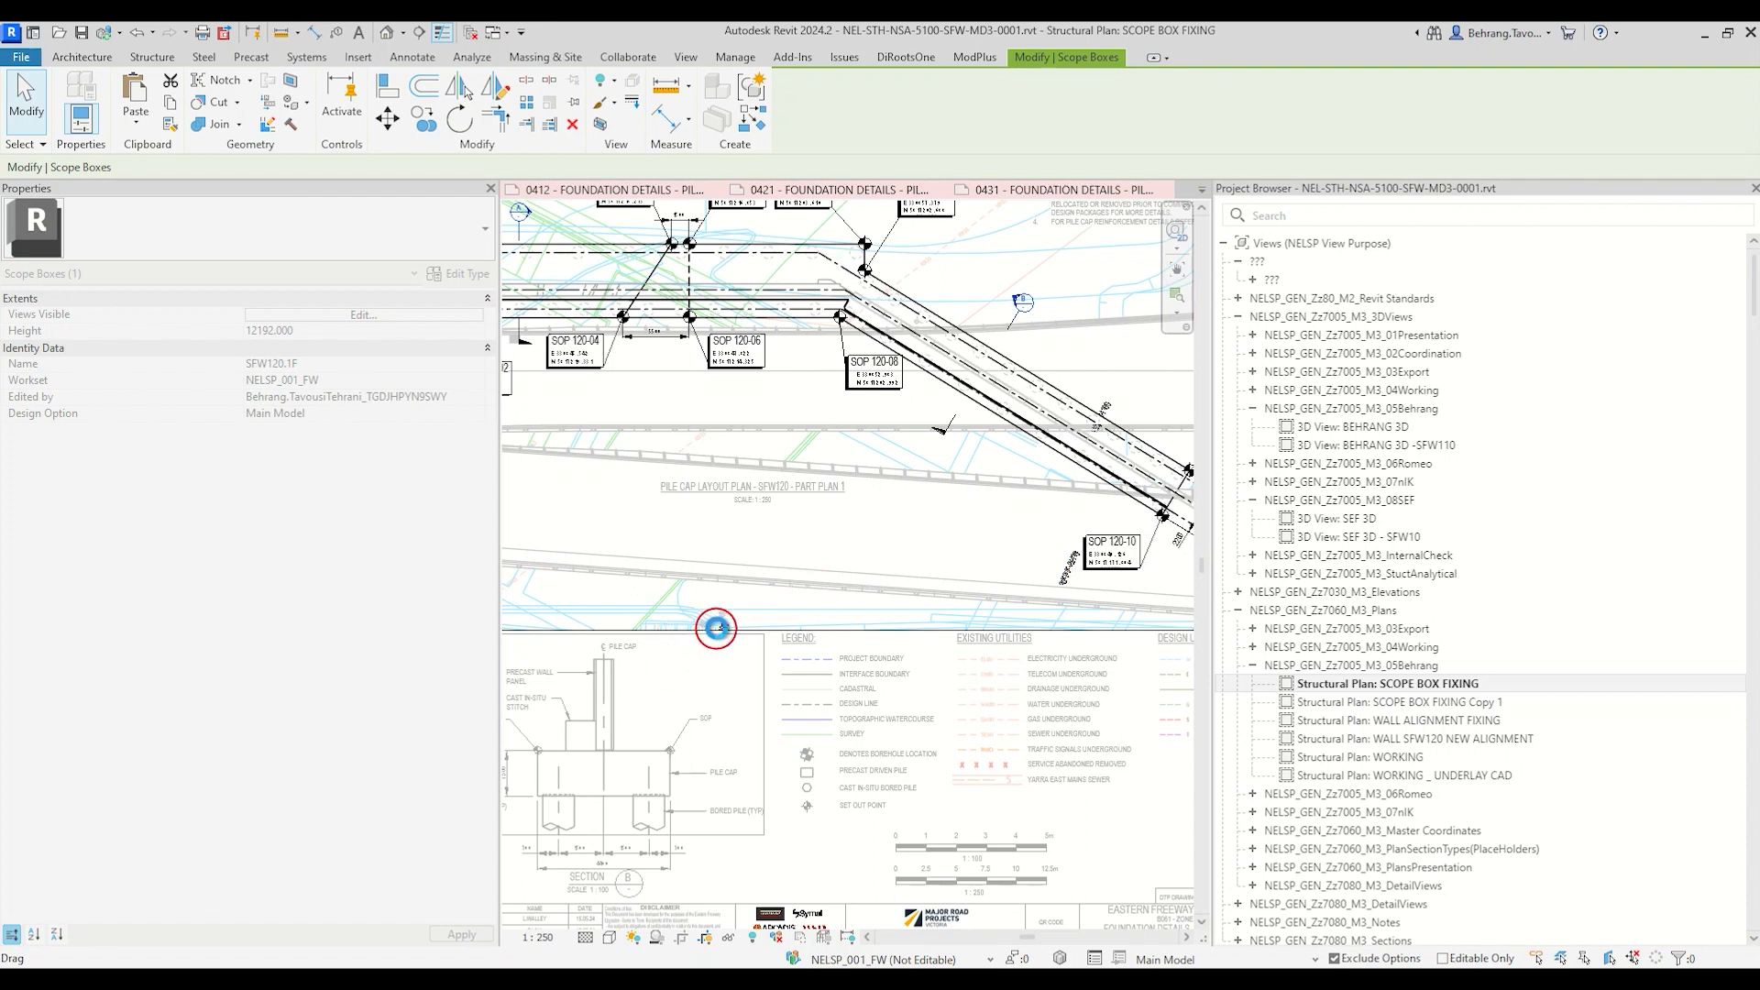
click(754, 570)
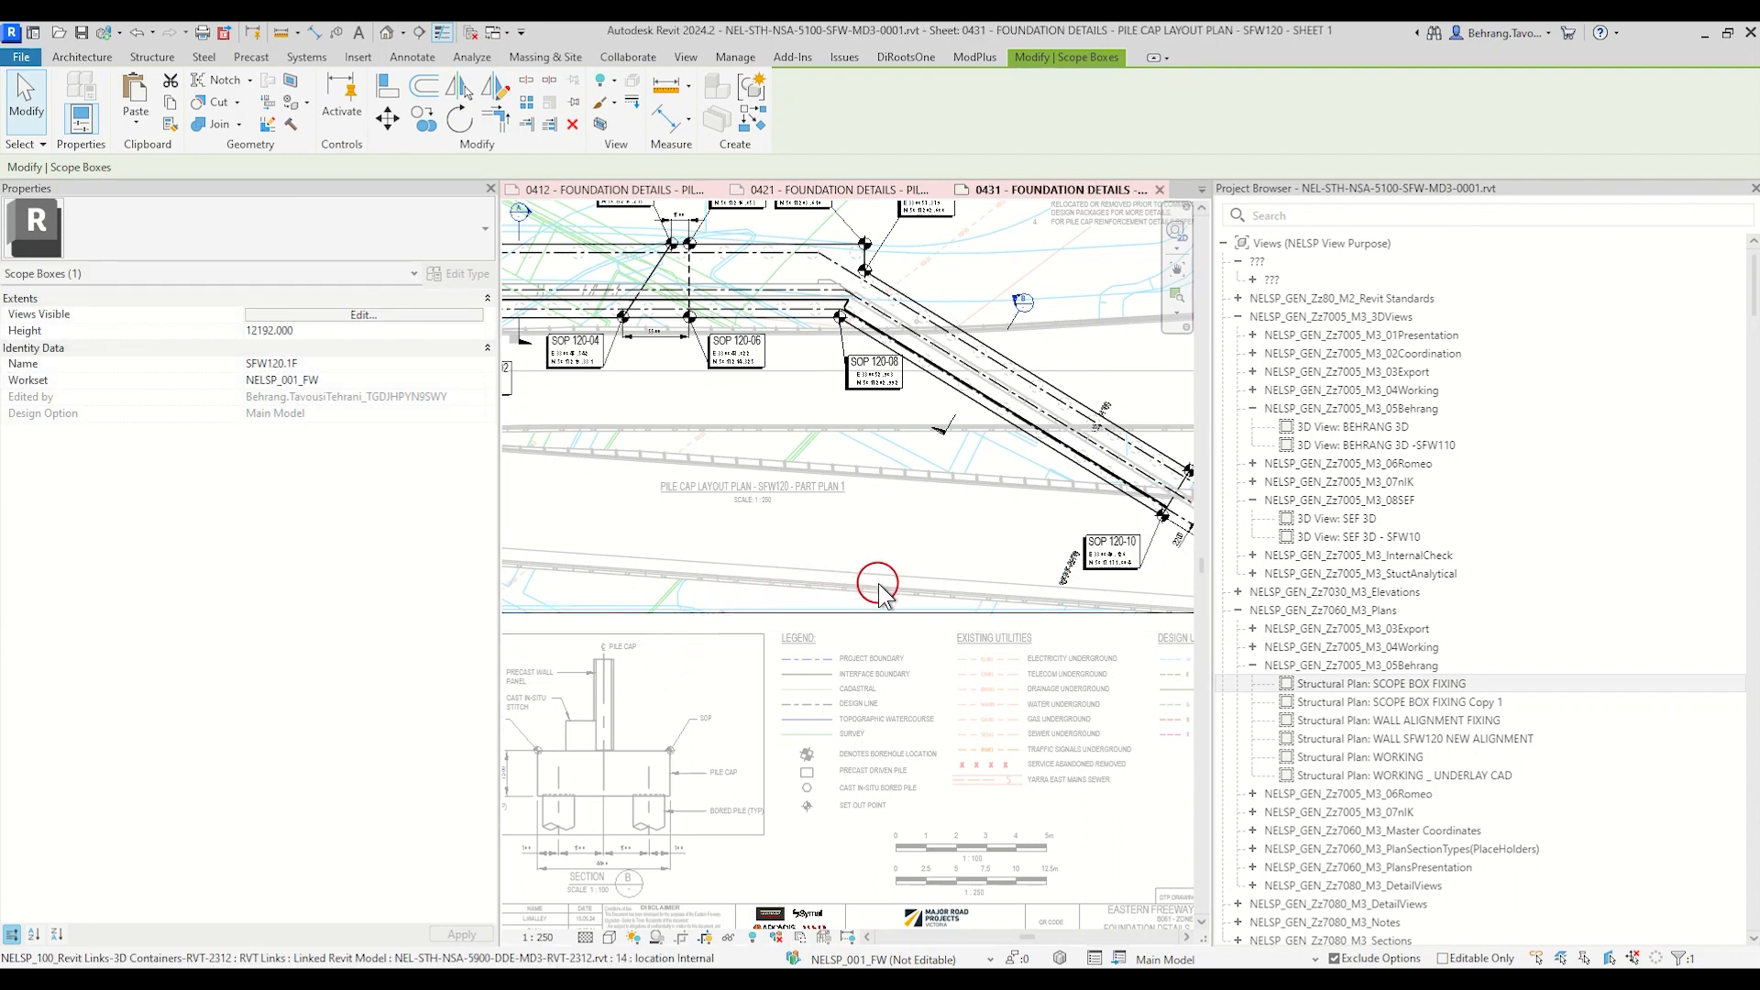
Step: Deactivate the plan view on sheet 0431 and move the PILE CAP LAYOUT PLAN - SFW120 - PART PLAN 1 title to clear space lower in the plan
right_click(810, 578)
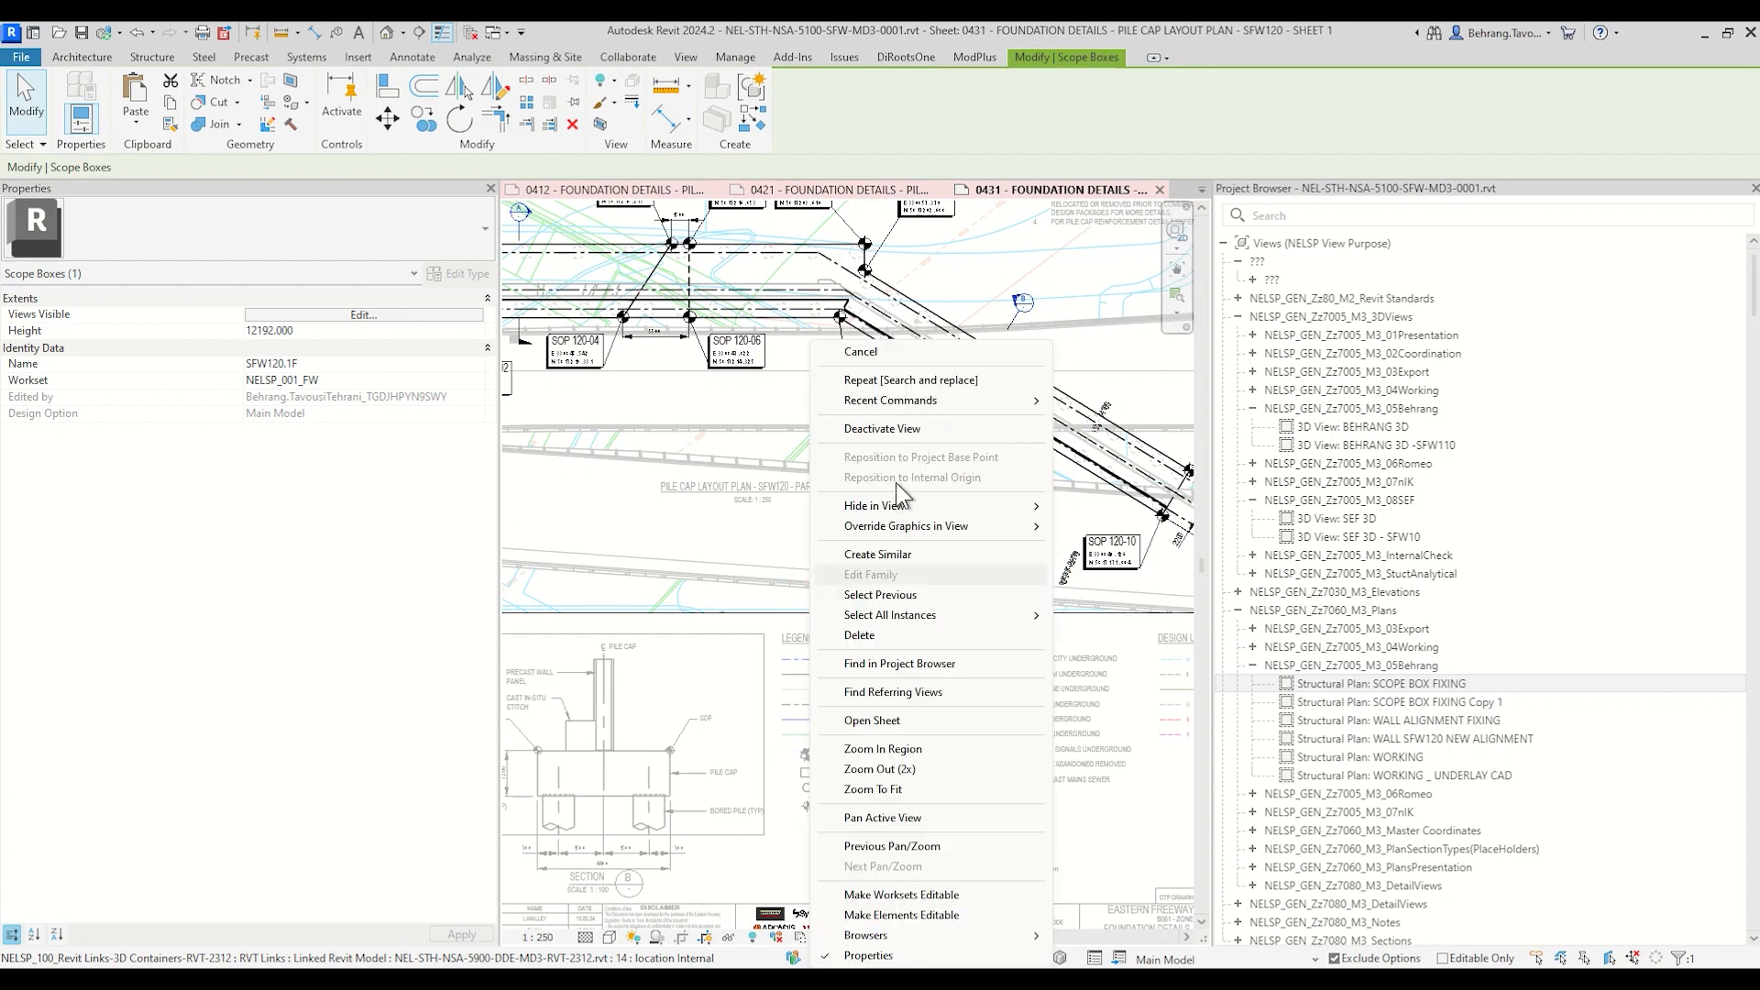
click(894, 429)
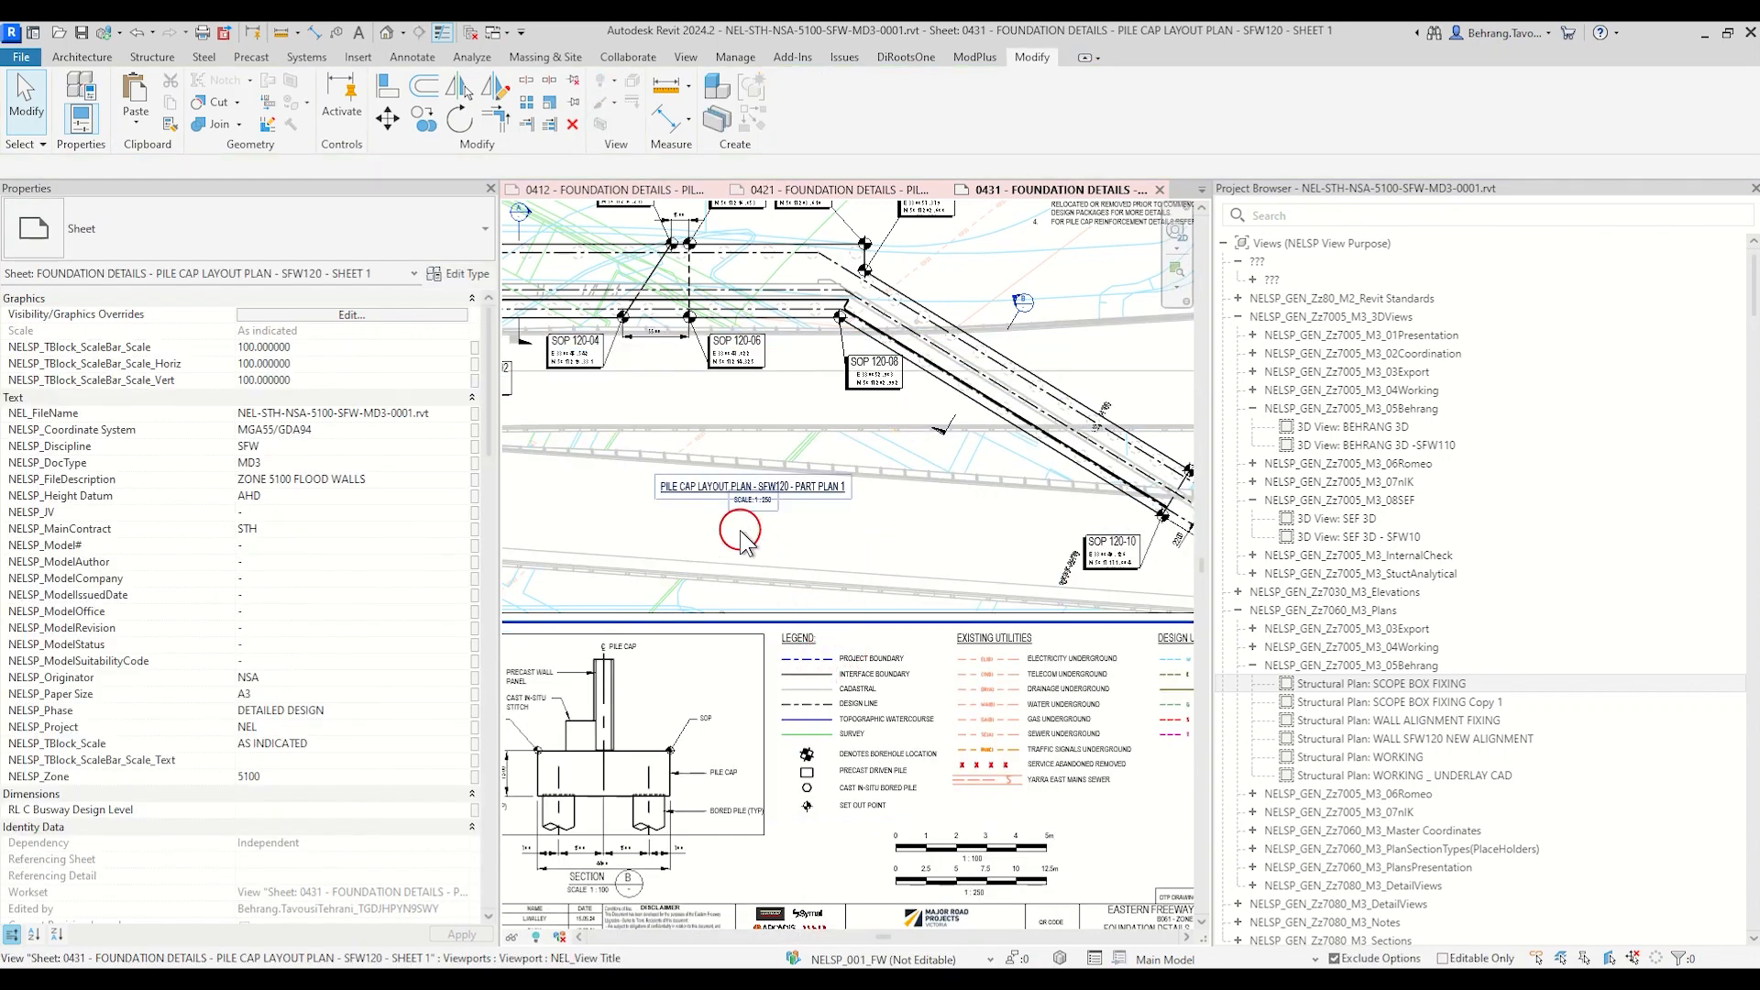
double_click(895, 599)
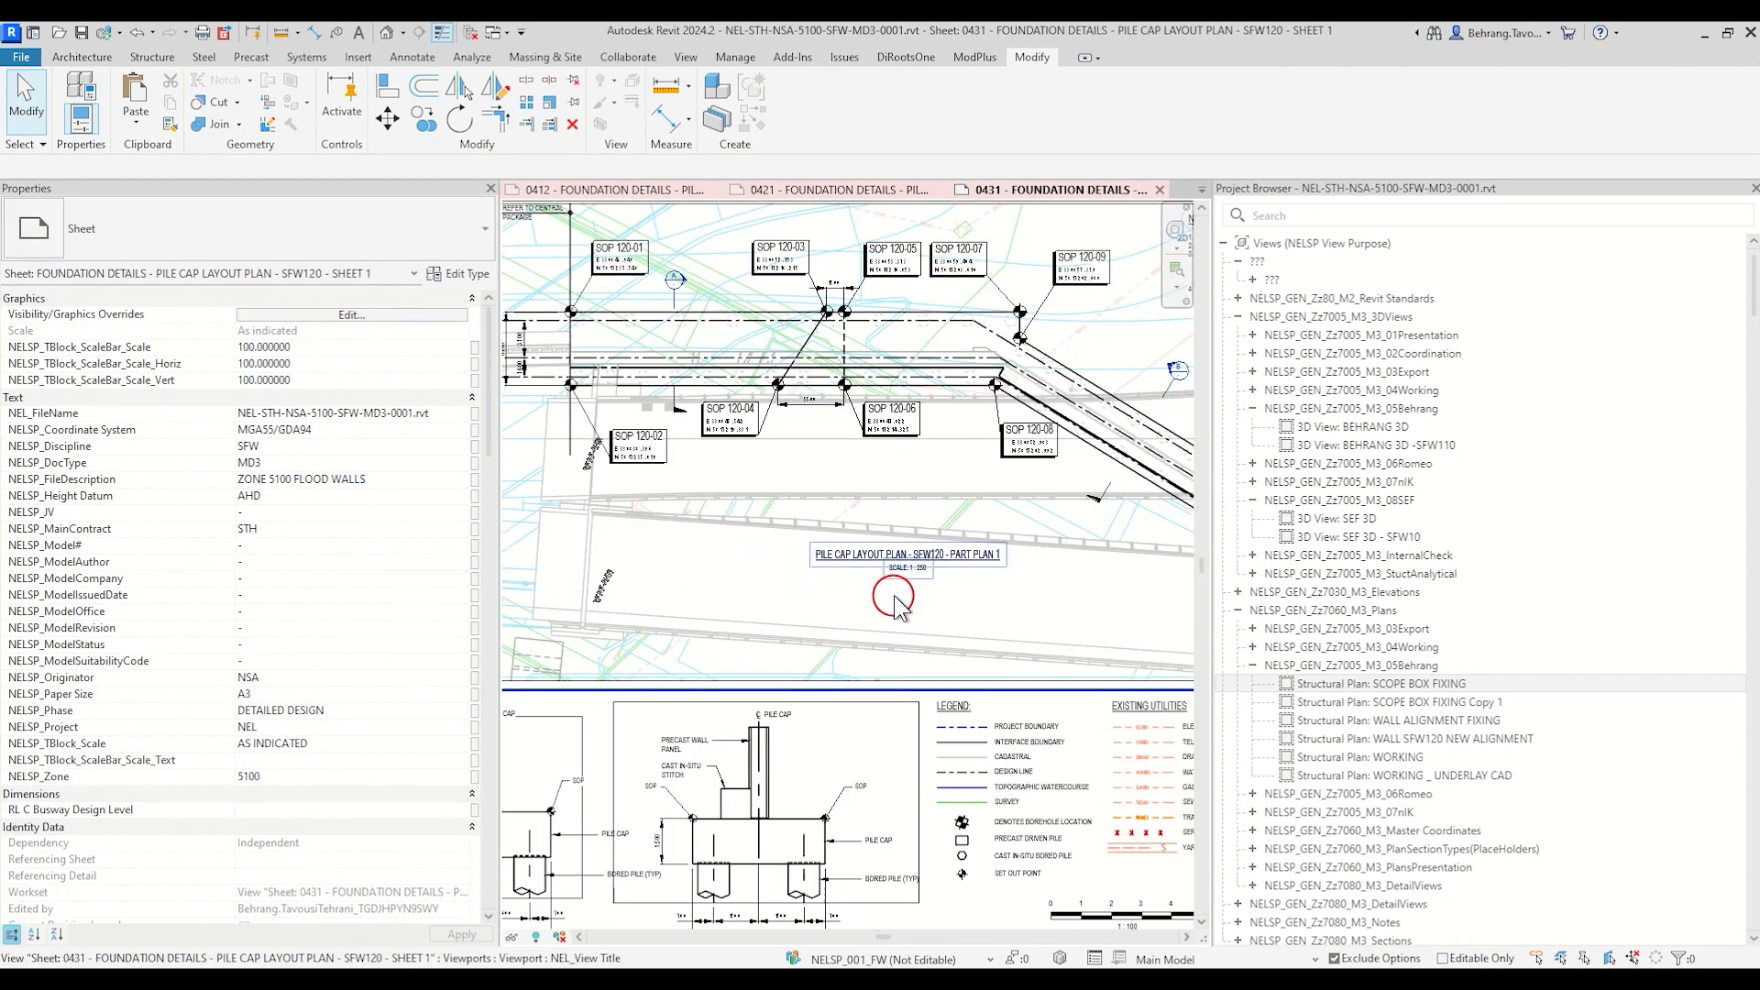
click(883, 554)
drag(884, 554, 750, 596)
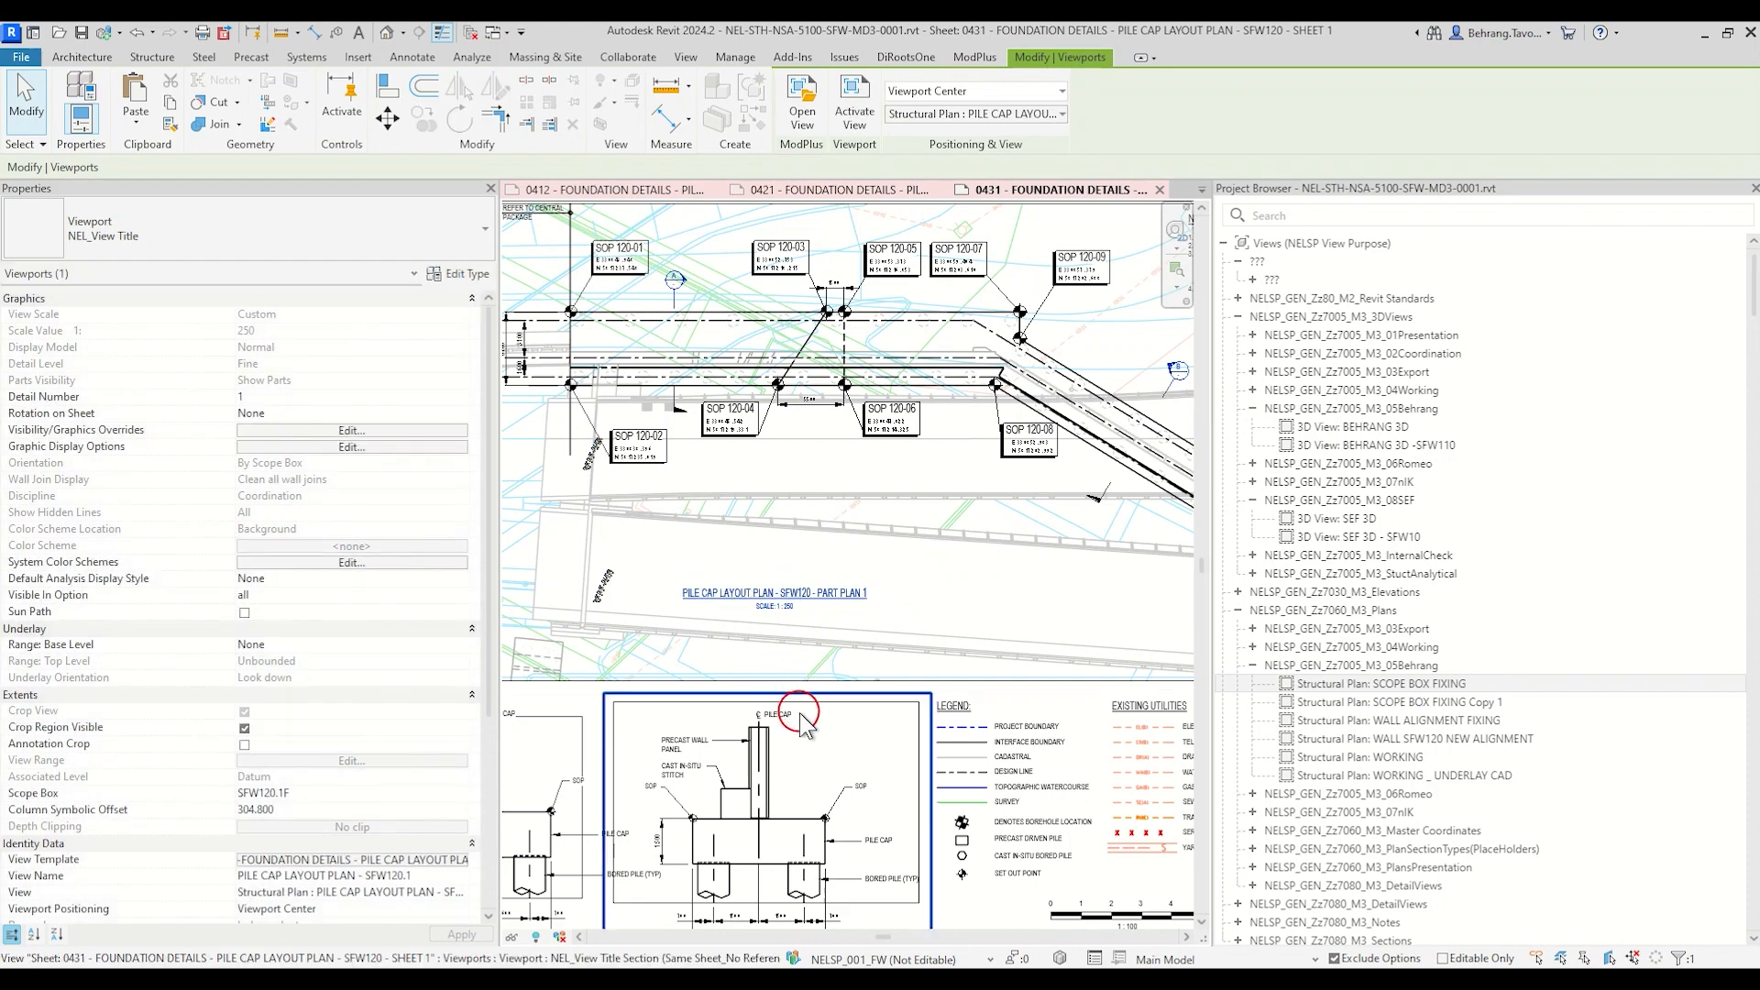
Step: Activate the plan on sheet 0431 and toggle the halftone override of link RVT-2312 in its PILE CAP LAYOUT PLAN-250 view template
scroll(801, 712, down, 4)
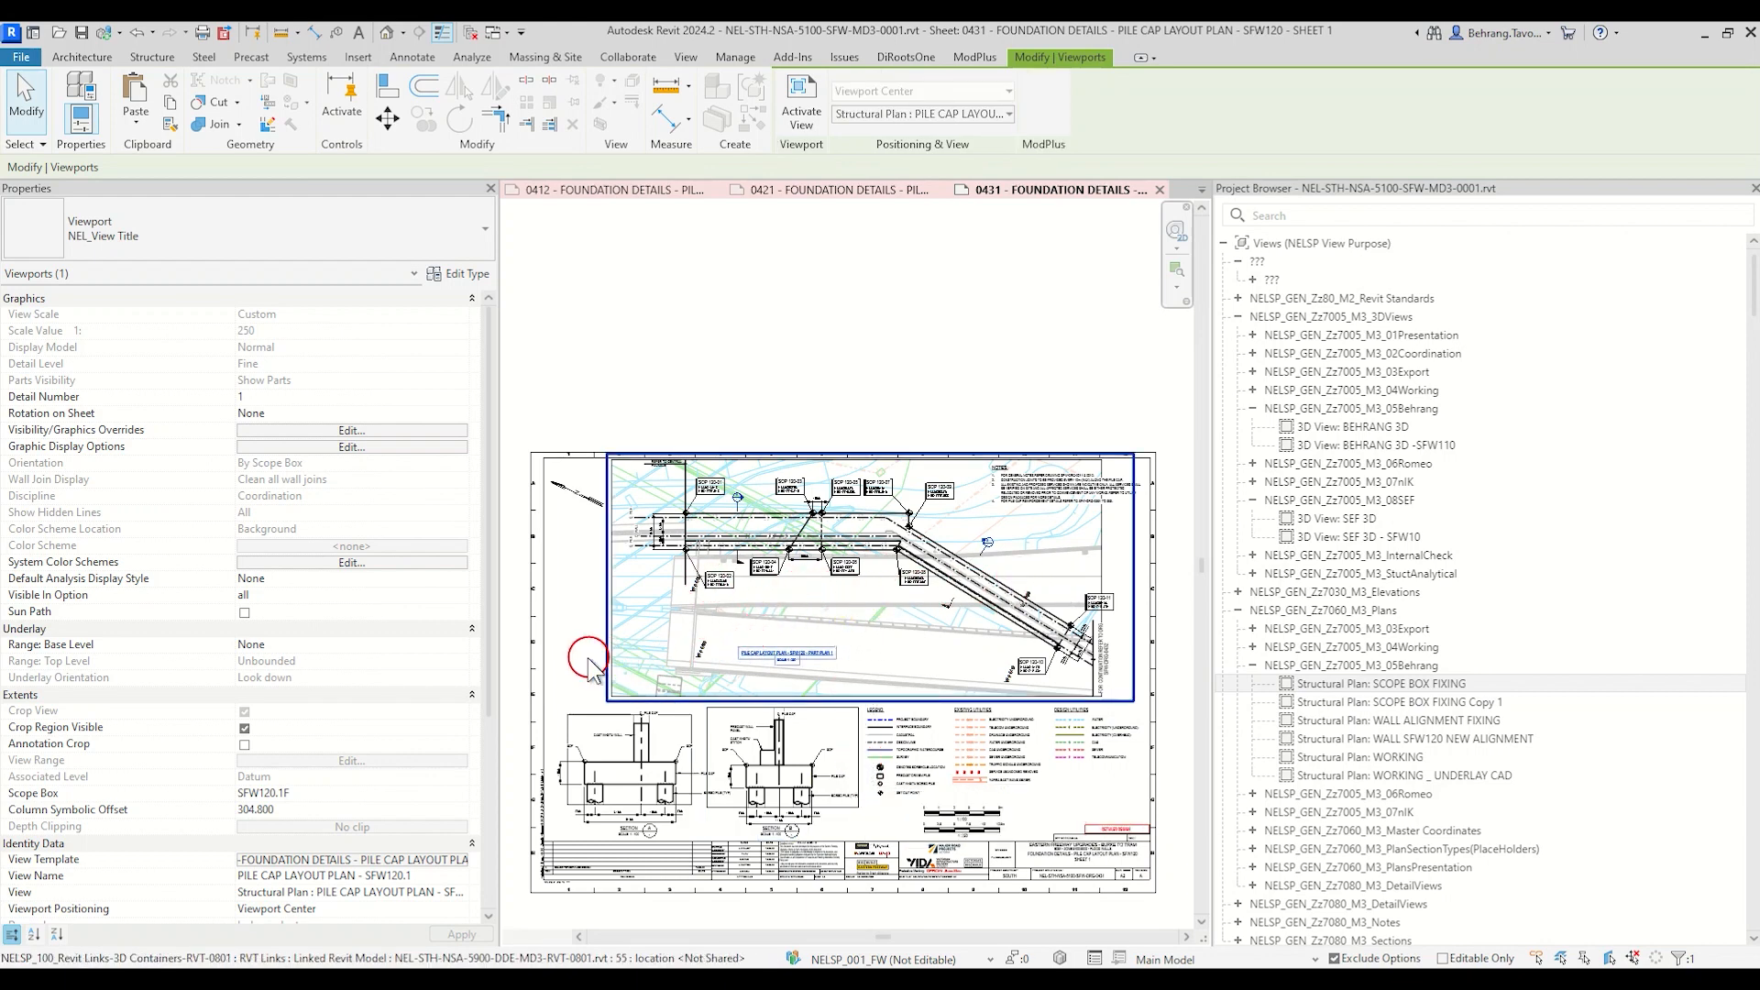
double_click(638, 660)
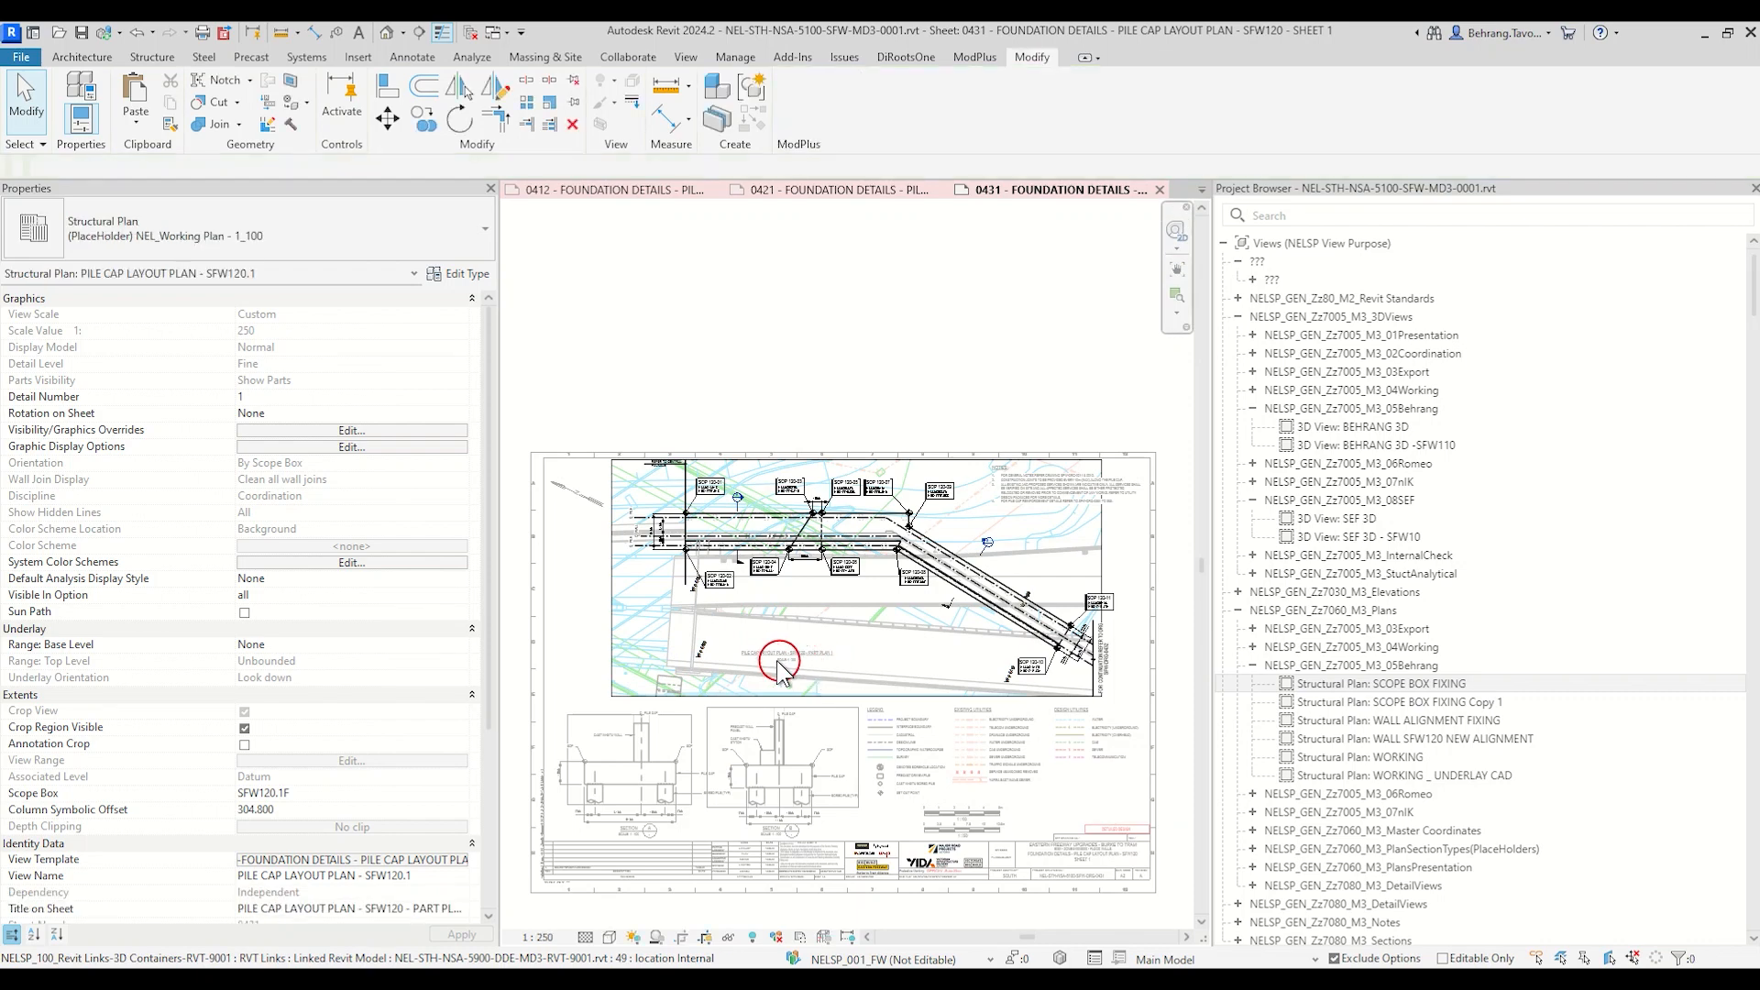
click(376, 859)
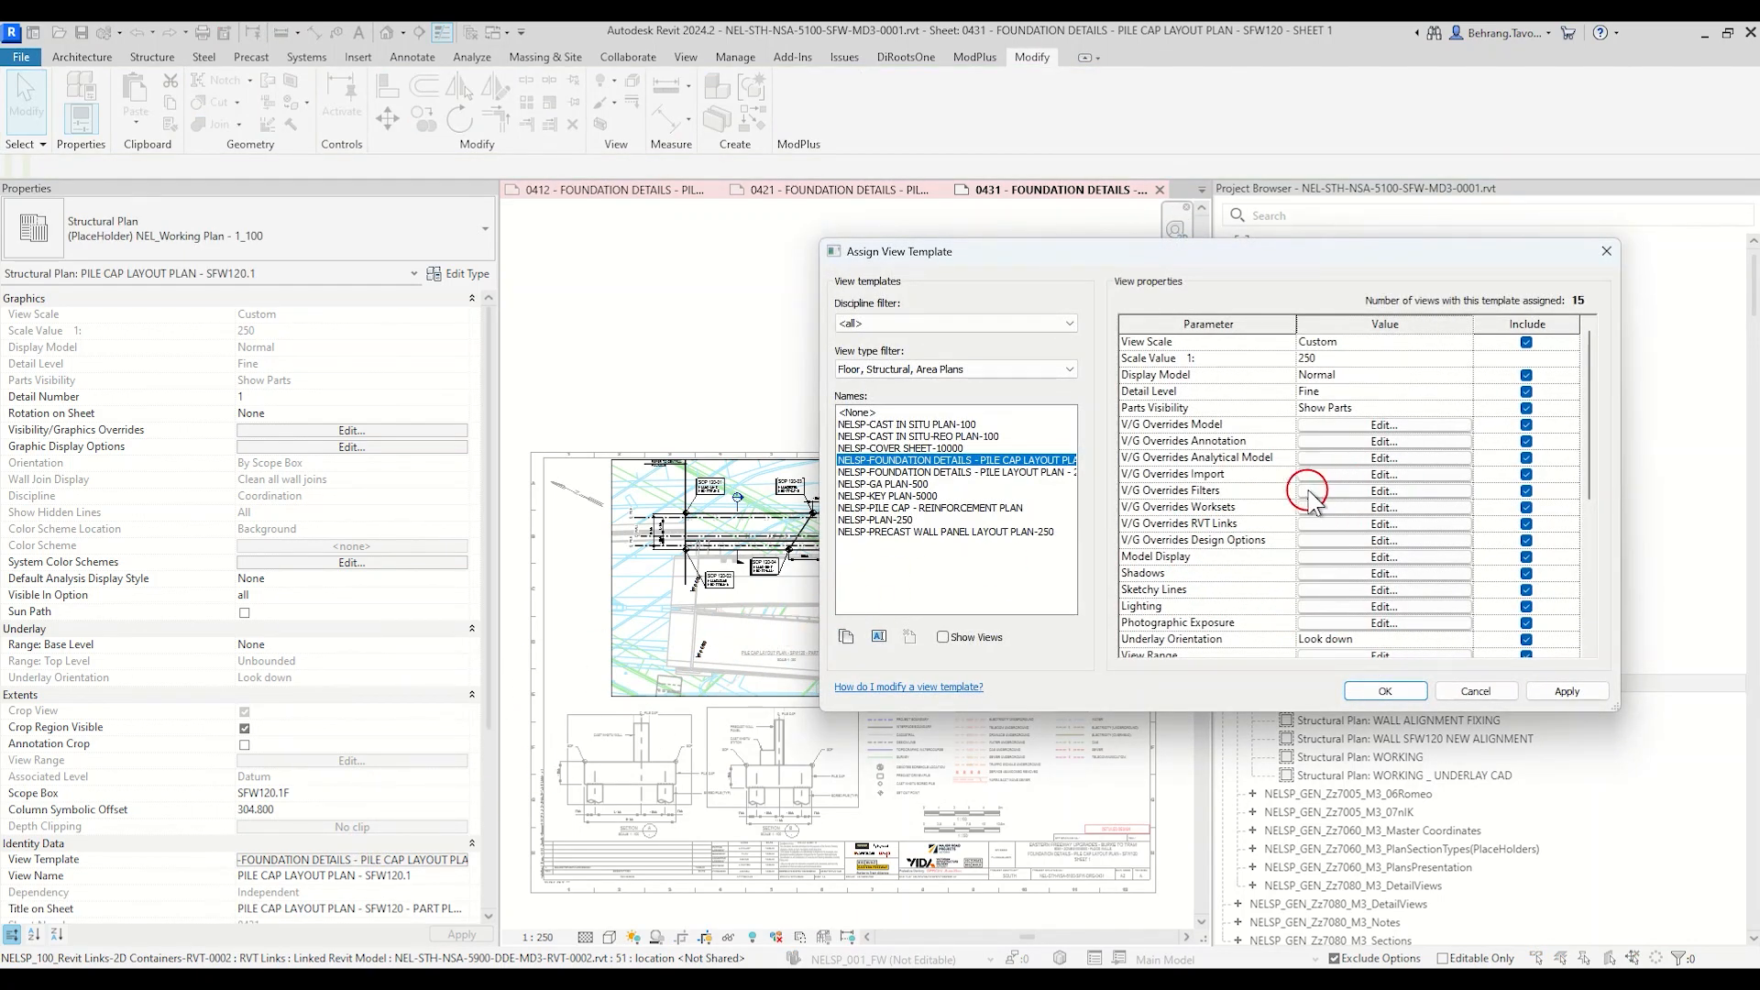
click(1332, 523)
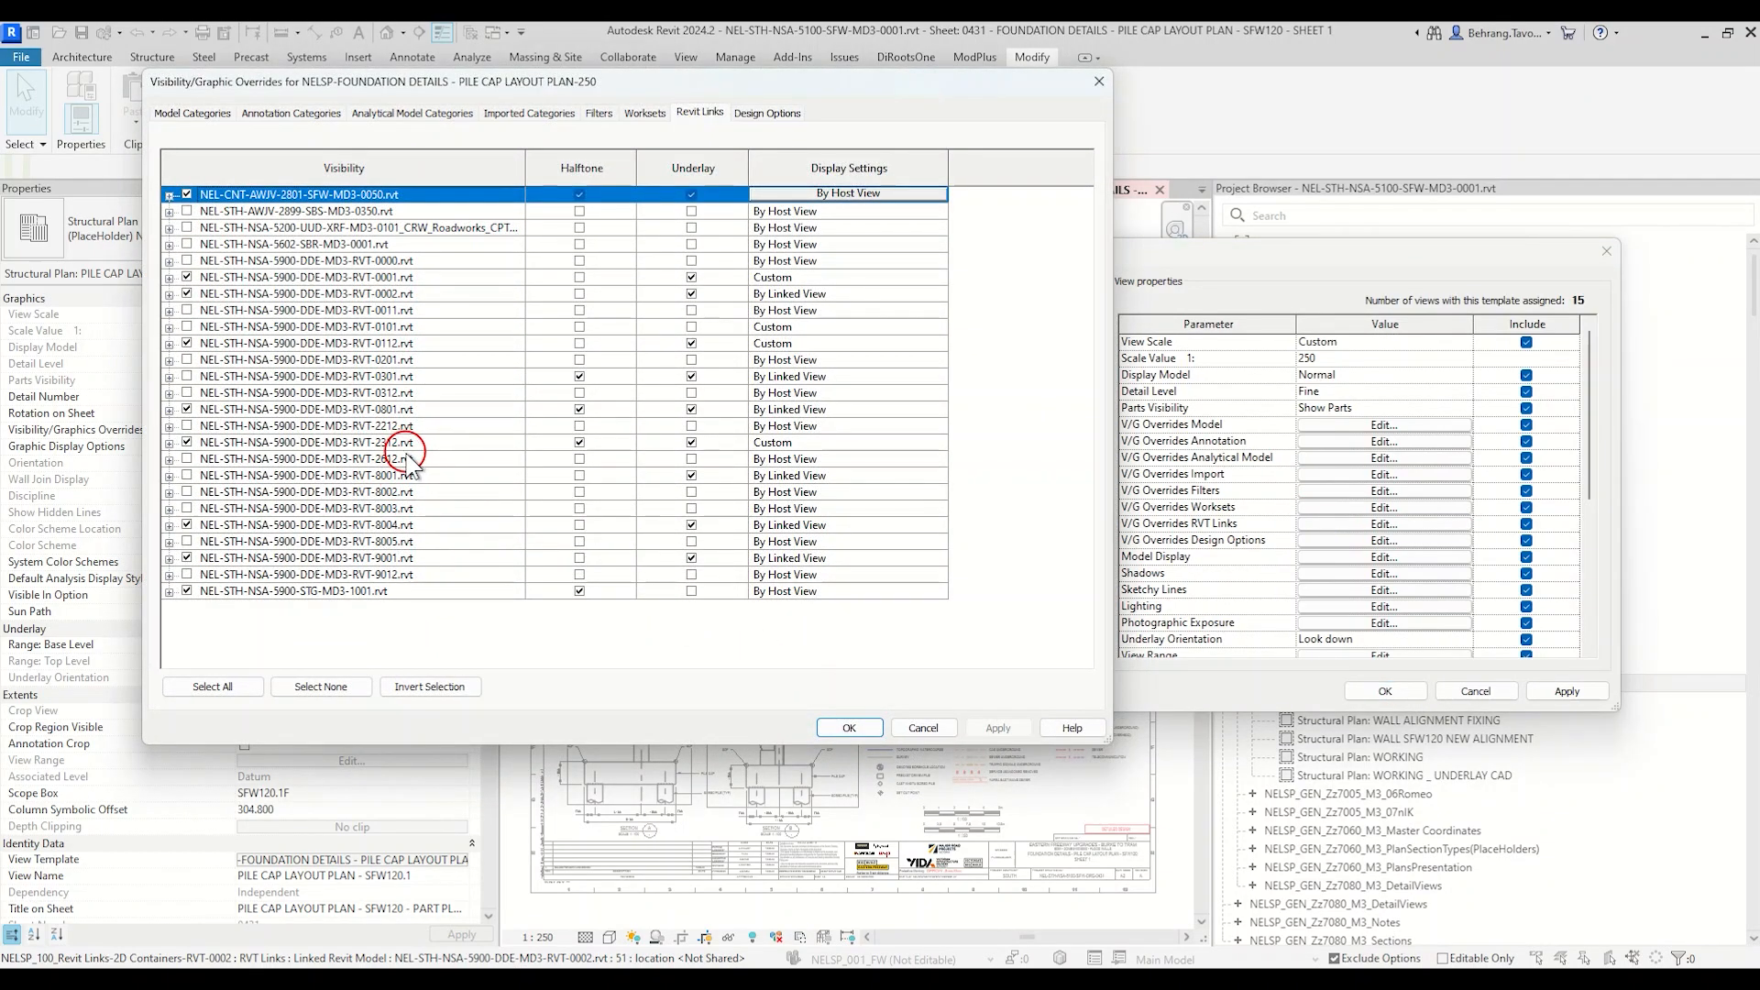
click(407, 444)
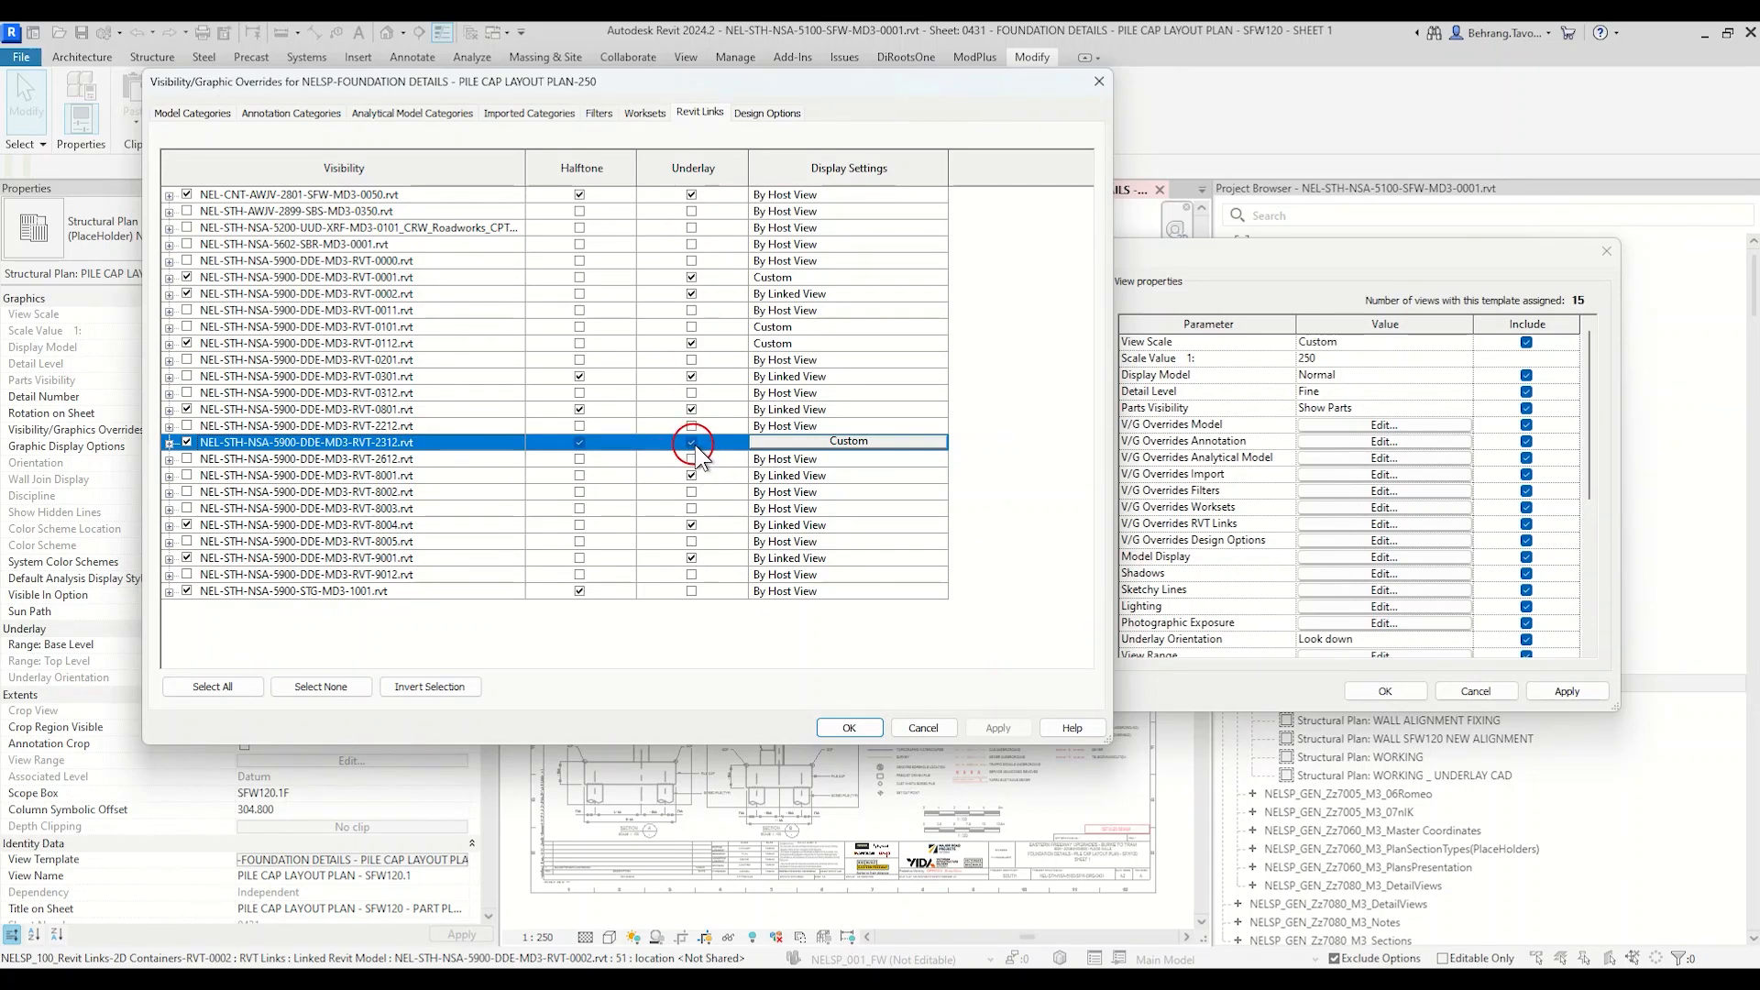
click(580, 442)
click(844, 725)
click(1383, 691)
click(1389, 567)
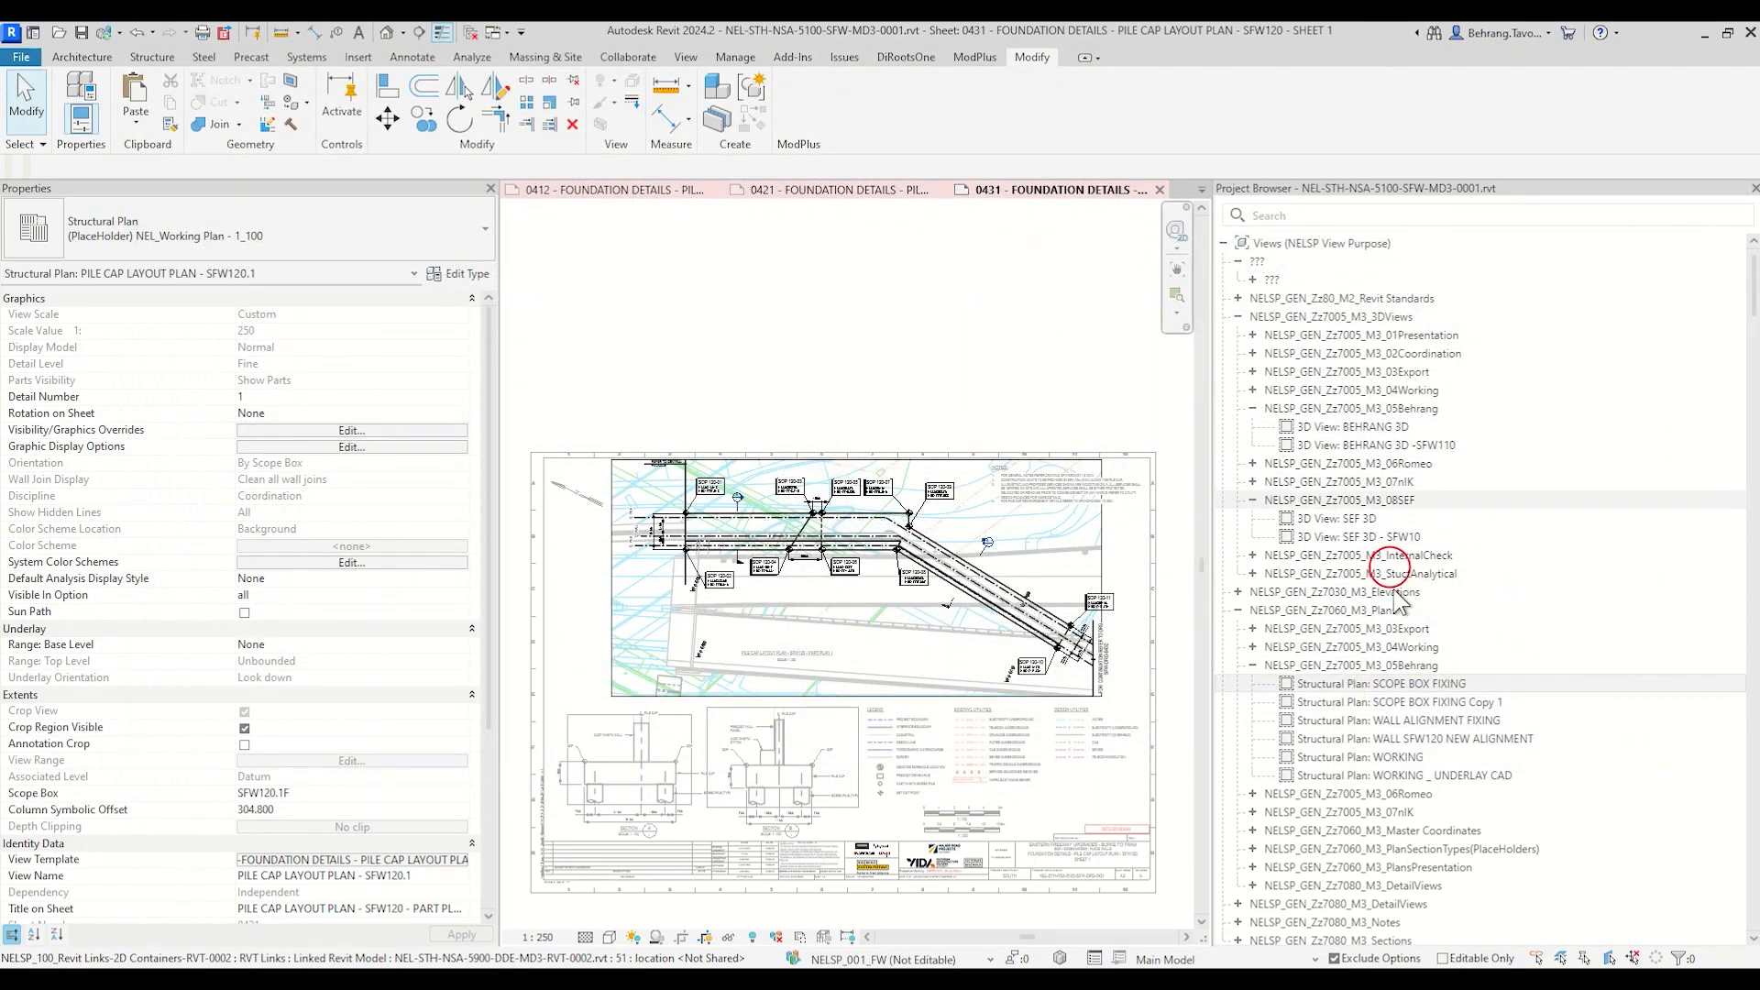
Step: Open pile cap layout sheets 0411 and 0421 to examine how their plans, notes and legends are arranged
scroll(1396, 600, down, 15)
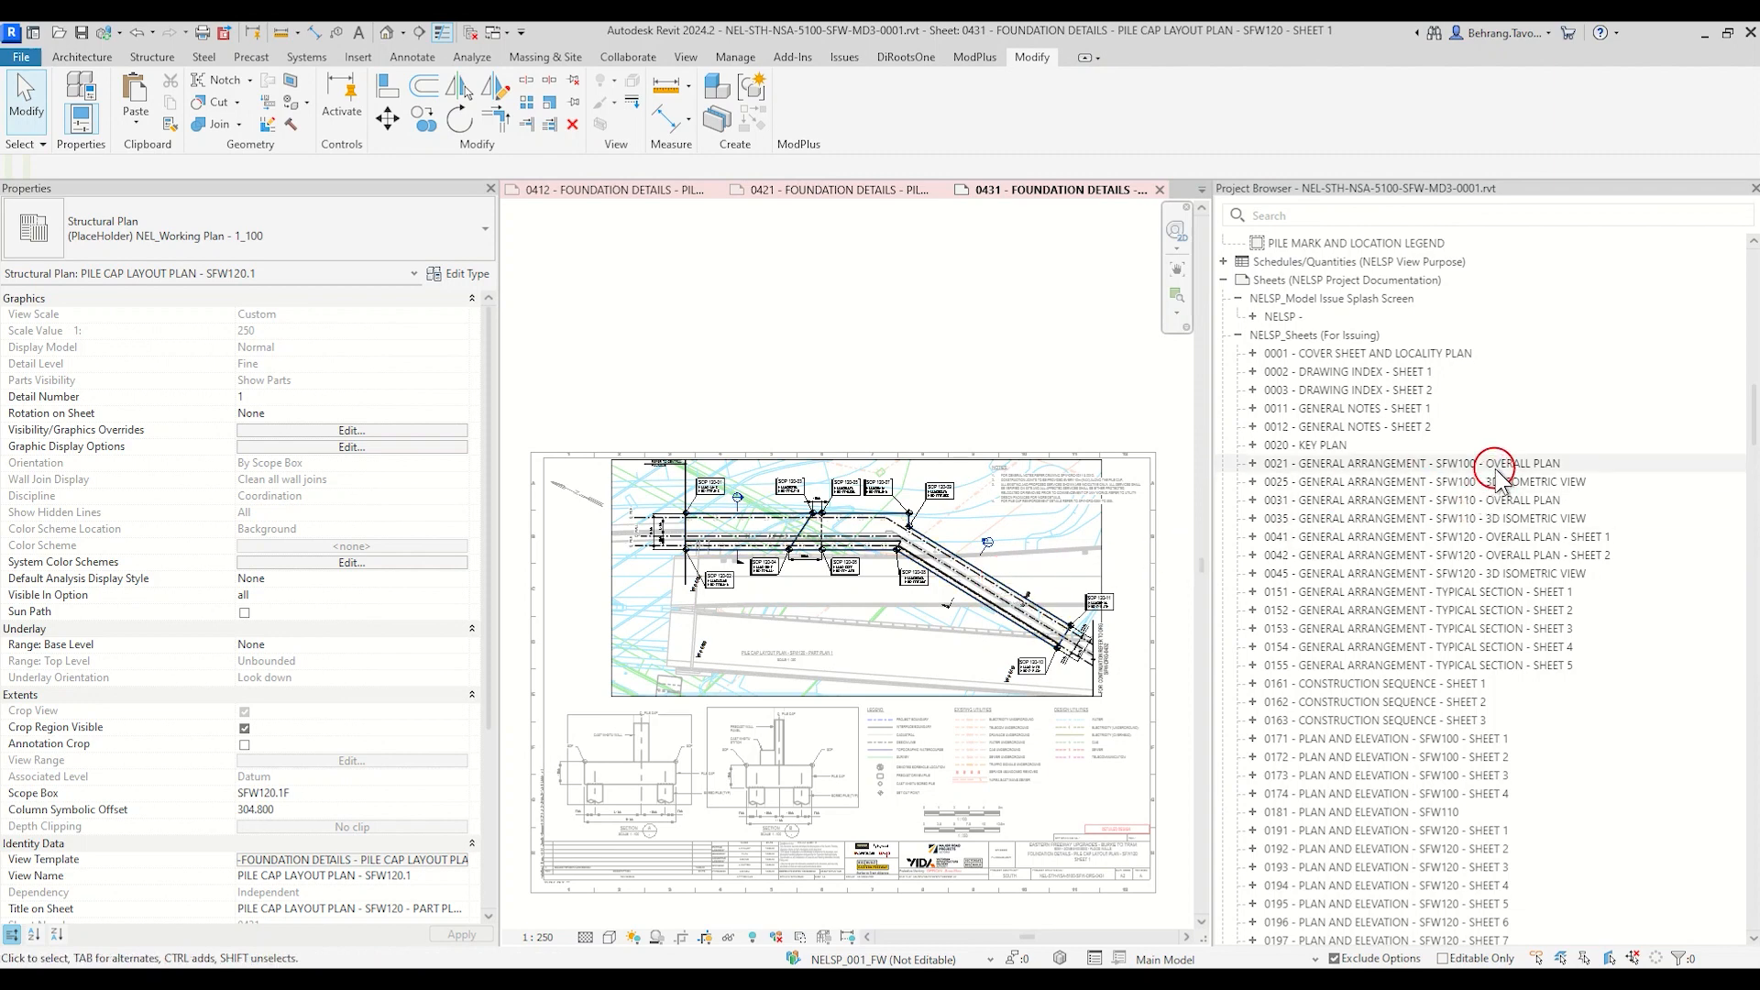
scroll(1497, 469, down, 10)
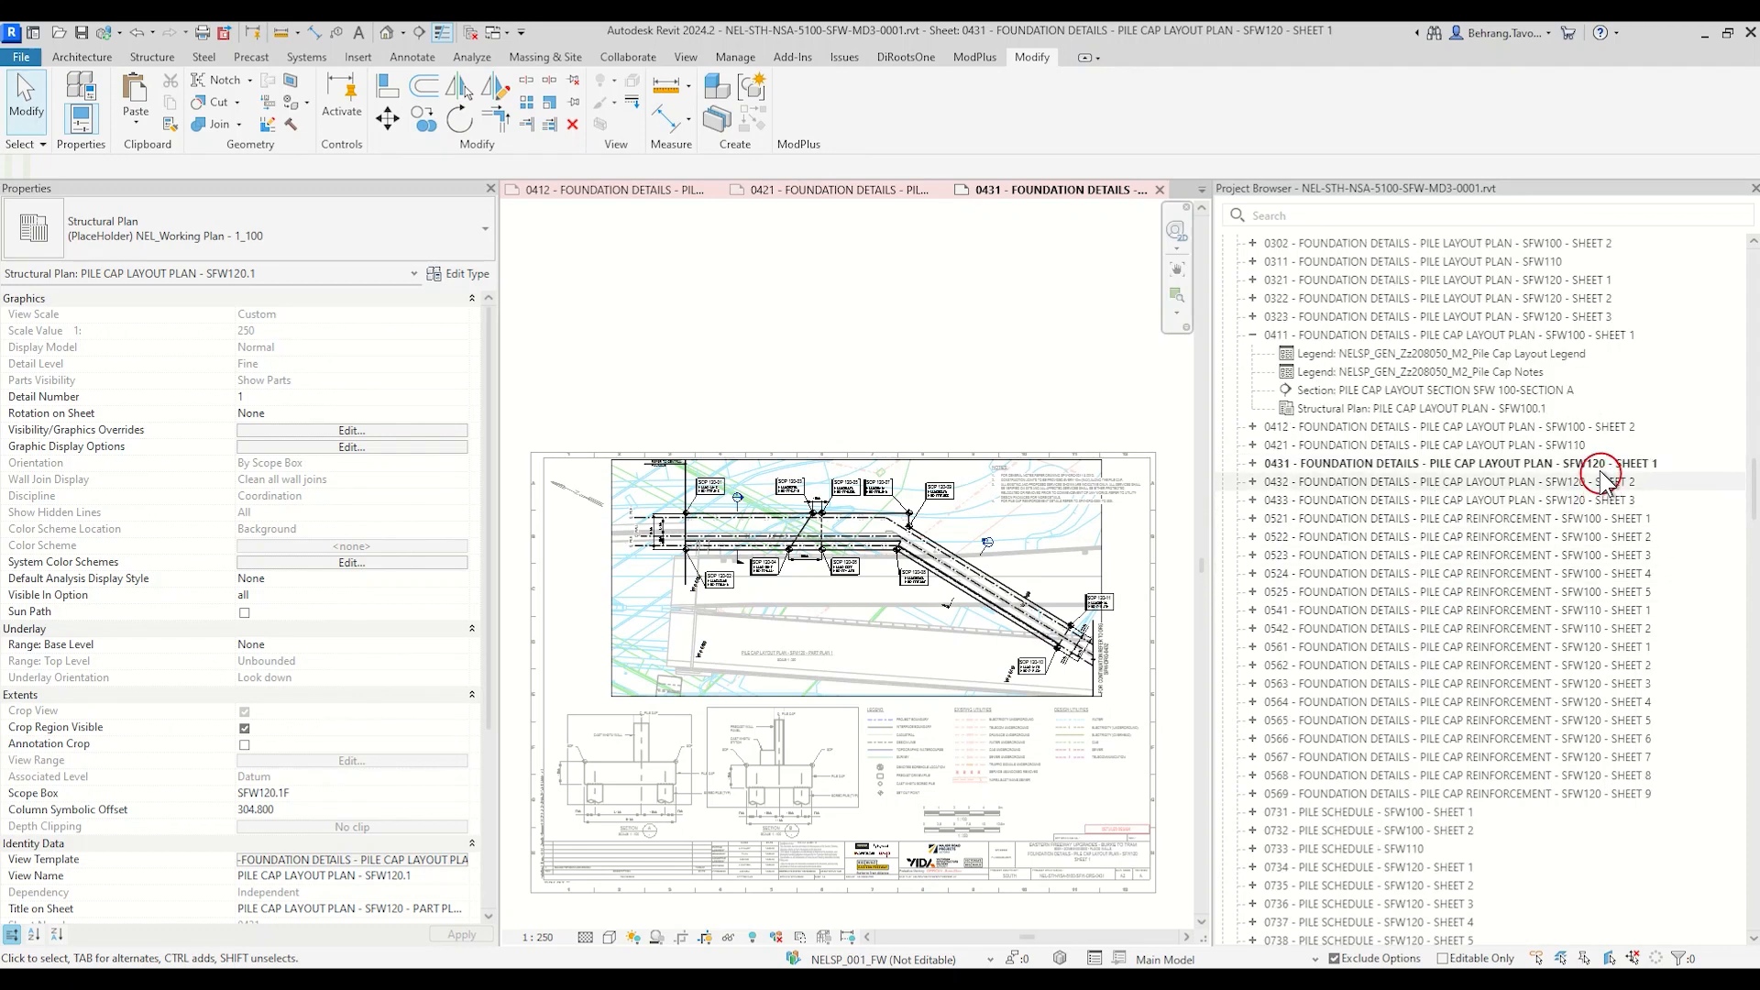
click(1253, 334)
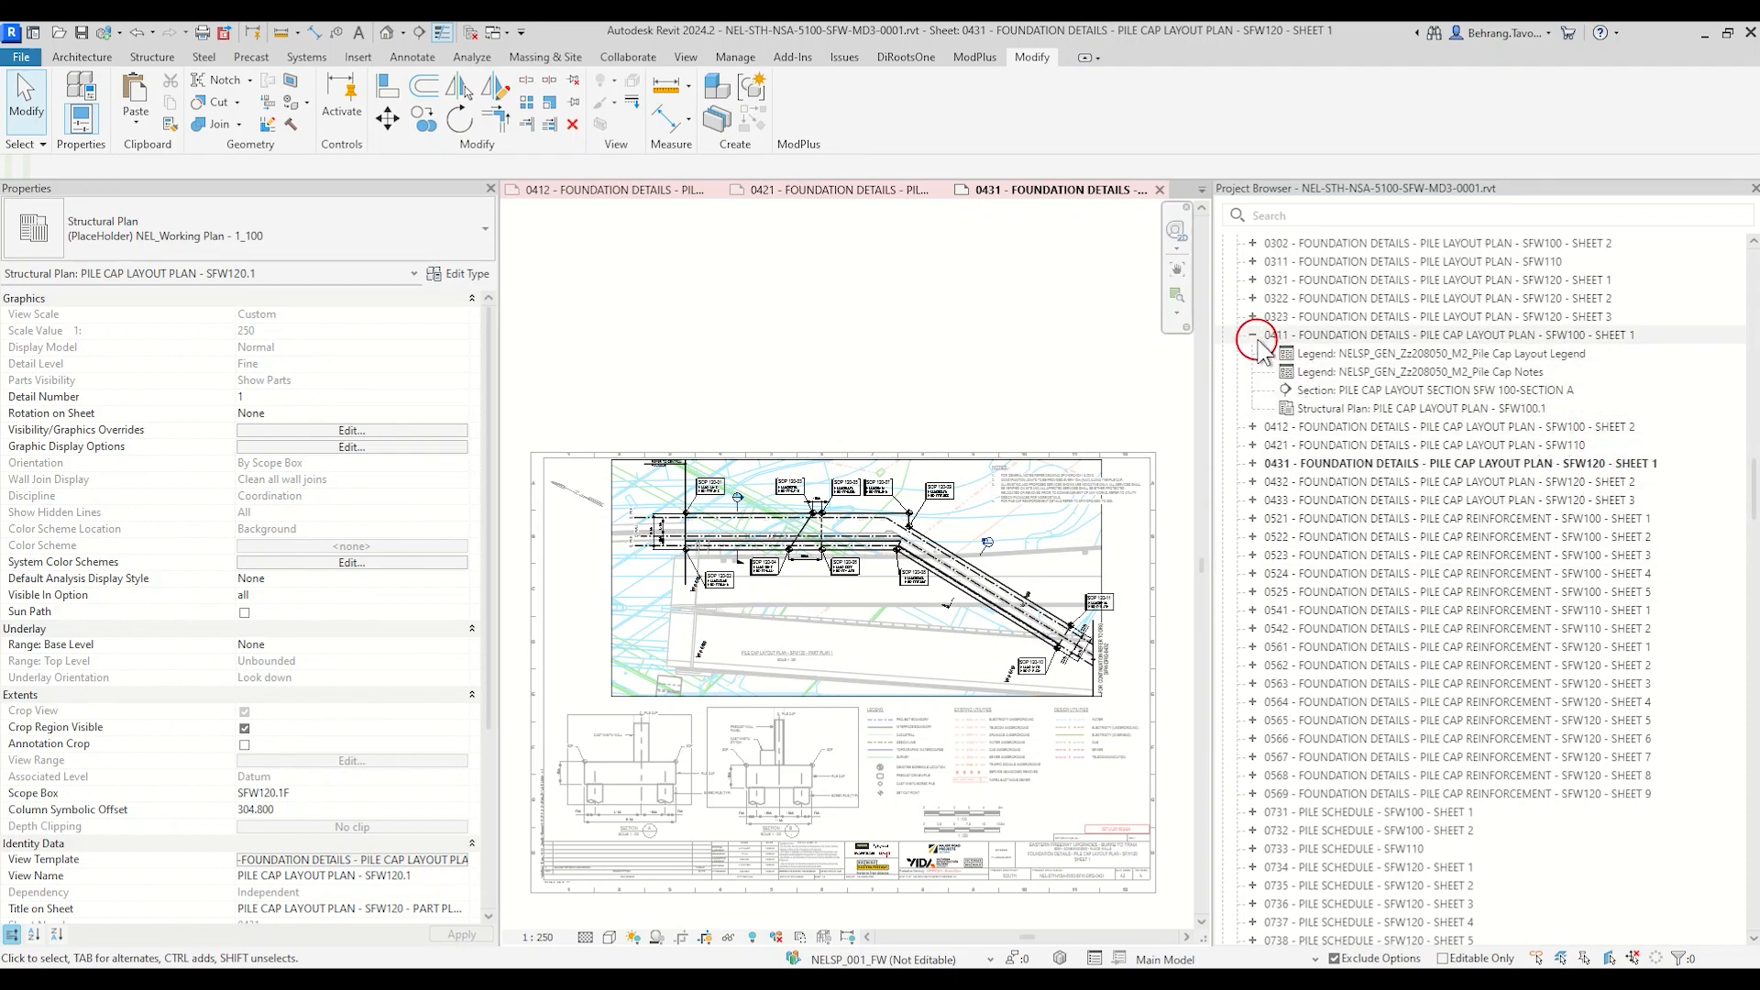
click(1264, 335)
double_click(1568, 338)
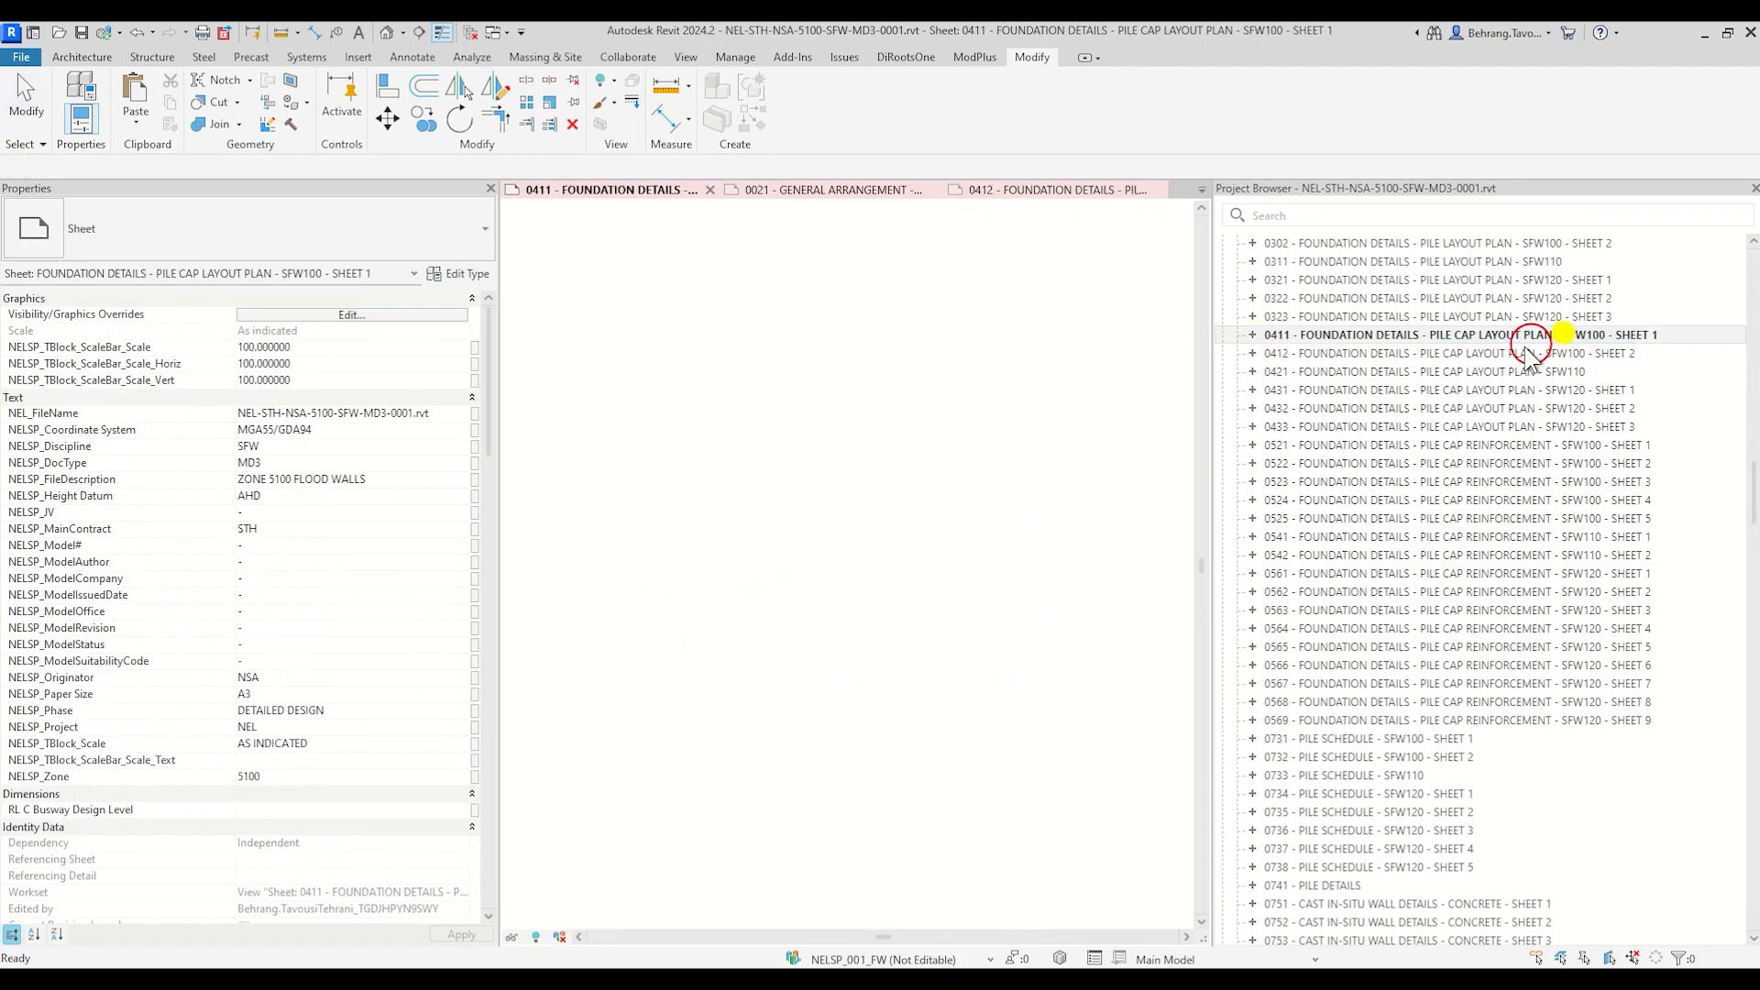
scroll(918, 394, up, 5)
middle_drag(910, 393, 873, 688)
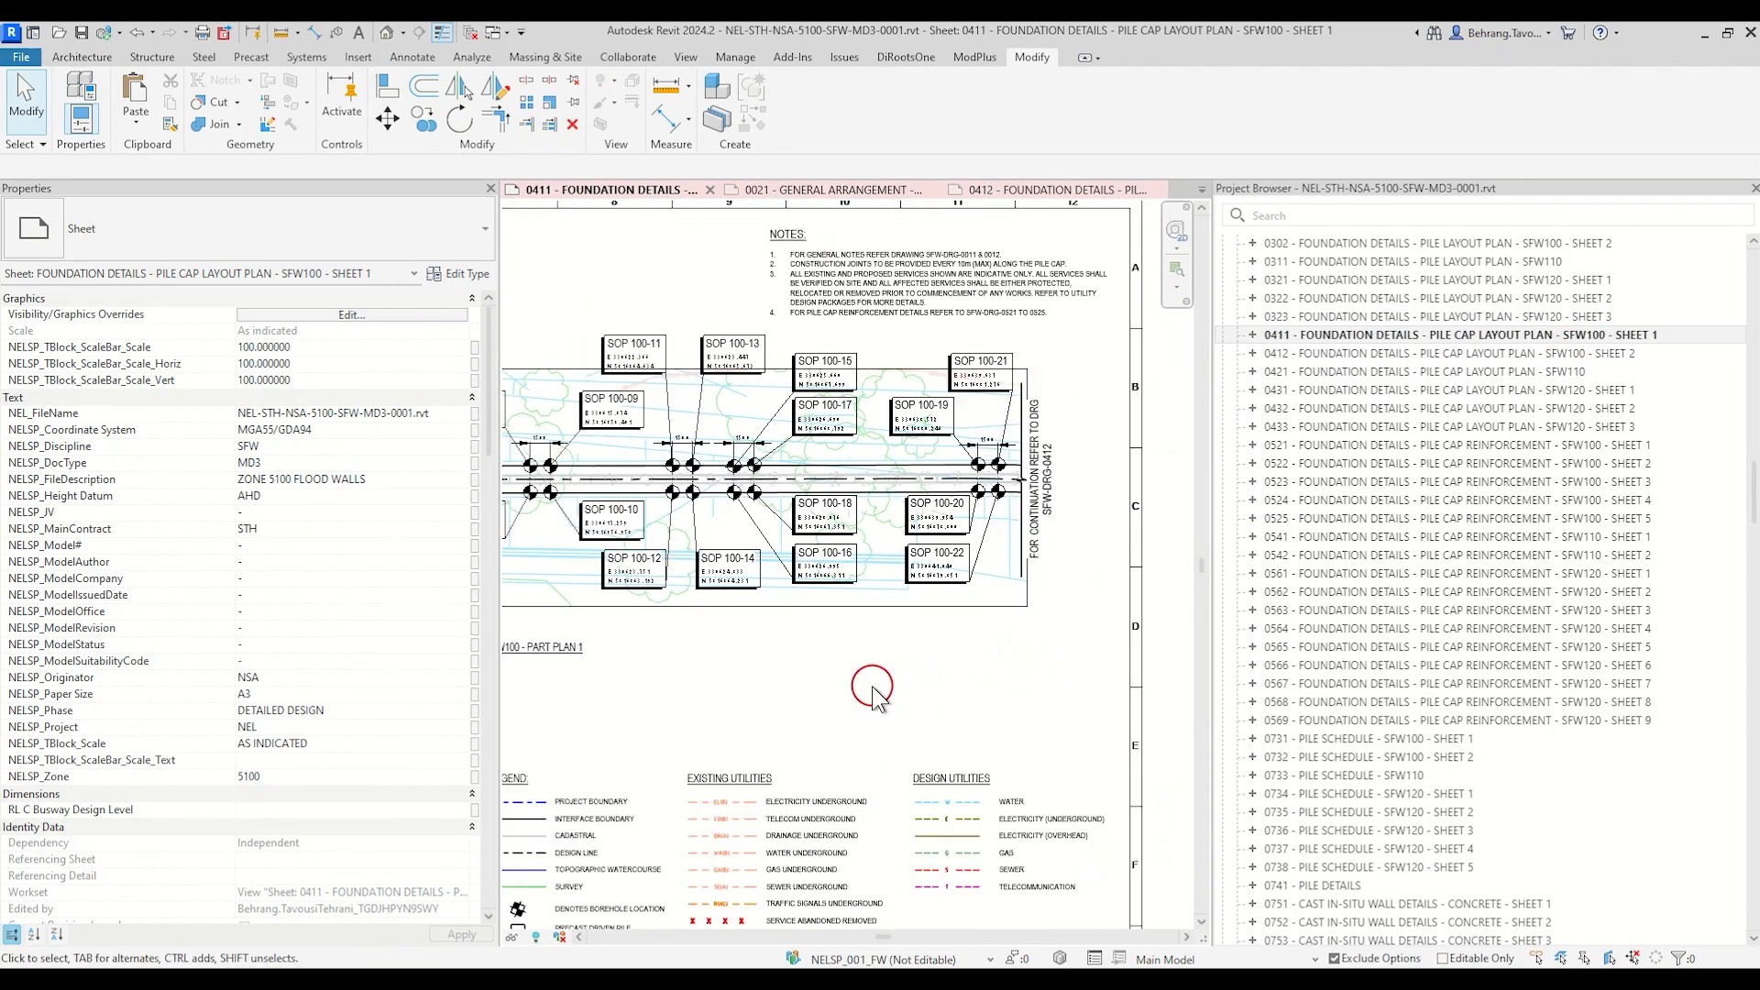
double_click(1582, 371)
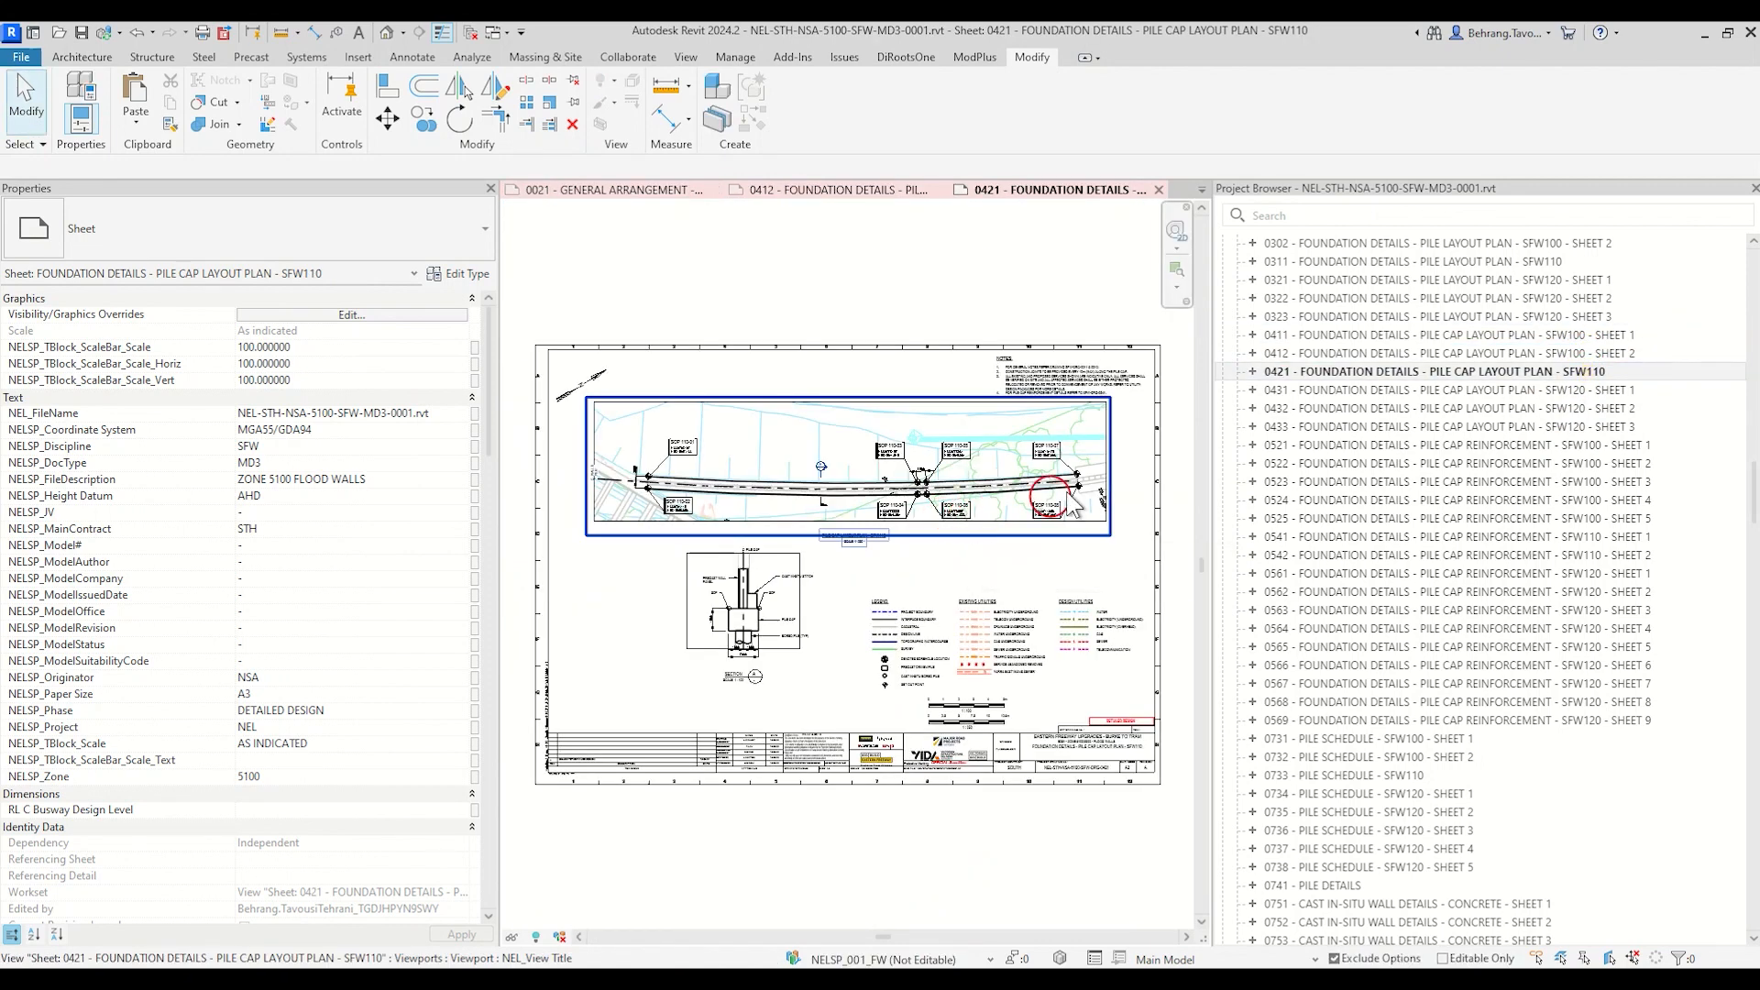
Step: Open sheet 0031, GENERAL ARRANGEMENT - SFW110 - OVERALL PLAN, and activate its overall plan viewport
scroll(1561, 413, up, 15)
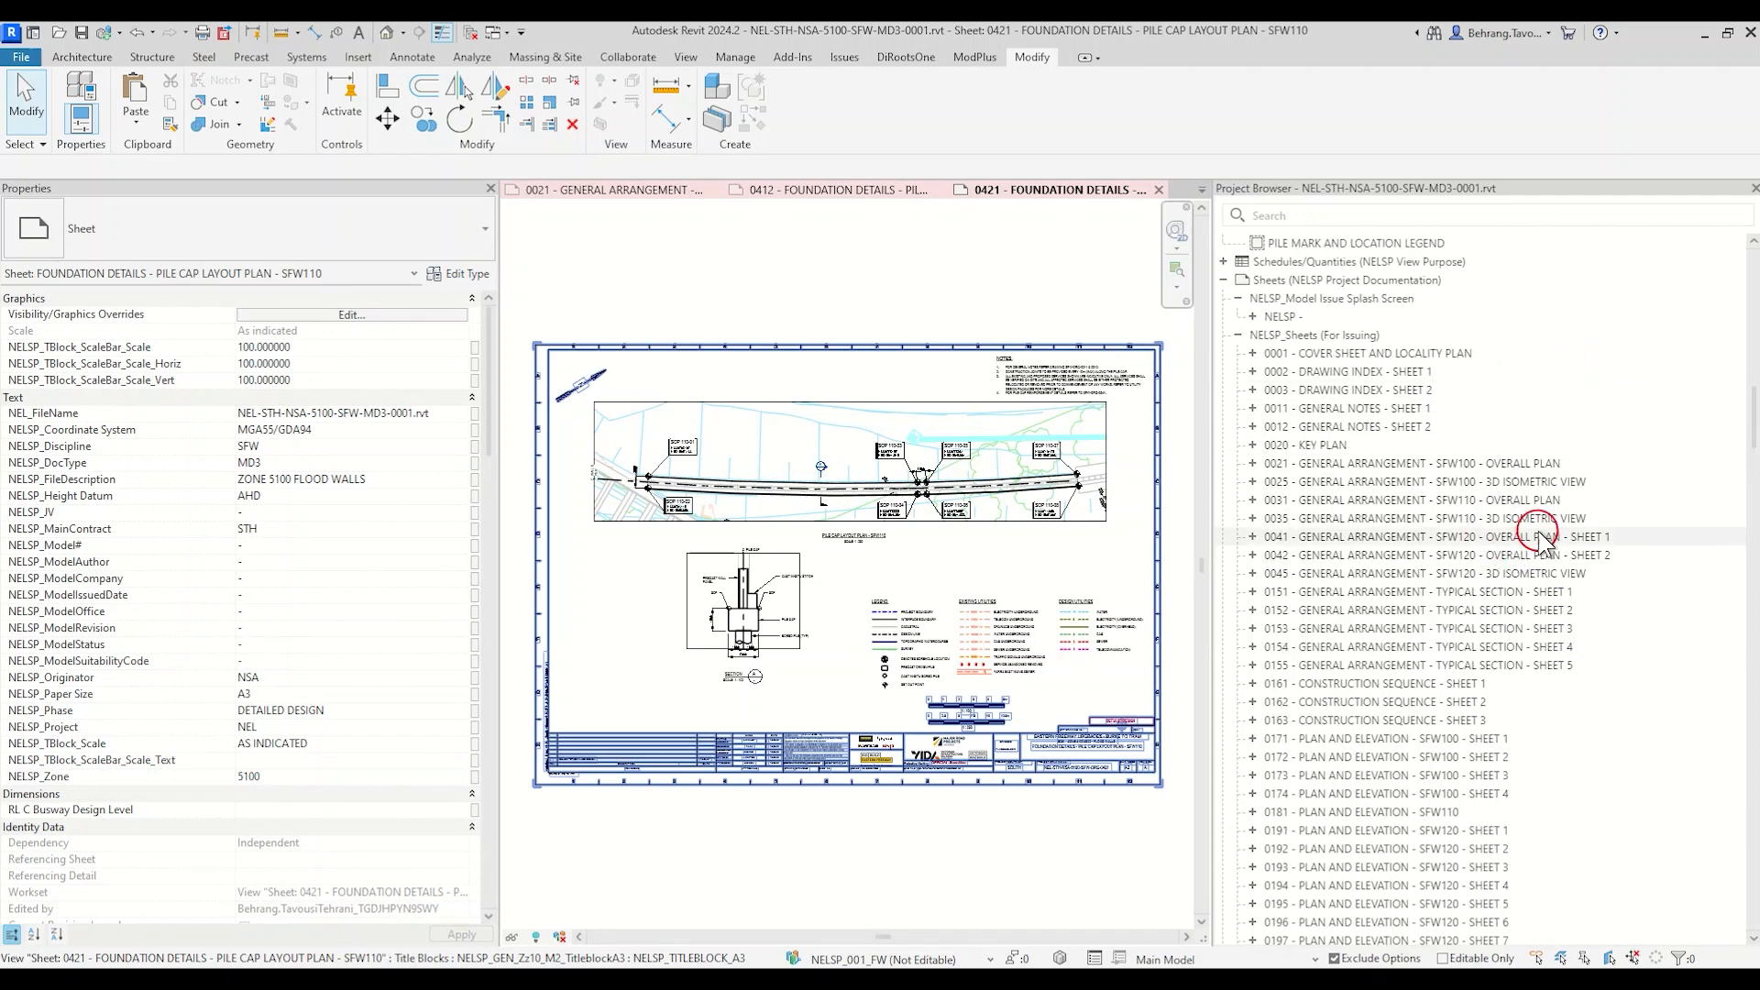
click(1549, 503)
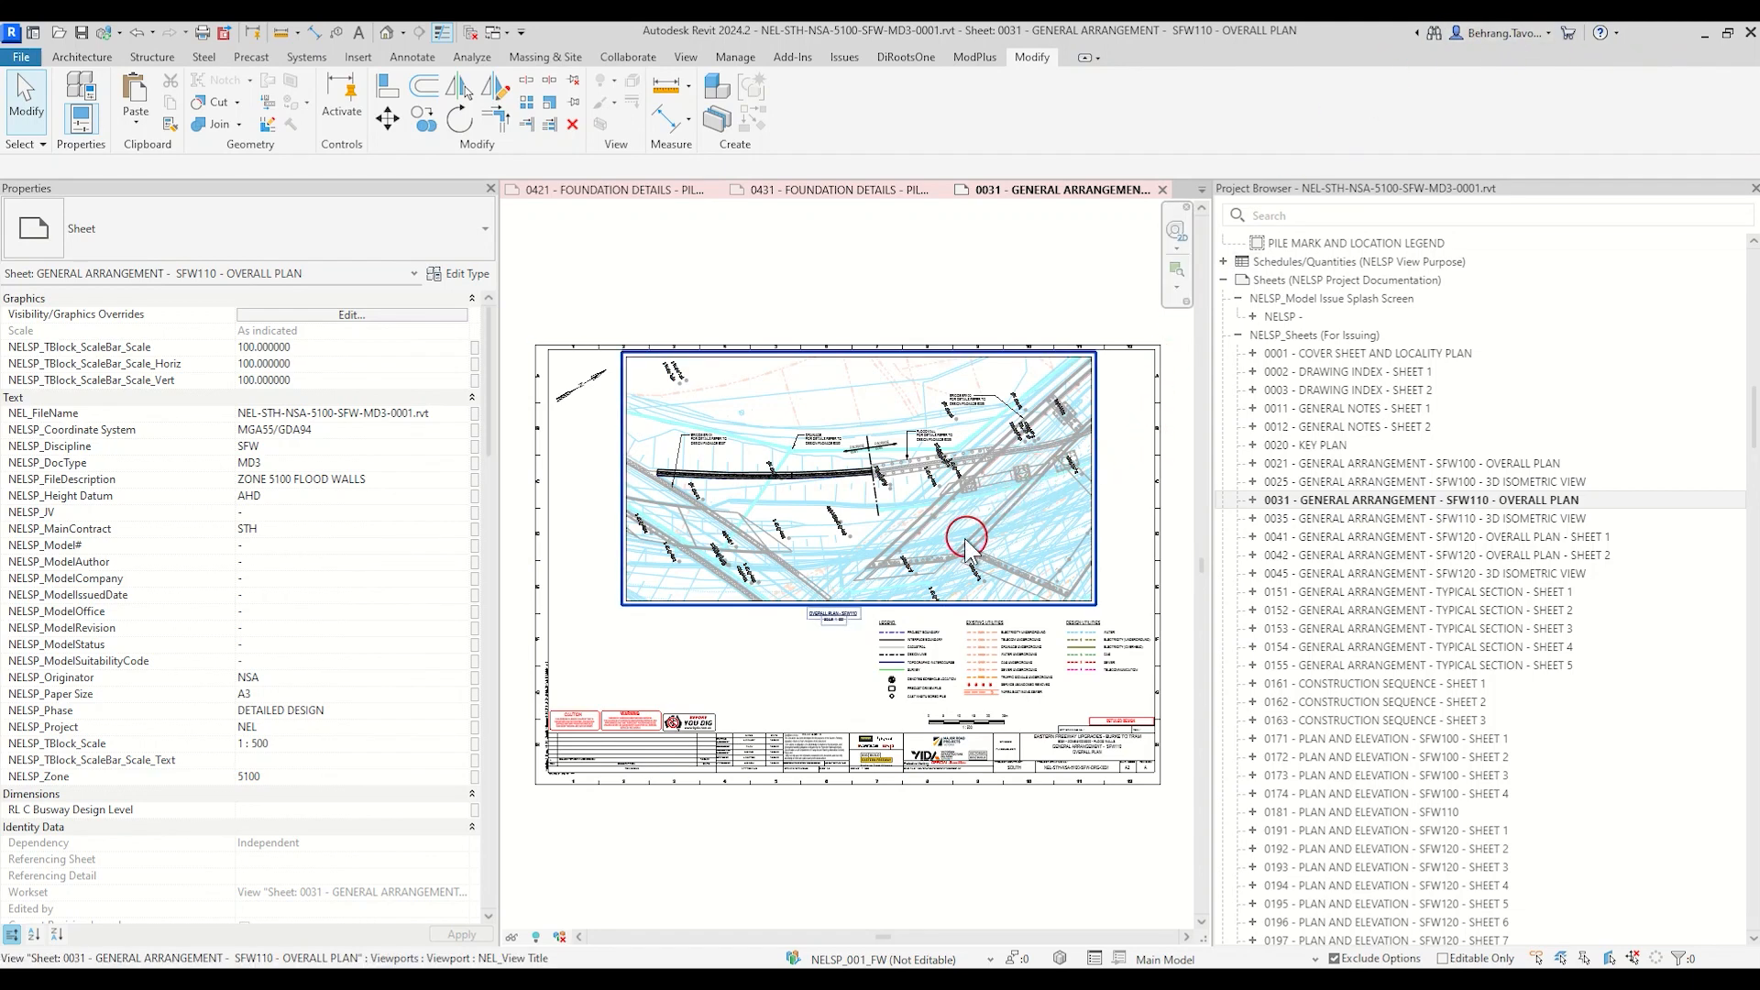
double_click(1000, 541)
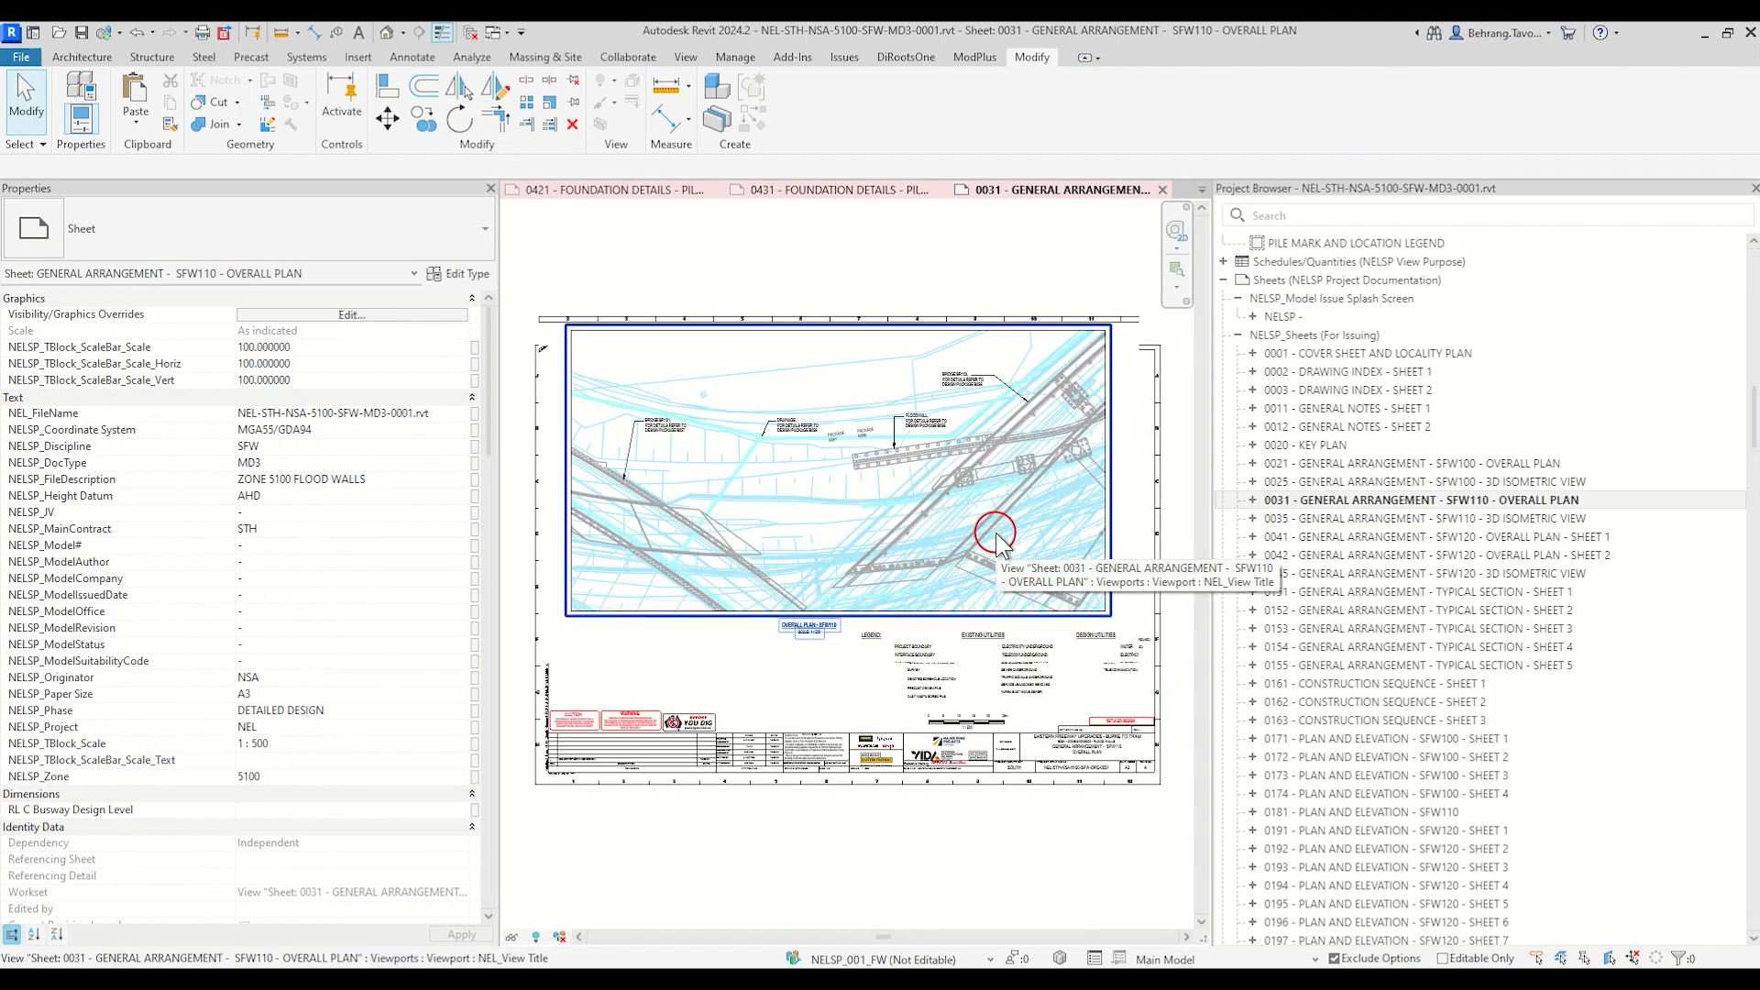
scroll(994, 532, up, 2)
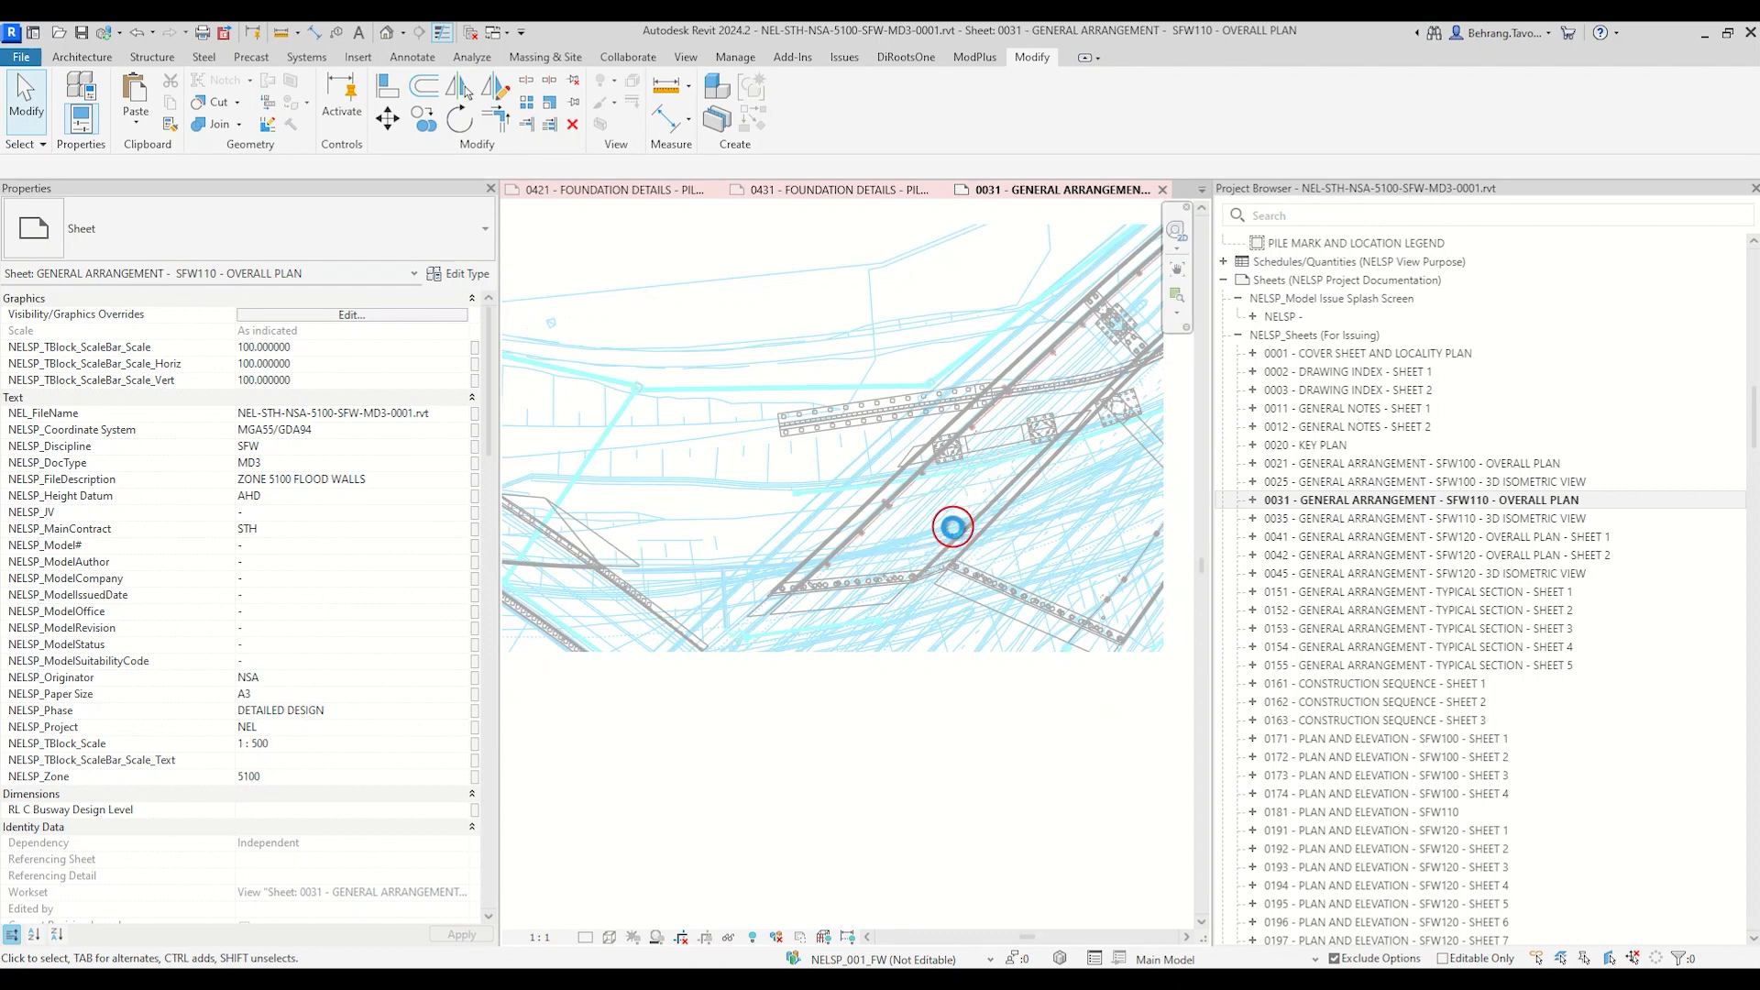
click(953, 527)
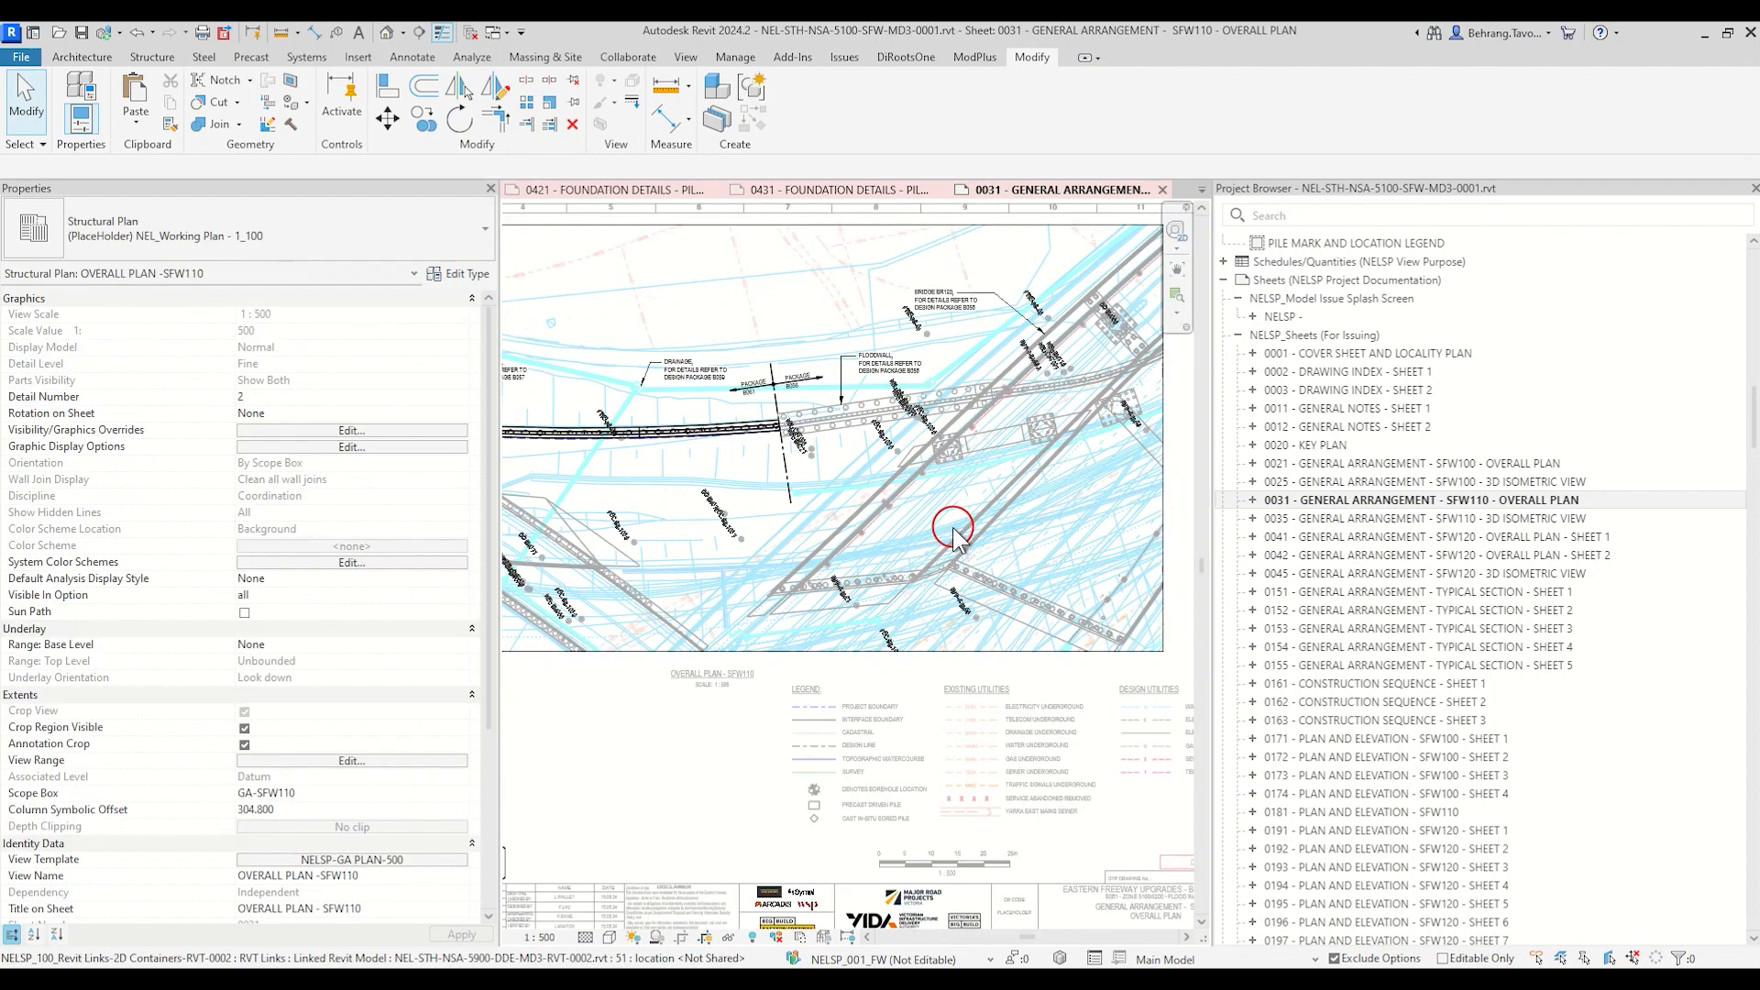
Step: Adjust the halftone and underlay overrides of link RVT-2312 in the NELSP-GA PLAN-500 view template, and deactivate the plan view
click(417, 862)
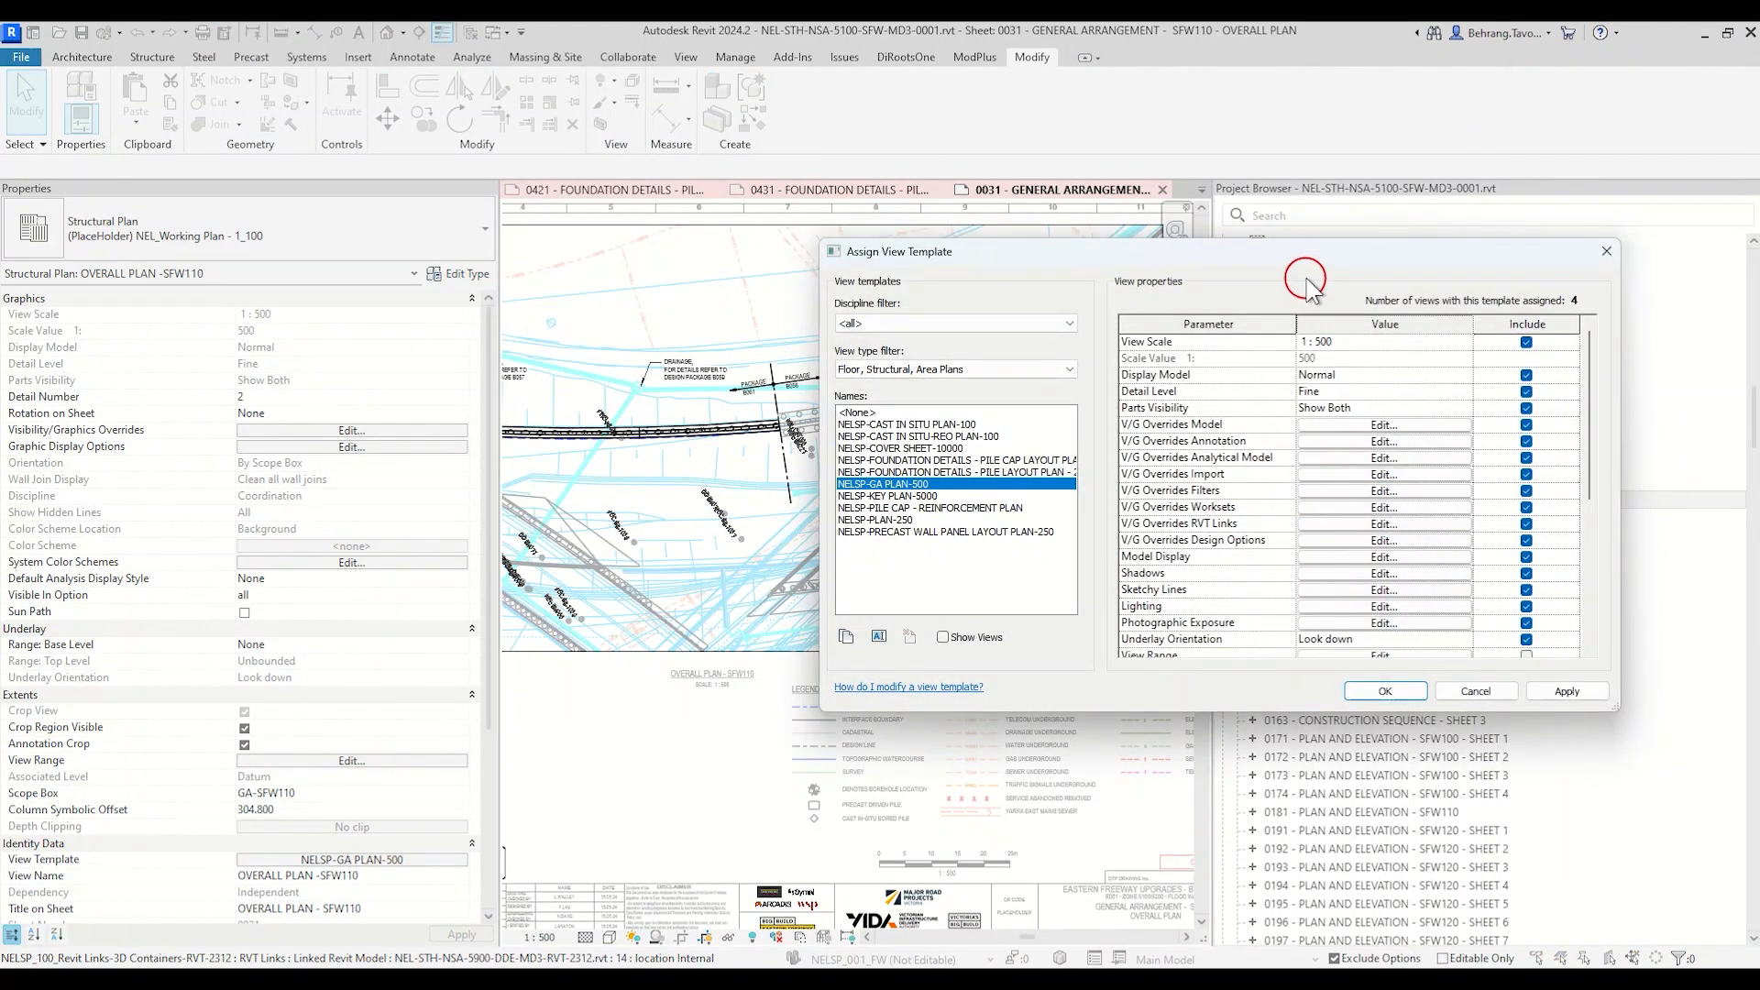
drag(1306, 264, 487, 145)
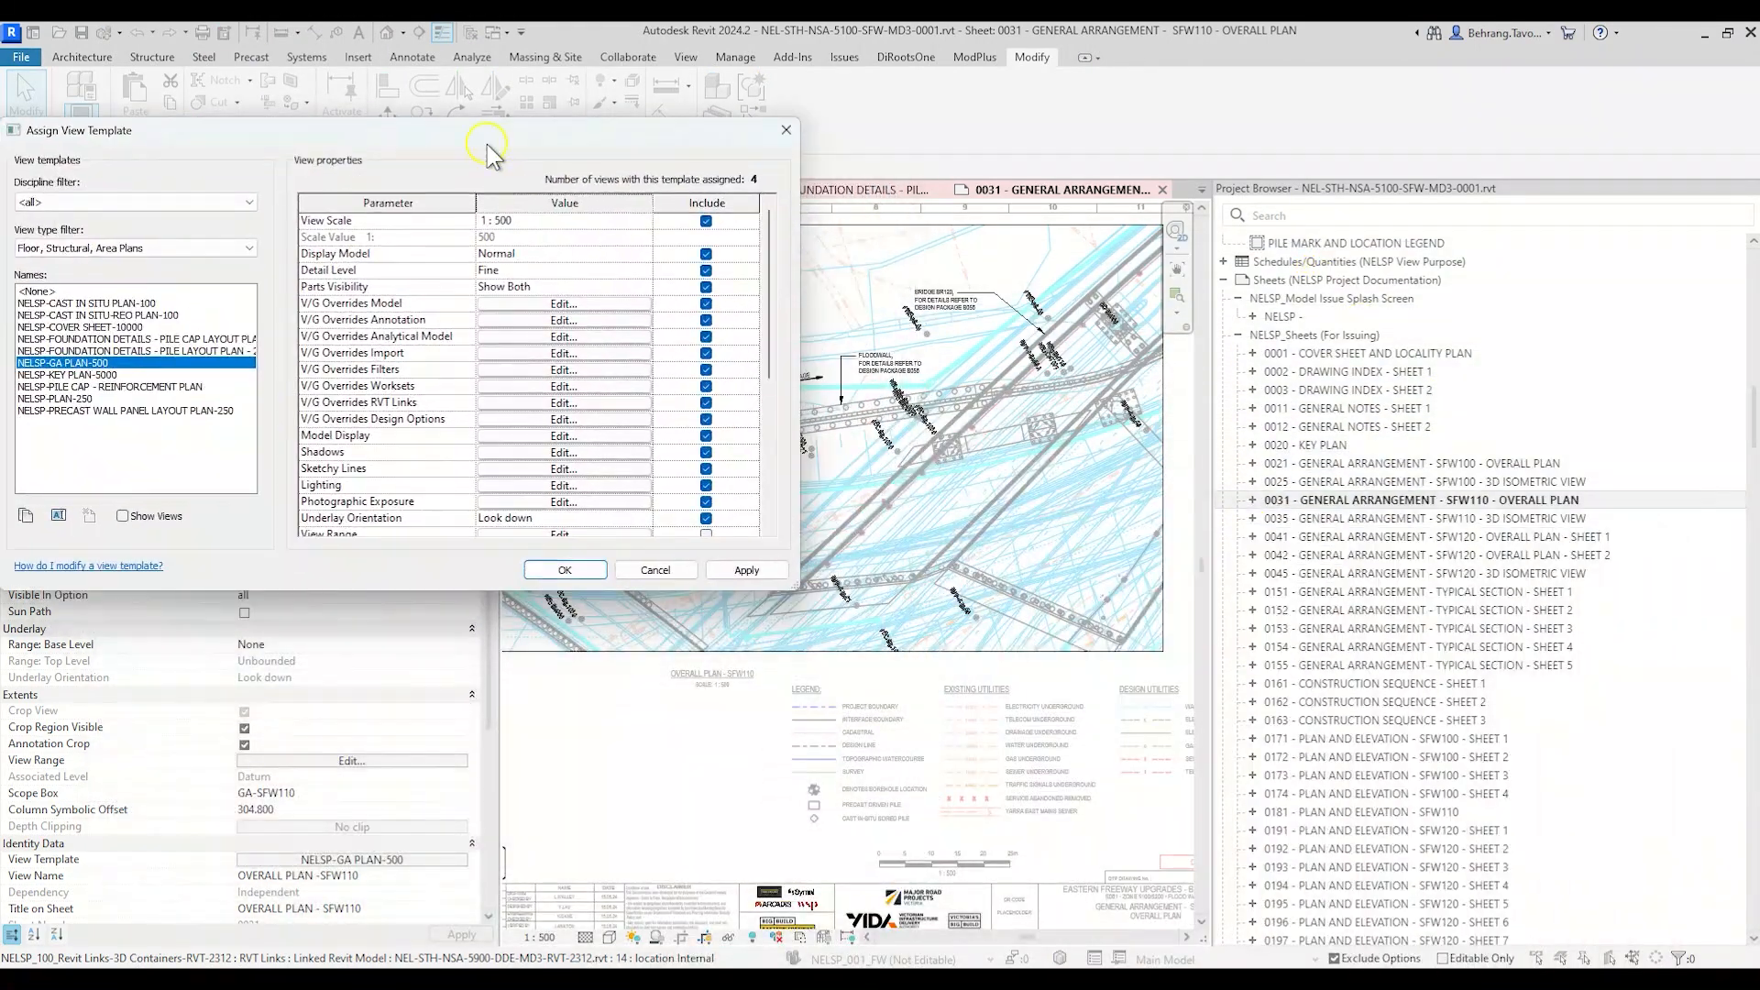
click(506, 385)
click(496, 403)
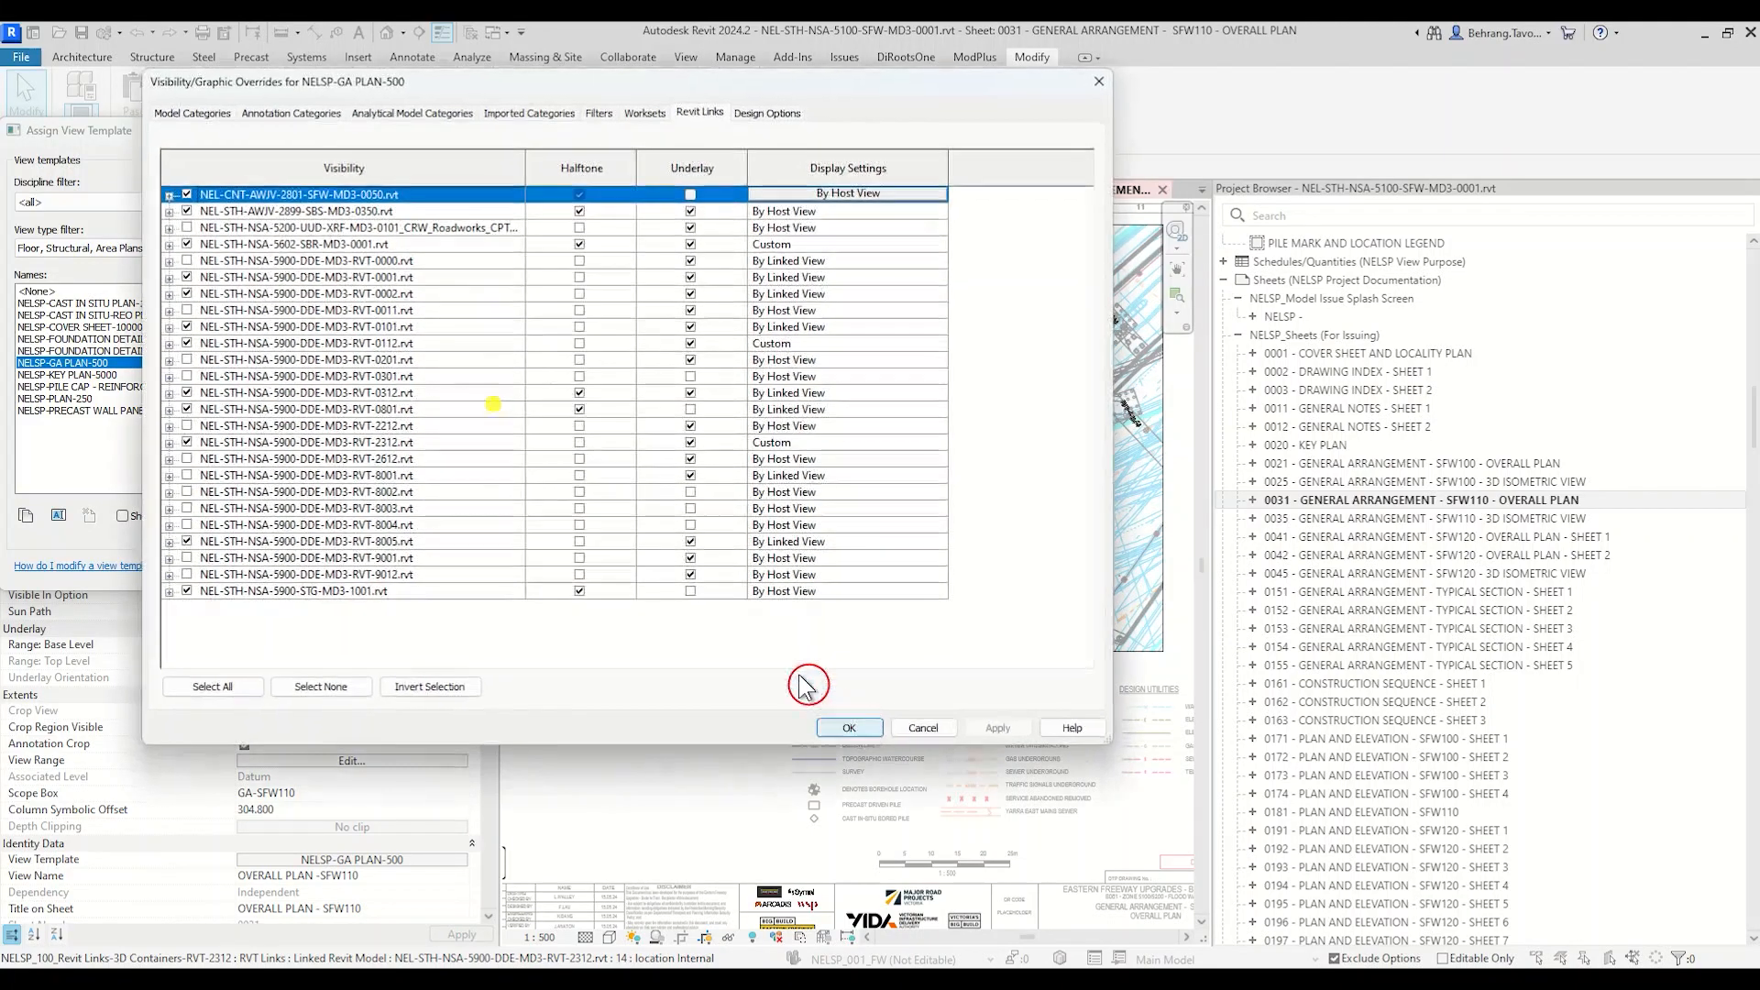
drag(673, 87, 552, 109)
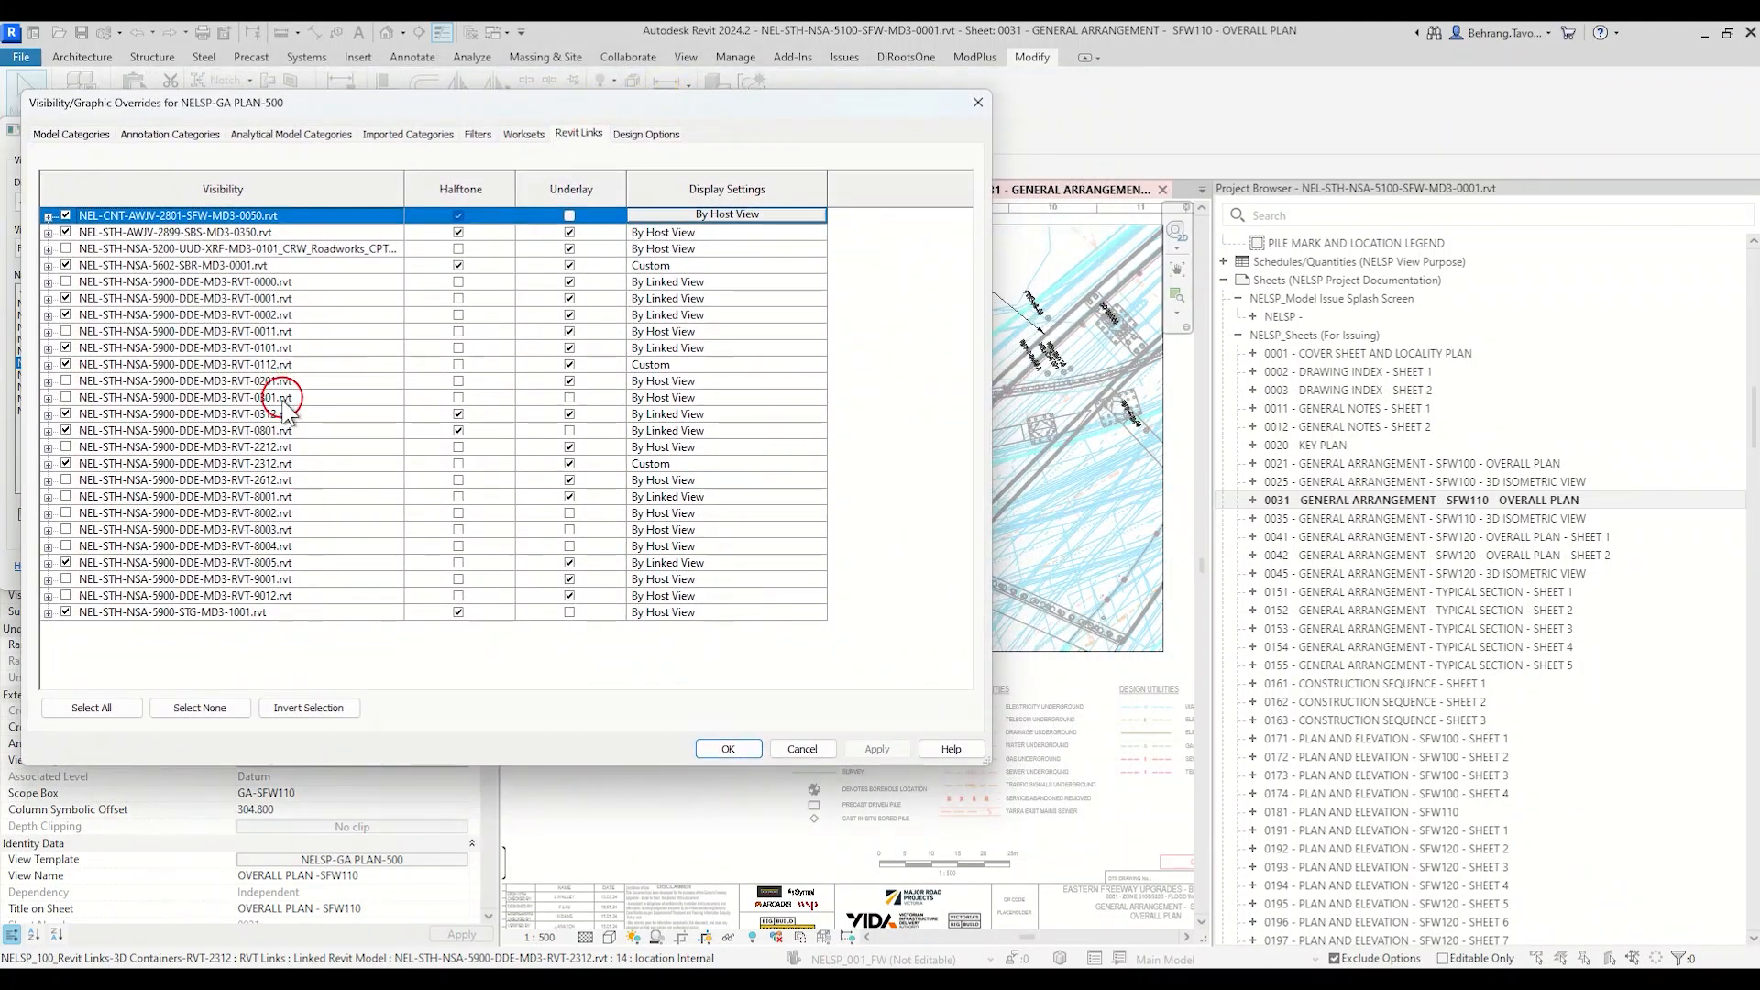
click(290, 464)
click(459, 469)
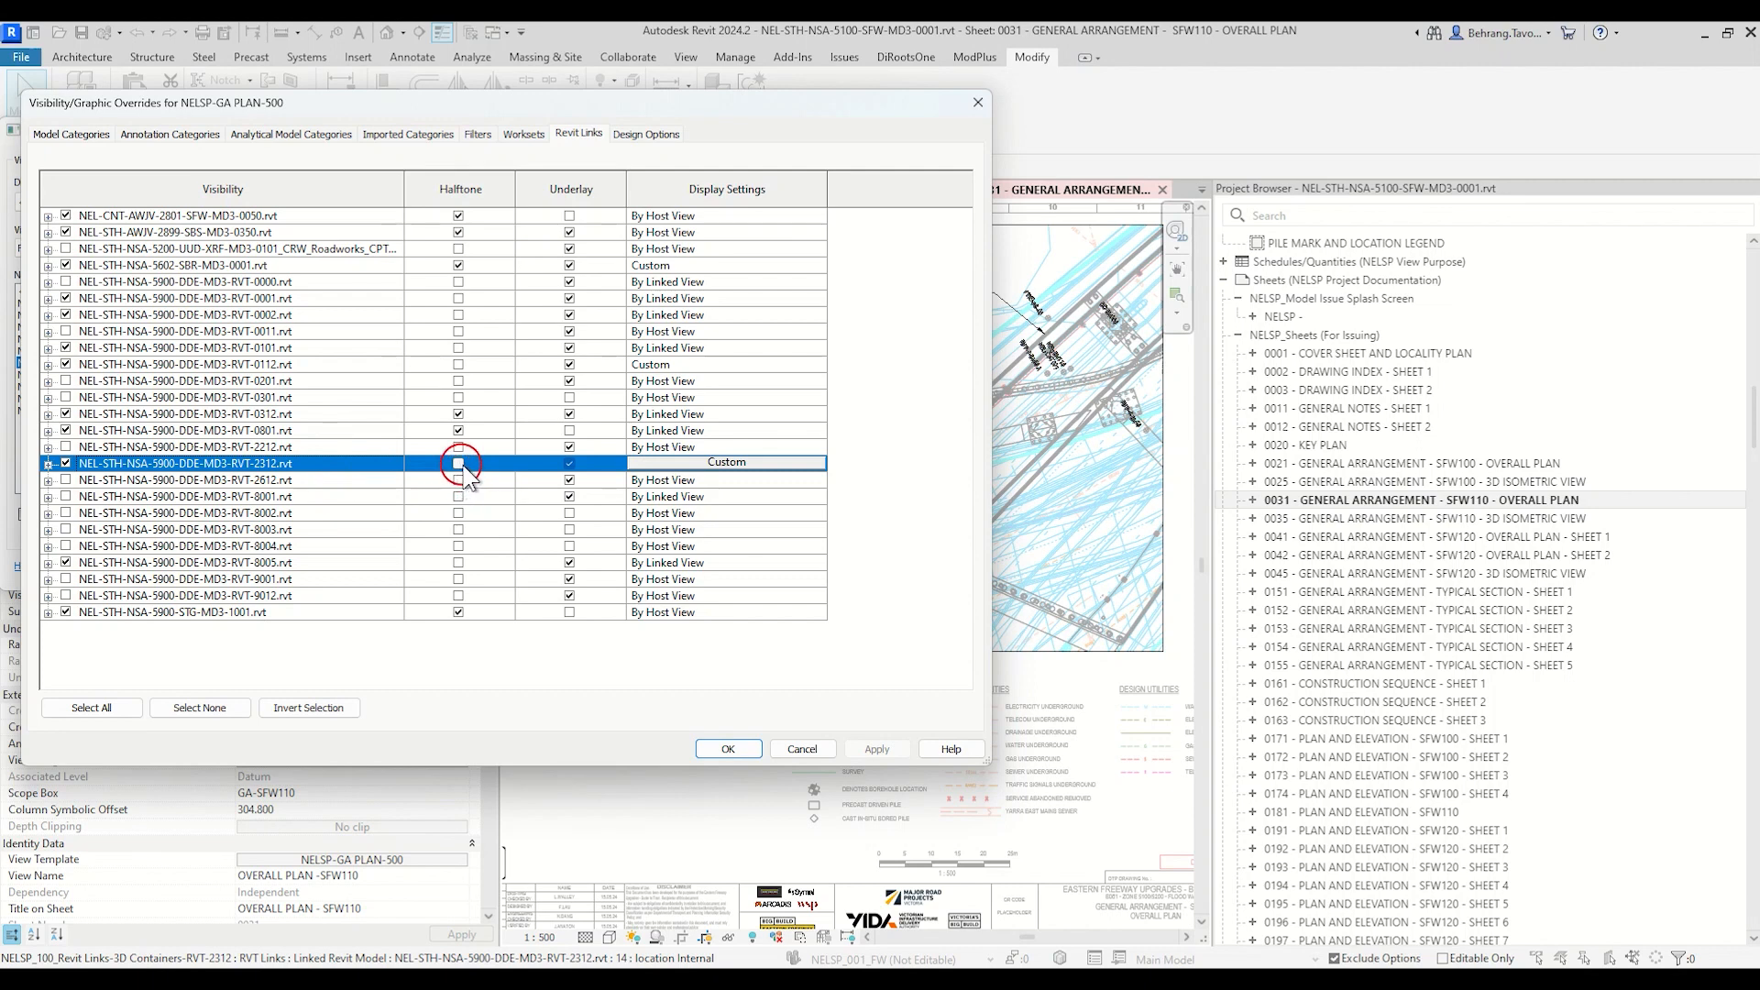
click(570, 465)
click(456, 465)
click(739, 754)
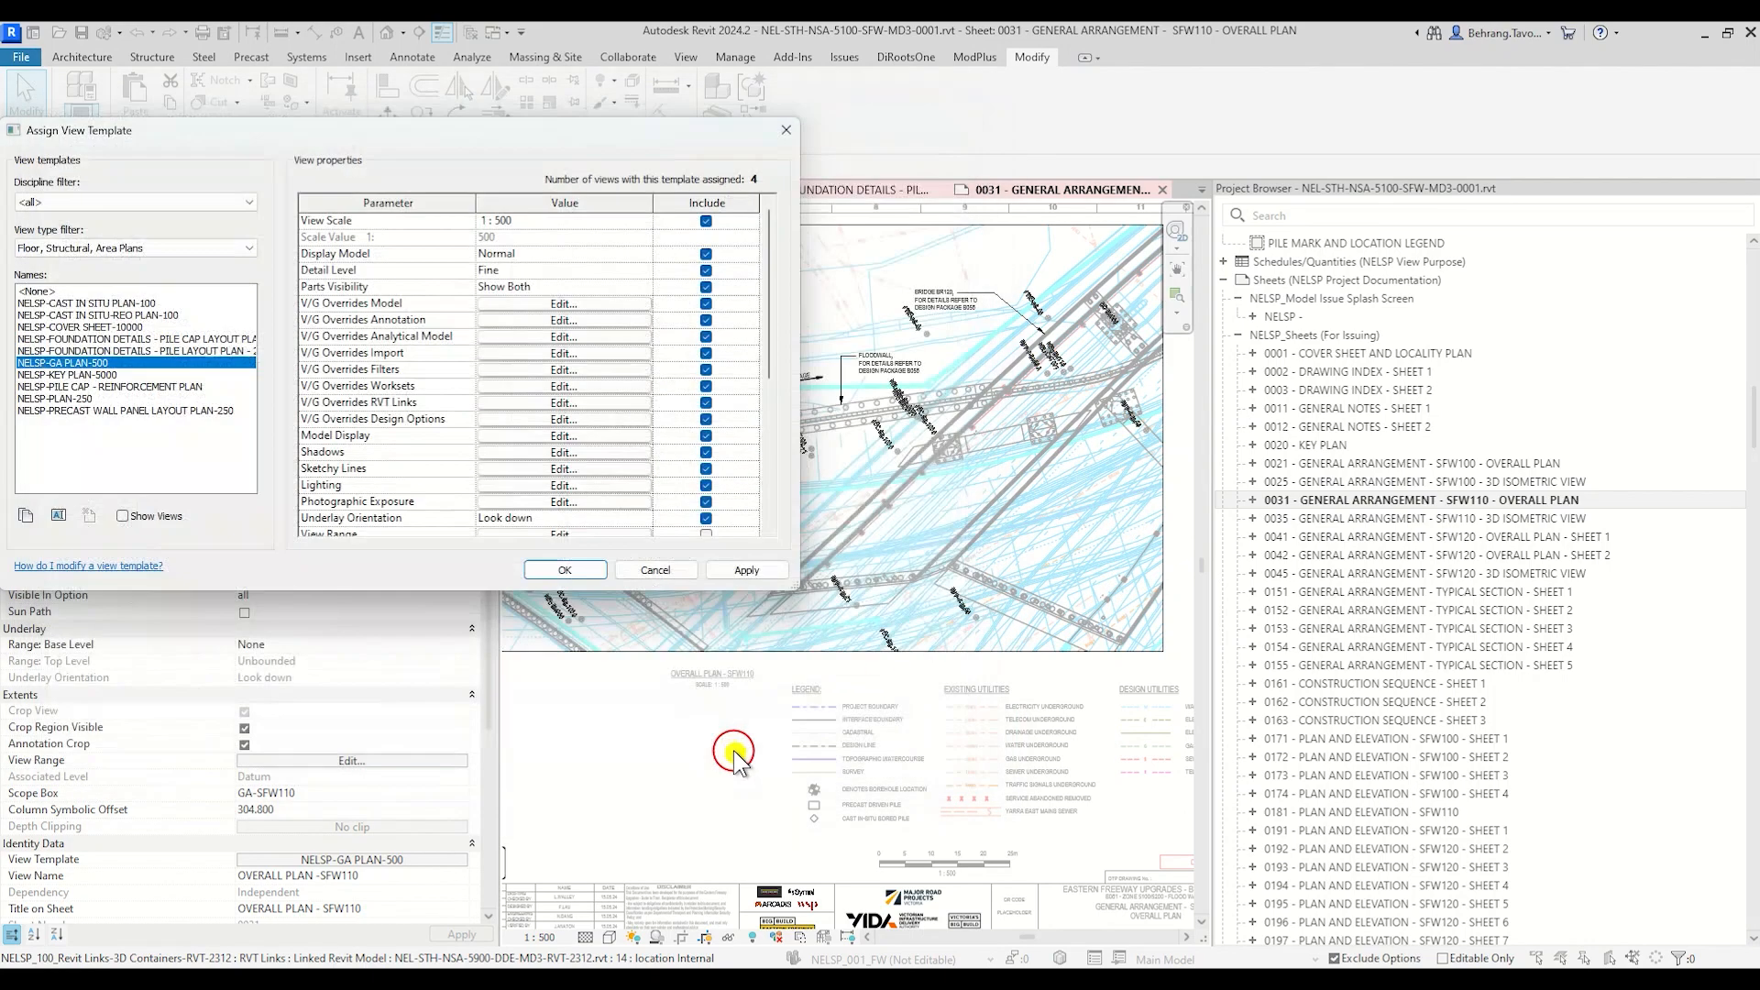
click(577, 571)
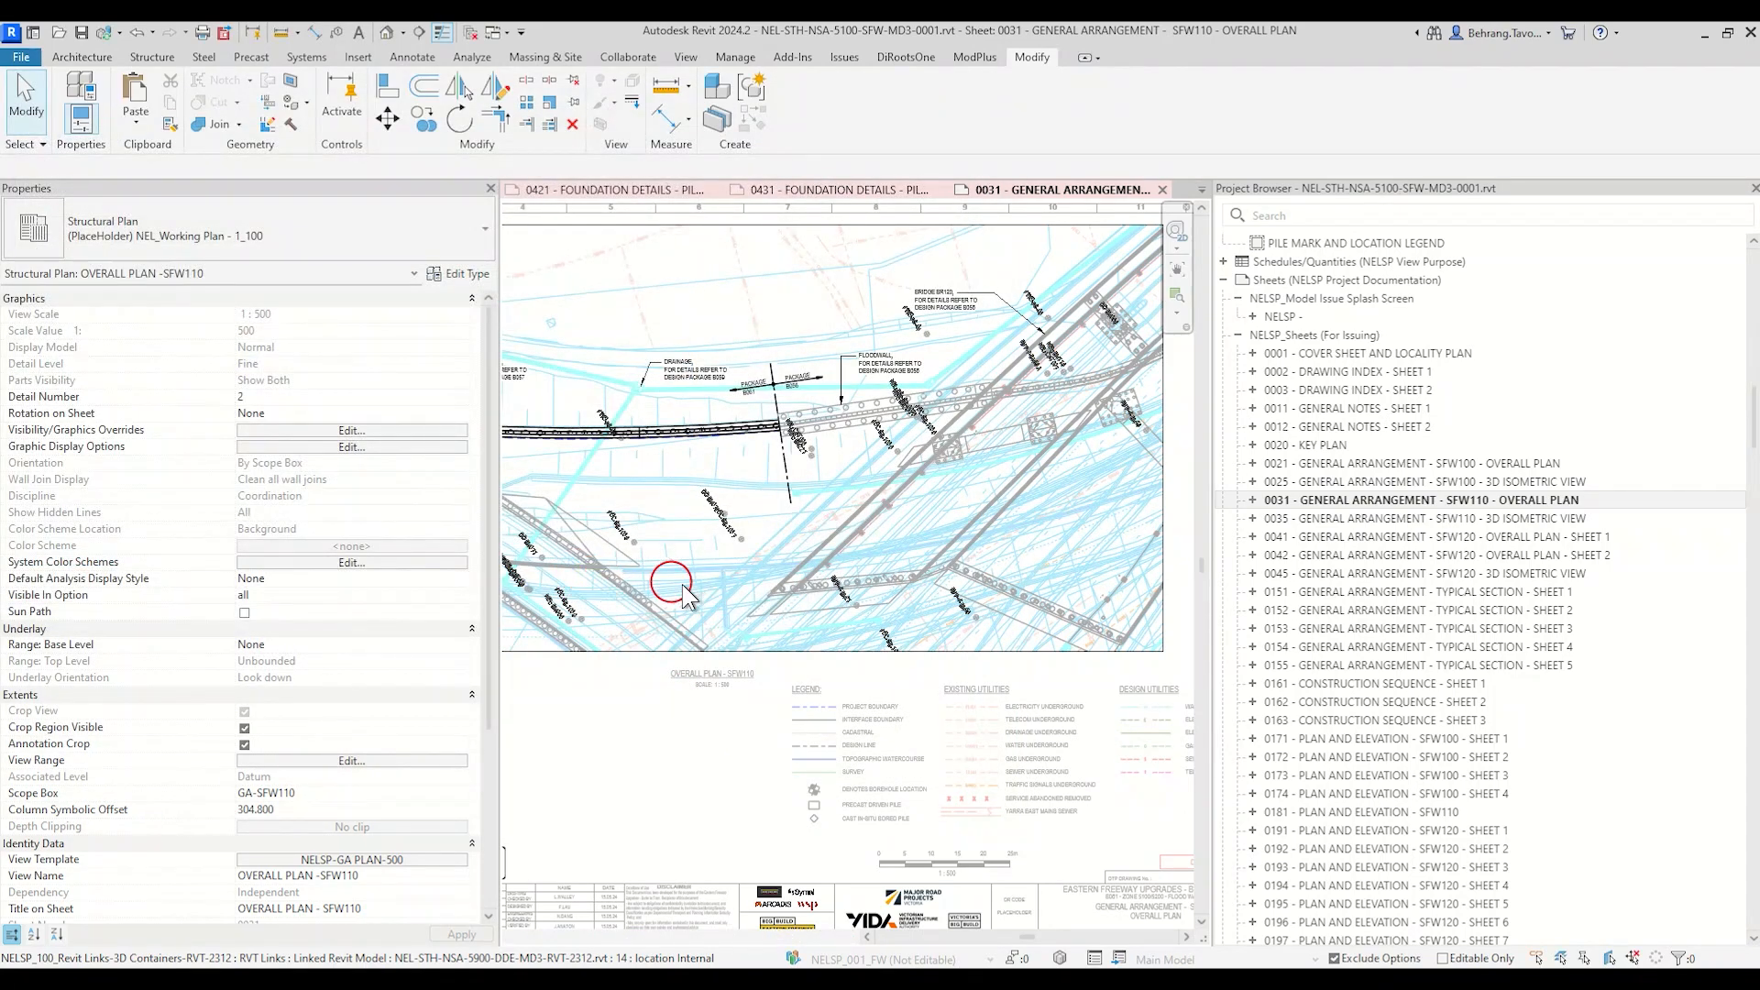
right_click(662, 718)
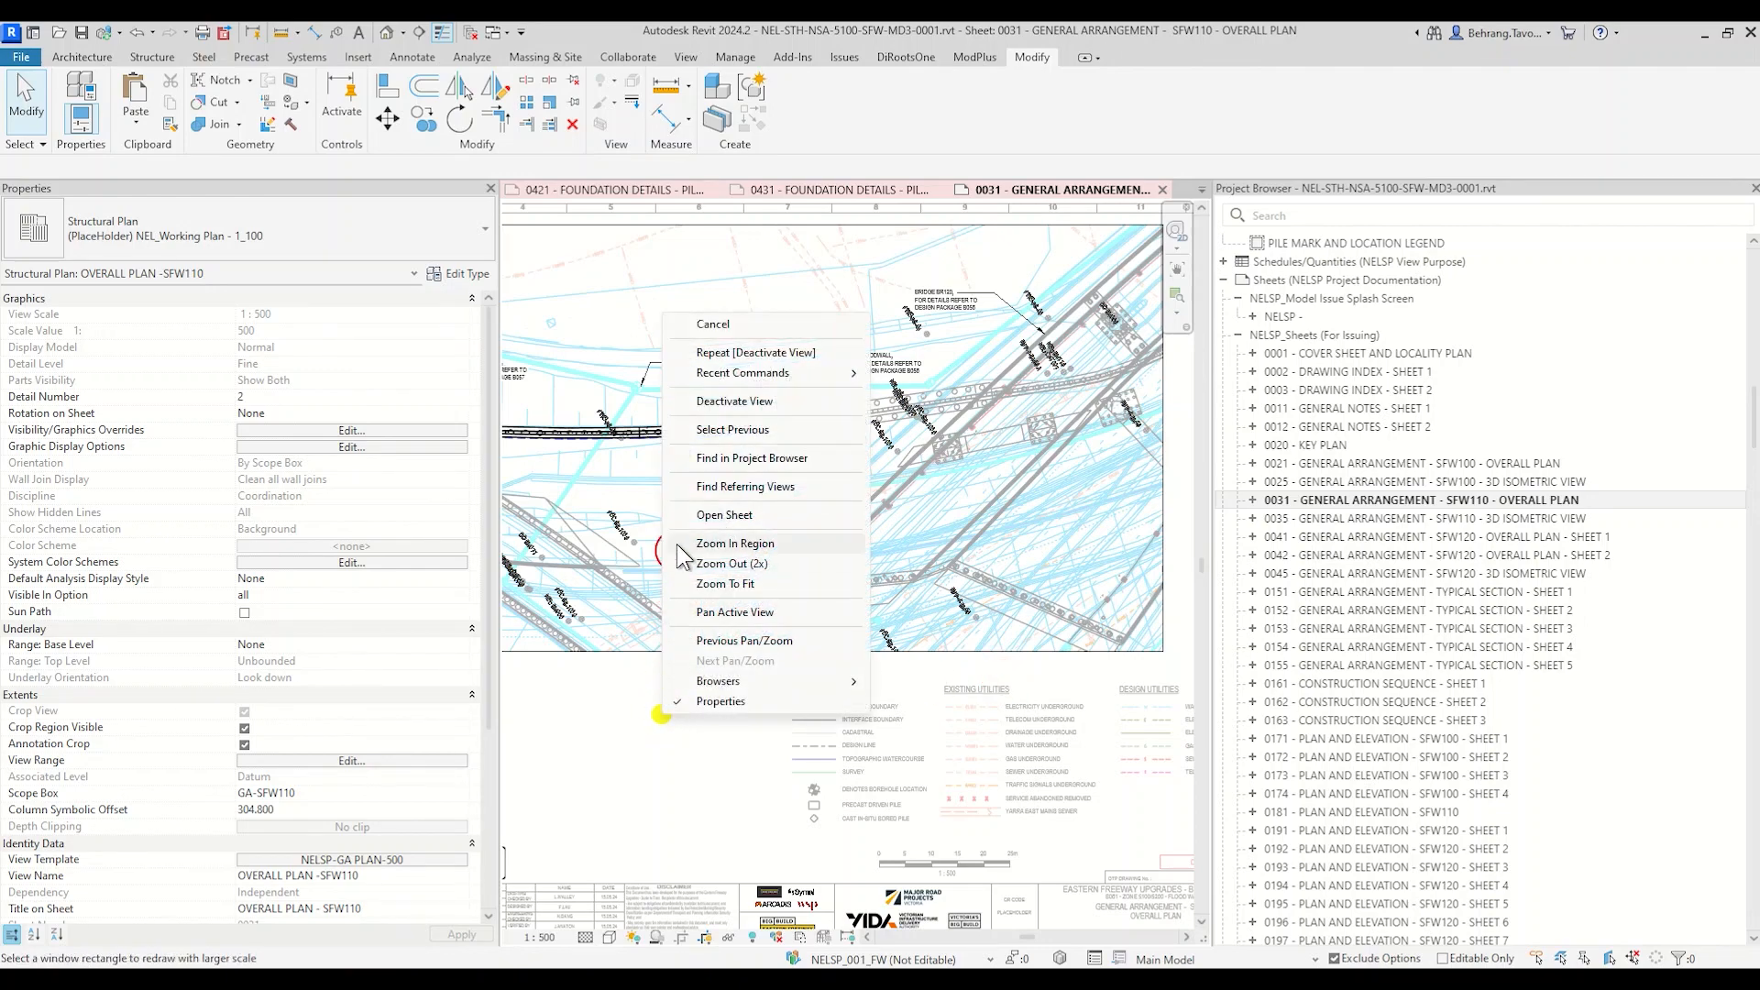
click(724, 402)
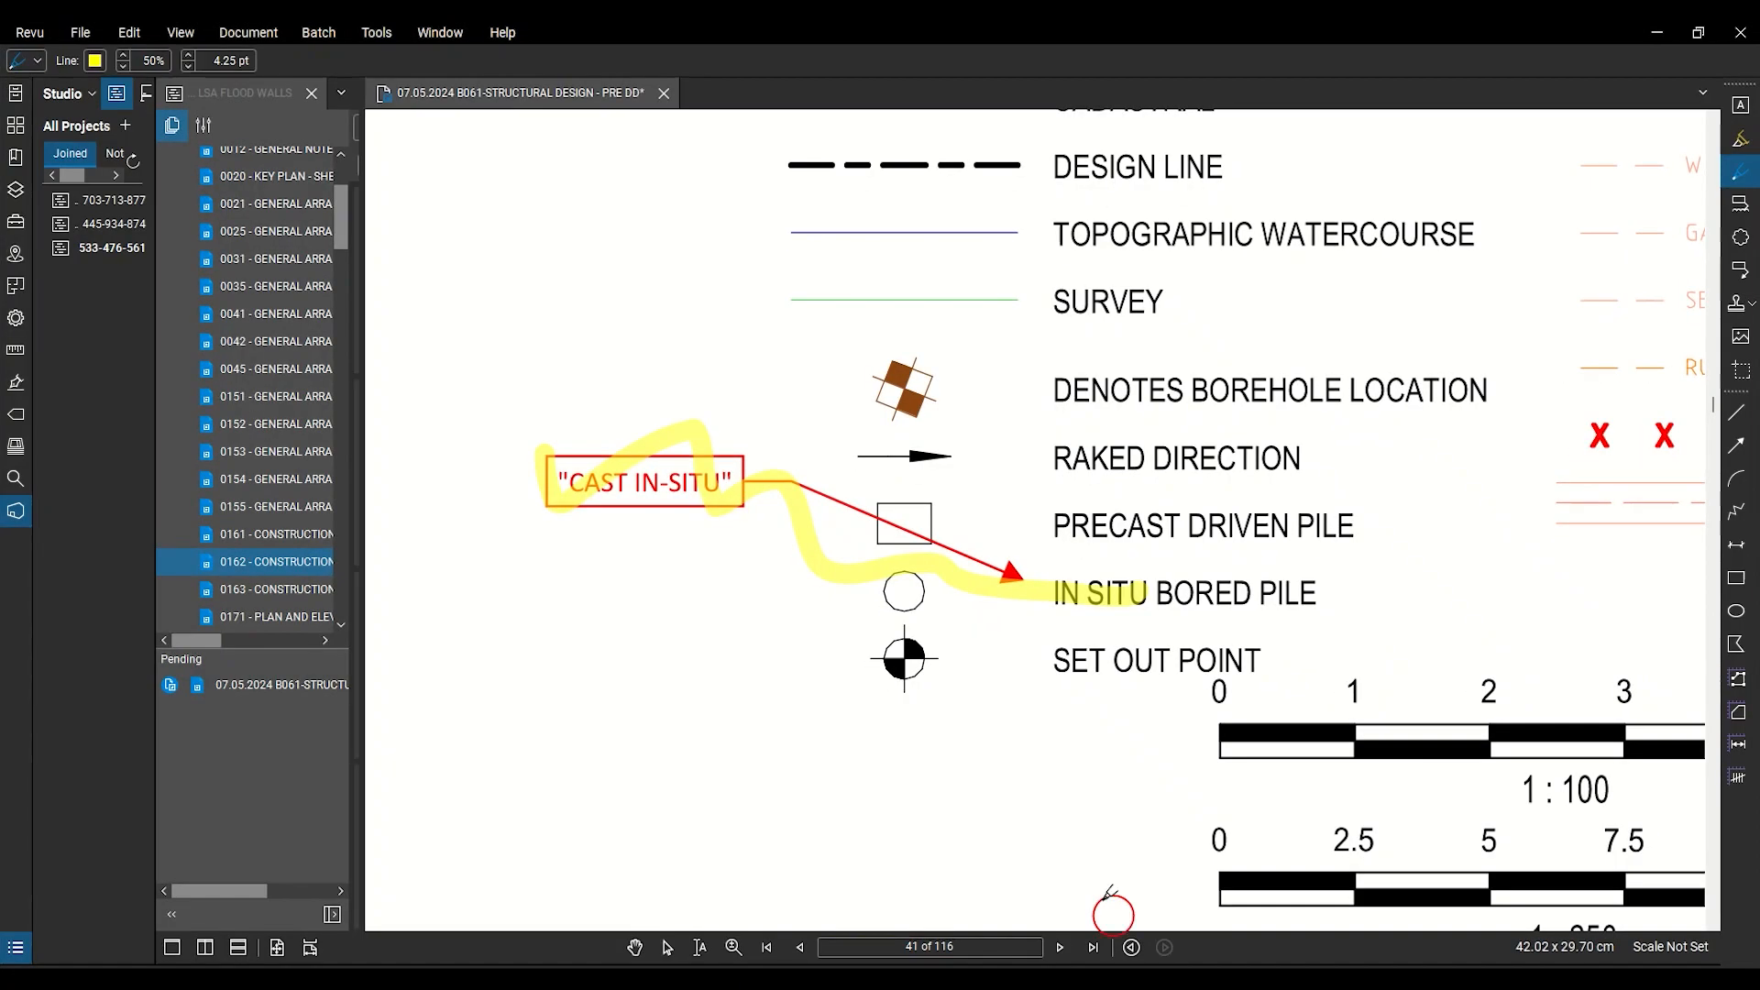
Step: Switch to Bluebeam Revu and highlight the SET OUT POINT legend entry and the pile cap in Section A on the SFW100 layout sheet
scroll(1027, 701, down, 3)
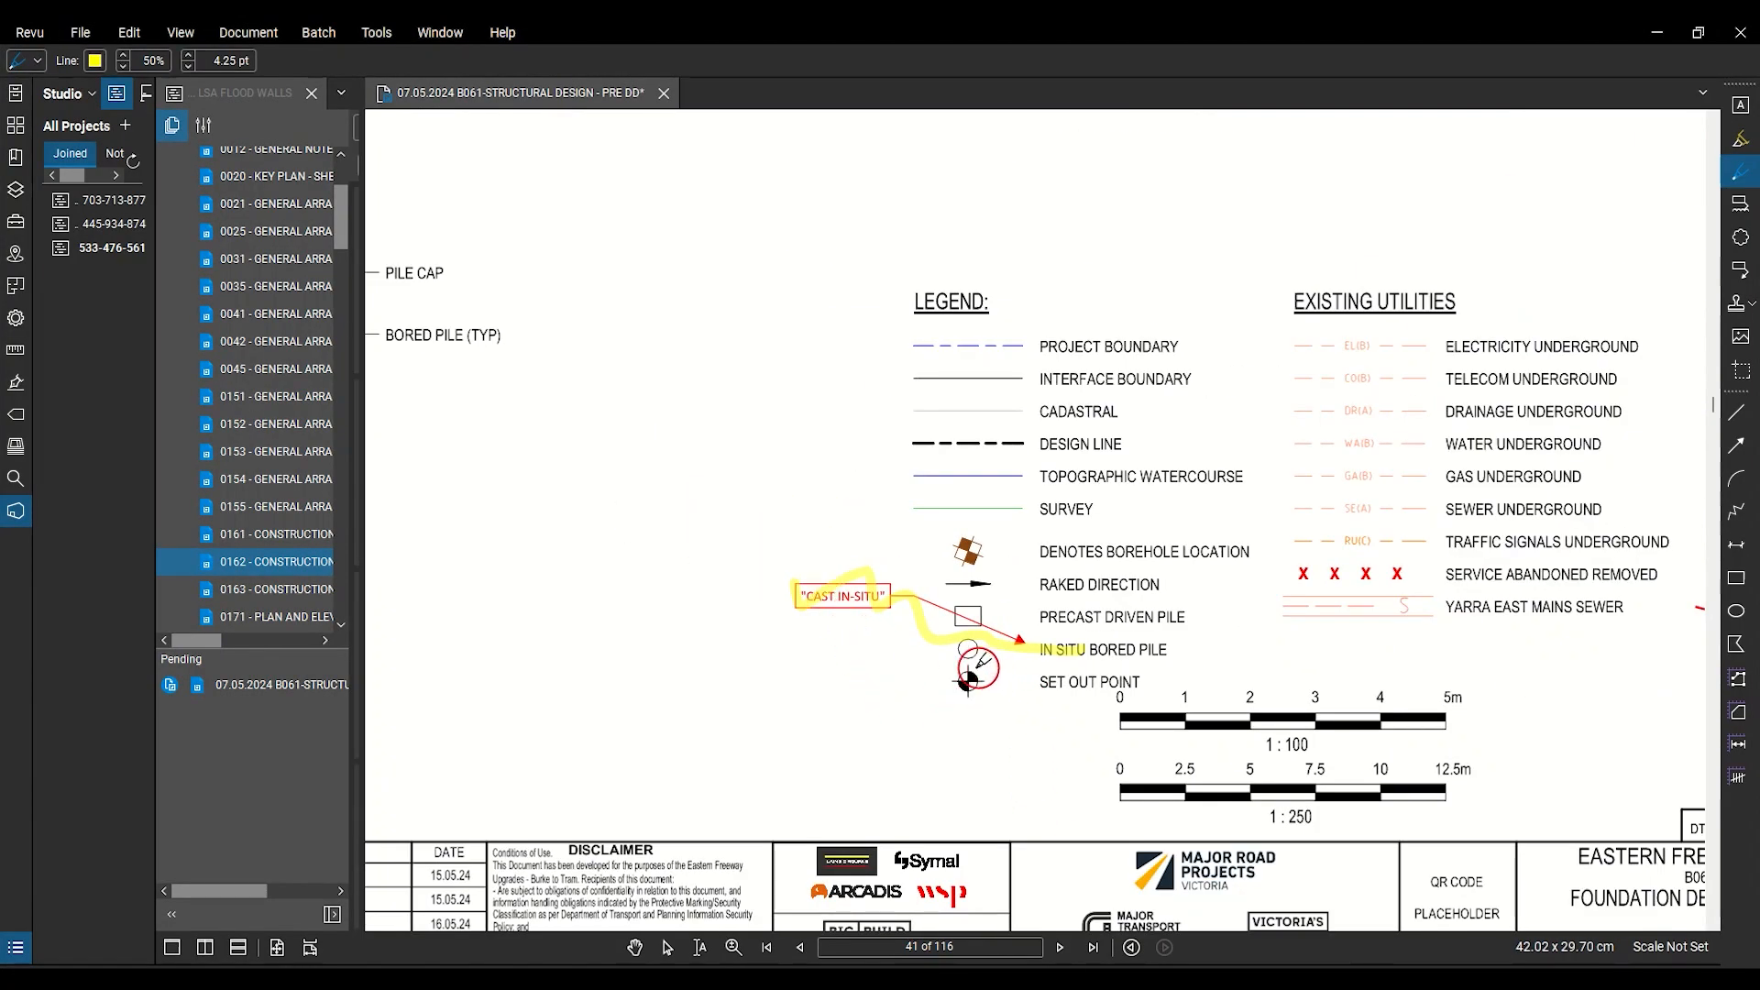
drag(1172, 675, 925, 690)
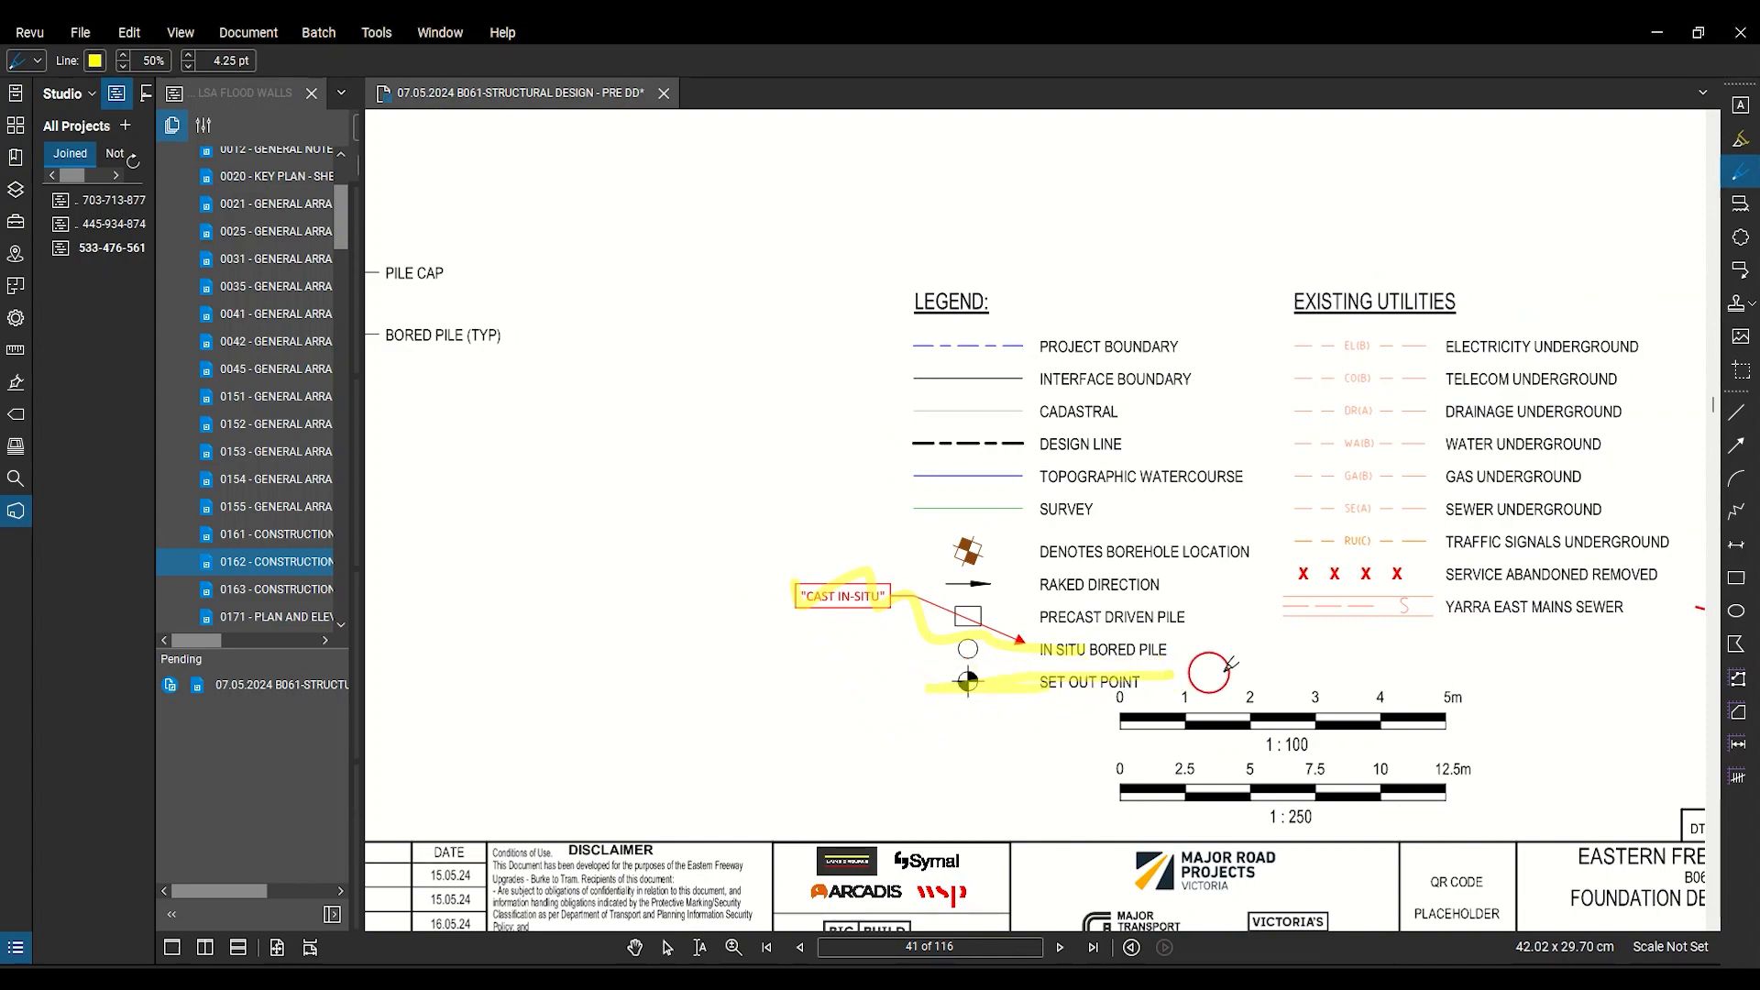
scroll(1219, 674, down, 1)
middle_drag(1398, 673, 1144, 659)
scroll(1389, 665, down, 4)
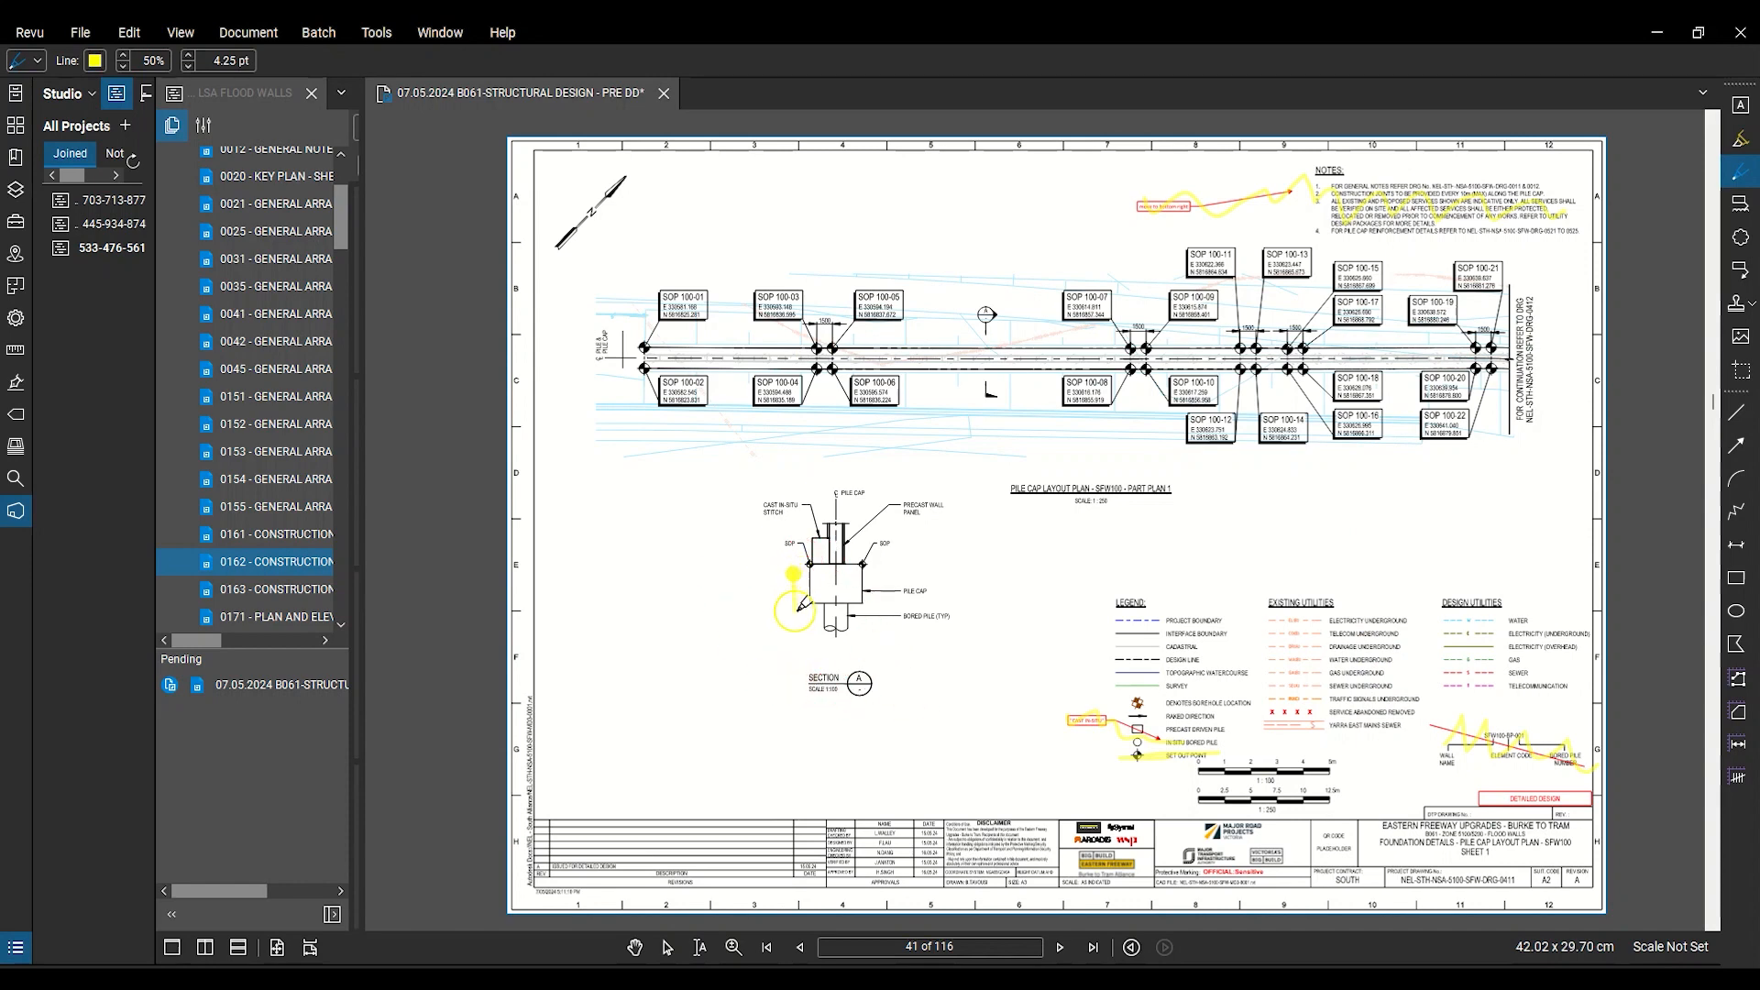
scroll(908, 696, down, 2)
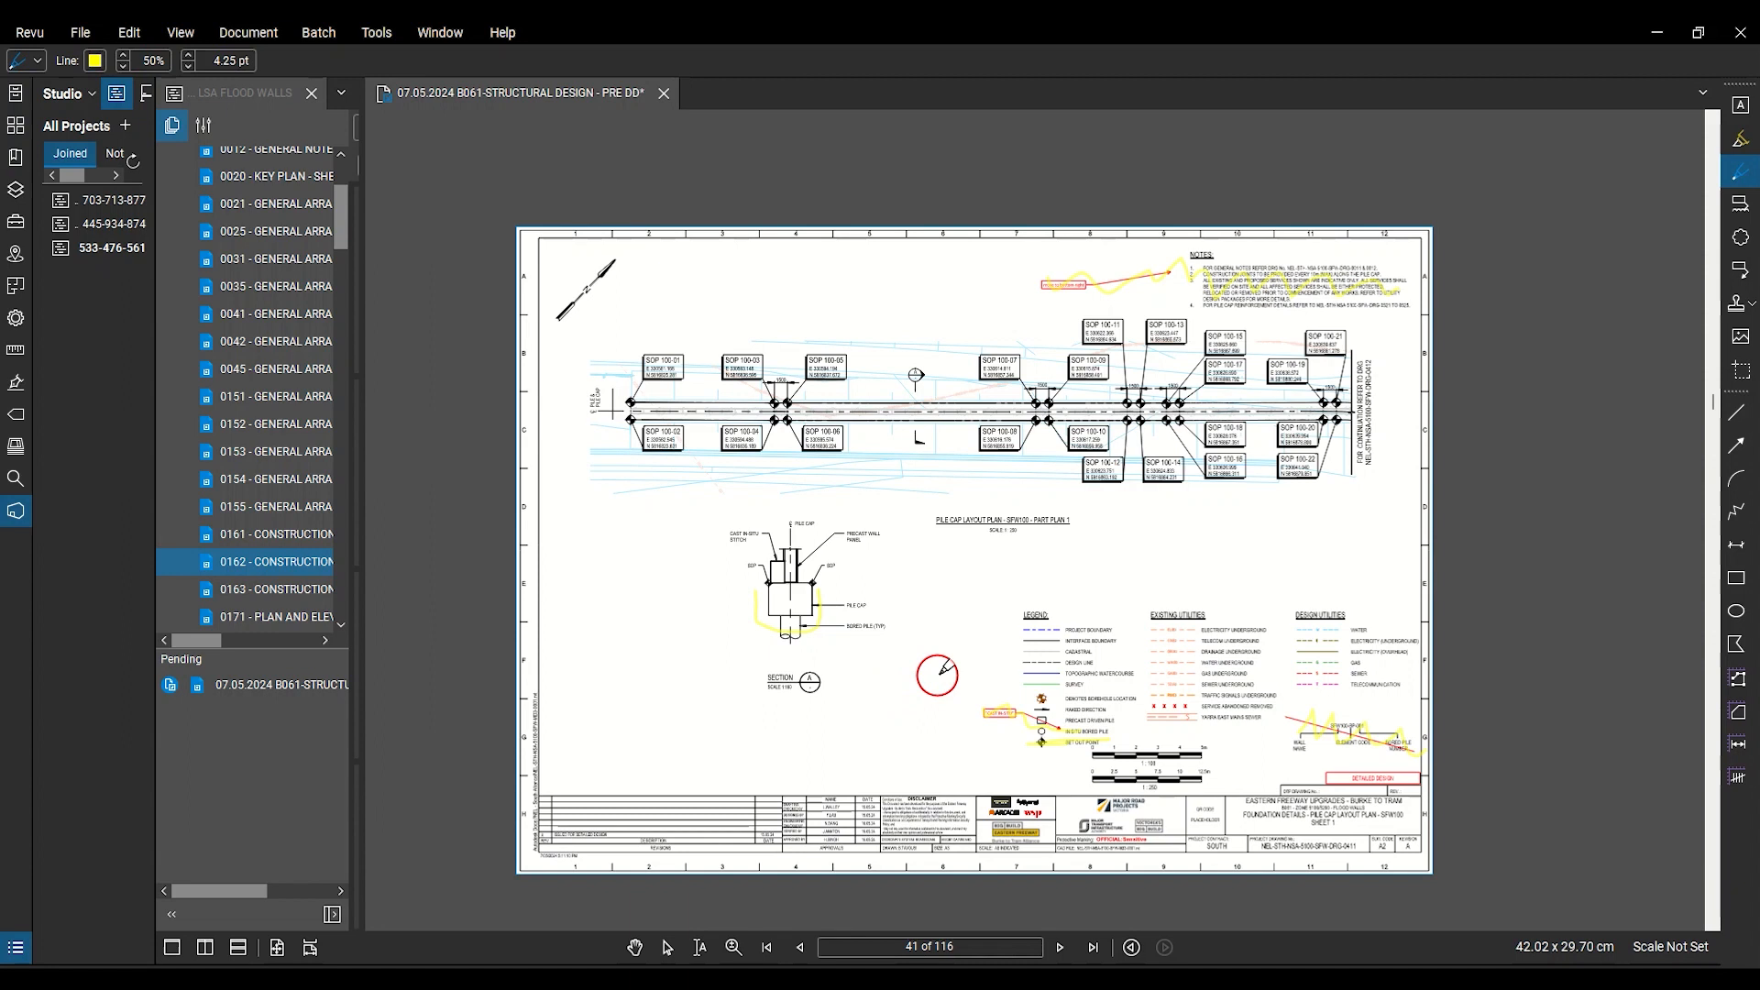
middle_drag(938, 675, 953, 803)
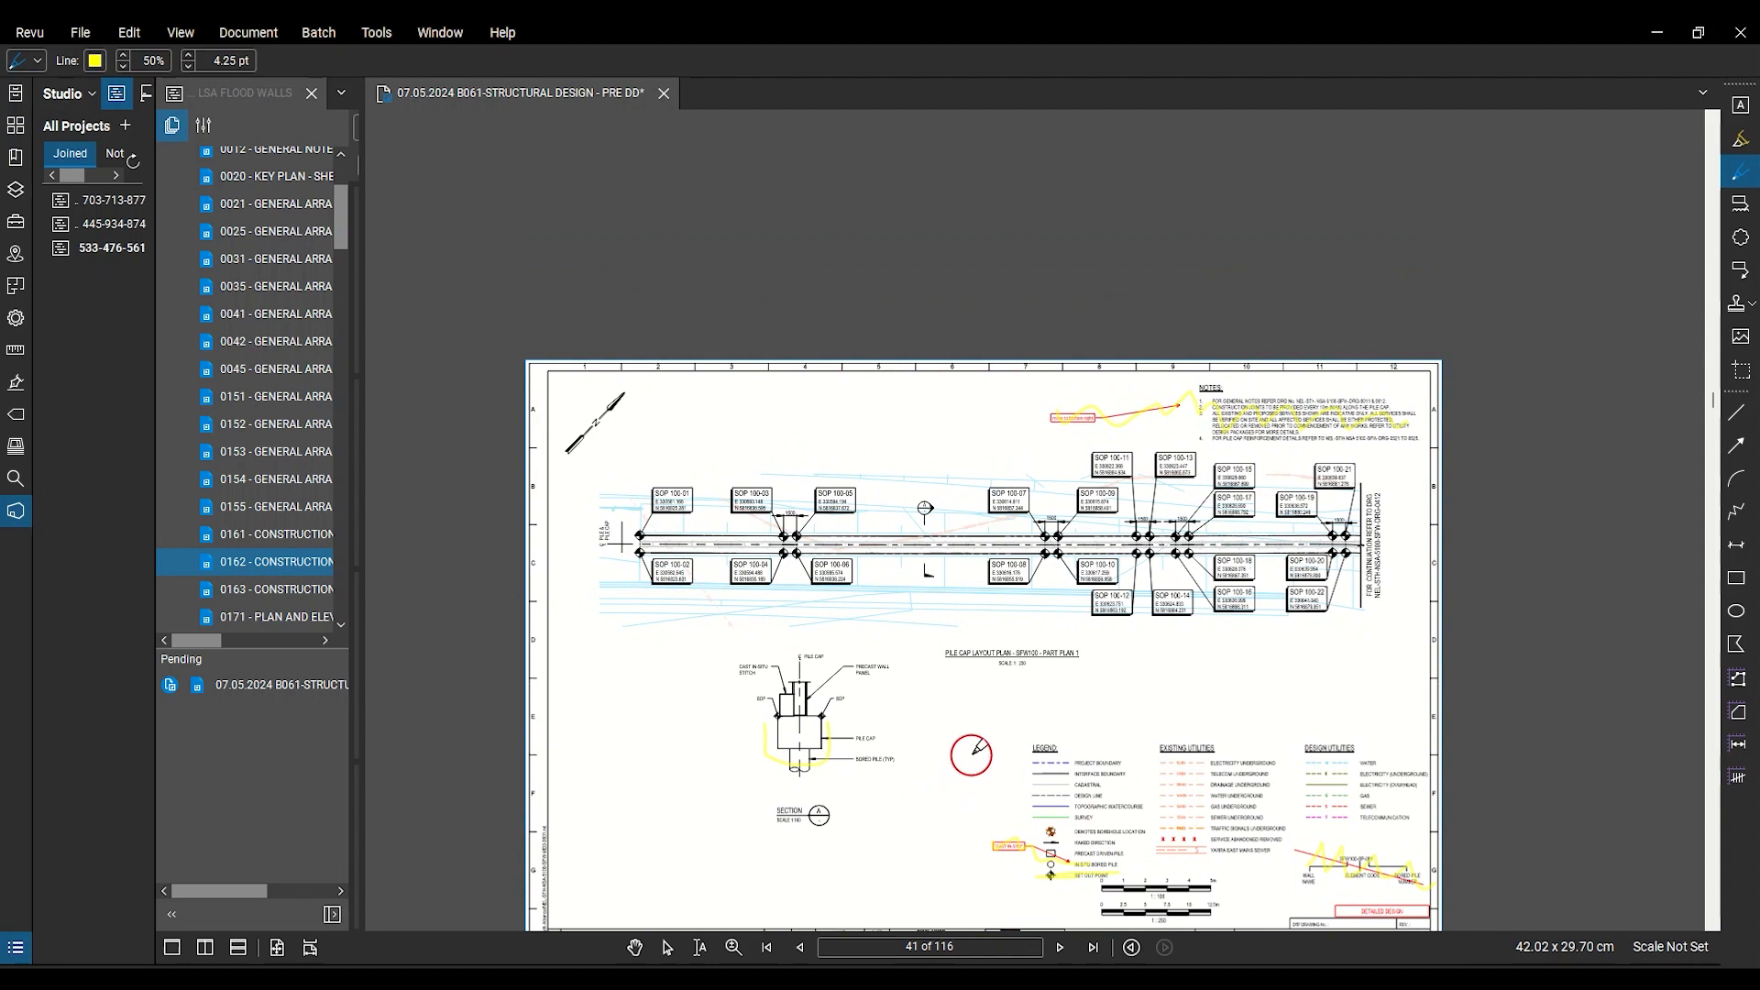